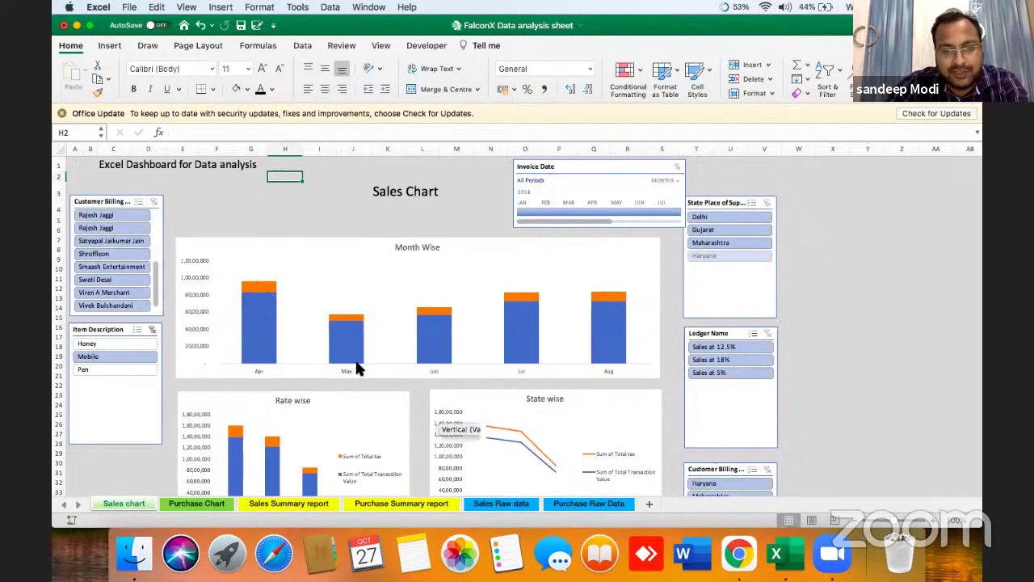
Step: Switch to the FalconX excel work sheet workbook and look over its Date handling, Pivot table and Look up sheets
right_click(788, 558)
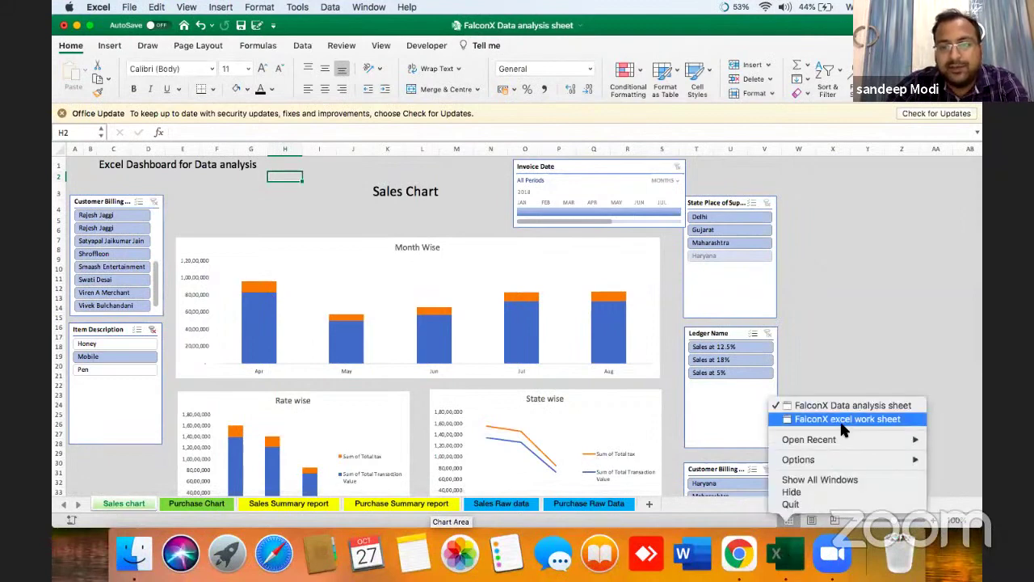
click(843, 419)
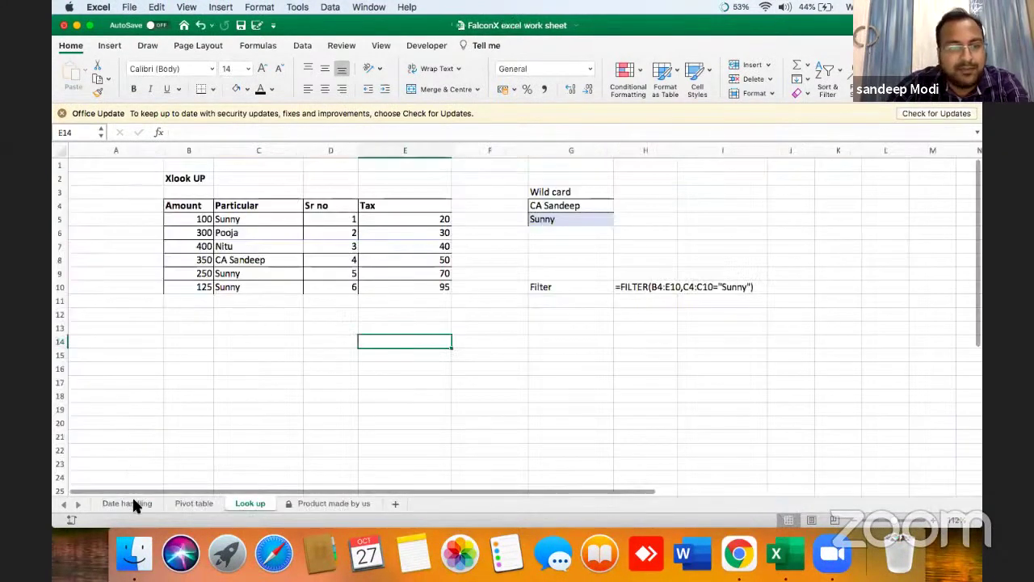
click(129, 503)
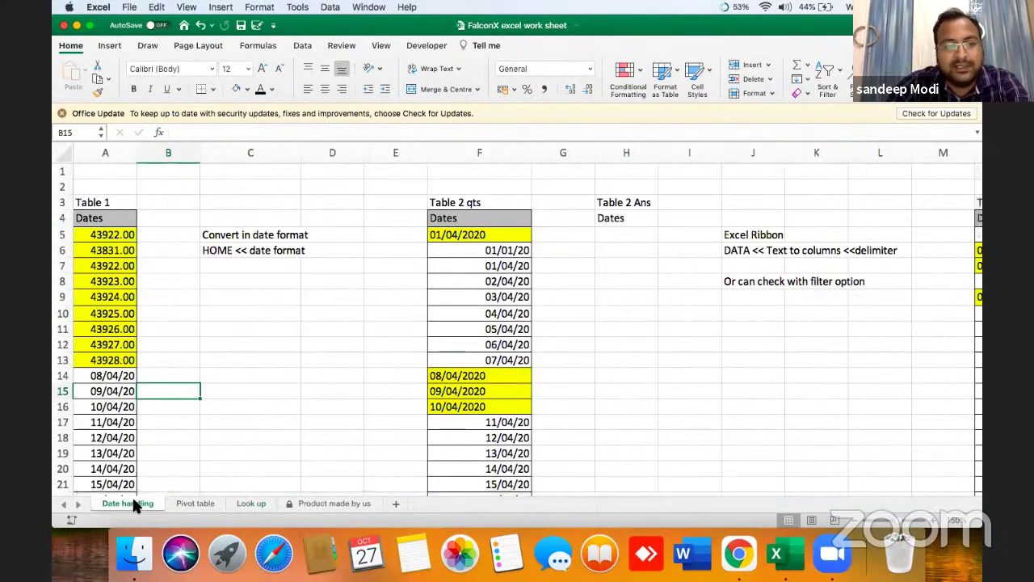
click(185, 502)
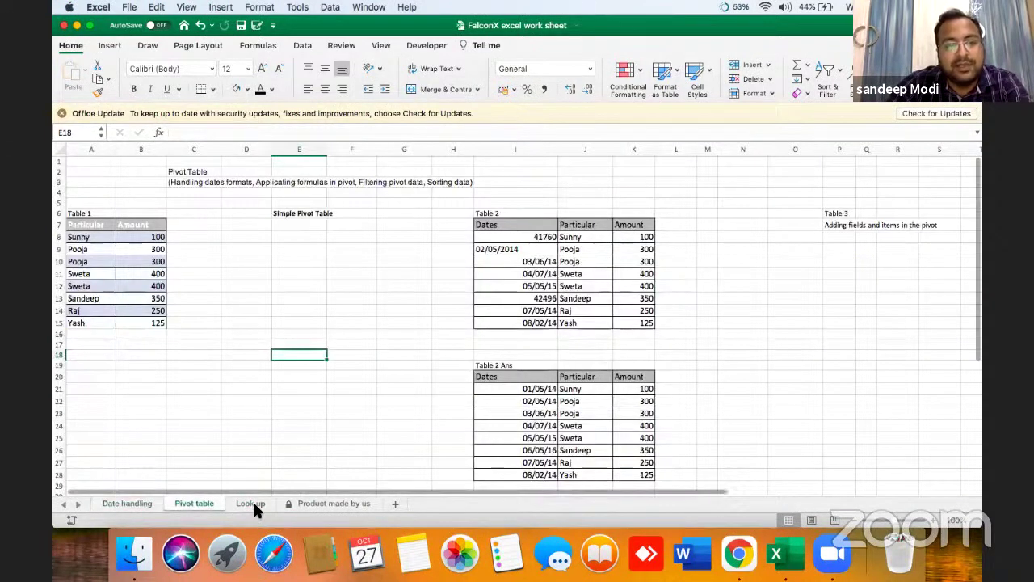
click(250, 503)
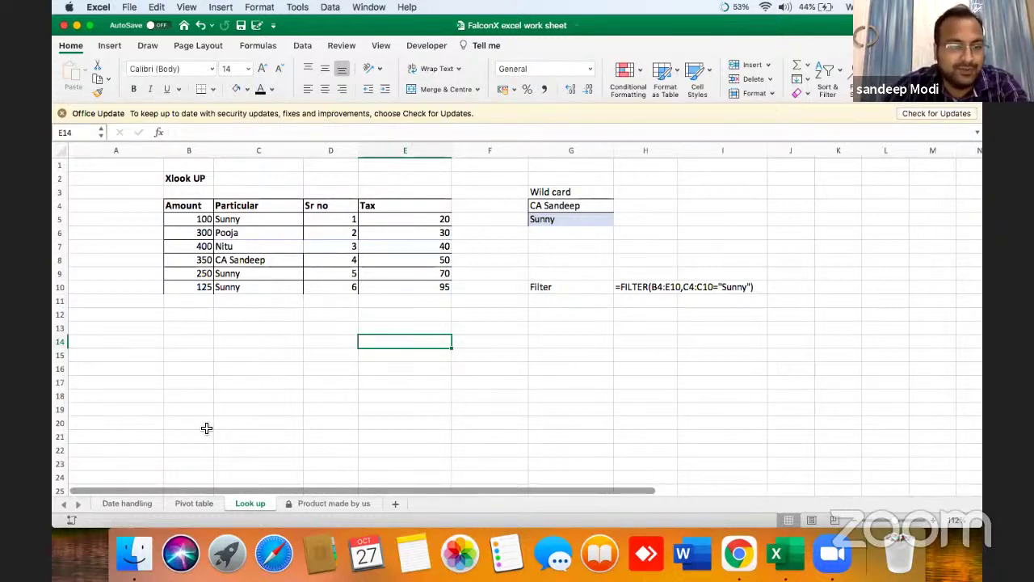
Step: Return to the Date handling sheet and select the Dates header of Table 1 in A4
click(129, 503)
key(Left)
key(Up)
key(Up)
key(Up)
key(Up)
key(Up)
key(Up)
key(Up)
key(Up)
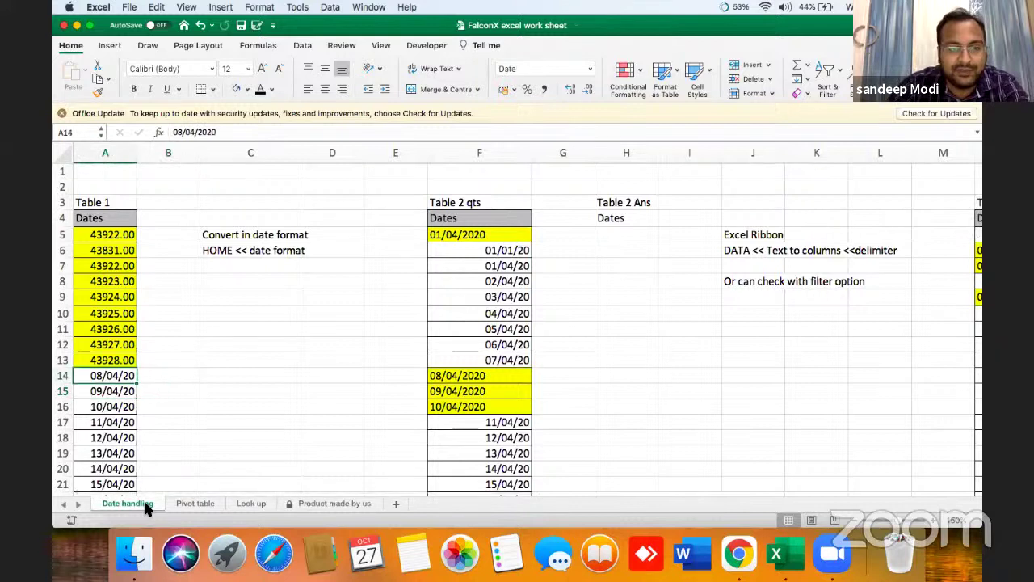
key(Up)
key(Up)
key(Up)
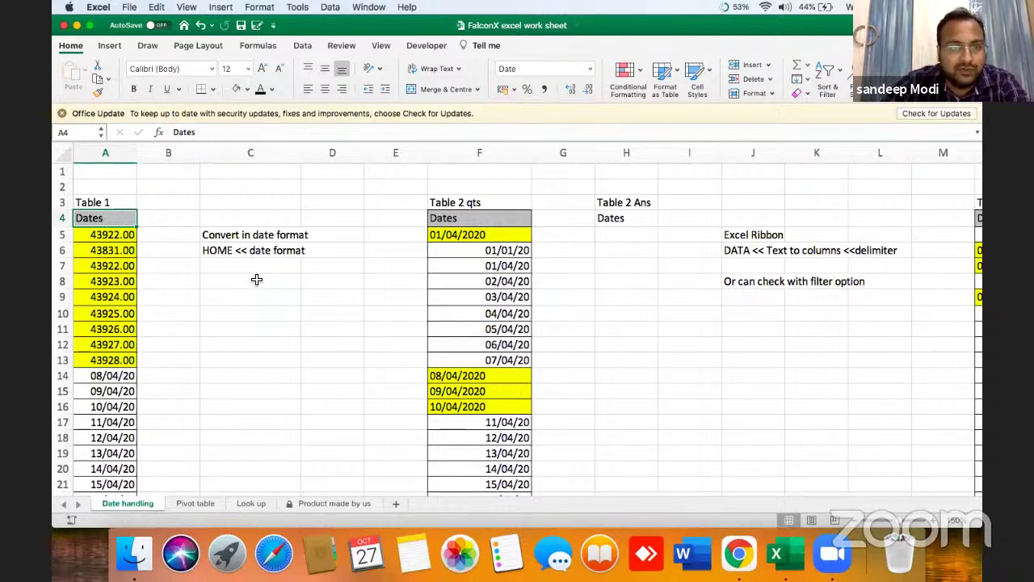
Step: Examine the yellow-highlighted entries in Table 1's Dates column one by one
click(242, 281)
click(117, 236)
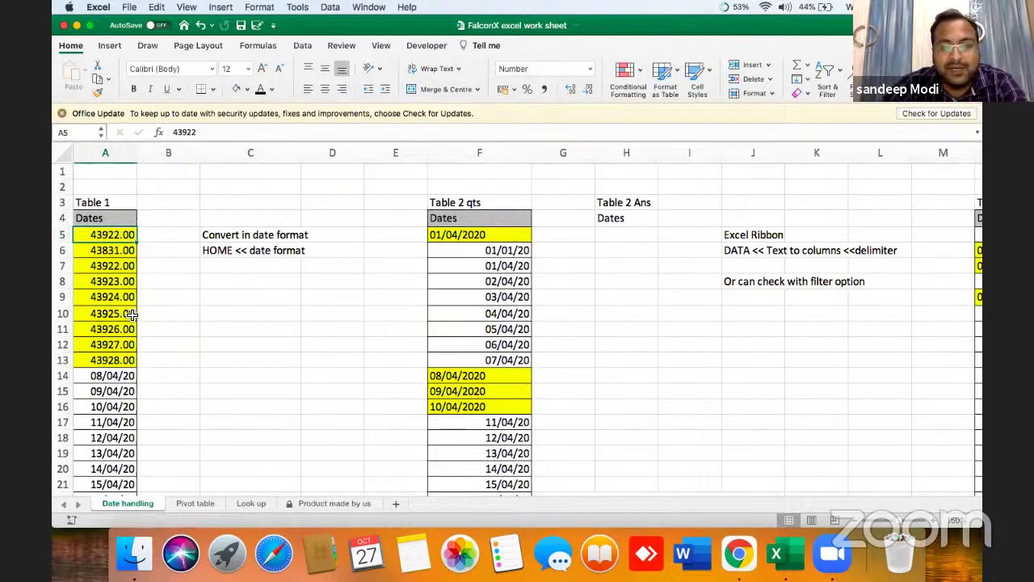
key(Down)
key(Down)
key(Down)
key(Down)
key(Down)
key(Down)
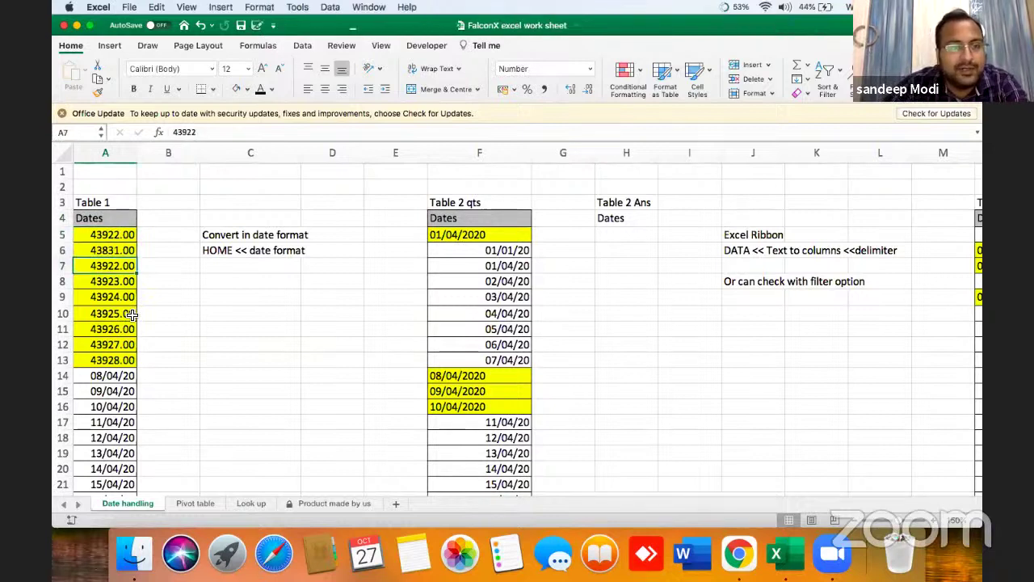
key(Down)
key(Down)
key(Down)
key(Down)
key(Down)
key(Up)
key(Up)
key(Up)
key(Up)
key(Up)
key(Up)
key(Up)
key(Up)
key(Up)
key(Up)
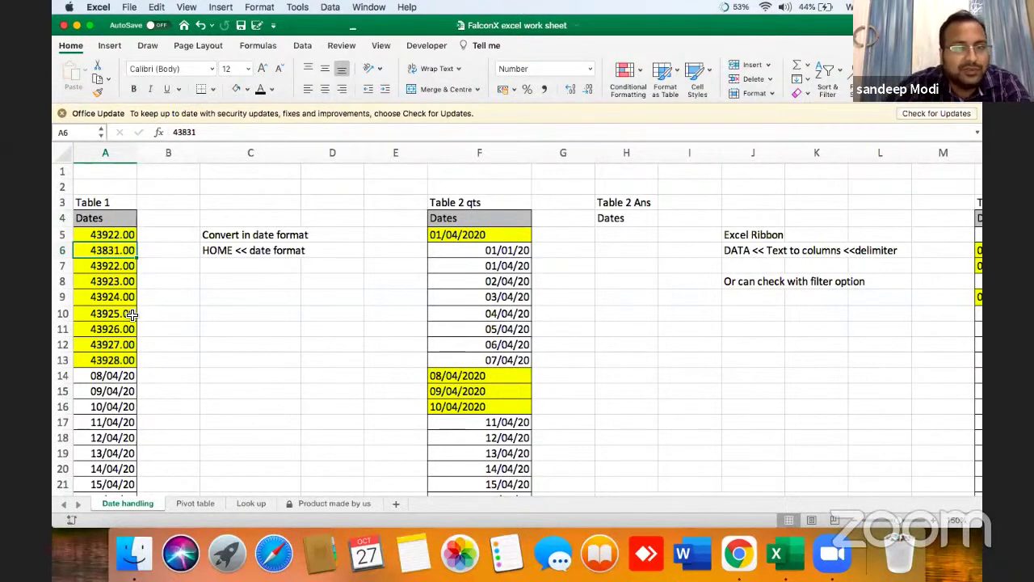
Step: Compare the number-formatted entries in A5:A12 with the date-formatted entries further down Table 1
click(100, 239)
drag(101, 240, 100, 345)
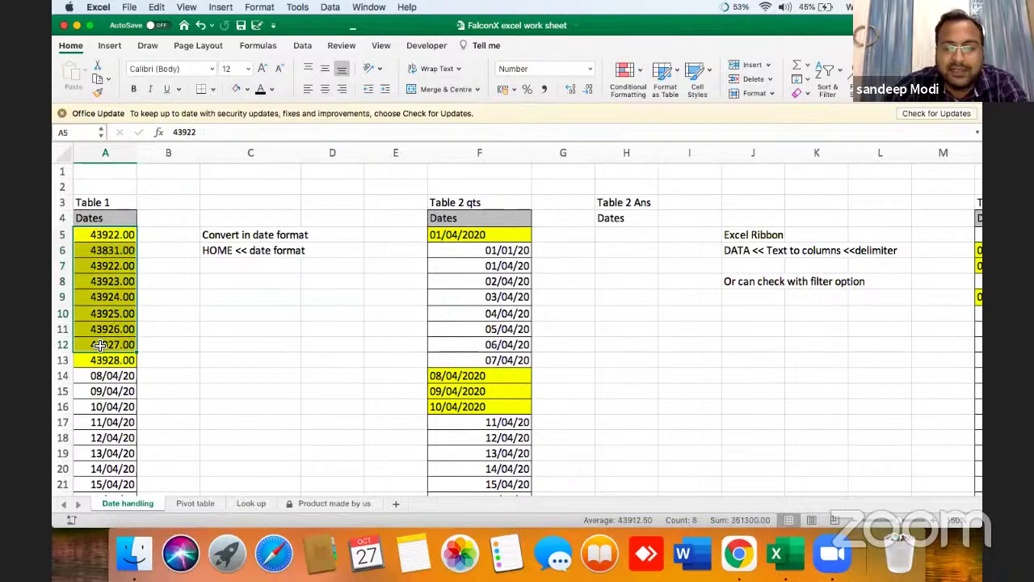
key(Down)
key(Down)
key(Down)
key(Down)
key(Down)
key(Down)
key(Down)
key(Down)
key(Down)
key(Down)
key(Down)
key(Down)
key(Down)
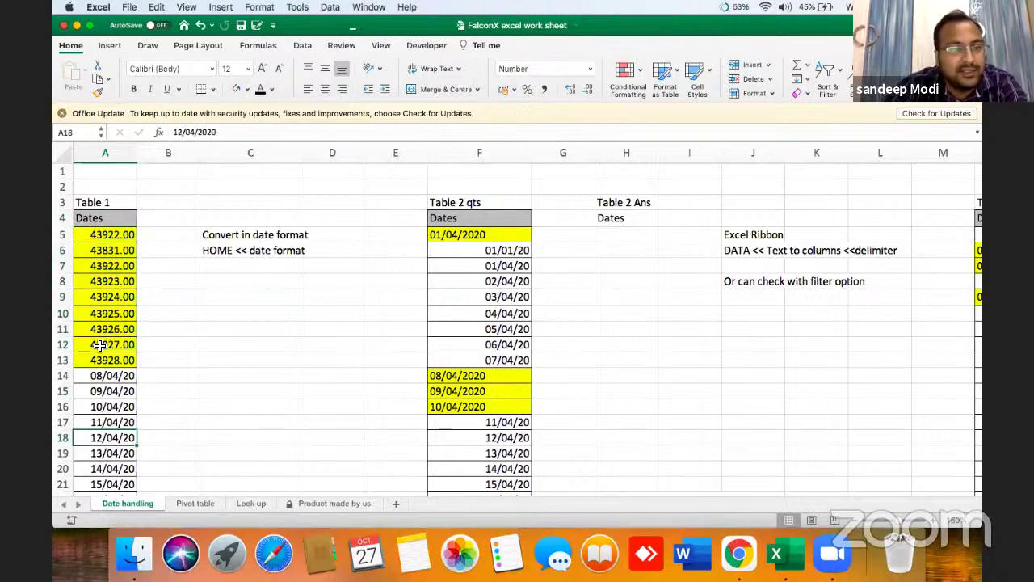
key(Down)
key(Down)
key(Down)
key(Up)
key(Up)
key(Up)
key(Up)
key(Up)
key(Up)
key(Up)
key(Up)
key(Up)
key(Up)
key(Up)
key(Up)
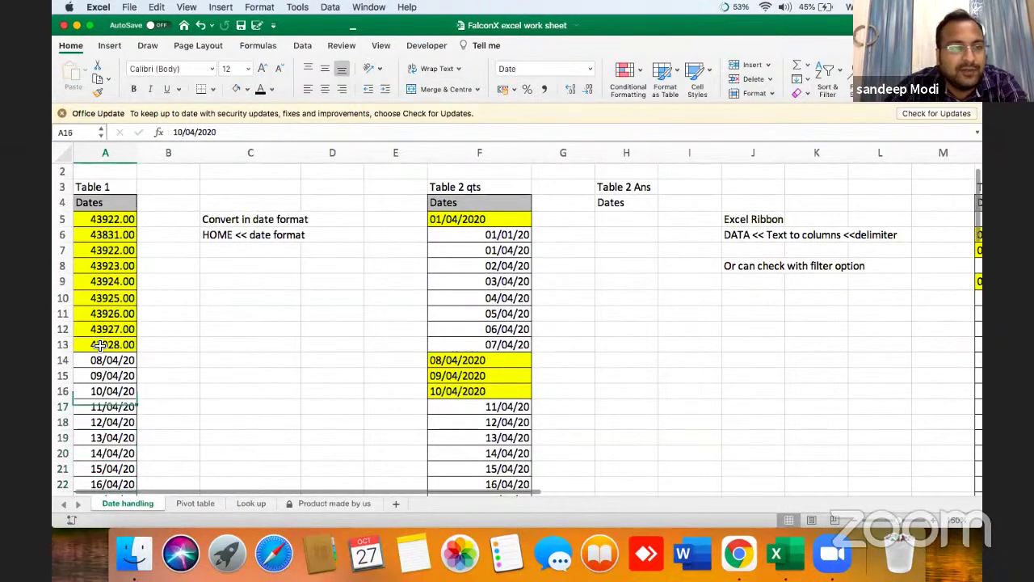
key(Up)
key(Up)
key(Up)
key(Up)
key(Up)
key(Up)
key(Up)
key(Up)
key(Up)
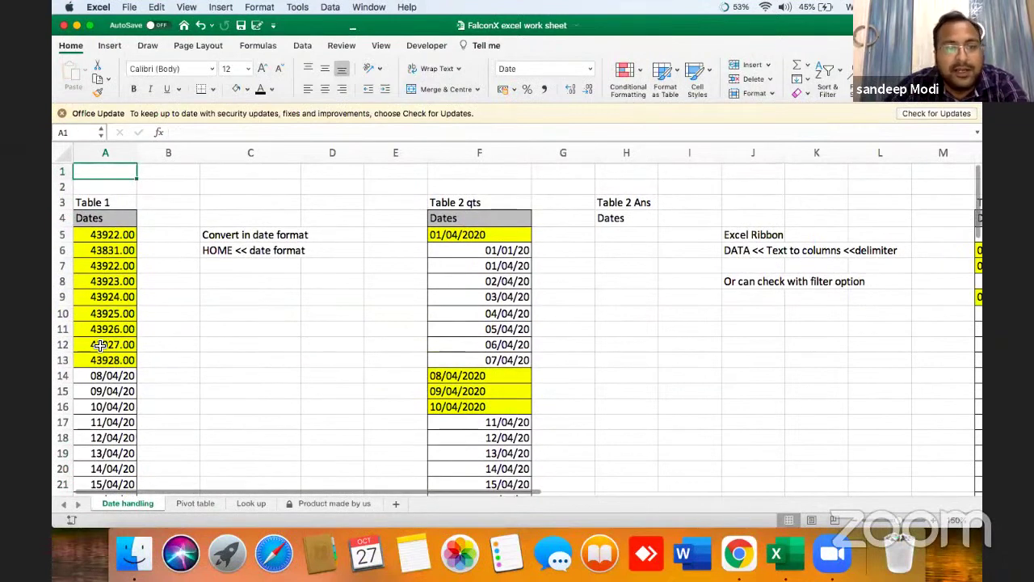
Step: Apply the Short Date number format to the whole of column A and check the converted dates in Table 1
click(100, 157)
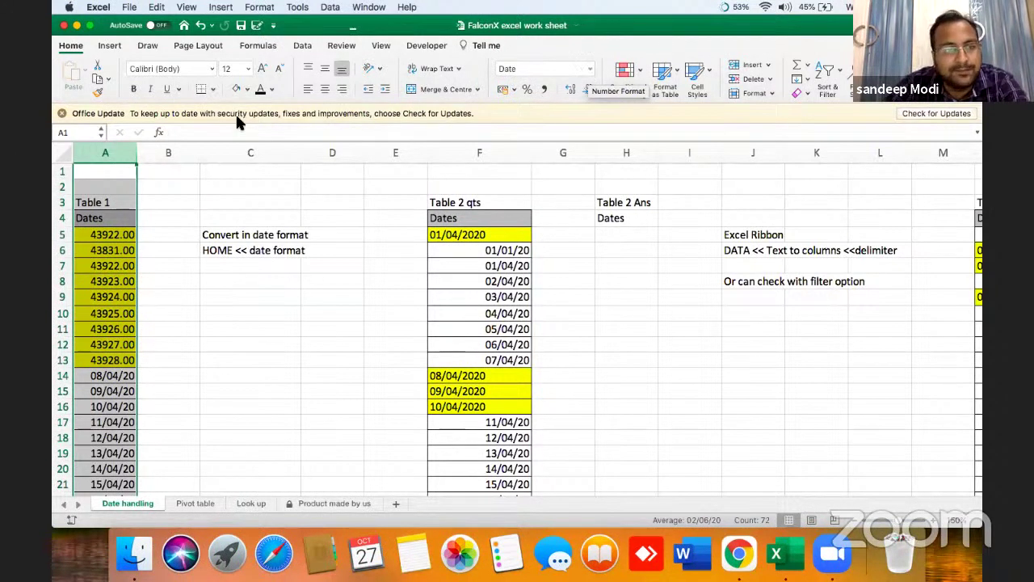
click(121, 189)
click(122, 147)
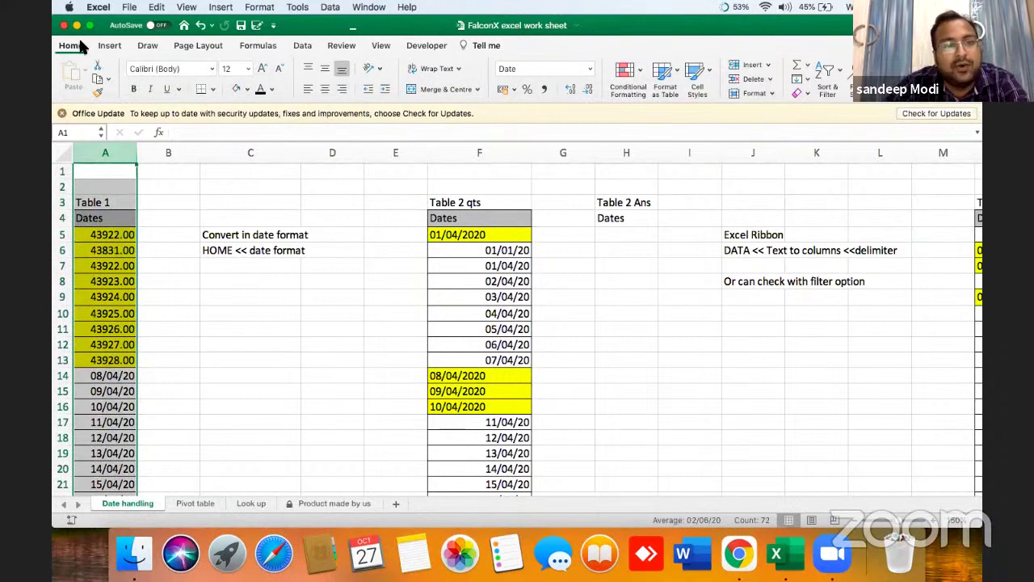
click(591, 70)
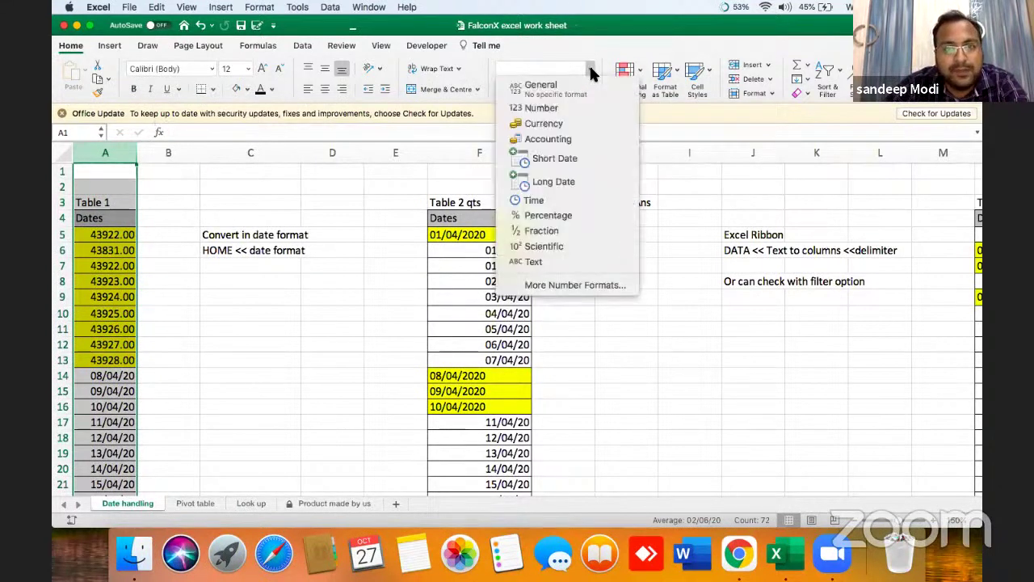
click(566, 158)
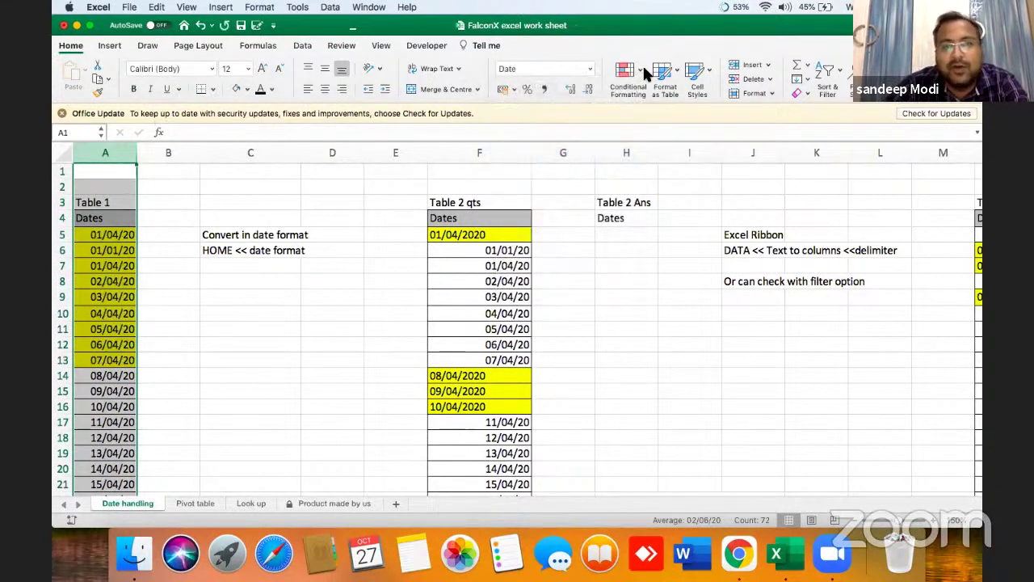
click(589, 68)
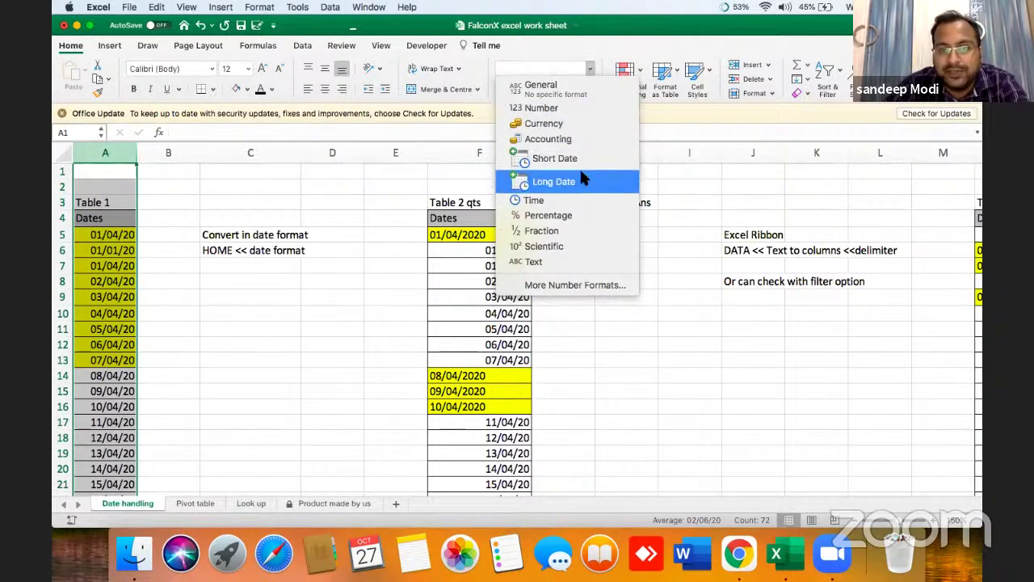
click(368, 259)
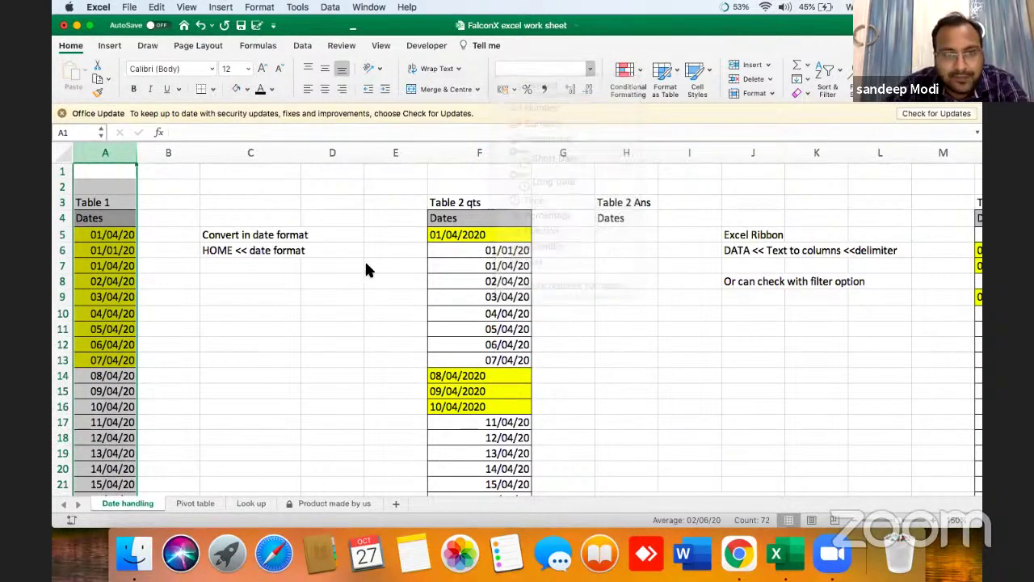
click(121, 253)
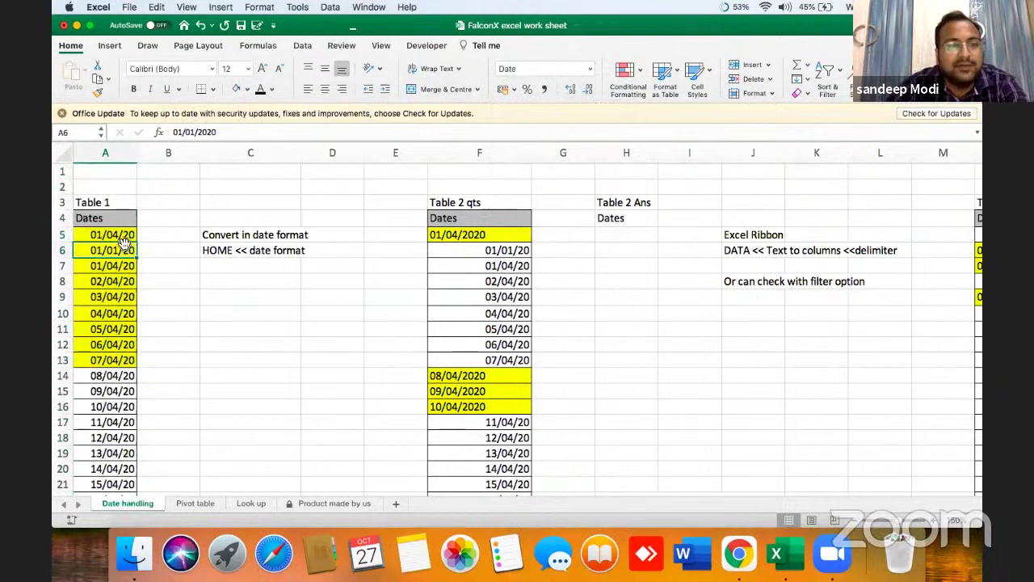
click(117, 285)
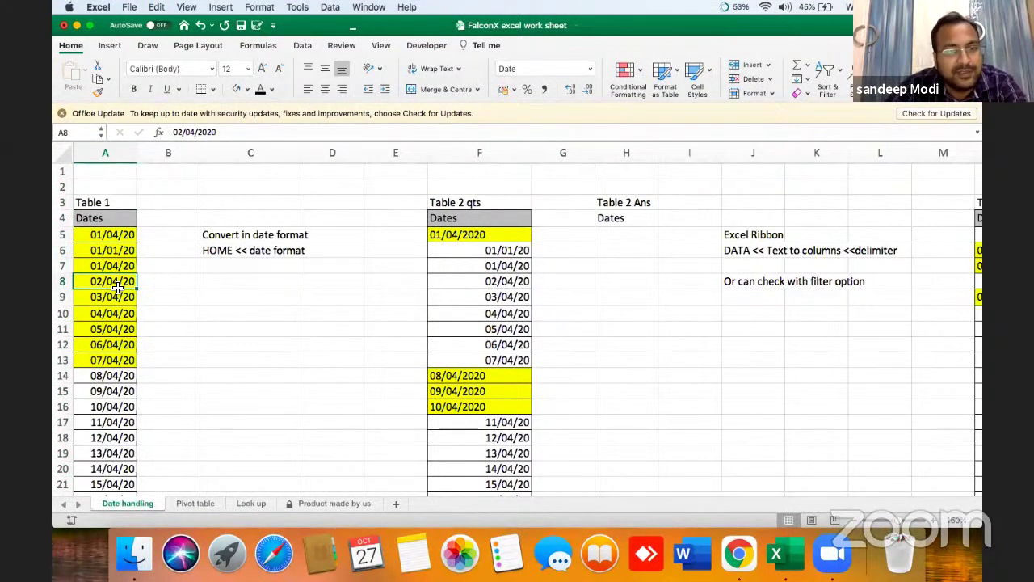
Step: Examine how the dates in the Table 2 qts column F are stored and aligned
key(Right)
key(Right)
key(Right)
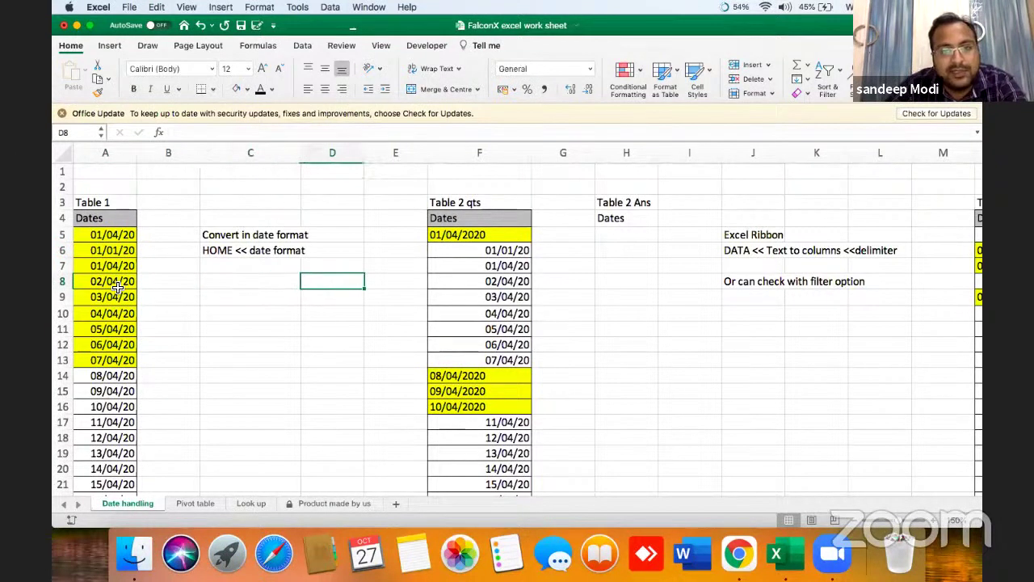
key(Right)
key(Right)
key(Up)
key(Up)
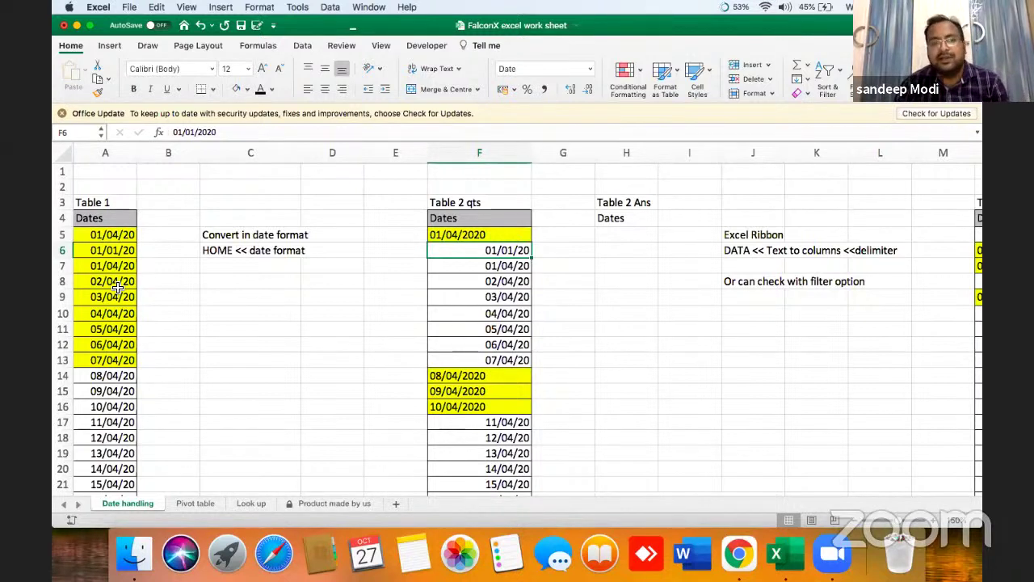
key(Up)
key(Down)
key(Down)
key(Down)
key(Down)
key(Down)
key(Down)
key(Down)
key(Down)
key(Up)
key(Up)
key(Up)
key(Up)
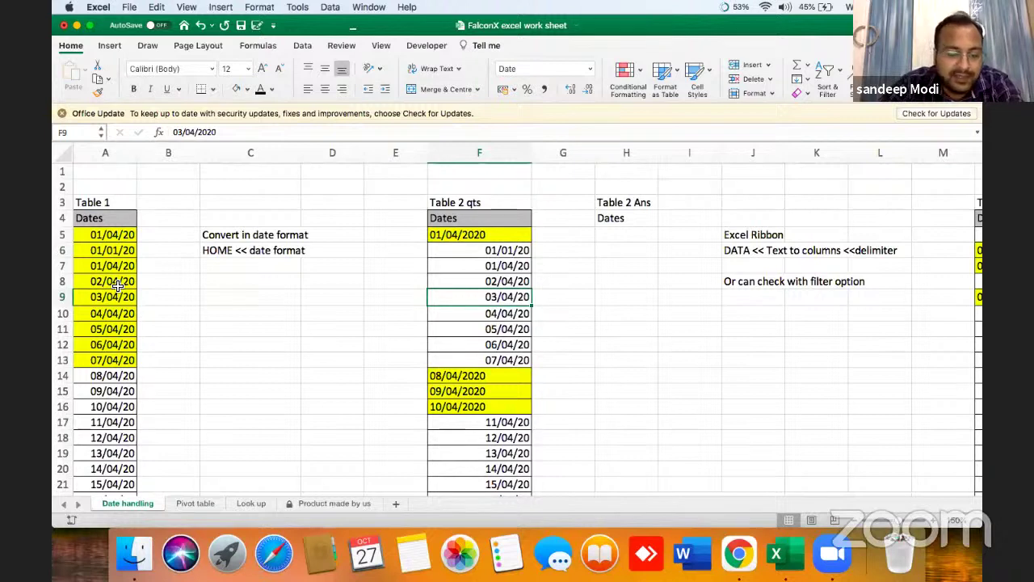
key(Up)
key(Up)
key(Up)
key(Up)
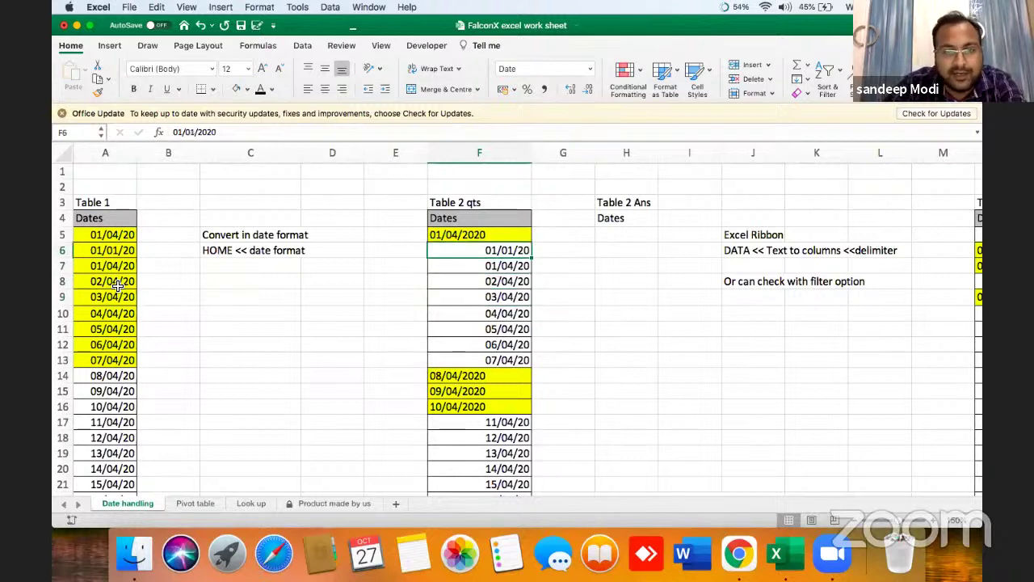
key(Down)
key(Down)
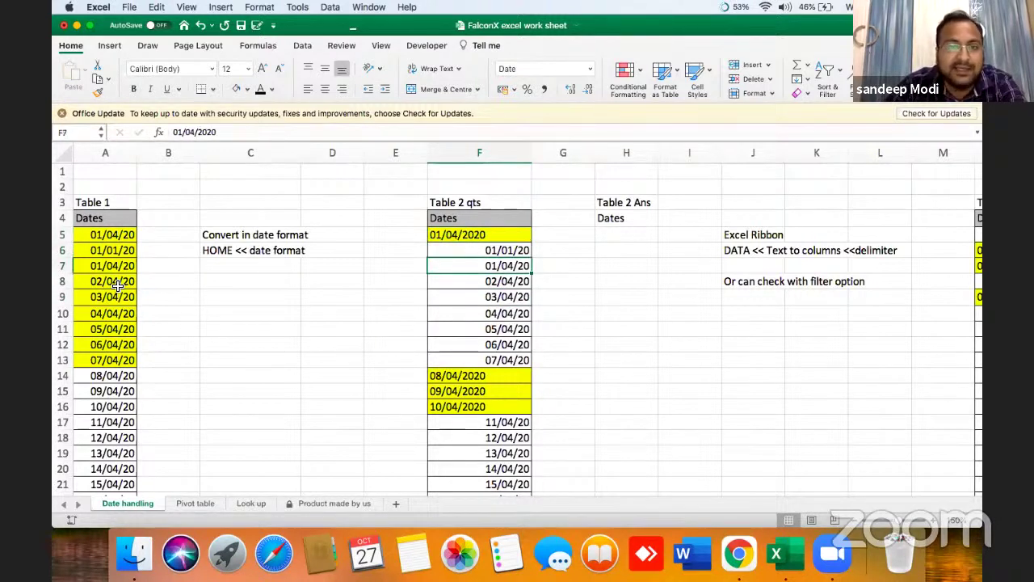
Step: Enter the sample values Text, 12233 and 1/2/2021 in cells C9 to C11
key(Left)
key(Left)
key(Left)
key(Down)
key(Down)
text(Text)
key(Return)
text(12)
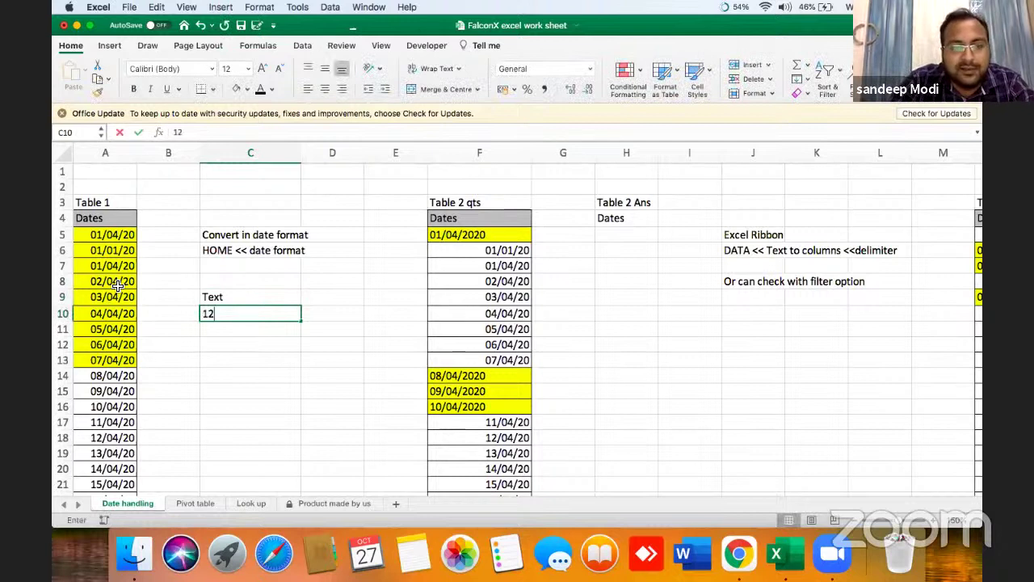
text(233)
key(Return)
text(1/2/2020)
key(BackSpace)
text(1)
key(Return)
Step: Compare the alignment of the text, number and date samples in C9:C11
key(Up)
key(Up)
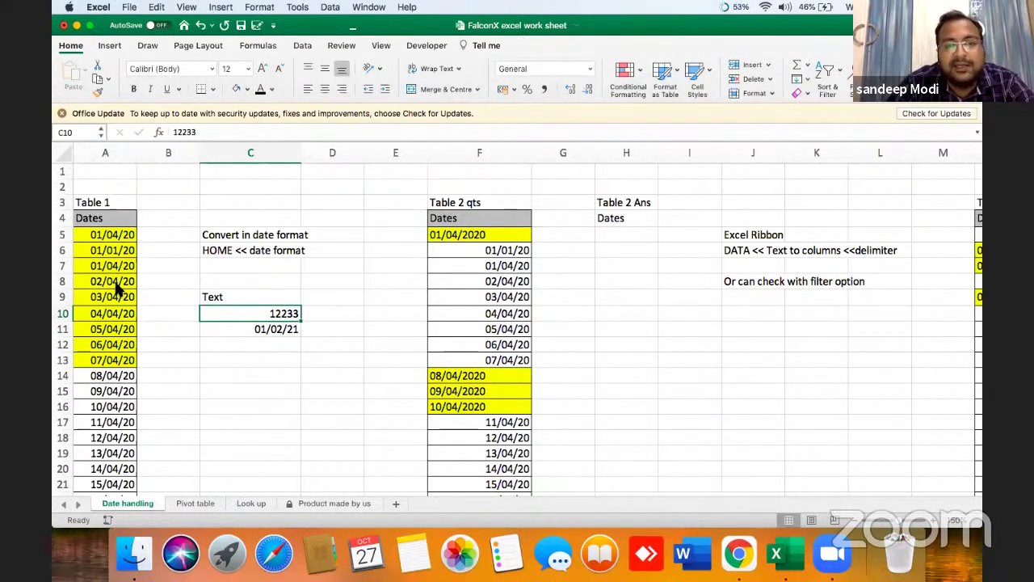
key(shift+Down)
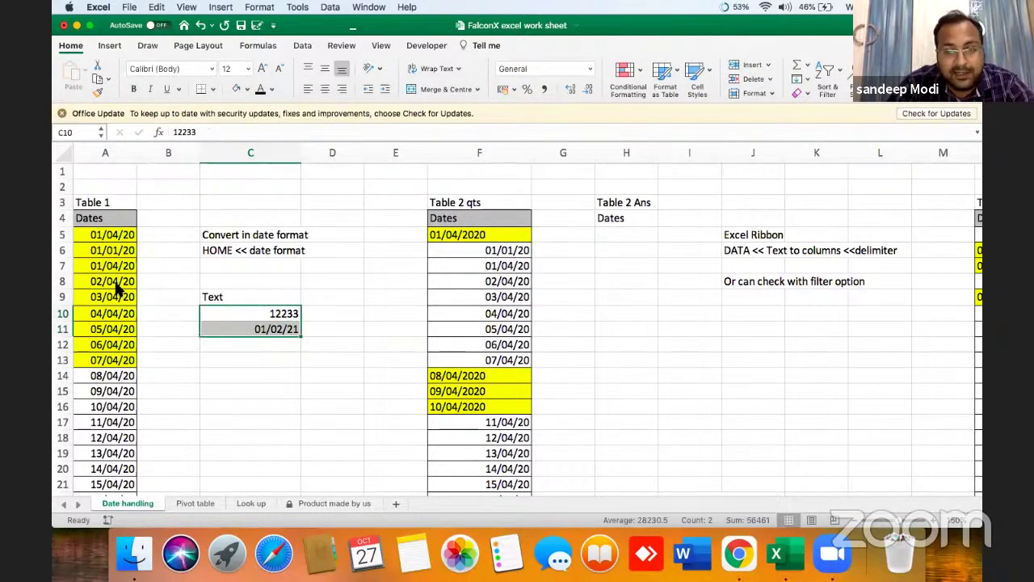
key(Up)
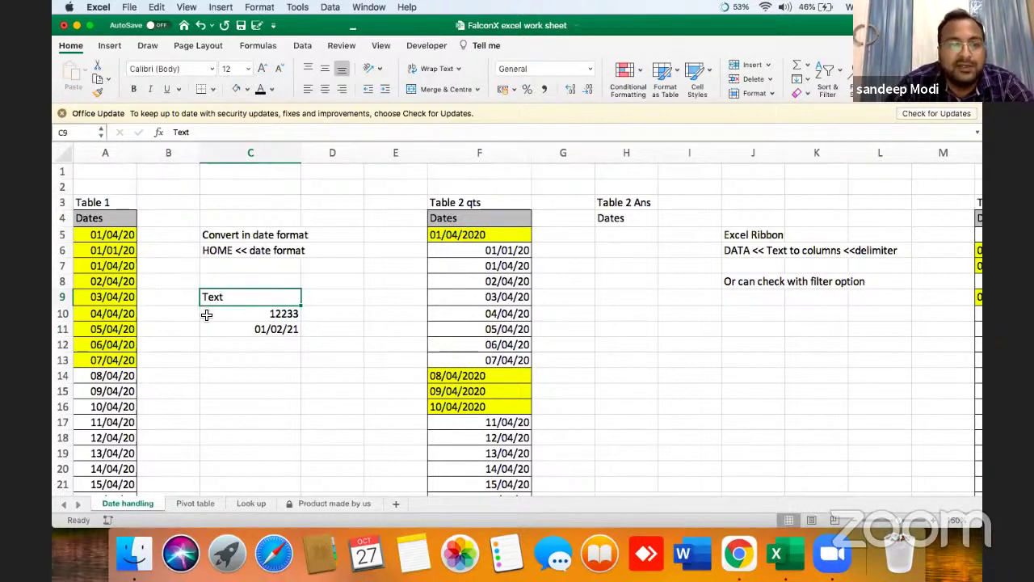
drag(229, 301, 234, 330)
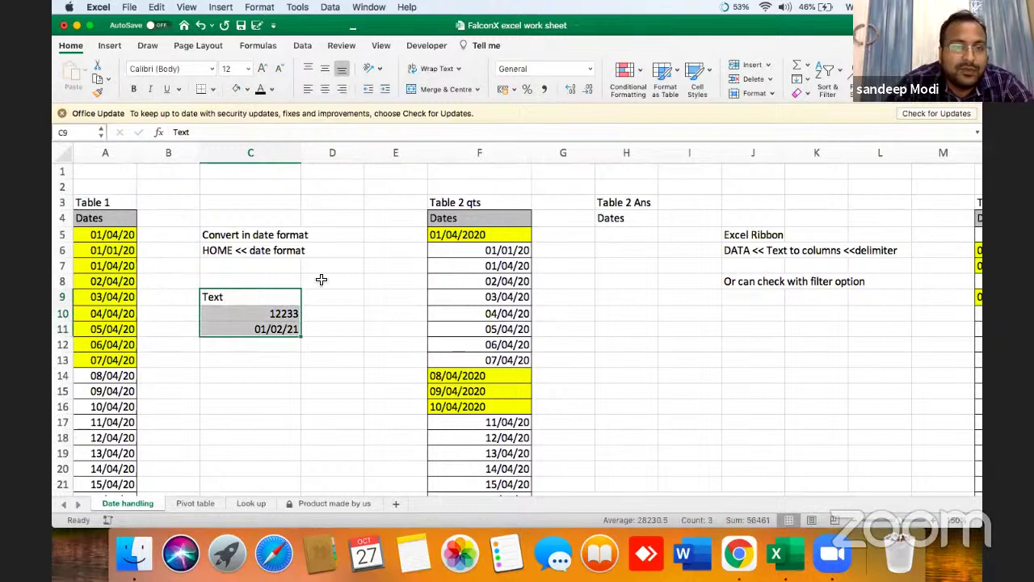
Step: Convert the Table 2 qts dates in column F, including the header, using Text to Columns with Delimited data and the DMY date format
click(449, 239)
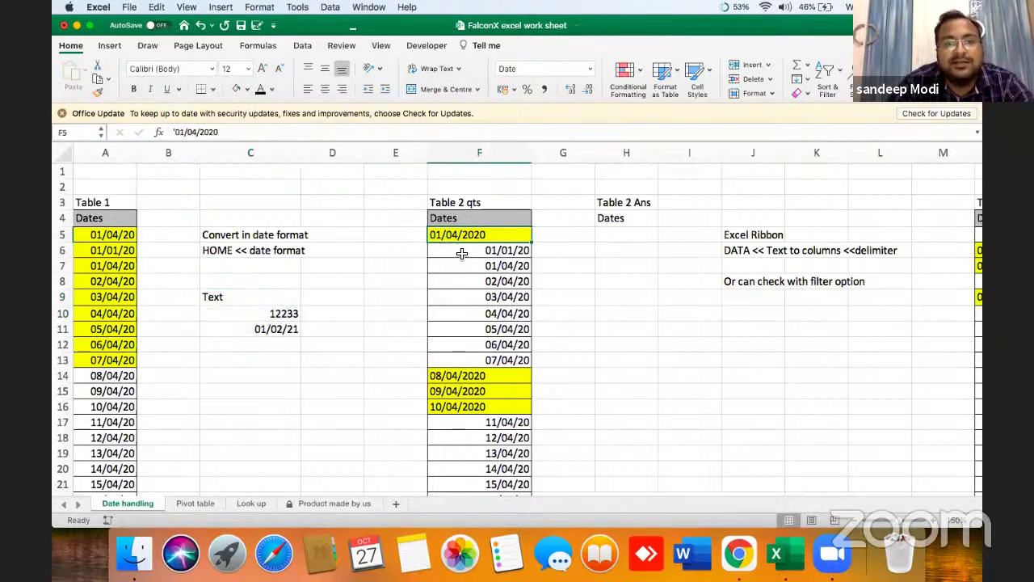
key(Up)
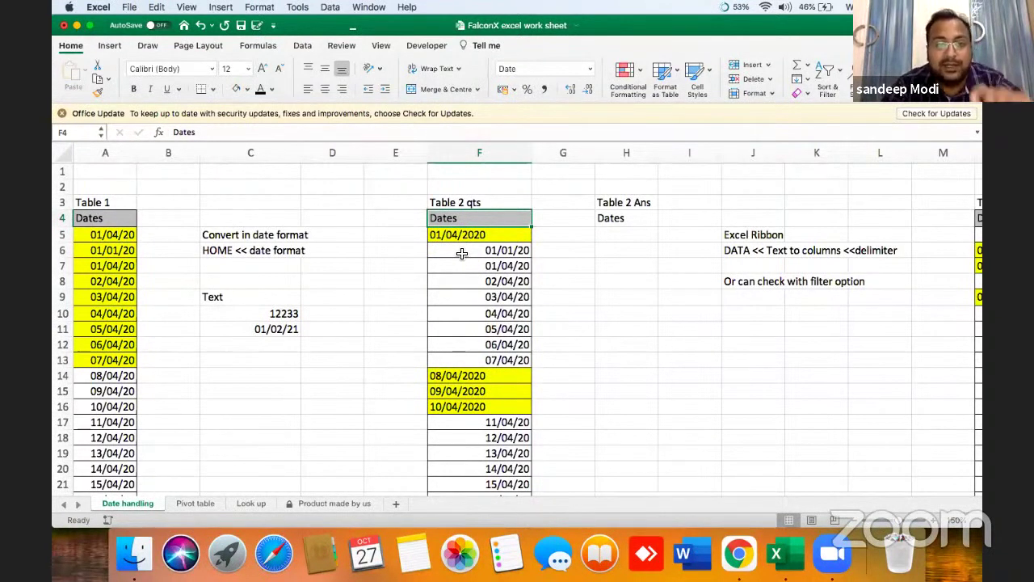
key(super+shift+Down)
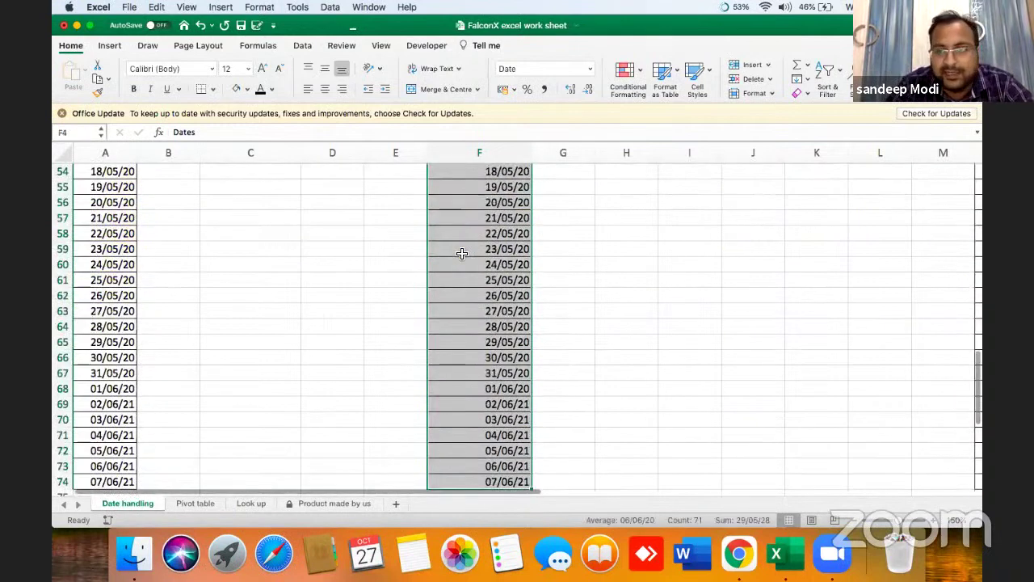
drag(976, 378, 979, 131)
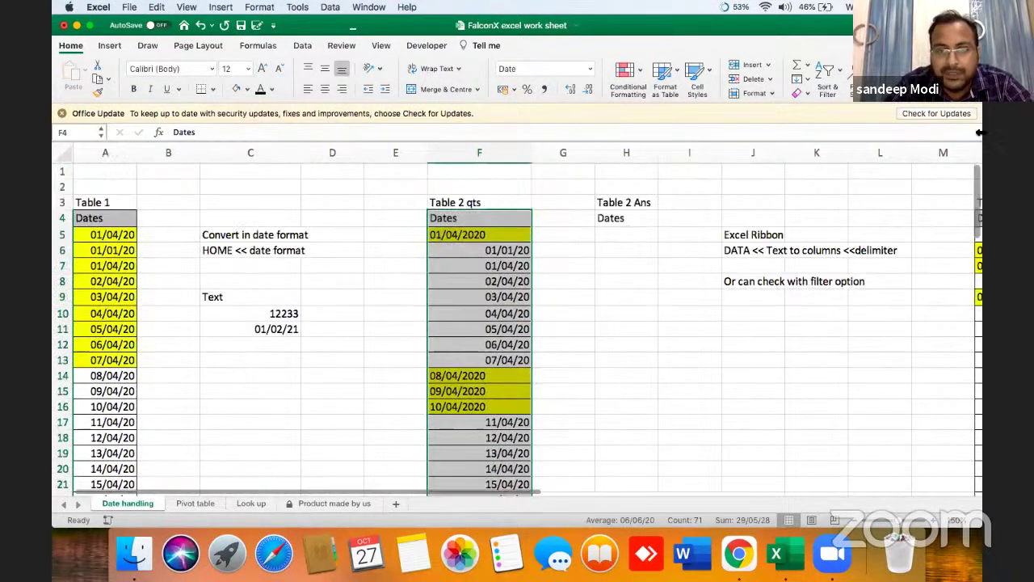
click(301, 47)
click(515, 74)
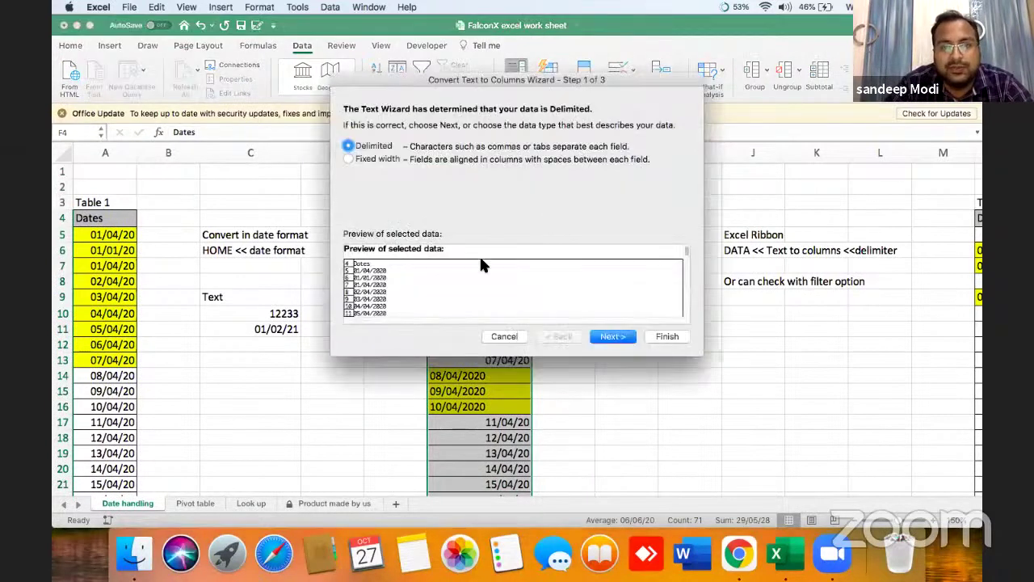
click(612, 336)
click(612, 336)
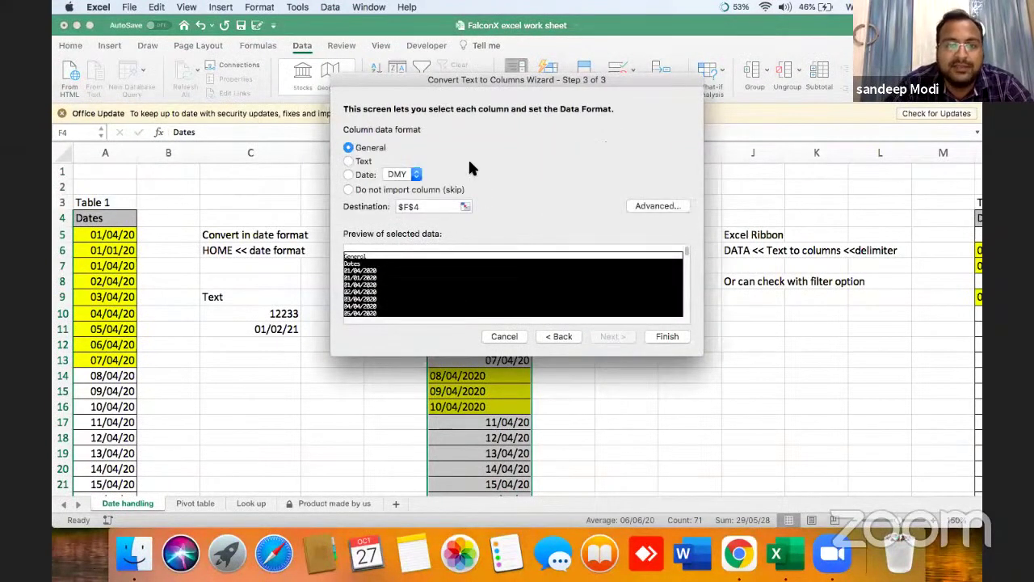
click(349, 175)
click(414, 175)
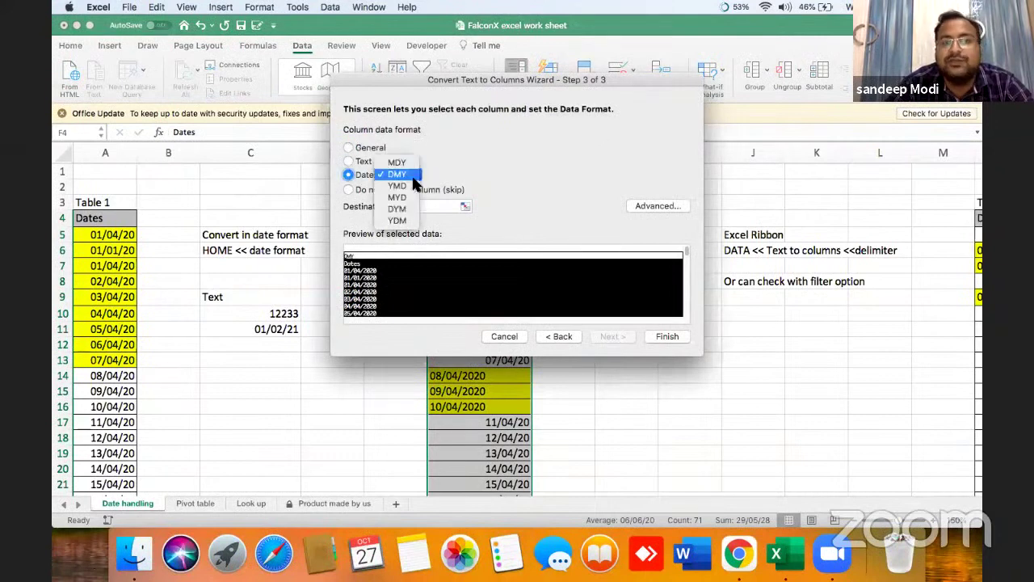
click(406, 176)
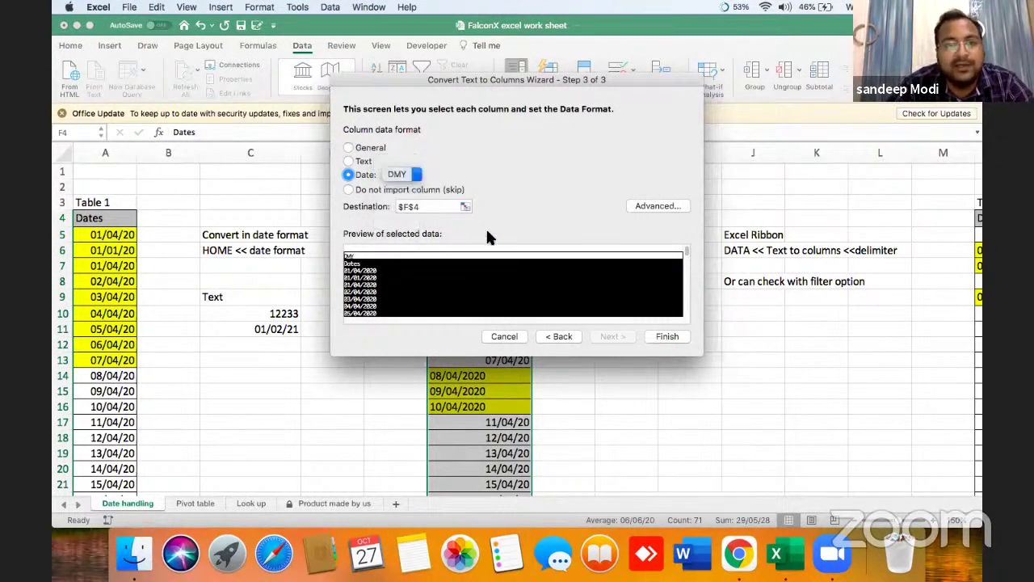
click(667, 337)
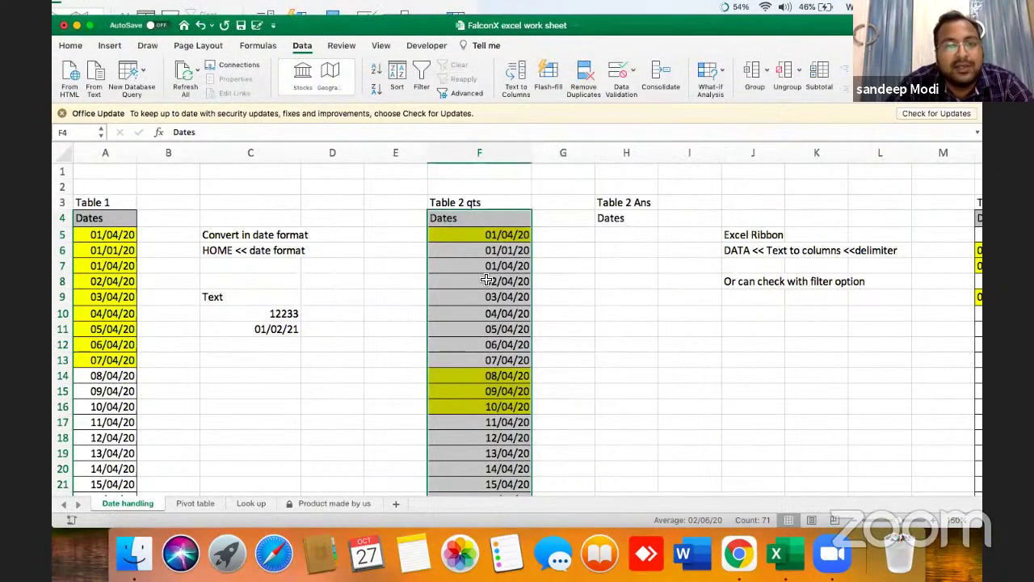
Step: Check the format and alignment of the converted dates in the Table 2 qts column F
key(Up)
key(Up)
key(Up)
key(Up)
key(Down)
key(Down)
key(Down)
key(Down)
key(Down)
key(Down)
key(Down)
key(Down)
key(Down)
key(Down)
key(Down)
key(Down)
key(Down)
key(Down)
key(Down)
key(Down)
key(Down)
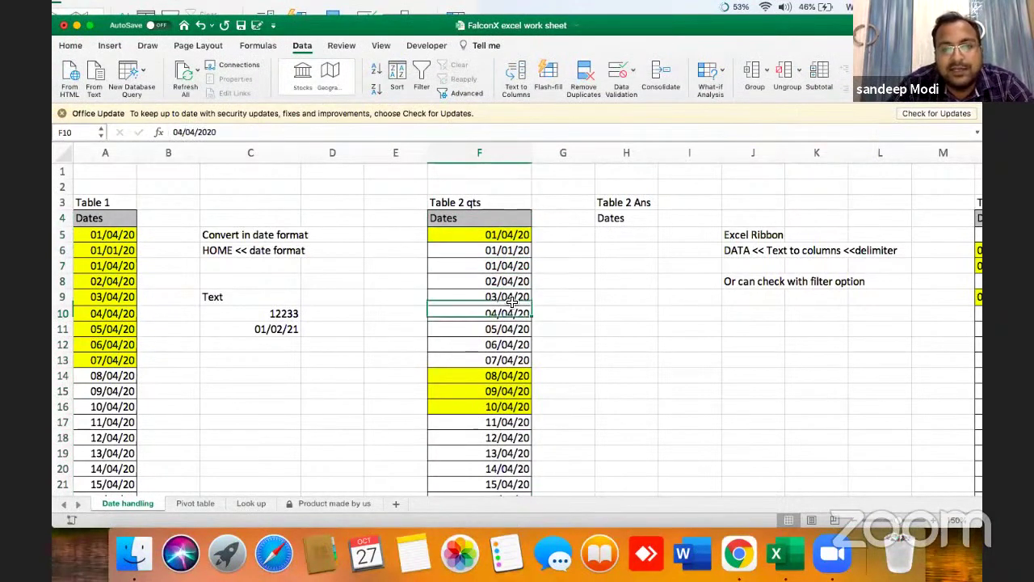
key(Down)
key(Down)
key(Down)
key(Down)
key(Up)
key(Up)
key(Up)
key(Up)
key(Up)
key(Up)
key(Up)
key(Up)
key(Up)
key(Up)
key(Up)
key(Up)
key(Up)
key(Up)
key(Up)
key(Up)
key(Up)
key(Up)
key(Up)
key(Up)
key(Up)
key(Up)
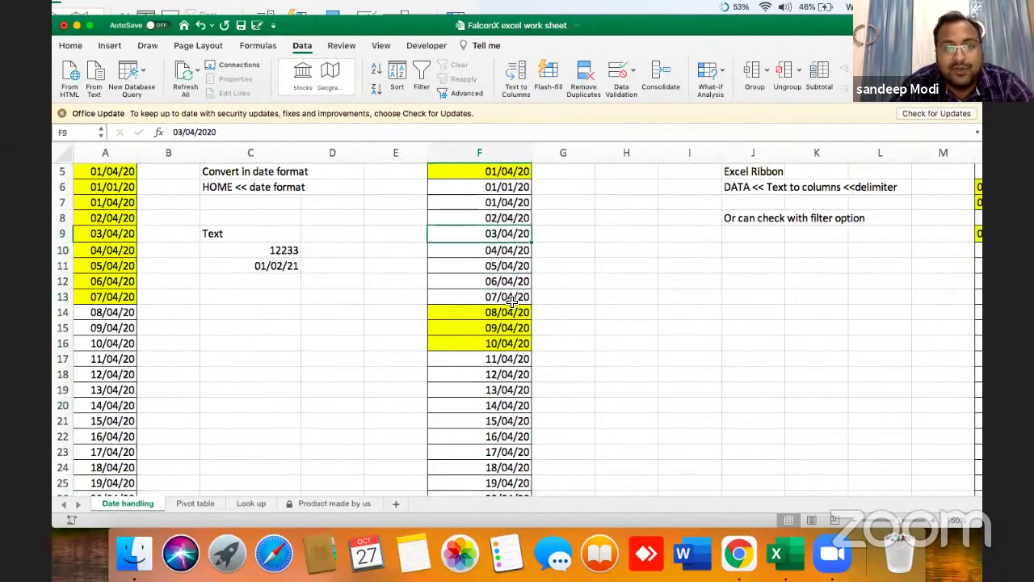
key(Down)
key(Down)
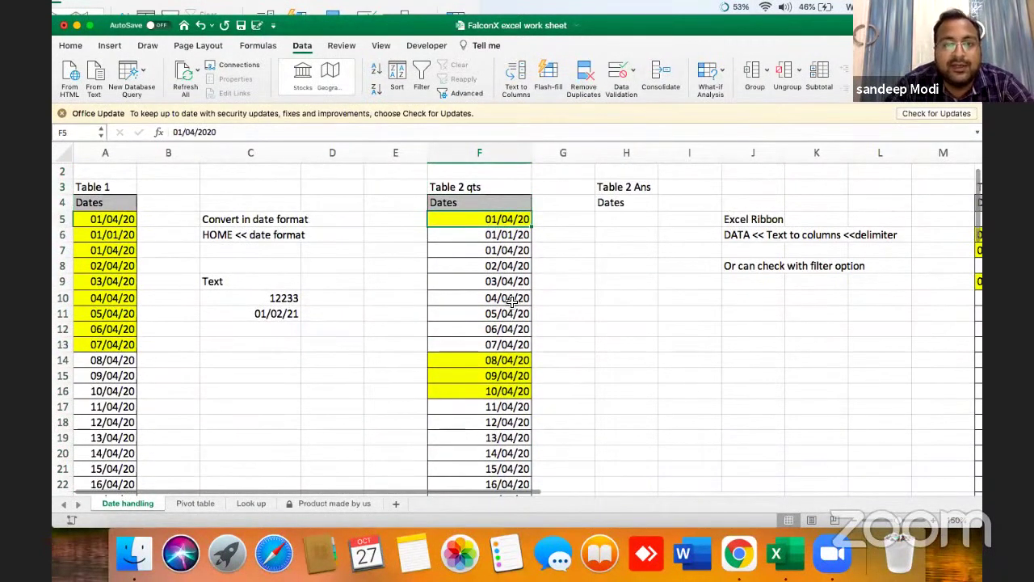
Step: Examine the Table 3 dates in column N for inconsistent formats, including the highlighted entries, and return to its Dates header
key(Right)
key(Right)
key(Right)
key(Right)
key(Right)
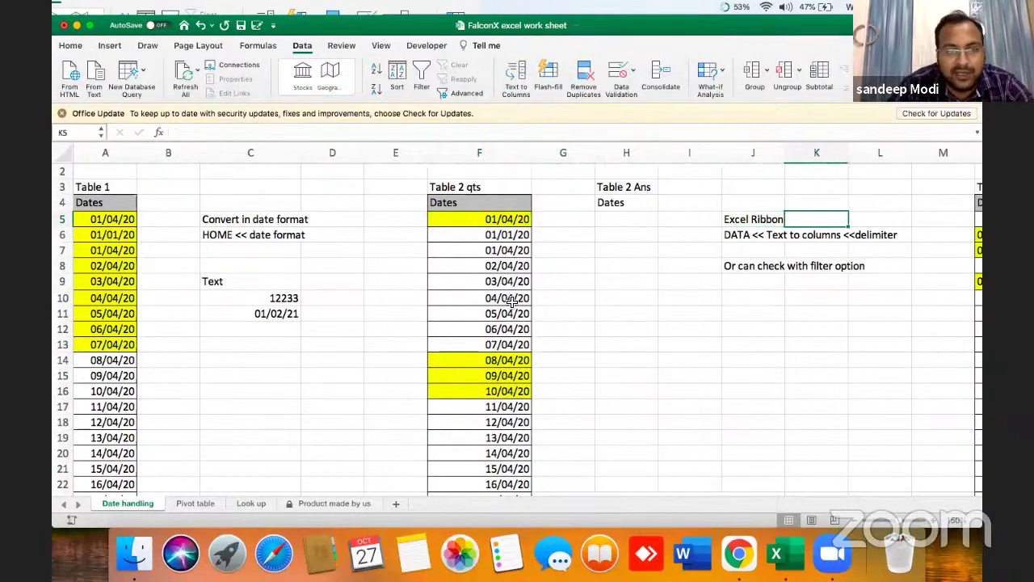
key(Right)
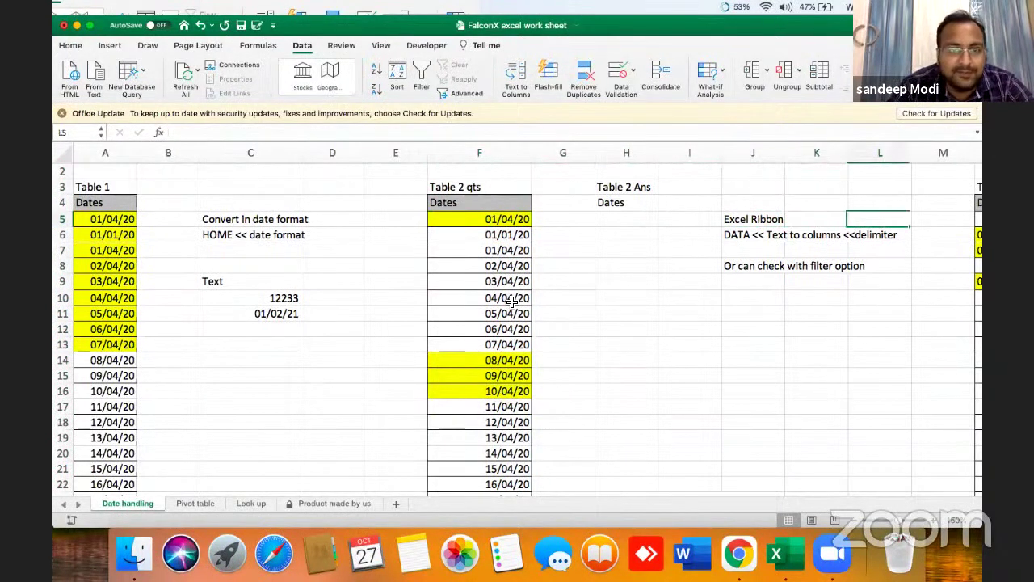
key(Right)
key(Right)
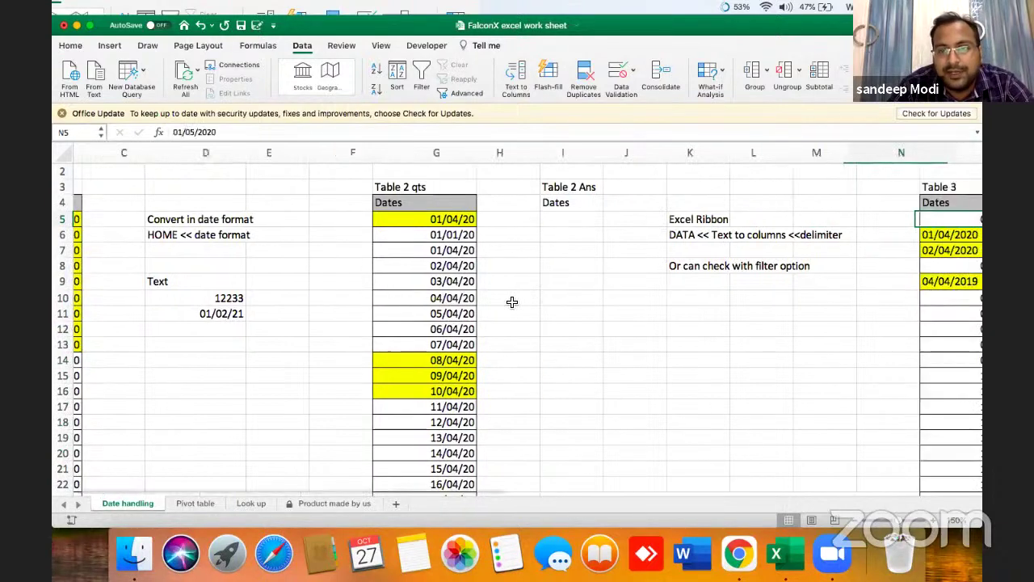
key(Down)
key(Down)
key(Down)
key(Down)
key(Down)
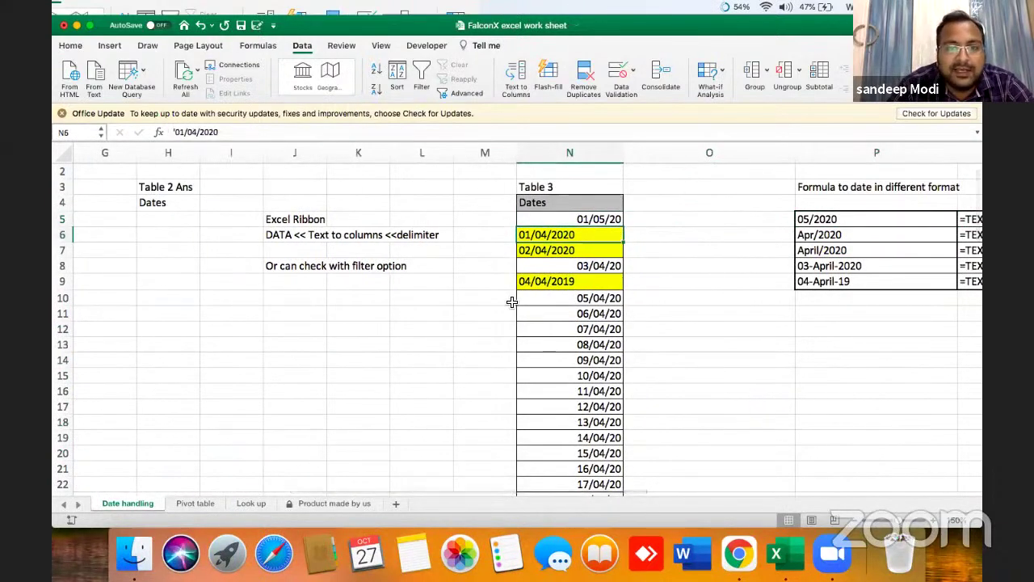
key(Down)
key(Down)
key(Down)
key(Down)
key(Down)
key(Down)
key(Down)
key(Down)
key(Down)
key(Down)
key(Down)
key(Down)
key(Down)
key(Down)
key(Down)
key(Down)
key(Down)
key(Down)
key(Down)
key(Down)
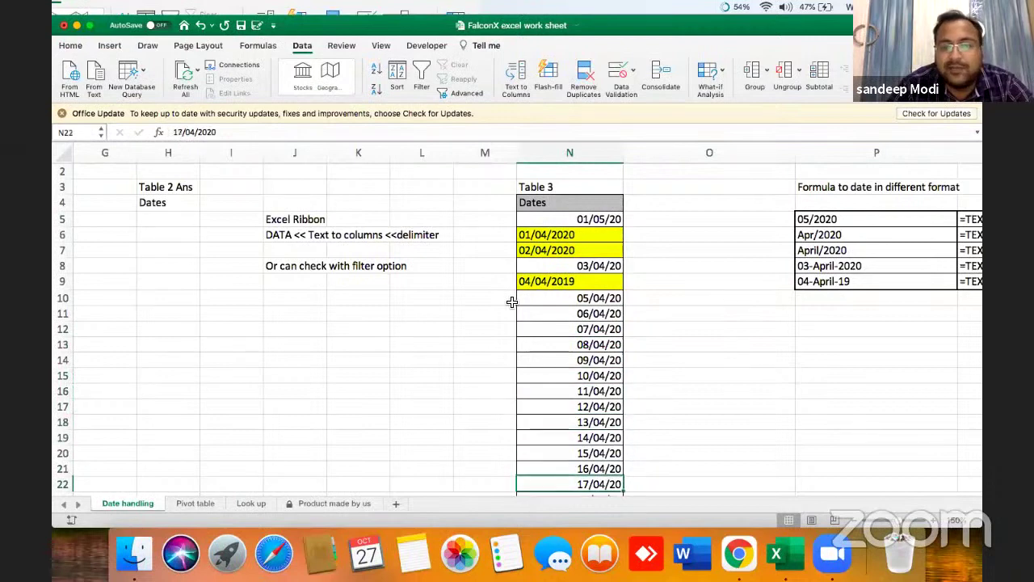
key(Down)
key(Down)
key(Down)
key(Down)
key(Down)
key(Down)
key(Down)
key(Down)
key(Down)
key(Down)
key(Down)
key(Down)
key(Down)
key(Down)
key(Down)
key(Down)
key(Down)
key(Down)
key(Down)
key(Down)
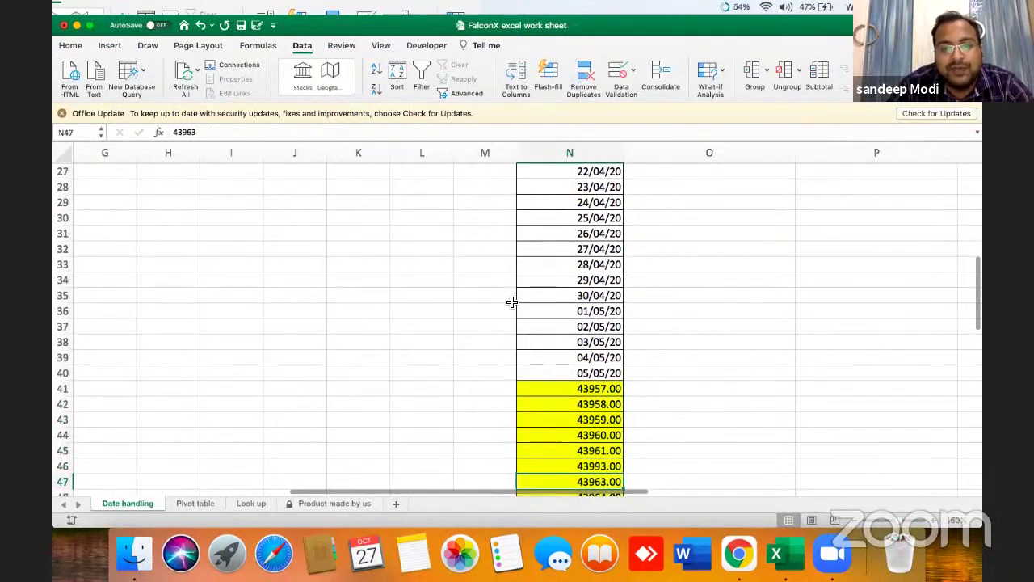
key(Up)
key(Up)
key(Up)
key(Up)
key(Up)
key(Up)
key(Up)
key(Up)
key(Up)
key(Up)
key(Up)
key(Up)
key(Up)
key(Up)
key(Up)
key(Up)
key(Up)
key(Up)
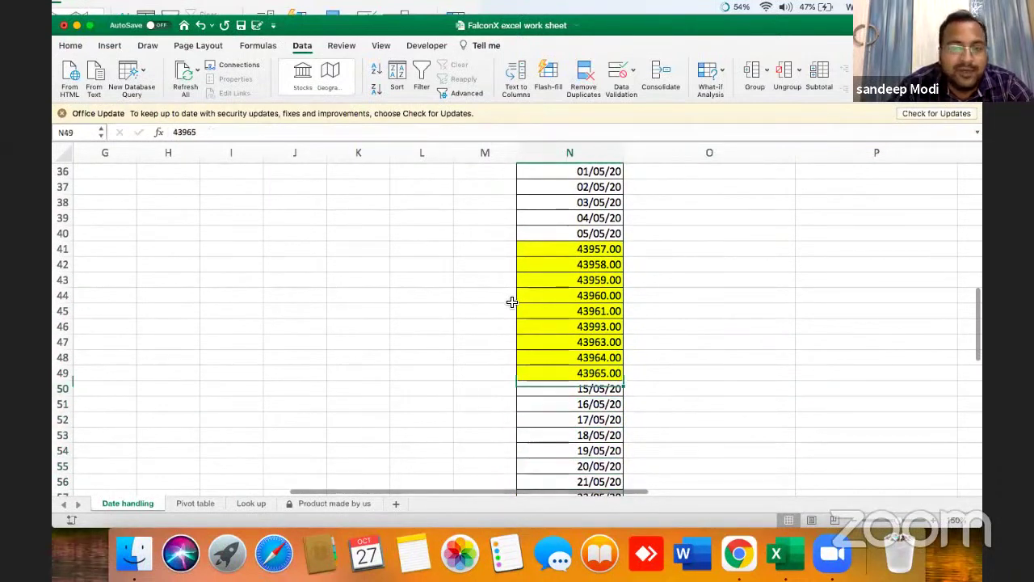
key(Up)
key(Up)
key(Up)
key(Up)
key(Up)
key(Up)
key(Up)
key(Up)
key(Up)
key(Up)
key(Up)
key(Up)
key(Up)
key(Up)
key(Up)
key(Up)
key(Up)
key(Up)
key(Up)
key(Up)
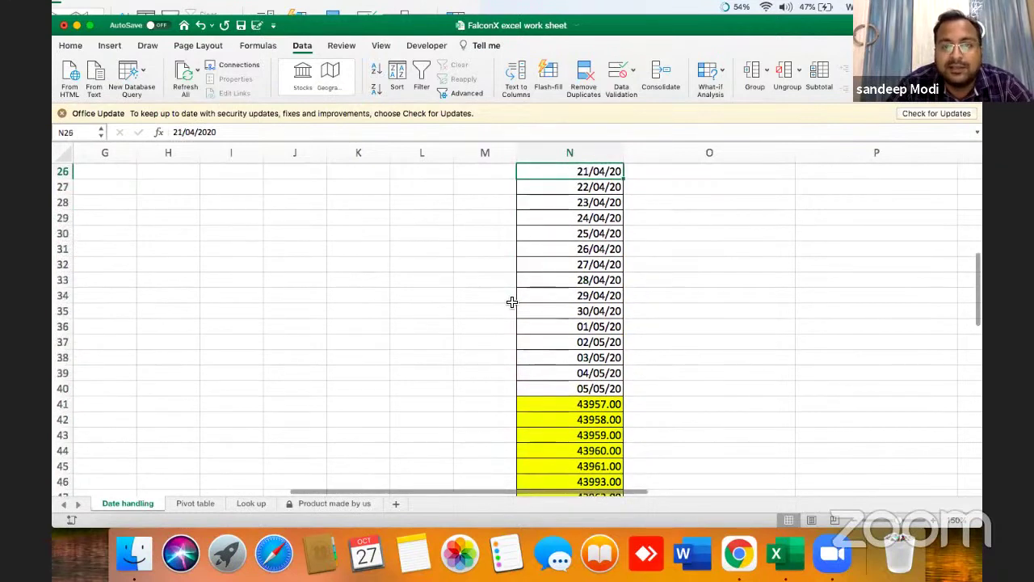
key(Up)
key(Up)
key(Up)
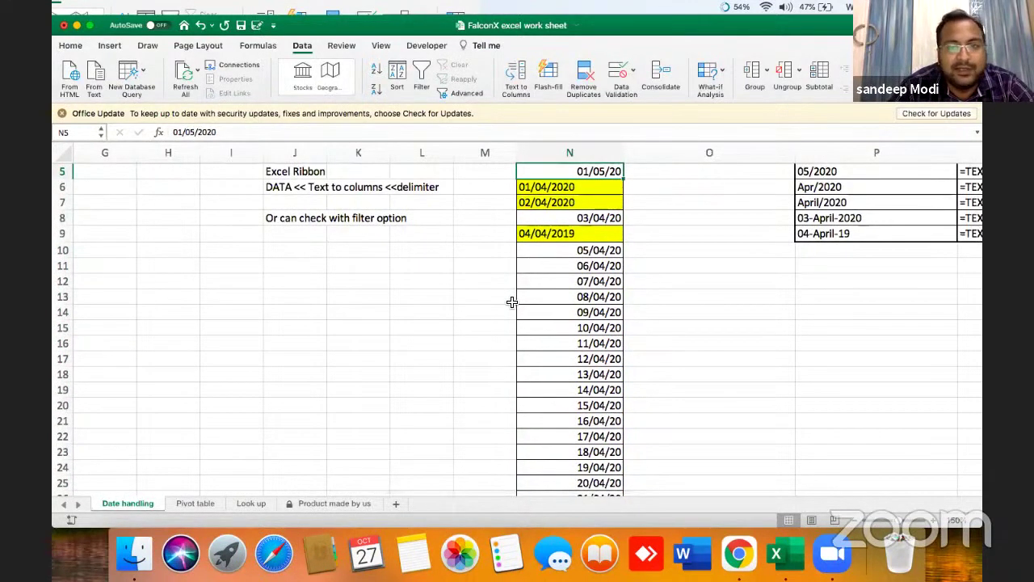
key(Up)
key(Up)
key(Up)
key(Up)
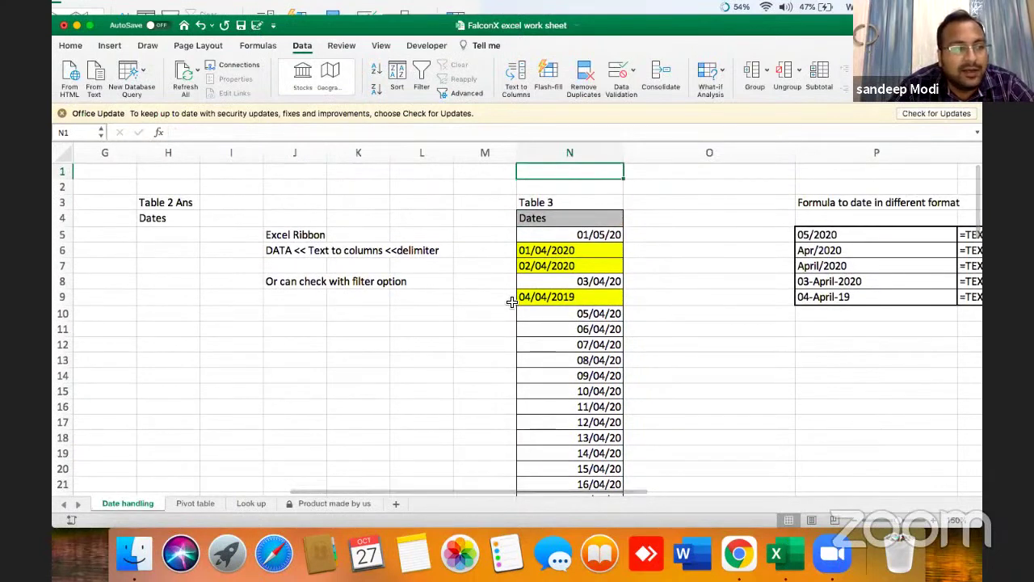
click(573, 223)
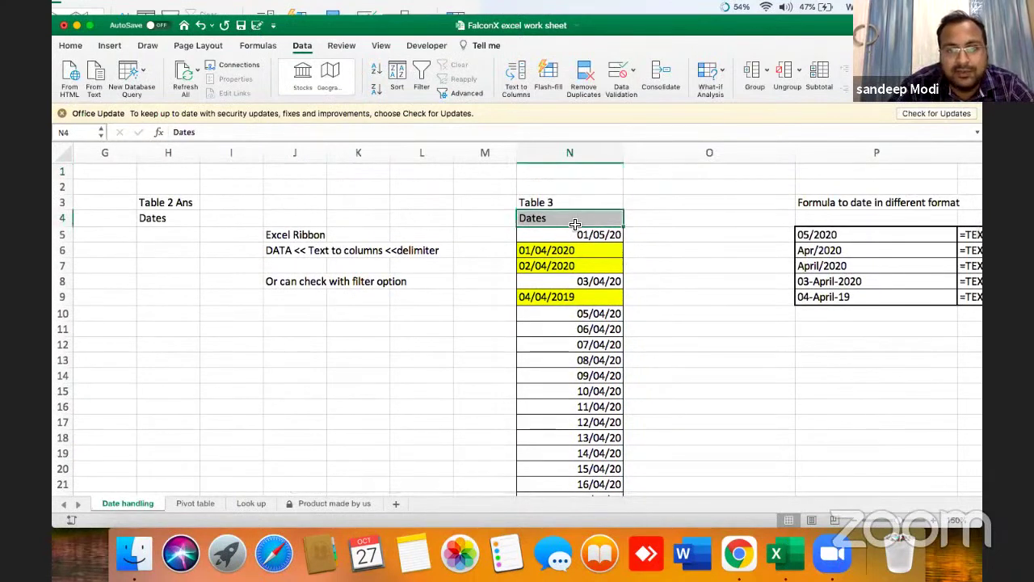
Step: Add a filter to the Table 3 Dates column, covering N4 down to the last date
key(super+shift+Down)
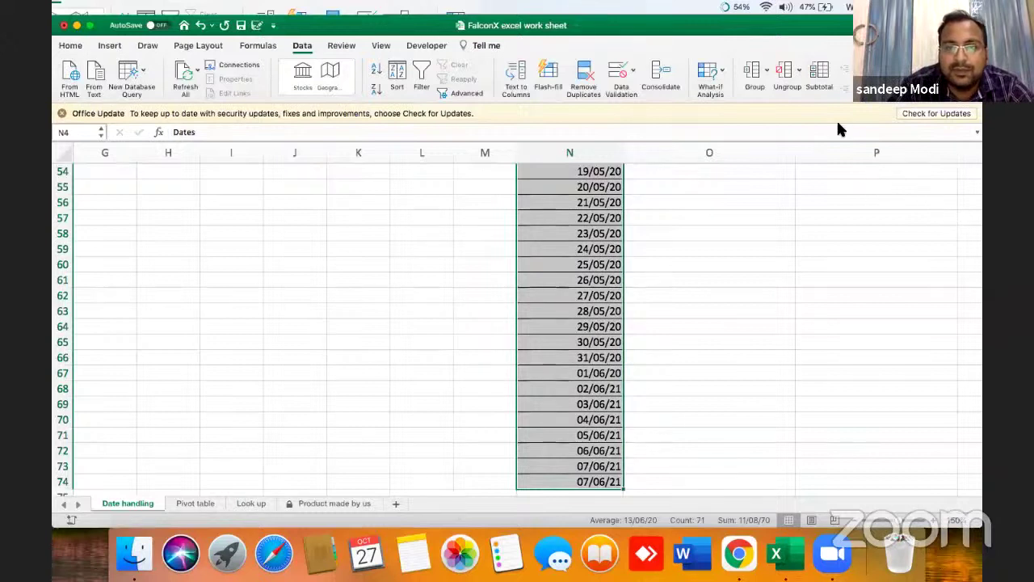
click(71, 45)
click(826, 70)
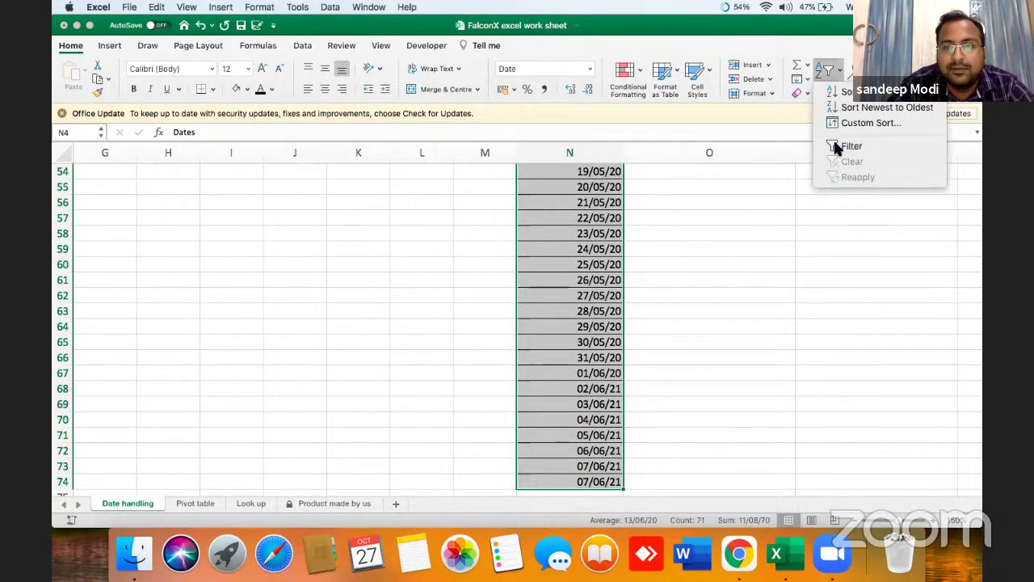
click(835, 146)
Step: Go through the Table 3 entries one by one to compare the highlighted text dates with the real dates, ending at the Dates header
click(584, 237)
key(ctrl+Up)
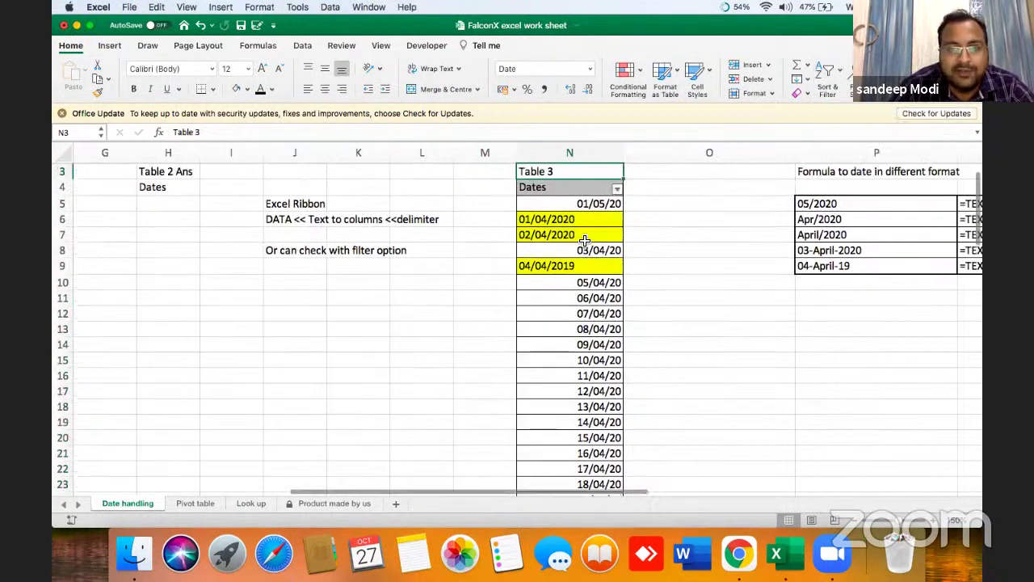
key(Down)
key(Down)
key(Down)
key(Down)
key(Down)
key(Down)
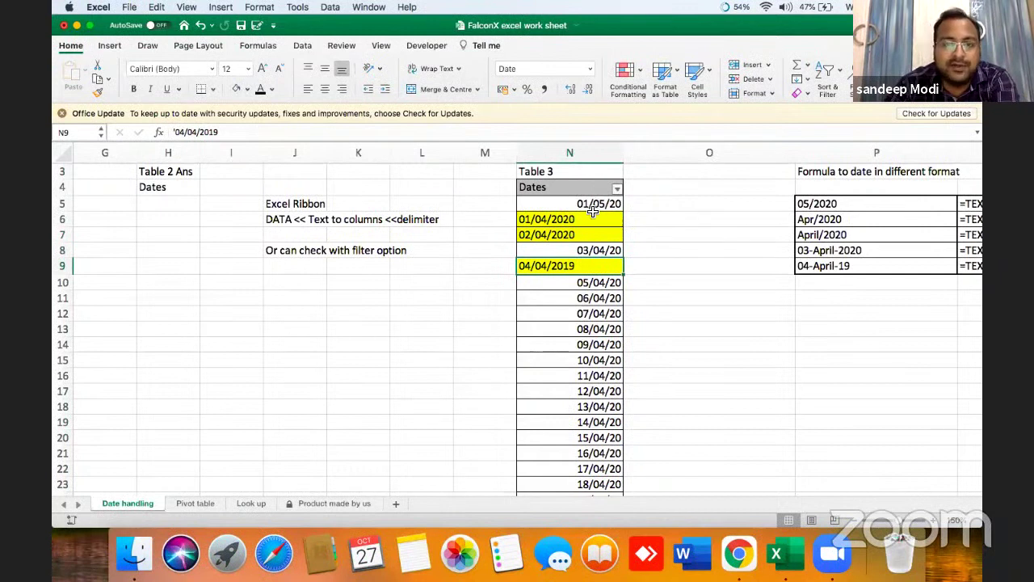
click(570, 220)
key(Down)
key(Down)
key(Down)
key(Down)
key(Down)
key(Down)
key(Down)
key(Down)
key(Down)
key(Down)
key(Down)
key(Down)
key(Down)
key(Down)
key(Down)
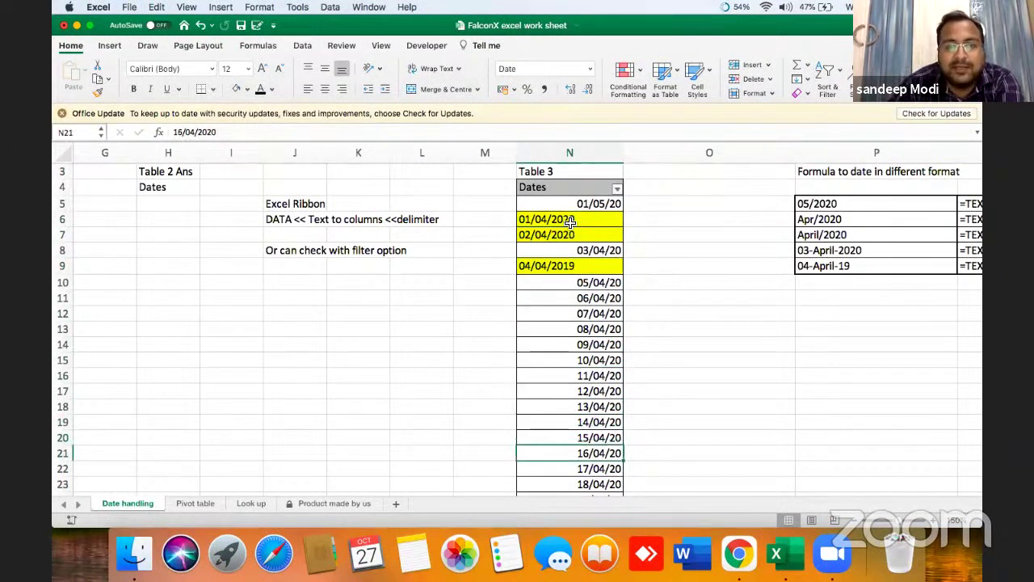
key(Down)
key(Down)
key(Down)
key(Down)
key(Down)
key(Down)
key(Down)
key(Down)
key(Down)
key(Down)
key(Down)
key(Down)
key(Down)
key(Down)
key(Down)
key(Down)
key(Down)
key(Down)
key(Down)
key(Down)
key(Down)
key(ctrl+Up)
key(Up)
key(Up)
Step: Filter years 2021 and 2020 out of the Table 3 Dates to inspect the non-date entries, and clear the filter
click(569, 222)
click(616, 219)
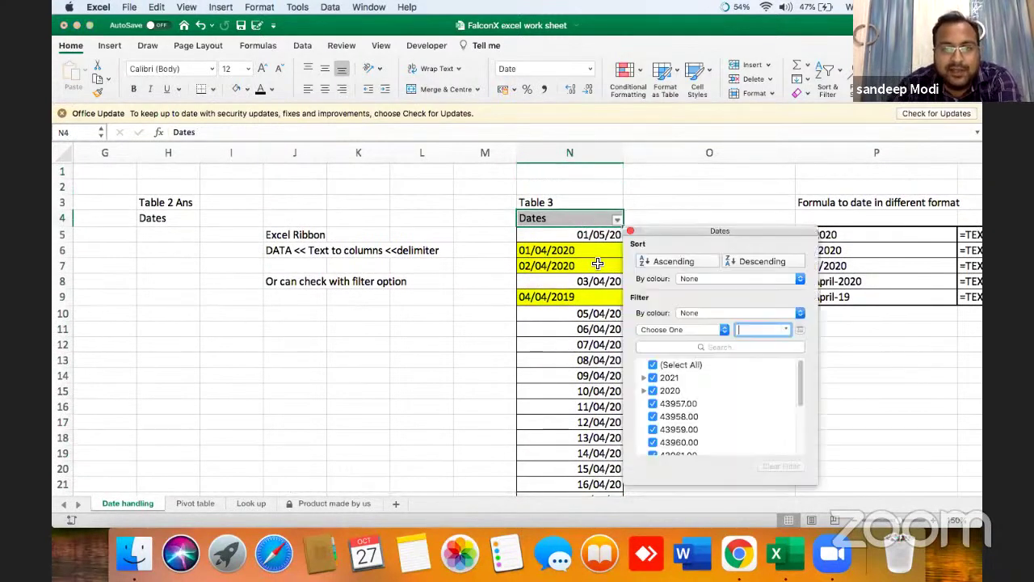
click(653, 377)
click(653, 391)
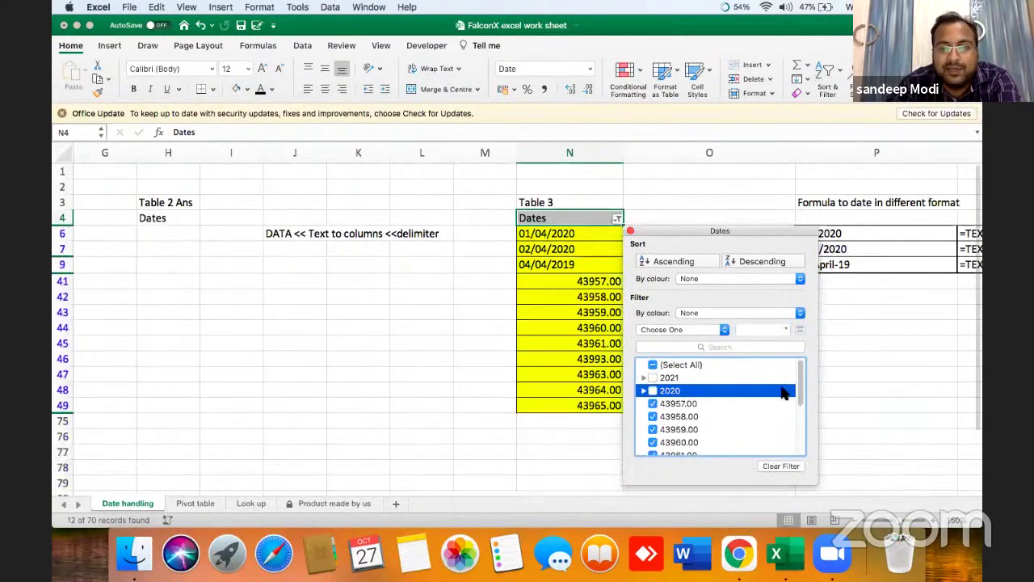
drag(801, 396, 804, 449)
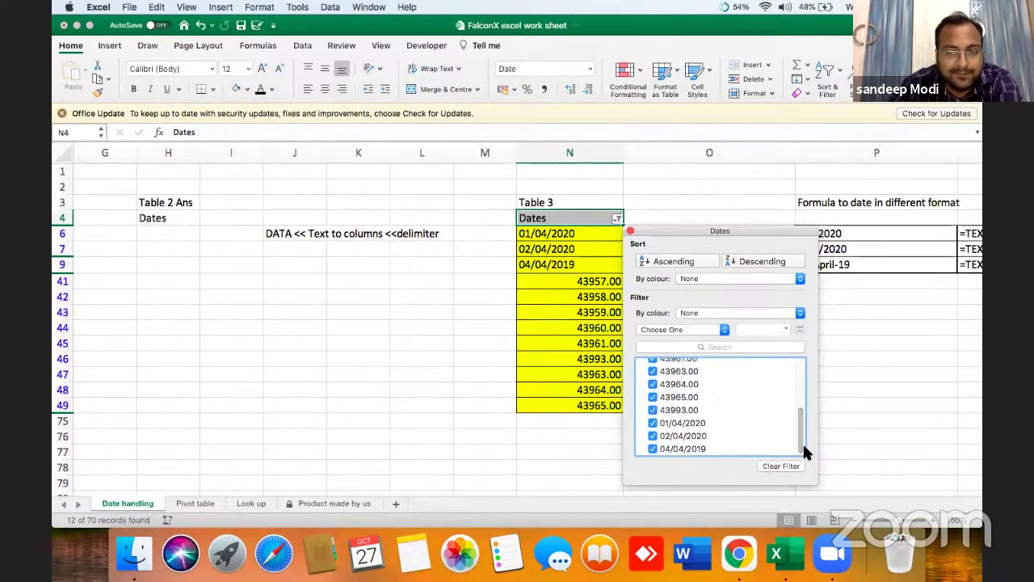
click(630, 232)
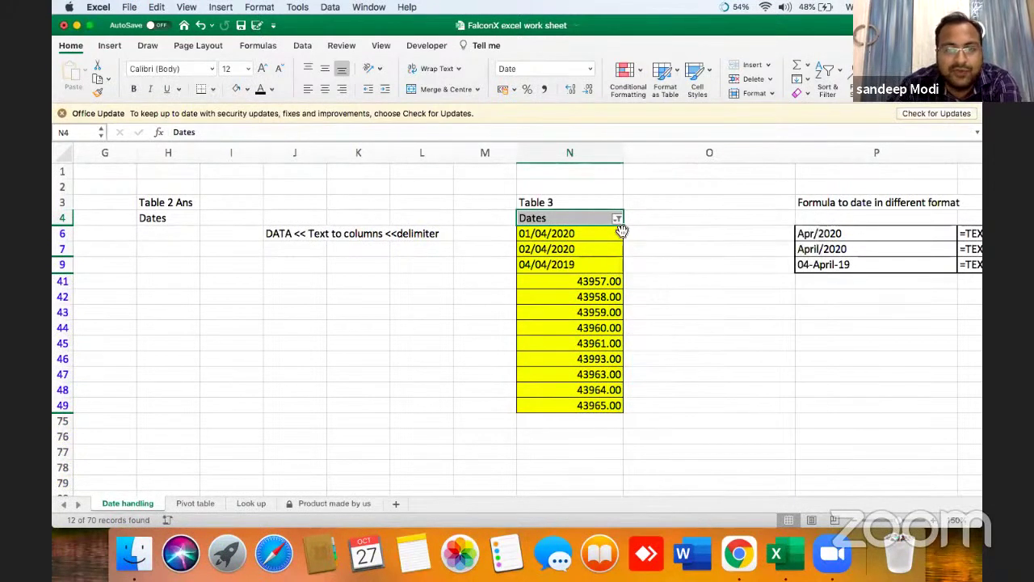
click(829, 76)
click(848, 160)
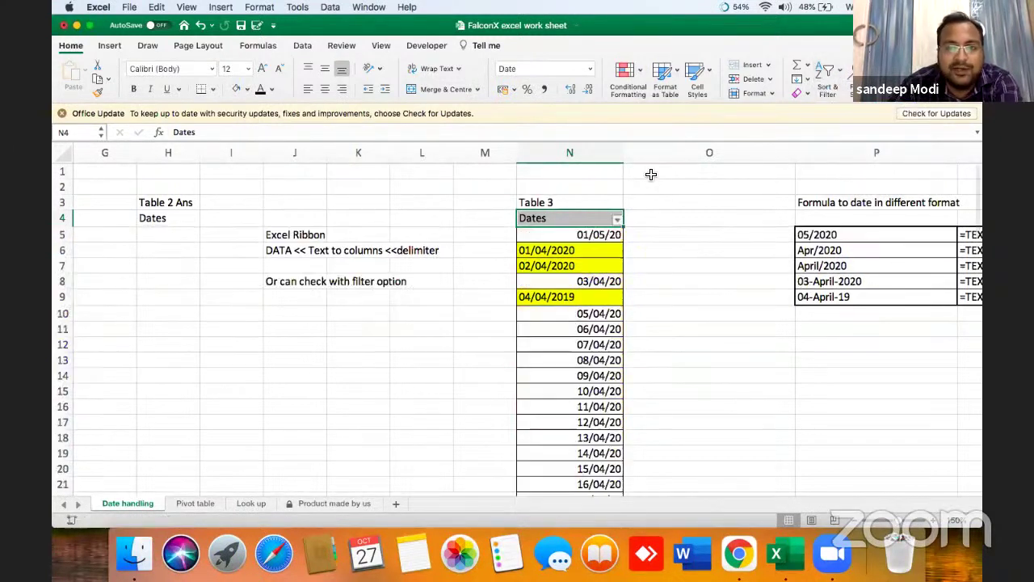
Step: Apply a date number format to column N and check the Dates filter list for entries still stored as text
click(590, 152)
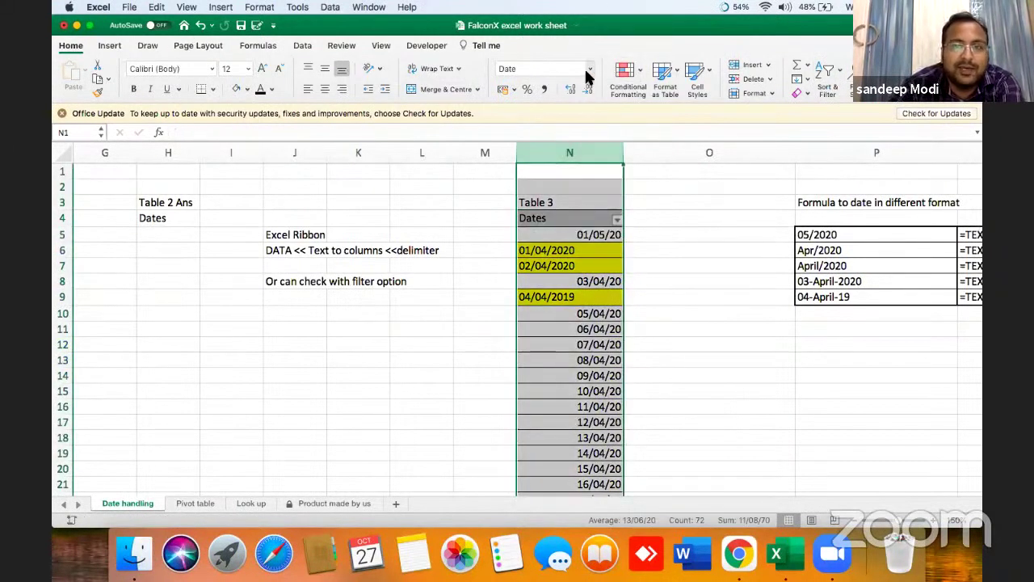
click(589, 72)
click(578, 160)
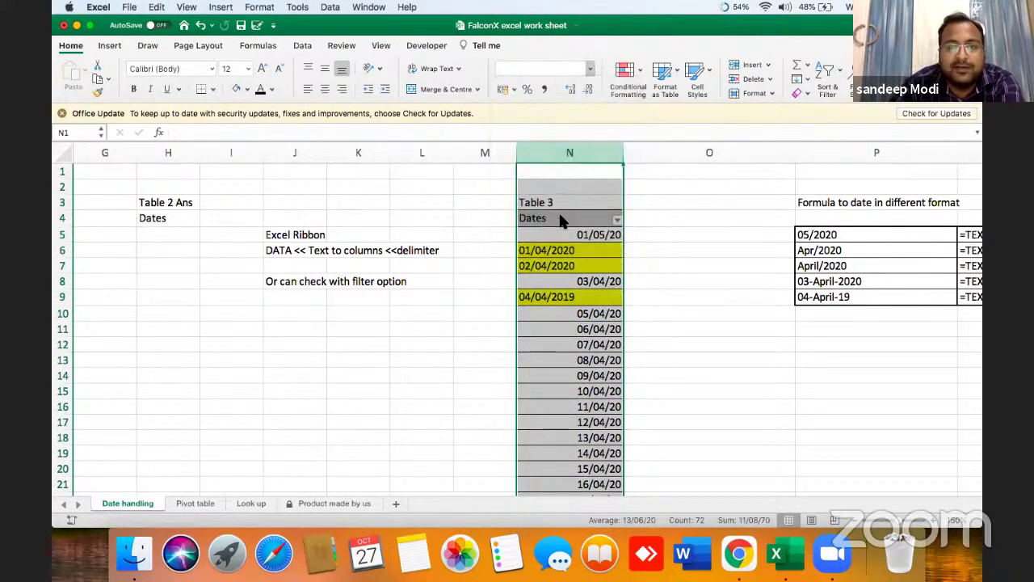
click(563, 249)
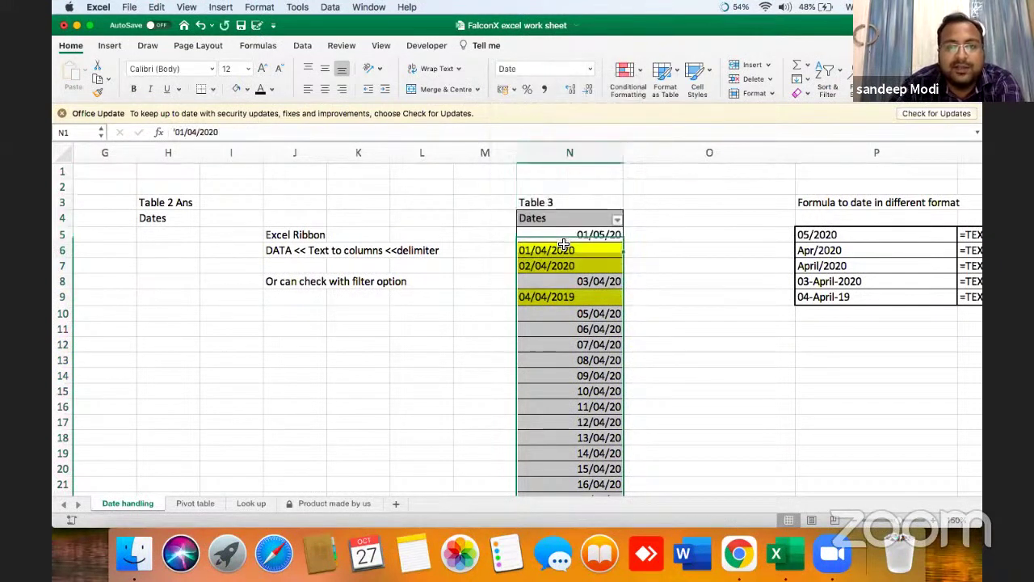
click(617, 221)
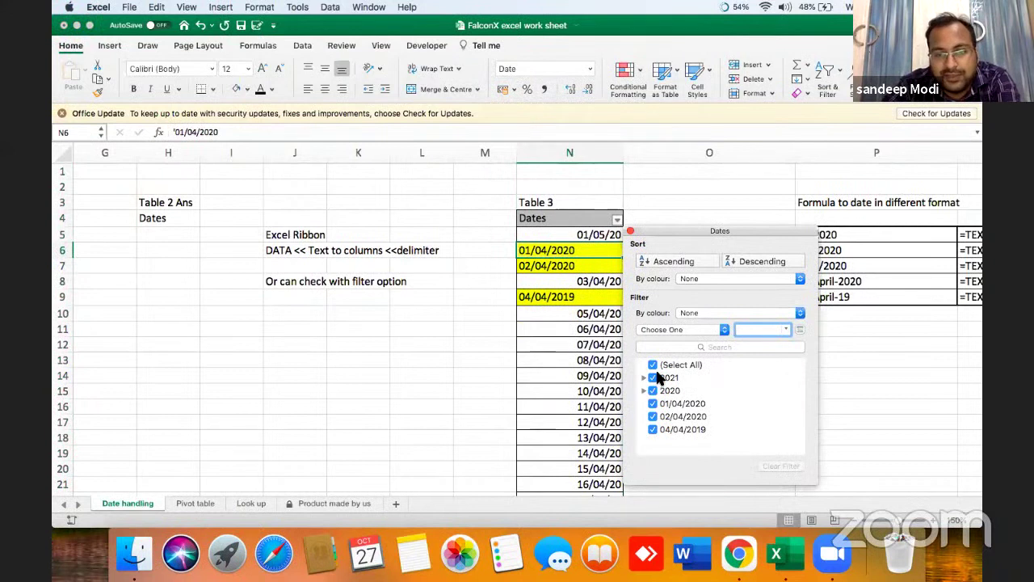
click(599, 378)
Step: Convert the Table 3 dates in column N, including the header, using Text to Columns with Delimited data and the DMY date format
click(590, 221)
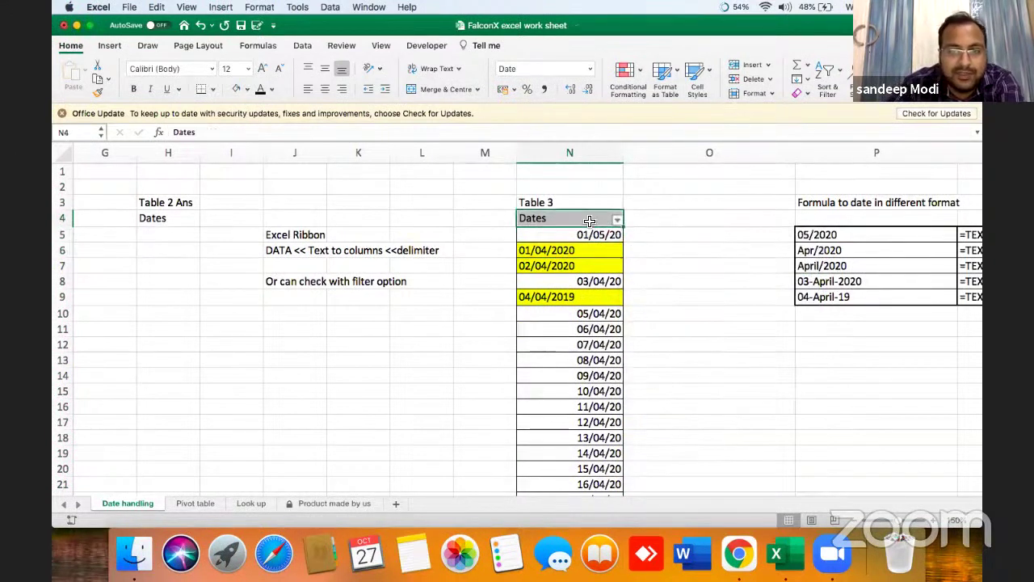
key(super+shift+Down)
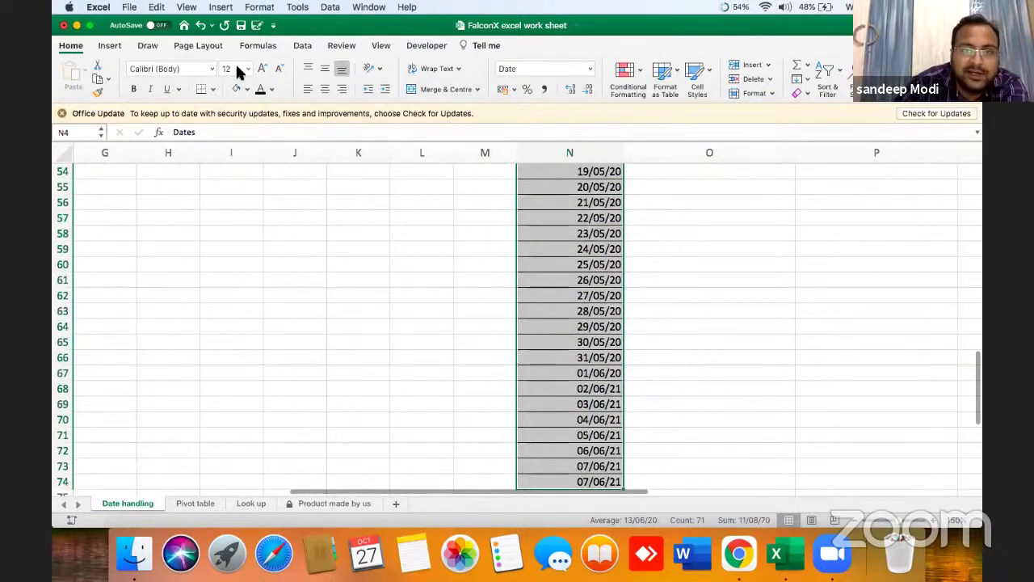
click(294, 48)
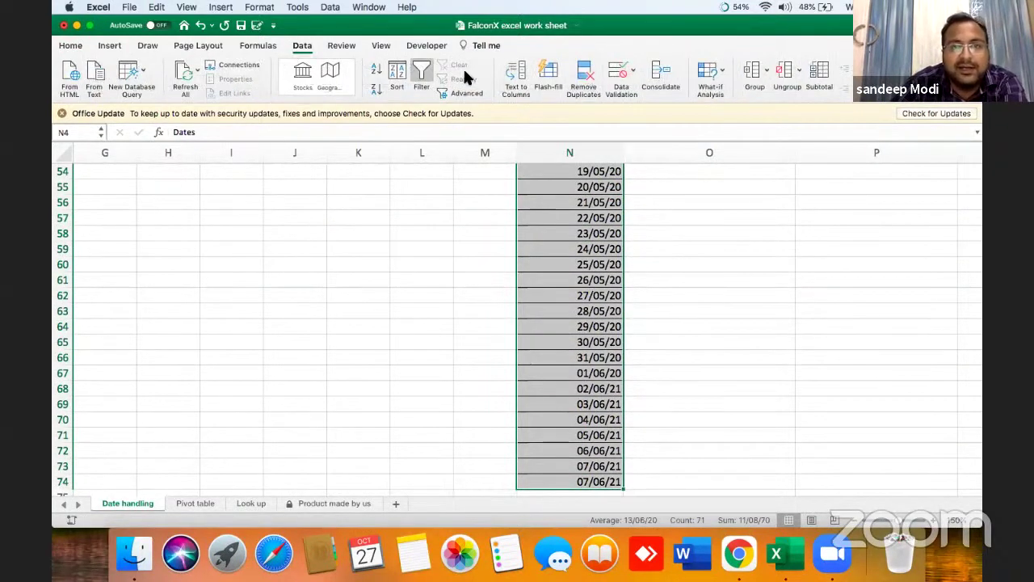
click(517, 78)
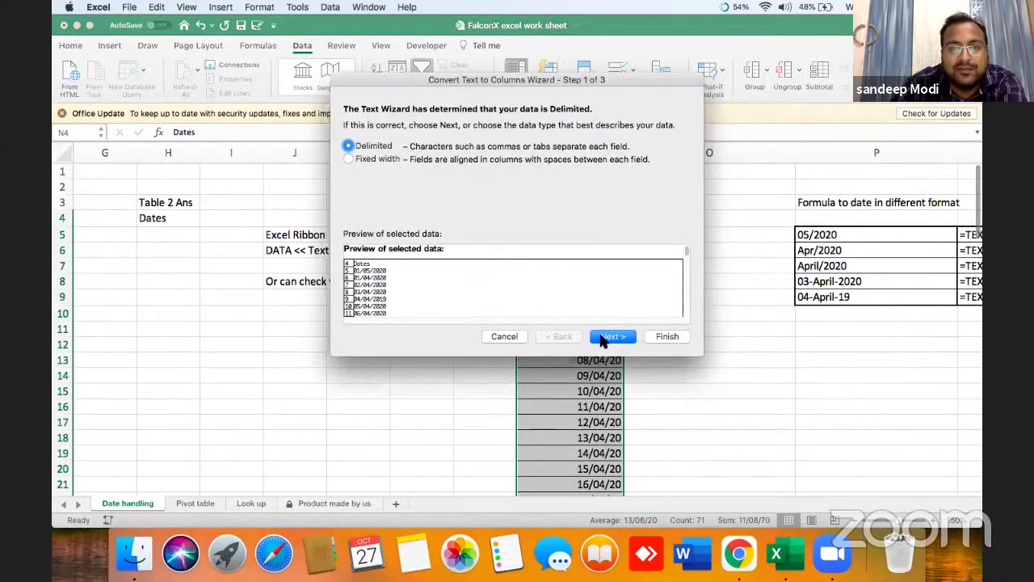
click(604, 337)
click(603, 337)
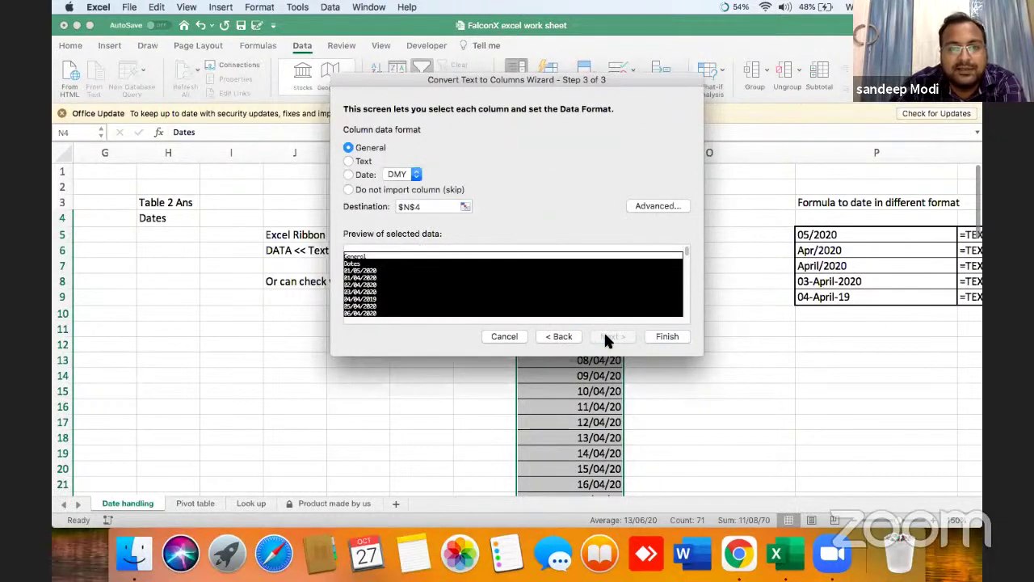
click(348, 175)
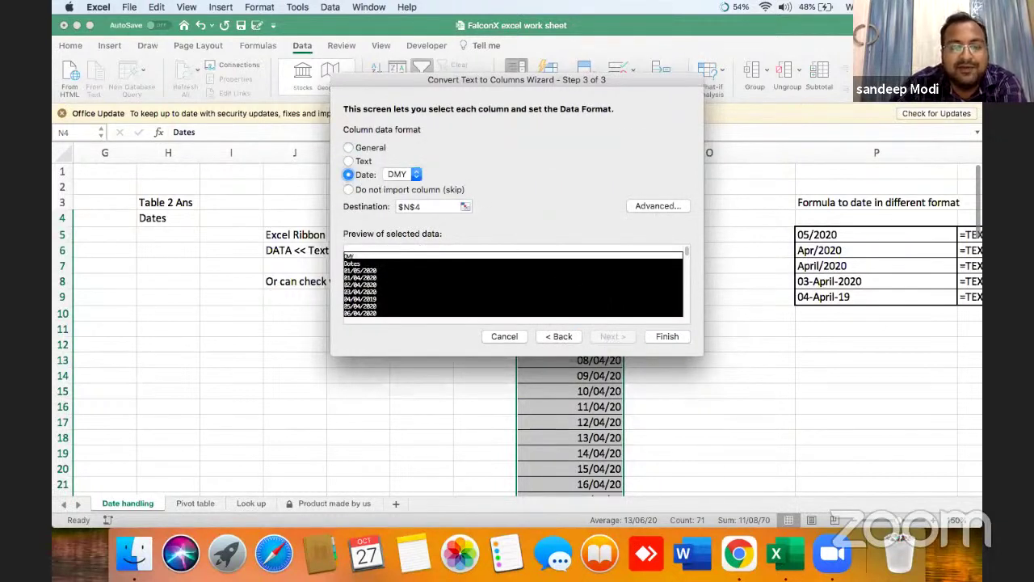
click(664, 336)
Step: Check how the converted Table 3 dates group by year and month in the Dates filter list, leaving the filter unapplied
click(597, 282)
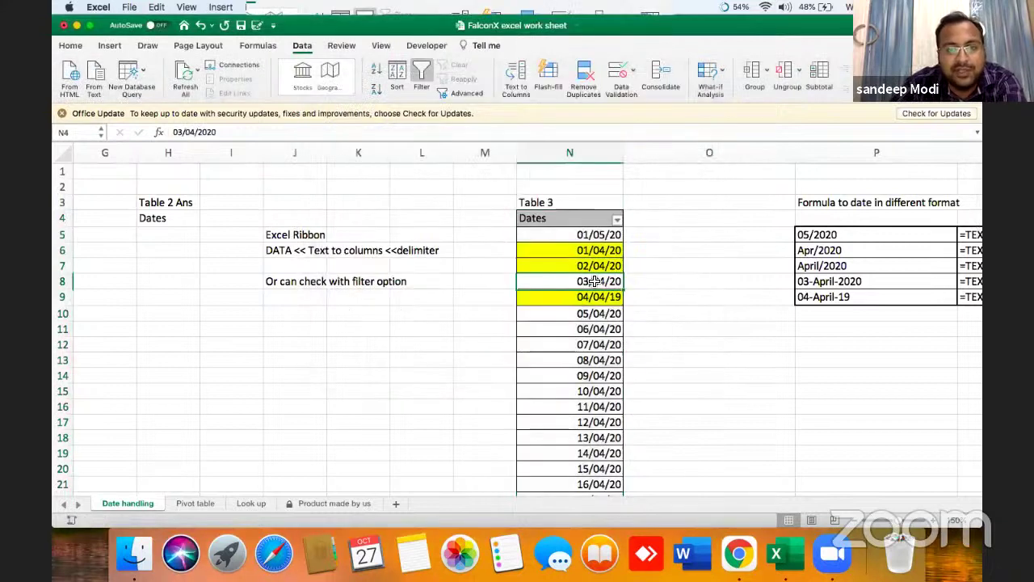
click(616, 220)
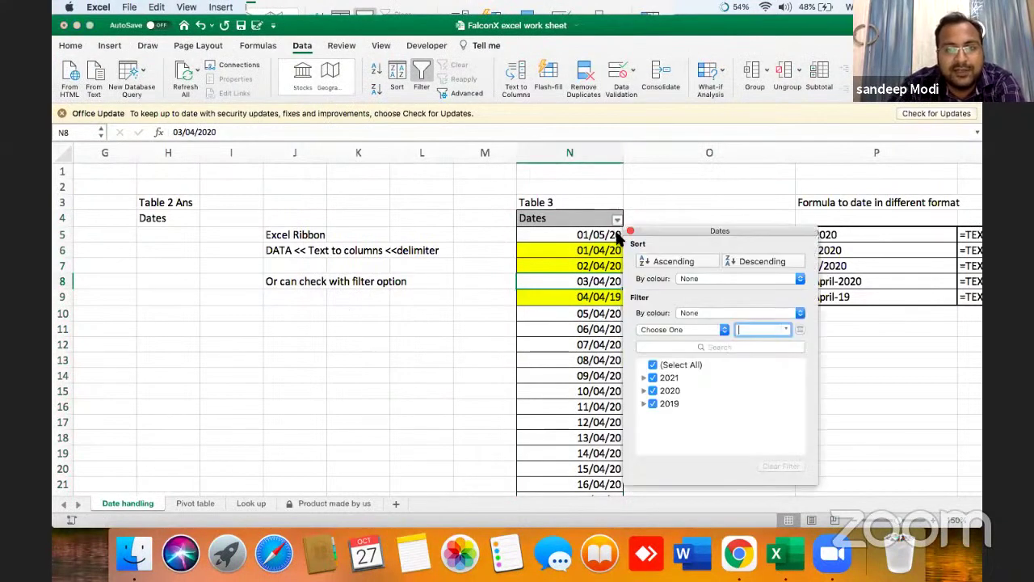
click(644, 379)
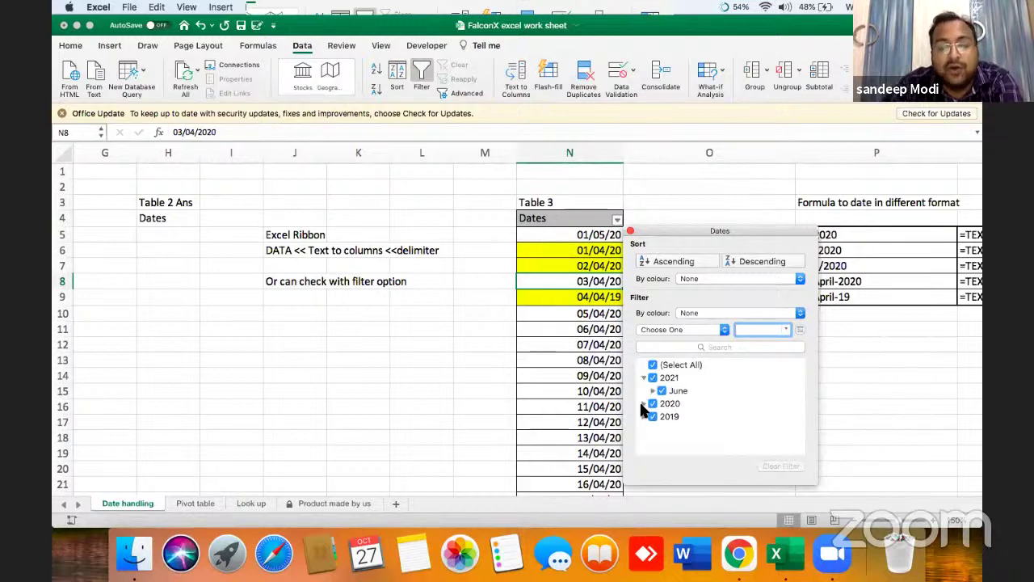
click(644, 404)
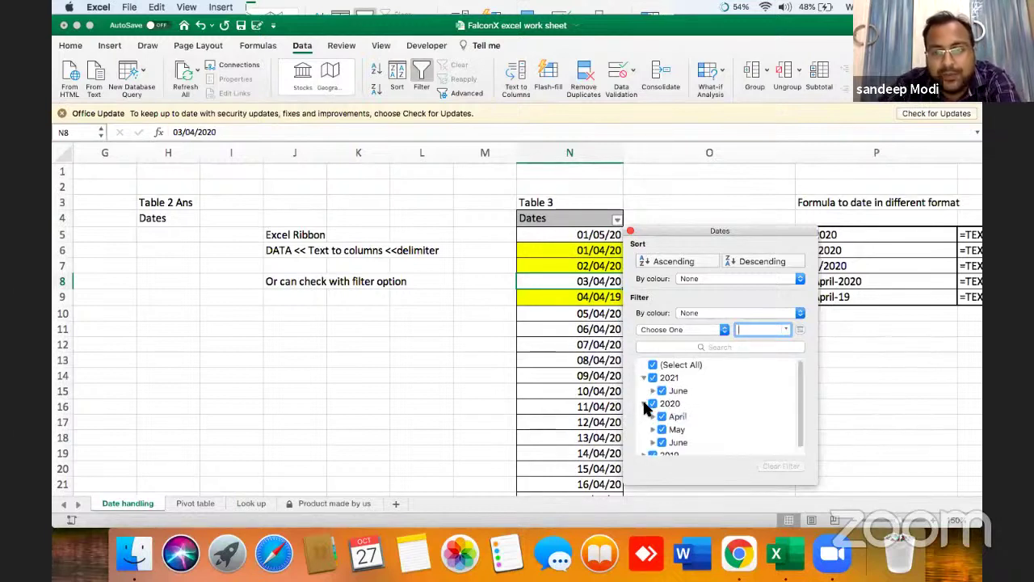
scroll(796, 383, down, 1)
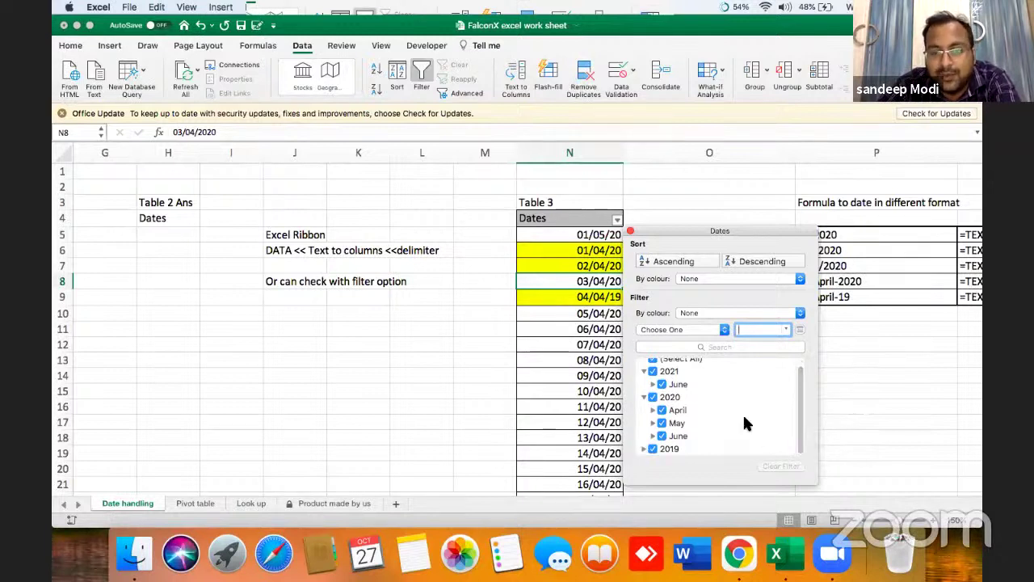
scroll(800, 412, up, 2)
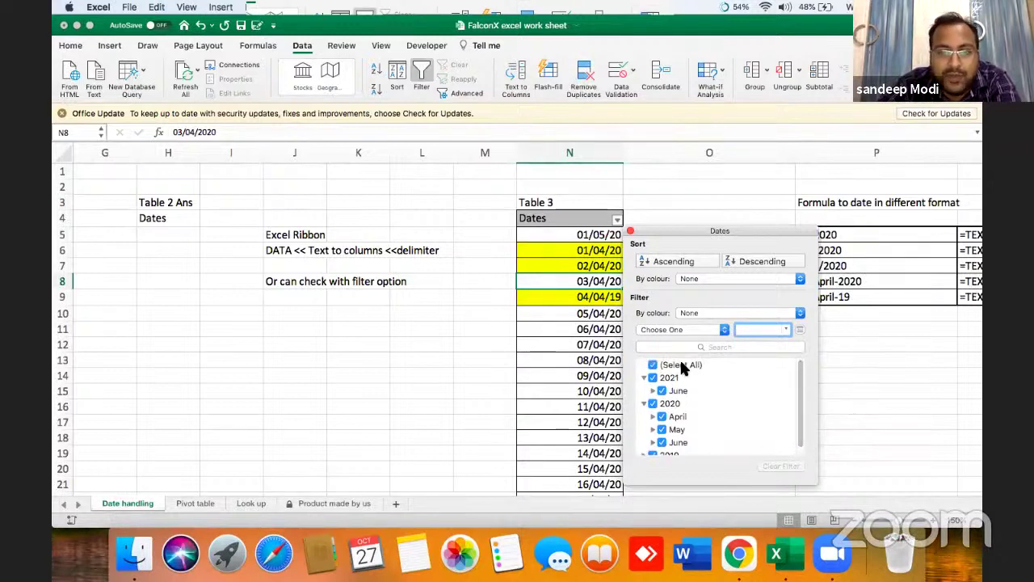
click(653, 364)
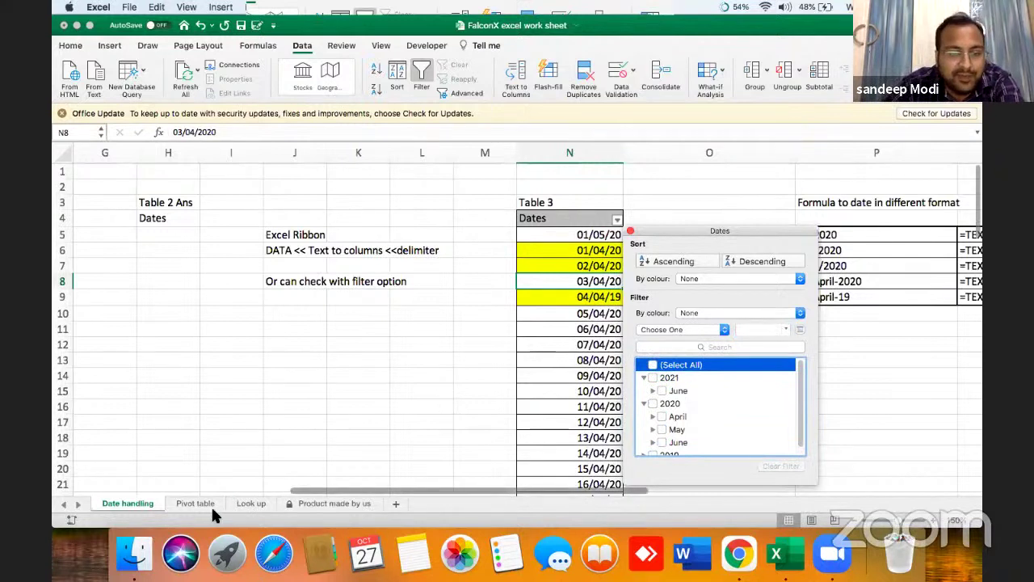
click(521, 376)
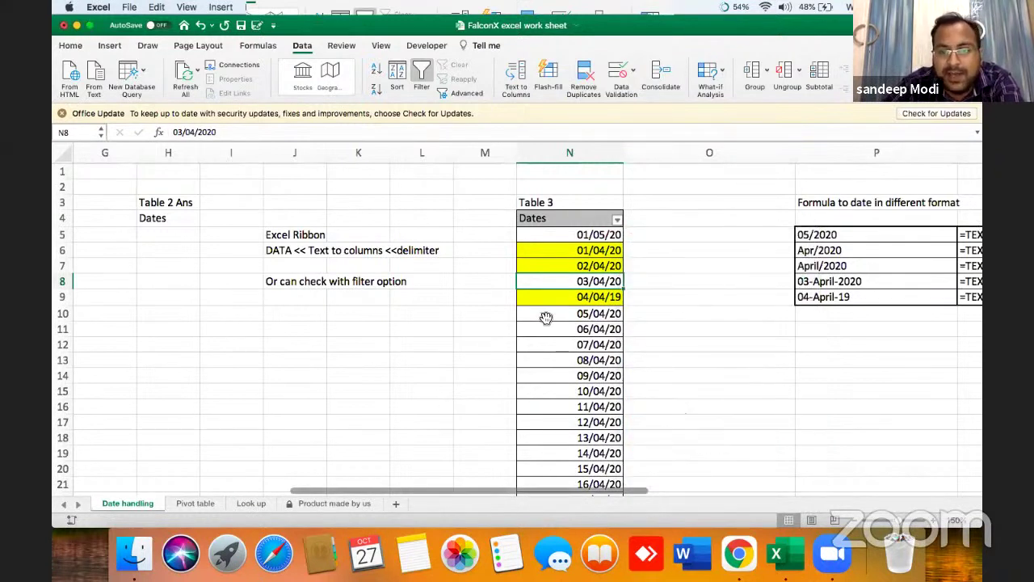
Step: Review the converted highlighted dates in N5:N9 and the adjacent TEXT formula examples for different date formats
click(569, 267)
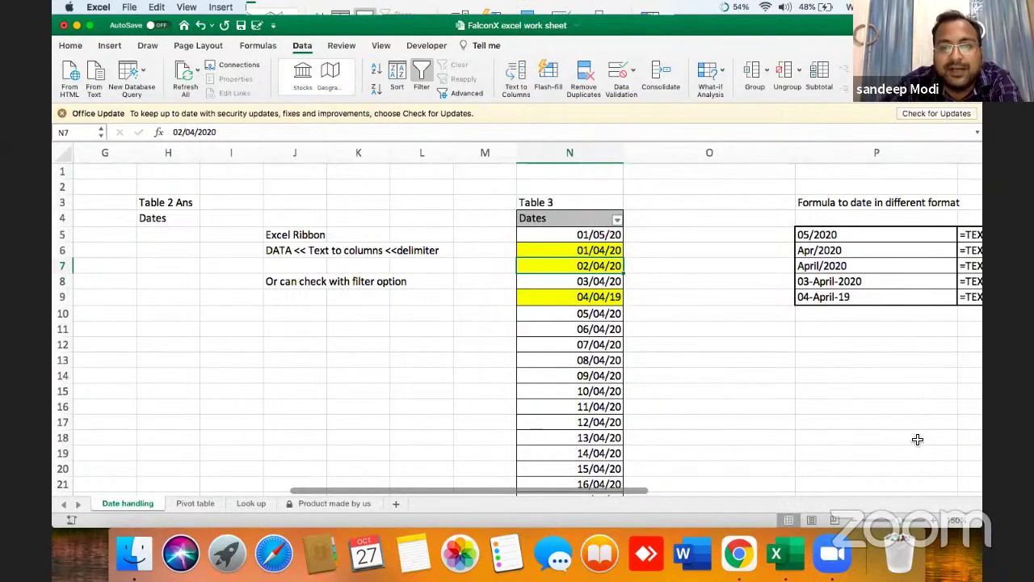
key(Down)
key(Down)
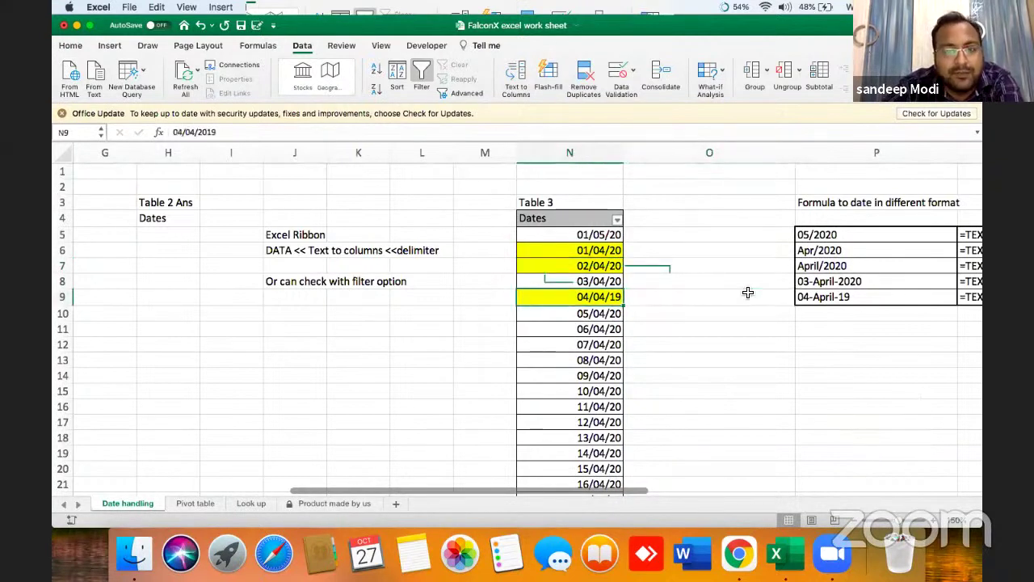
click(748, 293)
key(Right)
key(Right)
key(Left)
key(Left)
key(Left)
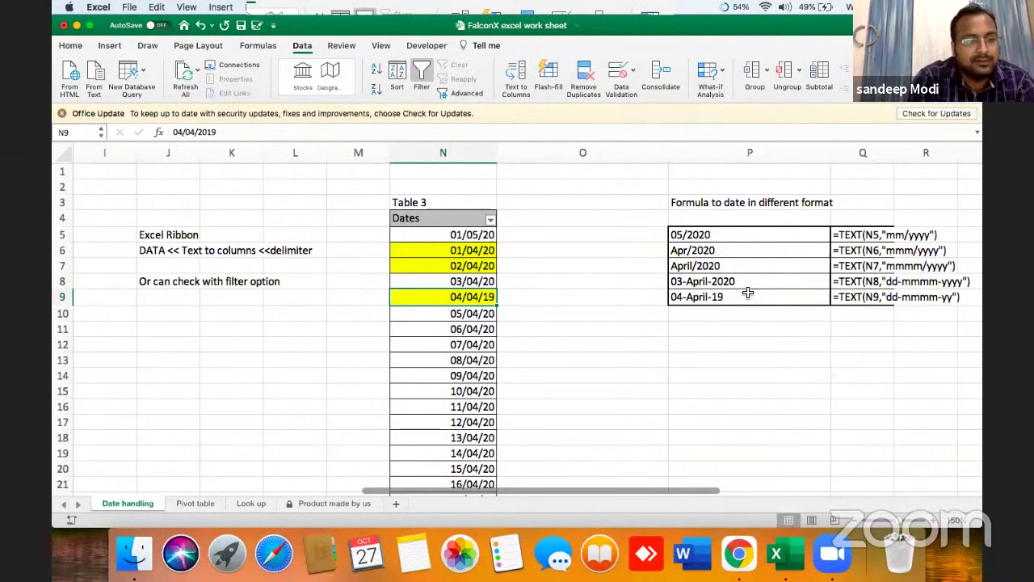
key(Up)
key(Up)
key(Up)
key(Up)
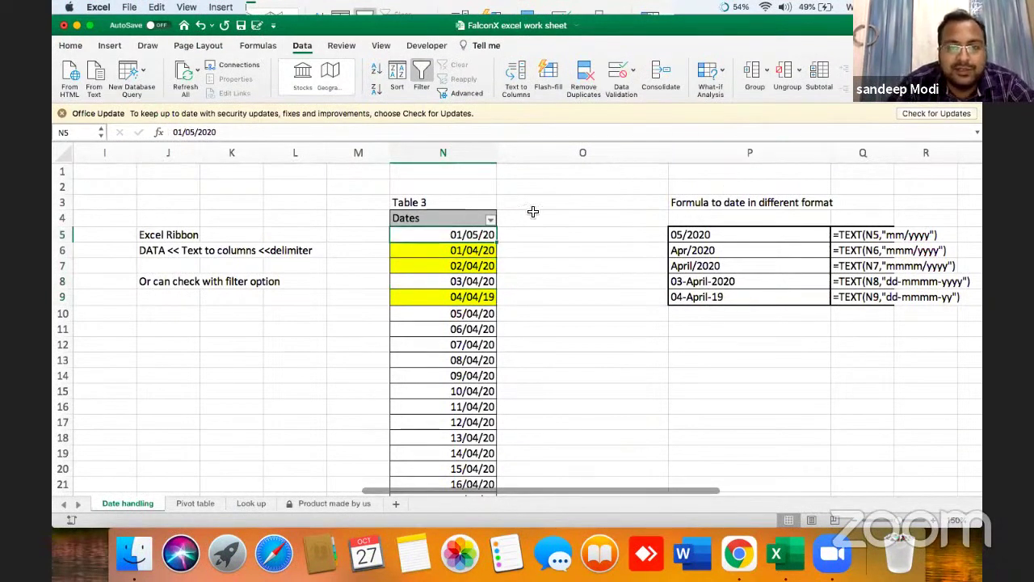
Step: Filter the Table 3 Dates column to show only May 2020
click(489, 220)
click(525, 364)
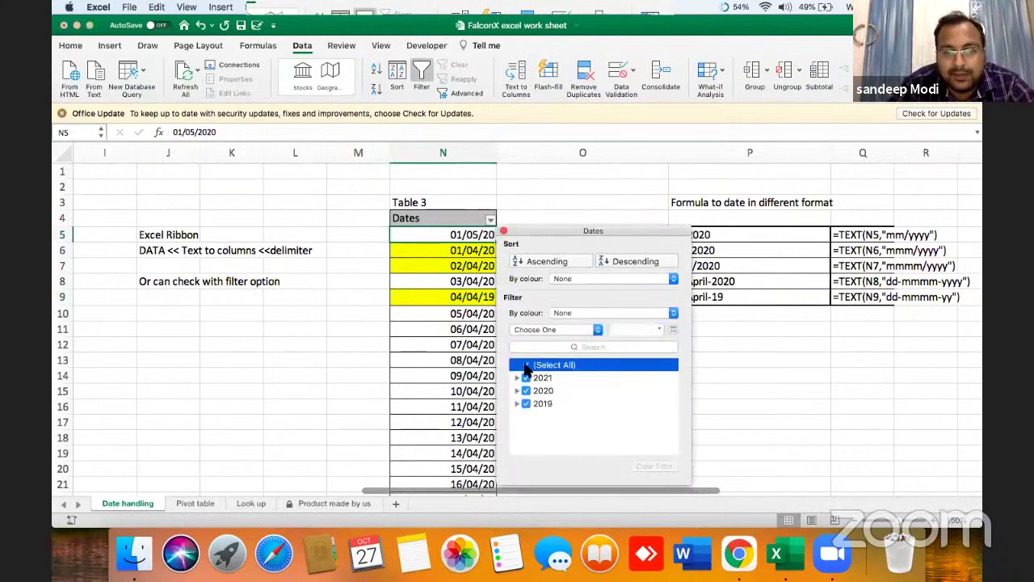
click(517, 390)
click(534, 416)
click(539, 242)
Step: Enter the label "May 2021" in O5 and copy it down column O beside all the filtered May dates
click(540, 241)
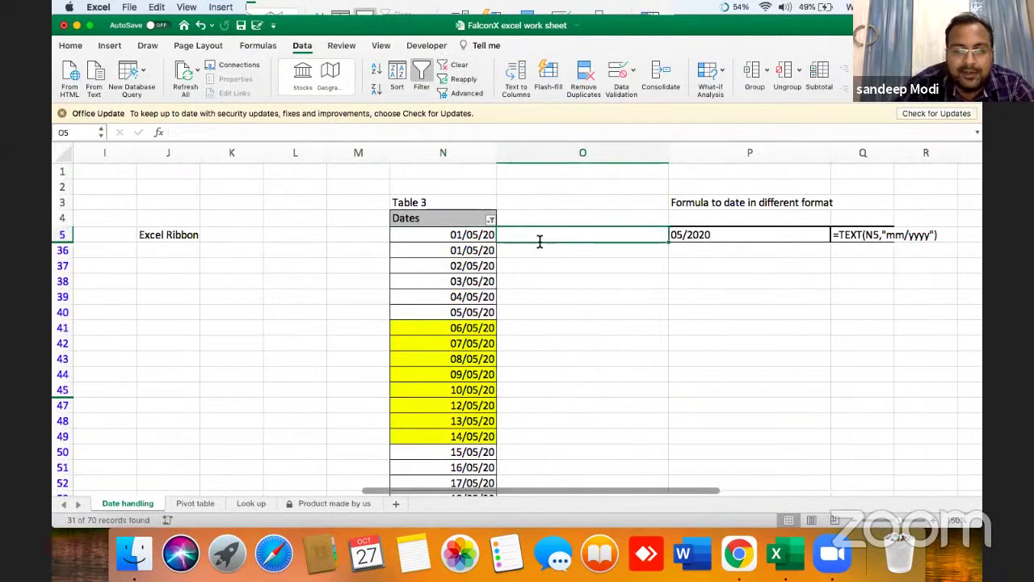
text("May 2021)
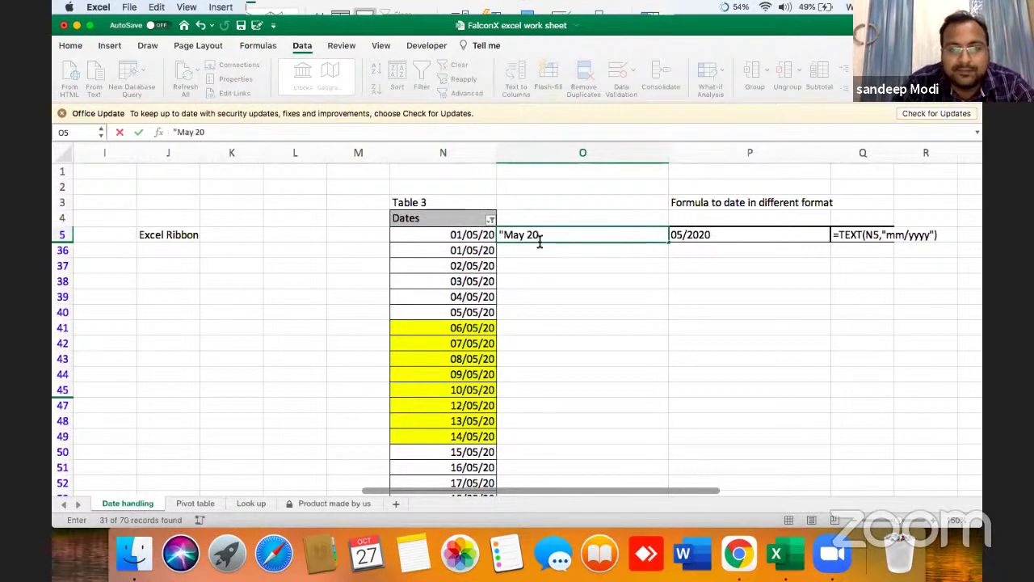
key(Return)
click(540, 242)
key(super+c)
key(Down)
key(Left)
key(super+Down)
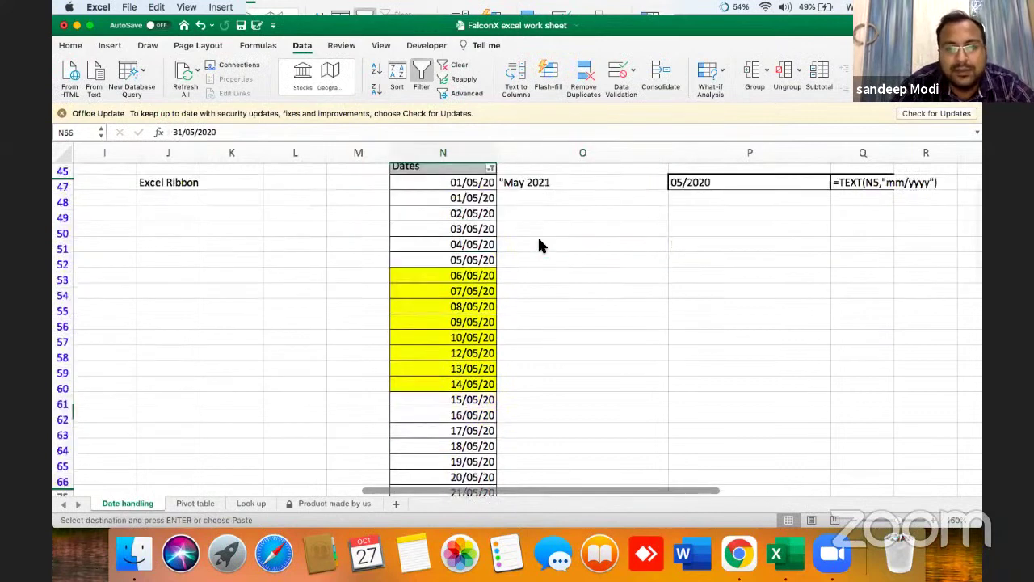
key(Right)
key(super+shift+Up)
key(Return)
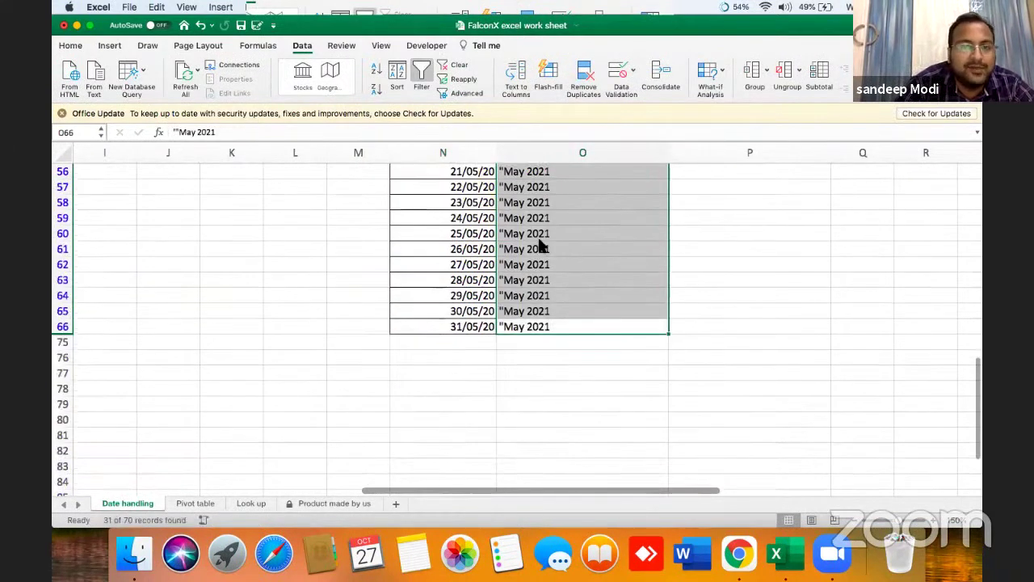
Step: Clear all the May 2021 labels from column O
key(Up)
key(Up)
key(Up)
key(super+Up)
key(Up)
key(Up)
key(Left)
click(520, 162)
key(Delete)
key(Up)
key(Left)
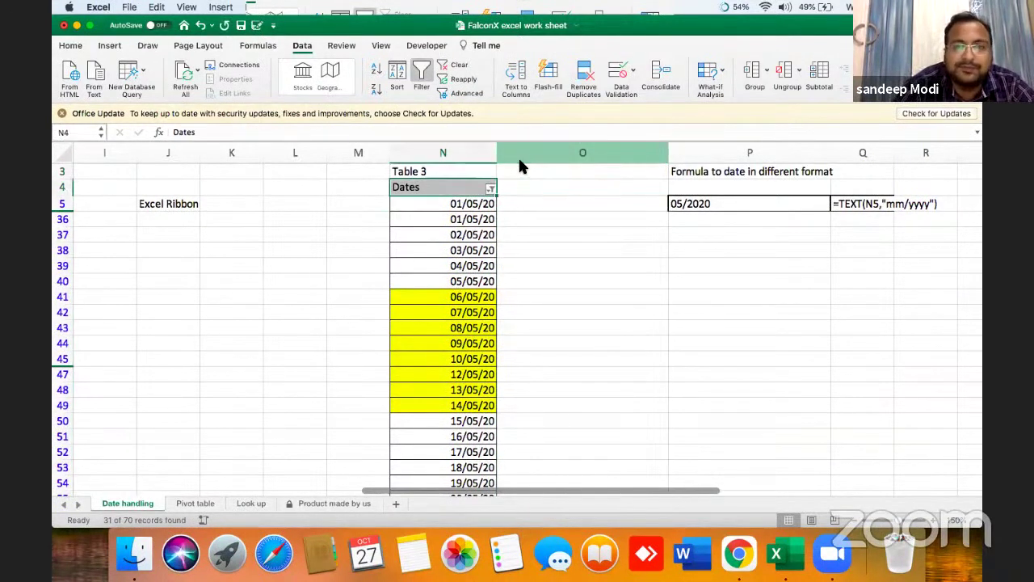
Step: Clear the May 2020 filter from the Table 3 Dates column so all rows are included
click(71, 45)
click(827, 66)
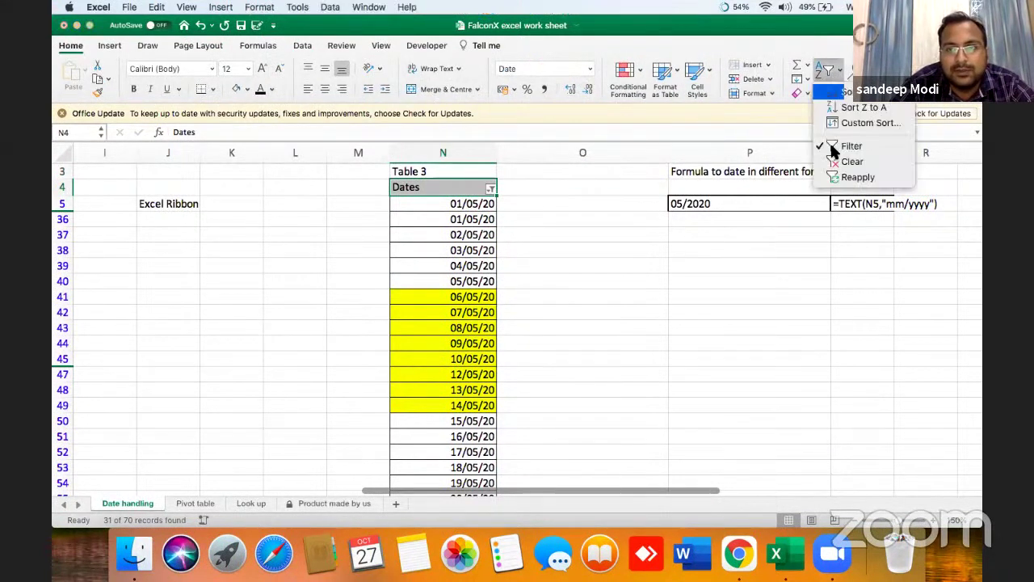
click(848, 162)
Step: Enter the formula =TEXT(N5,"mmmm/yyyy") in O5 to convert the first Table 3 date to month name and year
click(544, 210)
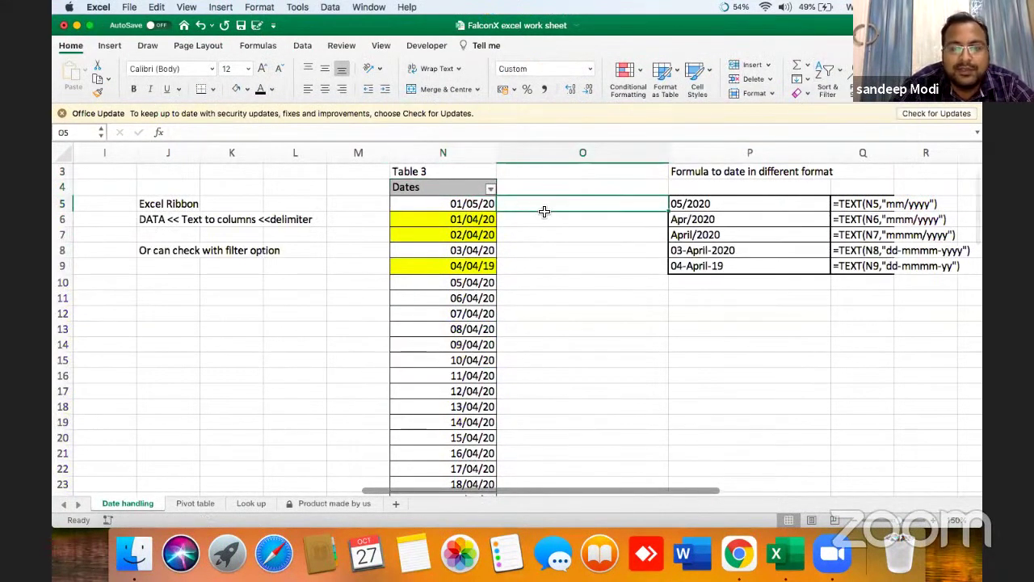
text(=text()
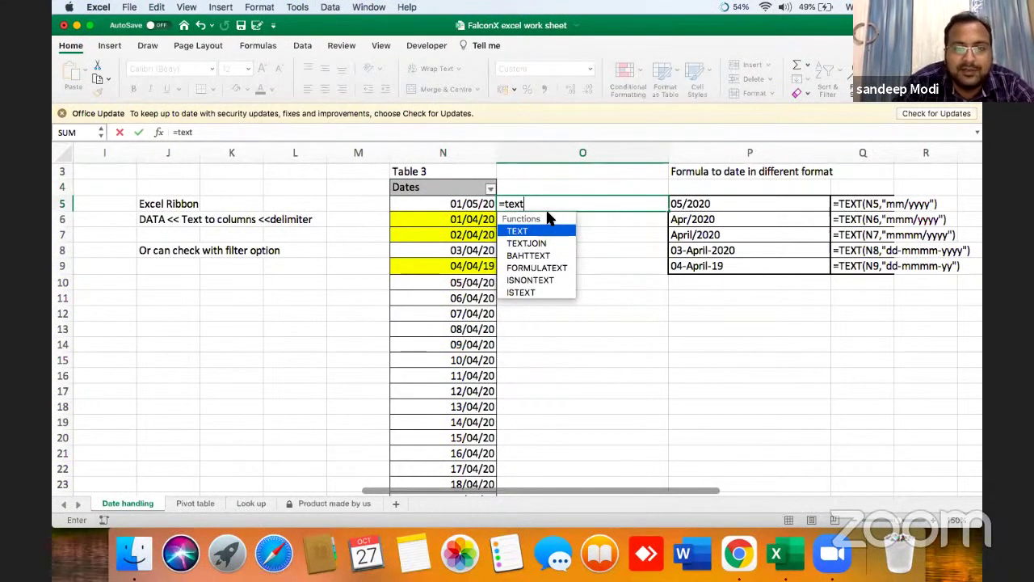
click(475, 207)
text(,"Mm/)
key(BackSpace)
key(BackSpace)
key(BackSpace)
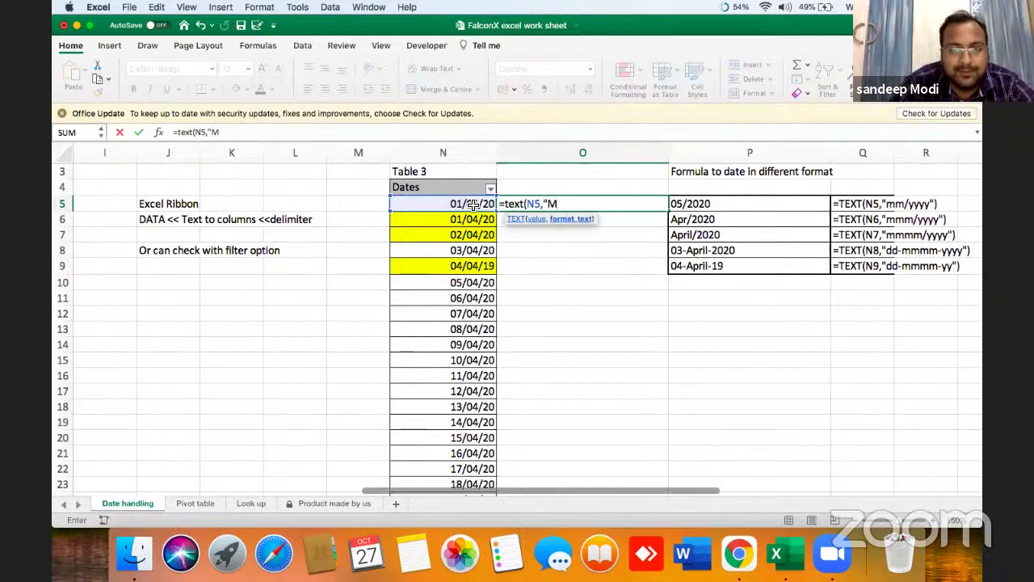
text(mmm)
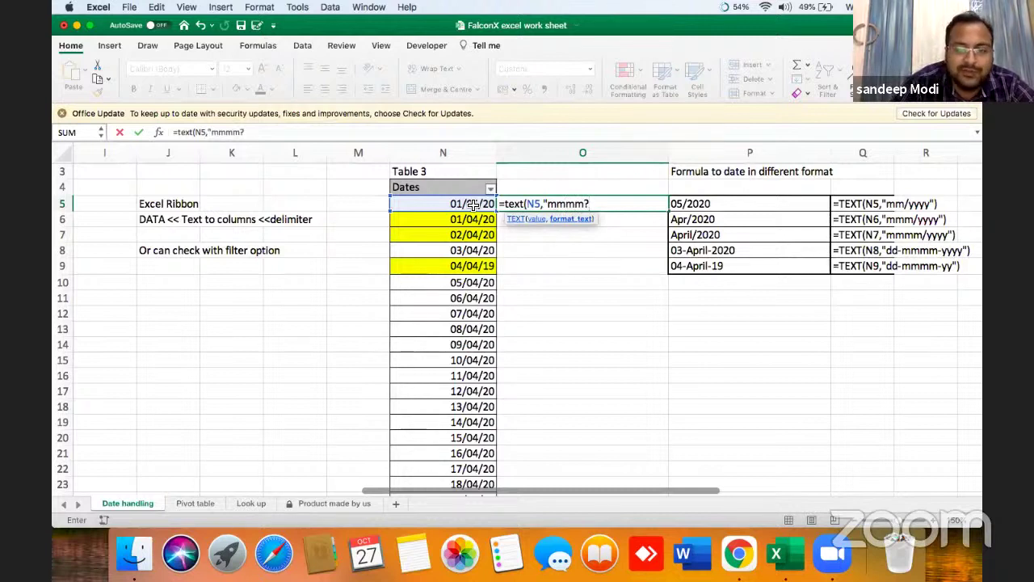
text(m/yyyy)
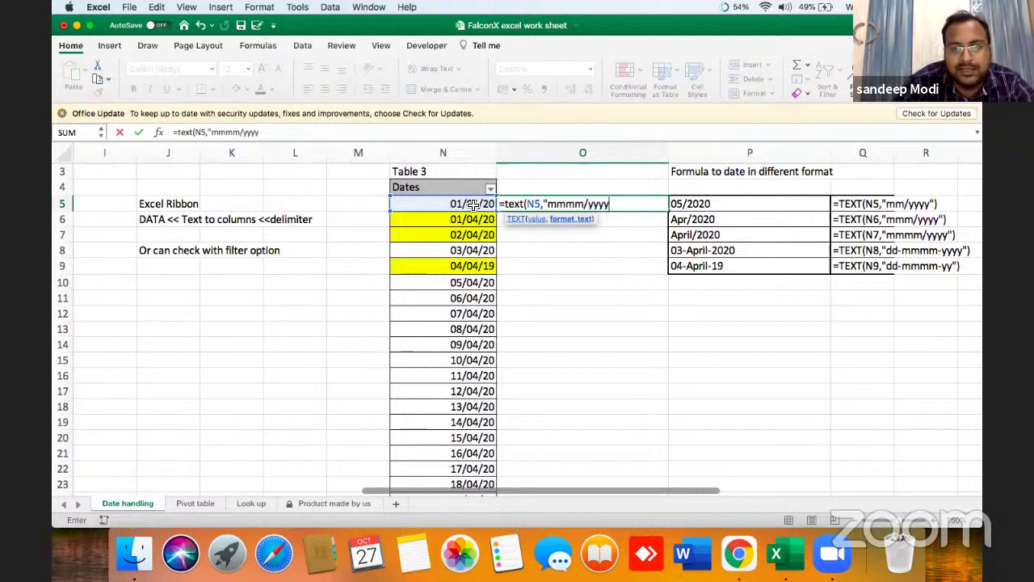
text("))
key(Return)
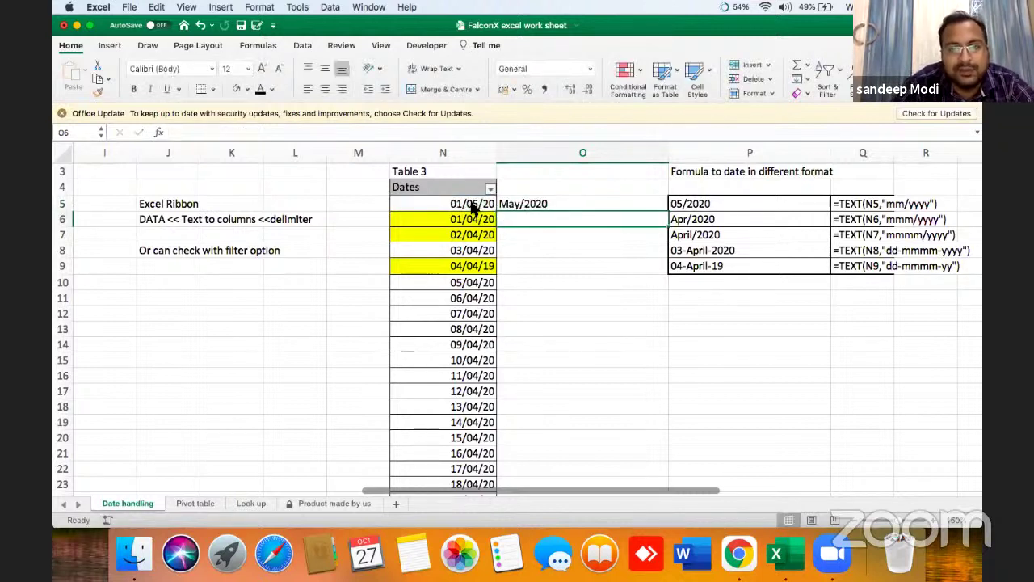
Step: Copy the O5 TEXT formula down column O for every date in Table 3
key(super+c)
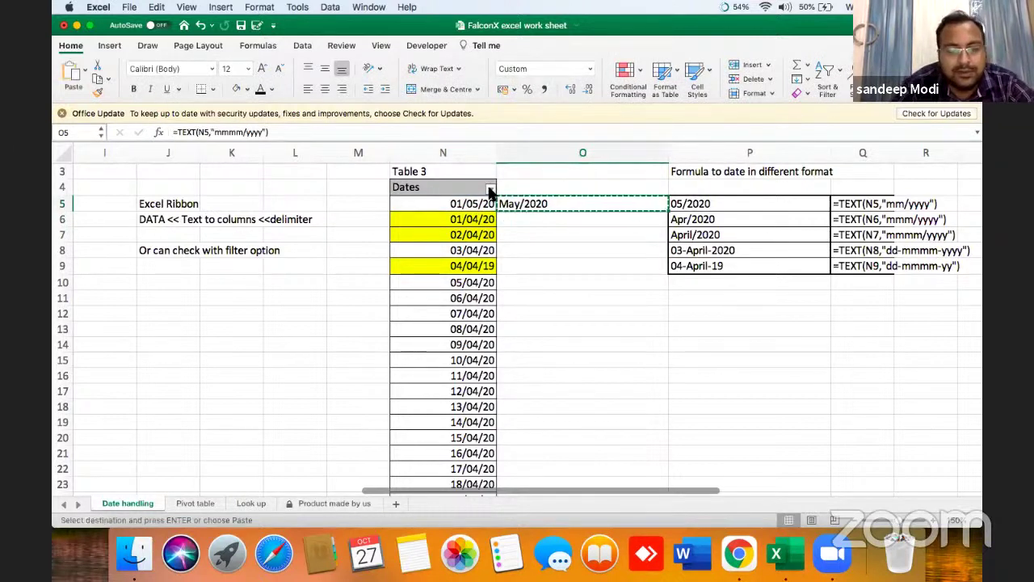
key(Left)
key(super+Down)
key(Right)
key(super+shift+Up)
key(Return)
key(super+Up)
key(Up)
key(Up)
key(Up)
Step: Review the TEXT formula examples in P5:Q9, comparing the mm, mmm, mmmm, dd, yy and yyyy format codes
key(Down)
key(Down)
key(Right)
key(Right)
key(Right)
key(Right)
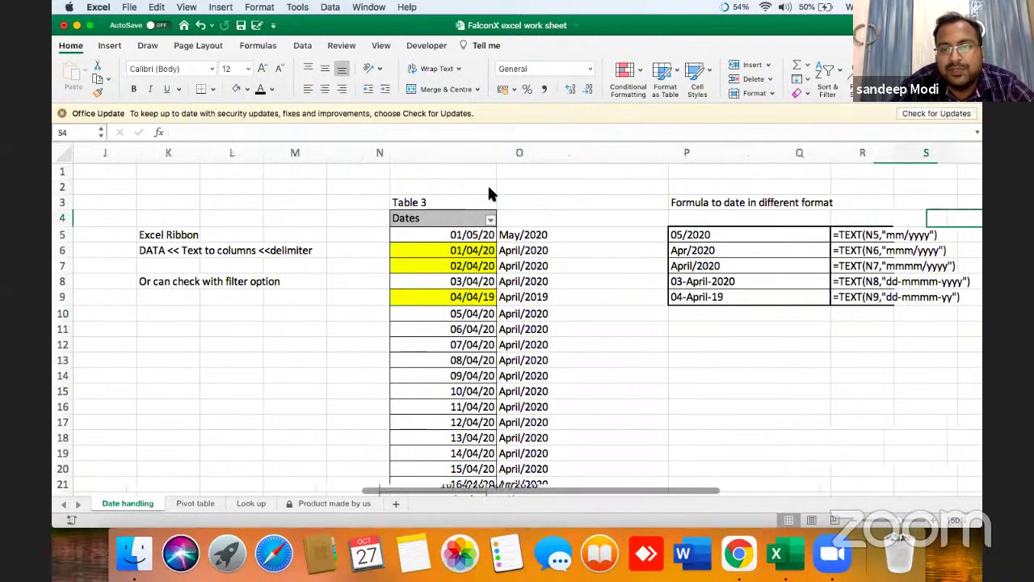
key(Down)
key(Down)
key(Left)
key(Up)
key(Left)
key(Left)
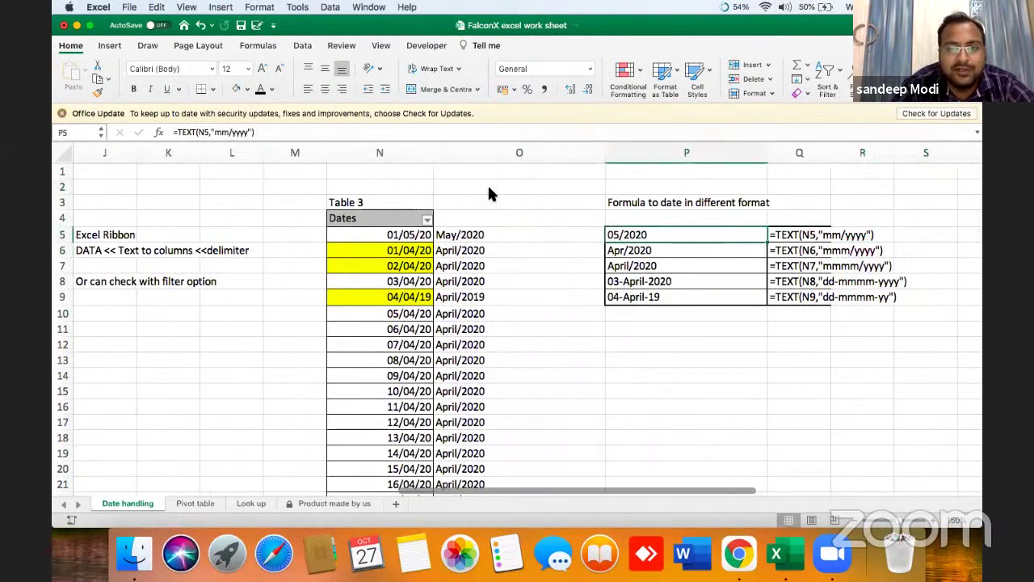
key(Right)
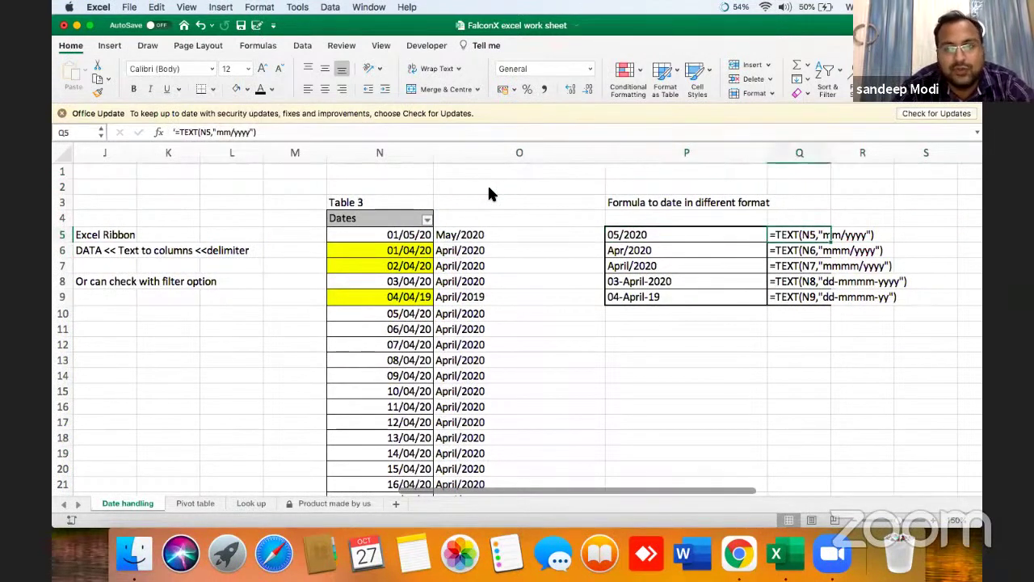
key(Down)
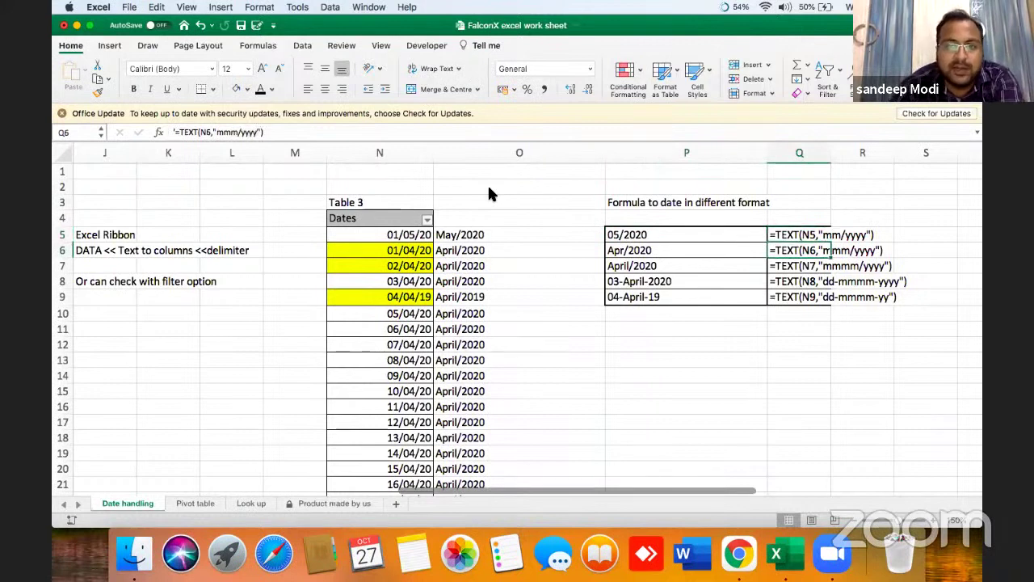
key(Down)
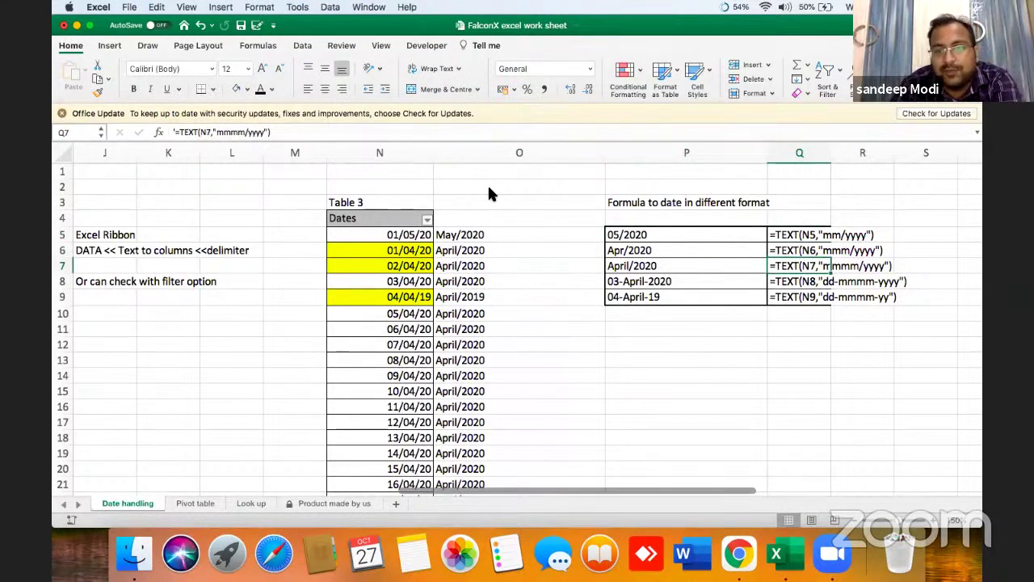
key(Down)
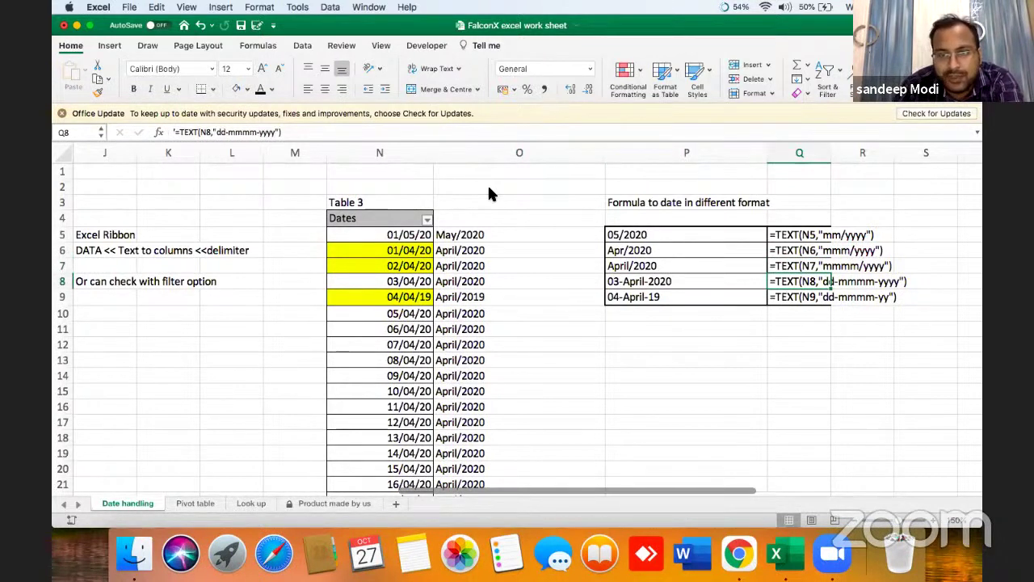
key(Down)
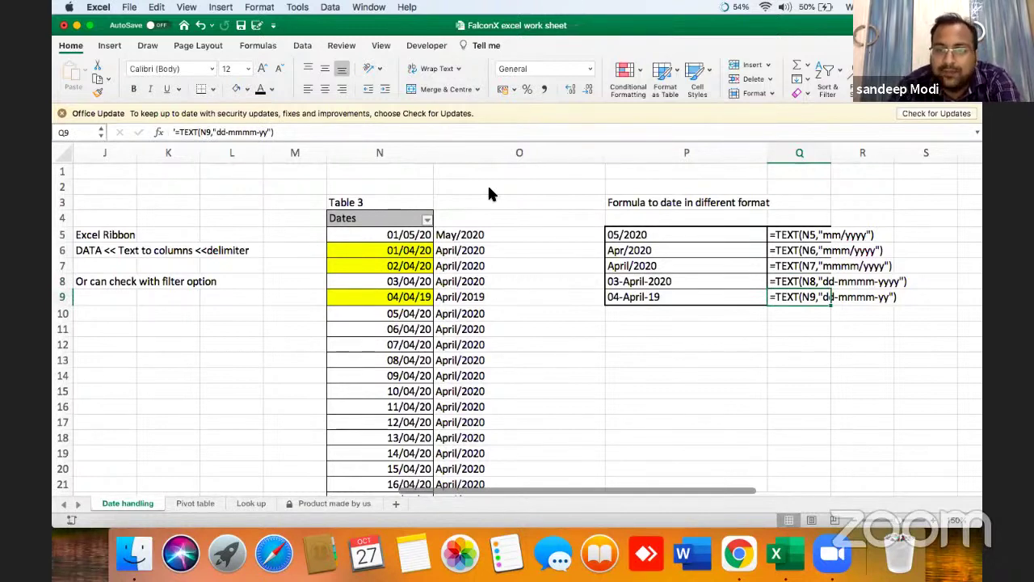
key(Down)
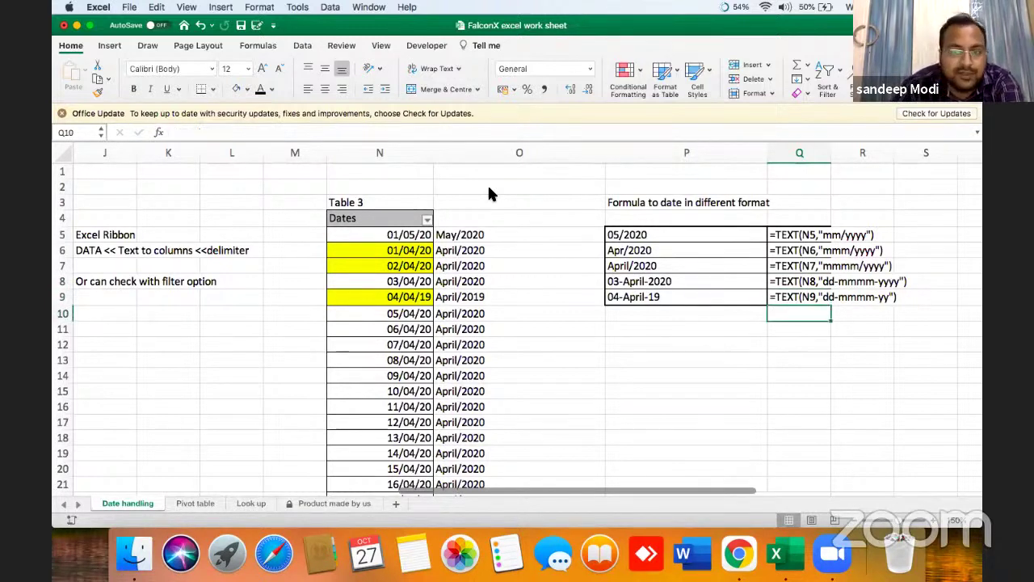
Step: Widen column Q to make more room for the TEXT formula examples
click(812, 248)
drag(832, 153, 911, 165)
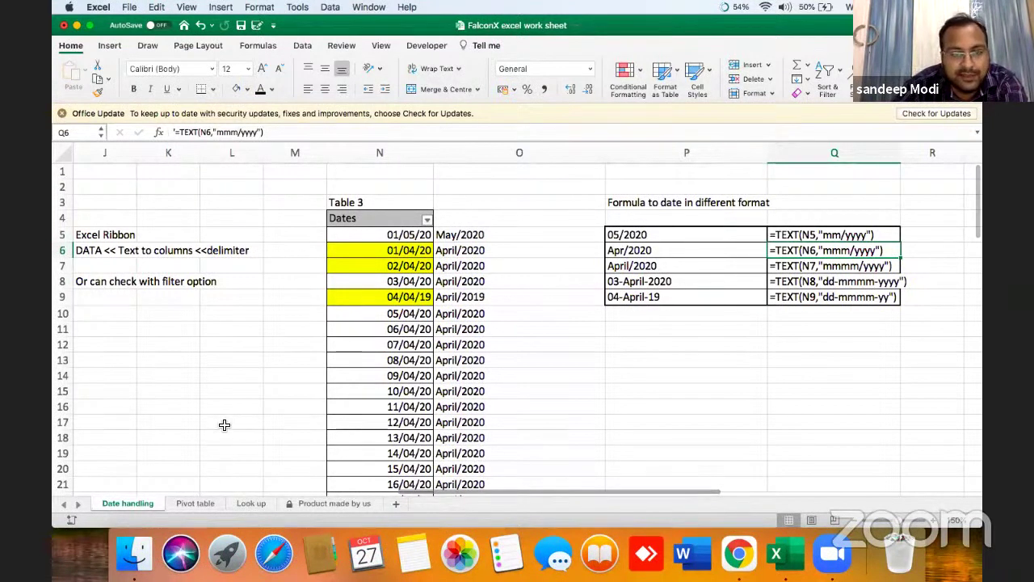
Step: Open the Pivot table sheet and highlight Table 1's Particular and Amount data in A7:B15
click(198, 503)
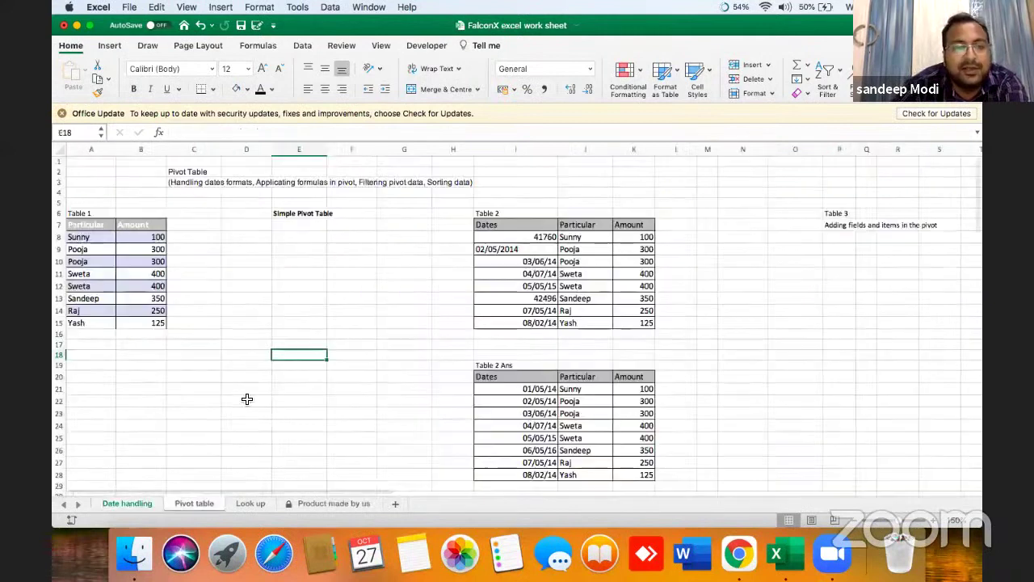
click(246, 397)
key(Left)
key(Left)
key(Up)
key(Up)
key(Up)
key(Up)
key(Up)
key(Up)
key(Up)
key(Up)
key(Up)
key(Up)
key(Up)
key(Up)
key(Up)
key(Up)
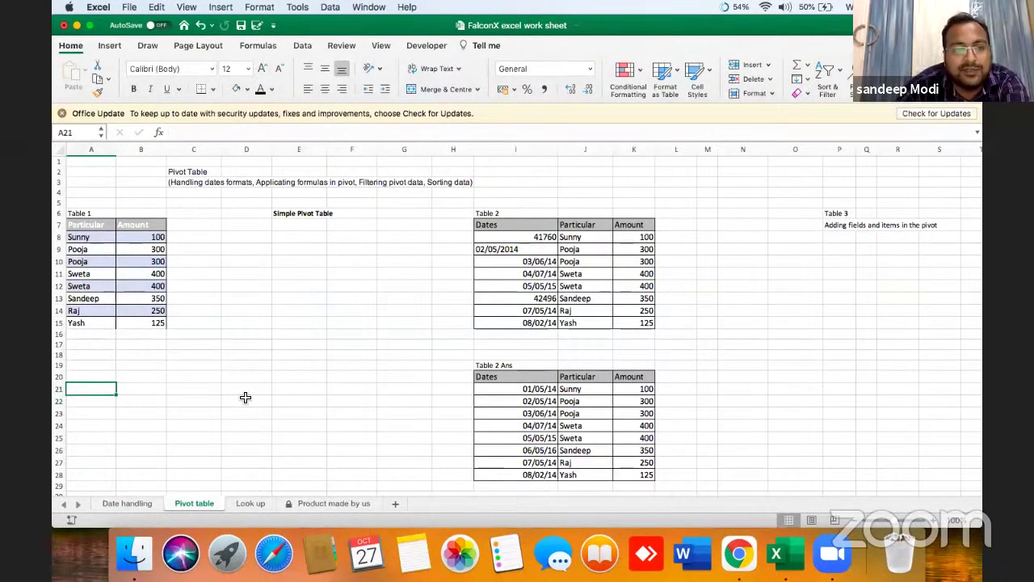
key(Up)
key(Up)
key(Down)
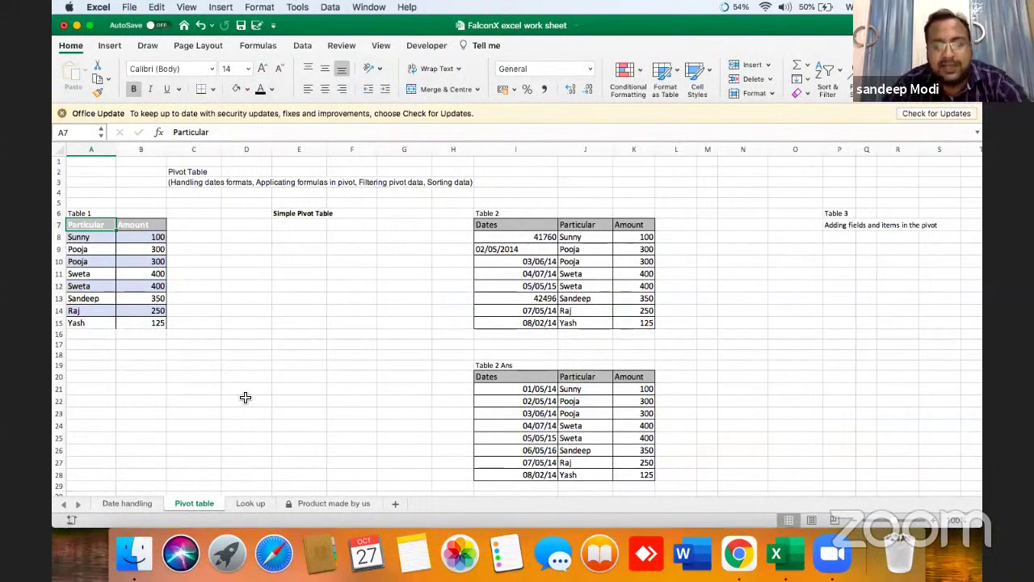
key(shift+Right)
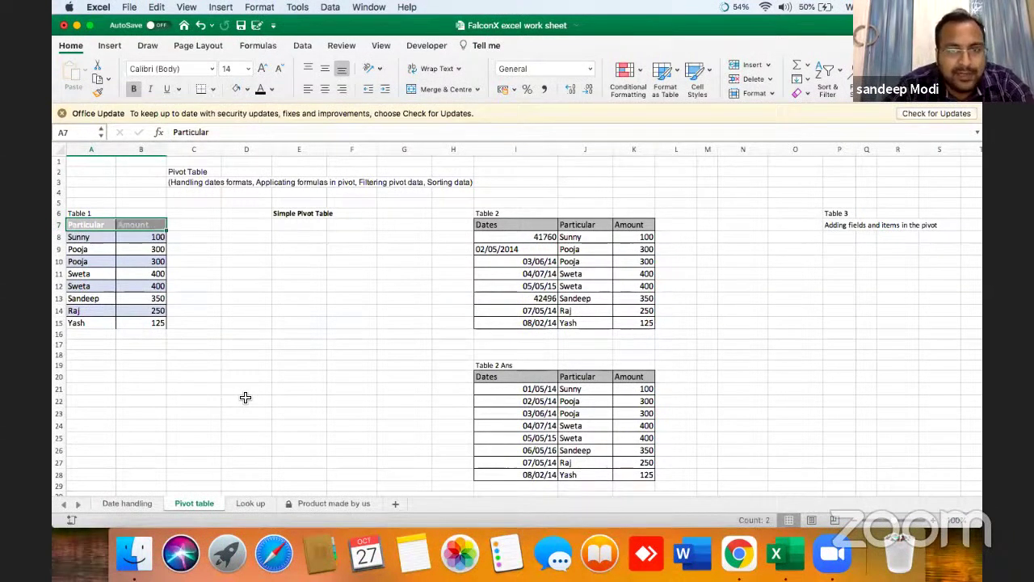
key(shift+Down)
key(shift+Down)
key(shift+Down)
key(shift+Down)
key(shift+Down)
key(shift+Down)
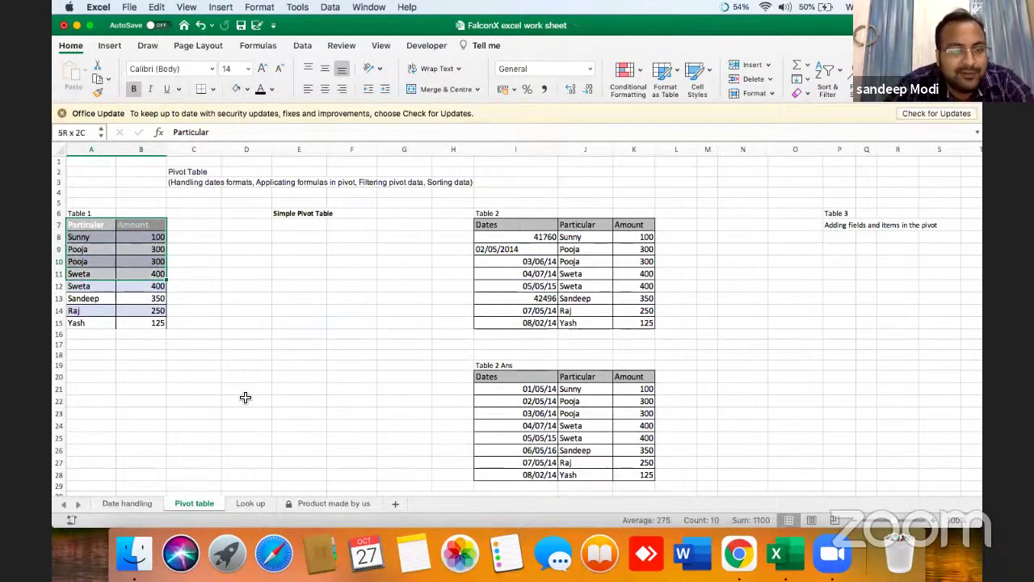
key(shift+Down)
key(shift+Down)
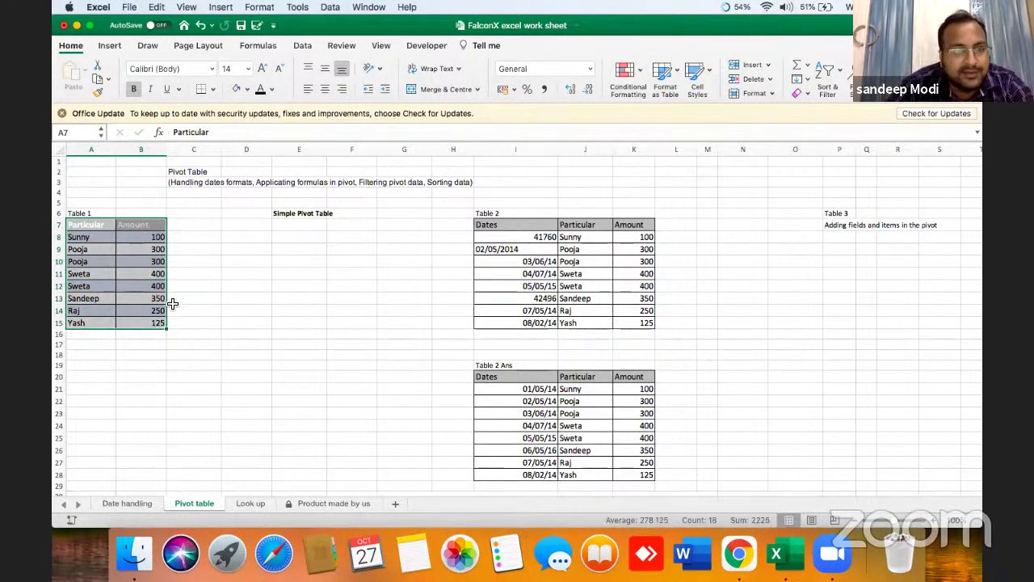
Step: Add a Tax heading in C7 beside Table 1 and calculate the first tax in C8 with =B8*10%
click(188, 227)
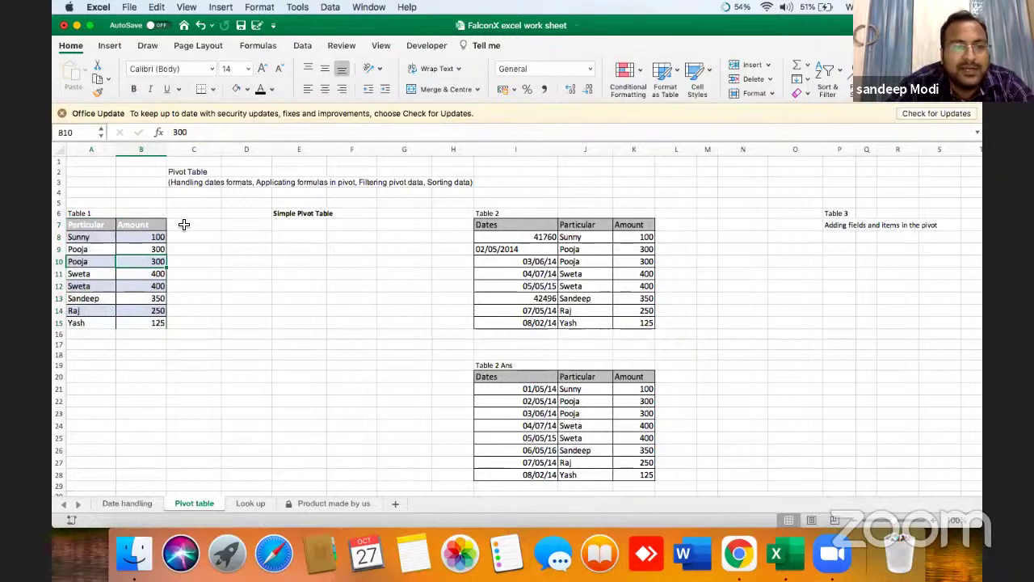
text(Tax)
key(Return)
text(=B8*19)
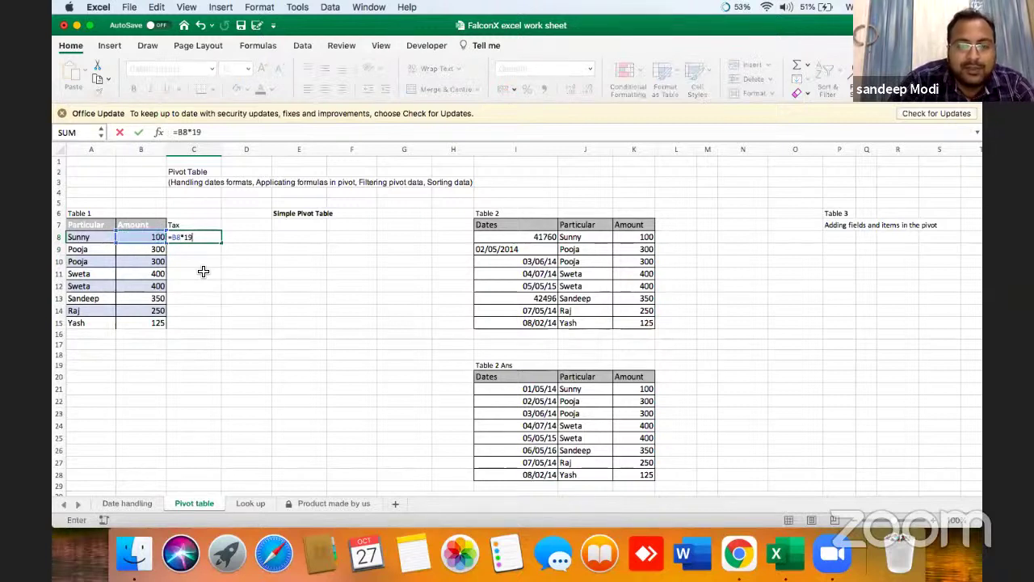
key(Return)
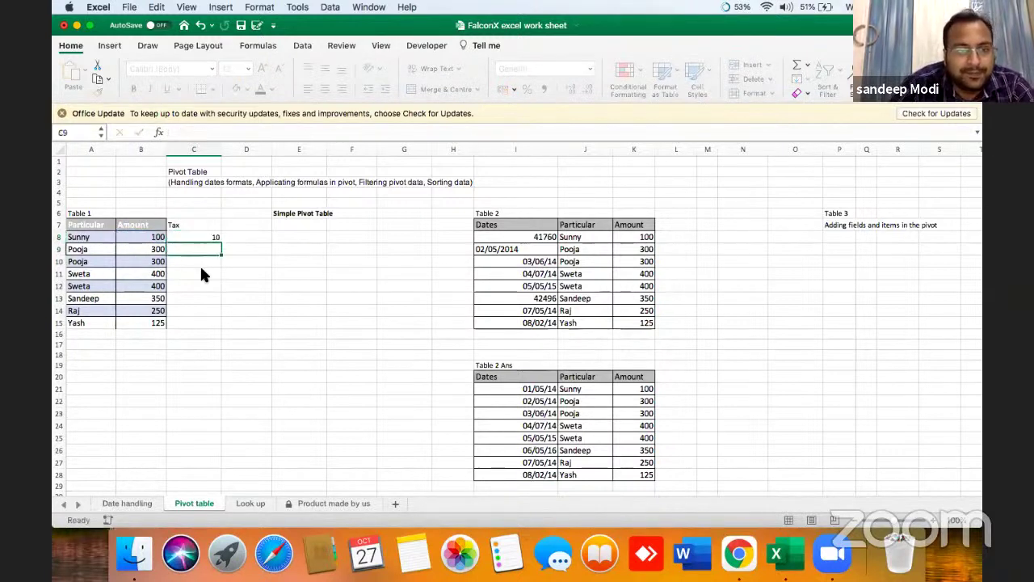
Step: Copy the C8 tax formula down through C15 for the remaining Table 1 rows
key(Up)
key(super+c)
key(shift+Down)
key(shift+Down)
key(shift+Down)
key(shift+Down)
key(shift+Down)
key(shift+Down)
key(shift+Down)
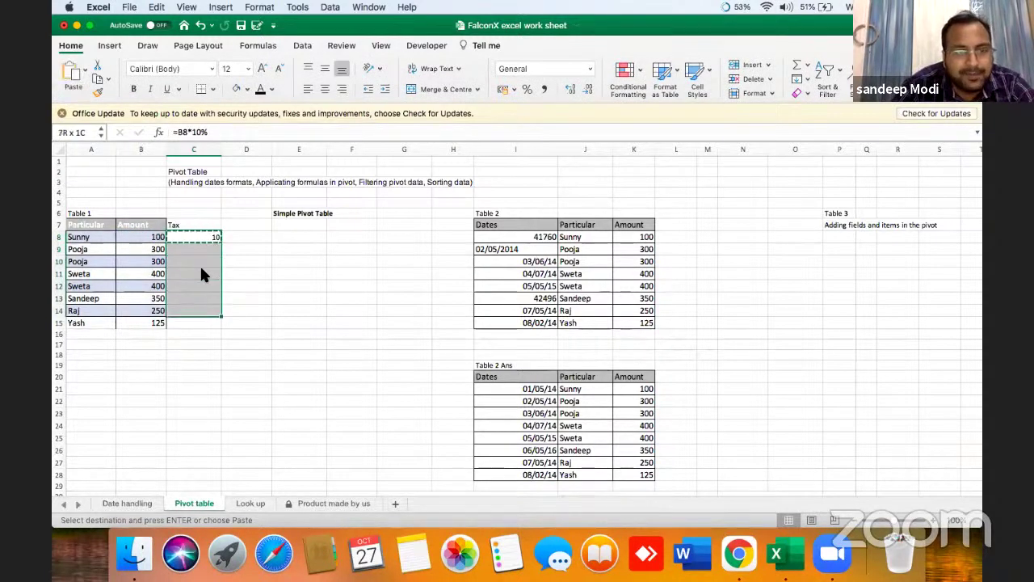
key(Return)
Step: Insert a pivot table from Table 1's range A7:C15 on the existing worksheet, placed at D18
key(shift+Right)
key(shift+Right)
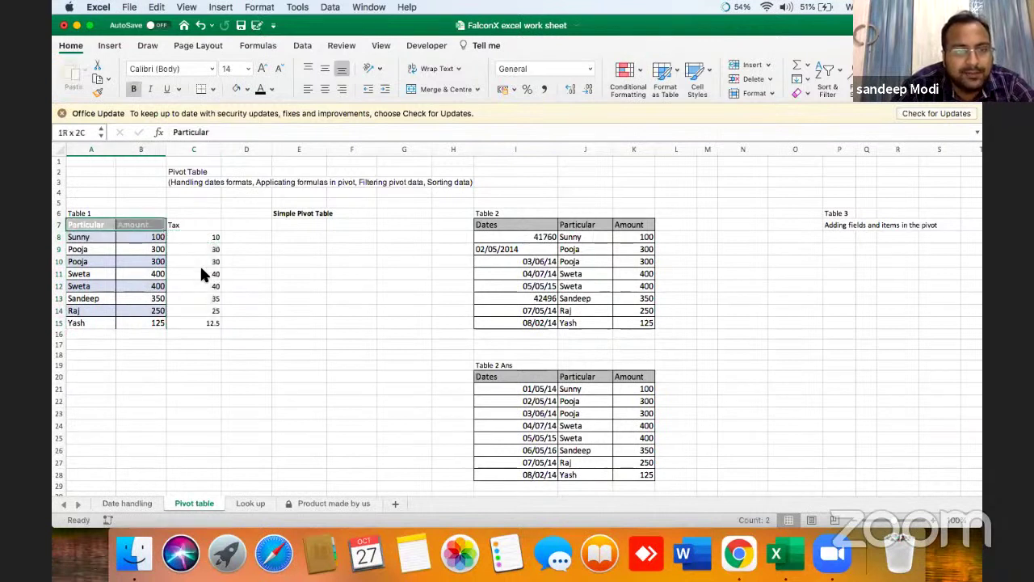
key(shift+Down)
key(shift+Down)
key(shift+Down)
key(shift+Down)
key(shift+Down)
key(shift+Down)
key(shift+Down)
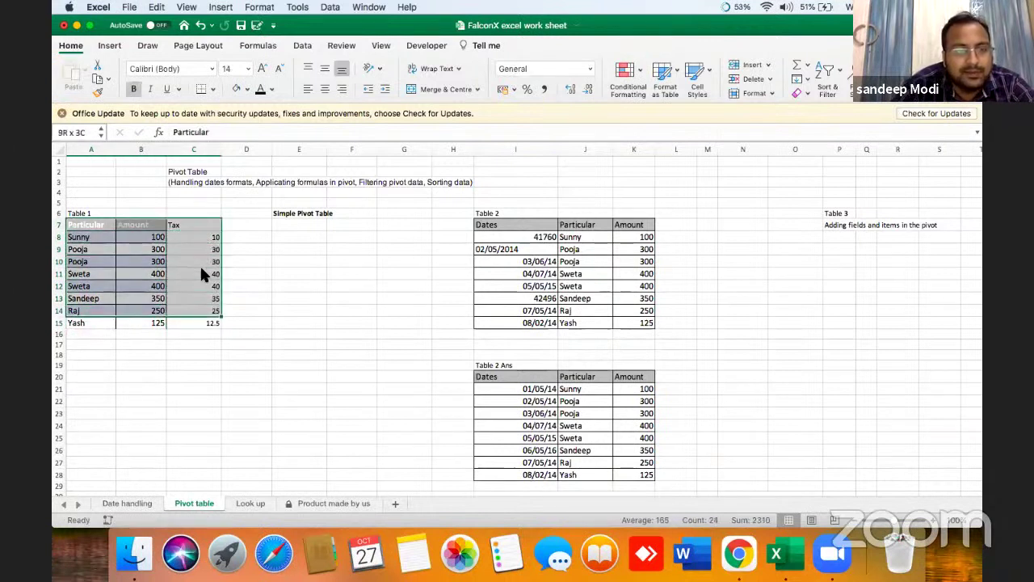
key(shift+Down)
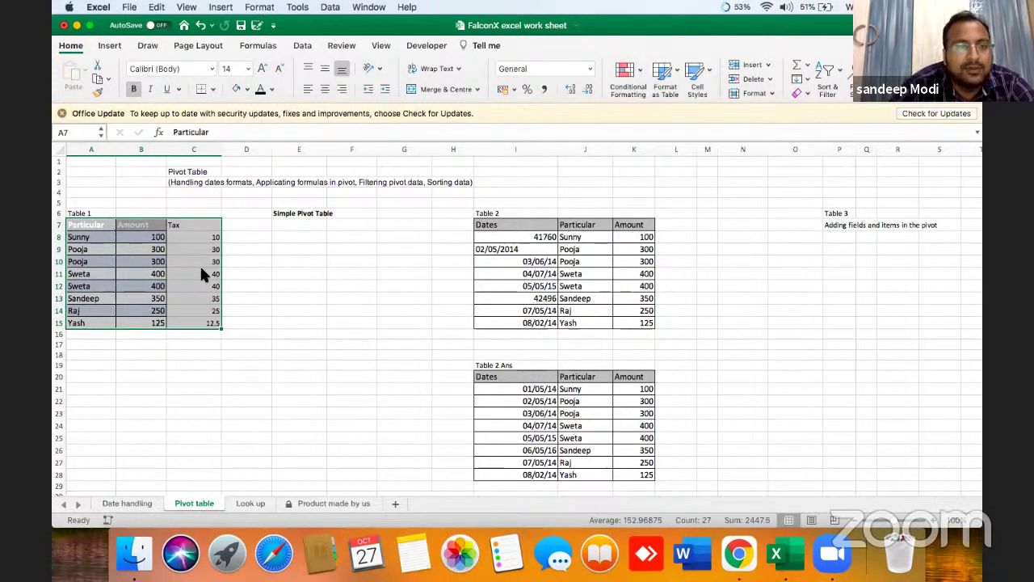
click(109, 47)
click(69, 75)
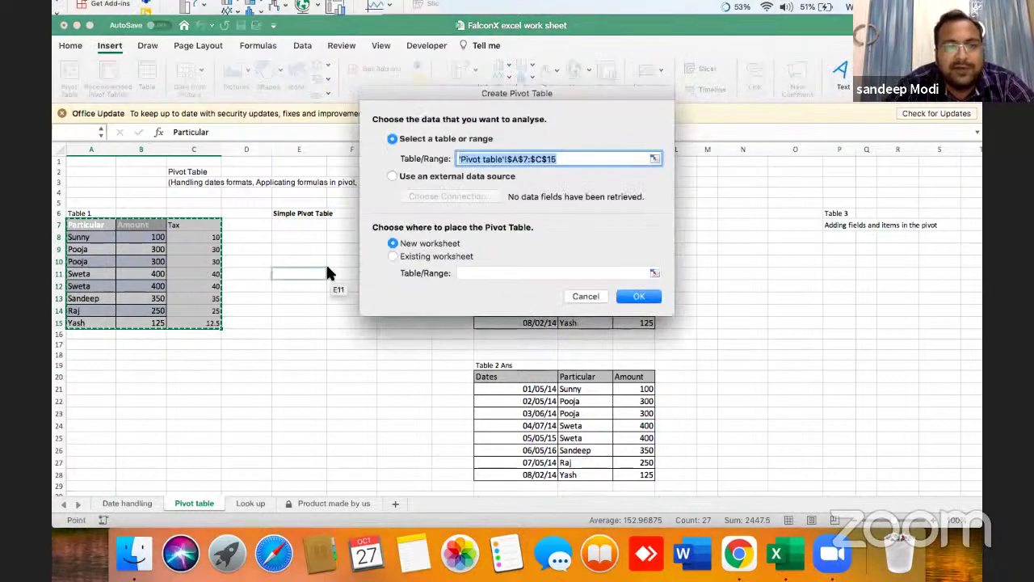
click(393, 256)
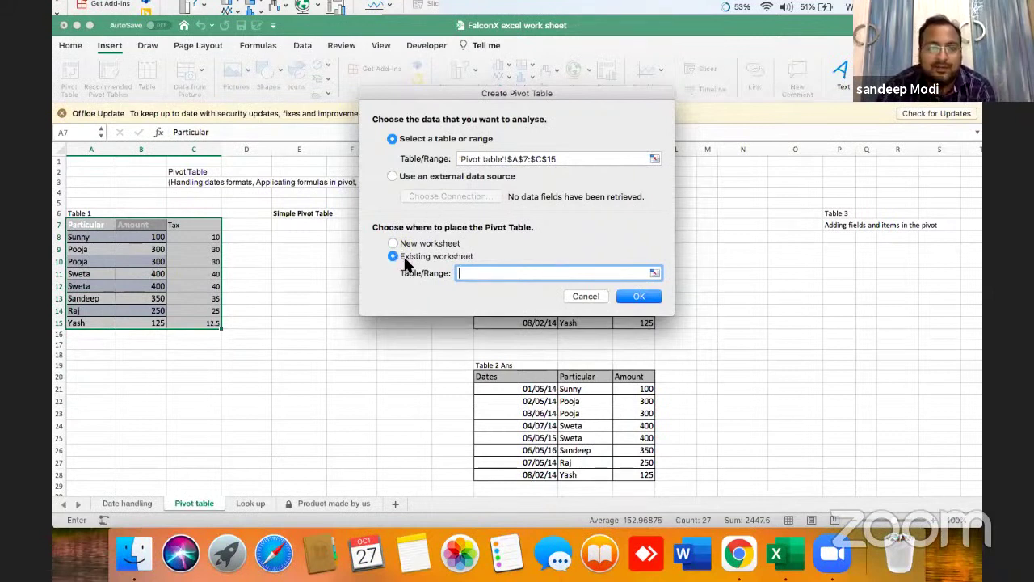
click(254, 354)
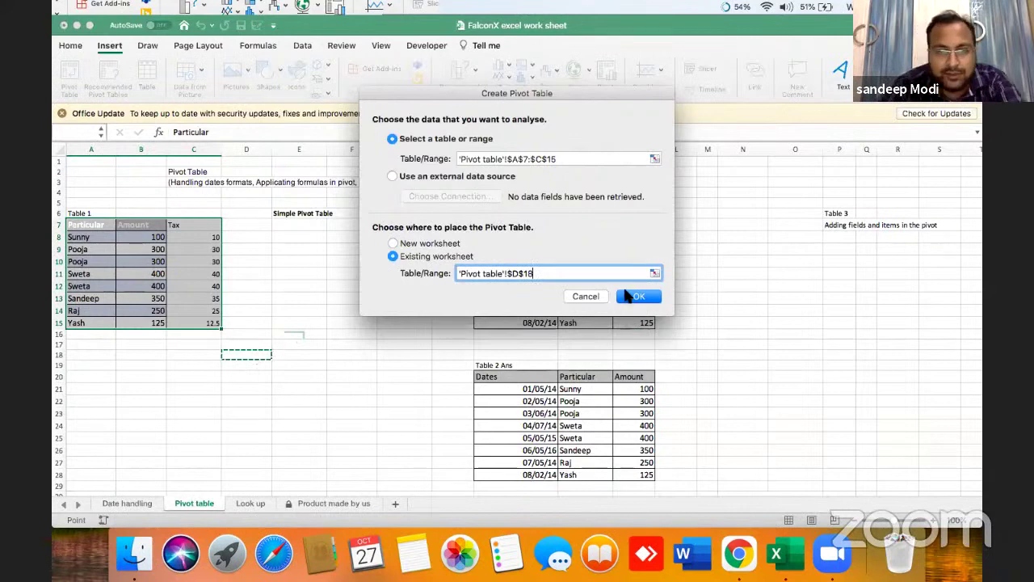
key(Return)
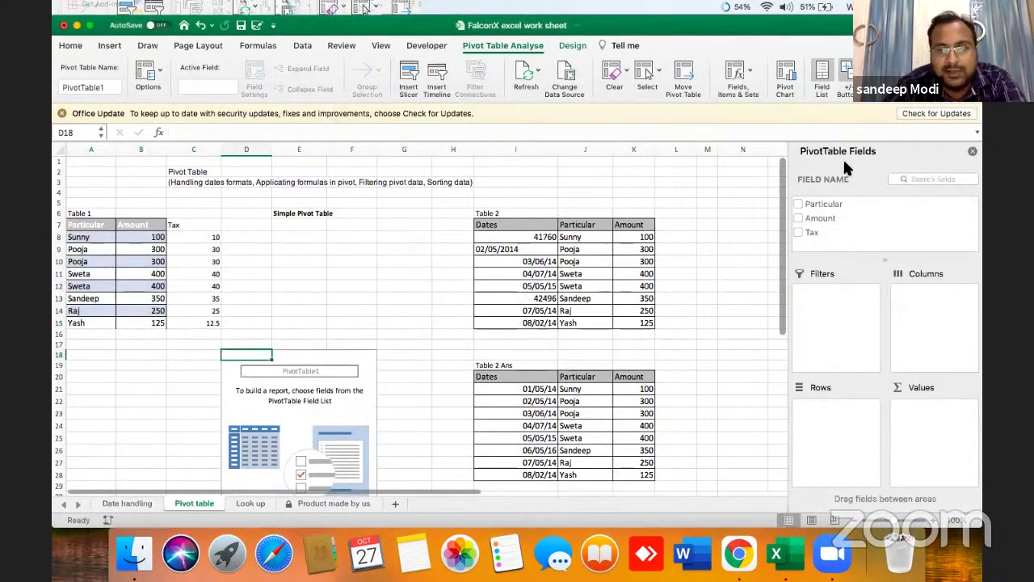
Step: Set Particular as the pivot table's row field and summarise Amount as its values
drag(837, 201, 837, 410)
drag(828, 213, 932, 434)
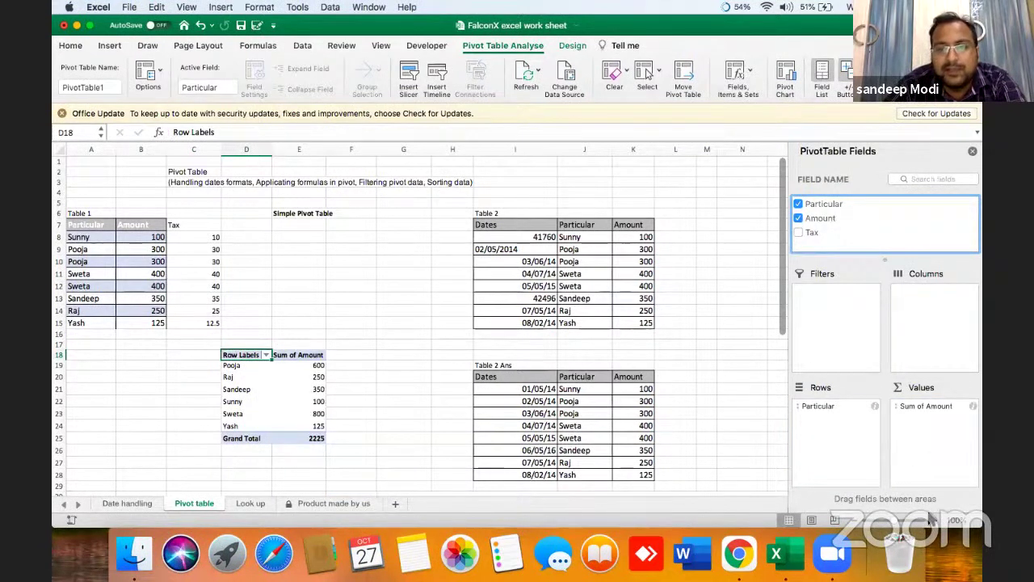
Step: Try to move the pivot table's Particular field from rows to columns
click(837, 406)
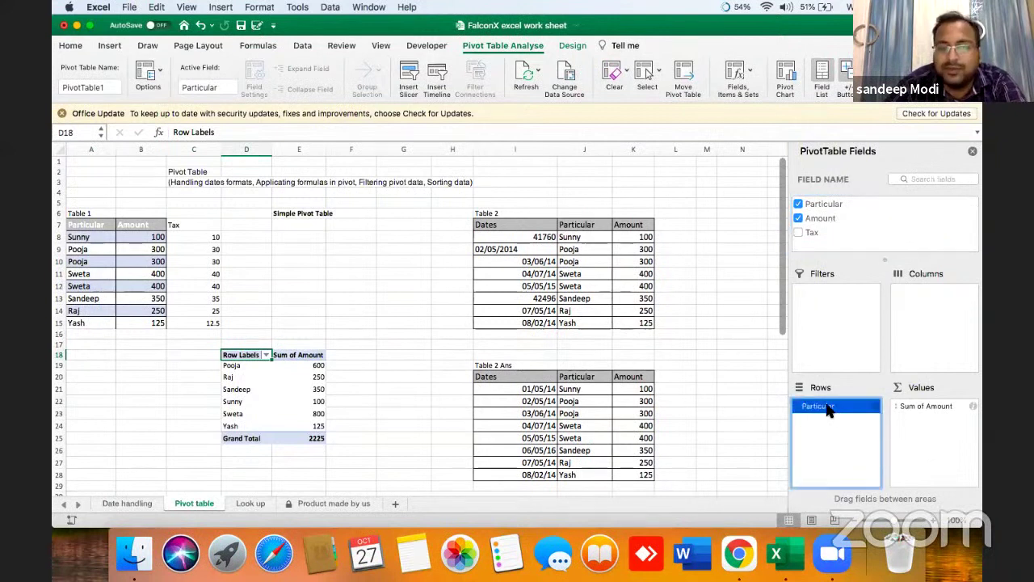
drag(828, 410, 936, 328)
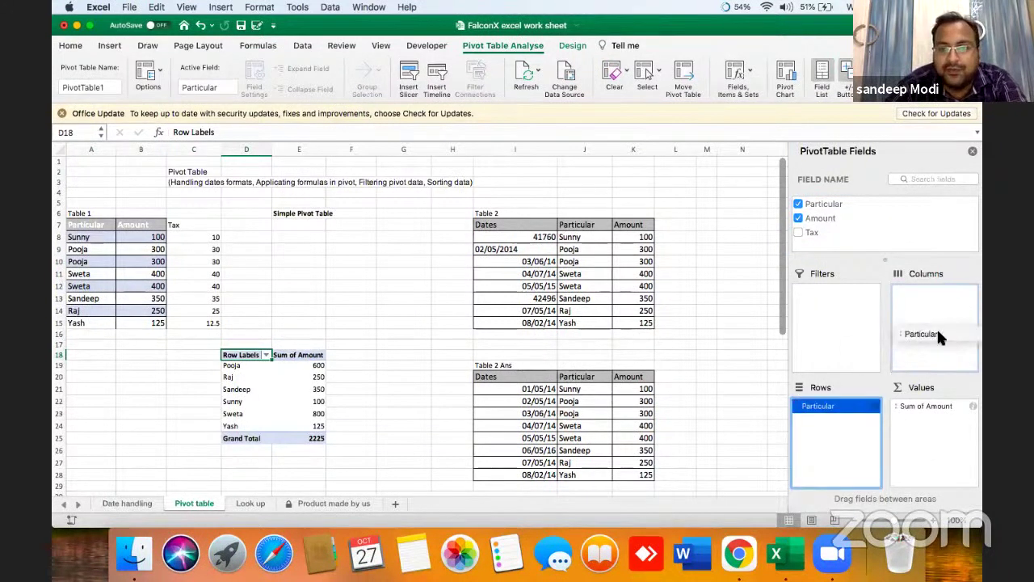
click(551, 199)
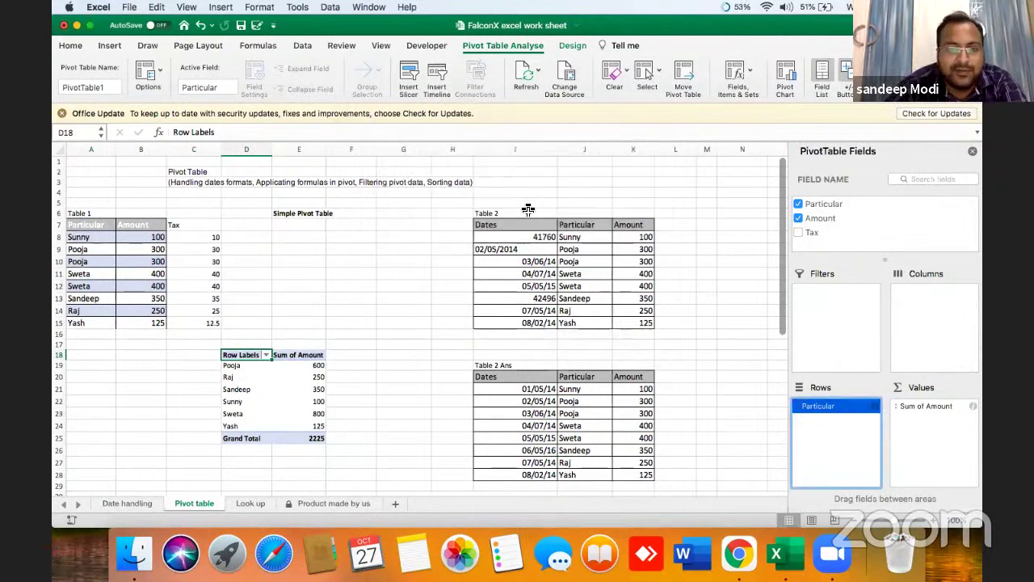
Step: Insert four blank columns before column F to make room between the pivot table and Table 2
drag(383, 149, 352, 142)
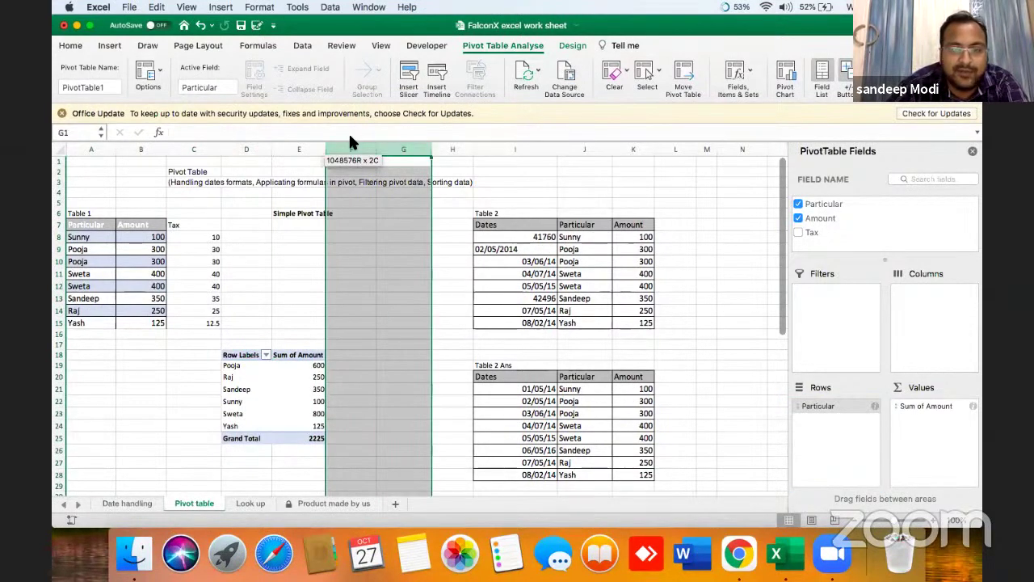
key(super+shift+equal)
key(super+shift+equal)
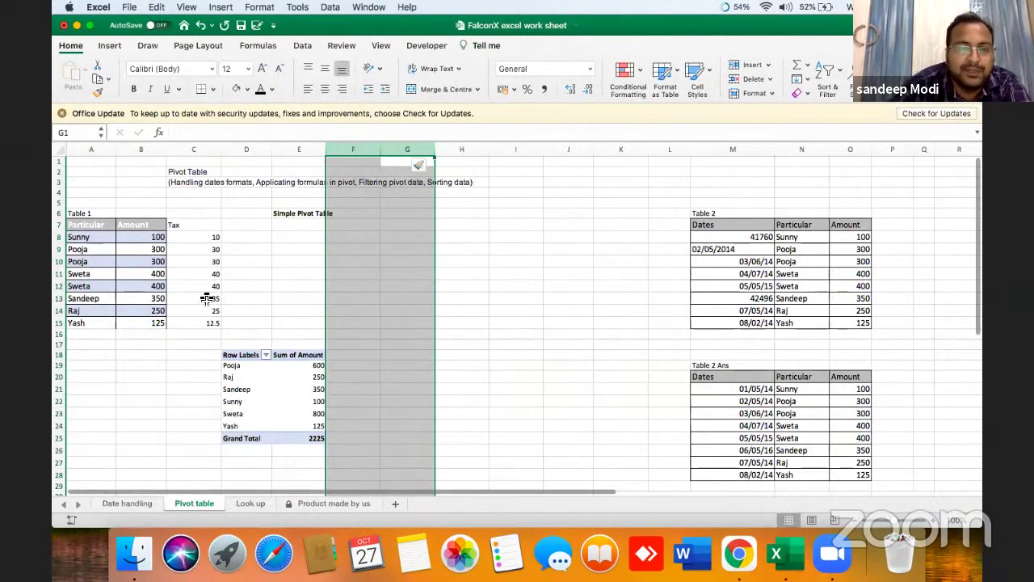
Step: Move the pivot table's Particular field to columns and return it to rows
click(269, 372)
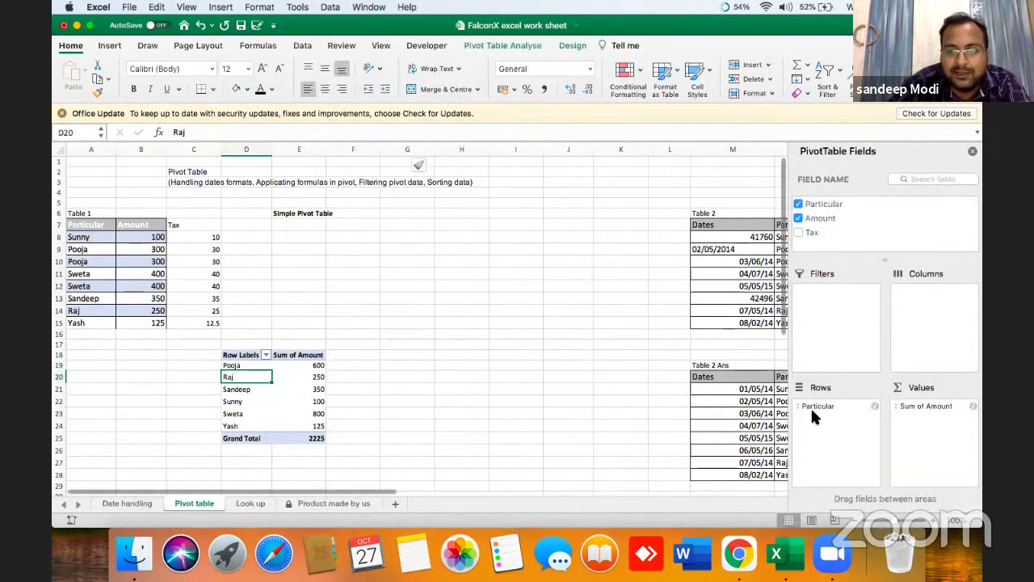
drag(826, 407, 935, 342)
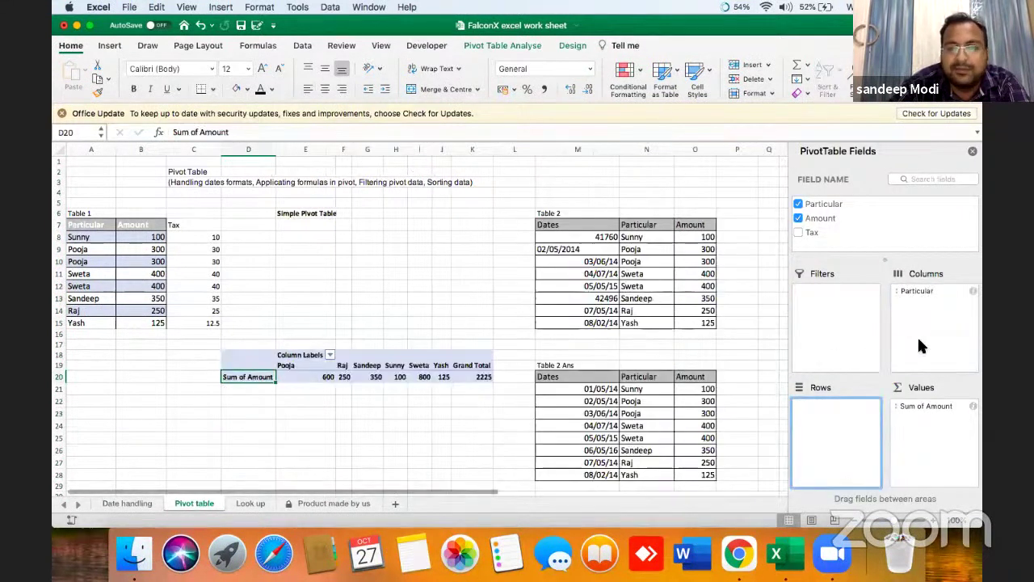
drag(919, 292, 848, 415)
Step: Add Tax to the pivot table's values beside Sum of Amount
drag(825, 233, 946, 416)
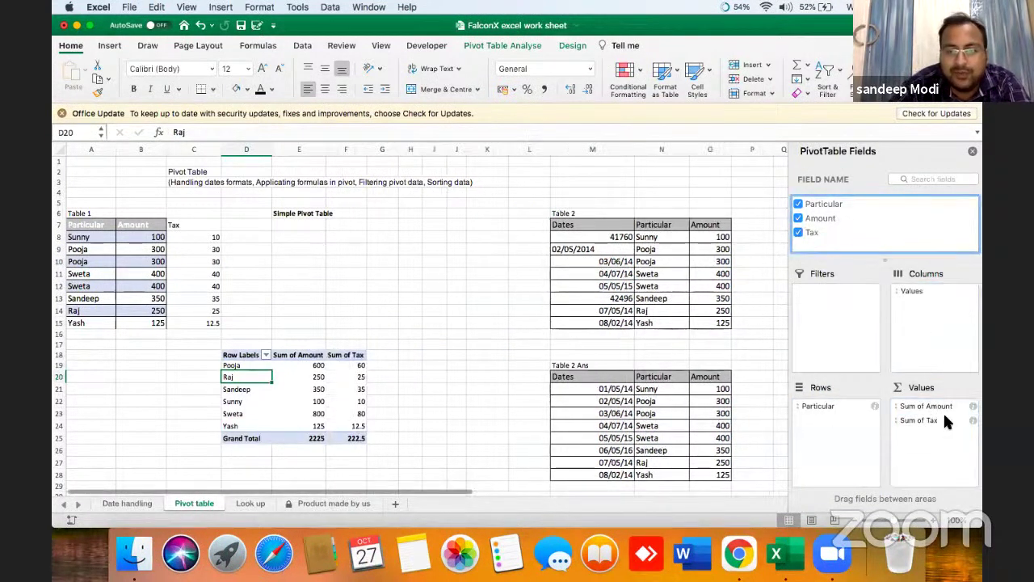
click(332, 388)
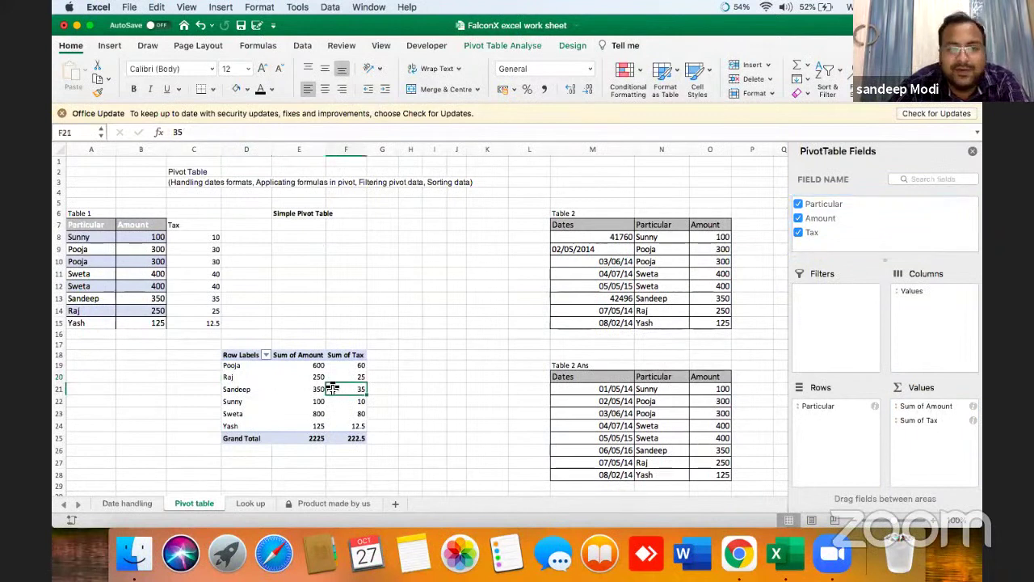
Step: Copy the formatting of Table 1's Amount column B7:B15 onto the Tax column starting at C7
drag(146, 226, 156, 322)
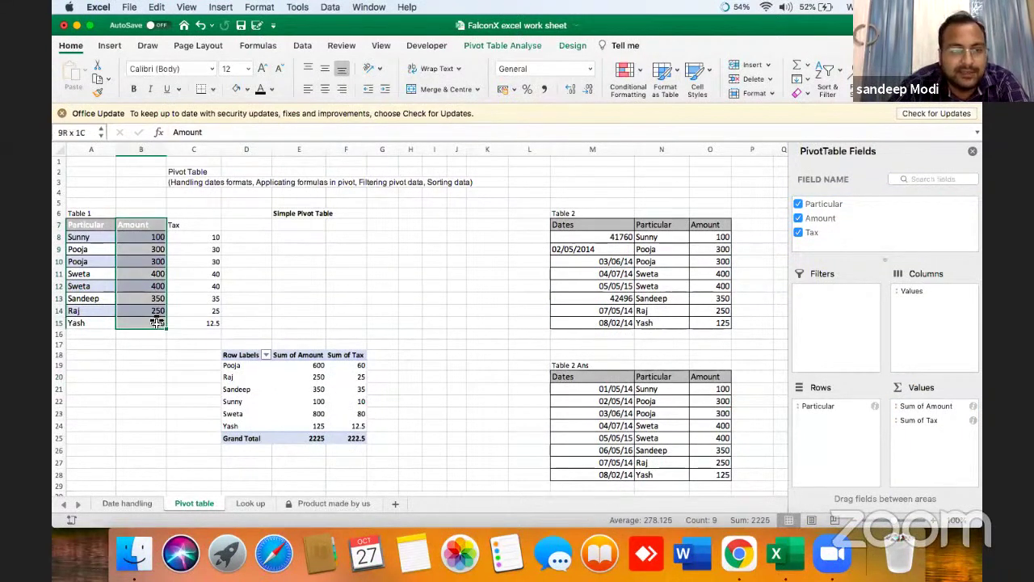
click(97, 94)
click(194, 226)
Step: Add a new Table 1 entry in row 16 with Particular FALCONX.in and Amount 700
click(140, 249)
key(Down)
key(Down)
key(Down)
key(Down)
key(Left)
key(Down)
key(Down)
key(Down)
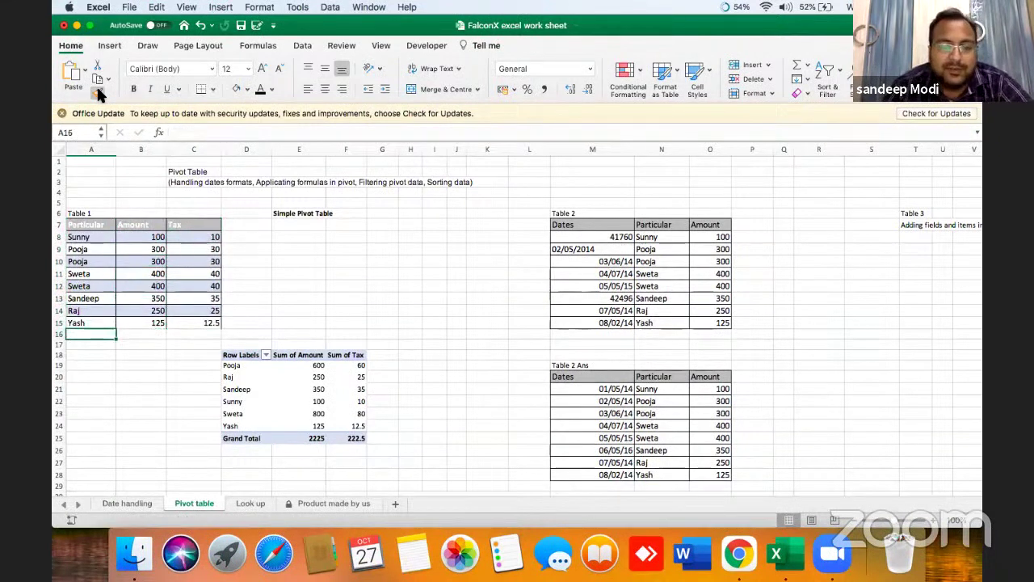
text(FAL)
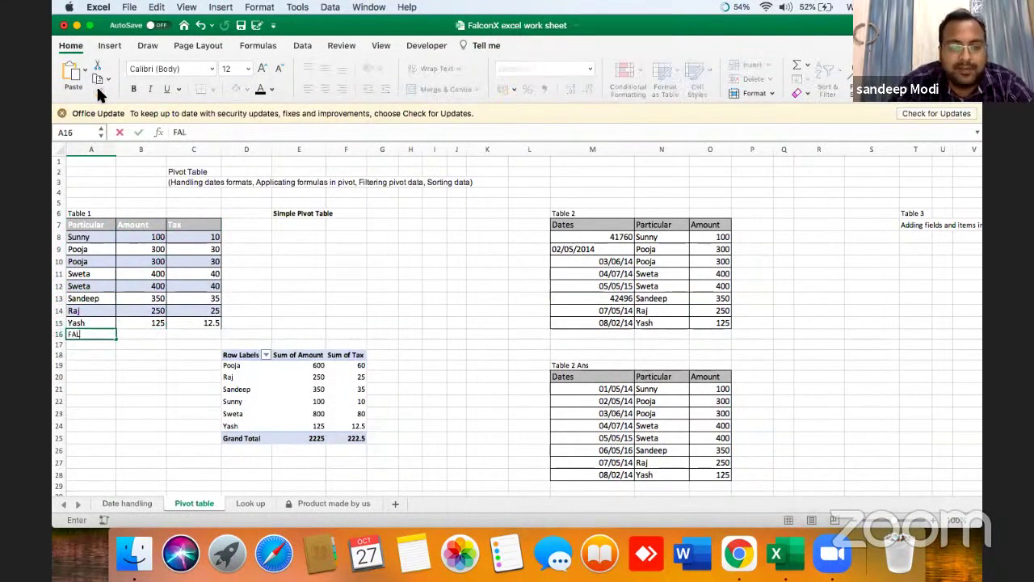
text(CONX.in)
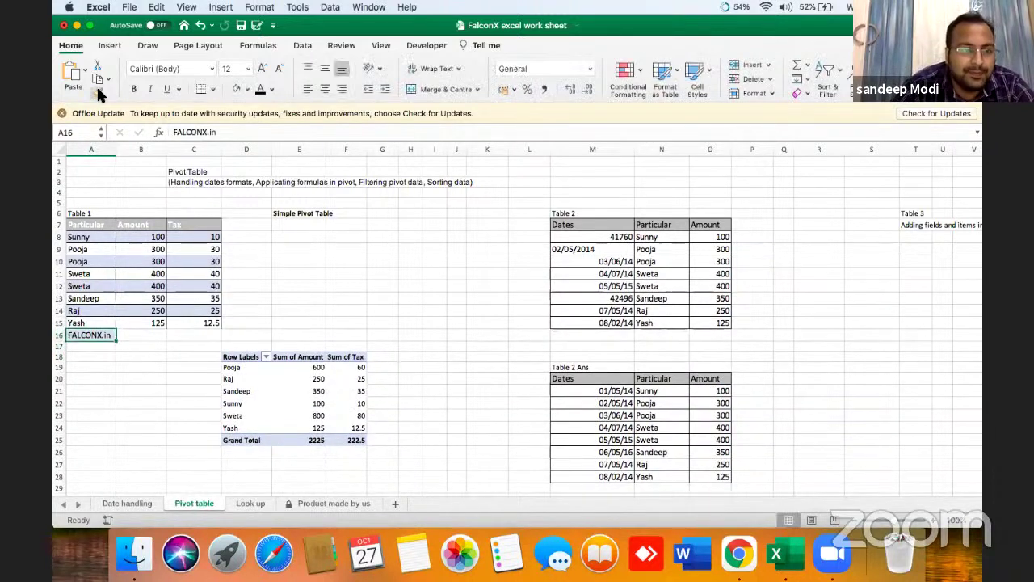
key(Tab)
text(700)
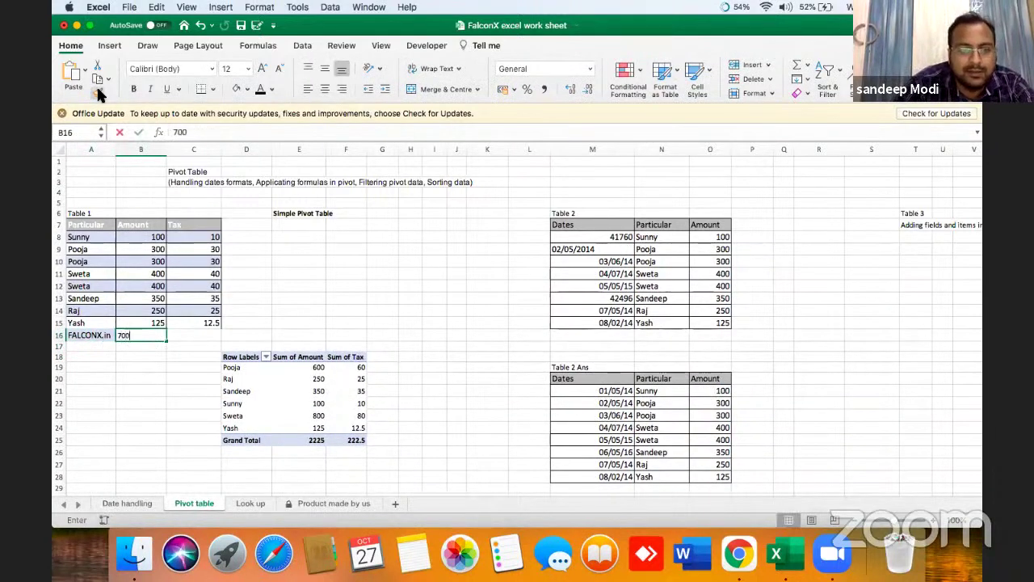
key(Tab)
key(Return)
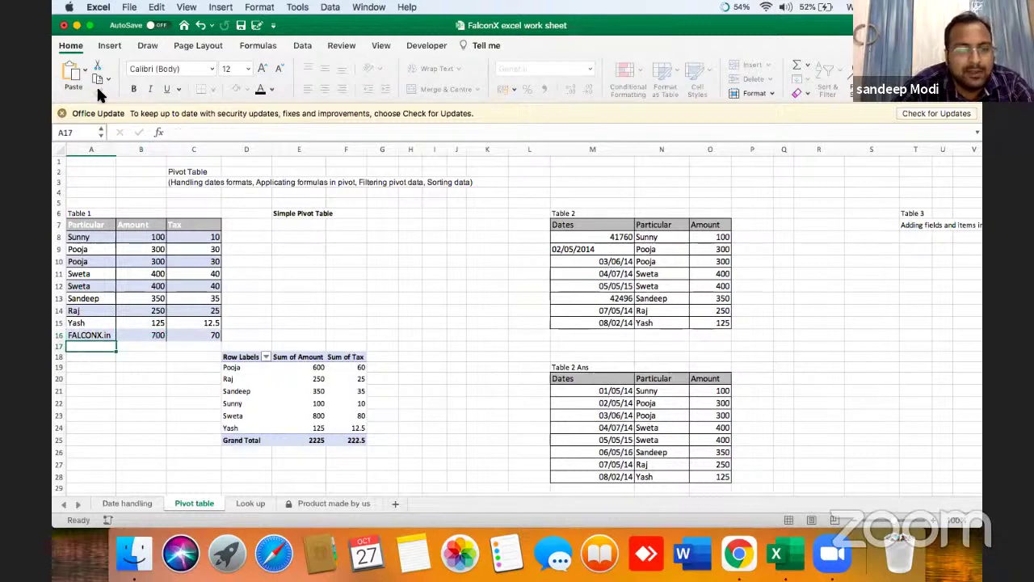
Step: Add another Table 1 entry in row 17 with Particular CA clud and Amount 5000
text(CA clud)
key(Tab)
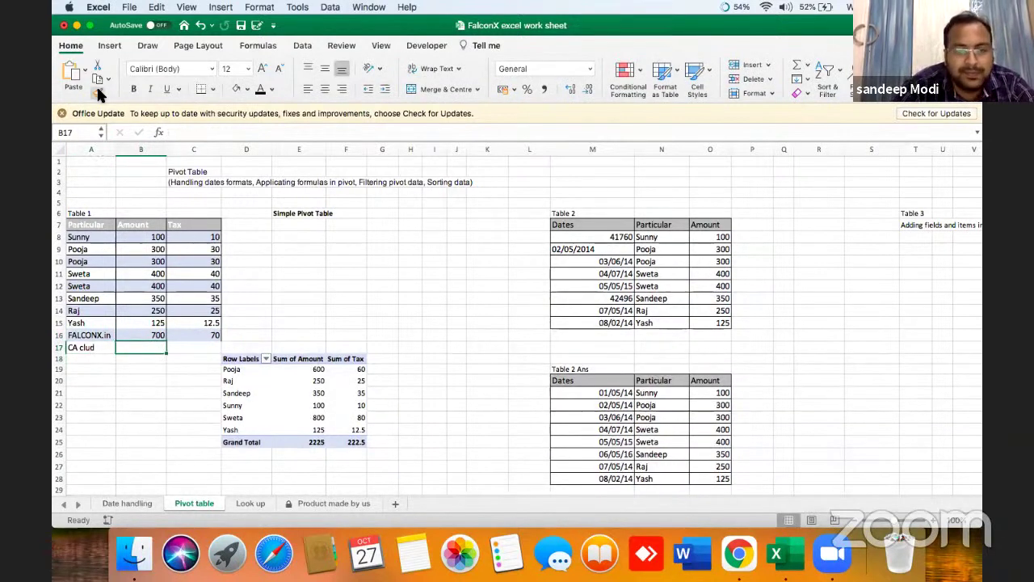
text(5000)
key(Return)
Step: Change the pivot table's data source to Table 1's extended range A7:C17
key(Up)
key(Right)
key(Right)
key(Down)
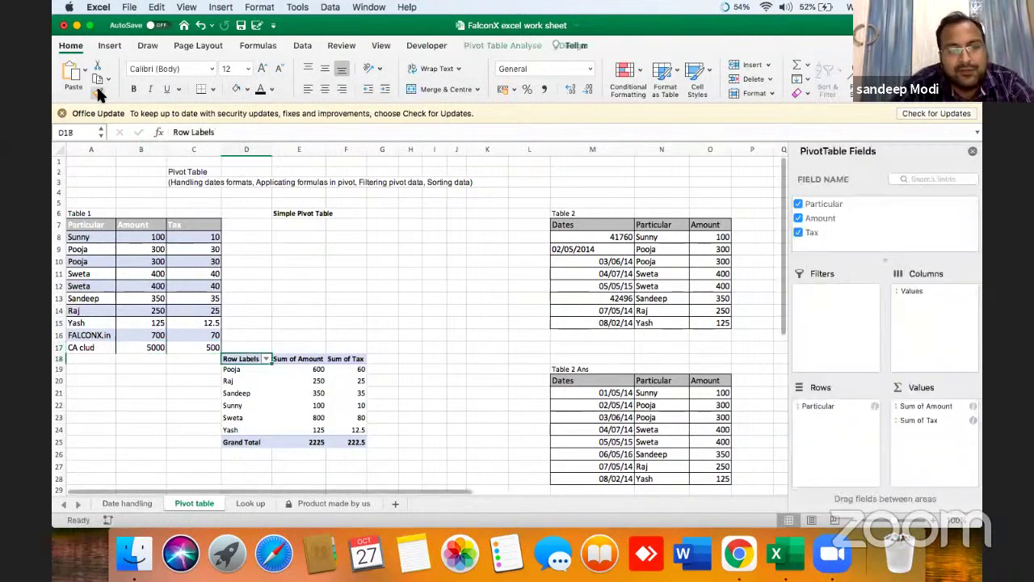
click(253, 380)
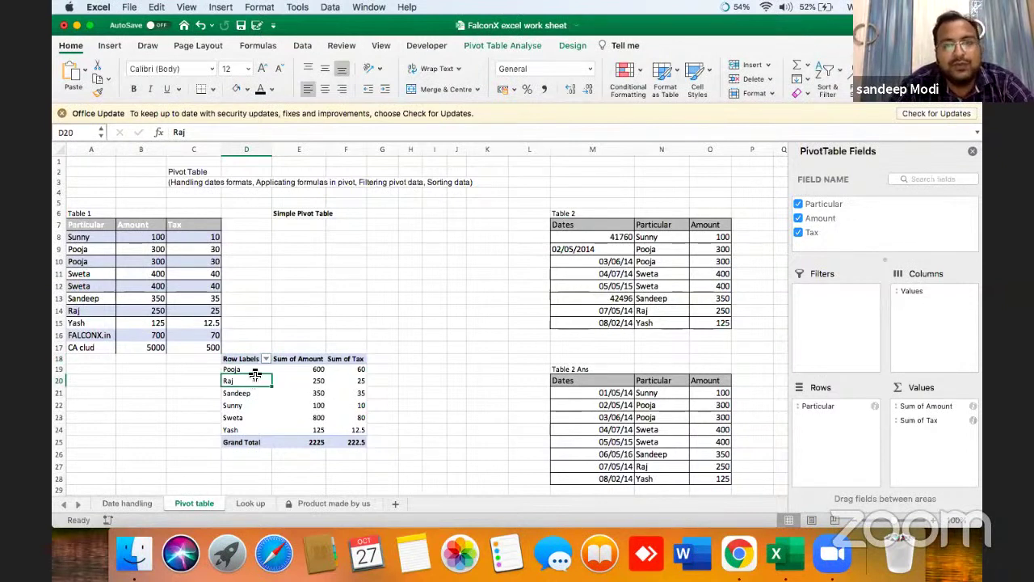
click(509, 47)
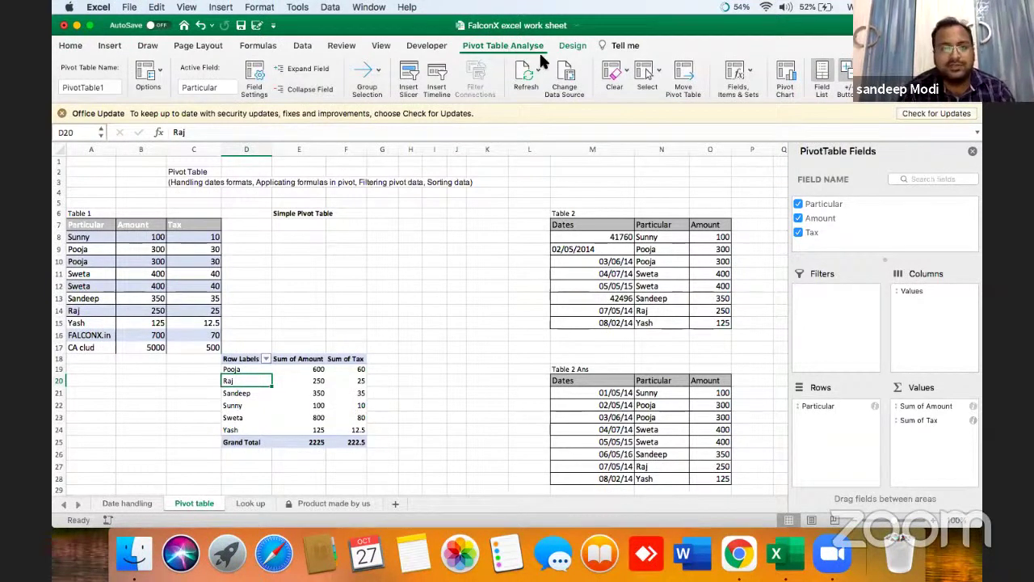
click(564, 77)
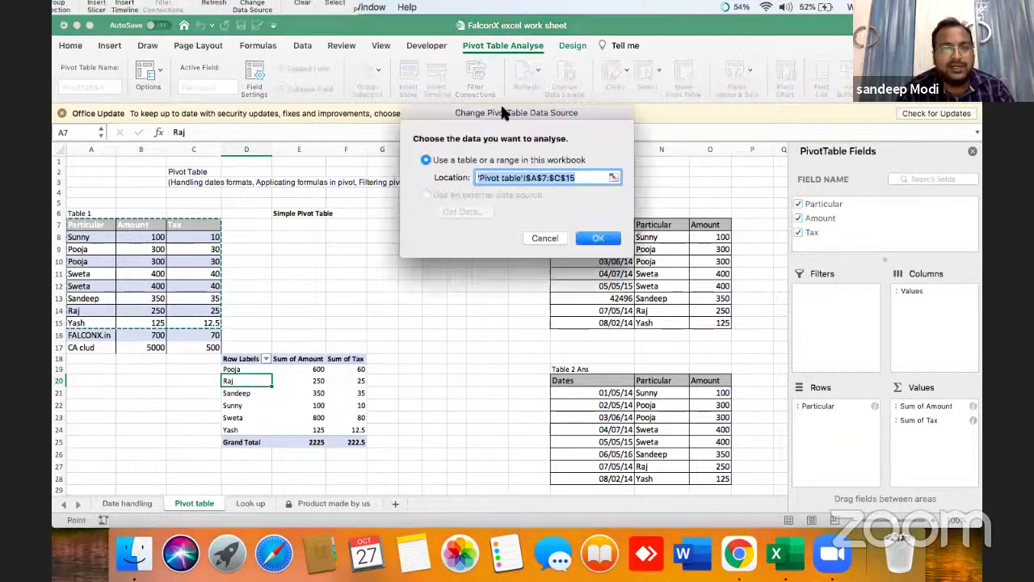
drag(90, 225, 209, 347)
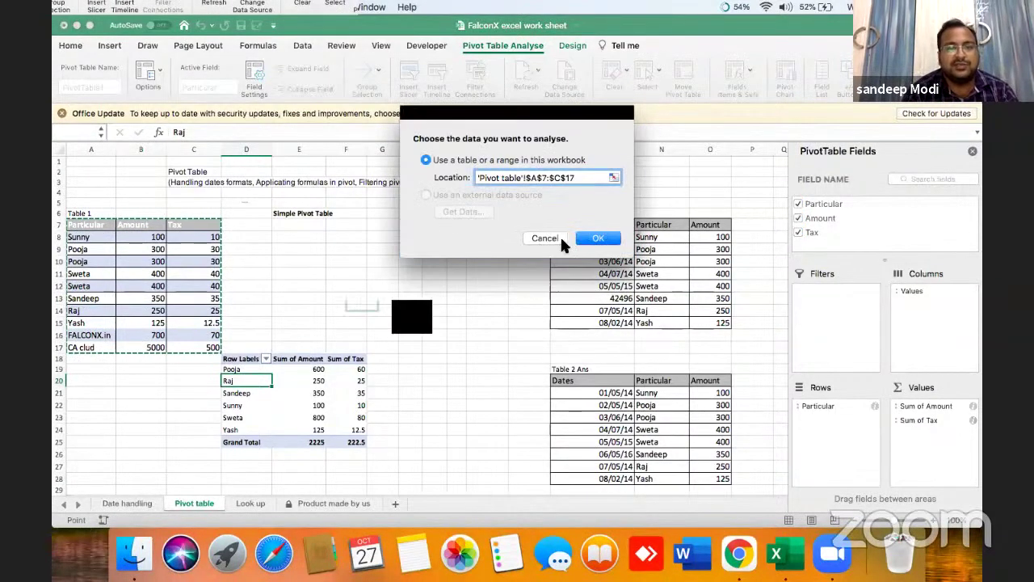
click(598, 237)
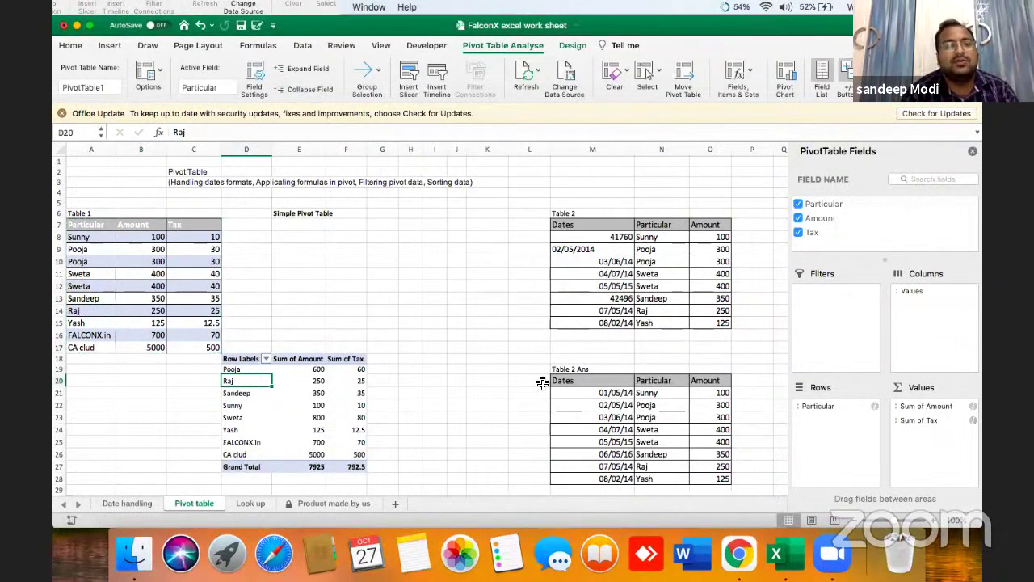
Step: Review the pivot table's FALCONX.in and CA clud rows with their amounts and tax, and the other row labels
click(253, 443)
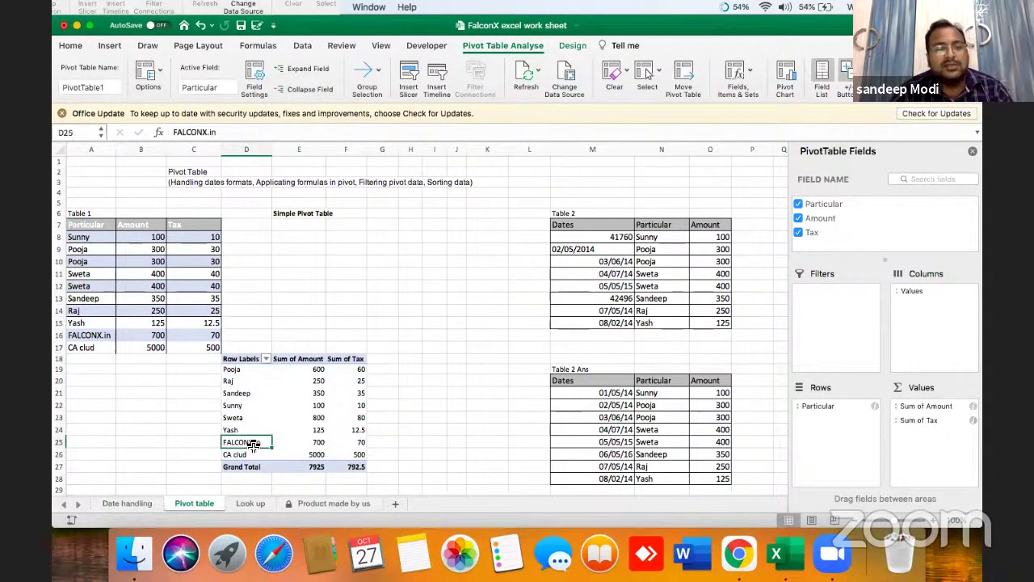
key(Down)
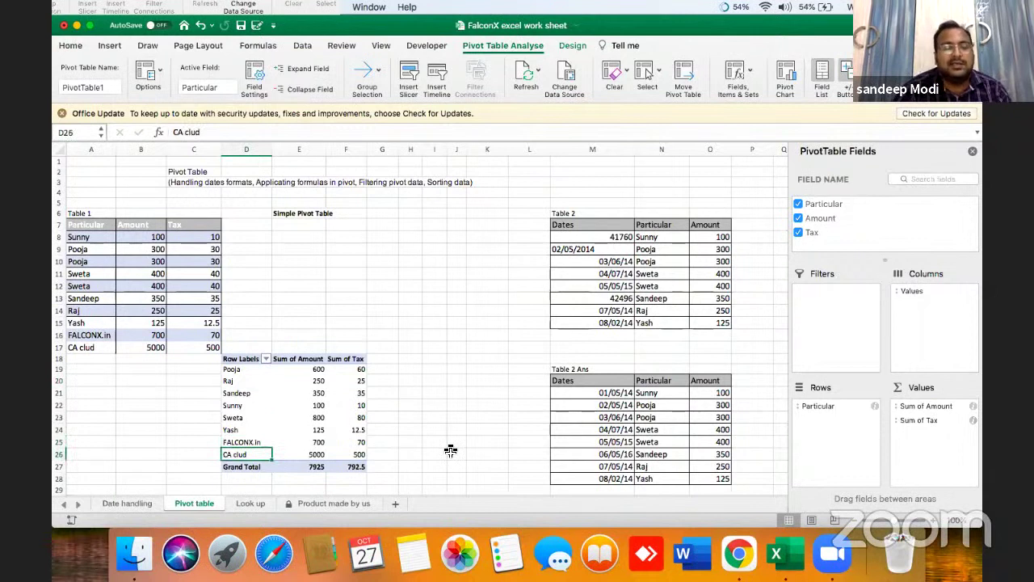
key(Right)
key(Right)
key(Left)
key(Left)
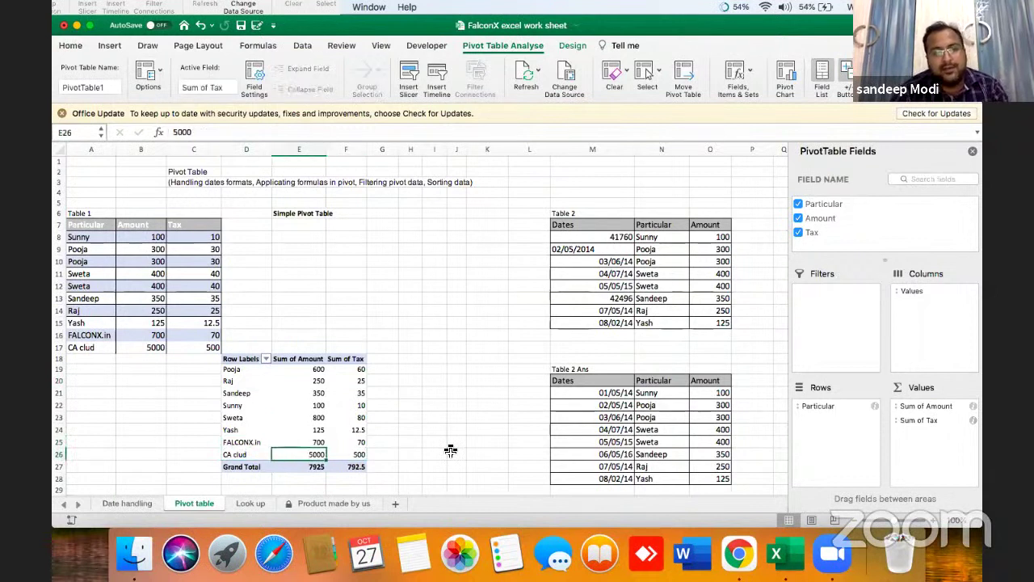
key(Up)
key(Up)
key(Up)
key(Up)
key(Up)
key(Up)
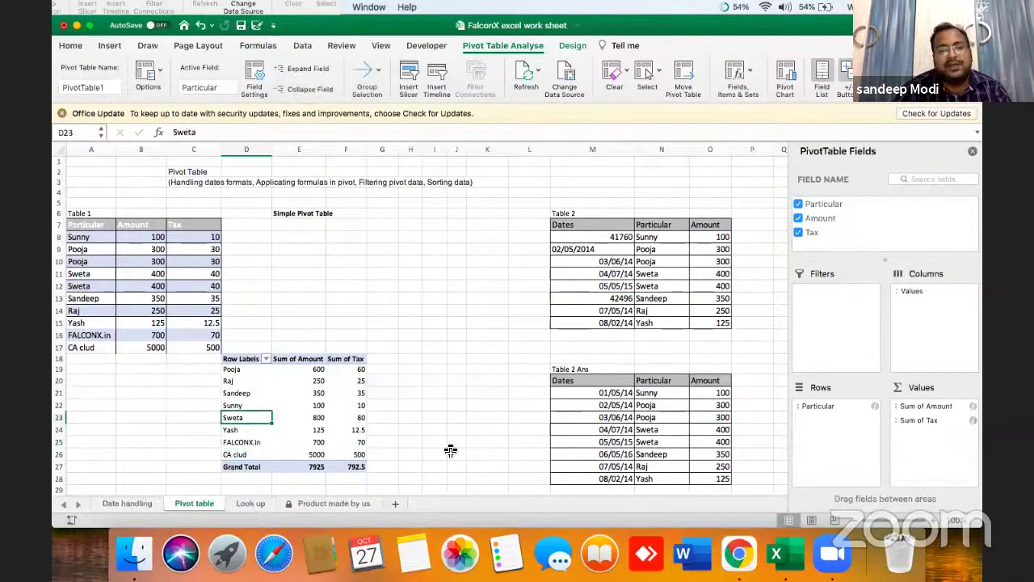
key(Up)
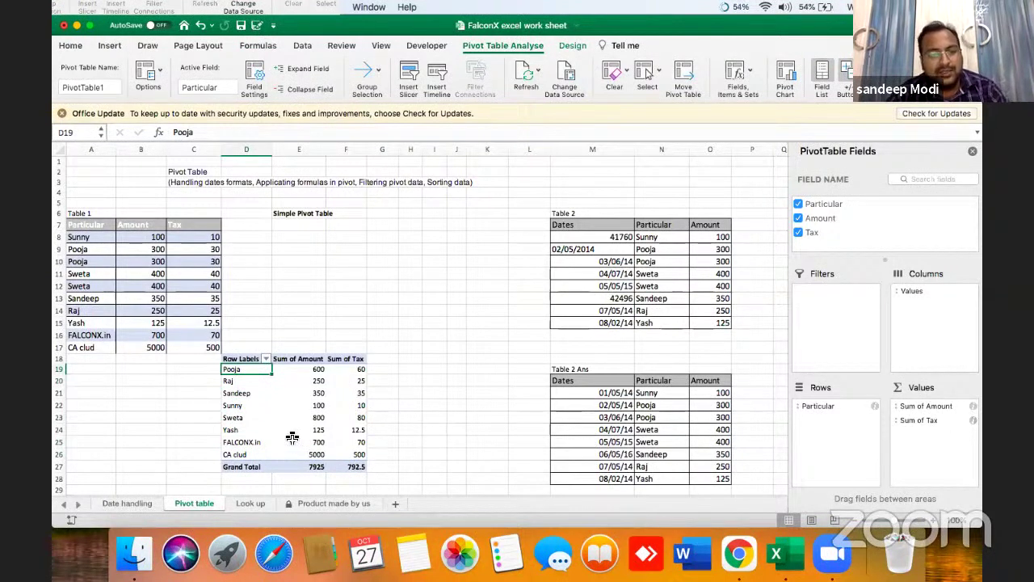
Step: Undo the pivot table's source change and the entries added in rows 16 and 17 of Table 1
key(super+z)
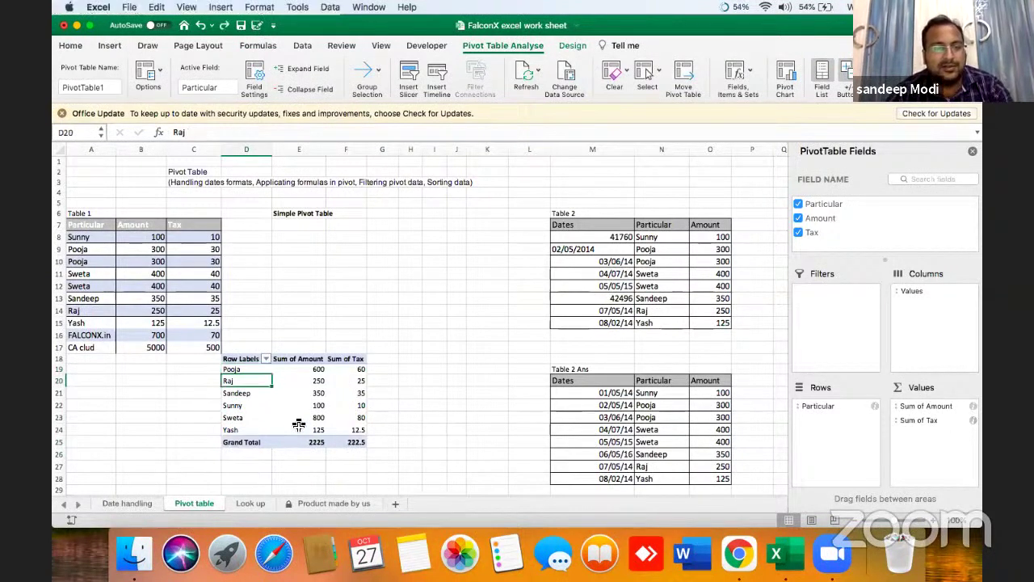
key(super+z)
key(super+z)
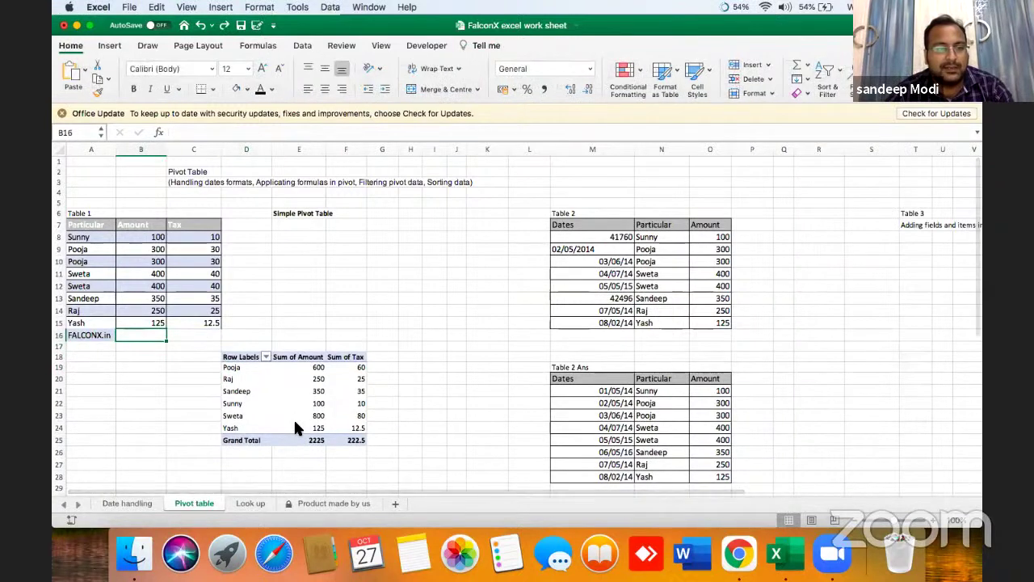
key(super+z)
click(293, 370)
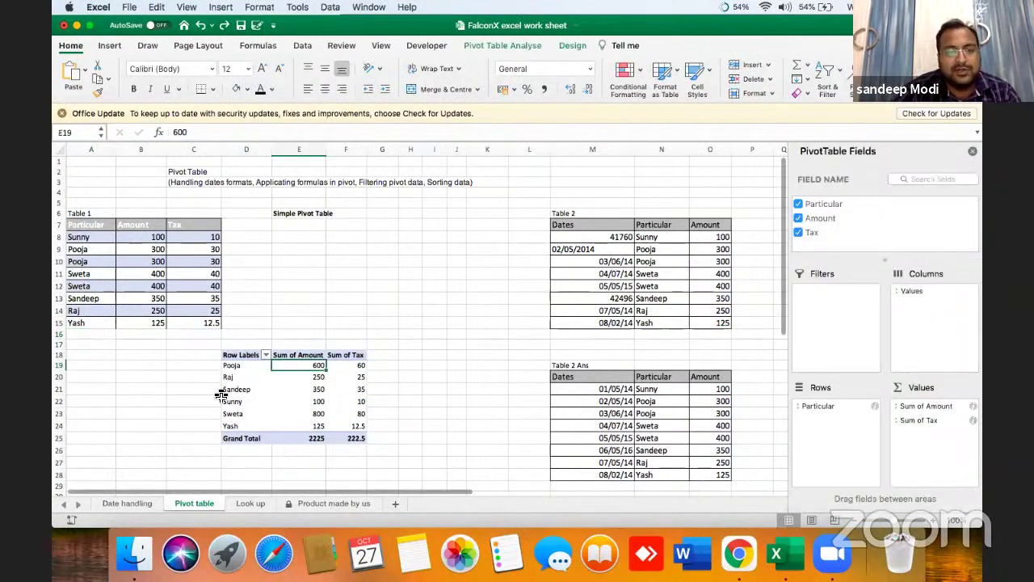
Step: Convert the Table 1 range A7:C15 into an Excel table with headers
drag(85, 223, 198, 322)
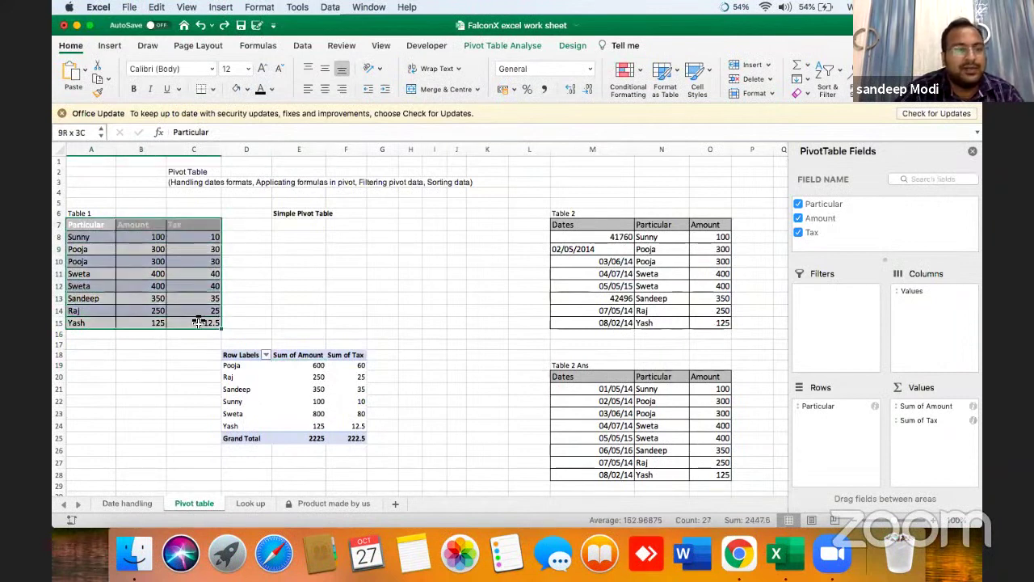
click(110, 45)
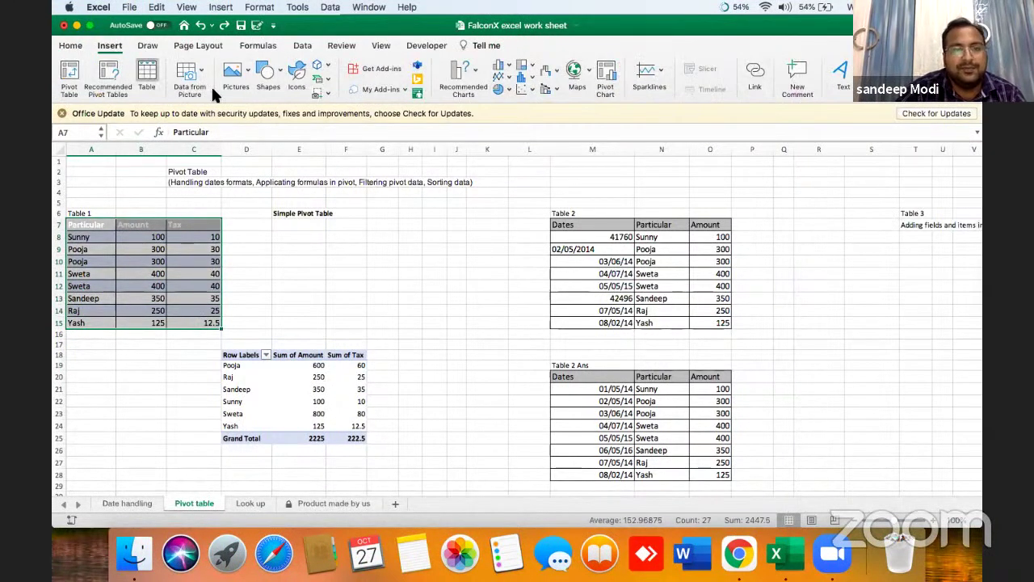
click(147, 75)
click(499, 184)
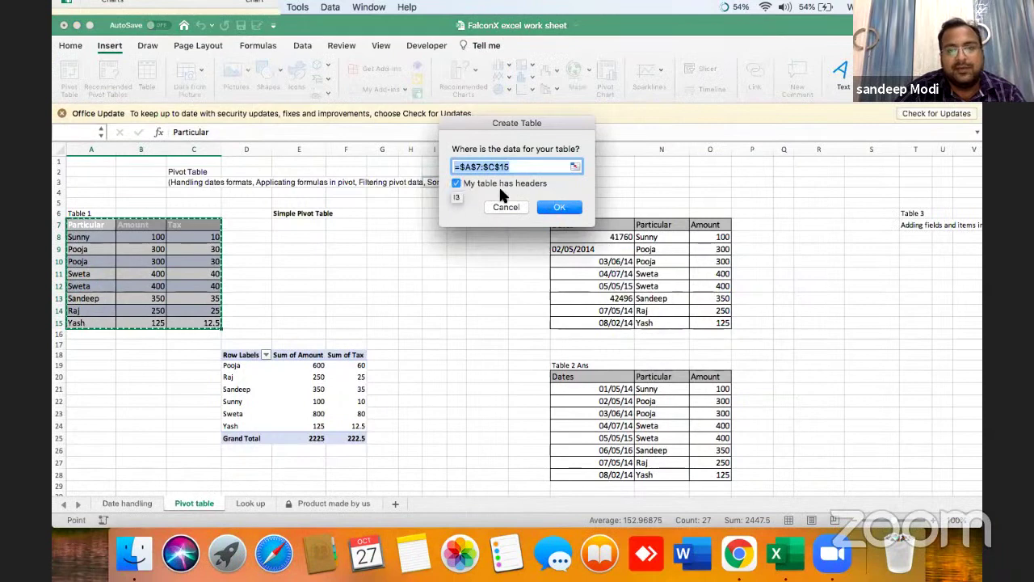
click(557, 207)
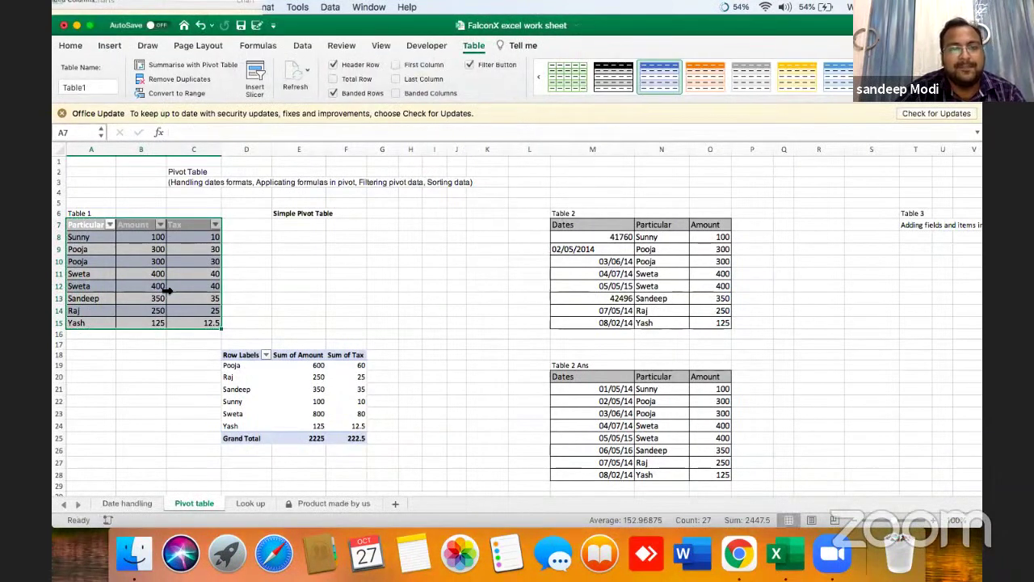
click(56, 326)
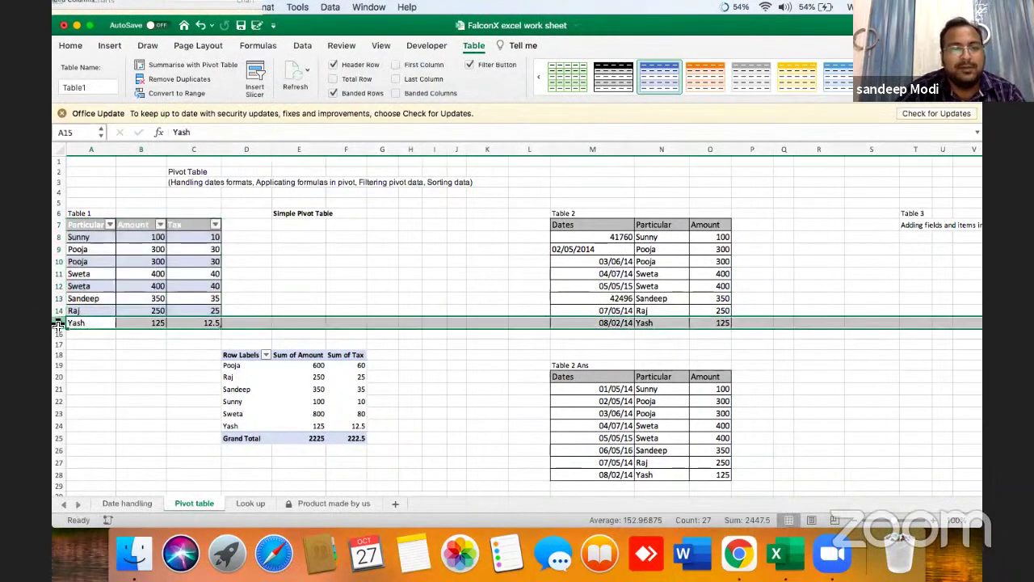
Step: Insert a pivot table from Table1 at cell B26 of the existing worksheet, with Particular as rows and Amount and Tax as values
click(142, 285)
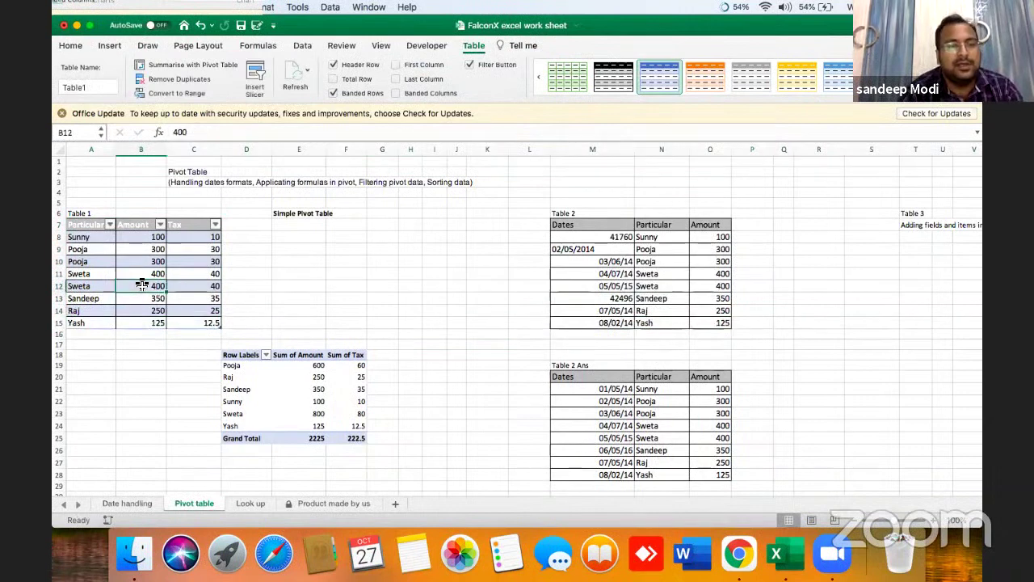
click(107, 46)
click(69, 74)
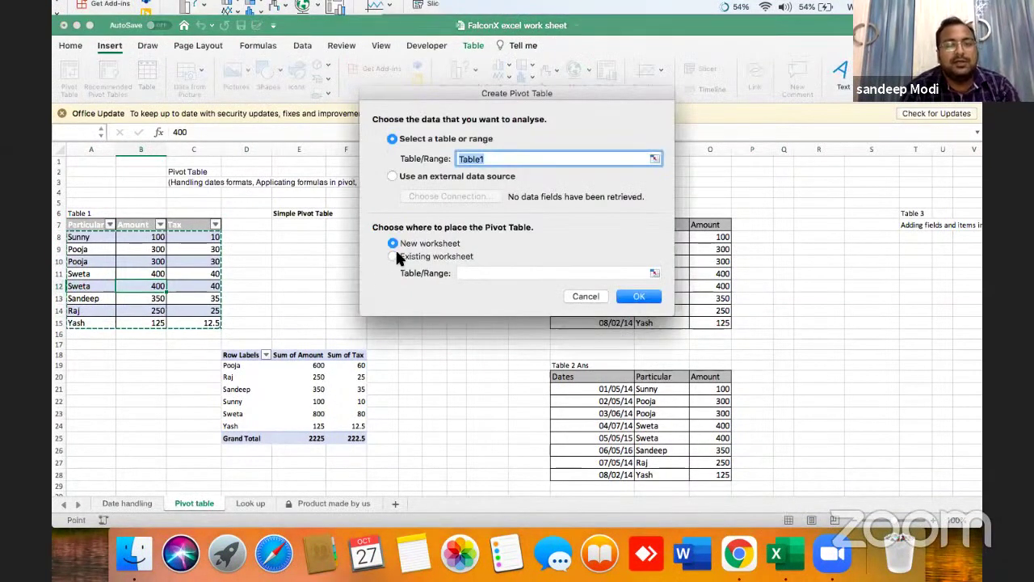
click(393, 256)
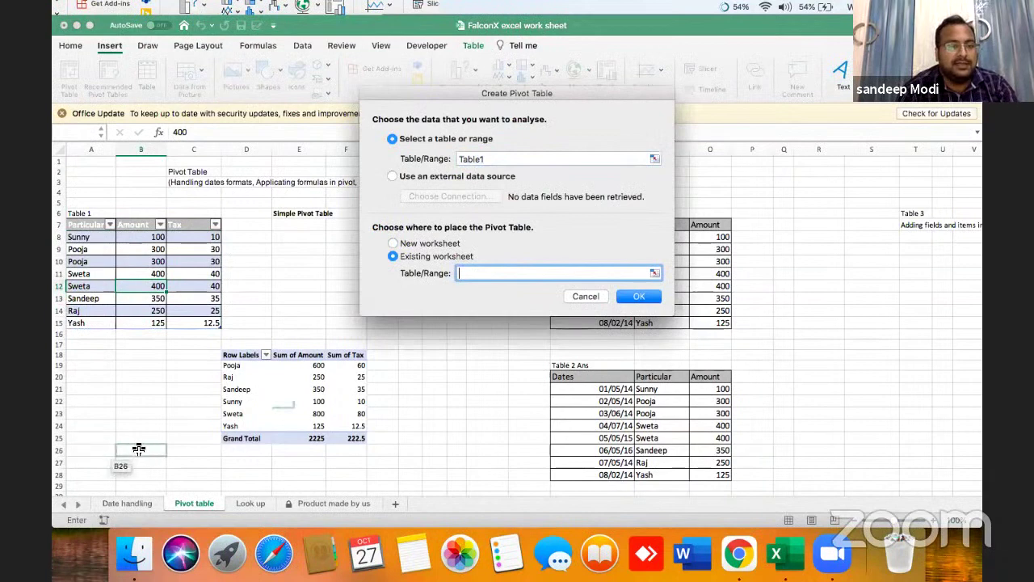
click(139, 449)
click(631, 297)
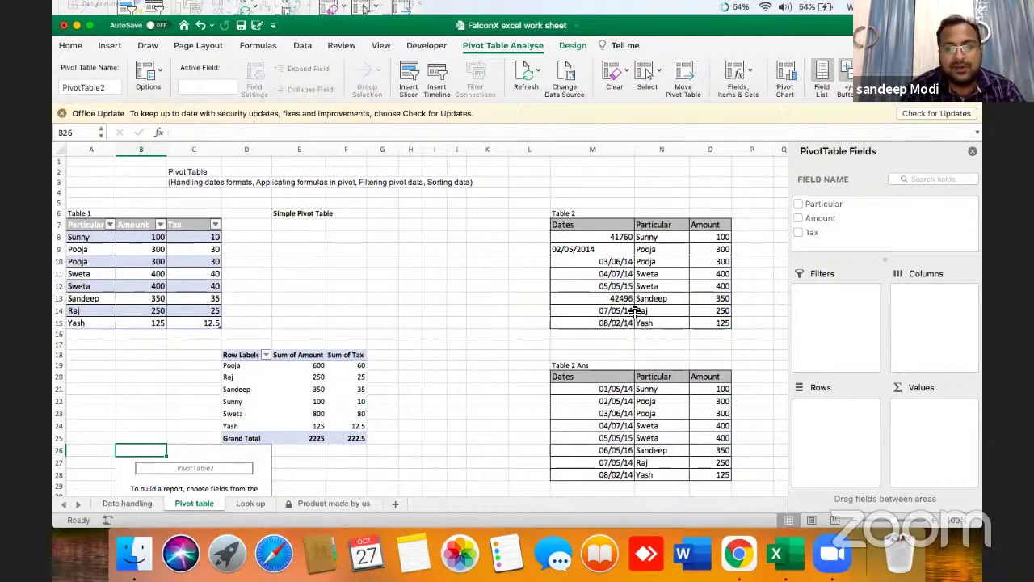
drag(838, 207, 841, 408)
drag(816, 225, 946, 422)
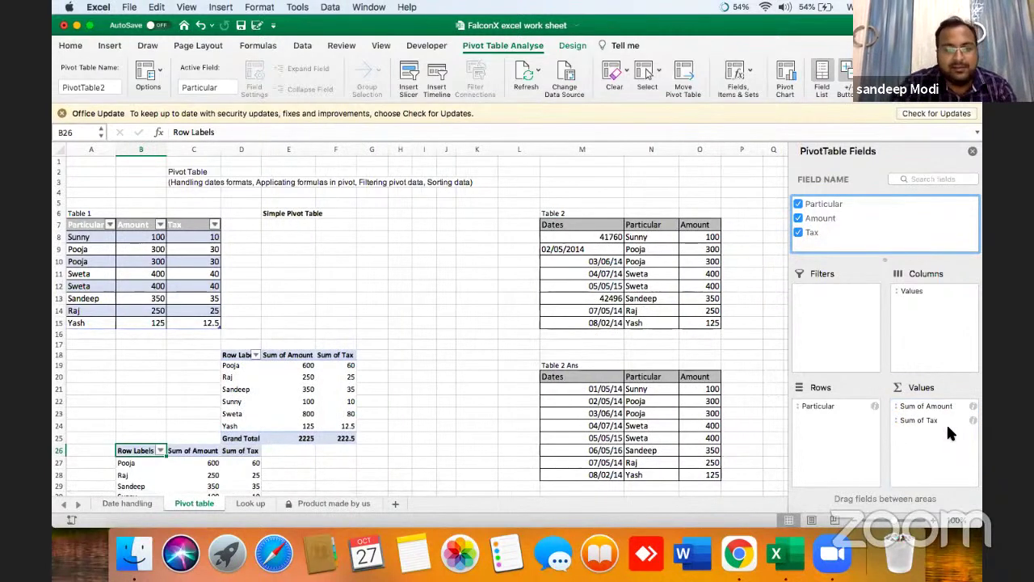
Step: Add a new Table 1 entry in row 16 with Particular Falconx.in and Amount 4000
scroll(429, 386, down, 5)
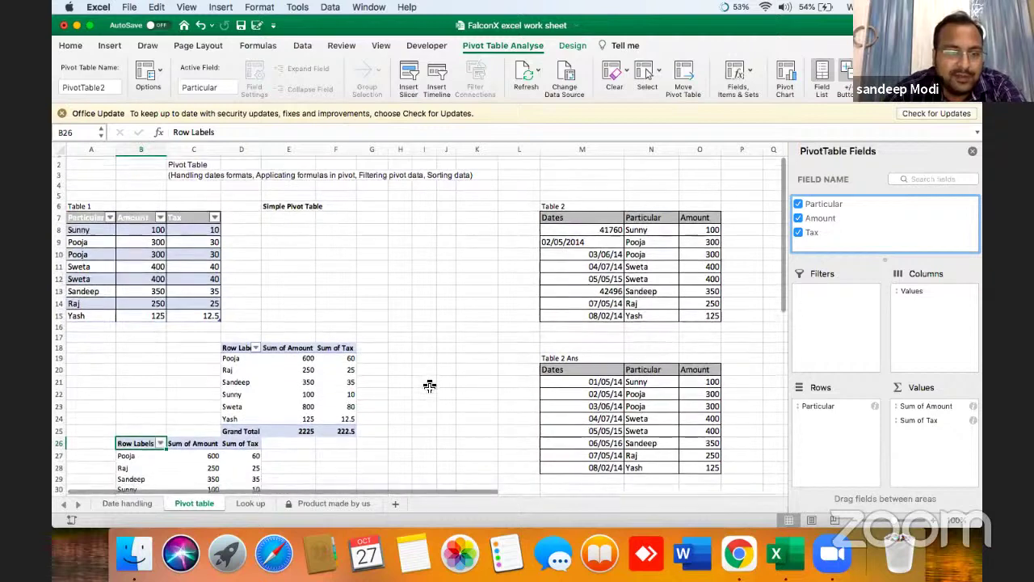
click(80, 276)
text(FAlconx)
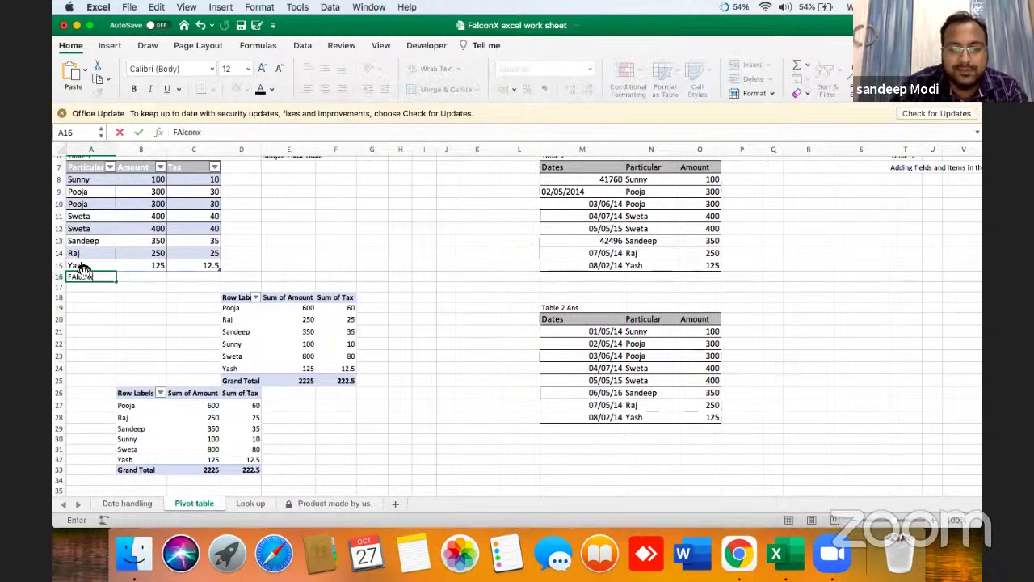
key(Right)
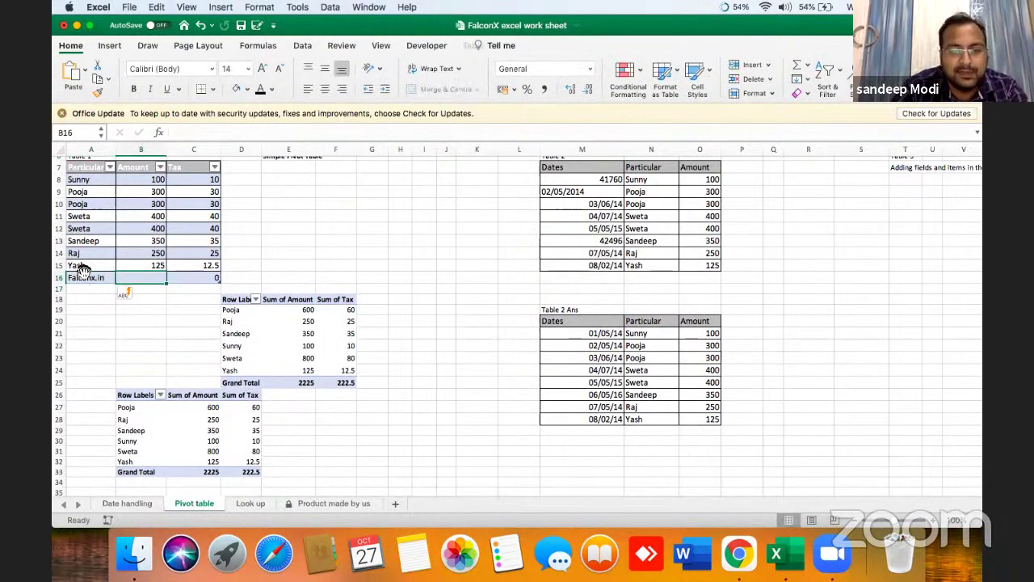
text(4000)
key(Return)
Step: Add another Table 1 entry in row 17 with Particular CA clud and Amount 8000
key(Left)
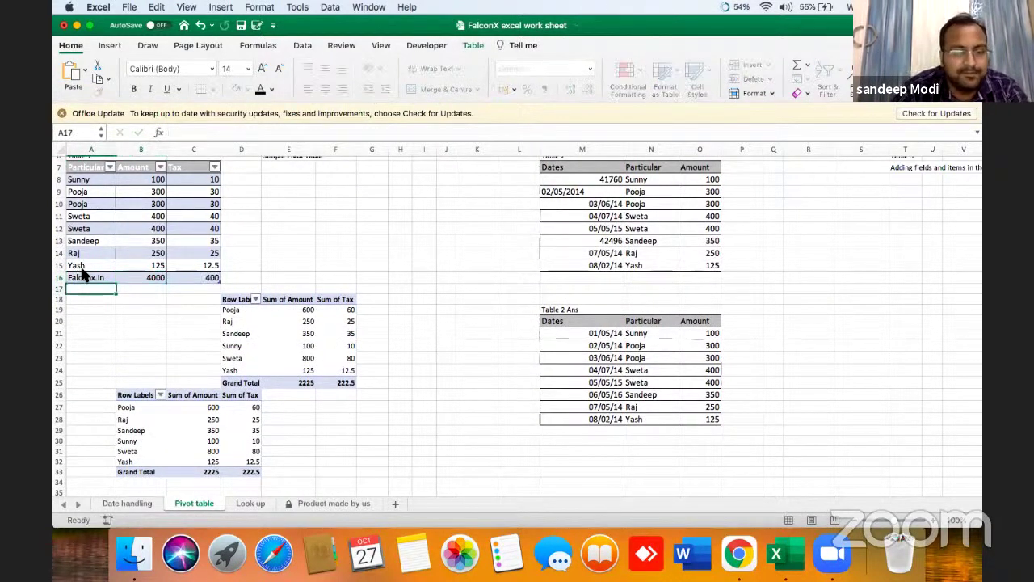
text(CA clu)
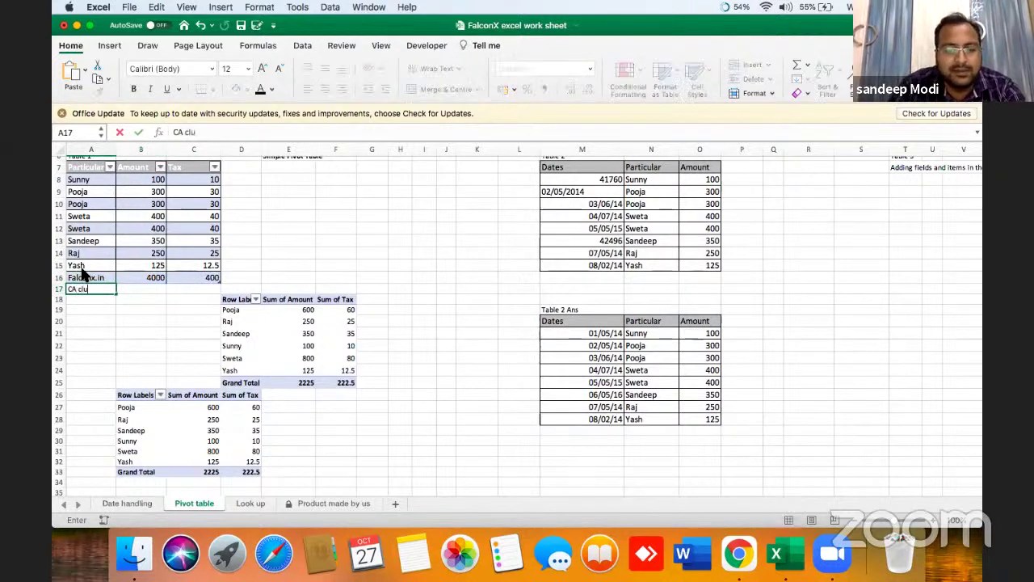
text(d)
key(Tab)
text(8000)
key(Return)
Step: Refresh the pivot table at B26 and check its rows against Table 1
key(Down)
key(Down)
key(Down)
key(Down)
key(Down)
key(Down)
key(Down)
key(Down)
key(Down)
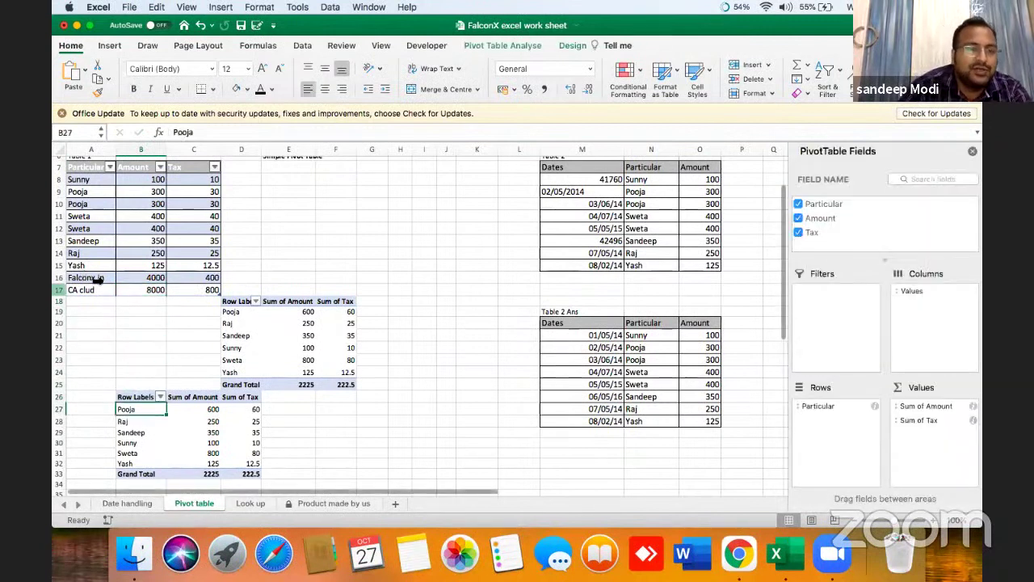
right_click(136, 404)
mouse_move(169, 323)
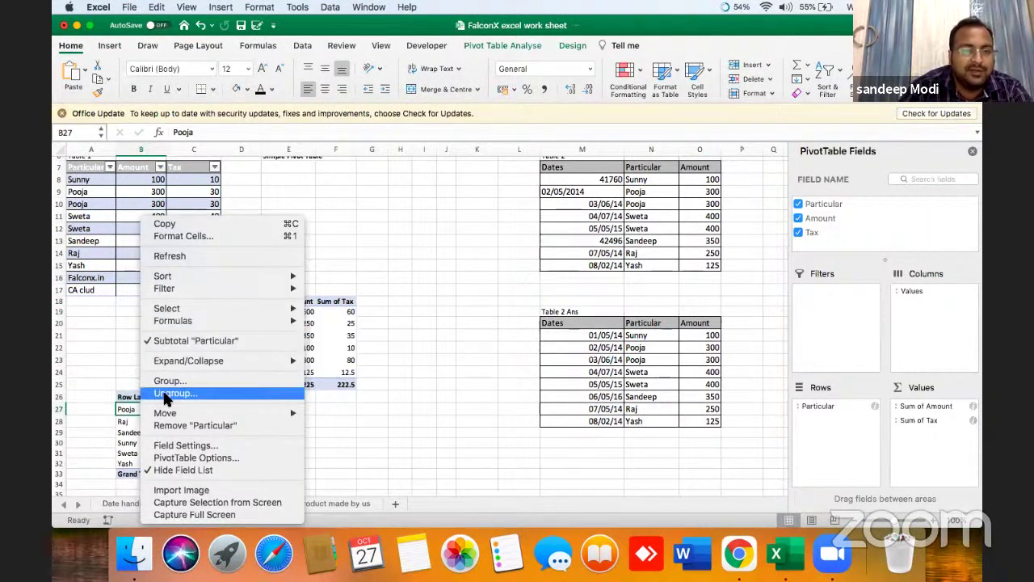
click(191, 256)
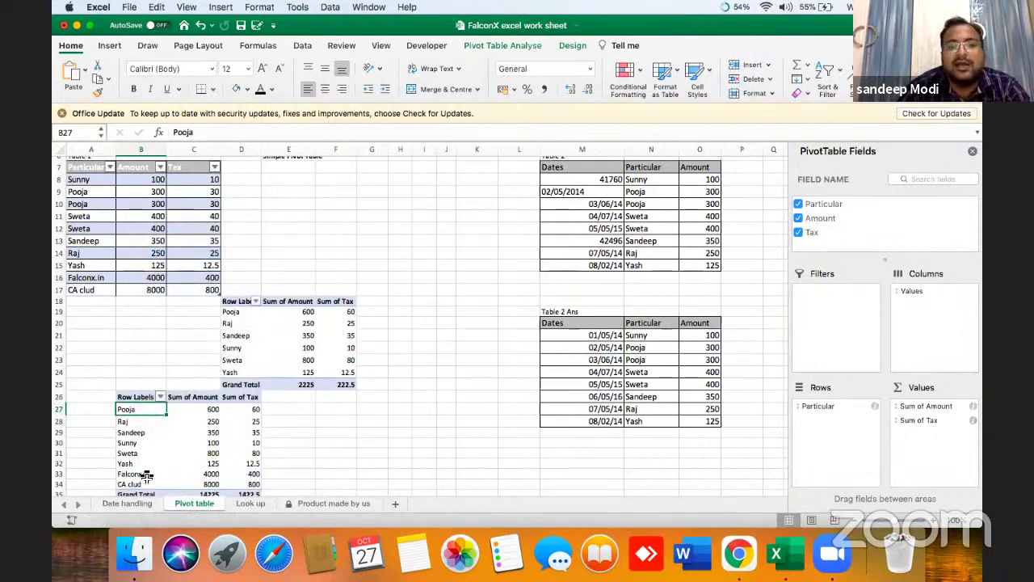
scroll(146, 475, down, 2)
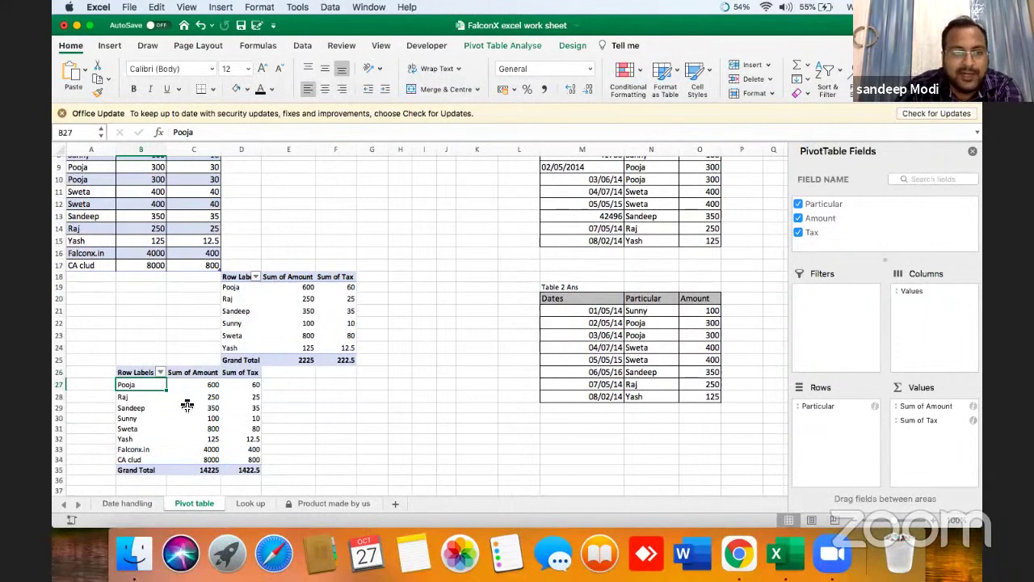
scroll(190, 409, up, 4)
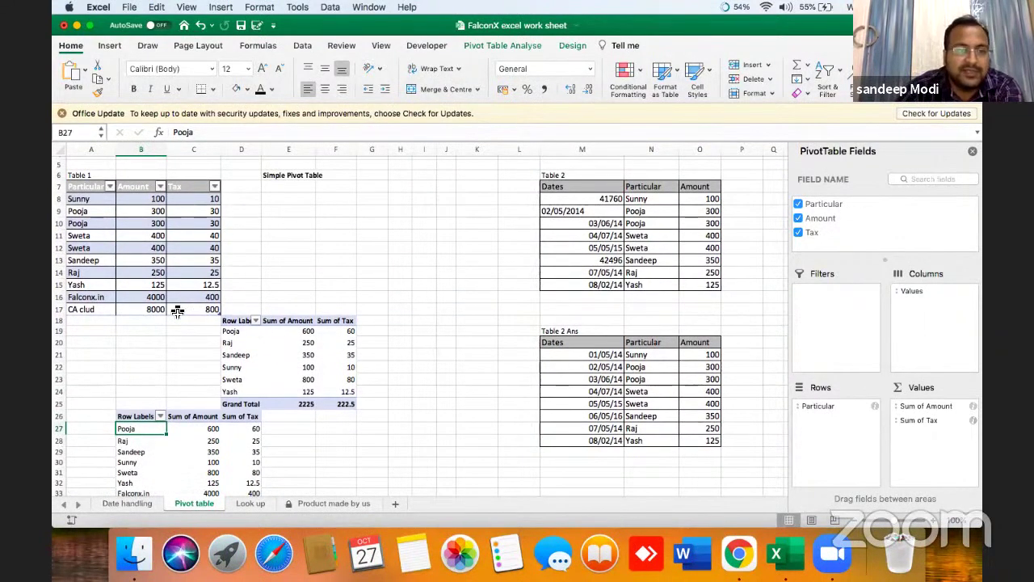
Step: Look over the worksheet area holding Table 2, Table 2 Ans and Table 3, ending at Table 2's Dates header
key(Right)
key(Right)
key(Right)
key(Right)
key(Right)
key(Right)
key(Right)
key(Right)
key(Right)
key(Right)
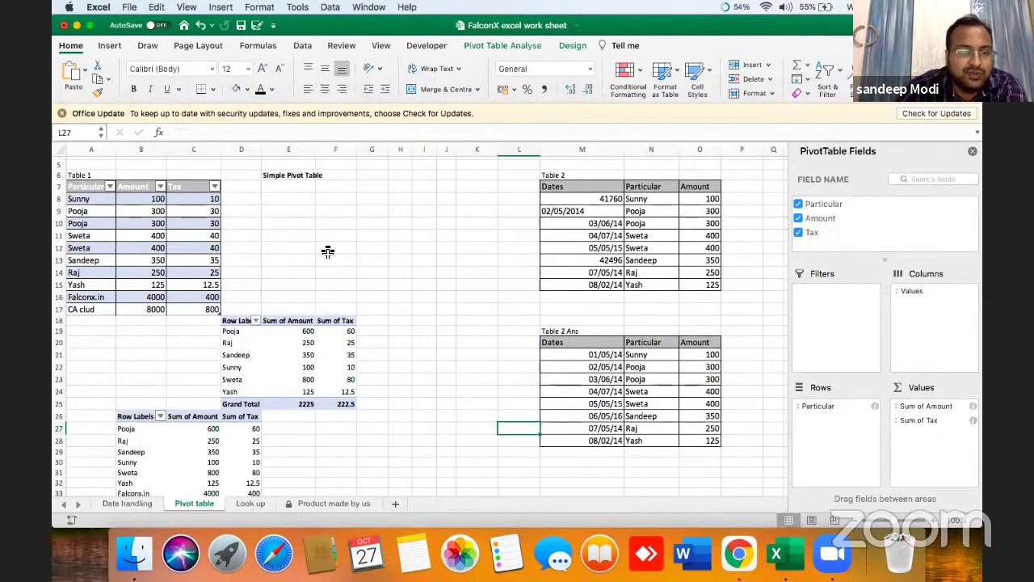
key(Left)
key(Left)
key(Left)
key(Left)
key(Left)
key(Left)
key(Left)
key(Left)
key(Left)
key(Right)
key(Right)
key(Right)
key(Right)
key(Right)
key(Right)
key(Right)
key(Right)
key(Right)
key(Right)
key(Right)
key(Right)
key(Right)
key(Right)
key(Right)
key(Right)
key(Right)
key(Right)
key(Right)
key(Right)
key(Right)
key(Right)
key(Right)
key(Right)
key(Left)
key(Left)
key(Left)
key(Left)
key(Left)
key(Left)
key(Left)
key(Left)
key(Left)
key(Left)
key(Left)
key(Up)
key(Up)
key(Up)
key(Up)
key(Up)
key(Up)
key(Up)
key(Up)
key(Up)
key(Up)
key(Up)
key(Up)
key(Up)
key(Up)
key(Up)
key(Up)
key(Up)
key(Up)
key(Up)
key(Up)
key(Up)
key(Up)
key(Up)
key(Left)
key(Left)
key(Left)
key(Down)
key(Down)
key(Down)
key(Down)
key(Down)
key(Down)
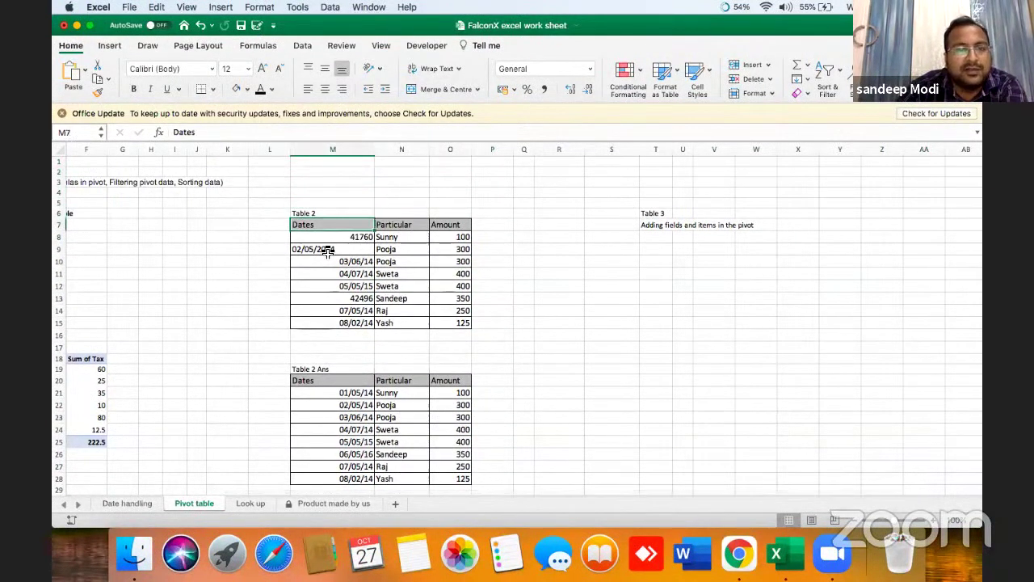
Step: Examine Table 2's Dates, Particular and Amount columns and their first entries
key(shift+Right)
key(shift+Right)
key(Left)
key(Down)
key(Down)
key(Right)
key(Right)
key(Right)
key(Left)
key(Left)
key(Up)
key(Up)
Step: Insert an empty pivot table from Table 2's range M7:O15 at cell R10 of the existing worksheet
key(shift+Right)
key(shift+Right)
key(shift+Down)
key(shift+Down)
key(shift+Down)
key(shift+Down)
key(shift+Down)
key(shift+Down)
key(shift+Down)
key(shift+Down)
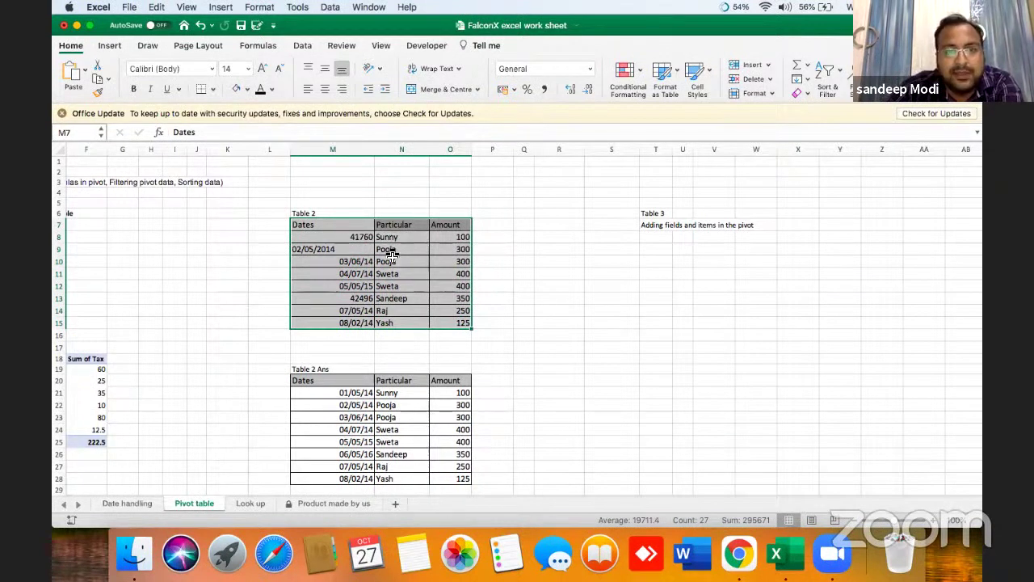
click(112, 45)
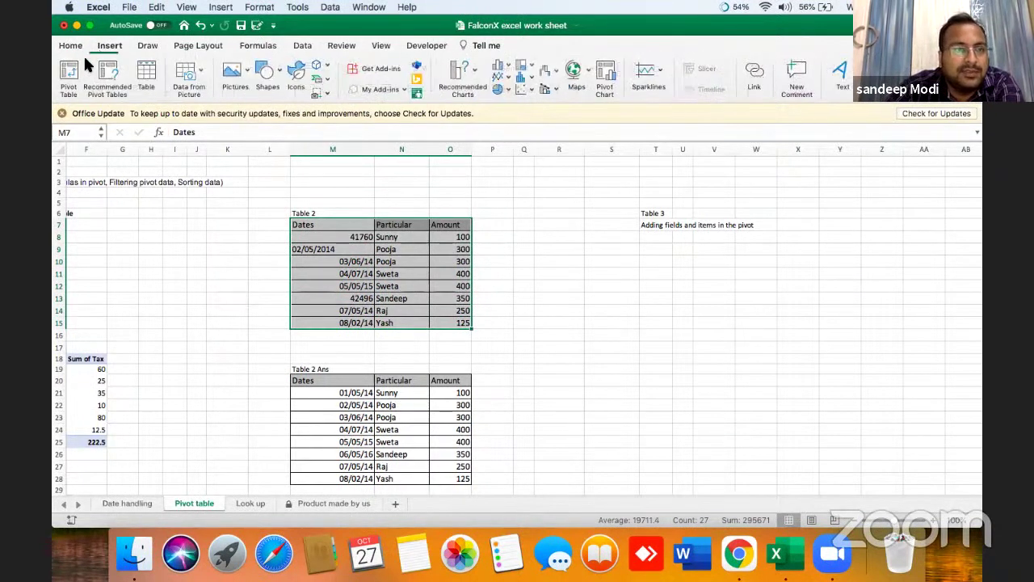
click(69, 74)
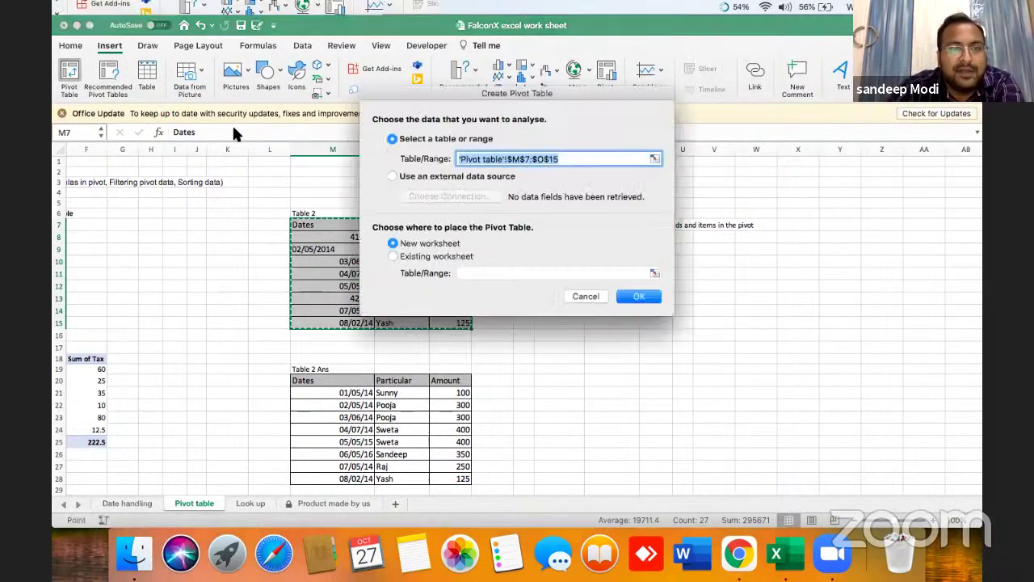
click(399, 257)
drag(471, 94, 270, 49)
click(565, 261)
click(443, 248)
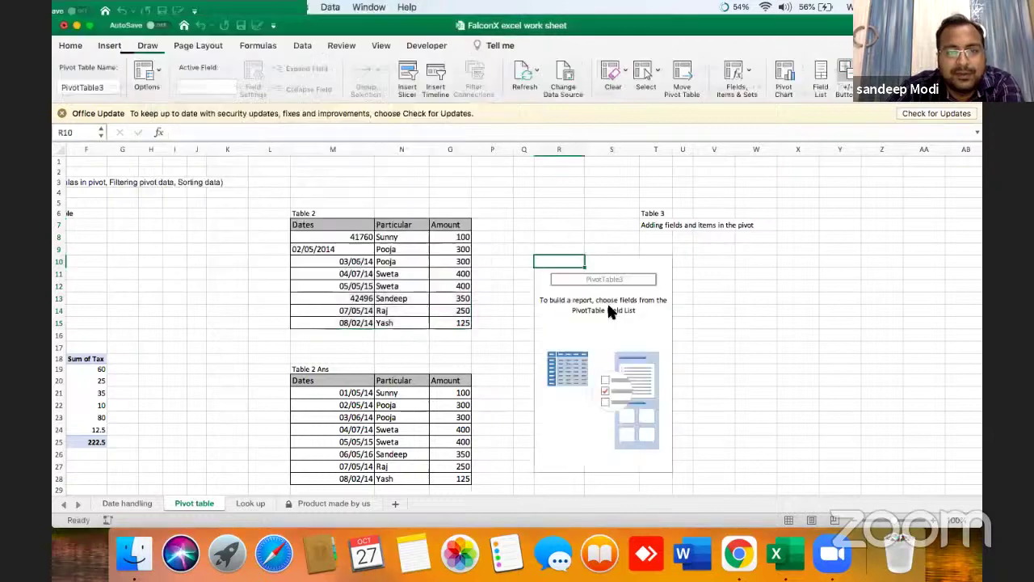
Step: Lay out the empty pivot table at R10 with Dates as rows and Amount as summed values, and check its date labels
drag(816, 204, 837, 424)
drag(825, 220, 960, 422)
drag(826, 228, 940, 420)
click(909, 399)
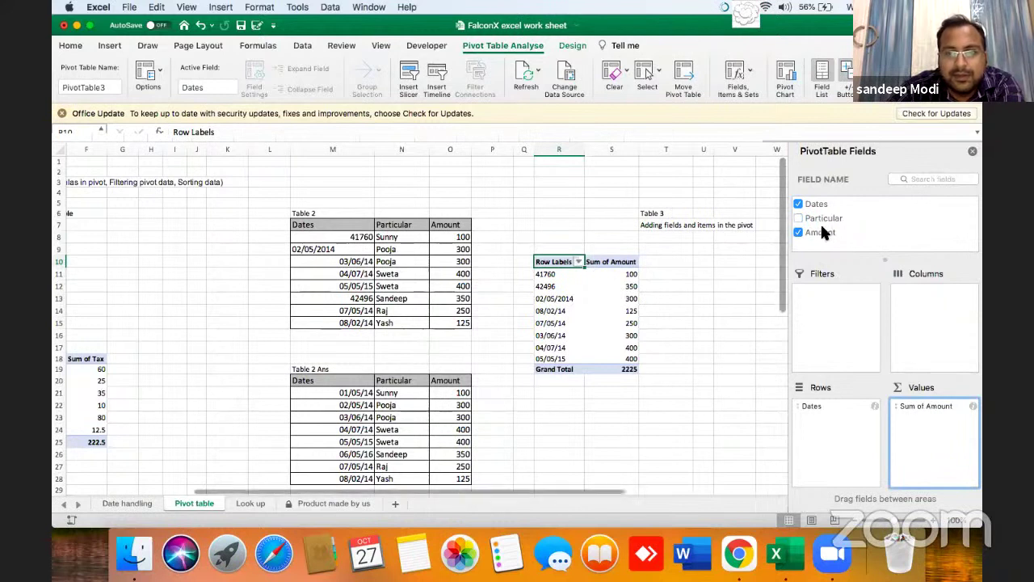
click(615, 298)
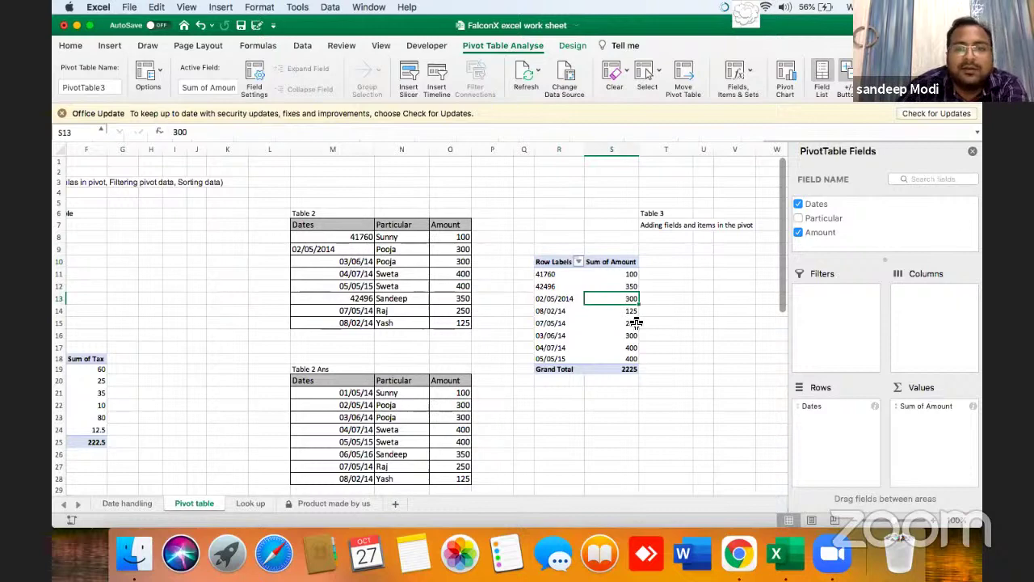
click(569, 286)
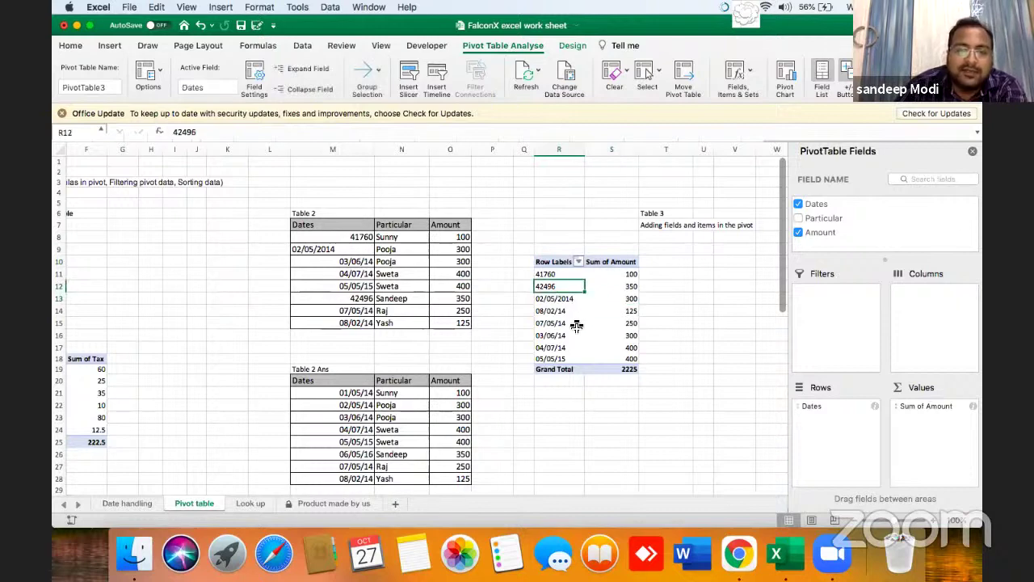
Step: Insert a pivot table from Table 2 Ans range M20:O28 at S23 of the existing worksheet, with Dates as rows and Amount as values
scroll(485, 392, down, 4)
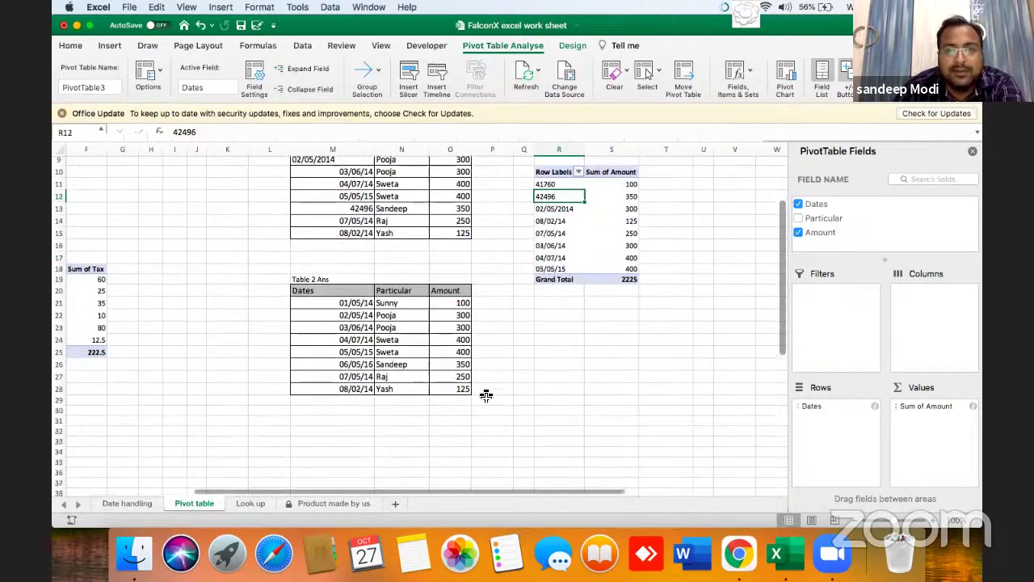
scroll(494, 381, up, 1)
drag(331, 307, 449, 404)
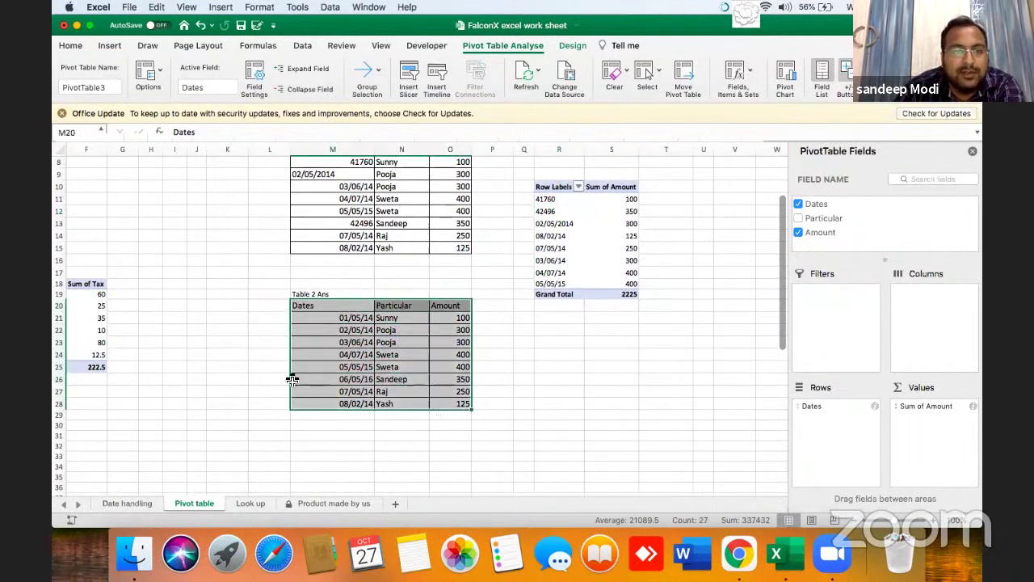
click(109, 46)
click(69, 77)
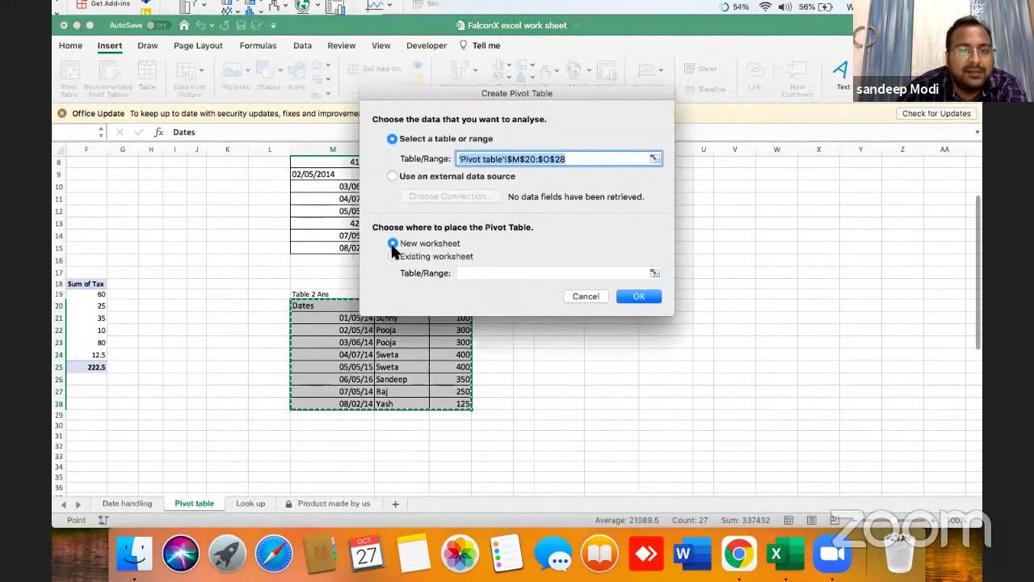
click(393, 256)
click(619, 342)
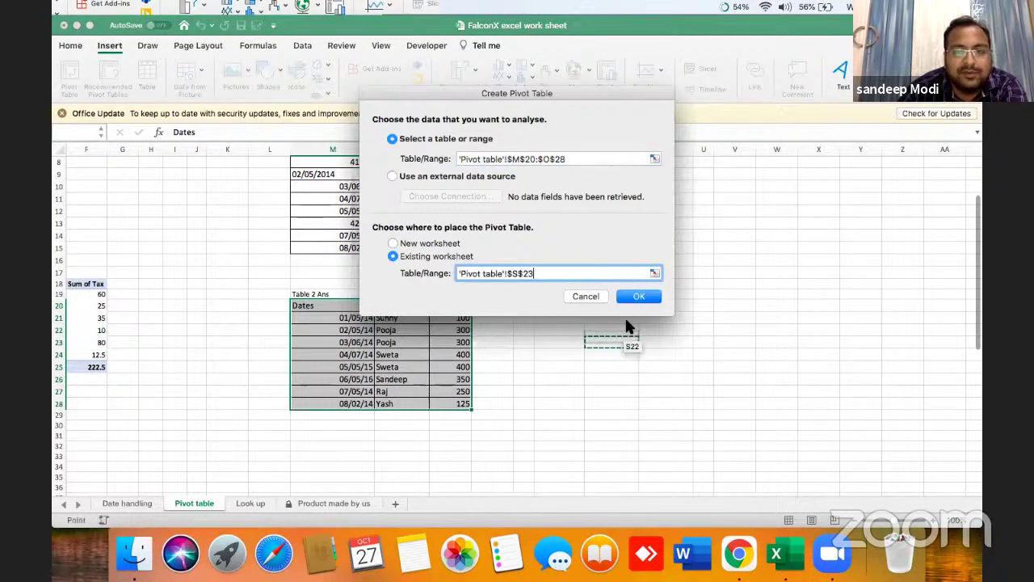
click(647, 296)
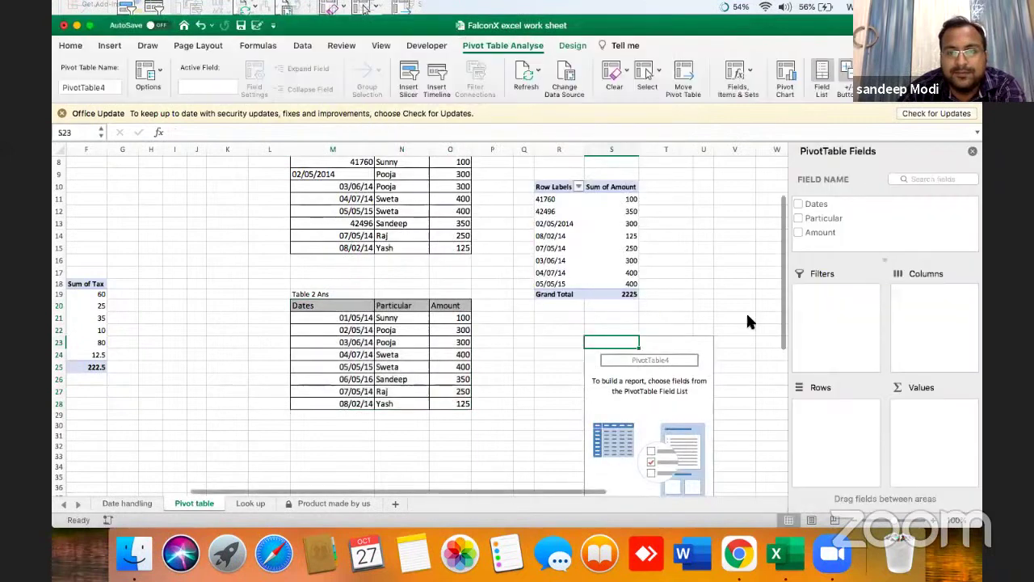
drag(828, 204, 845, 416)
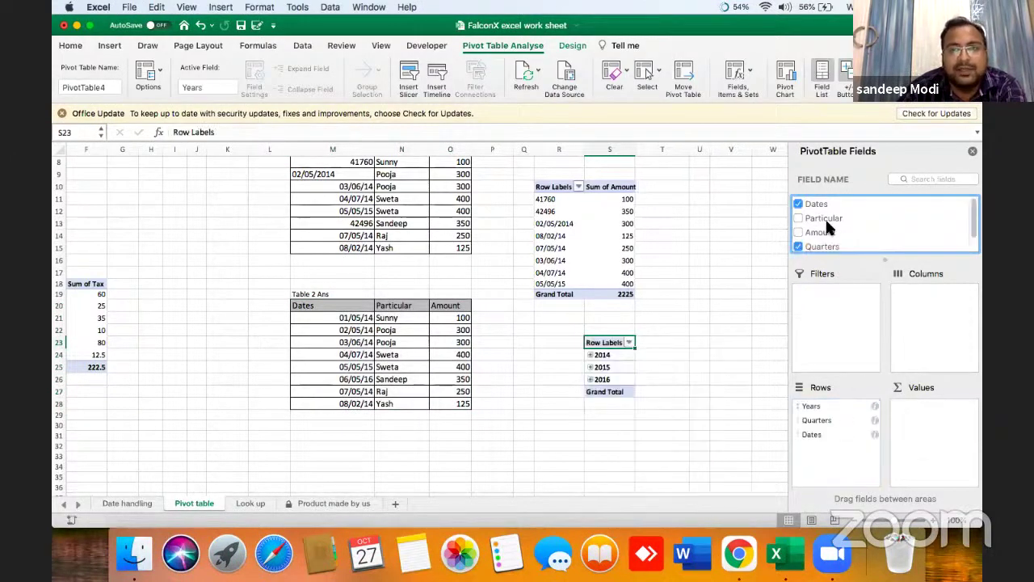
drag(829, 235, 936, 433)
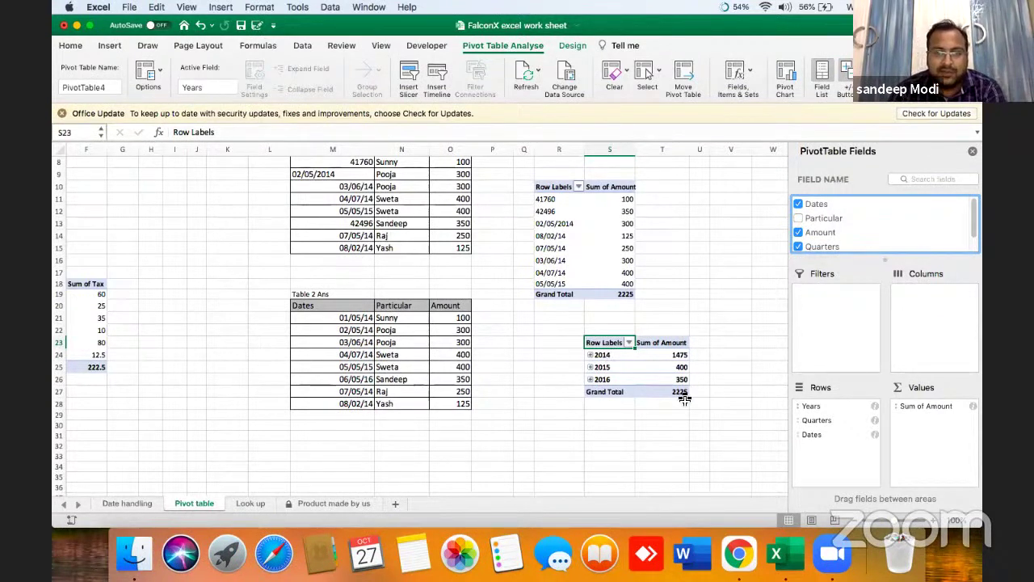
Step: Group the dates in the pivot table at S23 by Months, Quarters and Years
click(603, 367)
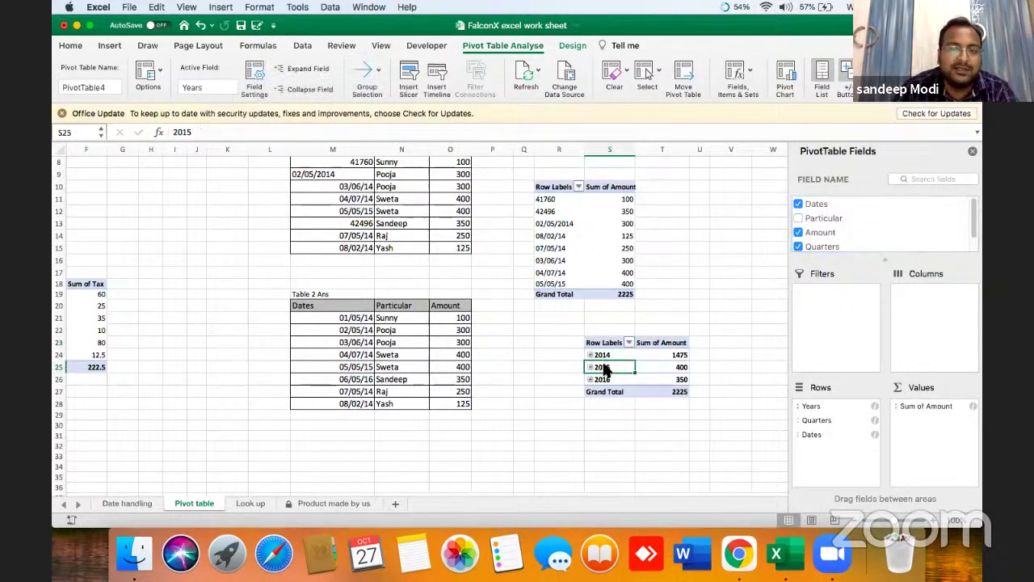
right_click(604, 367)
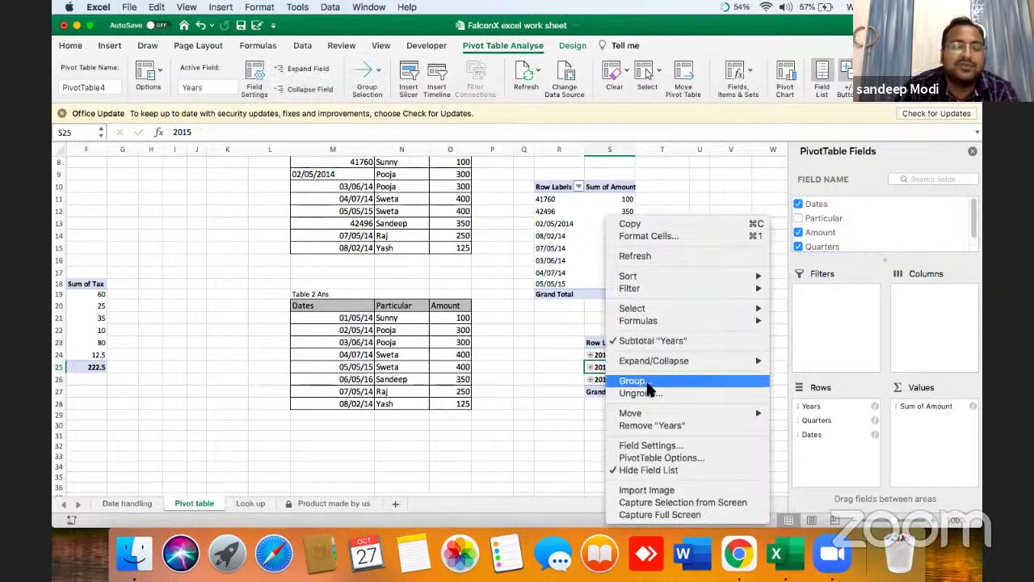
click(648, 381)
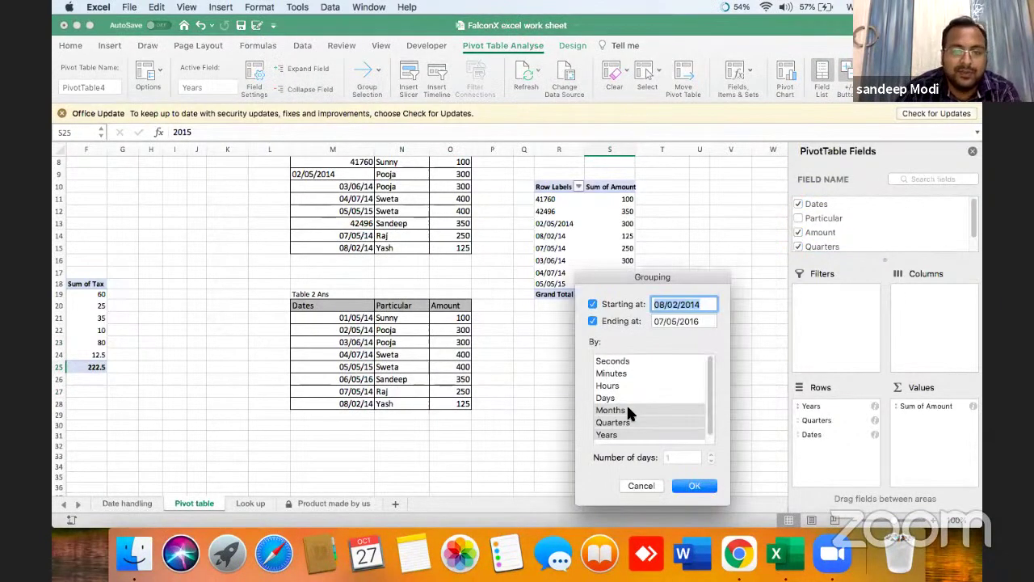
click(630, 422)
click(634, 412)
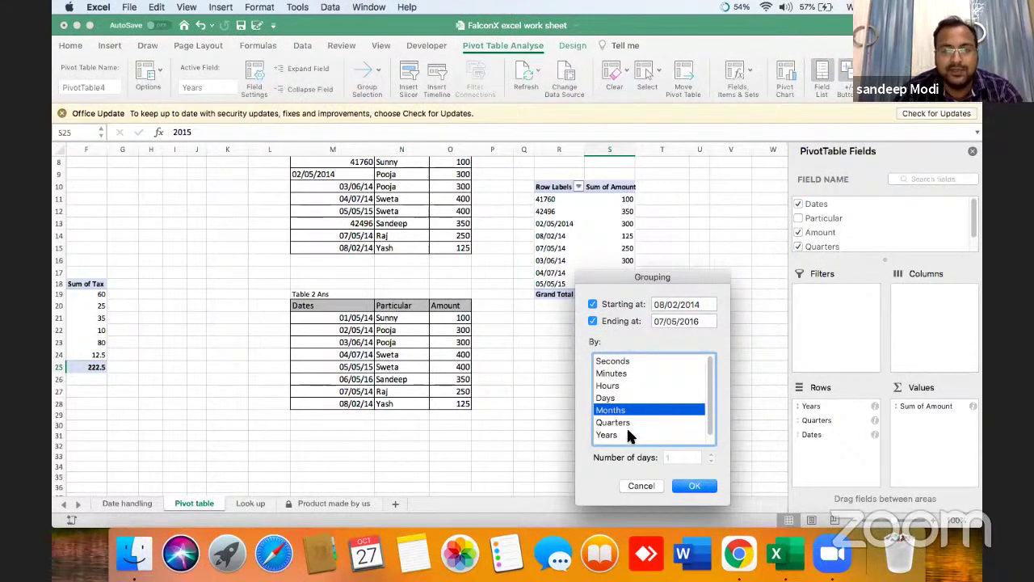
click(631, 434)
shift+click(615, 412)
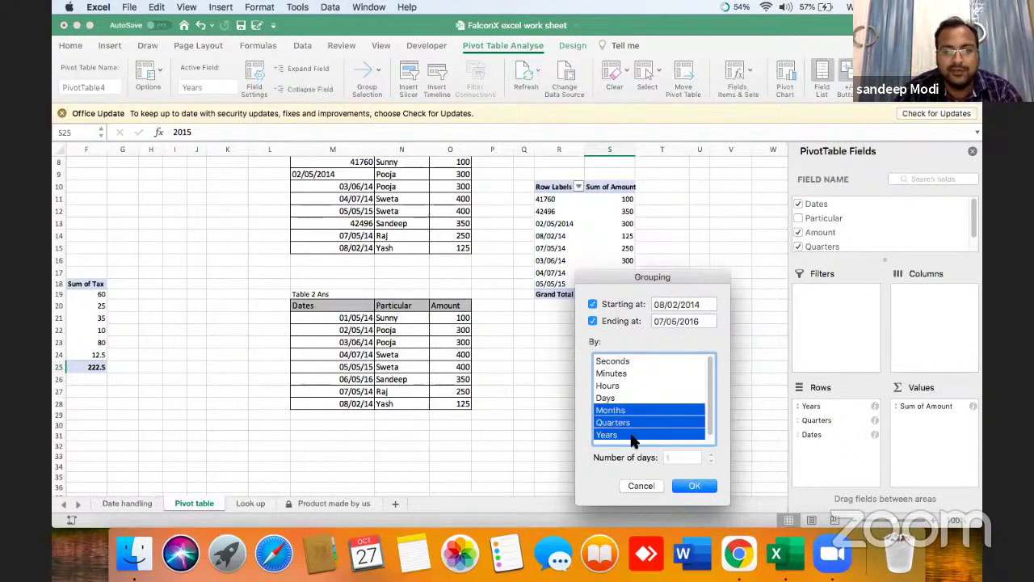
click(693, 484)
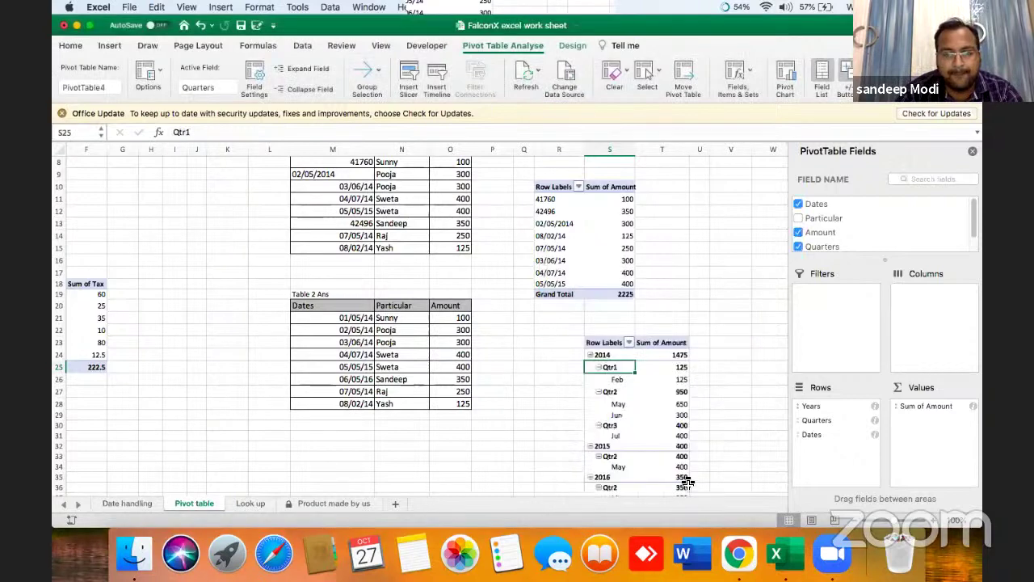
scroll(635, 413, down, 5)
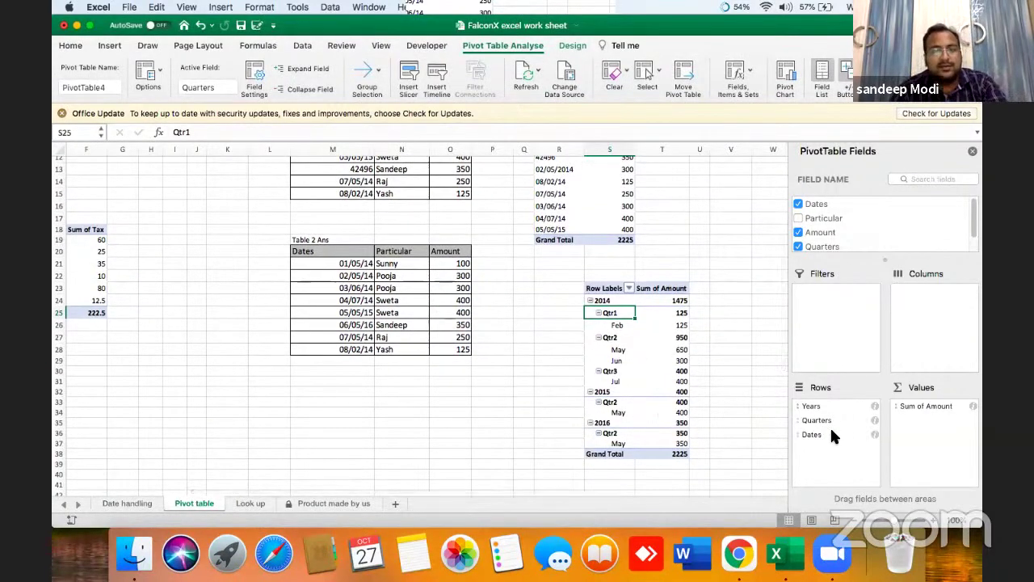
Step: Hide the pivot field list and switch the grouped pivot table to the Classic Pivot Table layout
click(972, 151)
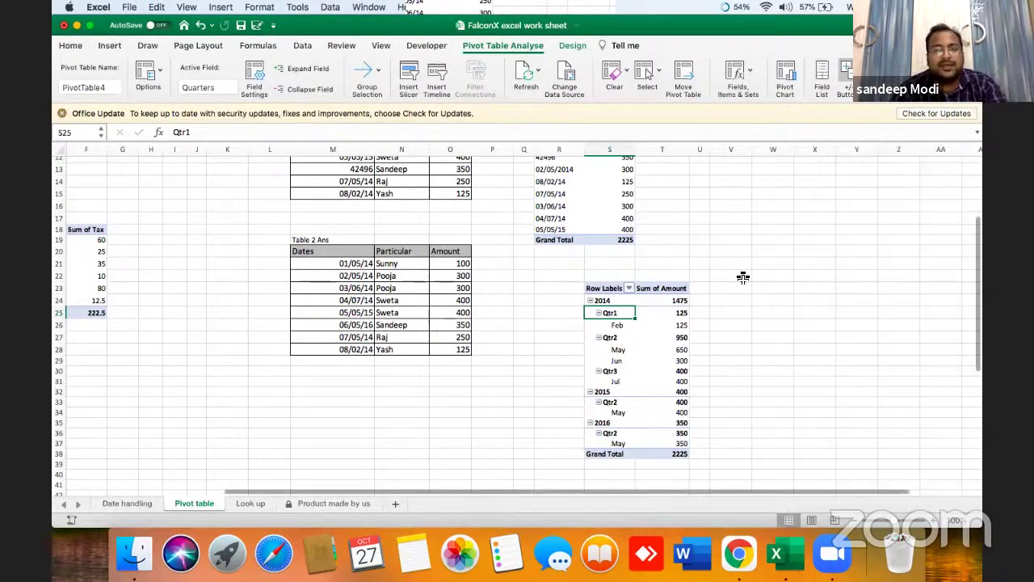
right_click(611, 315)
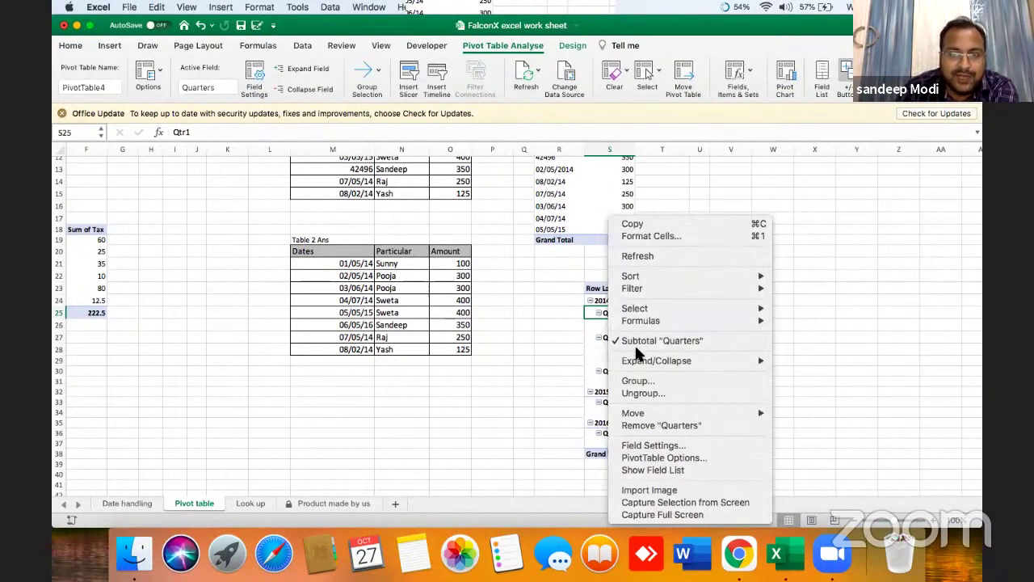
click(658, 458)
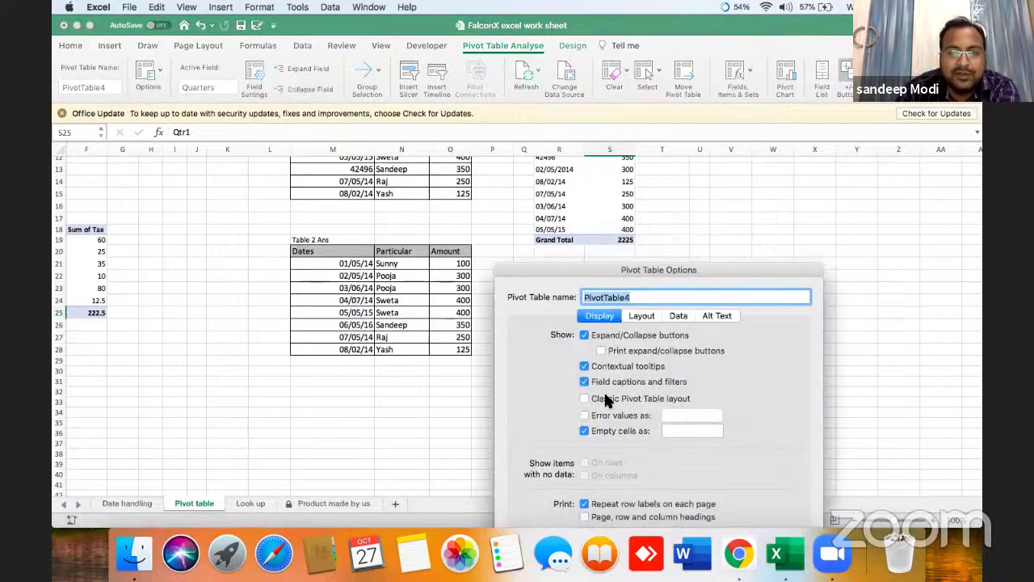
drag(654, 277, 676, 114)
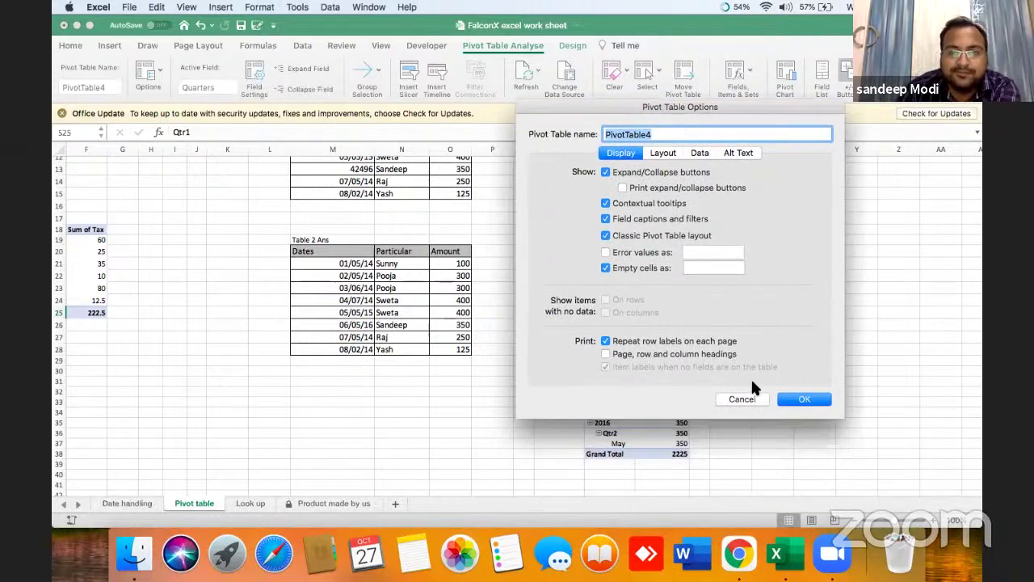
click(800, 399)
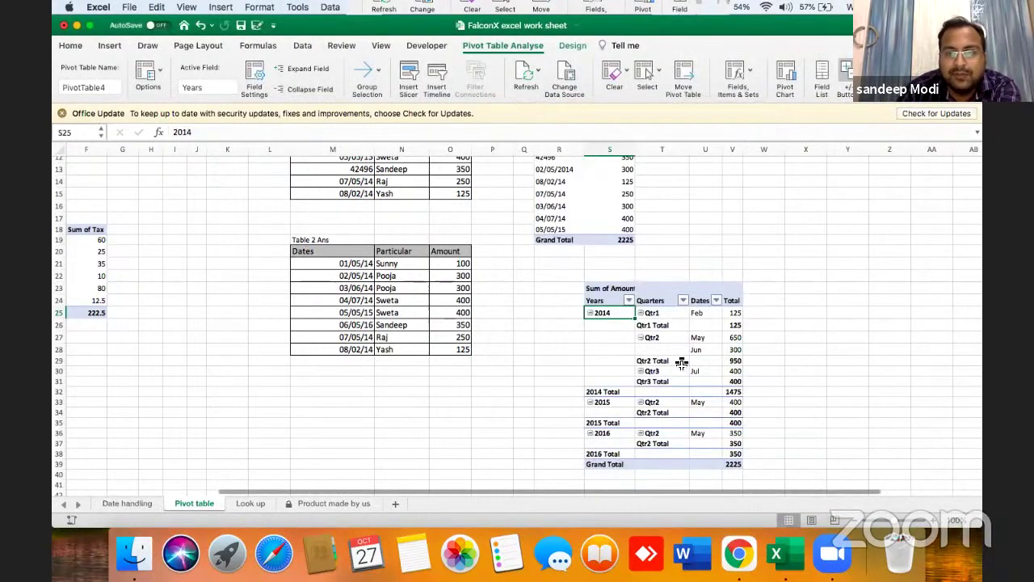
Step: Review the display options of the grouped pivot table, including the classic layout setting, and look over its quarter rows
right_click(640, 334)
mouse_move(699, 418)
click(697, 457)
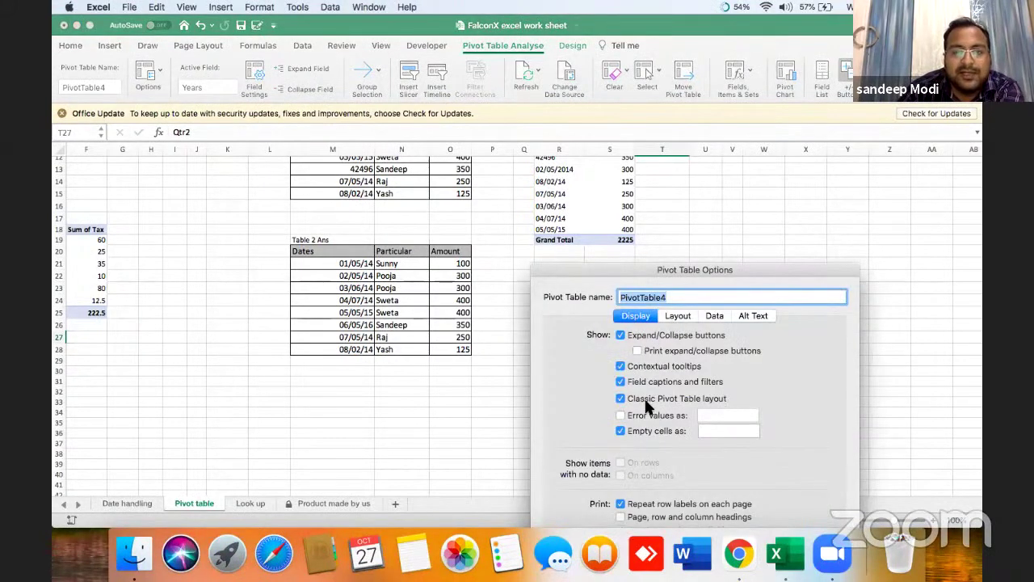
drag(692, 266, 539, 119)
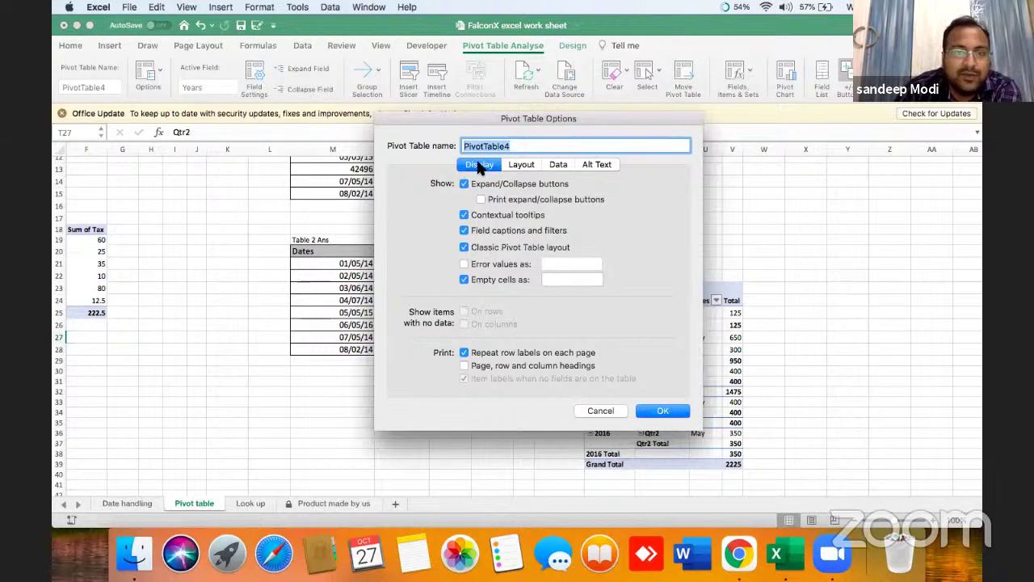
click(660, 410)
click(662, 349)
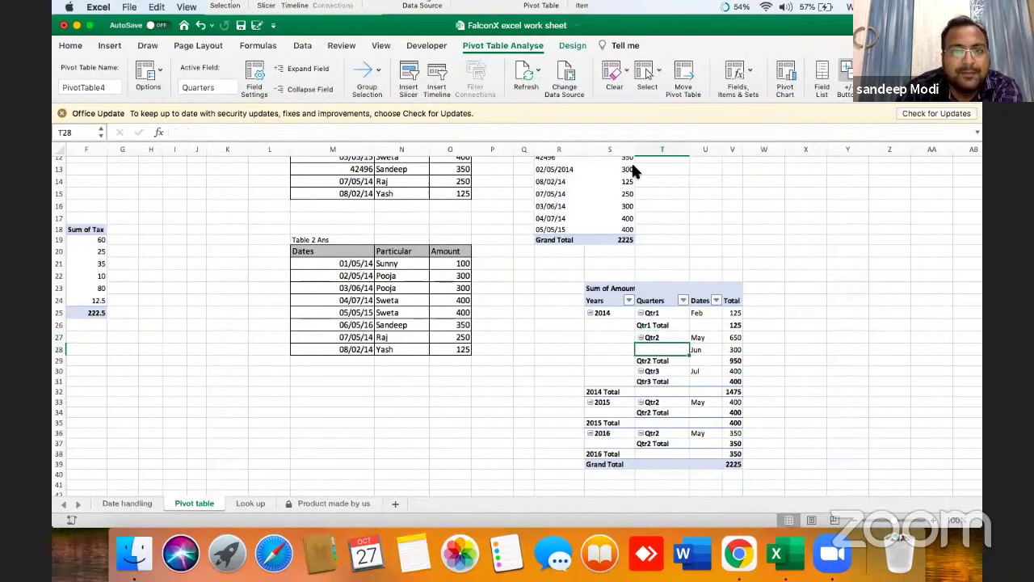
click(596, 221)
click(637, 381)
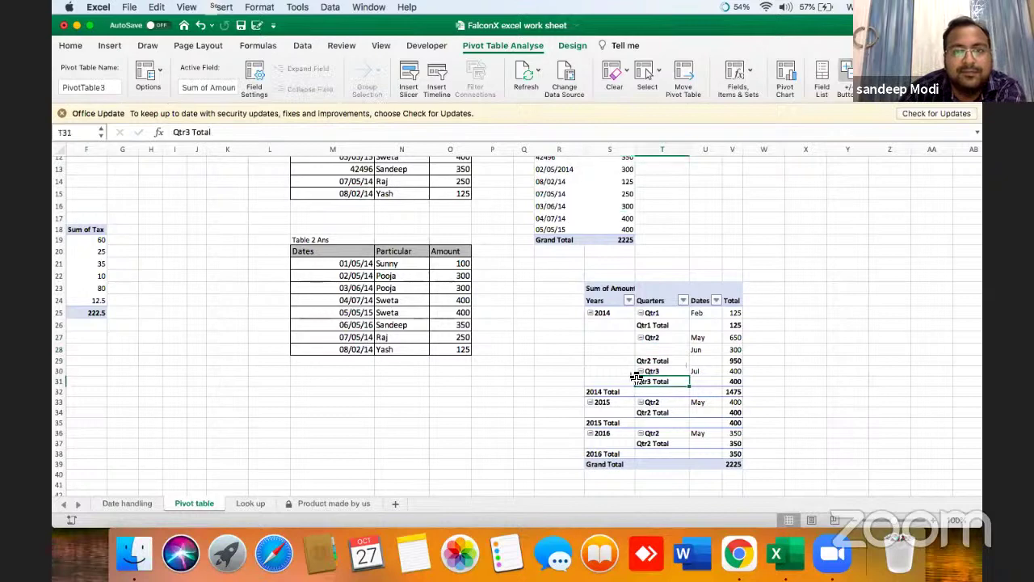
Step: Remove the subtotals from the grouped pivot table and turn its grand totals off for rows and columns
drag(836, 36, 841, 68)
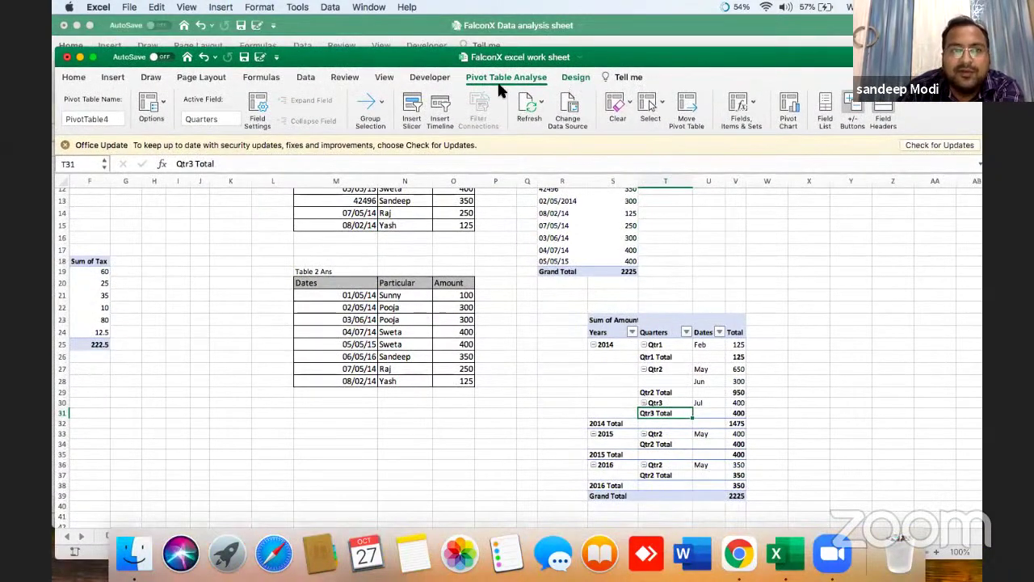
click(578, 77)
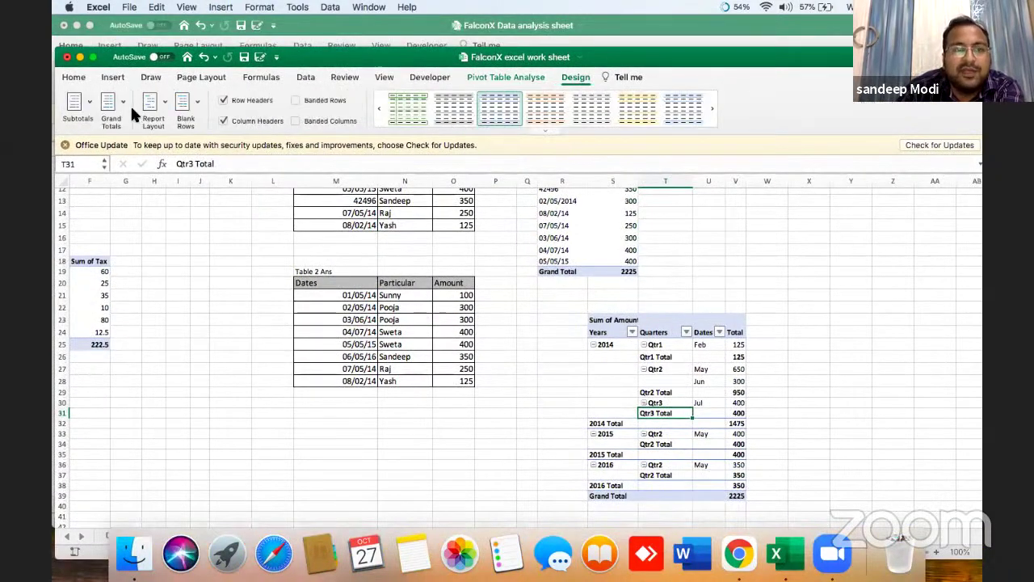
click(80, 103)
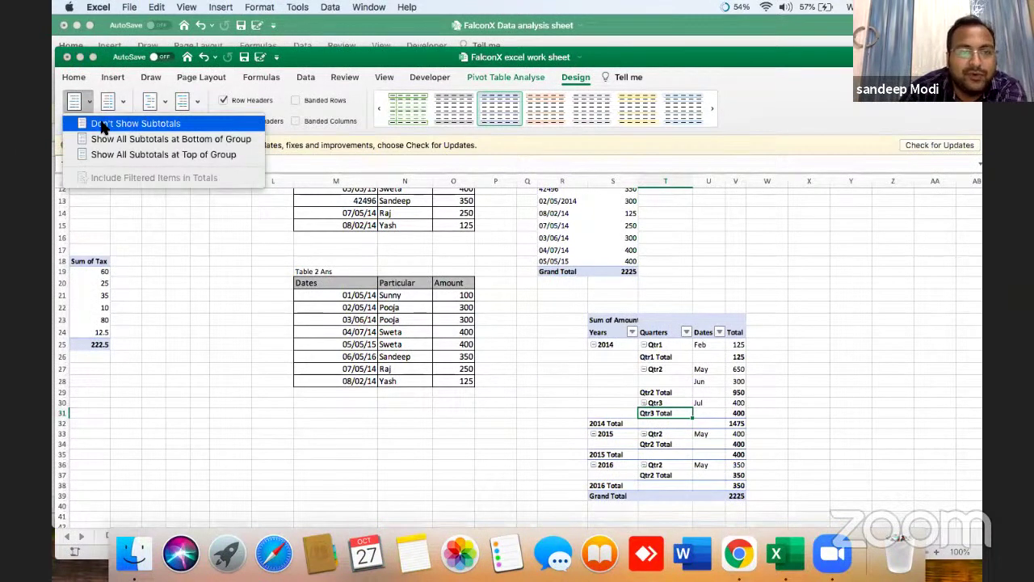
click(102, 125)
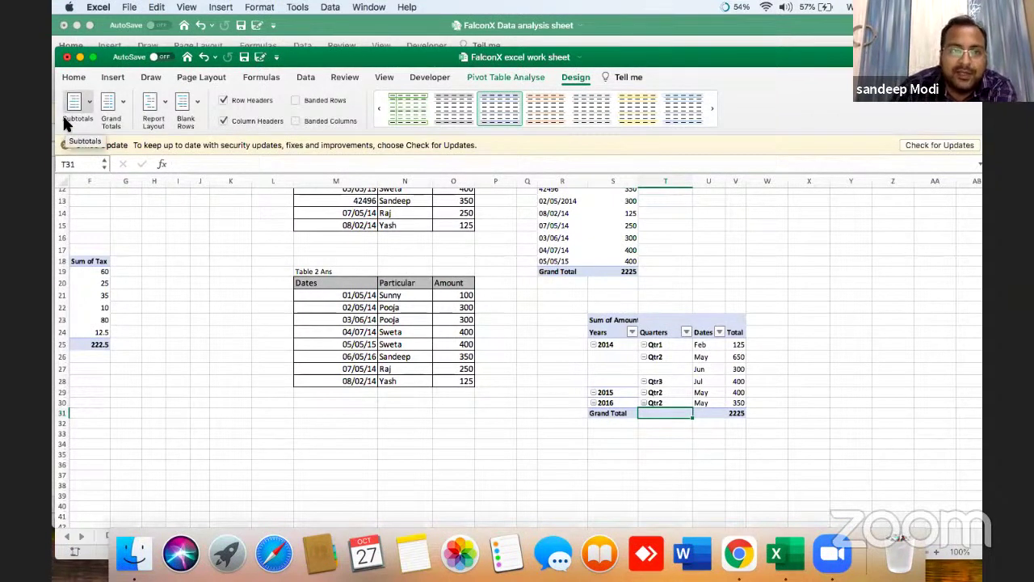
click(119, 100)
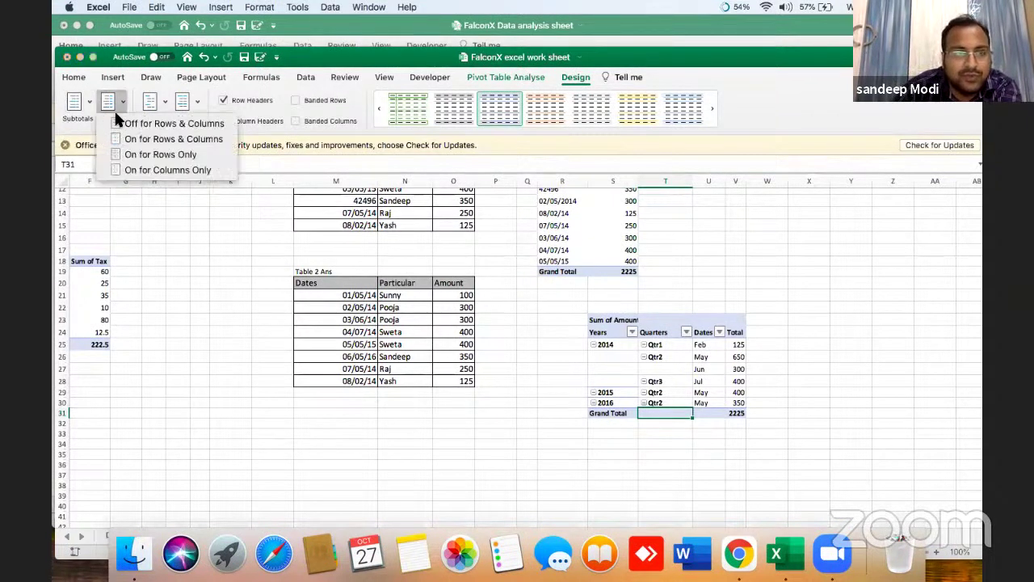
click(125, 123)
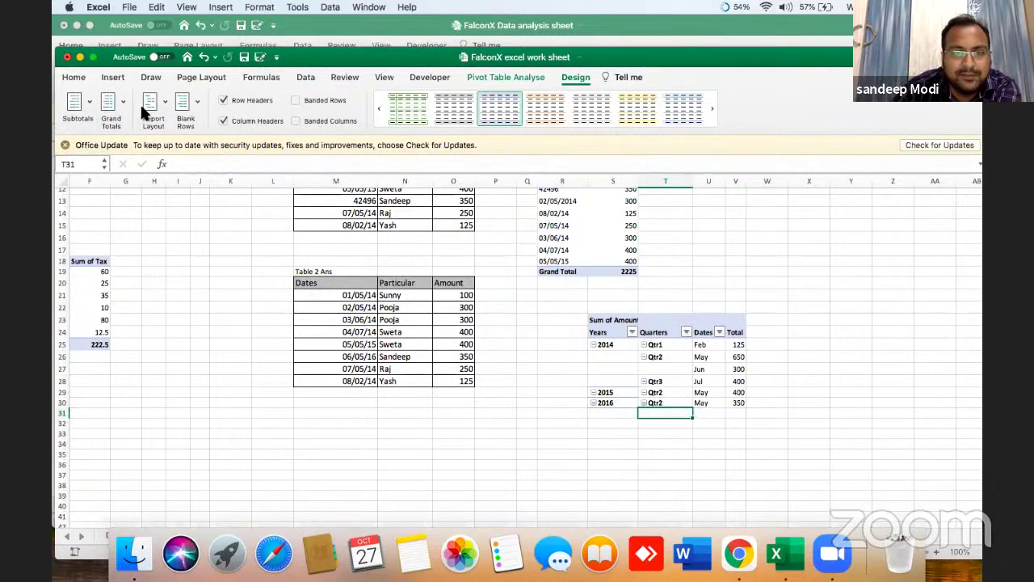
Step: Set the grouped pivot table's report layout to repeat all item labels
click(658, 357)
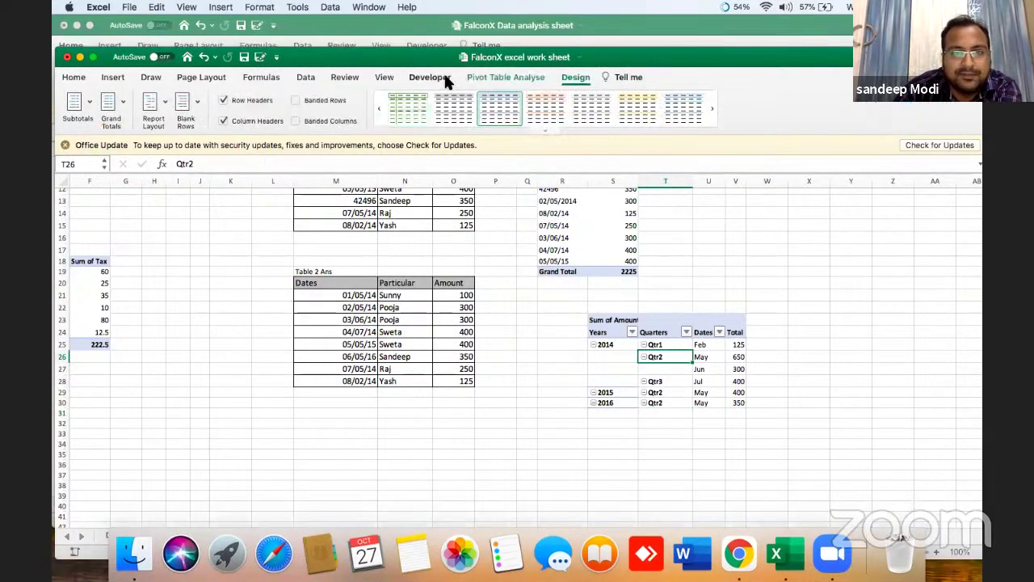
click(121, 103)
click(156, 97)
click(163, 96)
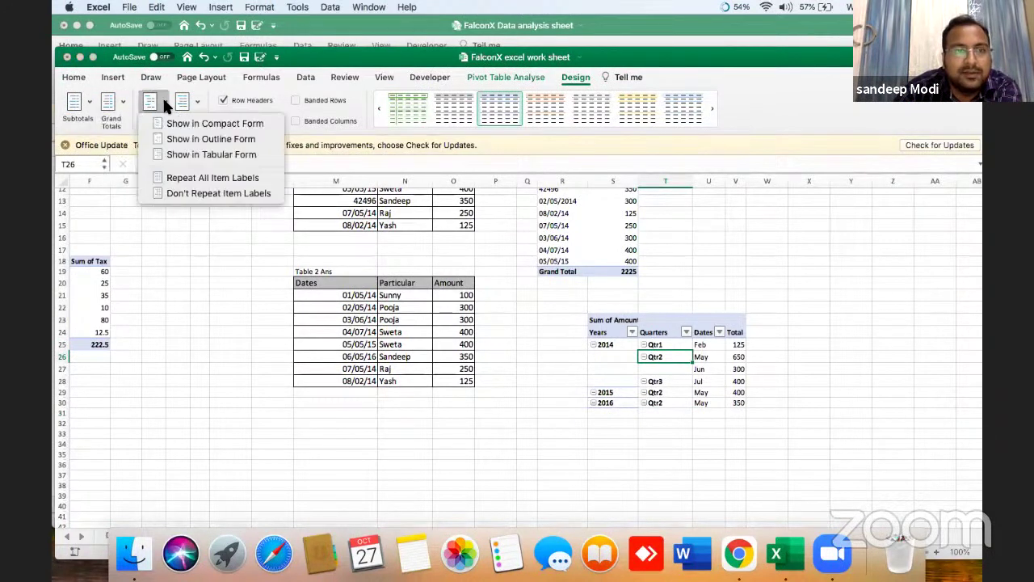
click(186, 180)
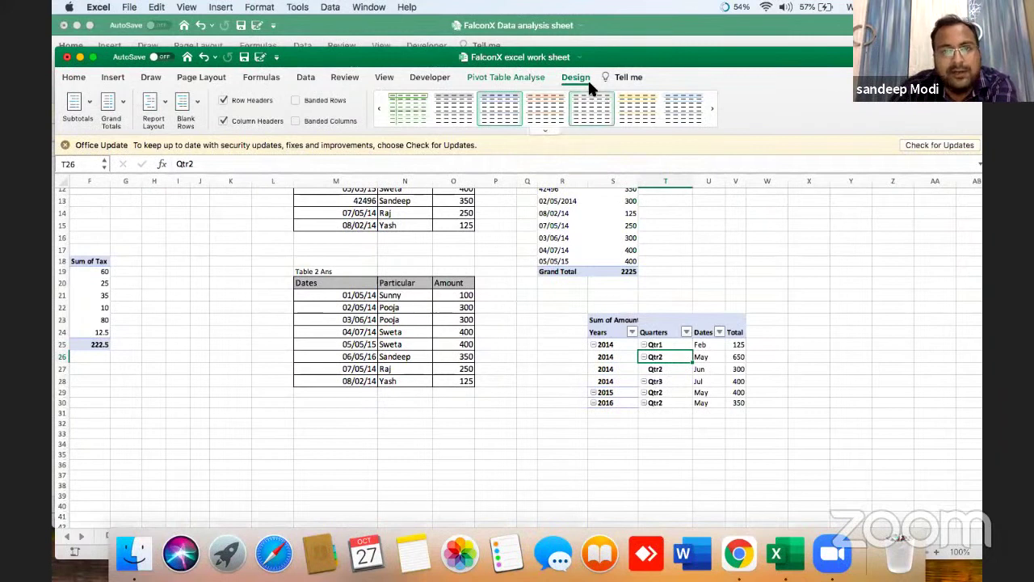
Step: Stop repeating the item labels in the grouped pivot table and turn the repetition of all item labels back on
click(79, 105)
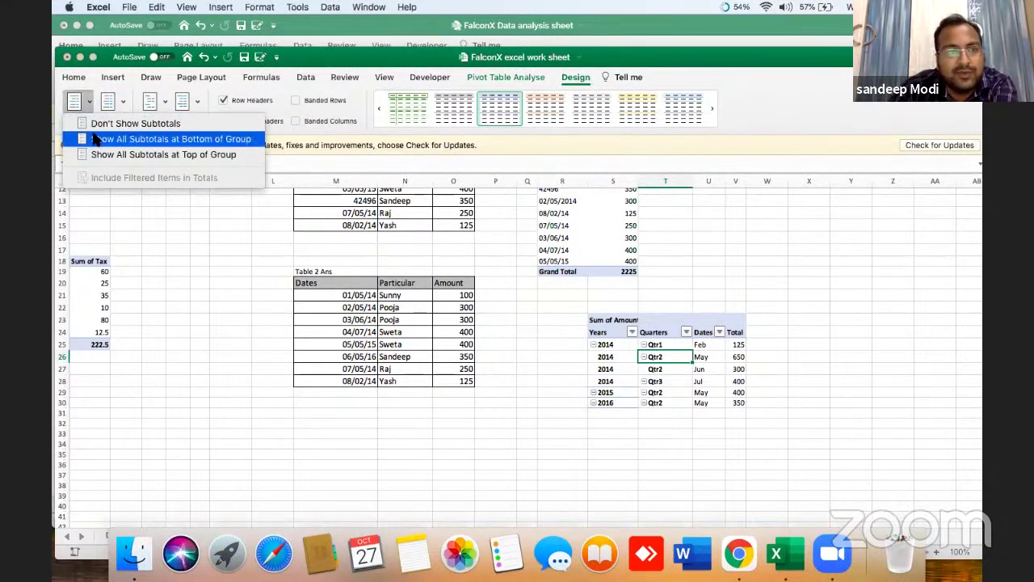
click(117, 96)
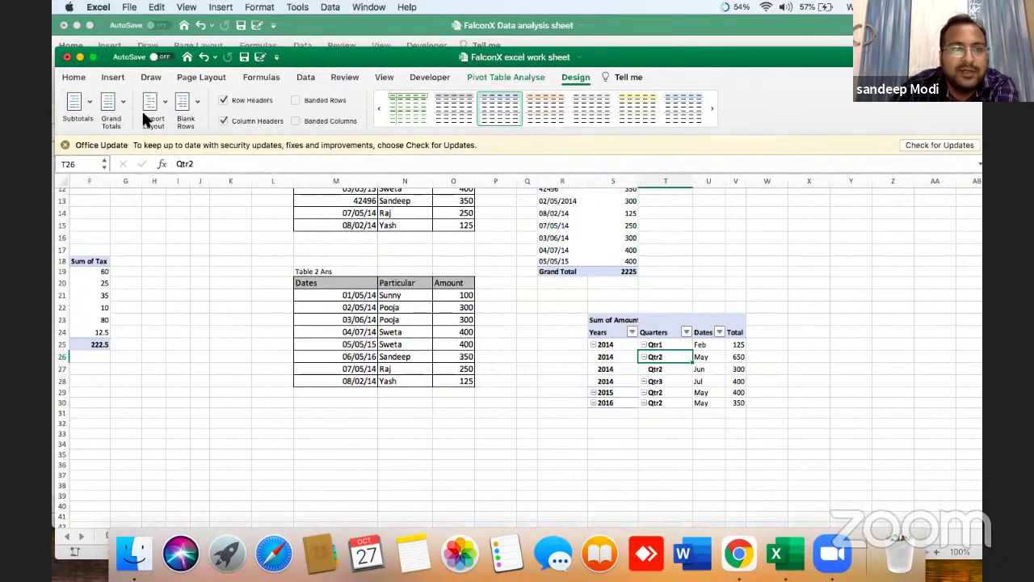
click(159, 100)
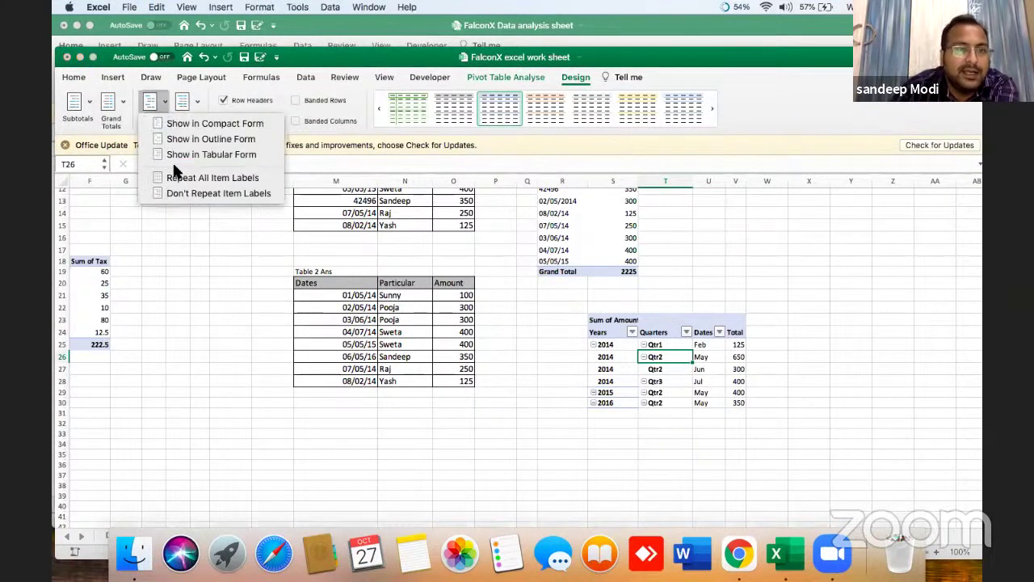
click(257, 194)
click(158, 114)
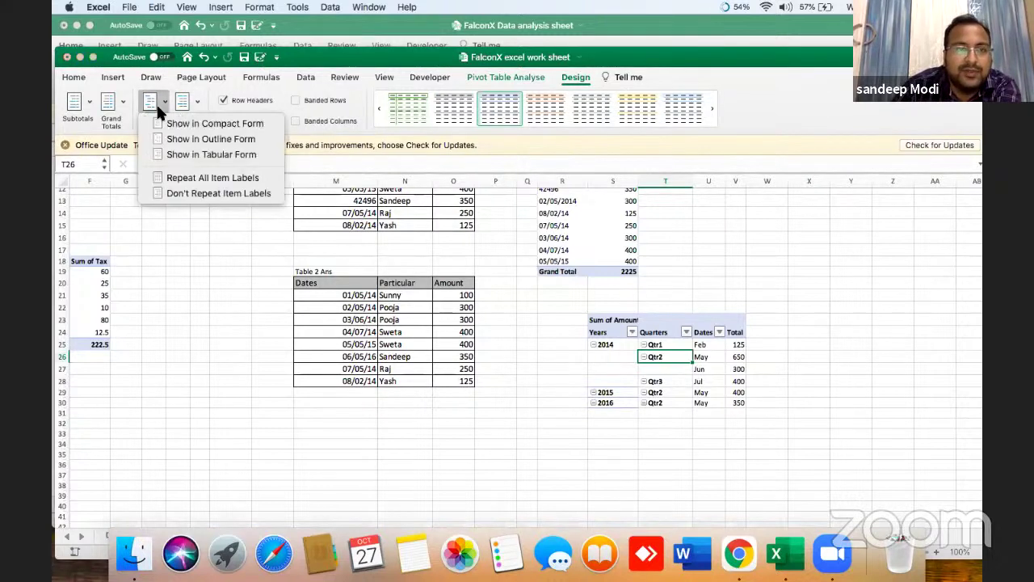
click(181, 174)
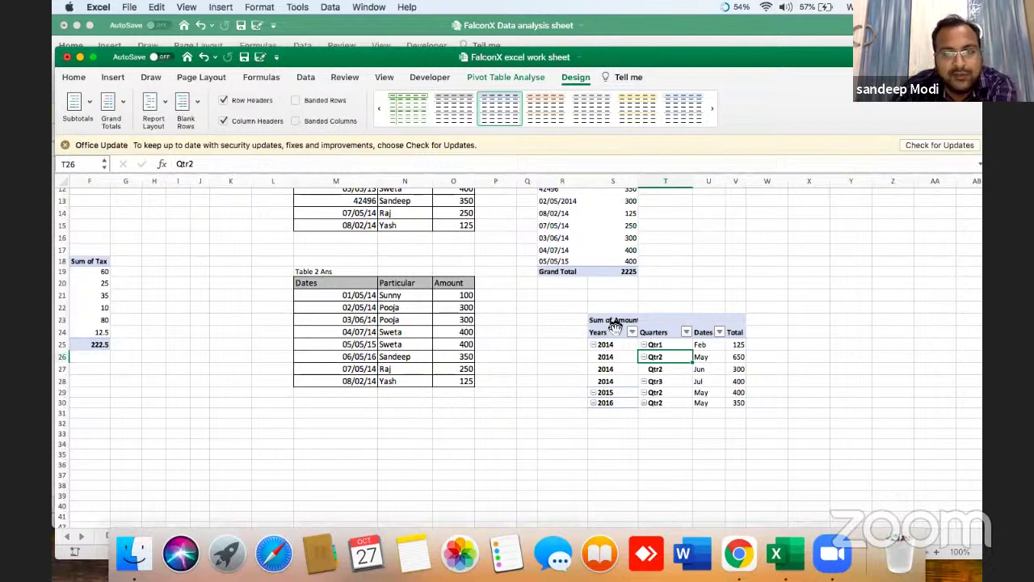
Step: Select a value in the grouped pivot table's Total column and show the pivot field list
click(628, 353)
key(Right)
key(Right)
key(Right)
key(Right)
key(Right)
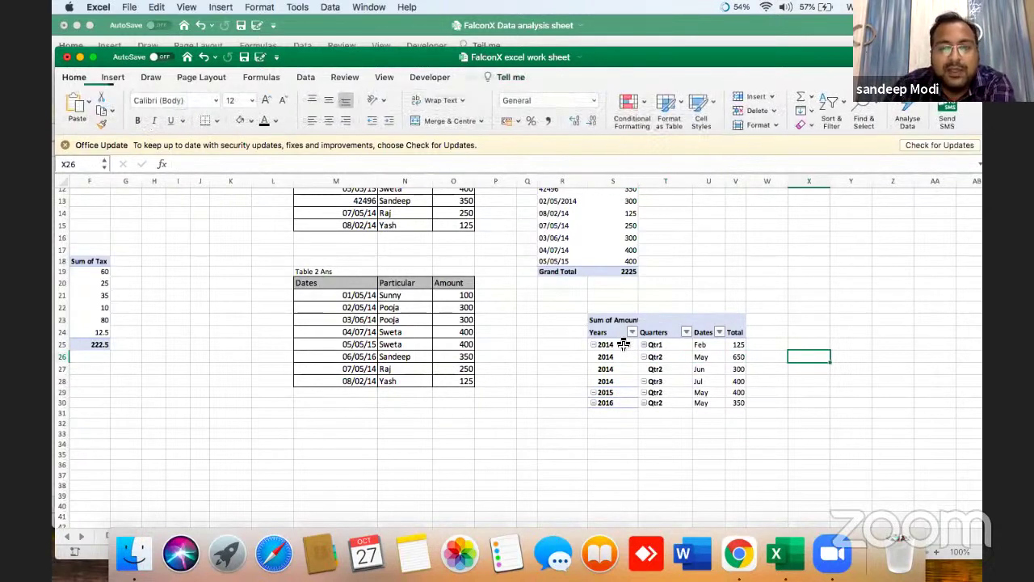
key(Left)
key(Left)
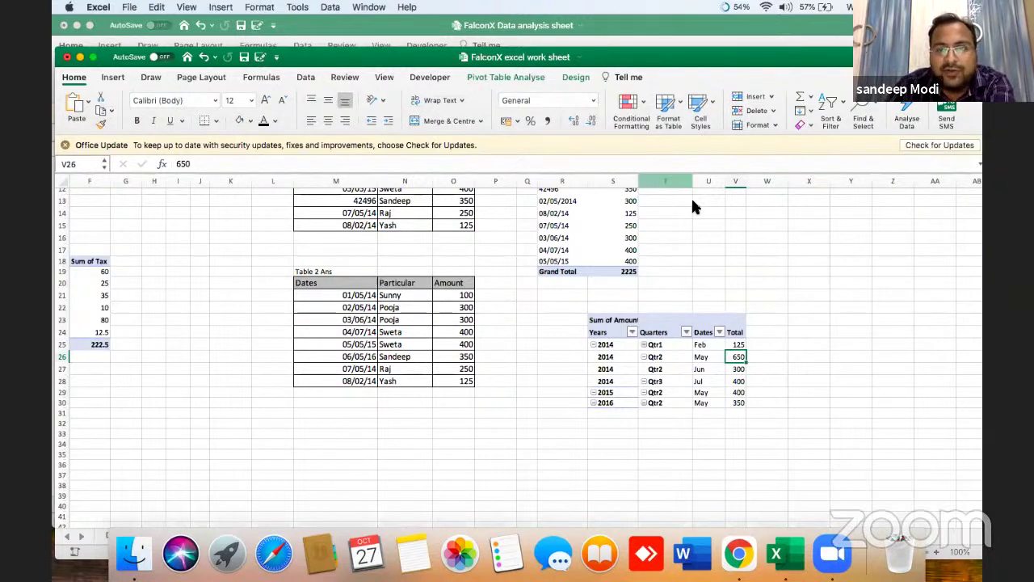
click(531, 77)
click(825, 109)
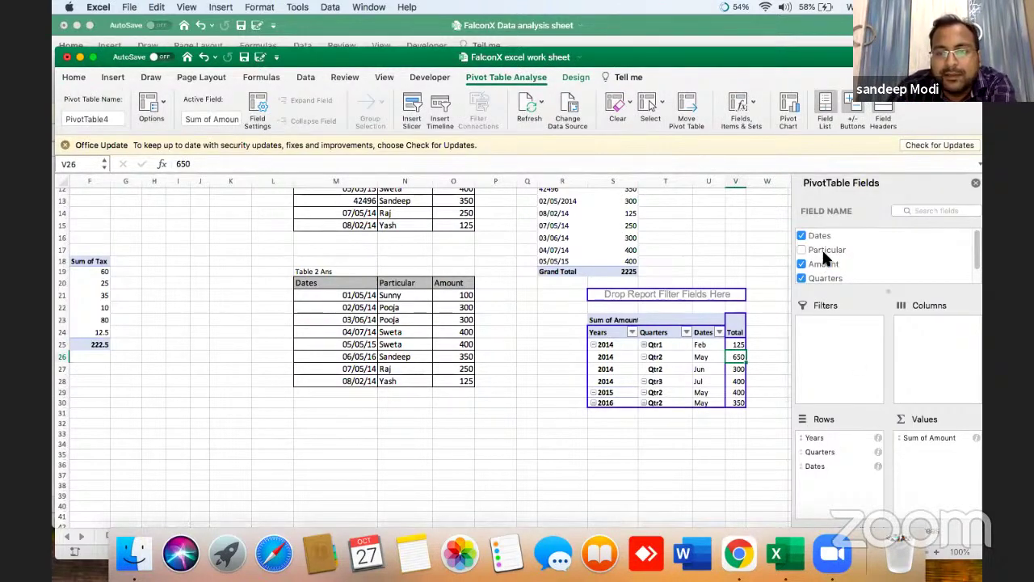
Step: Add the Amount field to the grouped pivot table's values a second time and bring the new column into view
drag(833, 263, 935, 455)
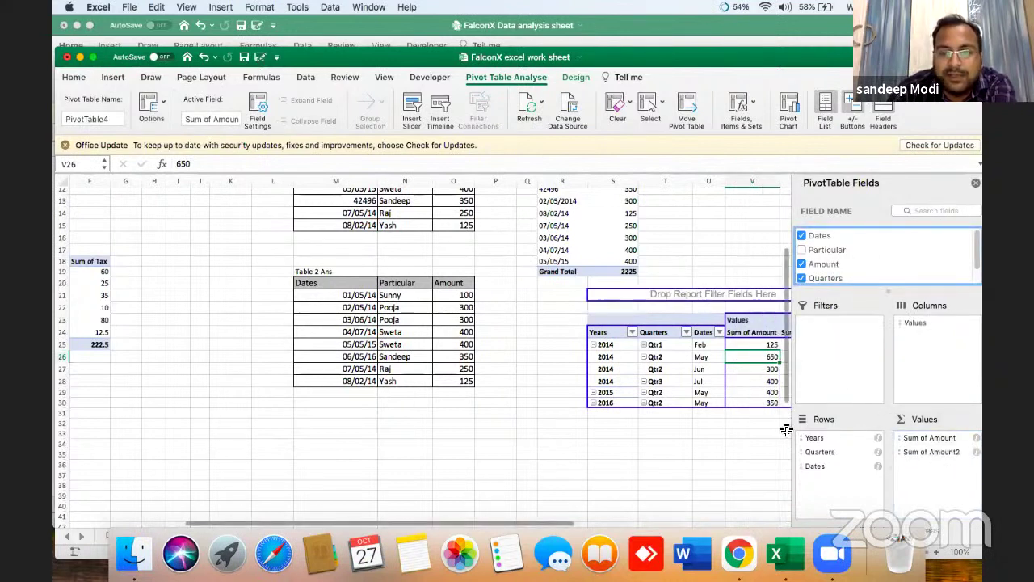
click(723, 432)
key(Right)
key(Right)
key(Right)
key(Right)
key(Right)
key(Right)
key(Right)
key(Right)
click(631, 374)
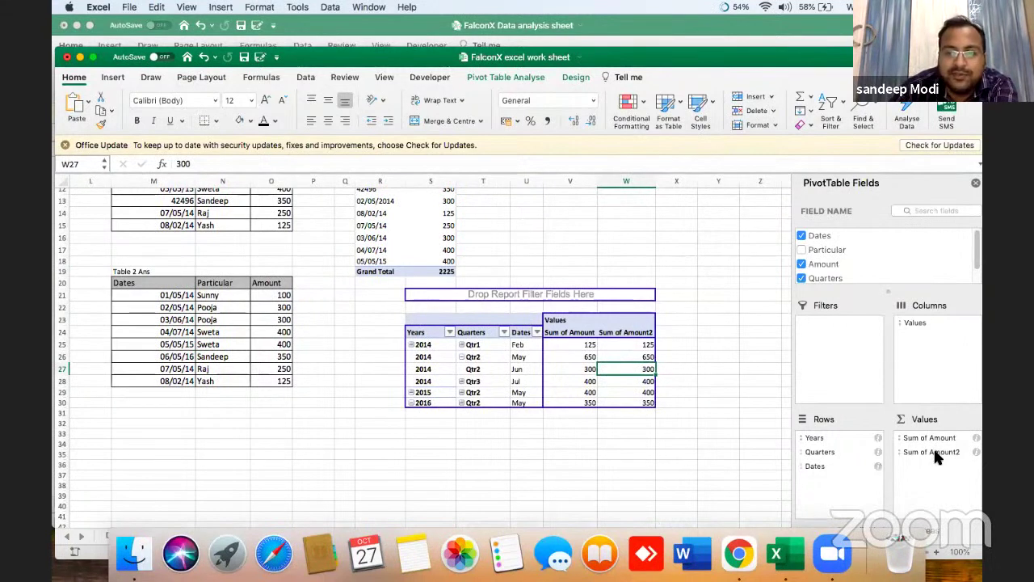
Step: Summarise the second Amount value field by Count
click(935, 453)
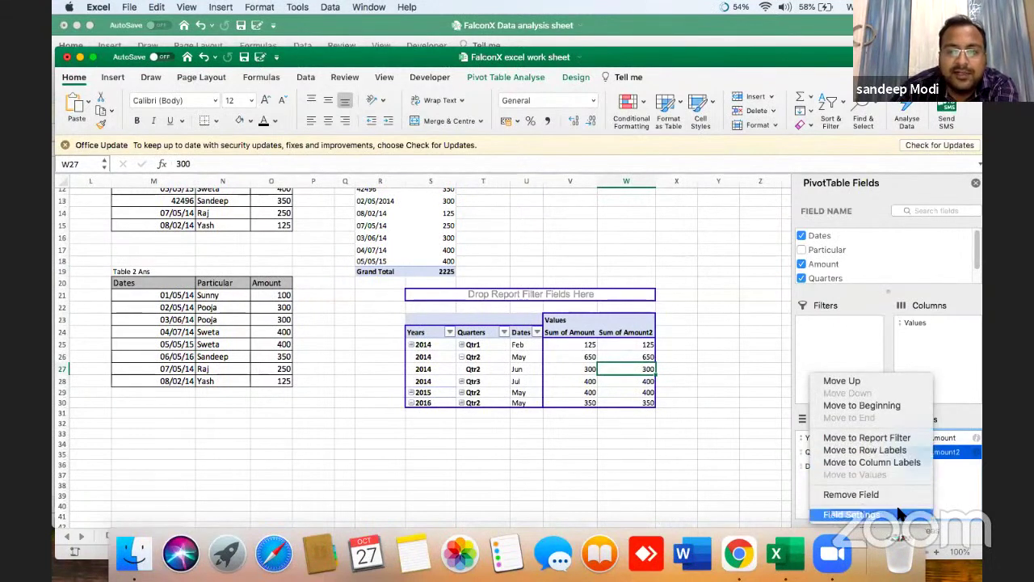
click(898, 512)
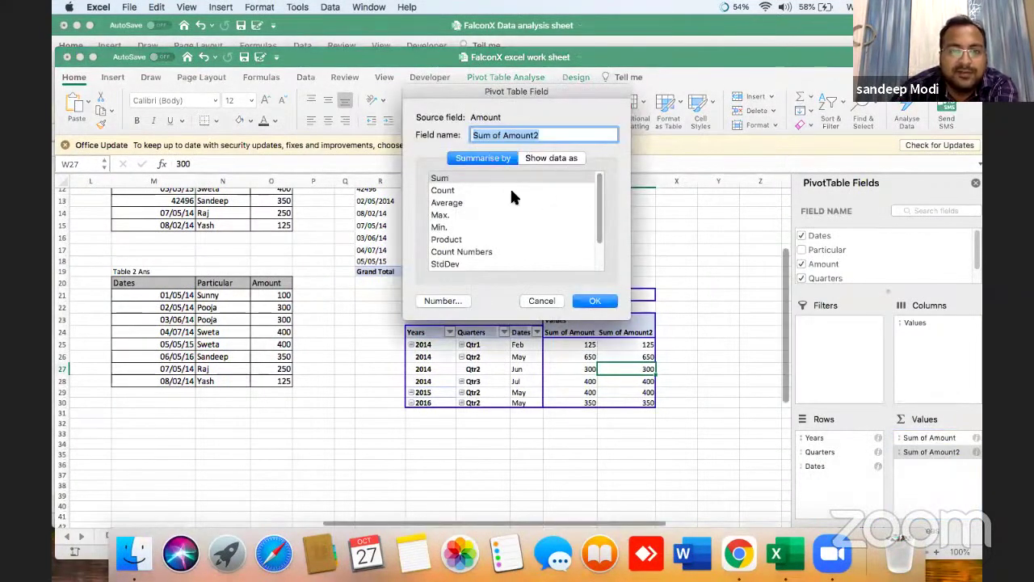
click(443, 190)
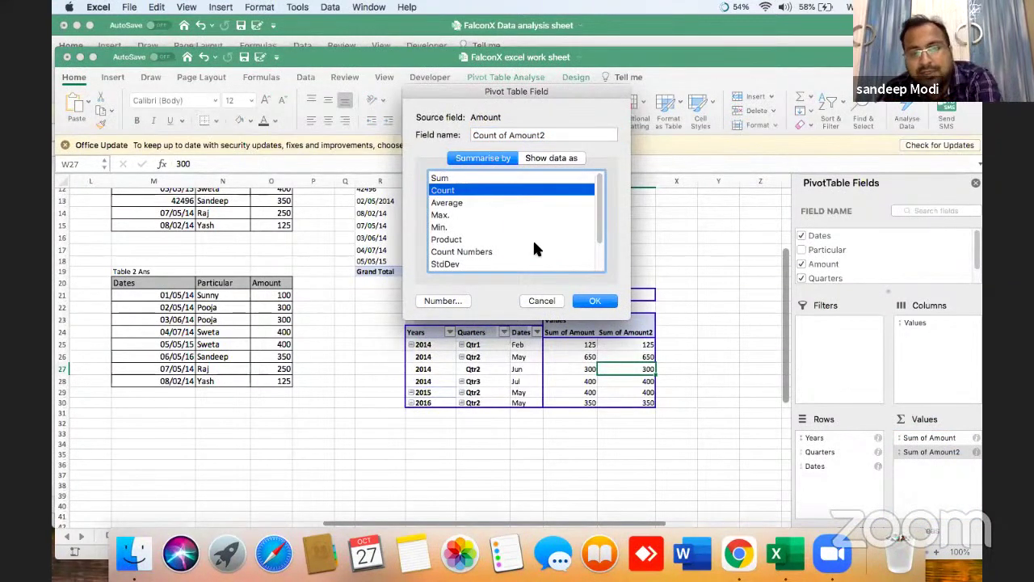
click(589, 301)
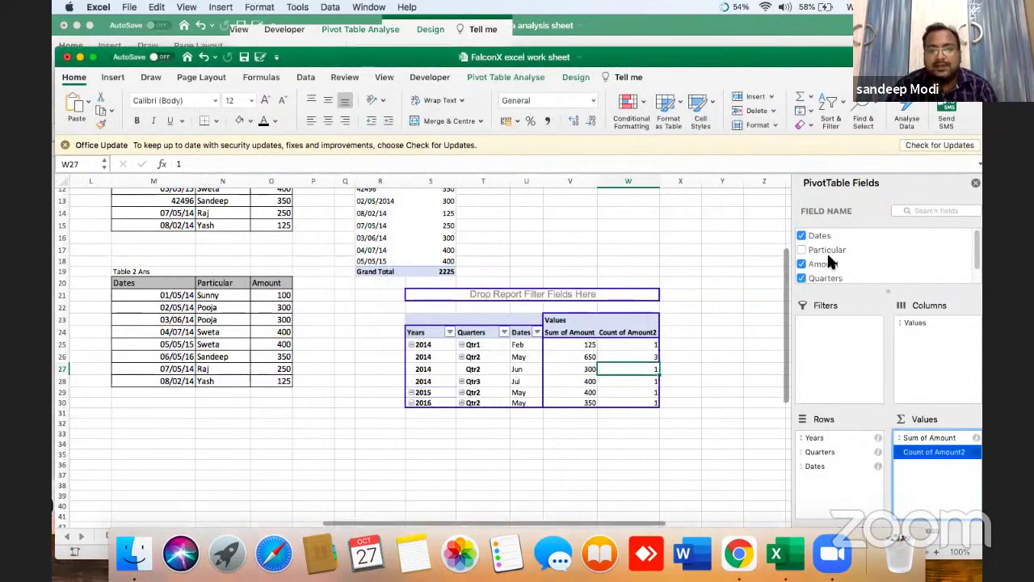
Step: Add Amount to the values a third time and show its data as % of Column Total
drag(830, 269, 943, 464)
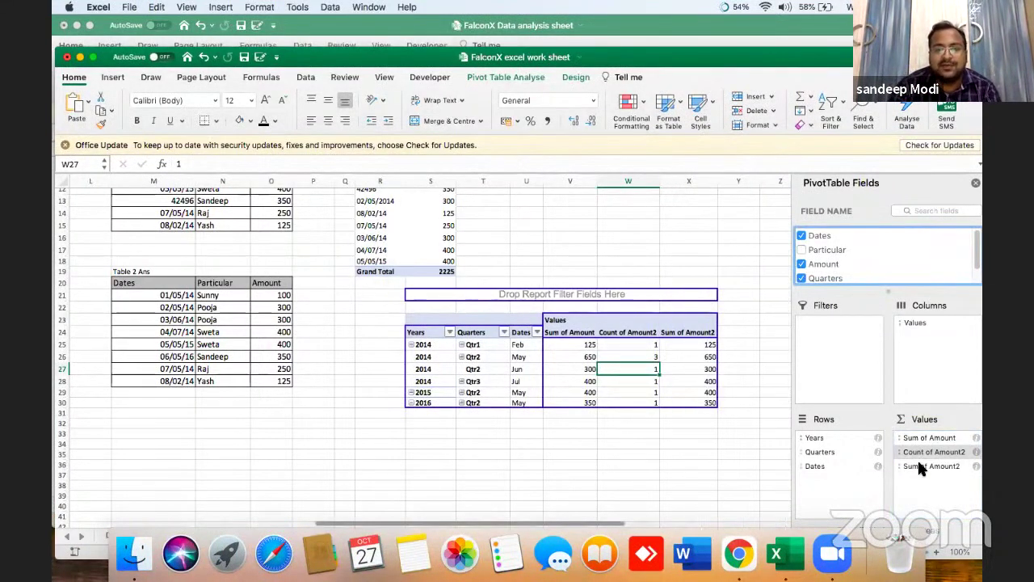
right_click(935, 467)
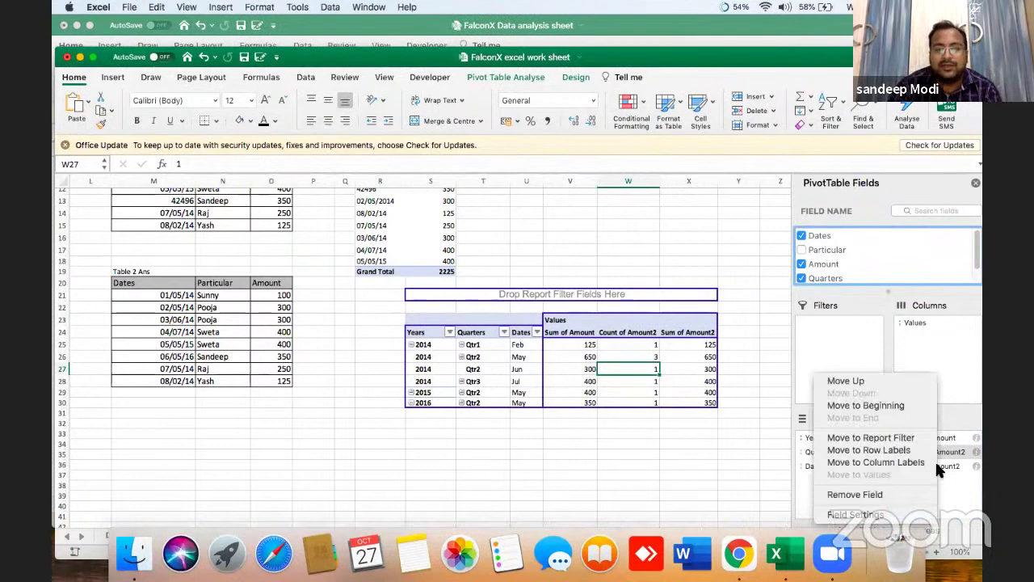
click(904, 514)
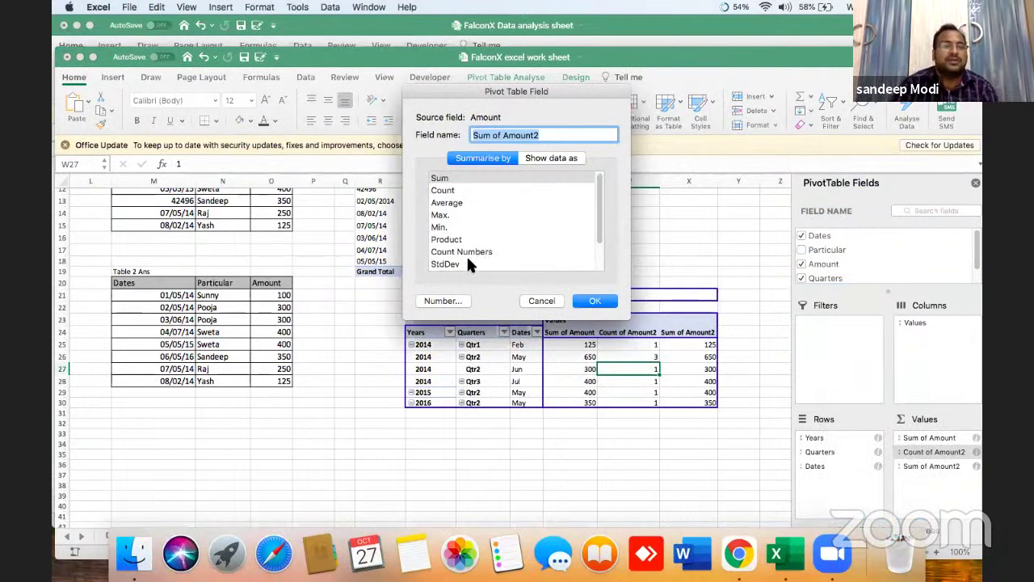
click(554, 159)
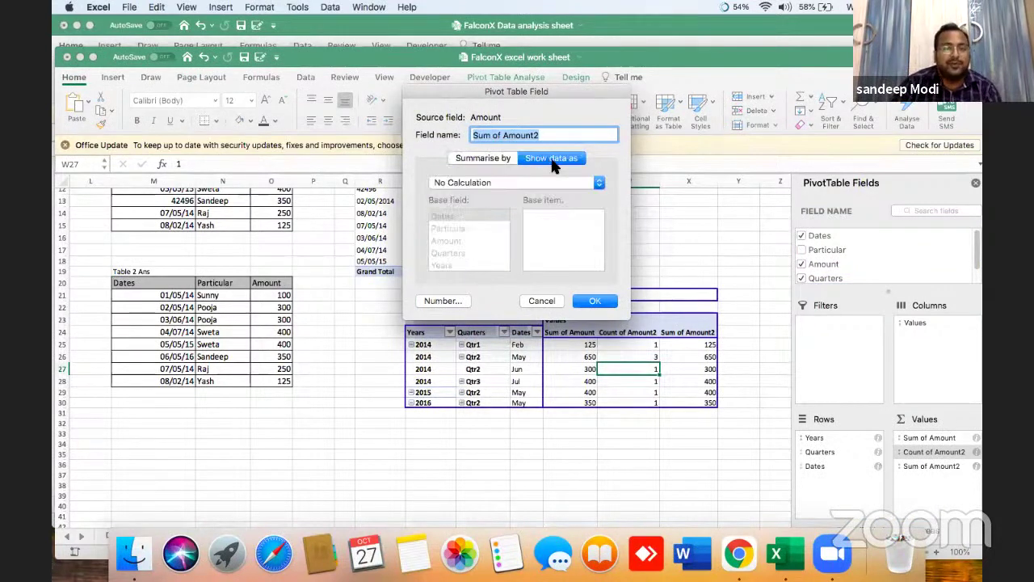
click(526, 184)
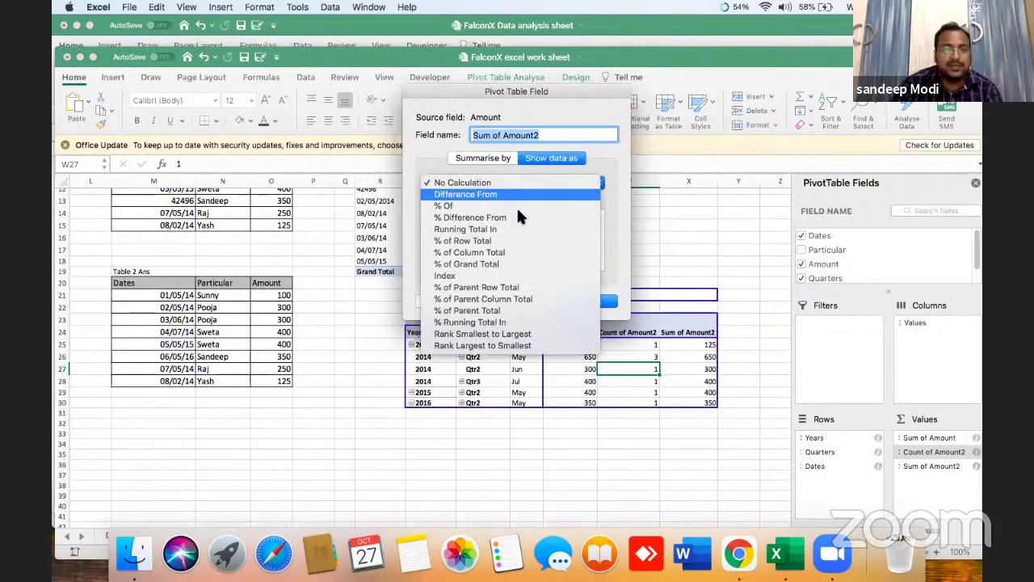
scroll(529, 260, down, 1)
click(529, 255)
click(590, 303)
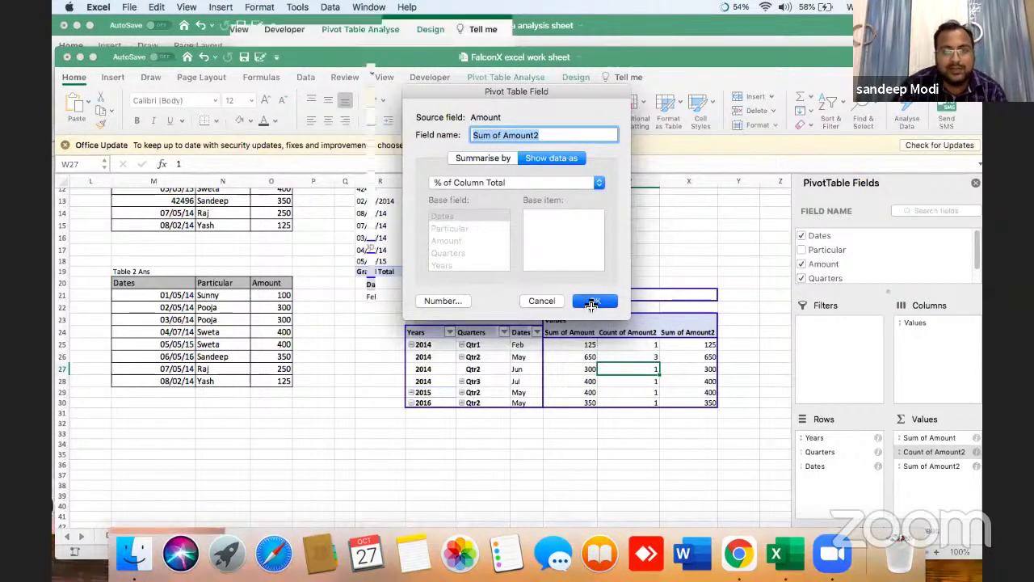
Step: Sort the pivot table from largest to smallest by the percentage column and by the Sum of Amount column
click(707, 360)
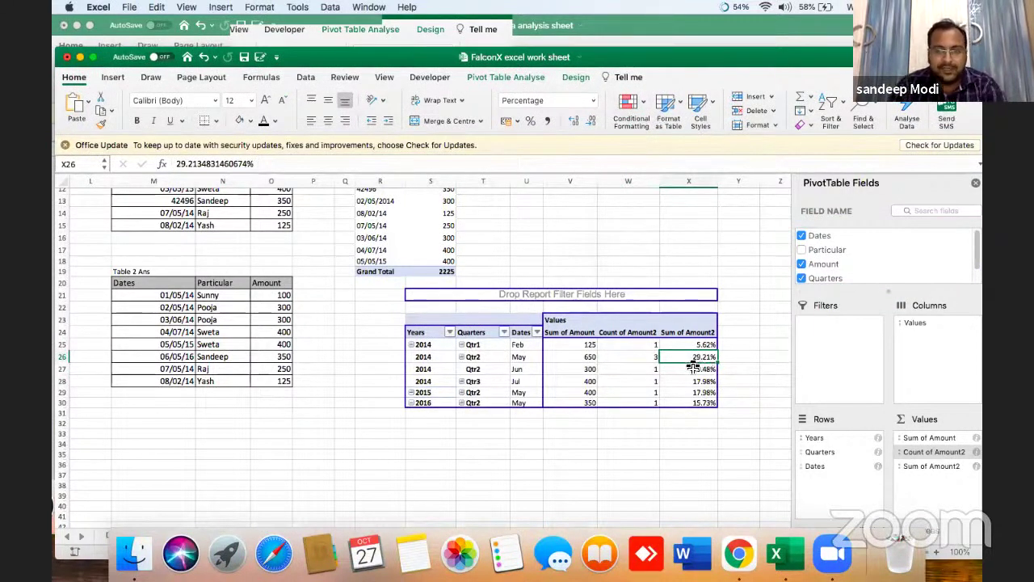
right_click(688, 358)
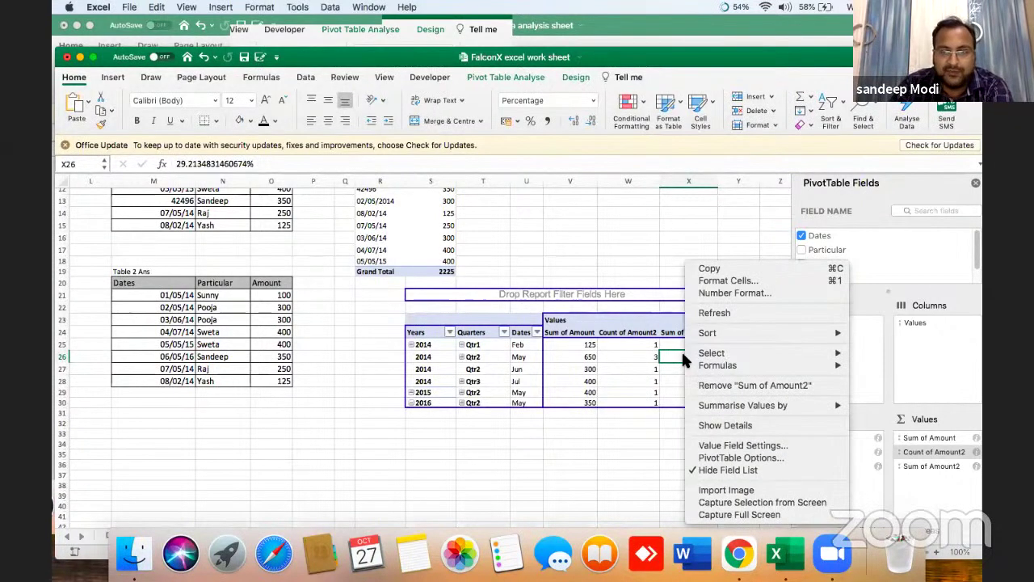
mouse_move(704, 332)
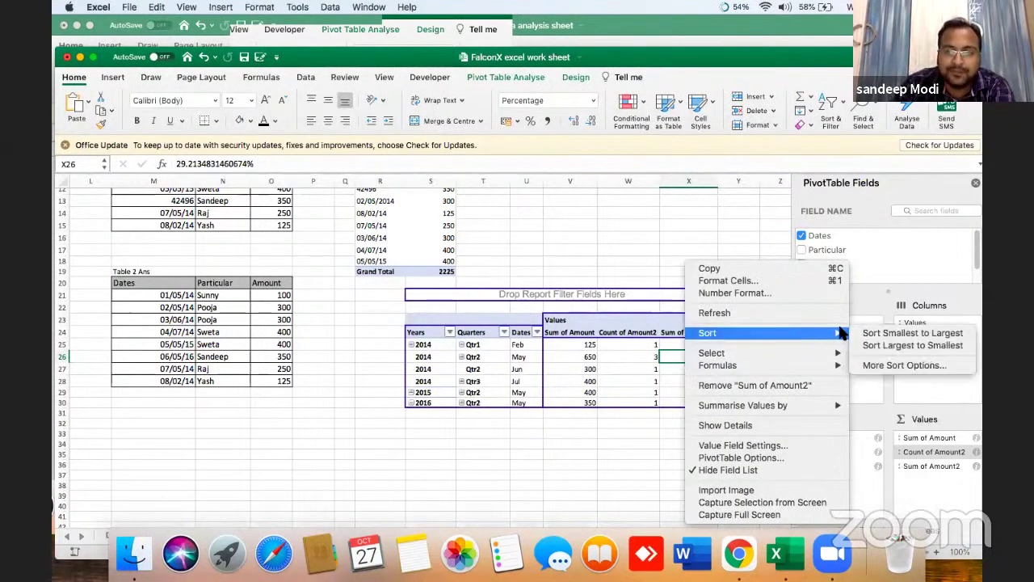
click(876, 345)
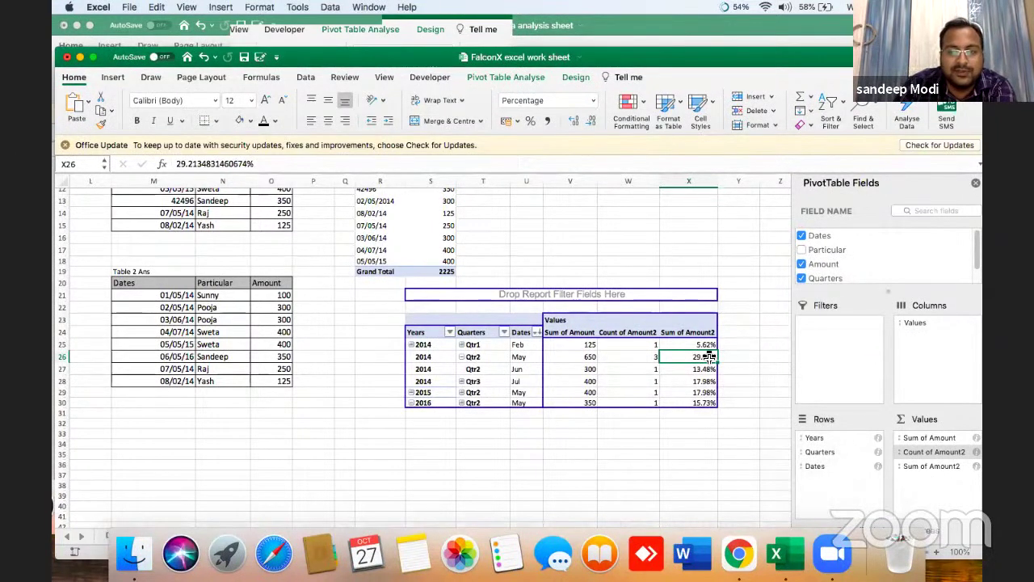
right_click(583, 357)
mouse_move(647, 335)
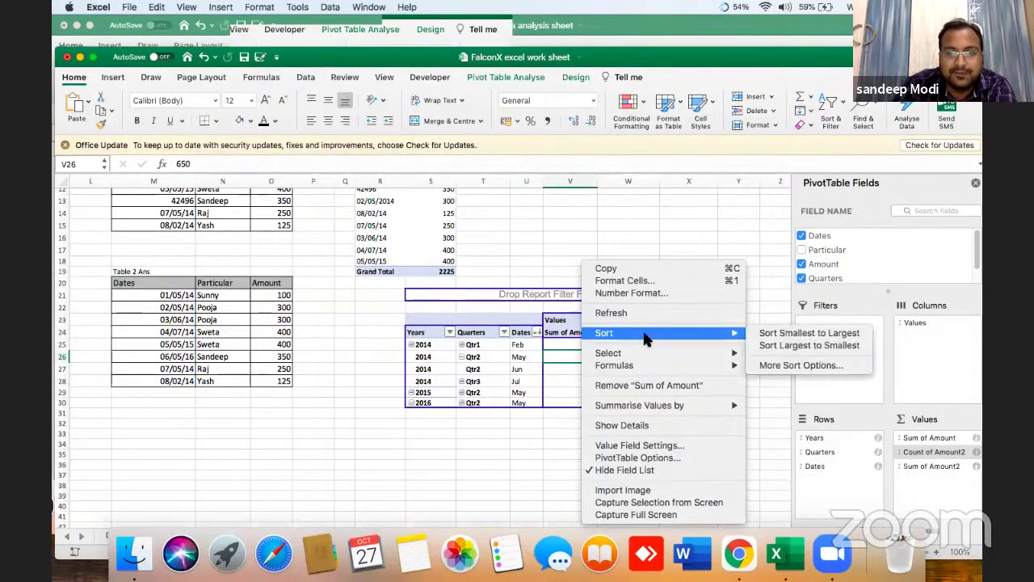
click(758, 345)
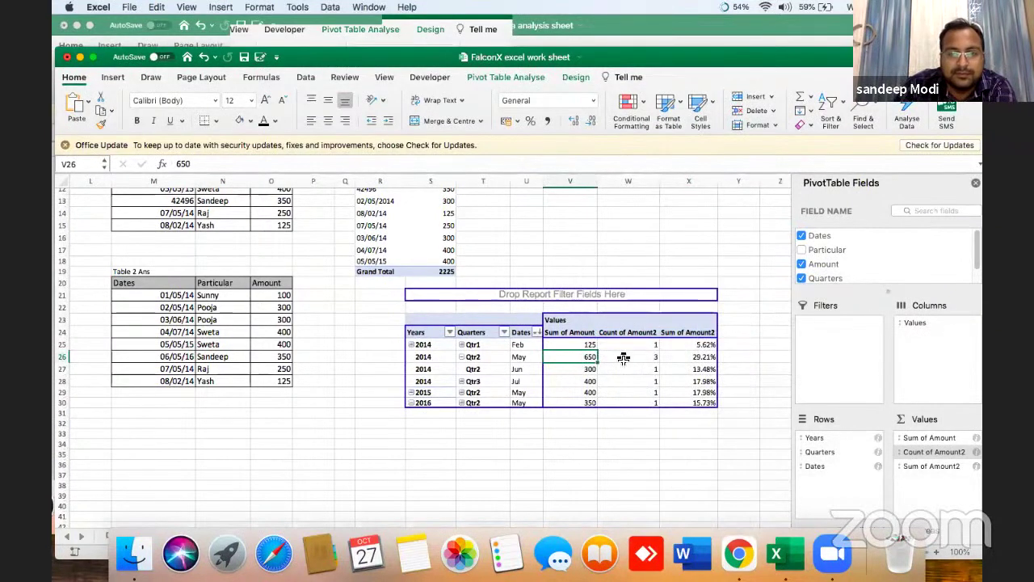
Step: Remove the count and percentage Amount fields from the values and sort the remaining totals from smallest to largest
drag(923, 451, 595, 434)
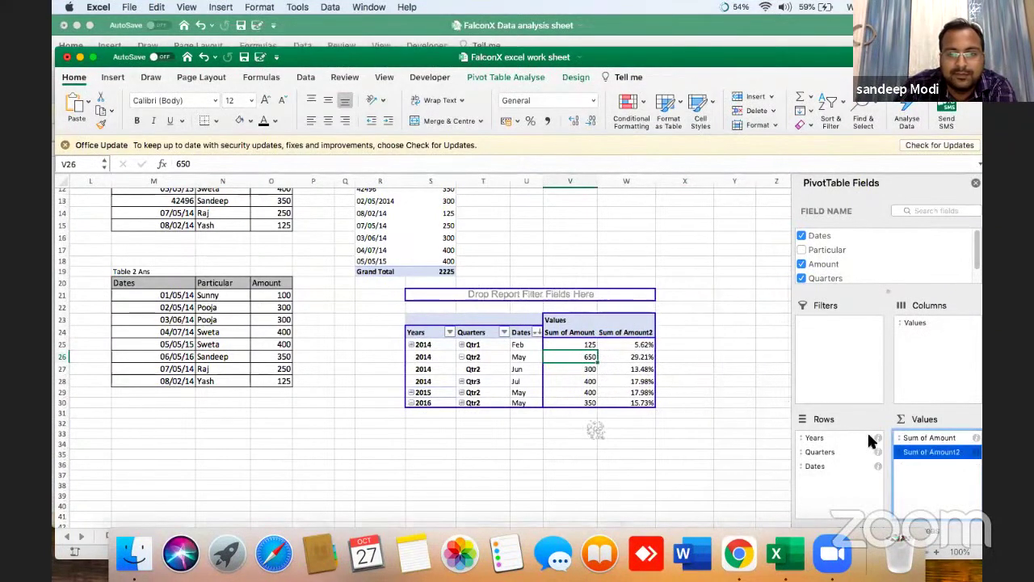
drag(910, 455, 619, 392)
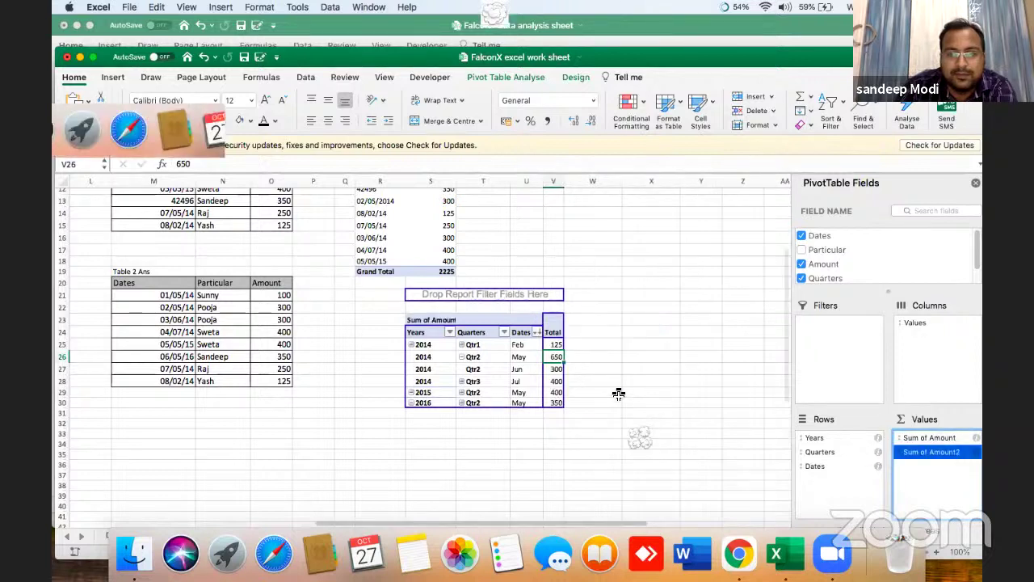
right_click(556, 358)
mouse_move(654, 333)
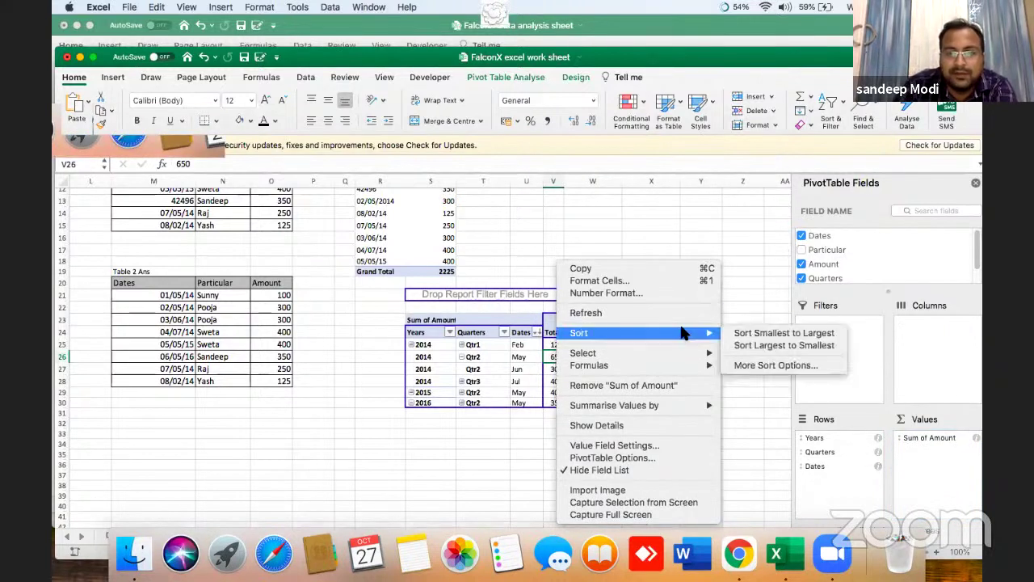
click(741, 333)
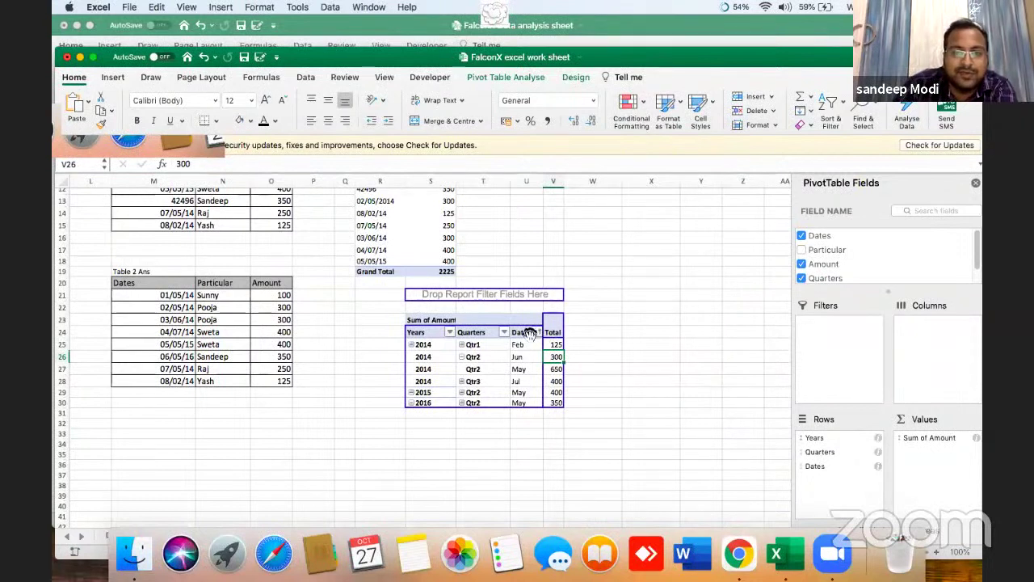
Step: Replace the Years, Quarters and Dates fields in the pivot table's rows with the Particular field
drag(837, 452, 643, 449)
drag(849, 246, 735, 424)
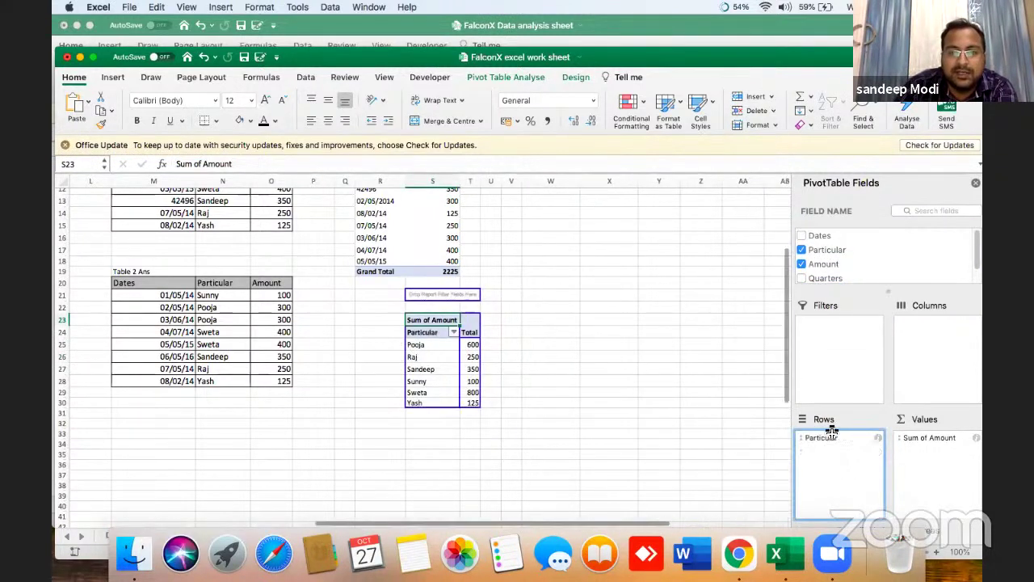
Step: Sort the Particular pivot table's totals from largest to smallest and widen its Total column
right_click(472, 345)
mouse_move(547, 336)
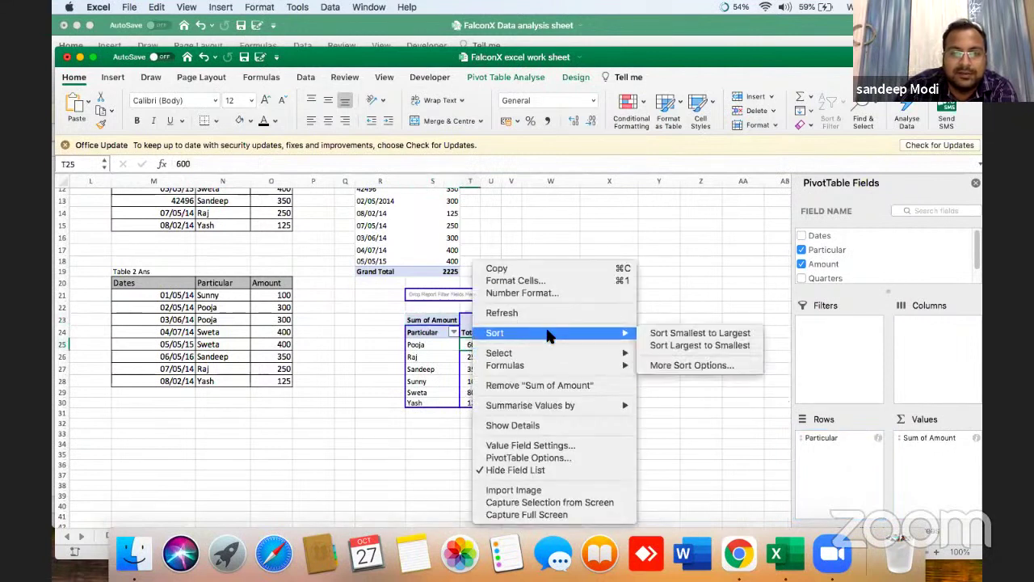
click(664, 345)
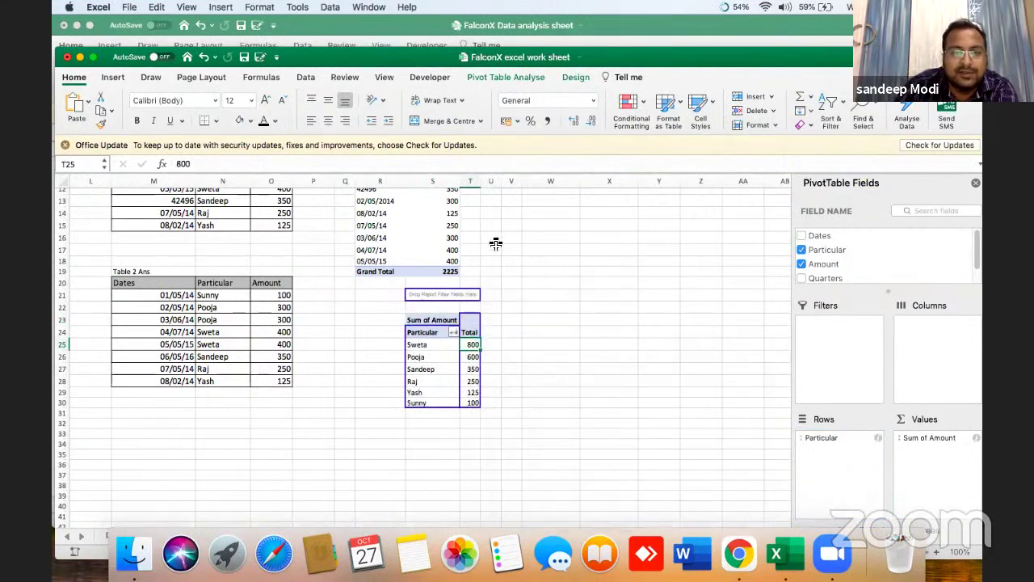
drag(490, 187, 514, 186)
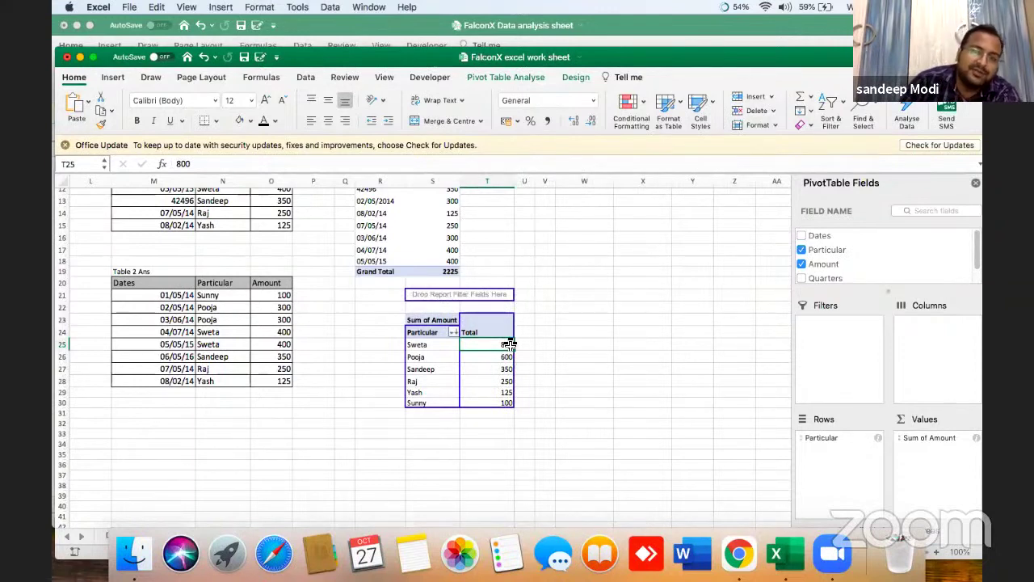
scroll(501, 350, up, 5)
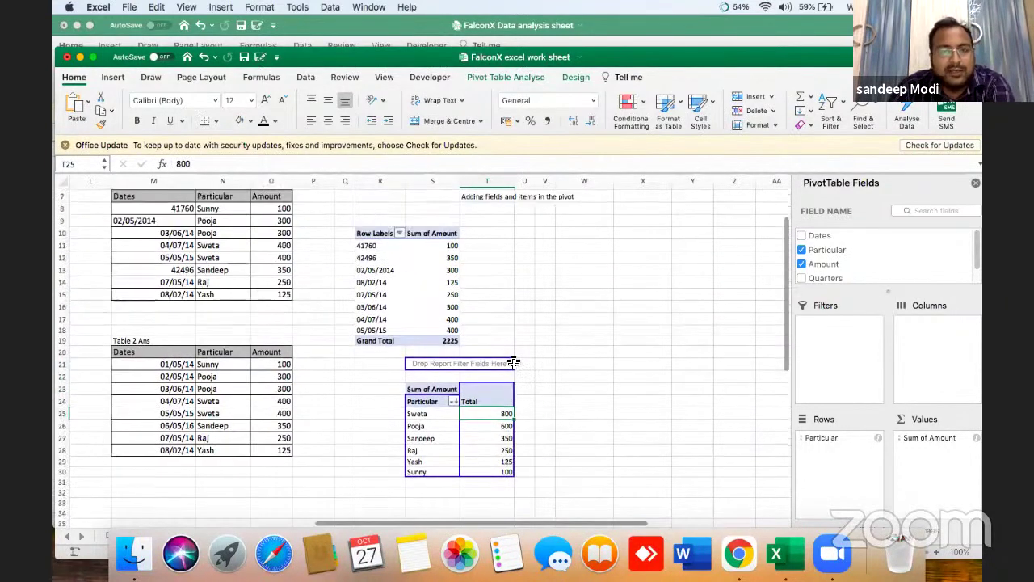
Step: Copy the whole of Table 1 with its headers, range A7:C17
click(523, 356)
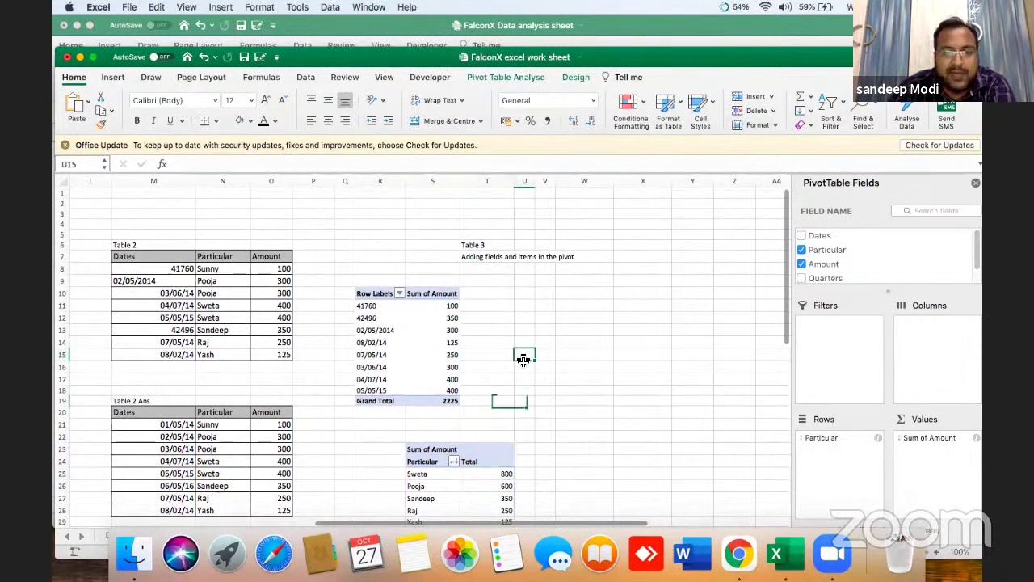
key(Left)
key(Left)
key(Down)
key(Left)
key(Left)
key(Left)
key(Left)
key(Left)
key(Left)
key(Left)
key(Left)
key(Left)
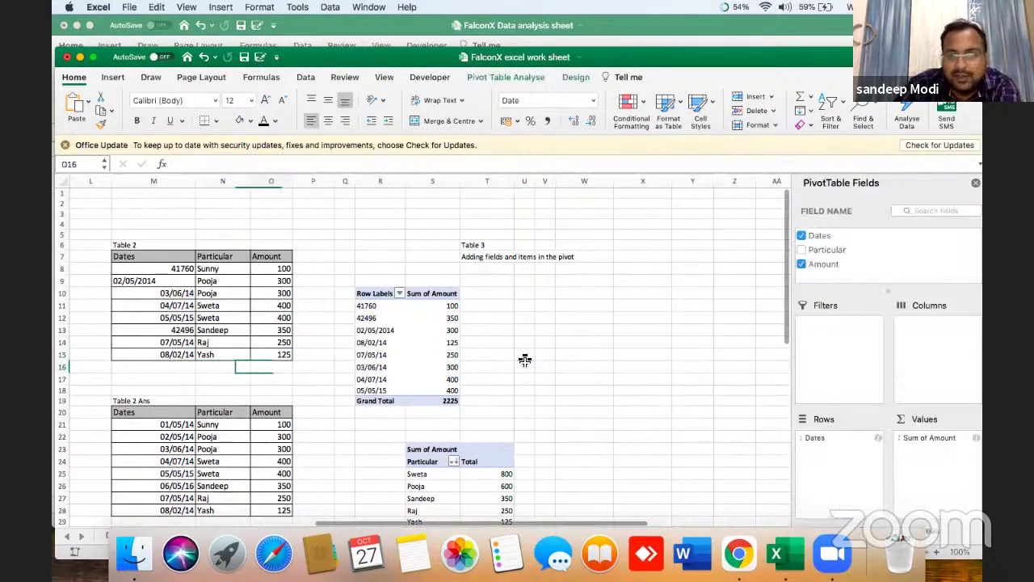
key(Left)
key(Left)
key(Left)
key(Left)
key(Left)
key(Left)
key(Left)
key(Left)
key(Left)
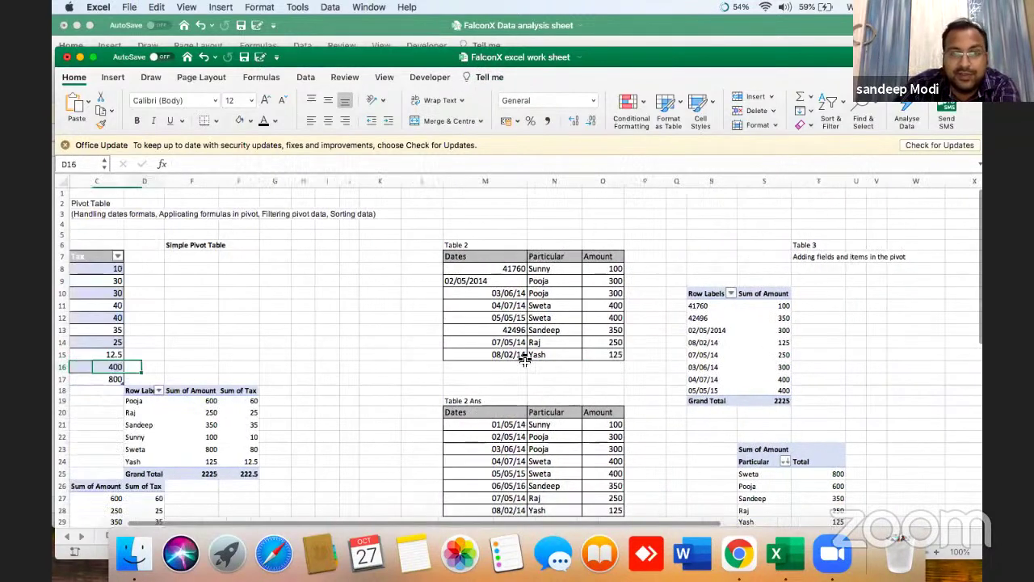
key(Up)
key(Up)
key(Up)
key(Up)
key(Up)
key(Up)
key(Up)
key(Up)
key(Up)
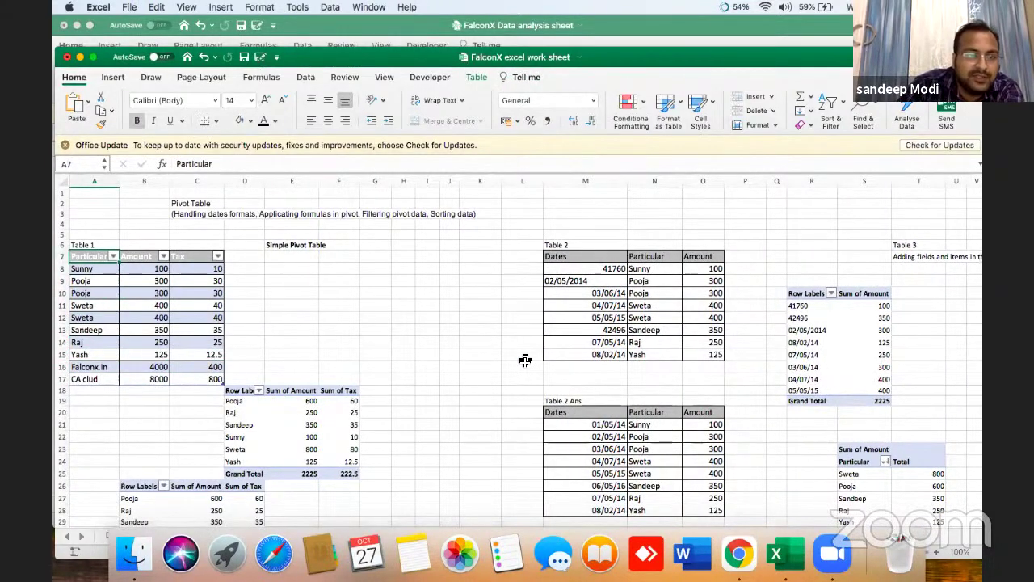
key(shift+Right)
key(shift+Right)
key(shift+Right)
key(shift+Left)
key(shift+Down)
key(shift+Down)
key(shift+Down)
key(shift+Down)
key(shift+Down)
key(shift+Down)
key(shift+Down)
key(shift+Down)
key(shift+Down)
key(shift+Down)
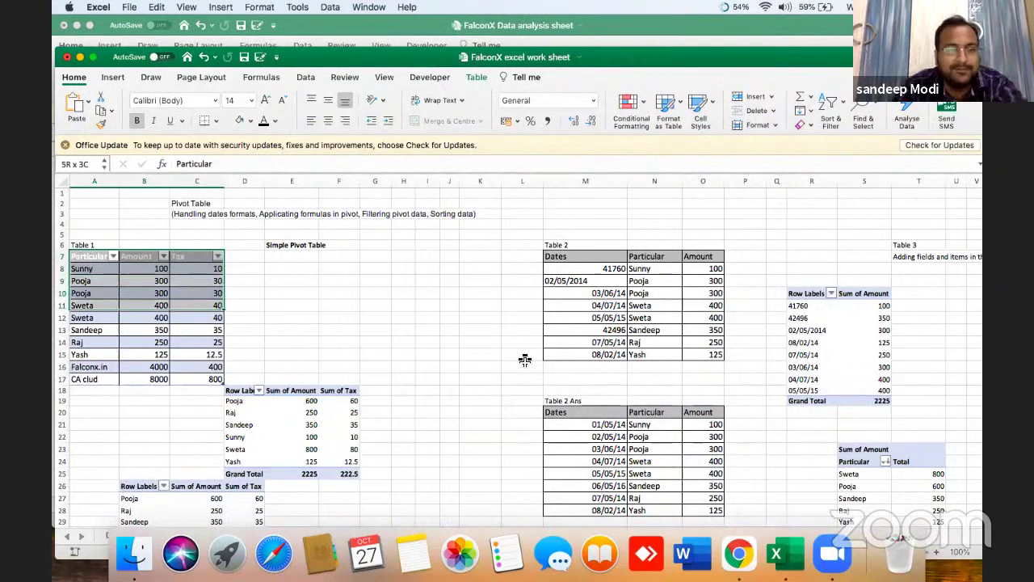
key(super+c)
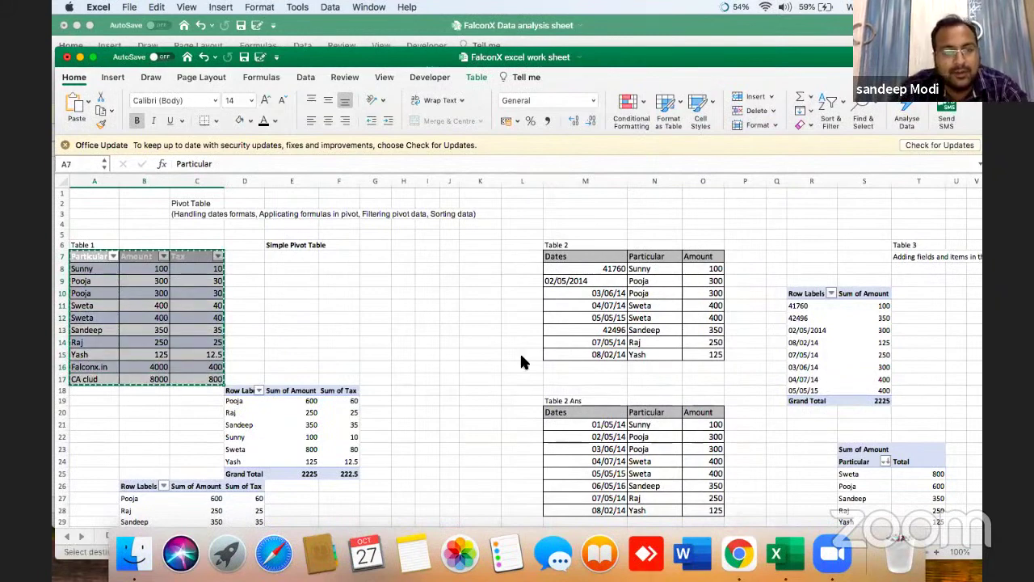
Step: Paste the copied Particular, Amount and Tax table at cell Y7, beside the Table 3 heading
key(Right)
key(Right)
key(Right)
key(Right)
key(Right)
key(Right)
key(Right)
key(Right)
key(Right)
key(Right)
key(Right)
key(Right)
key(Right)
key(Right)
key(Right)
key(Right)
key(Right)
key(Right)
key(Right)
key(Right)
key(Right)
key(Right)
key(Right)
key(Right)
key(Right)
key(Right)
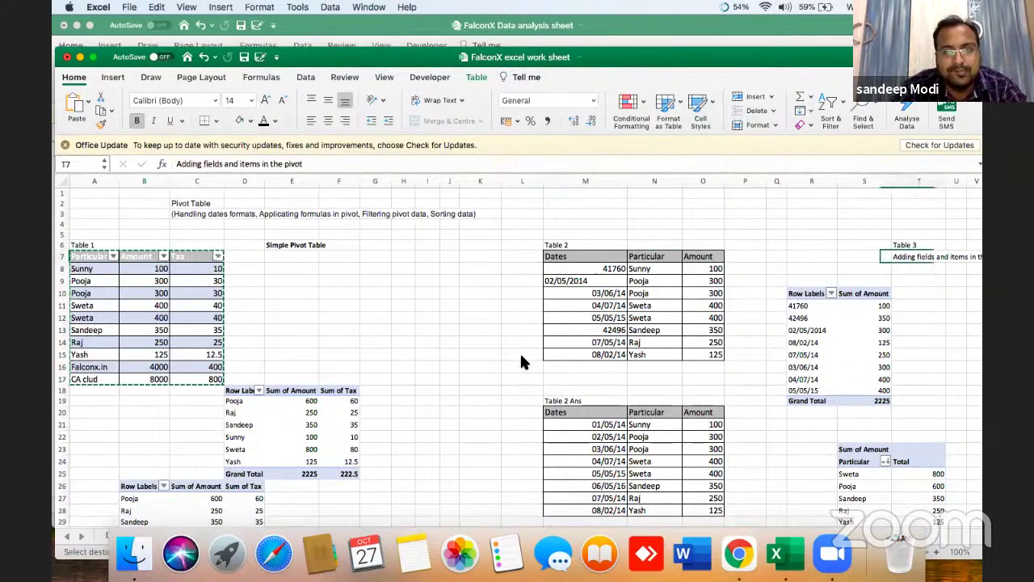
key(Left)
key(Left)
key(Left)
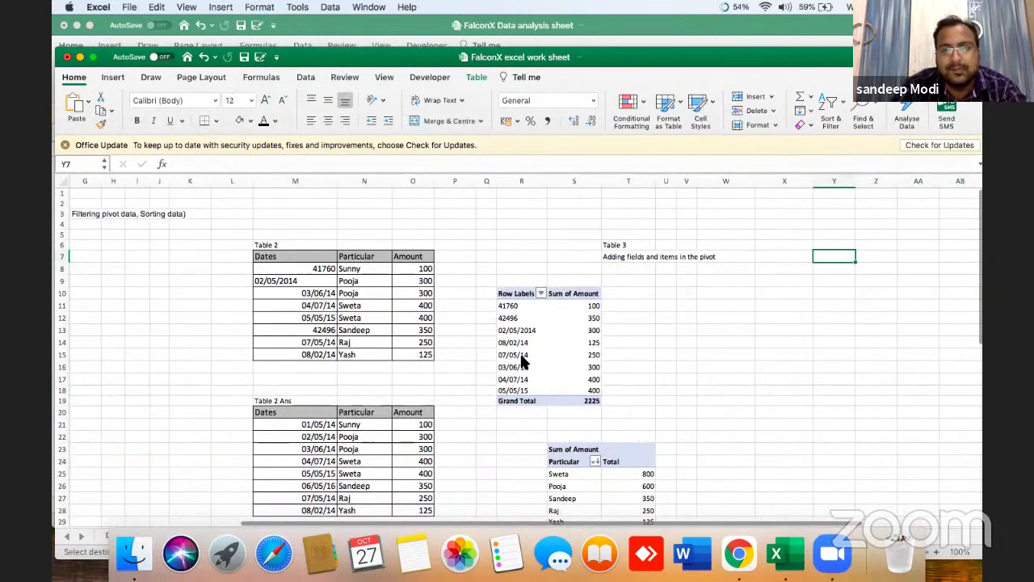
key(super+v)
Step: Create a pivot table from the pasted table in the existing worksheet at cell AC10
key(Right)
key(Right)
key(Right)
key(Right)
key(Right)
key(Right)
key(Right)
key(Left)
key(Left)
key(Left)
key(Left)
key(Down)
key(Left)
key(Left)
key(Down)
key(Down)
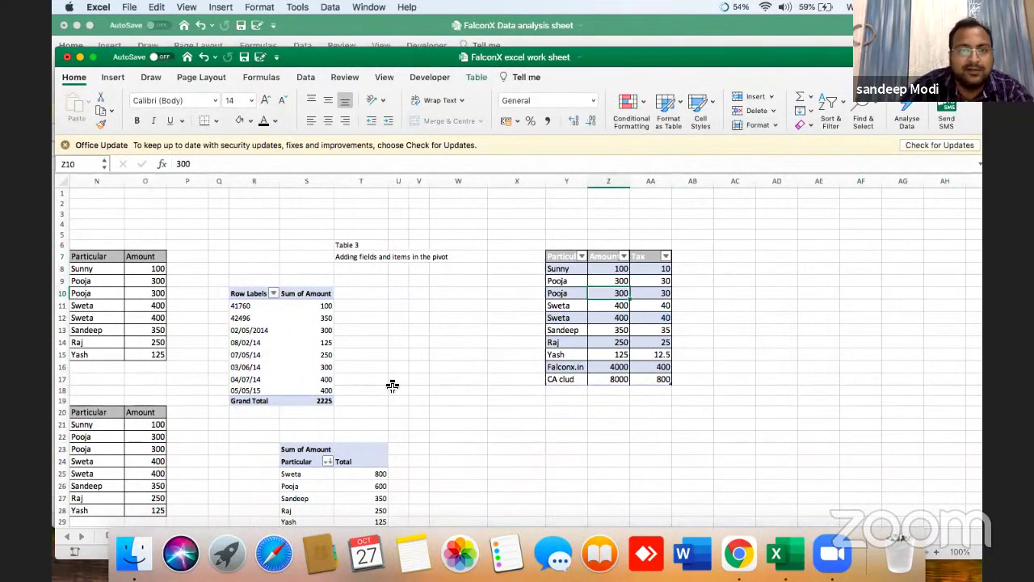
click(112, 77)
click(72, 105)
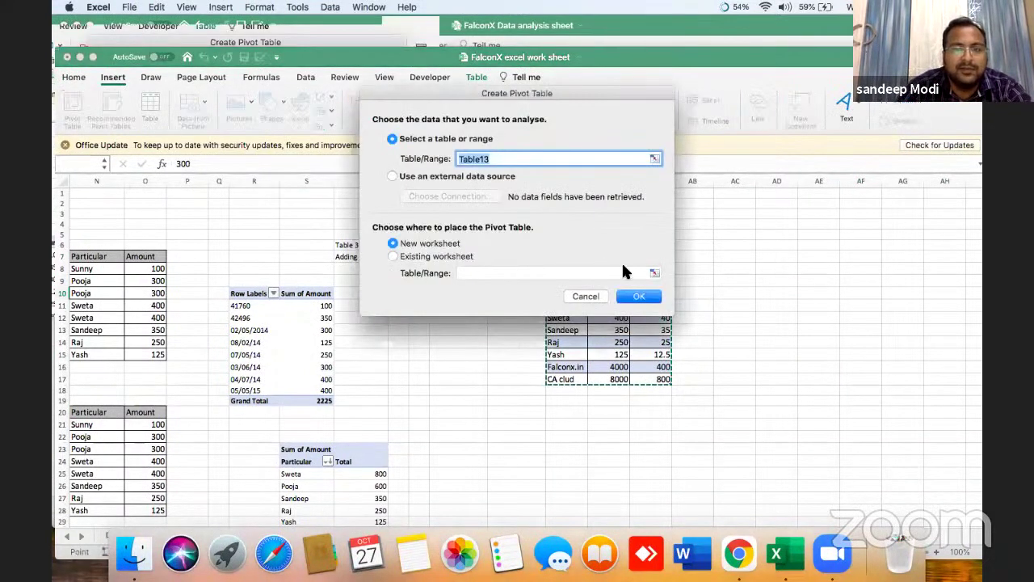
click(392, 257)
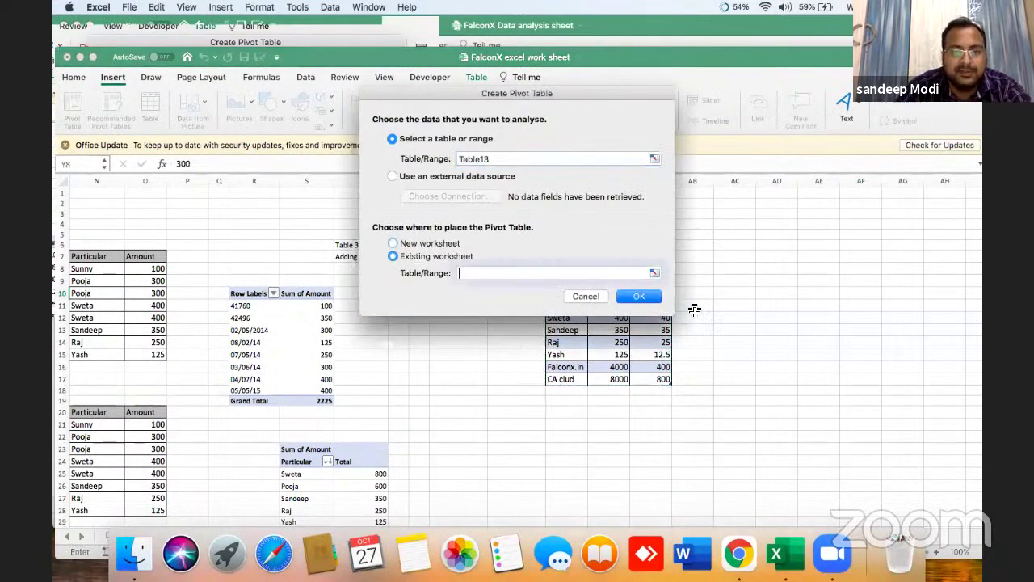
click(744, 292)
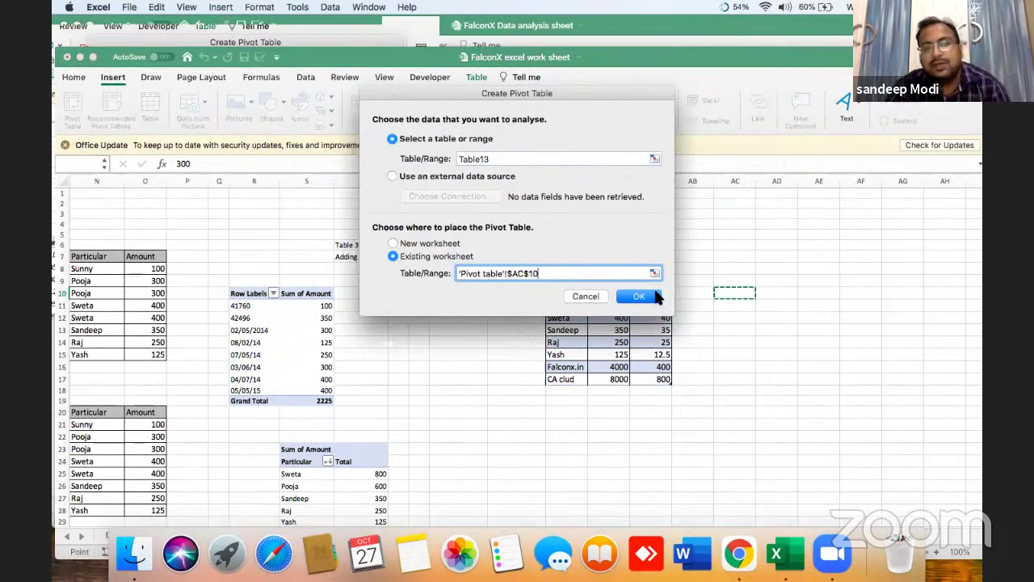
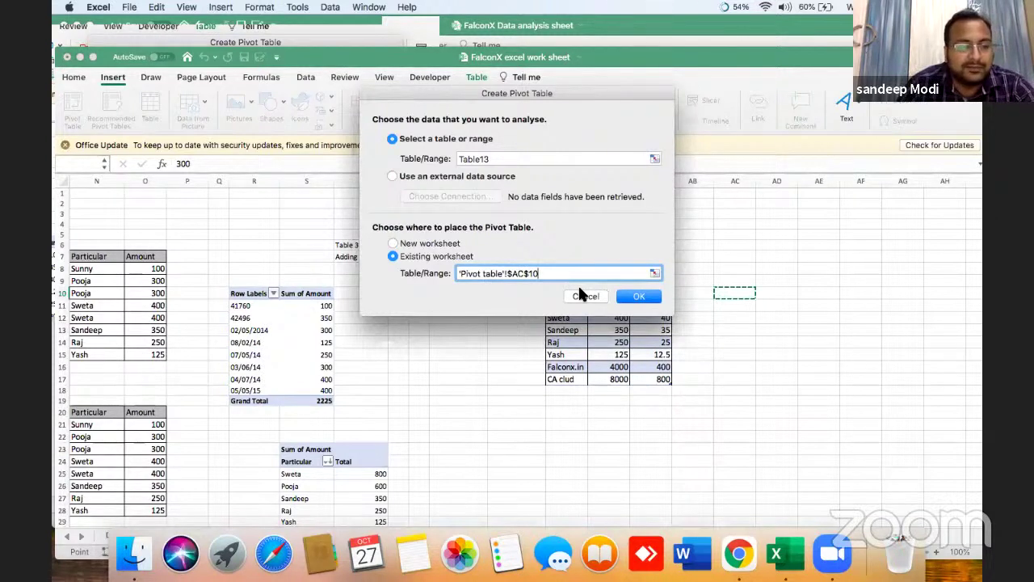
click(643, 297)
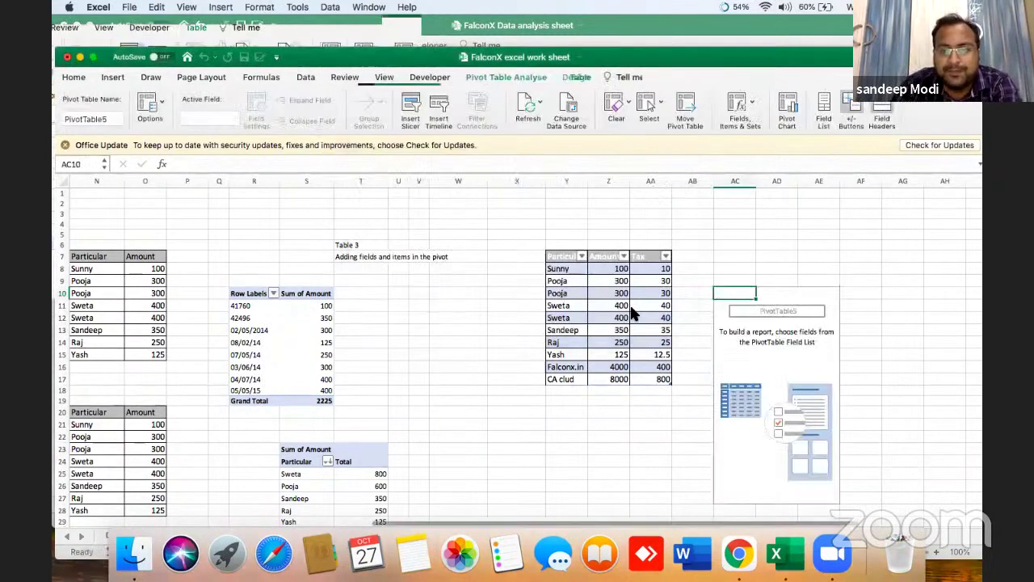
Step: Build the new pivot table with Particular in the rows and Amount and Tax in the values
key(Right)
key(Right)
key(Right)
key(Right)
key(Right)
key(Right)
key(Right)
key(Right)
key(Right)
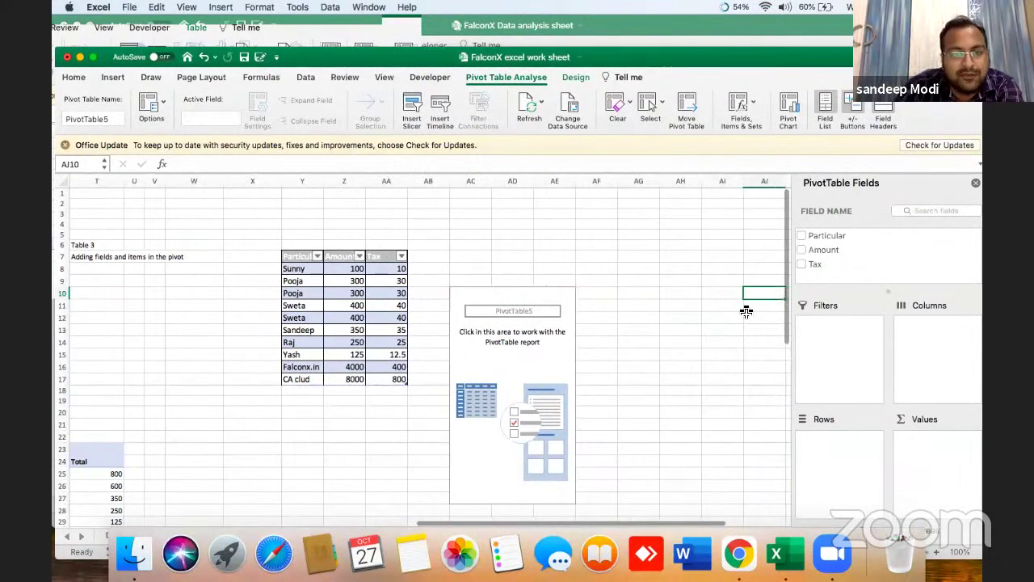
click(409, 320)
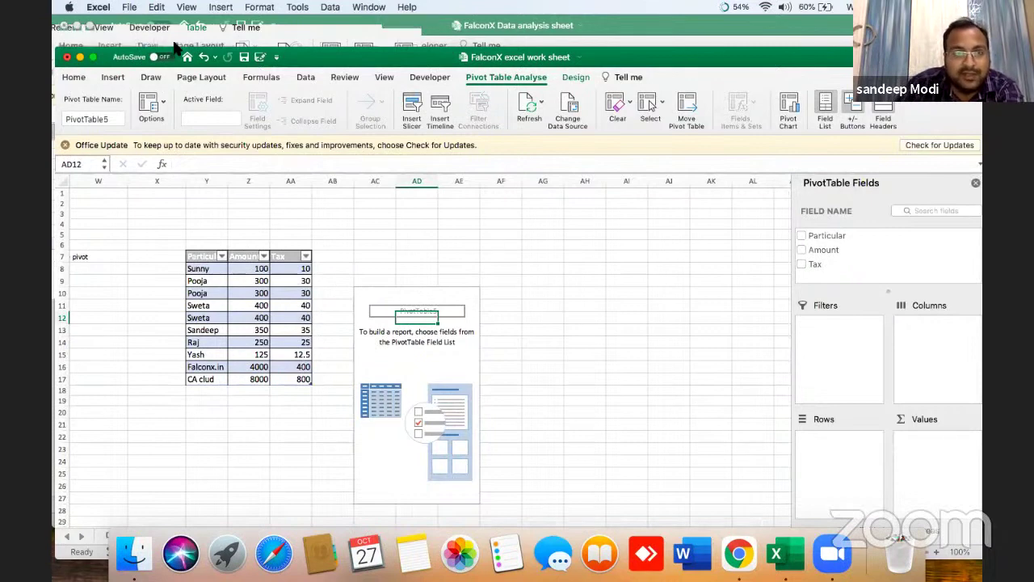
drag(331, 61, 331, 50)
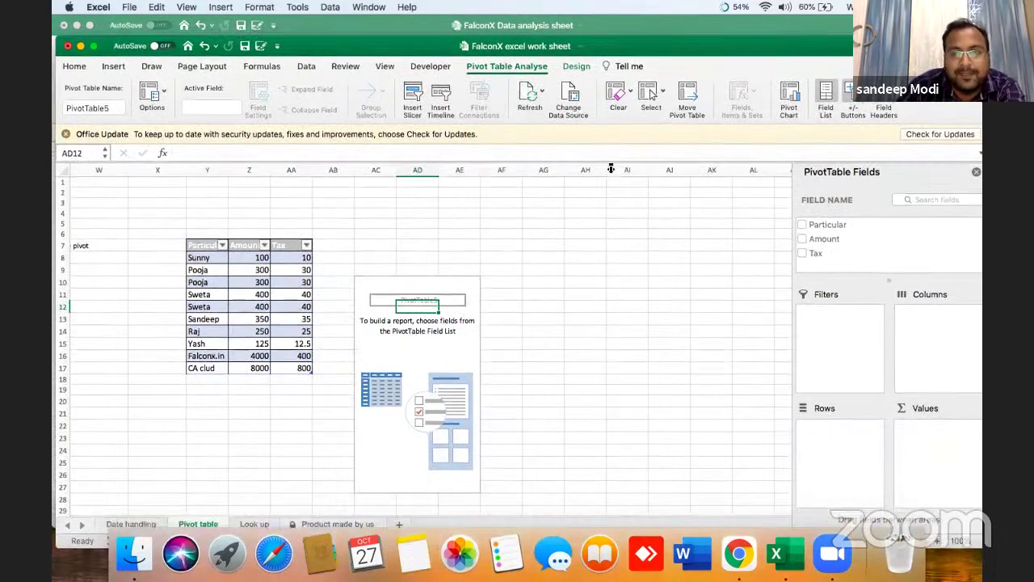
drag(828, 224, 846, 428)
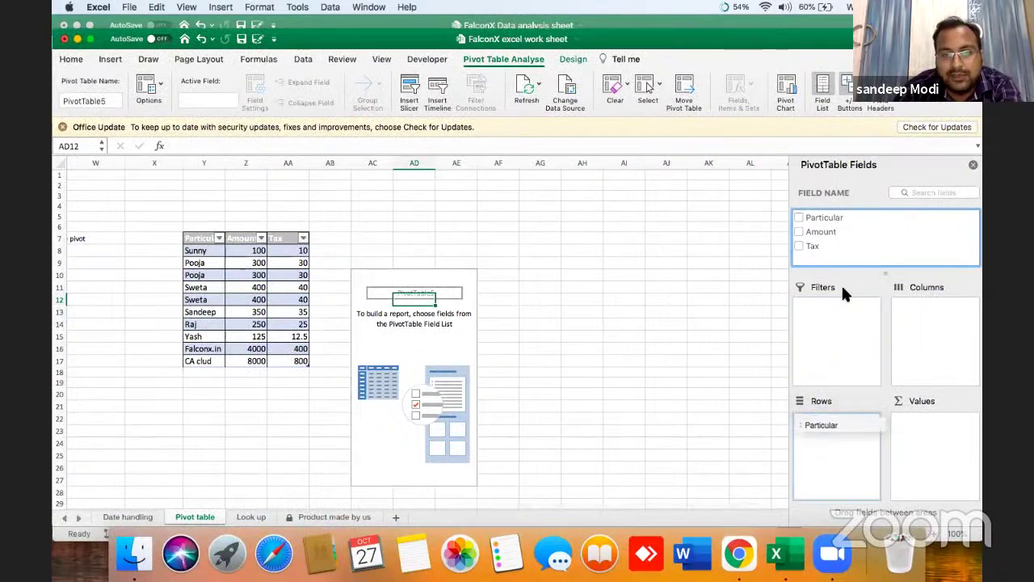
drag(827, 229, 927, 424)
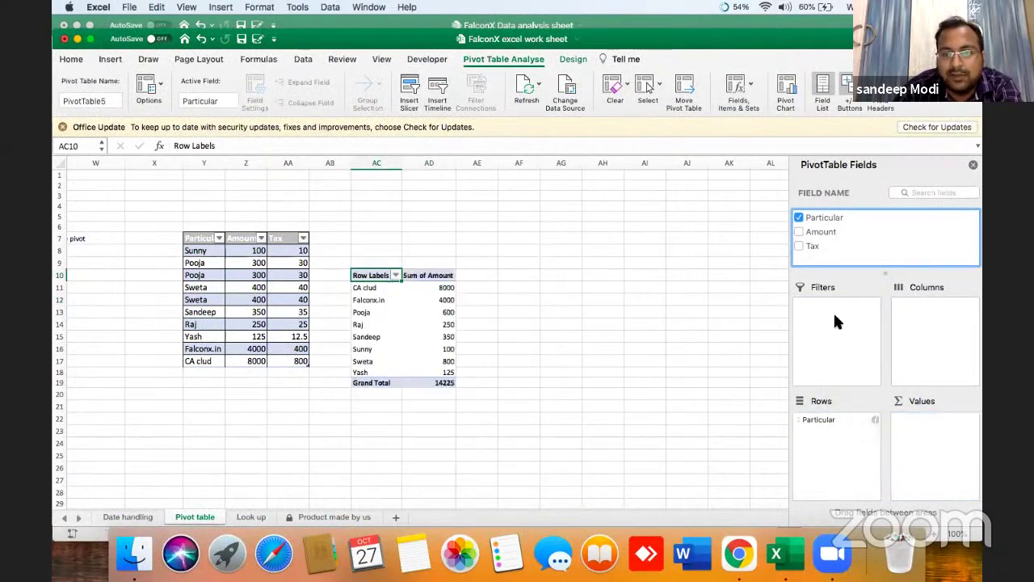
drag(812, 246, 945, 462)
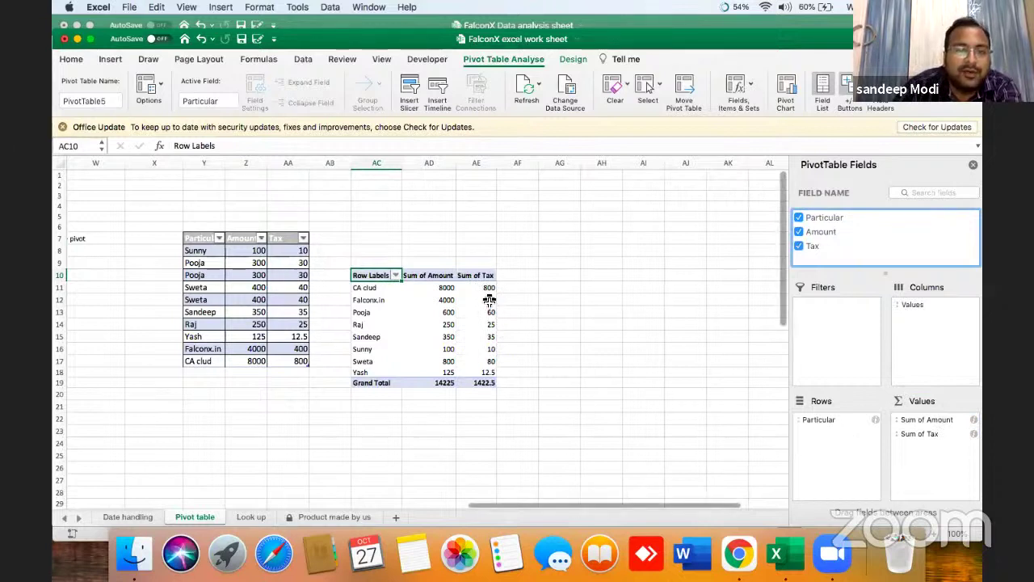
Step: Enter the formula =AD11+AE11 in cell AF11 to add amount and tax beside the pivot table
click(518, 287)
click(441, 288)
click(445, 300)
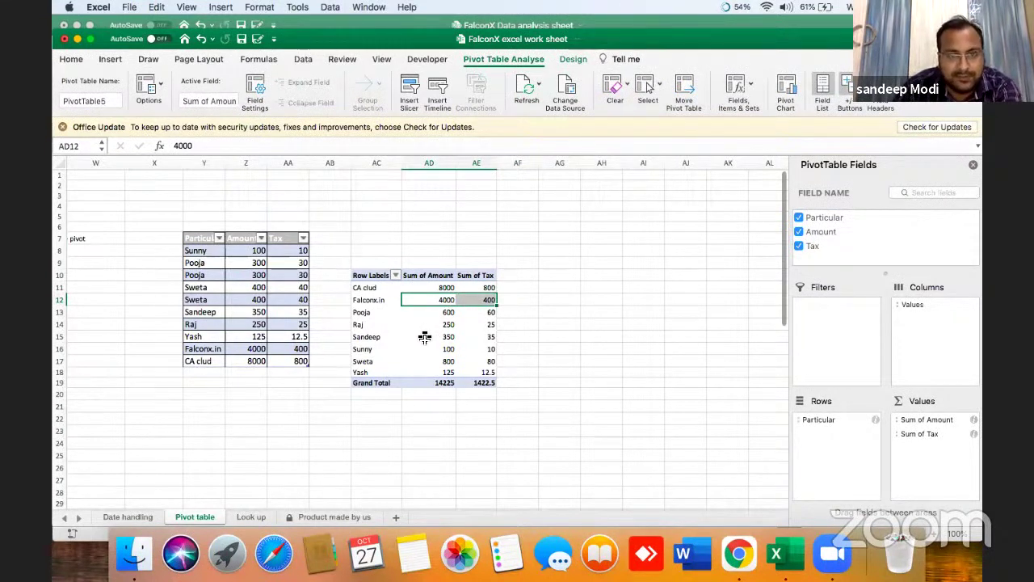
click(511, 289)
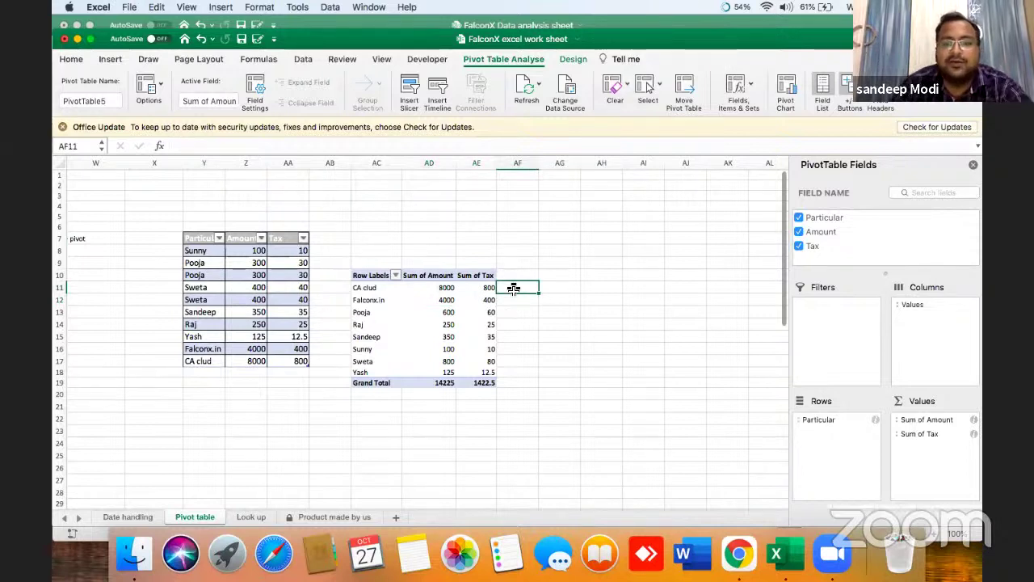
text(=)
key(Left)
text(+)
key(Left)
key(Left)
key(Return)
Step: Copy the amount-plus-tax formula from AF11 down through AF18
click(511, 287)
key(super+c)
key(shift+Down)
key(shift+Down)
key(shift+Down)
key(shift+Down)
key(shift+Down)
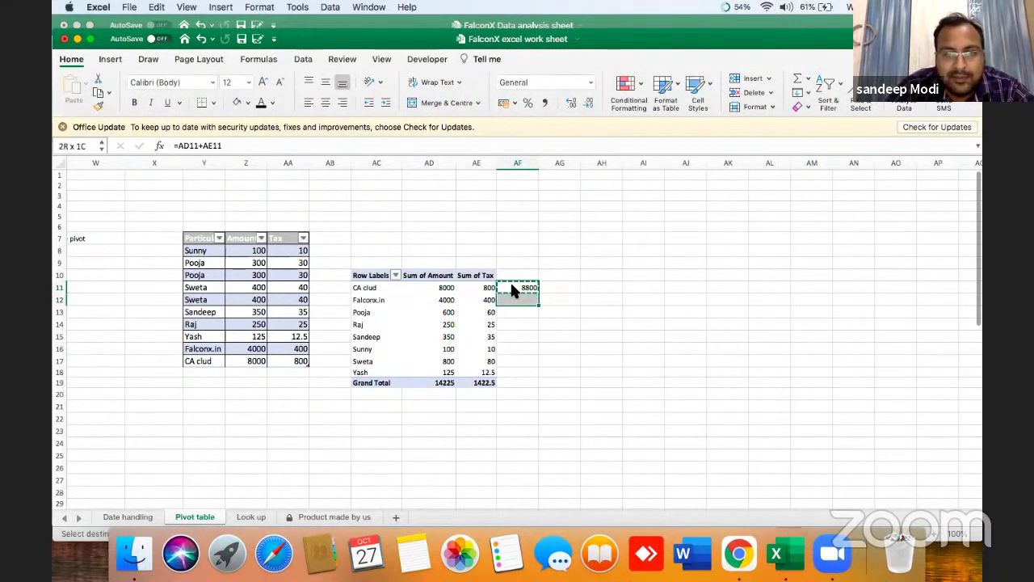
key(shift+Down)
key(shift+Down)
key(super+v)
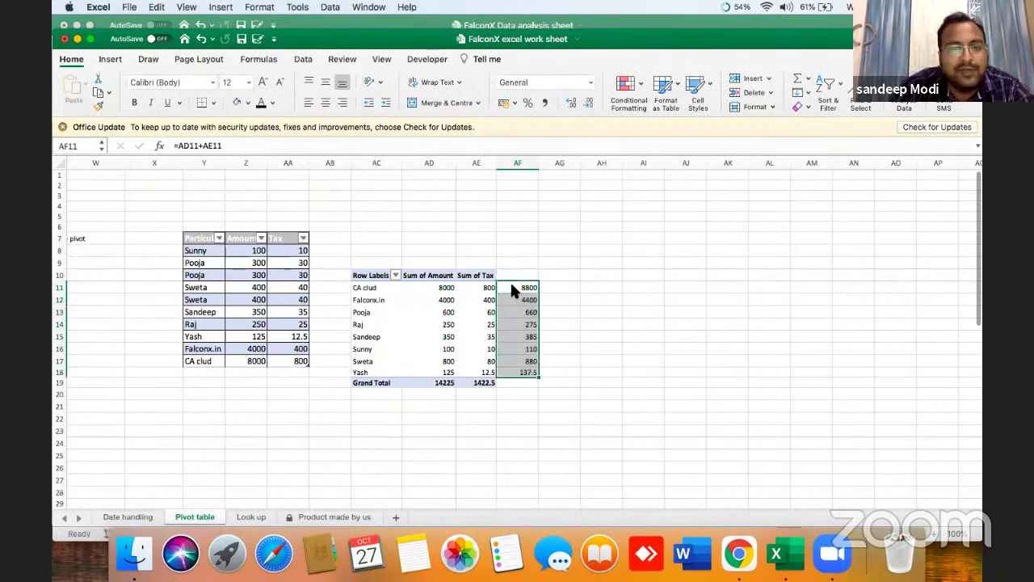
key(Down)
key(Left)
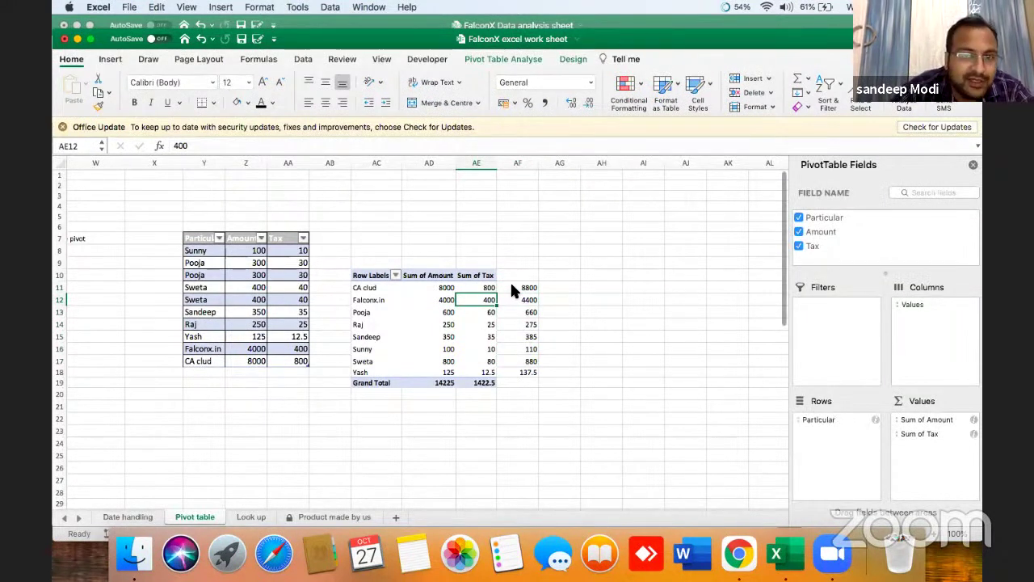
Step: Delete the manual amount-plus-tax formulas in AF11:AF18 beside the pivot table
click(511, 286)
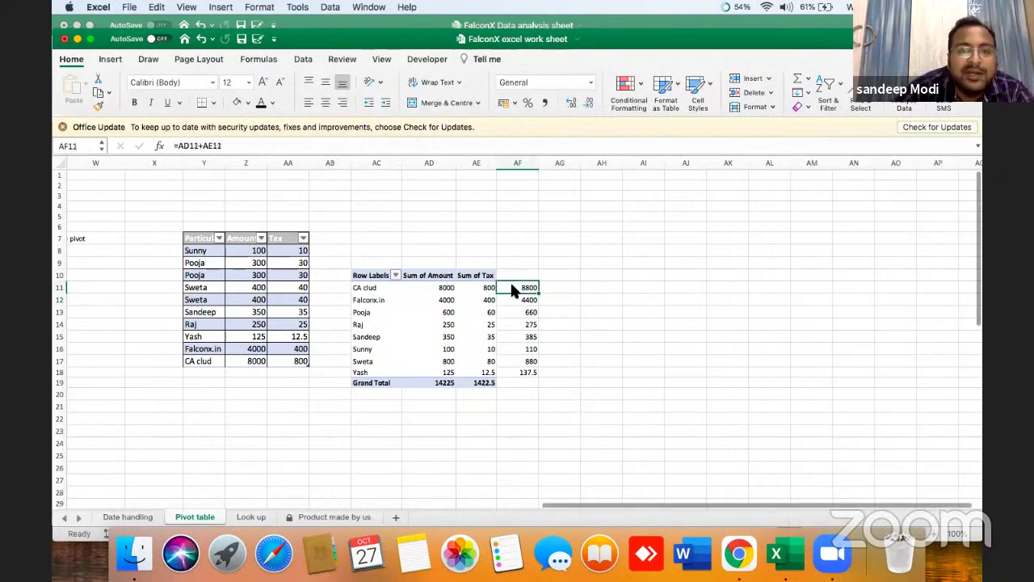
key(shift+Down)
key(shift+Down)
key(shift+Down)
key(shift+Down)
key(shift+Down)
key(shift+Down)
key(shift+Down)
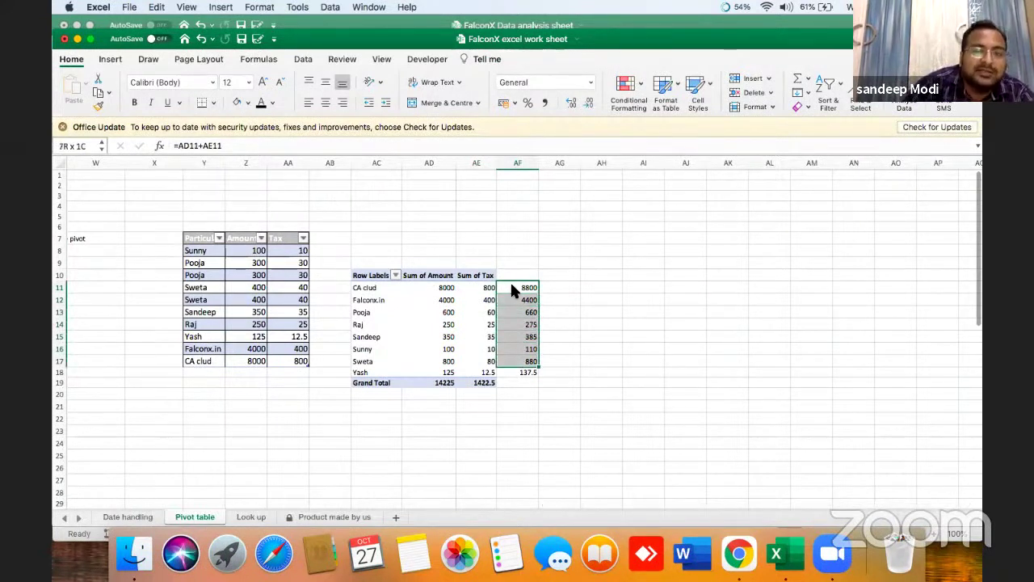
key(Delete)
Step: Open the Insert Calculated Field dialog for the pivot table of Amount and Tax
key(Left)
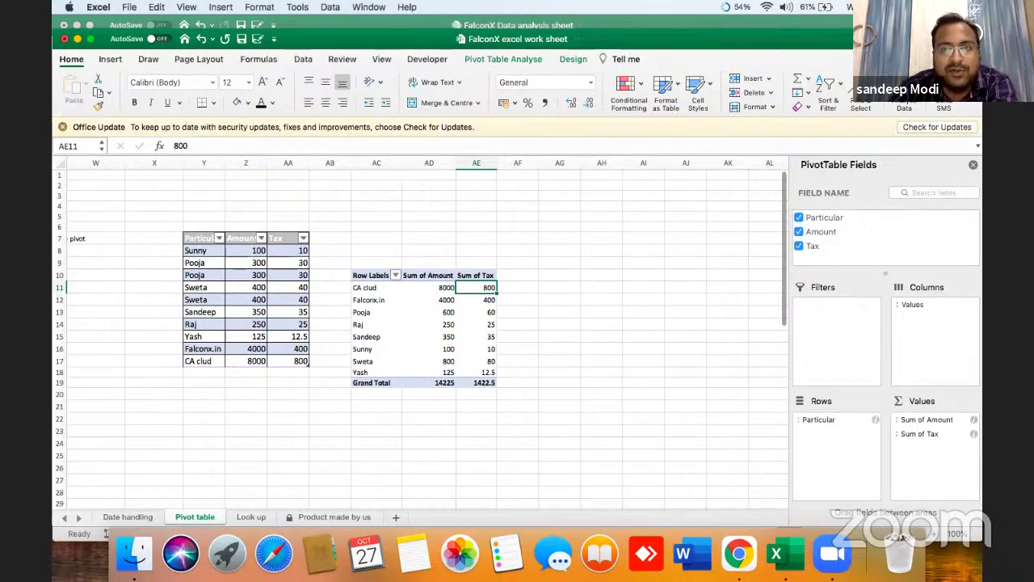
drag(504, 58, 507, 73)
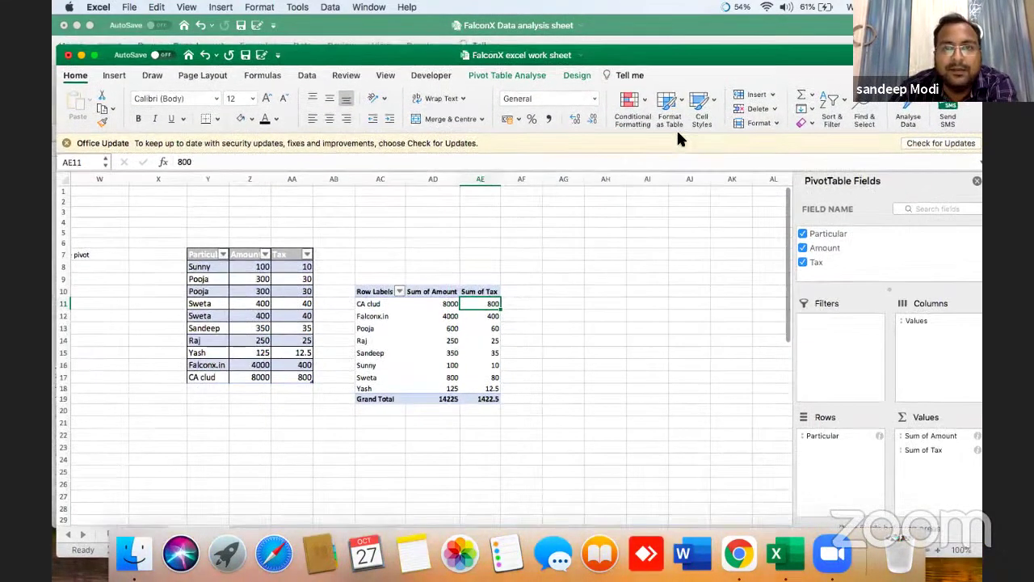
click(750, 99)
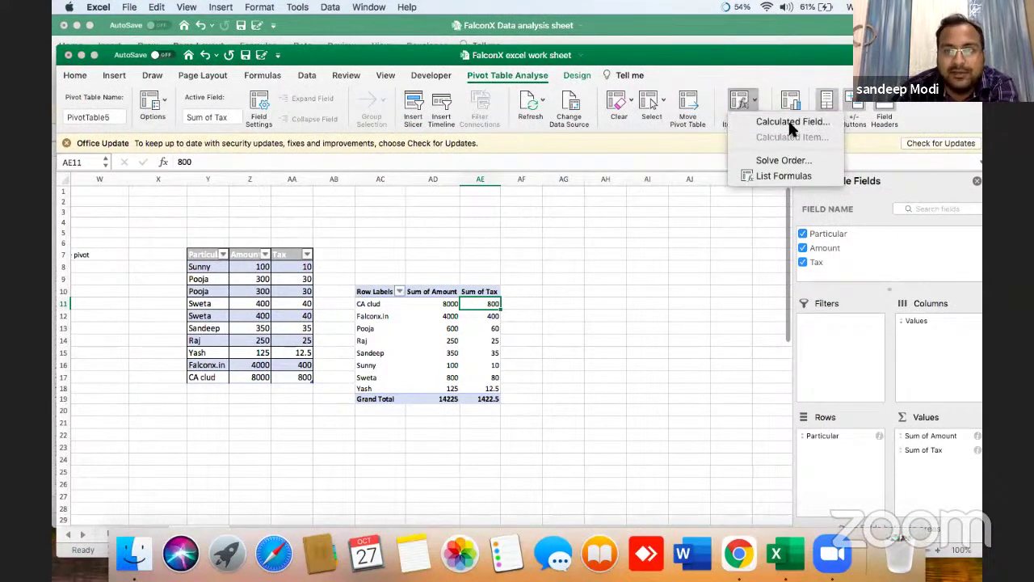
click(792, 122)
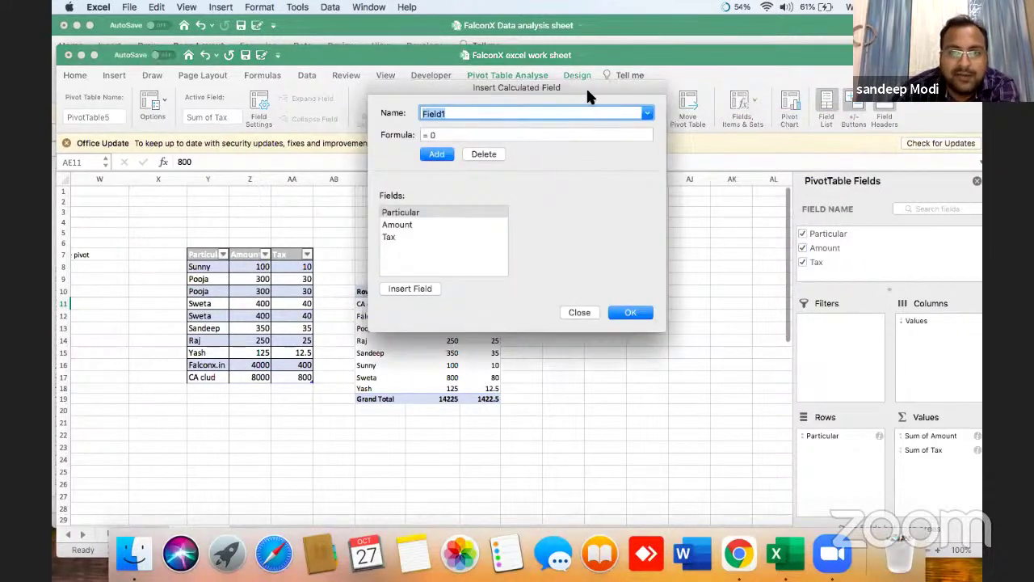
Step: Name the new pivot table calculated field Invoice Value
drag(589, 82, 786, 75)
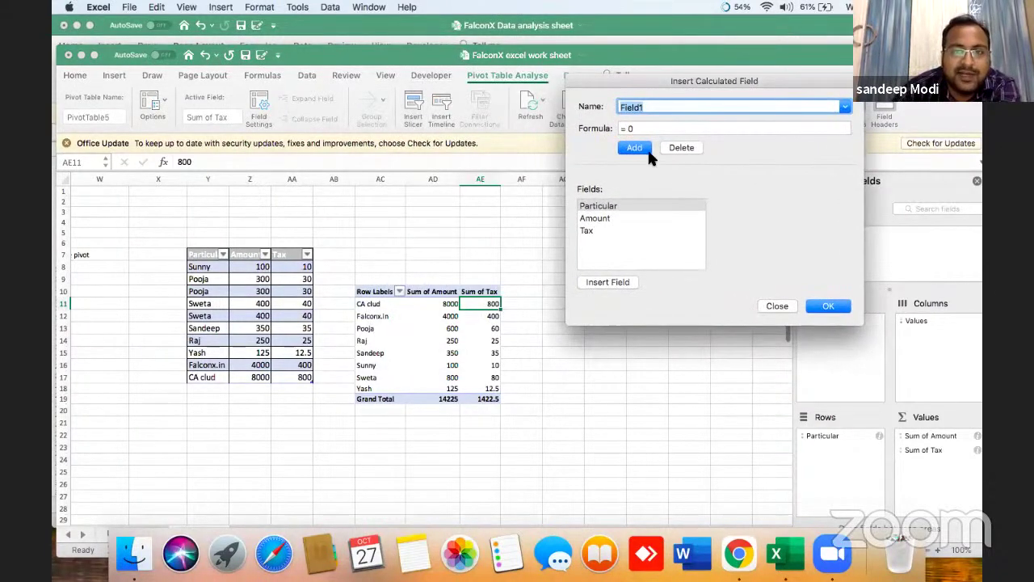
click(677, 111)
key(BackSpace)
key(BackSpace)
key(BackSpace)
key(BackSpace)
key(BackSpace)
key(BackSpace)
text(Invoice)
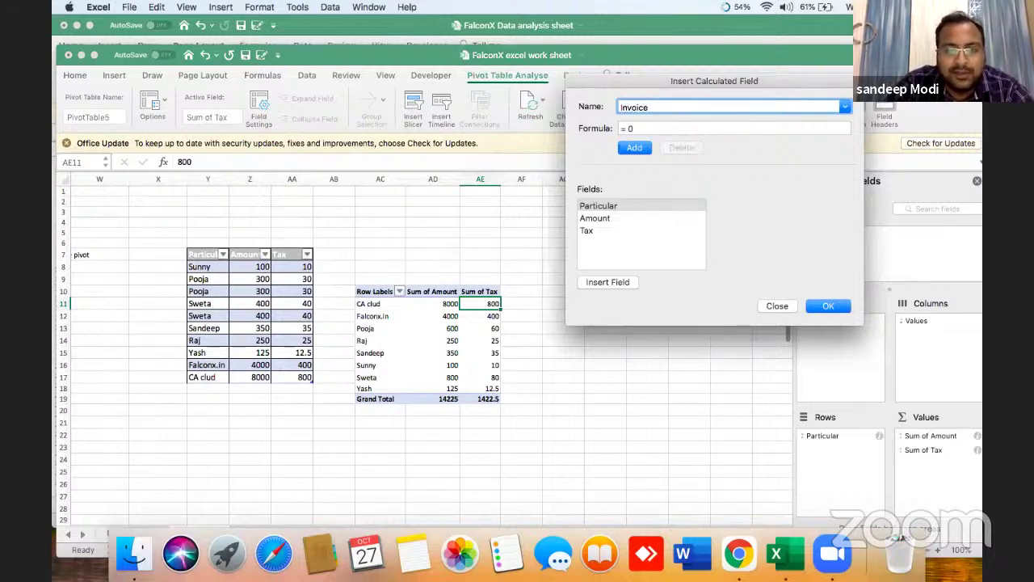
text( Value)
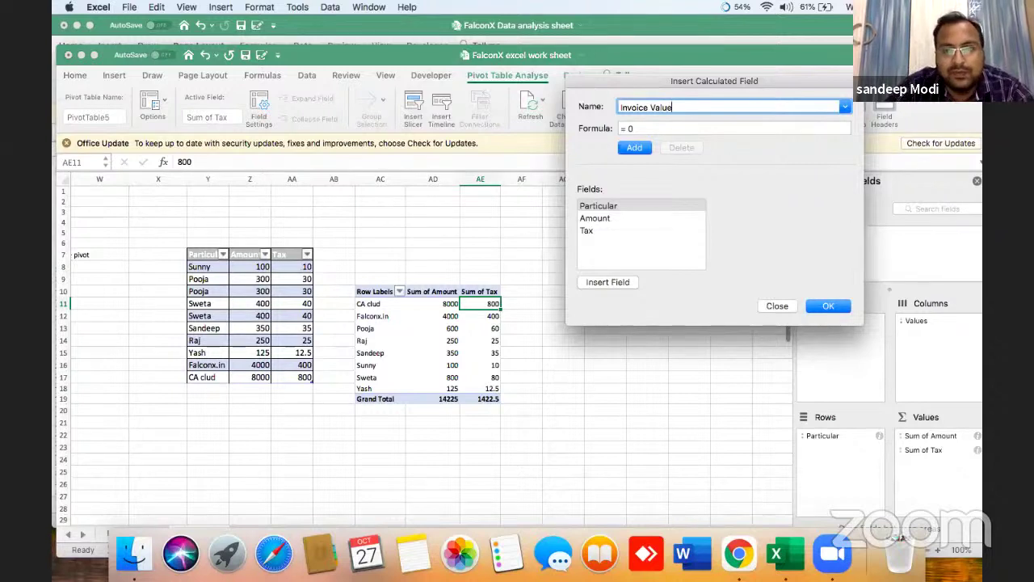
Step: Set the Invoice Value formula to Amount + Tax and add the calculated field to the pivot table
click(642, 129)
key(BackSpace)
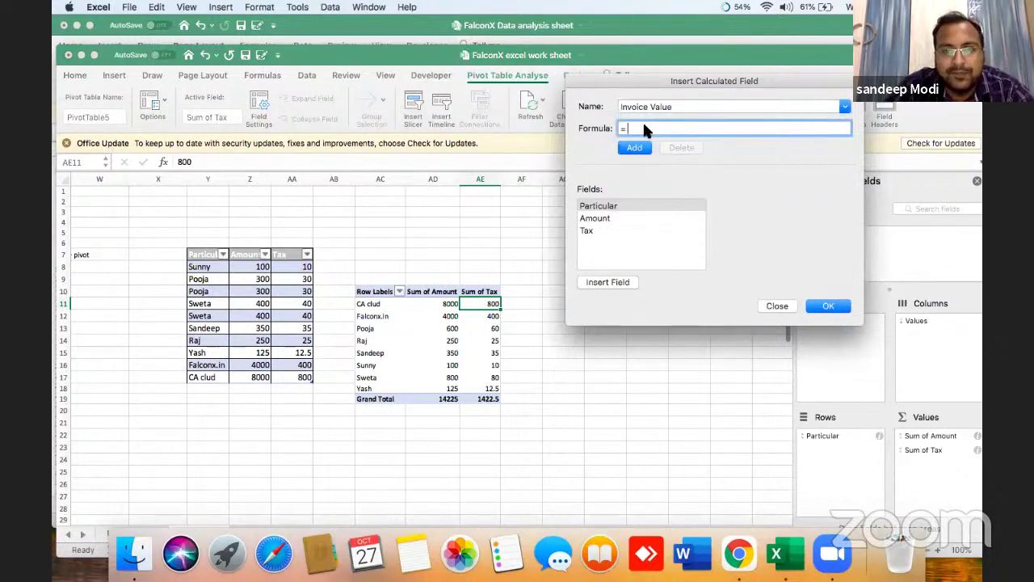
double_click(610, 218)
text(+)
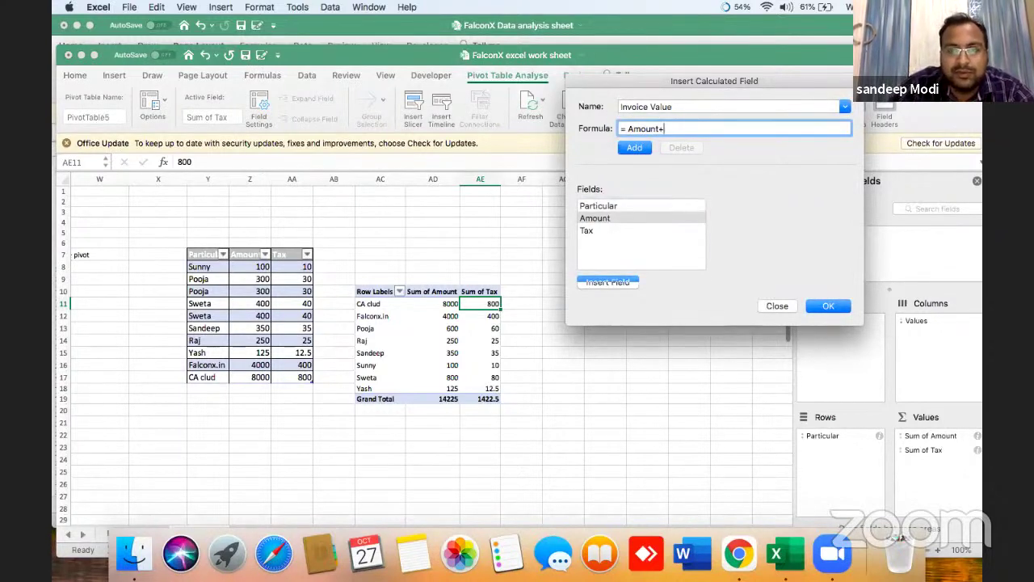
double_click(603, 232)
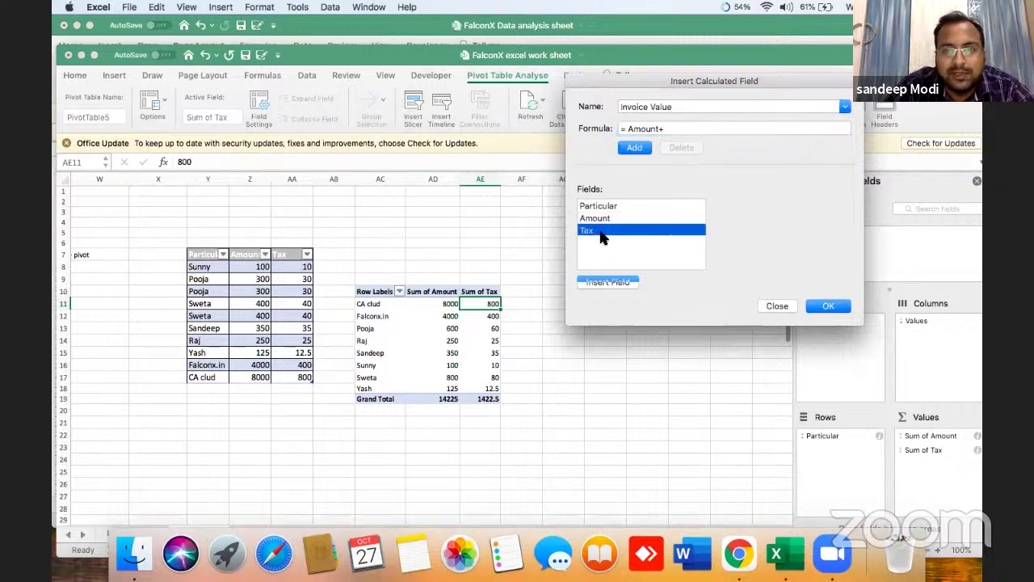
click(637, 148)
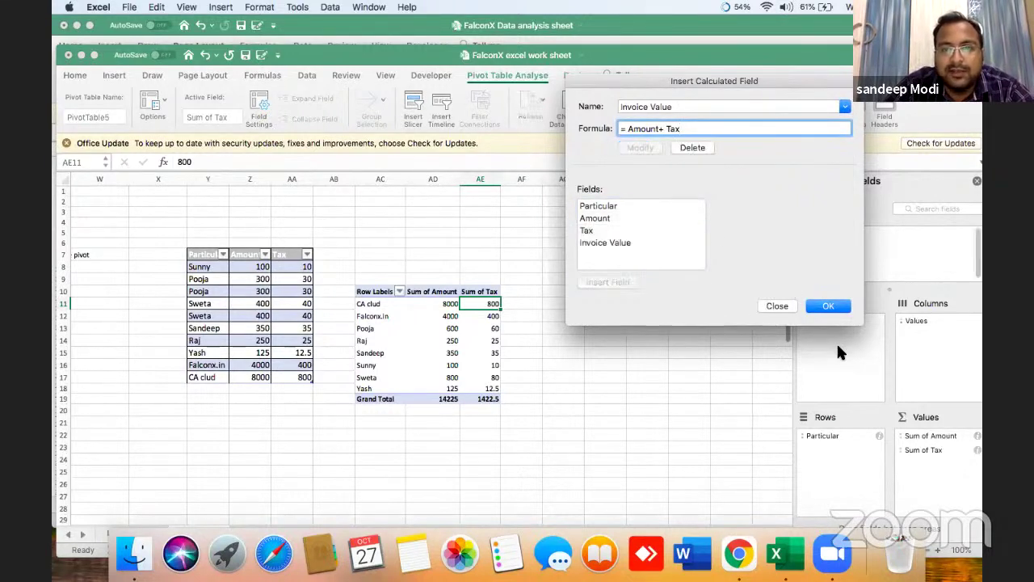
click(828, 308)
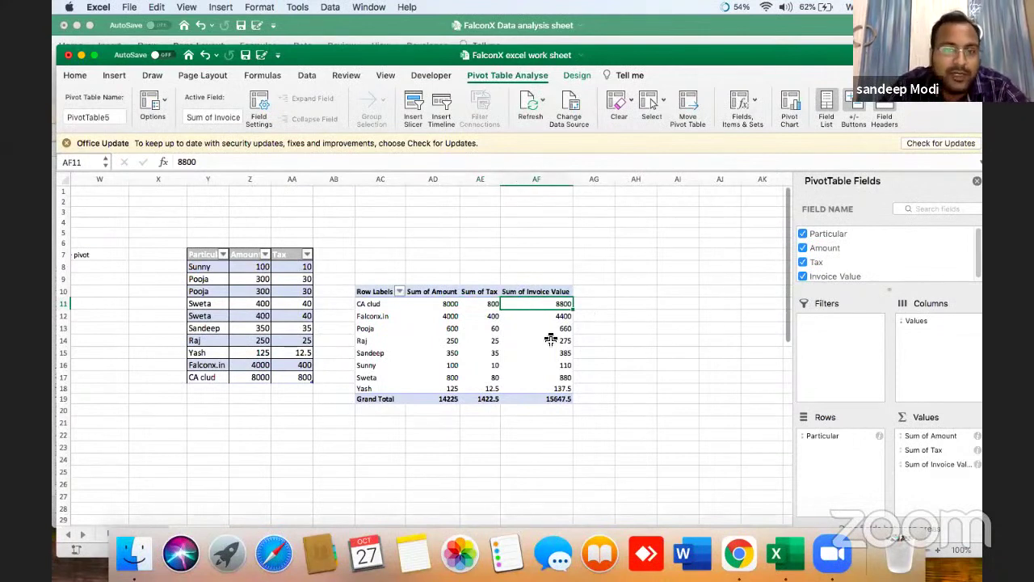
Step: Reopen the saved Invoice Value calculated field to review its formula, leaving it unmodified
click(747, 101)
click(791, 122)
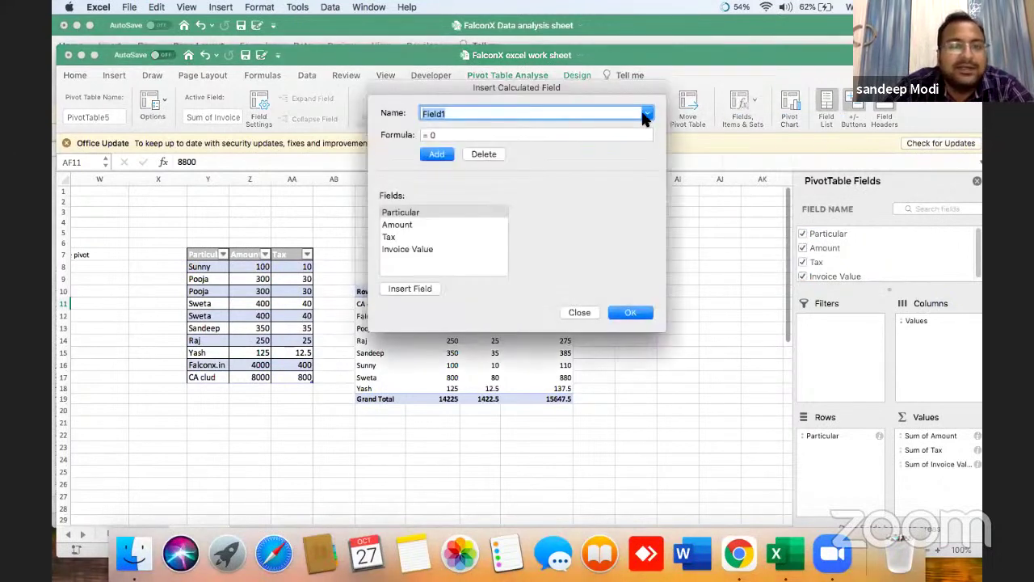
click(647, 114)
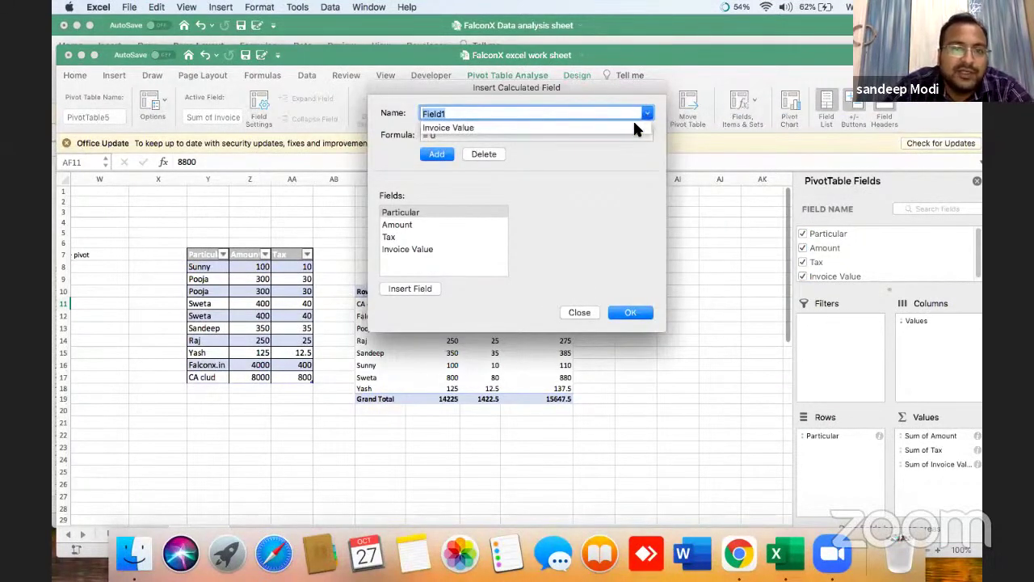
click(634, 127)
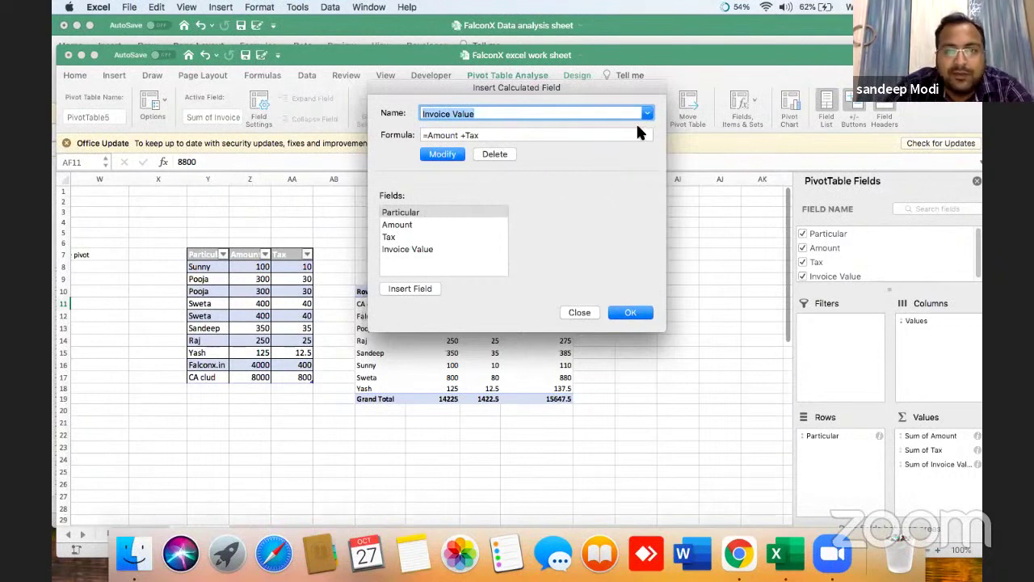
click(576, 316)
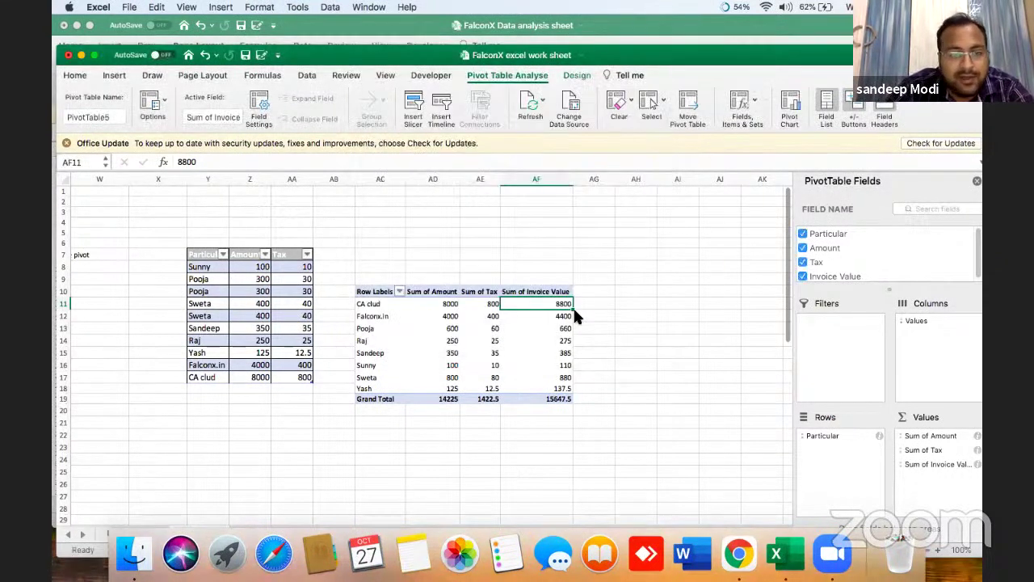
Step: Examine the pivot table's row labels and Sum of Amount values, ending on the last row label above the grand total
click(386, 390)
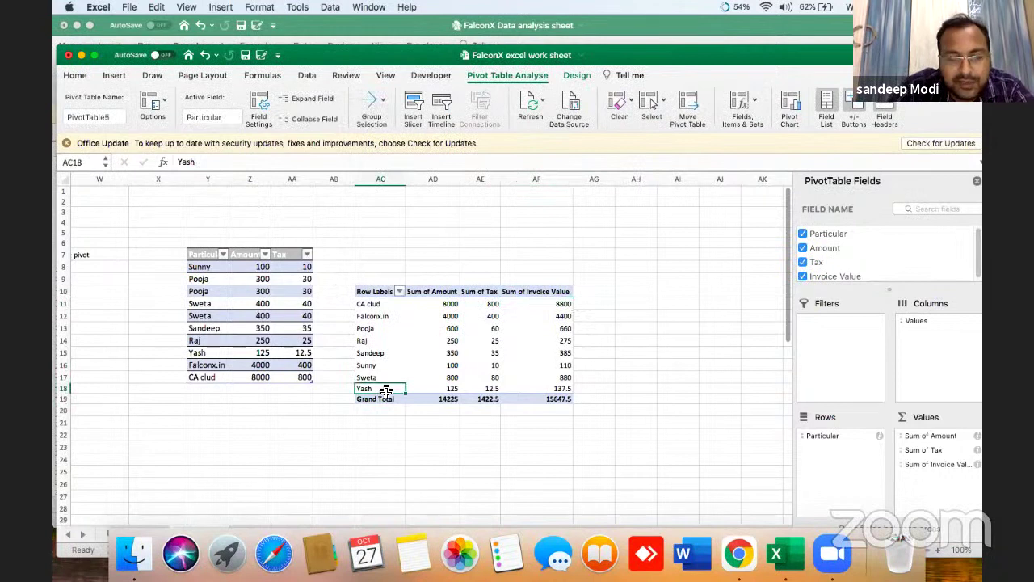
key(Up)
key(Up)
key(Up)
key(Up)
key(Up)
key(Up)
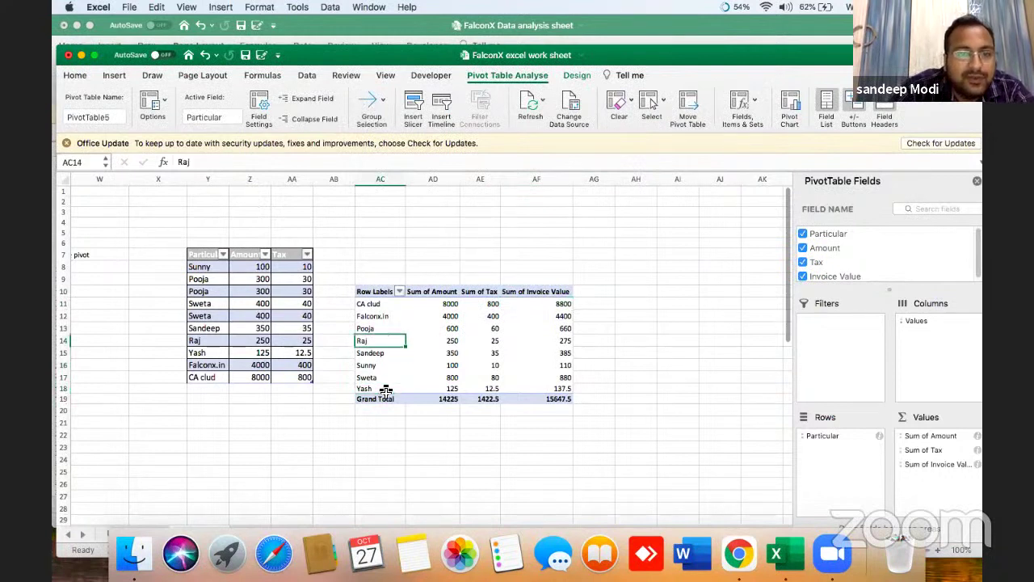
key(Right)
key(Up)
key(Down)
key(Up)
key(Down)
key(Down)
key(Down)
key(Down)
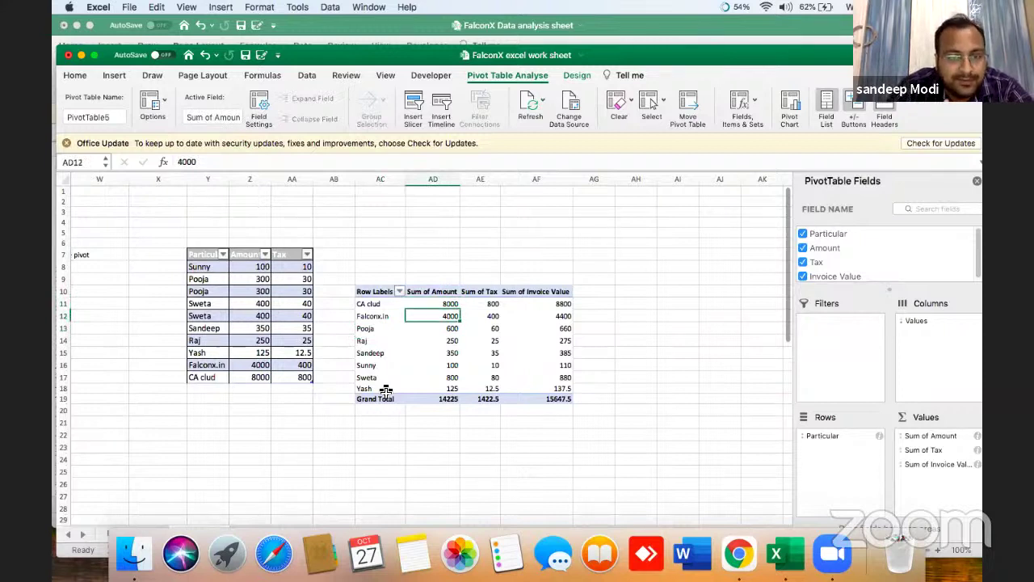
key(Up)
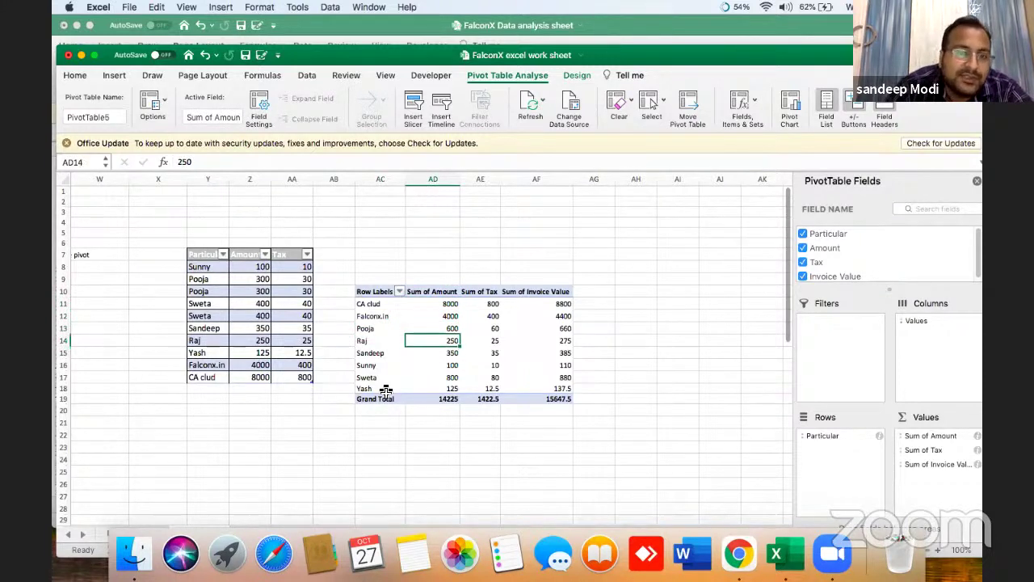
key(Down)
key(Down)
key(Down)
key(Left)
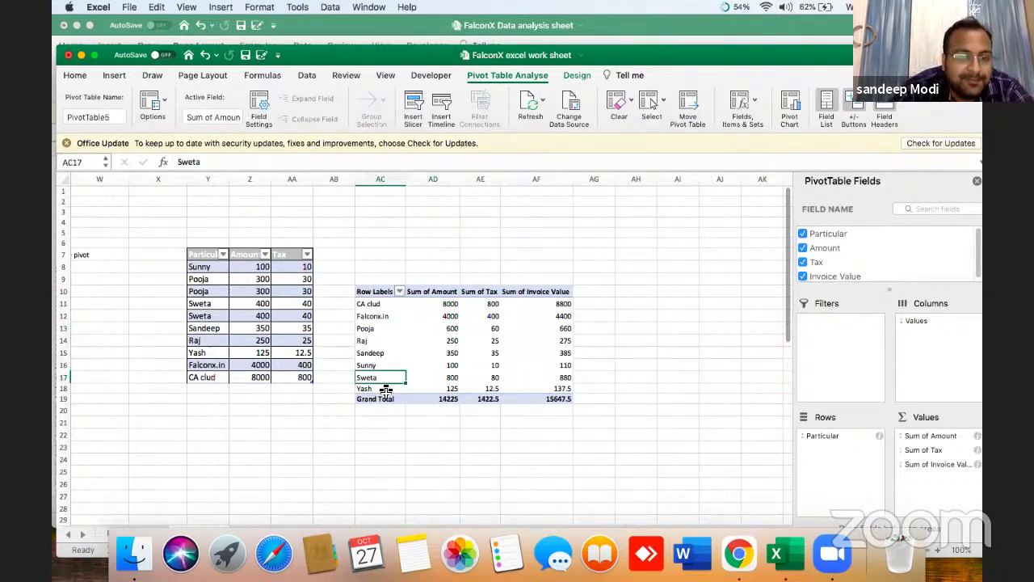
key(Down)
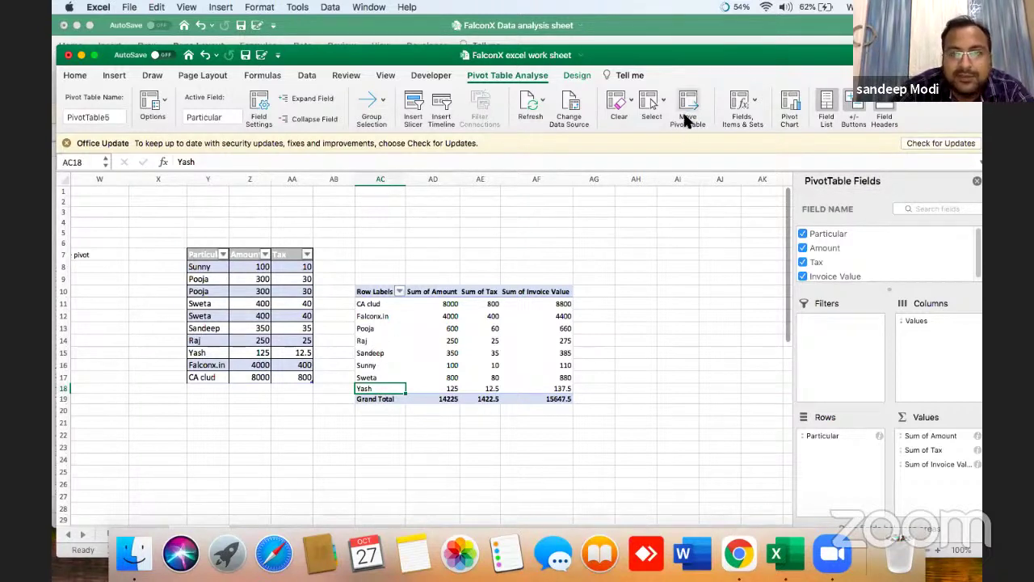
Step: Start a calculated item in the Particular field and name it % ratio
click(741, 103)
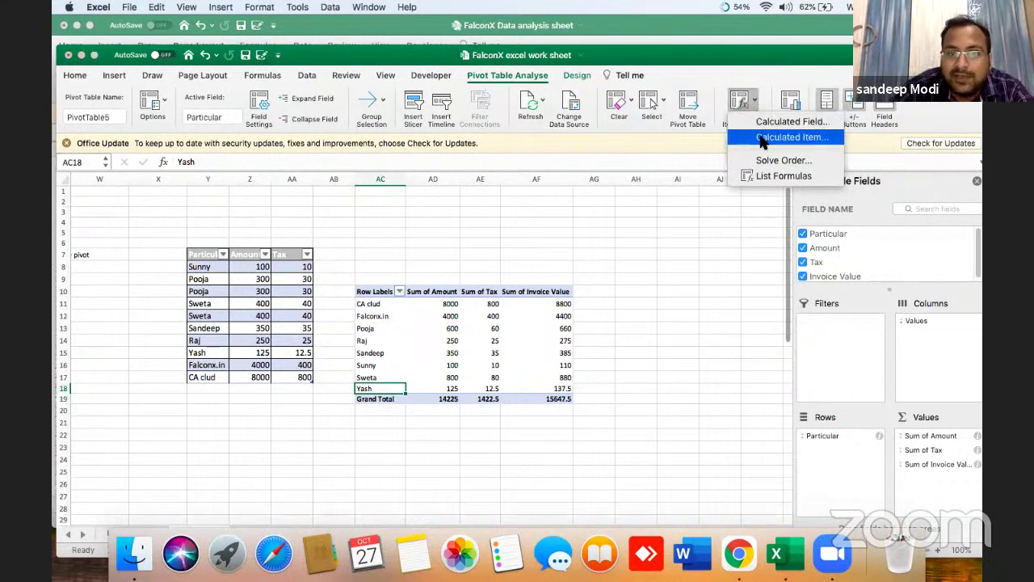
click(764, 137)
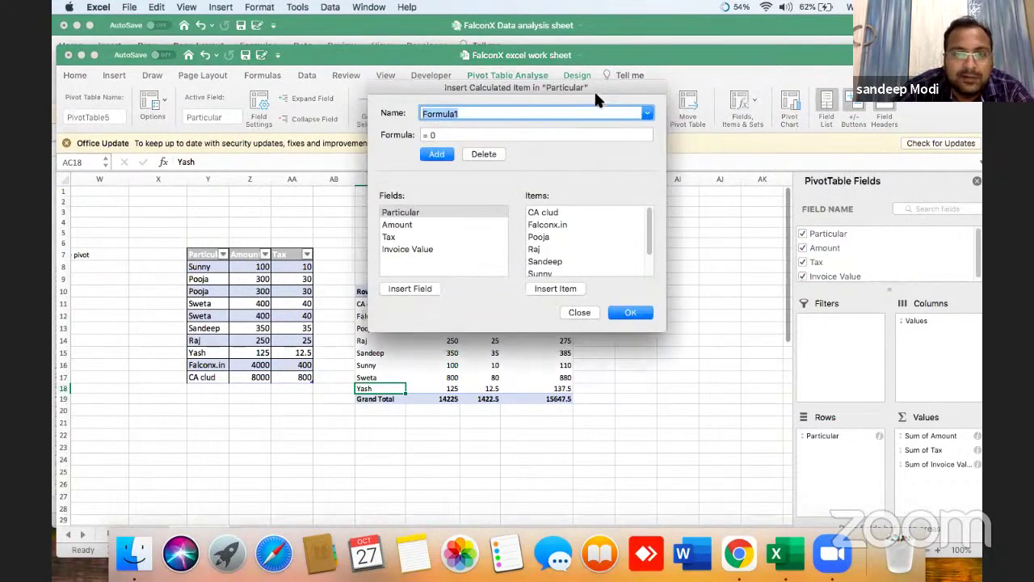
click(705, 133)
key(BackSpace)
key(BackSpace)
key(BackSpace)
key(BackSpace)
key(BackSpace)
key(BackSpace)
key(BackSpace)
key(BackSpace)
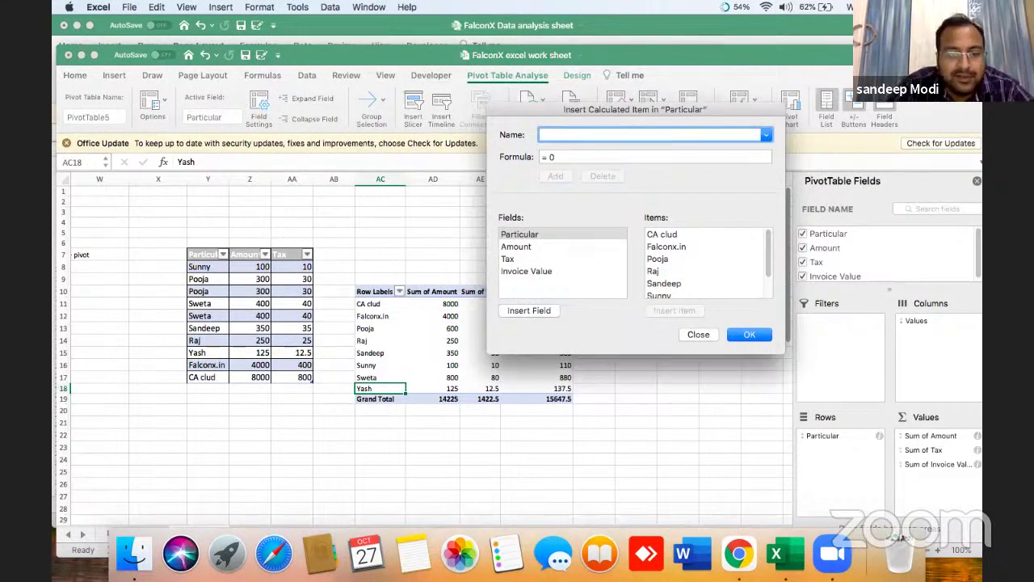
text(%)
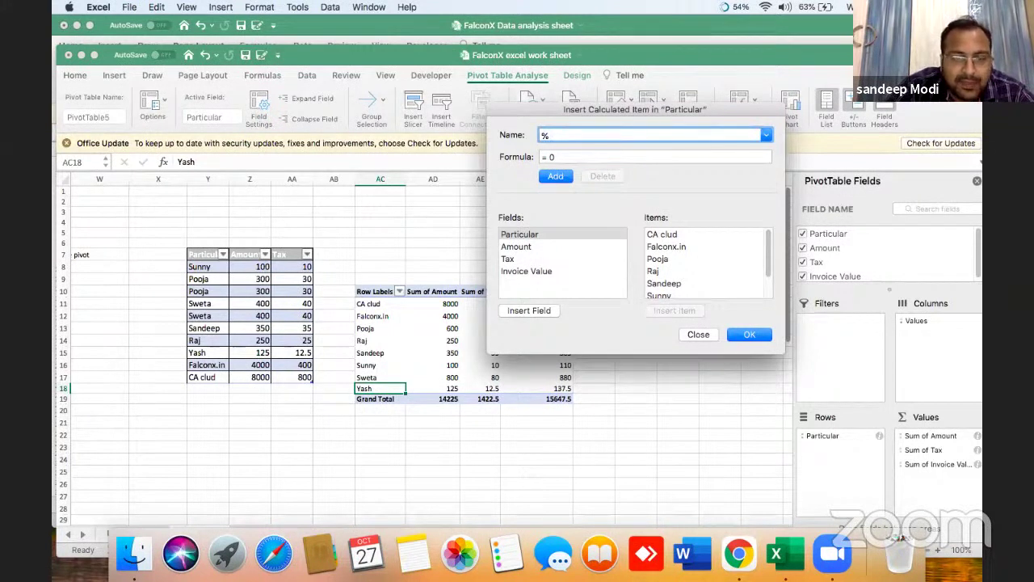
text(atio)
Step: Set the % ratio formula to the fifth listed item divided by Falconx.in and add the calculated item to the pivot table
click(667, 157)
key(BackSpace)
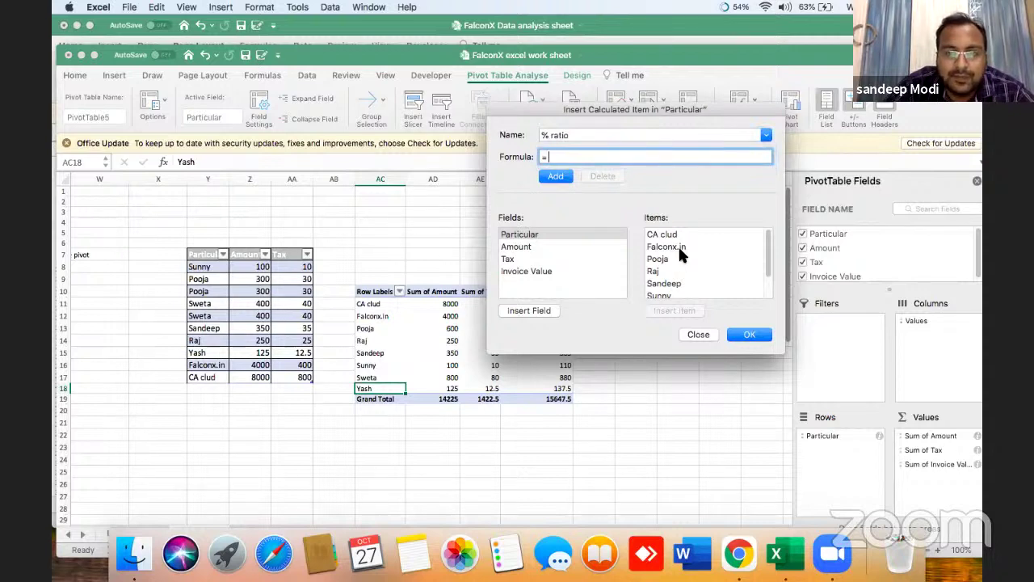
double_click(673, 285)
text(/)
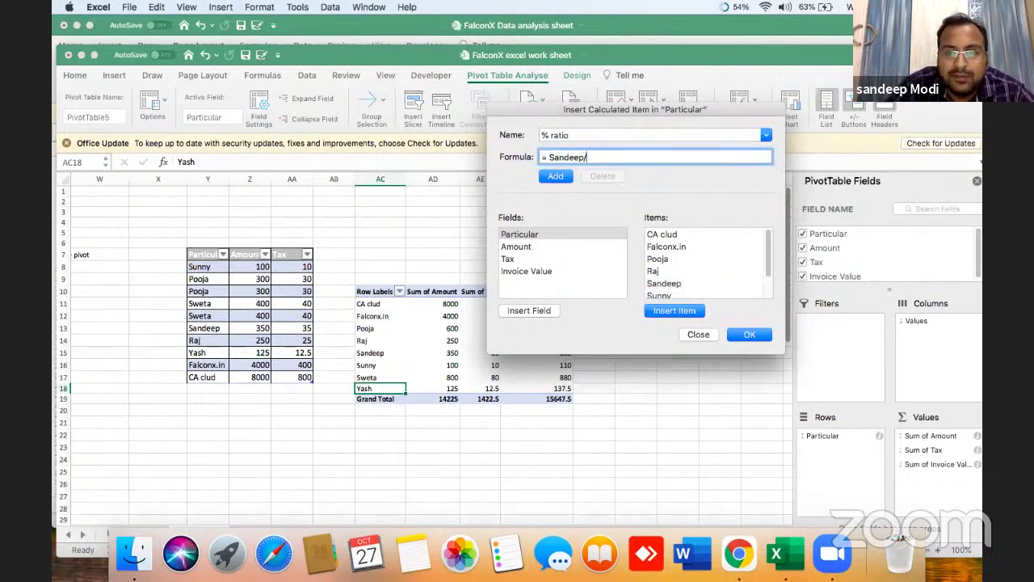
double_click(659, 247)
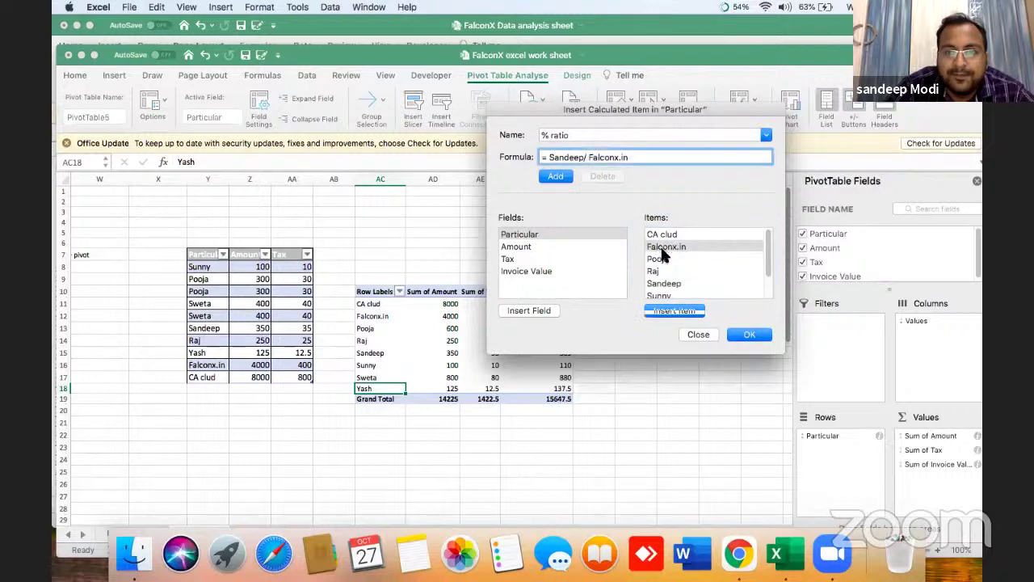
click(563, 177)
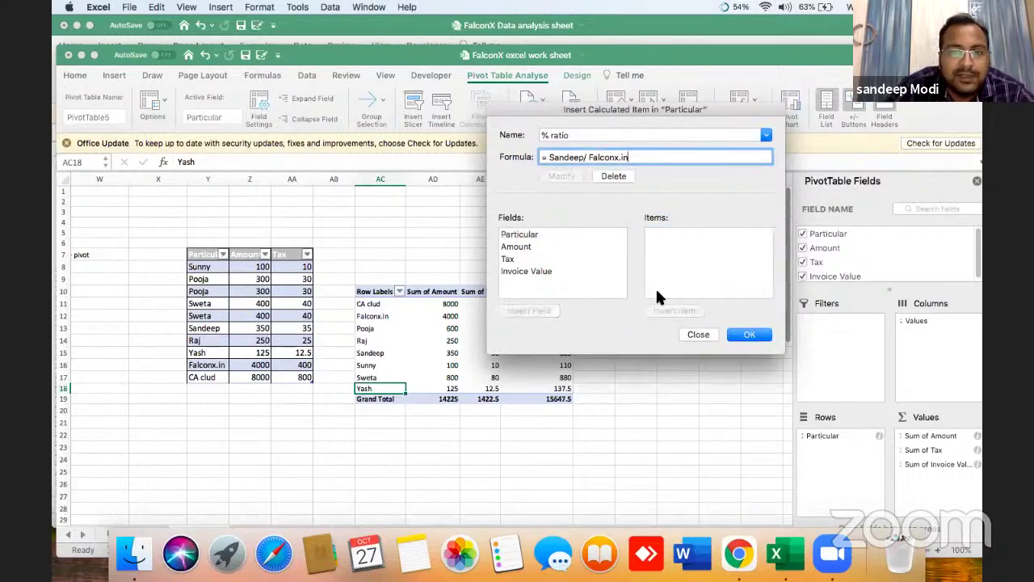
click(737, 335)
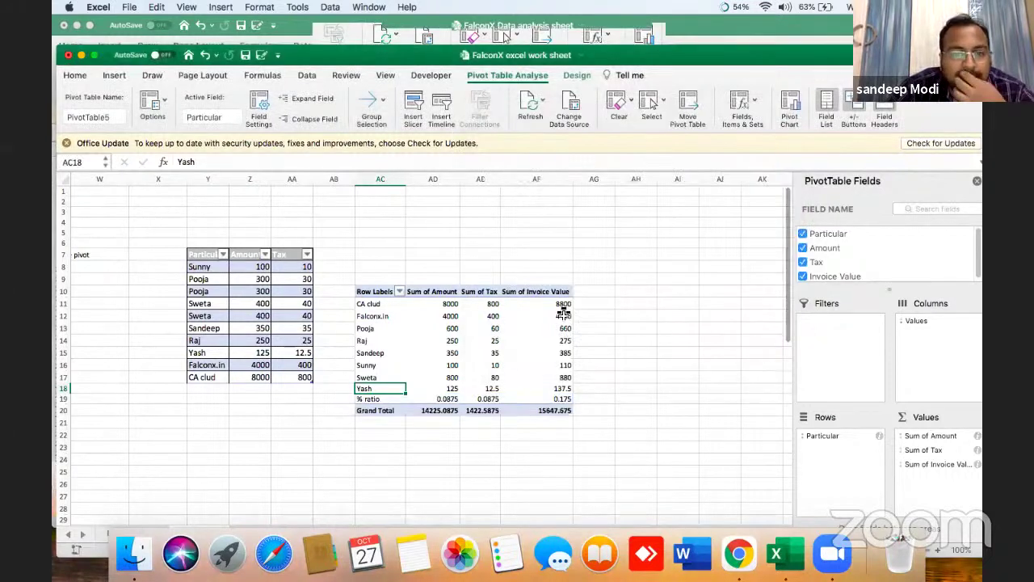
Step: Format the three values in the pivot table's % ratio row as percentages with one decimal place
drag(443, 399, 557, 399)
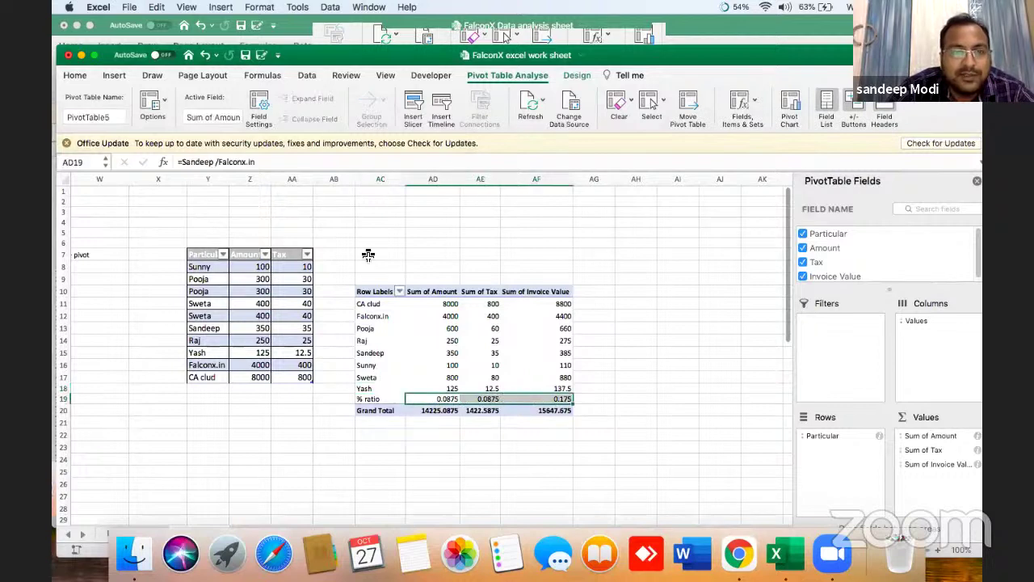
click(85, 73)
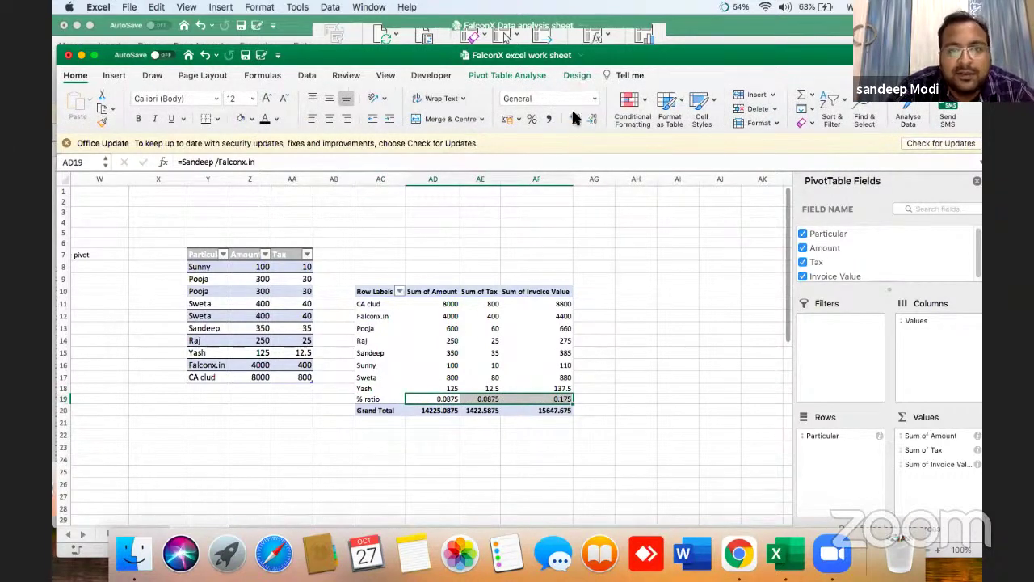
click(531, 118)
click(576, 118)
click(597, 118)
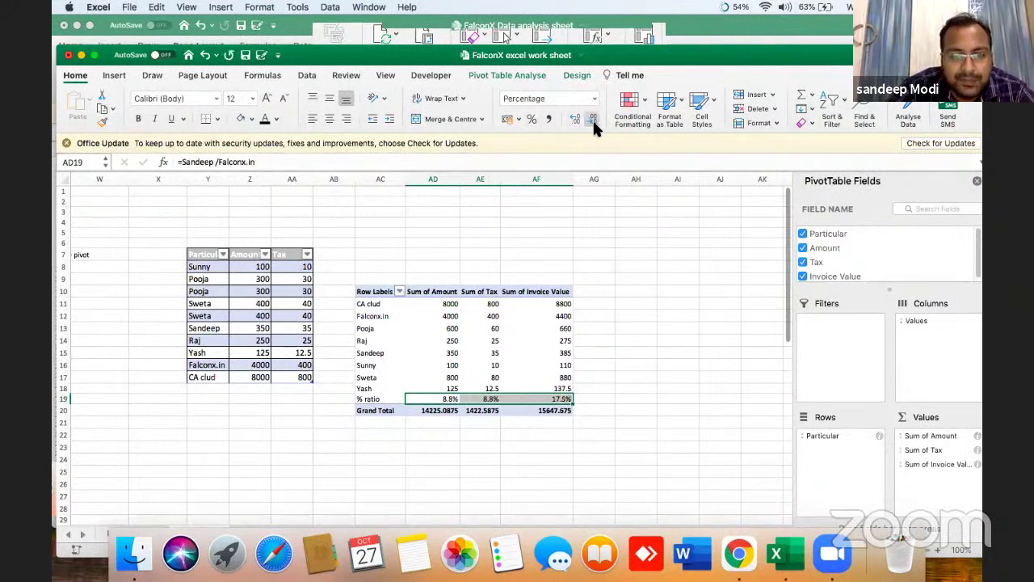
click(444, 353)
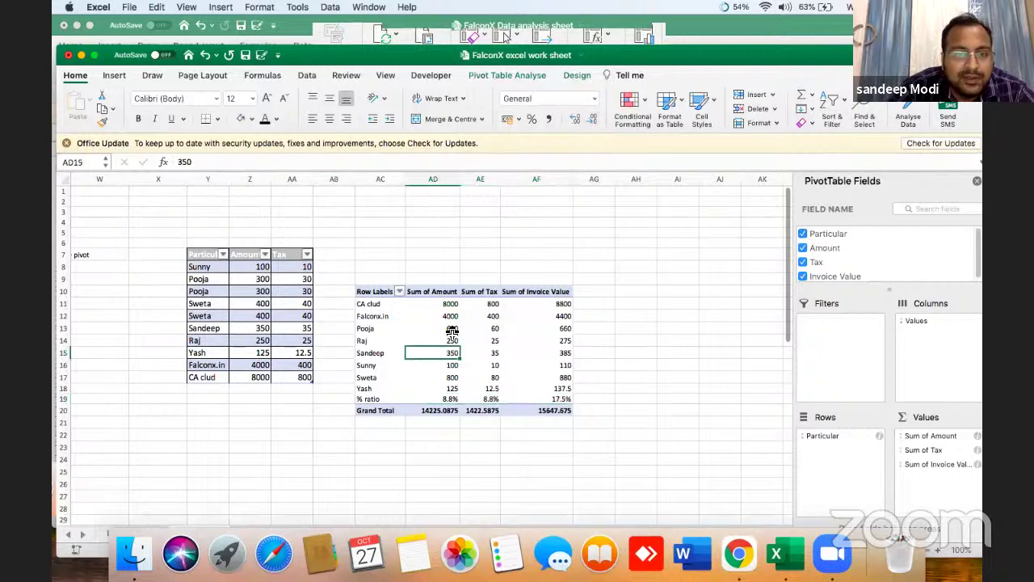
click(452, 317)
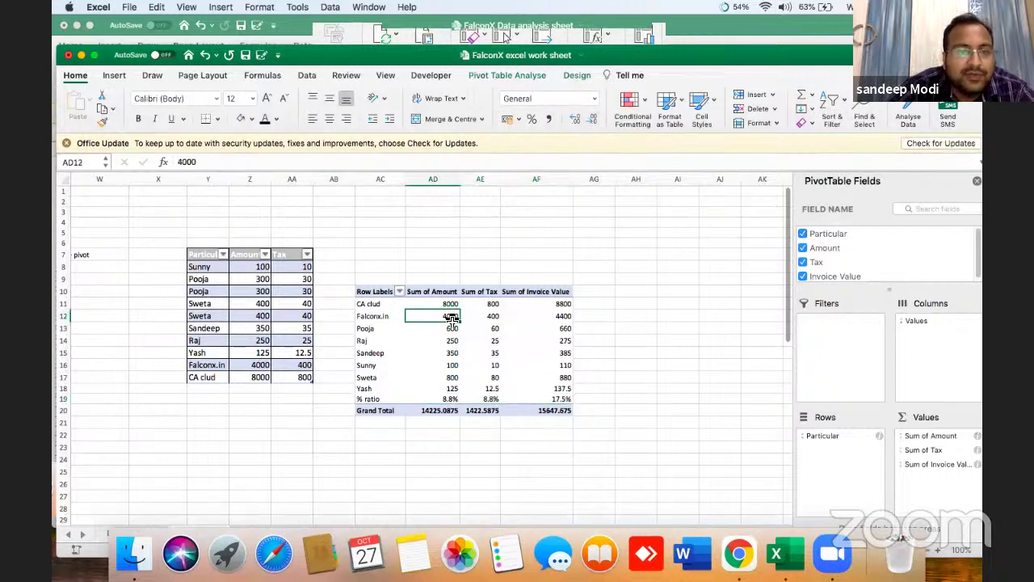
Step: Format all pivot table values, including the grand total row, with thousands separators and no decimal places
click(433, 412)
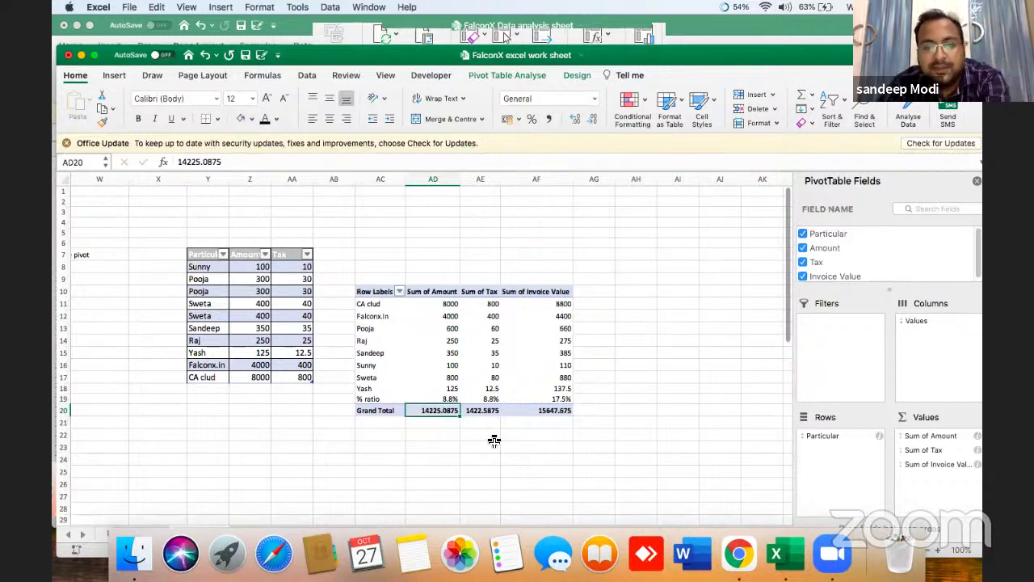
key(shift+Right)
key(shift+Right)
key(shift+Up)
key(shift+Up)
key(shift+Up)
key(shift+Up)
key(shift+Up)
key(shift+Up)
key(shift+Up)
key(shift+Up)
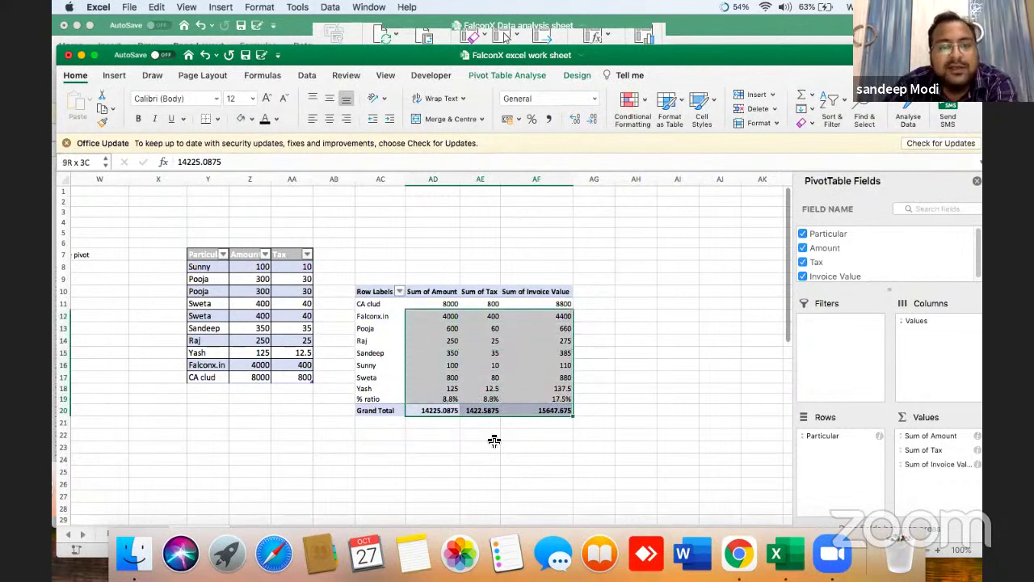
key(shift+Up)
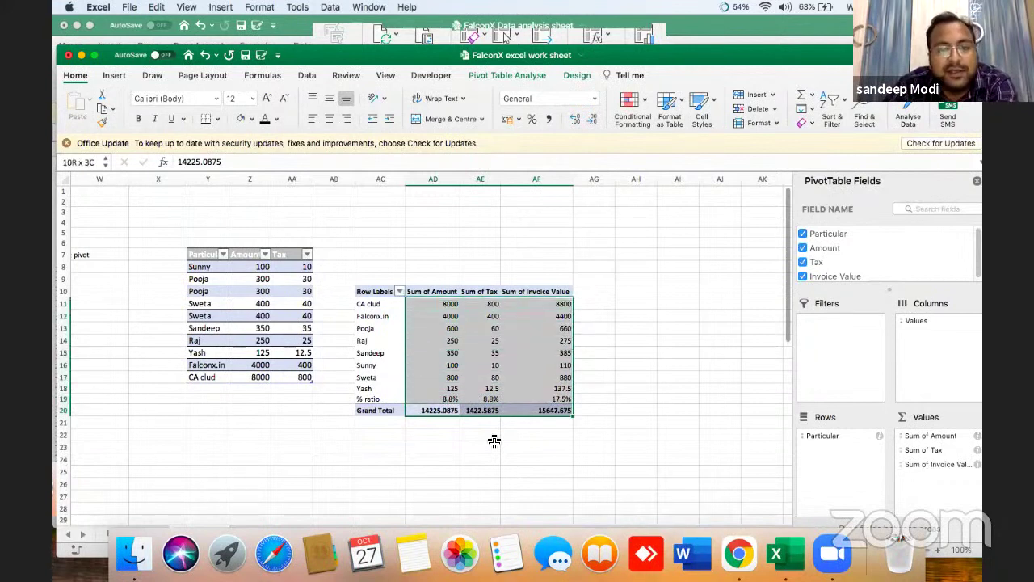
click(548, 118)
click(592, 119)
click(592, 119)
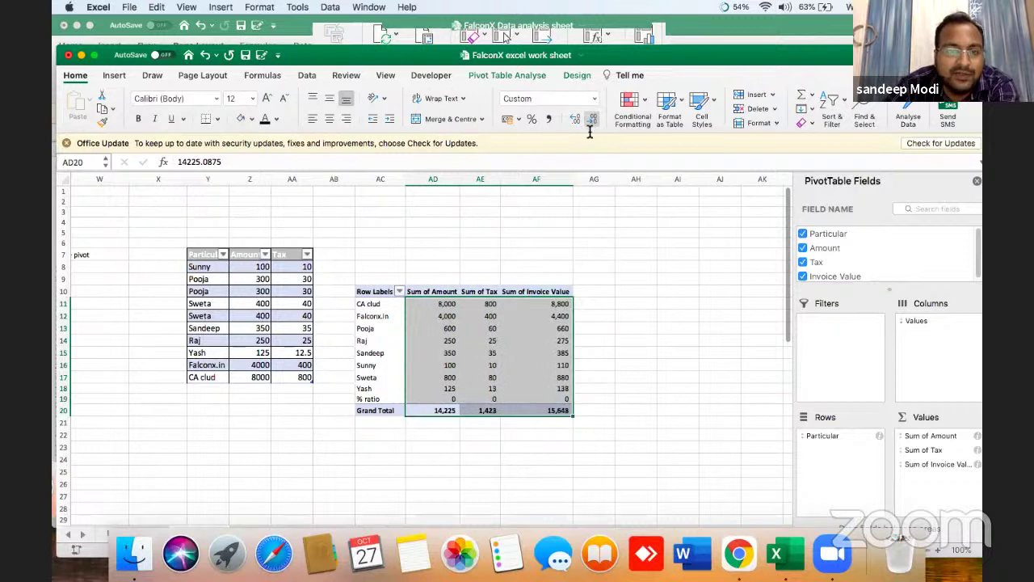
Step: Show all pivot table values, from the first row down to the grand total, with two decimal places
click(536, 352)
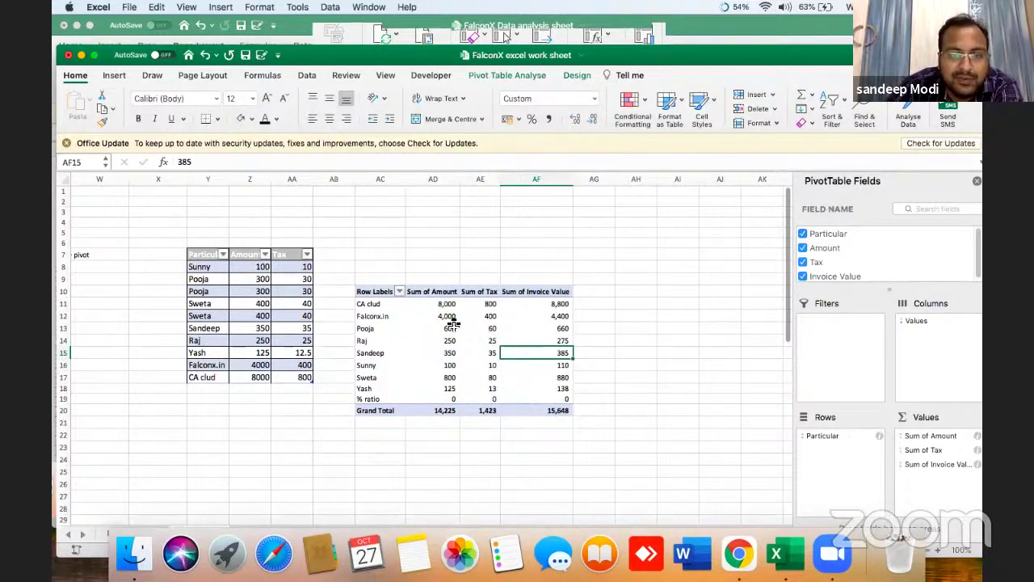
drag(447, 304, 558, 412)
click(574, 121)
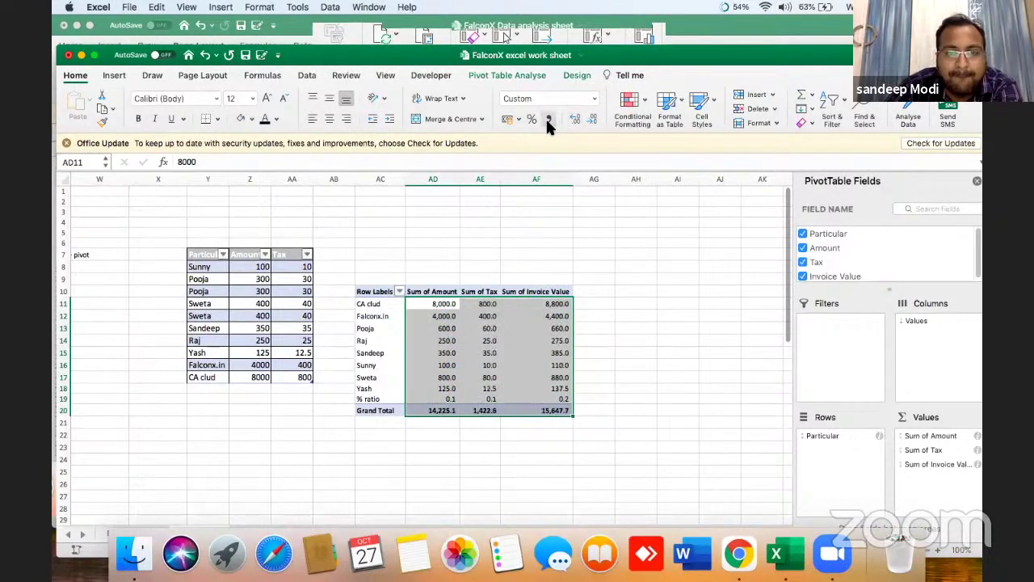
click(573, 119)
click(536, 231)
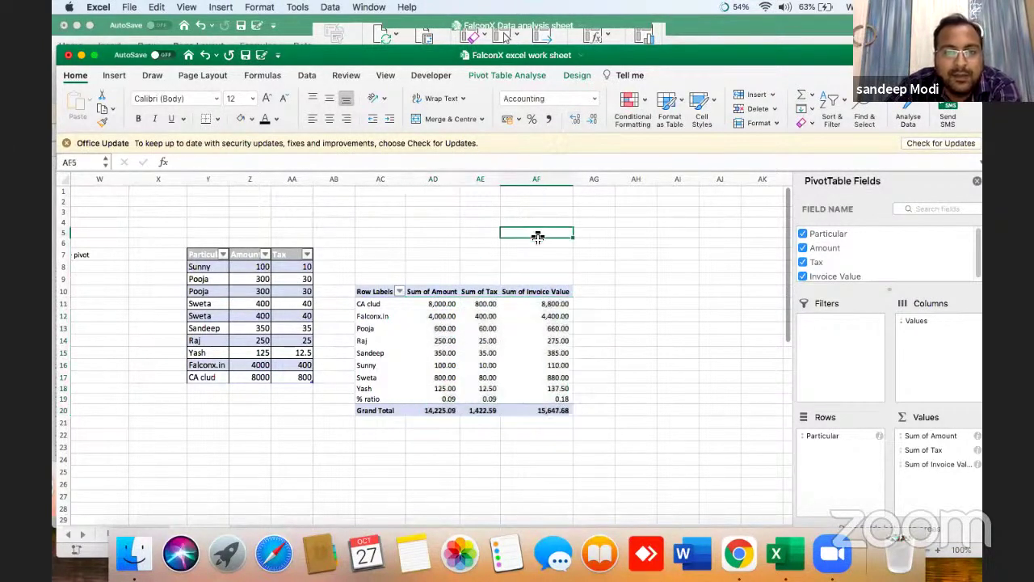
Step: Reposition the workbook window to reveal the sheet names, open the Look up sheet and go to its Xlook UP heading
drag(597, 49, 603, 28)
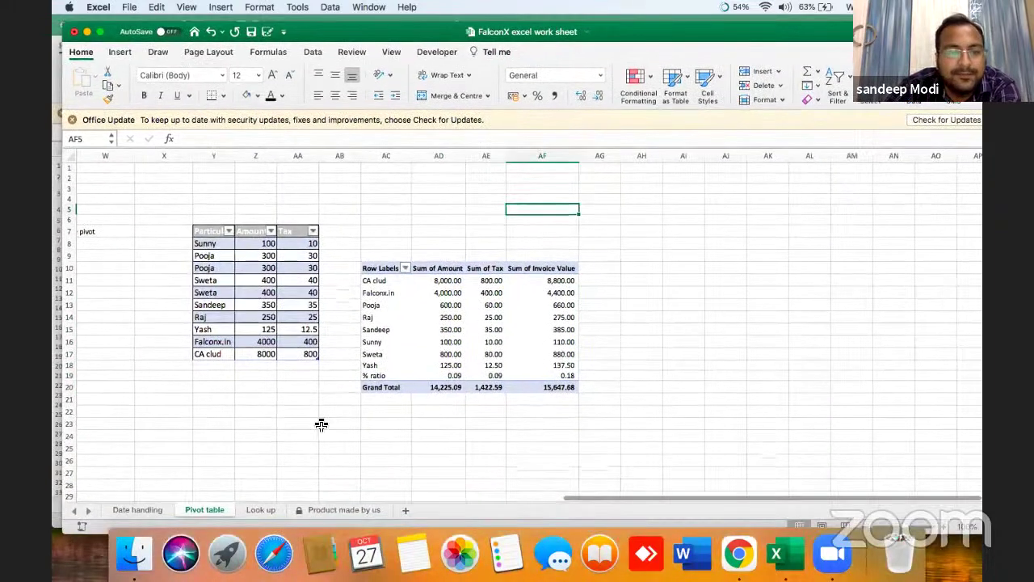
click(262, 509)
click(316, 391)
key(Left)
key(Up)
key(Up)
key(Up)
key(Up)
key(Up)
key(Up)
key(Up)
key(Up)
key(Up)
key(Up)
key(Up)
key(Up)
key(Up)
key(Up)
key(Up)
key(Up)
key(Down)
key(Right)
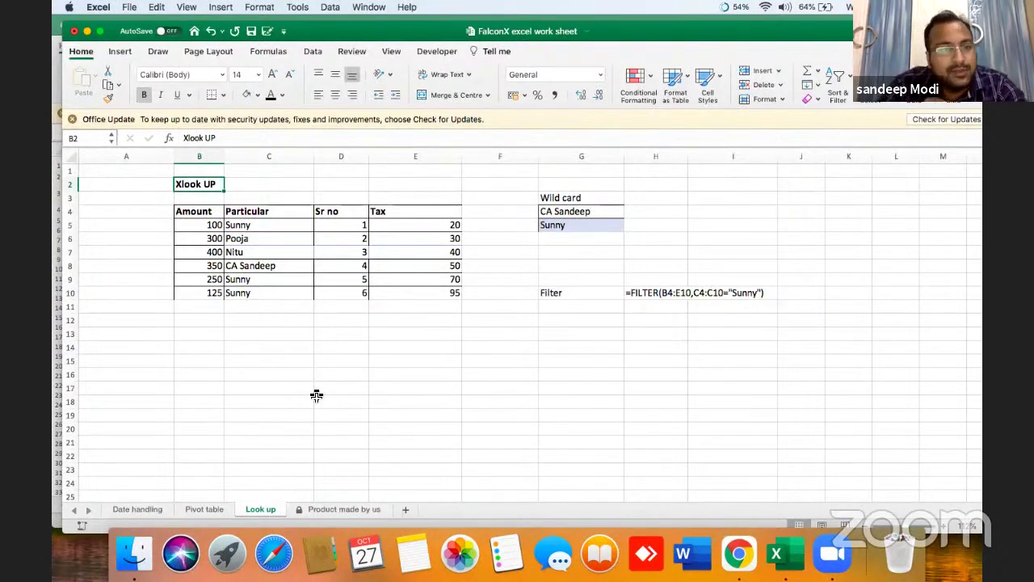
Step: Examine the Xlook UP table's column headings and the Sr no, Particular and Amount entries in row 8
click(471, 266)
key(Left)
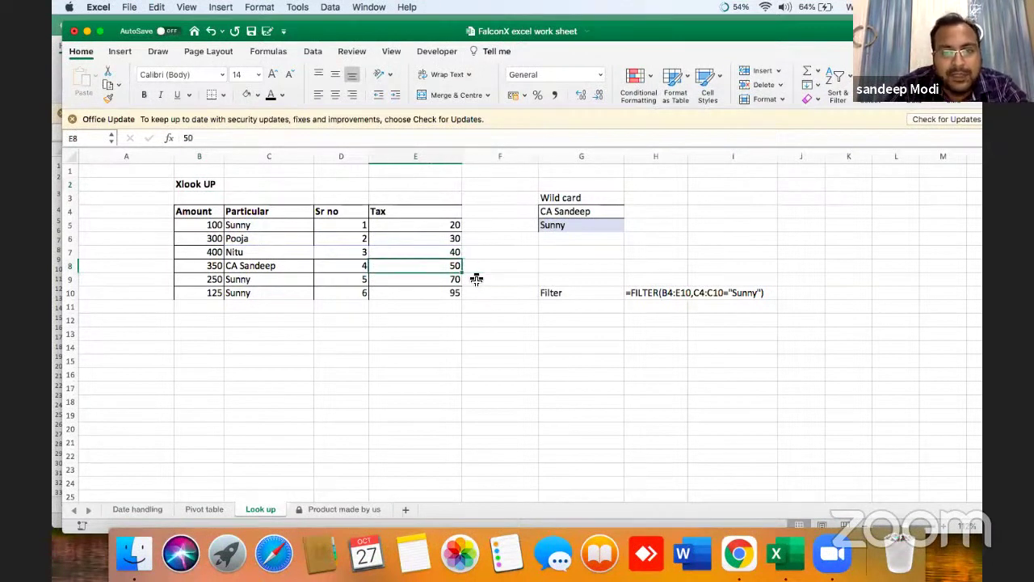
key(Left)
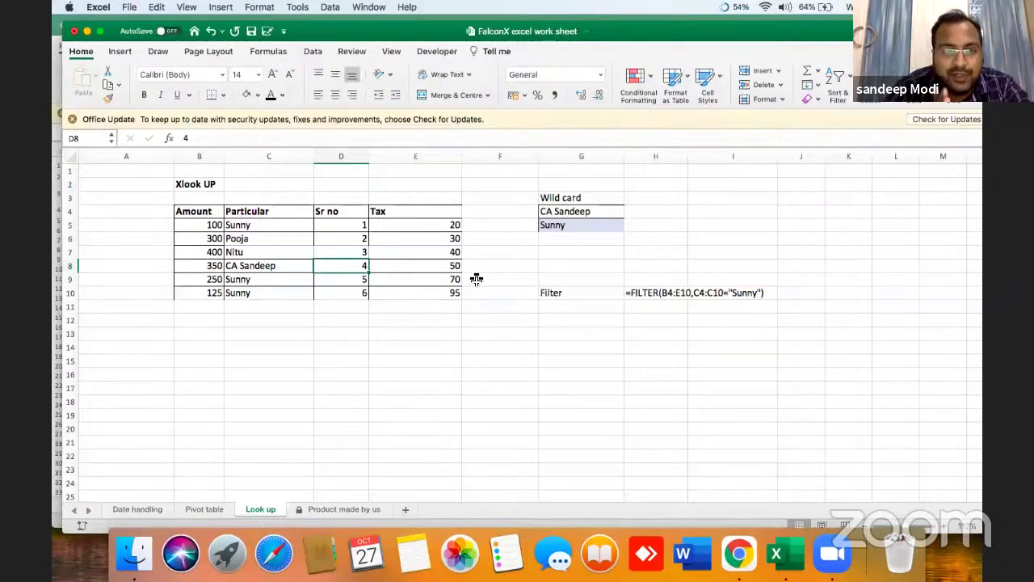
key(Up)
key(Up)
key(Left)
key(Left)
key(Up)
key(Up)
key(Right)
key(Right)
key(Left)
key(Down)
key(Down)
key(Down)
key(Down)
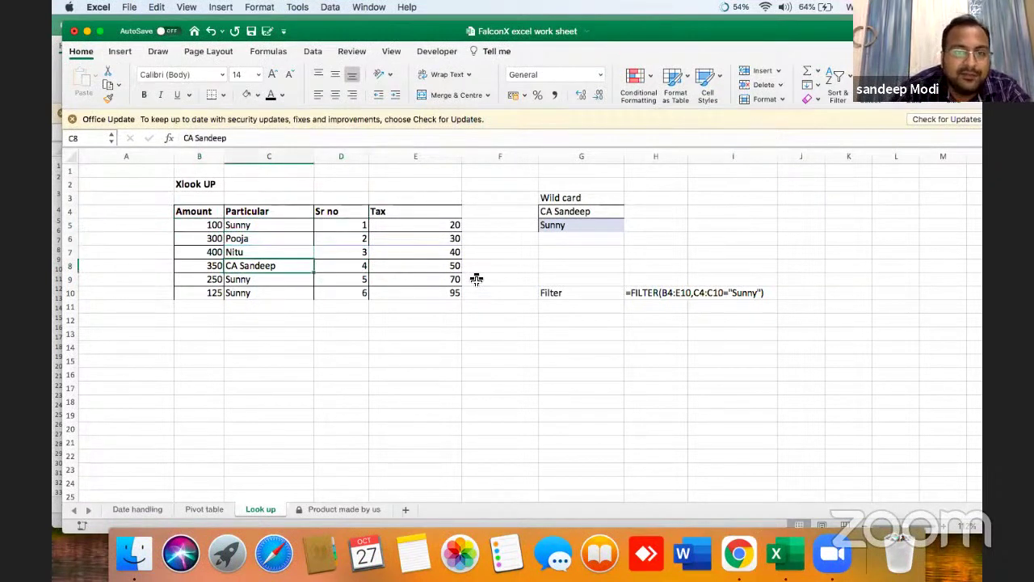
key(Left)
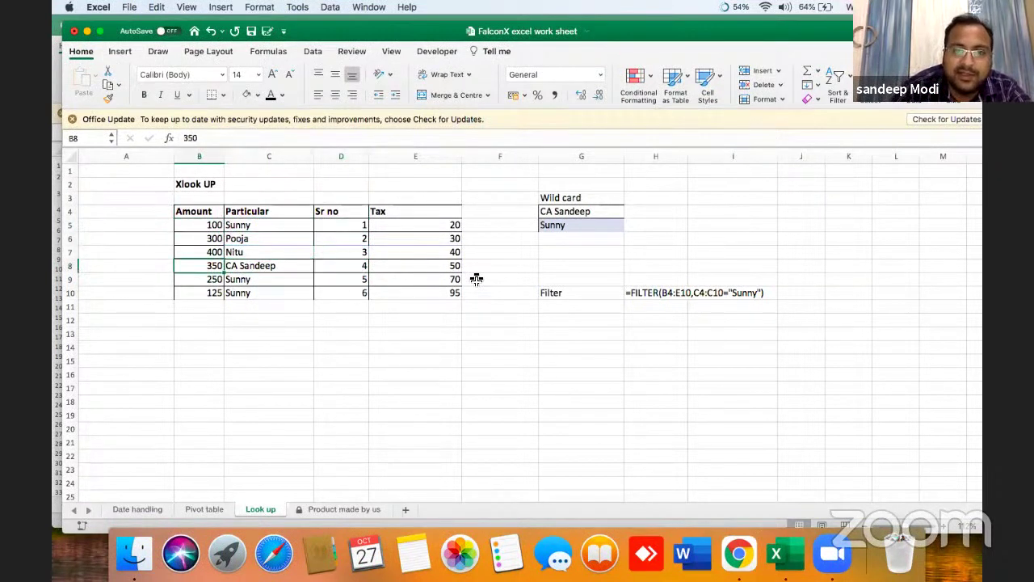
Step: Enter 350 in cell H4, beside the first lookup name under Wild card
key(Right)
key(Right)
key(Right)
key(Right)
key(Right)
key(Right)
key(Up)
key(Up)
key(Up)
key(Up)
text(350)
key(Return)
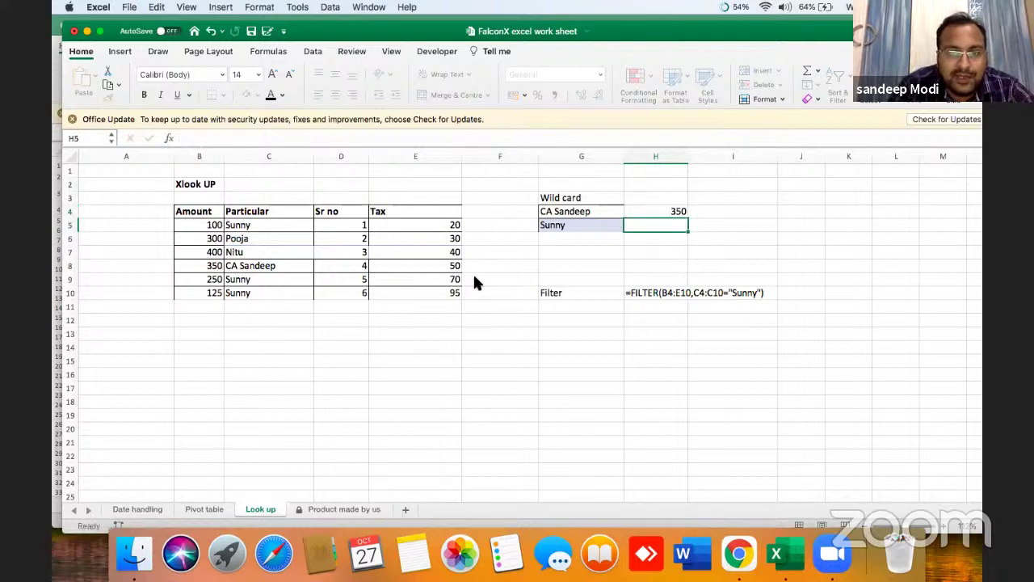
Step: Fill cell H4 with the standard yellow colour
key(Up)
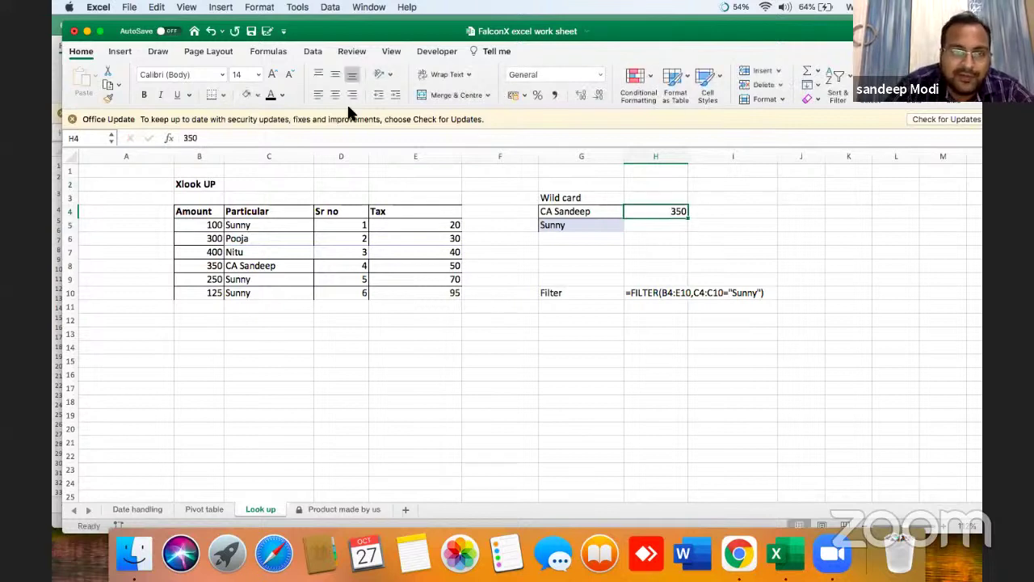
click(256, 95)
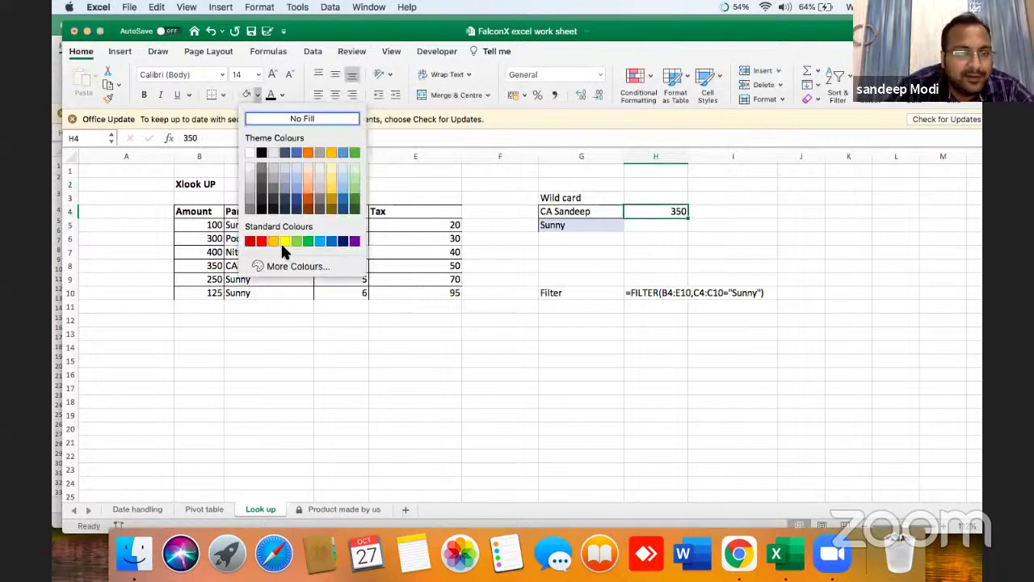
click(285, 240)
click(582, 255)
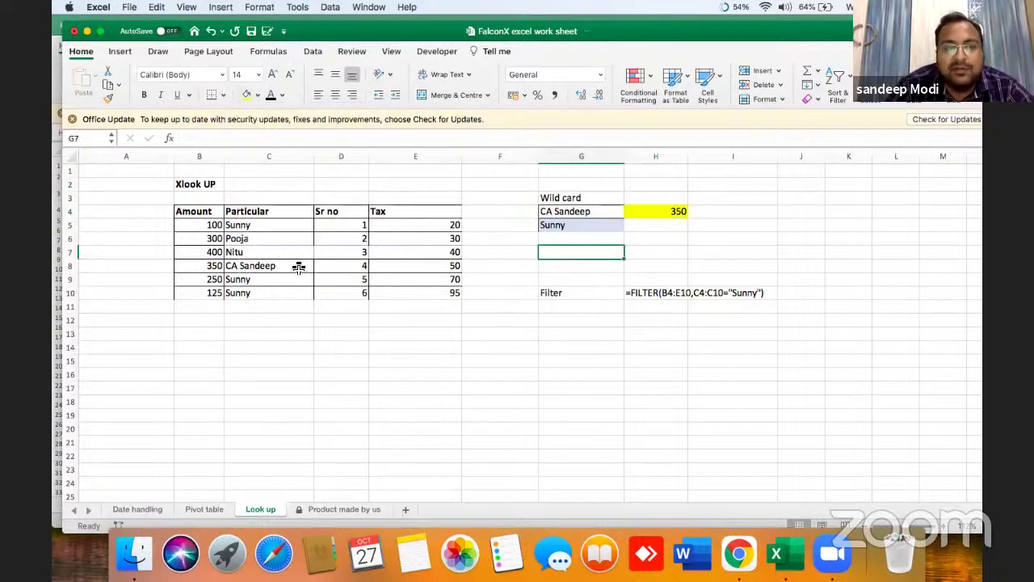
Step: Check row 8 of the table and enter =XLOOKUP(G4,C4:C10,B4:B10) in cell H4
click(263, 269)
key(Right)
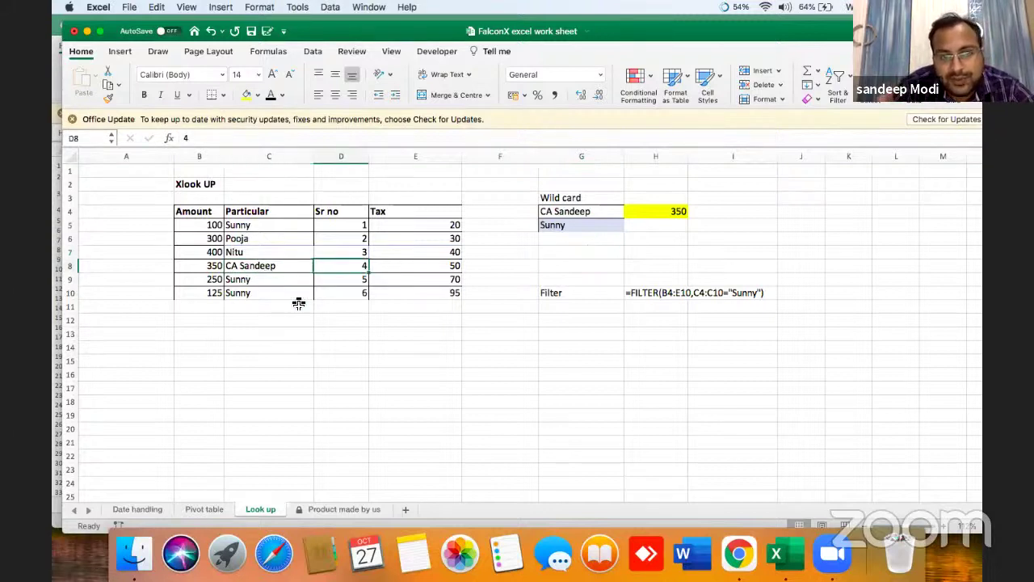
key(Left)
key(Left)
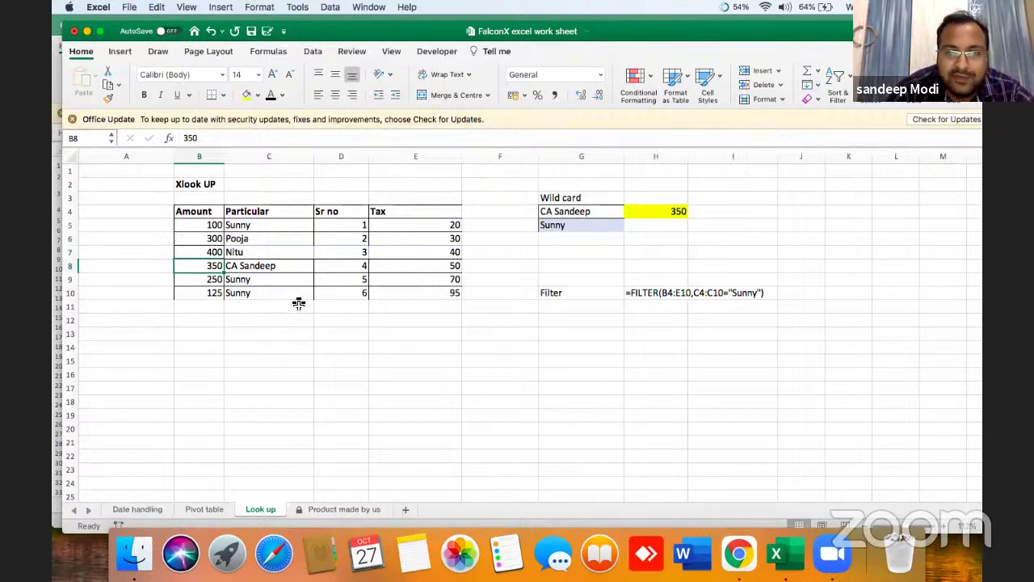
key(Right)
key(Right)
key(Right)
key(Right)
key(Right)
key(Right)
key(Right)
key(Up)
key(Up)
key(Up)
key(Up)
key(Left)
text(=xlo)
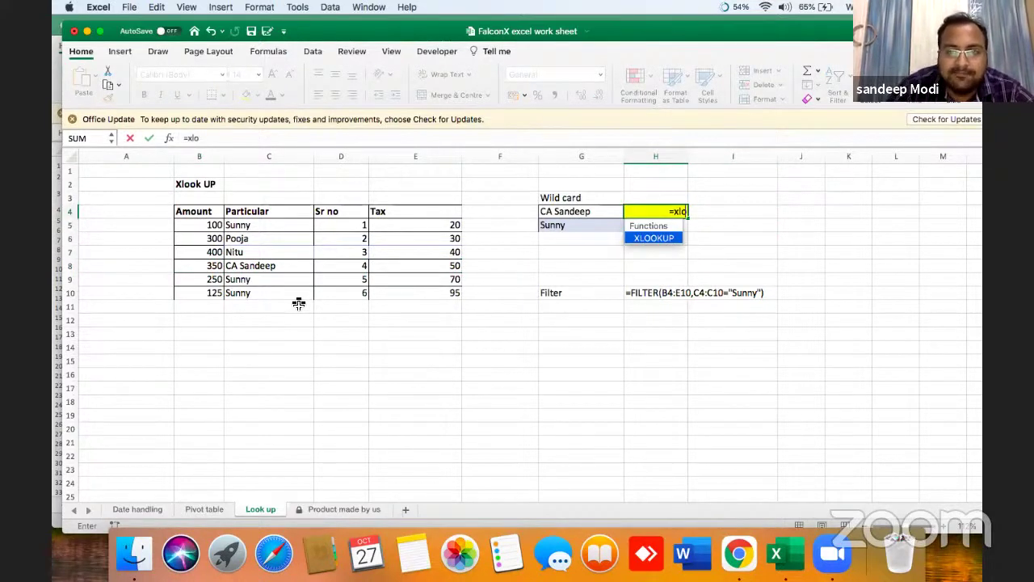
key(Tab)
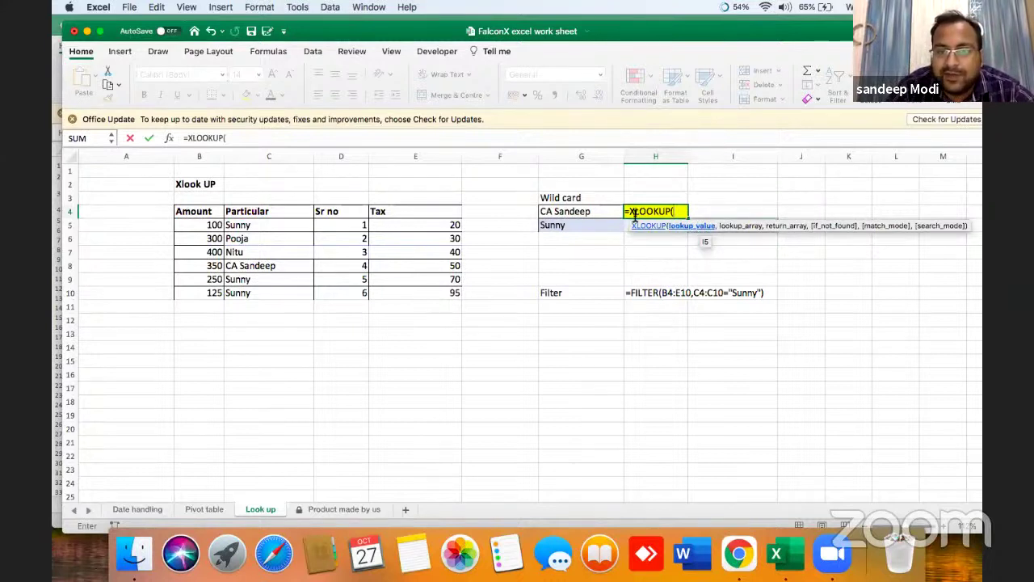
click(579, 211)
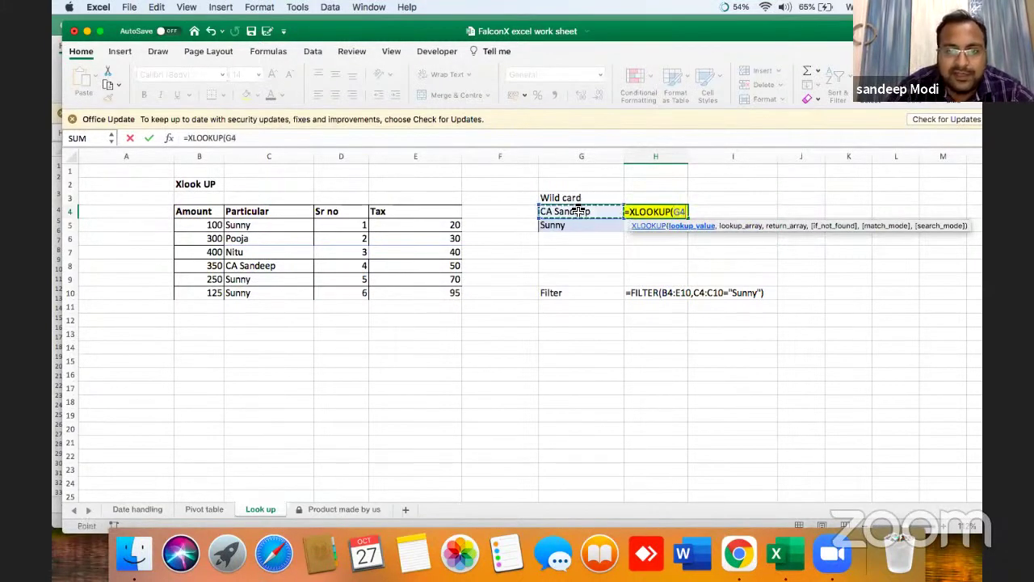
text(,)
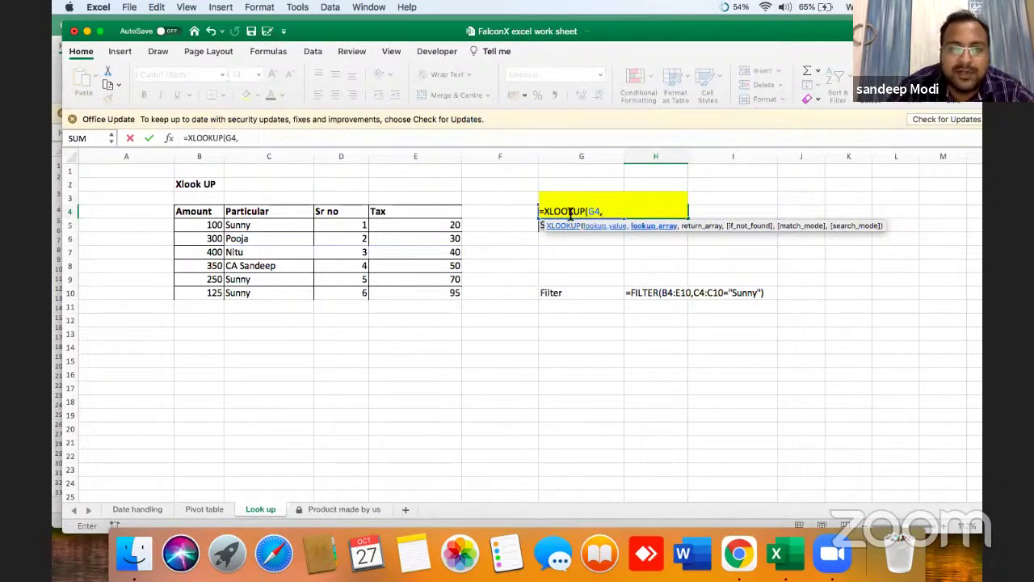
drag(282, 208, 290, 292)
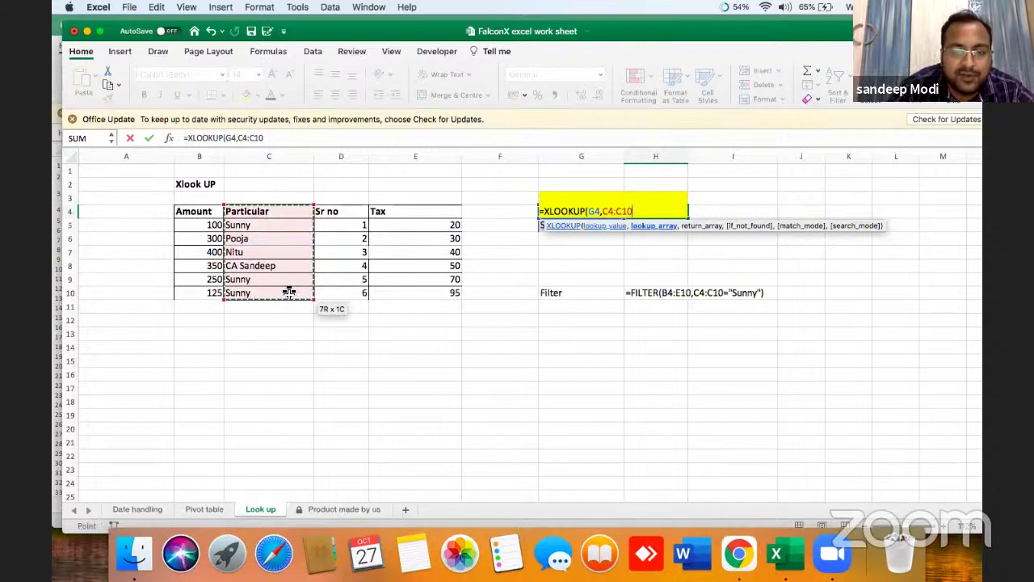
text(,)
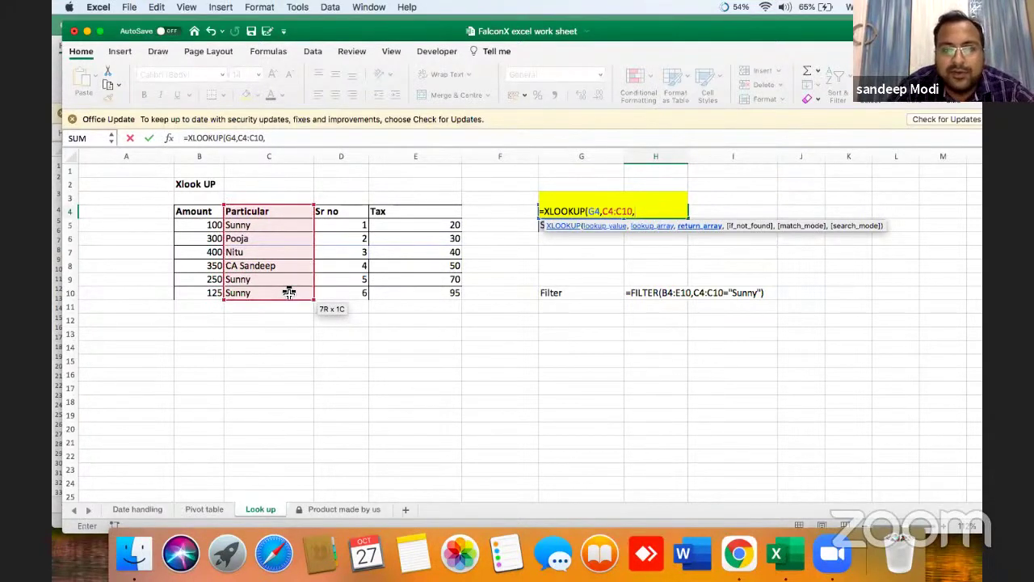
drag(208, 212, 216, 294)
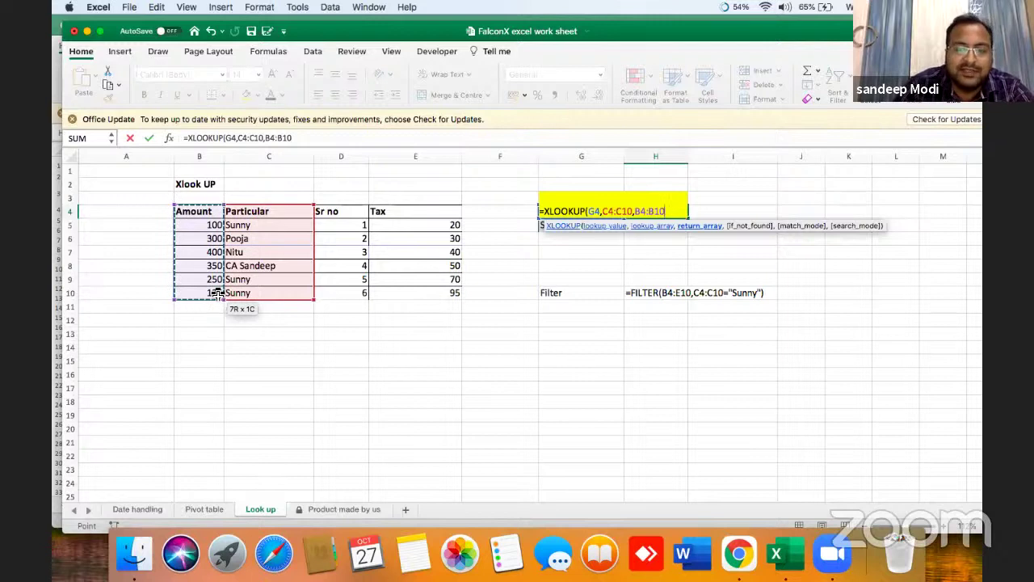
key(Return)
Step: Copy the table headings Amount, Particular, Sr no and Tax from B4:E4 to the row starting at H3
key(Up)
key(Left)
key(Left)
key(Left)
key(Left)
key(Left)
key(Left)
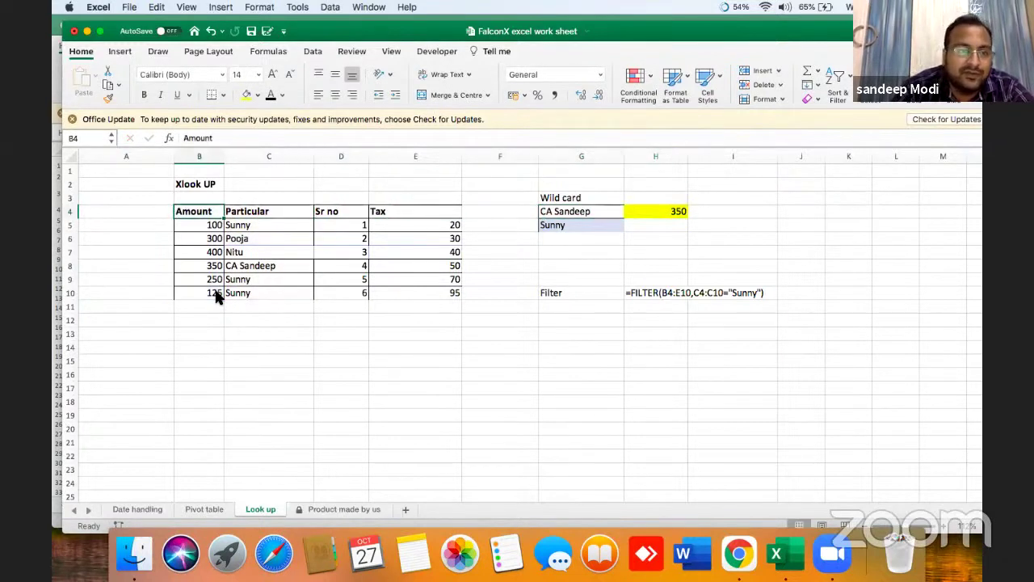
key(shift+Right)
key(shift+Right)
key(shift+Right)
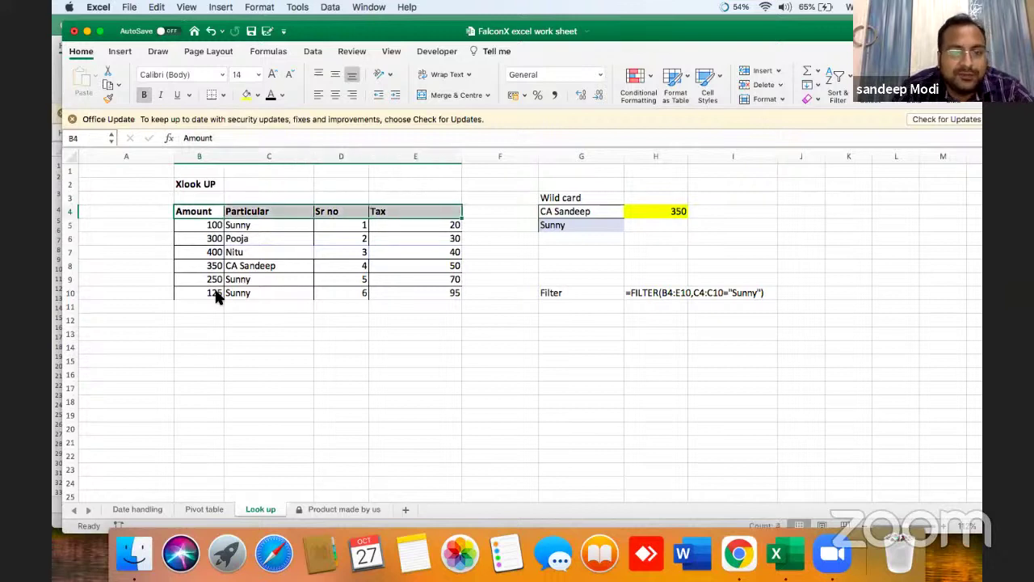
key(super+c)
key(Right)
key(Right)
key(Right)
key(Right)
key(Right)
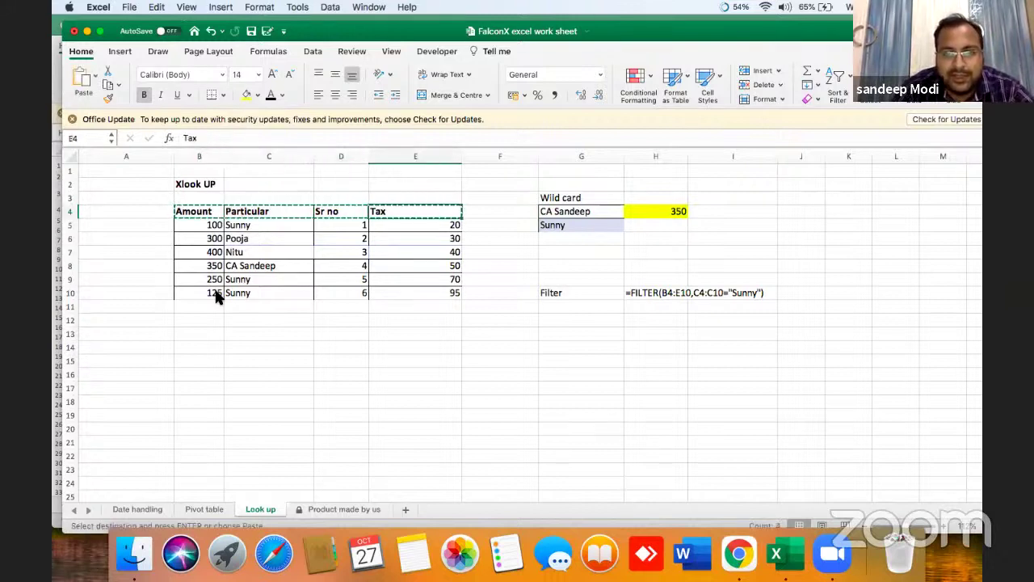
key(Right)
key(Up)
key(Return)
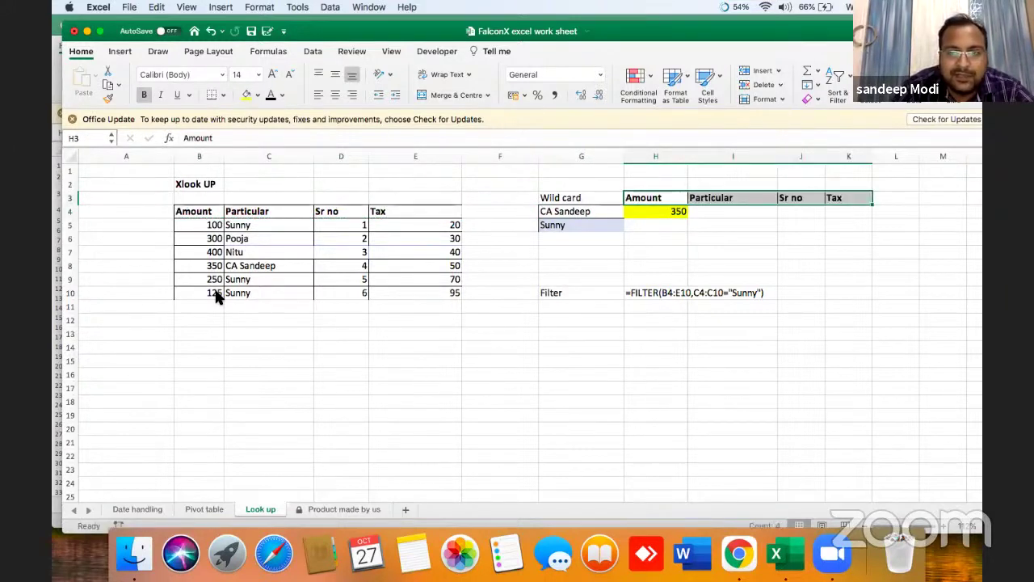
Step: Examine the cells beneath the copied headings, the lookup name beside them and the formula in H4
key(Down)
key(Right)
key(Right)
key(Right)
key(Left)
key(Left)
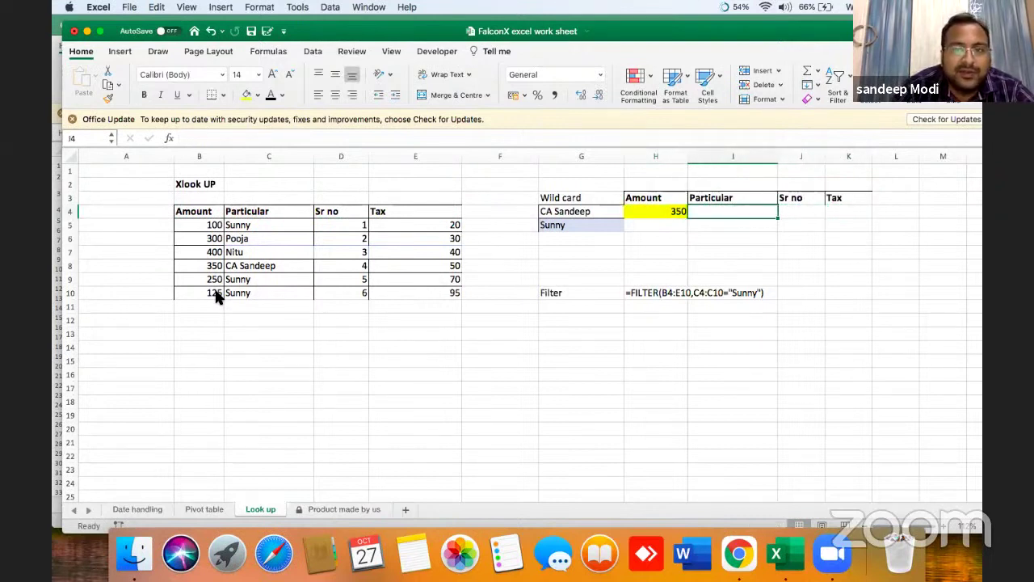
key(Left)
key(Left)
key(Left)
key(Right)
key(Right)
key(Right)
key(Left)
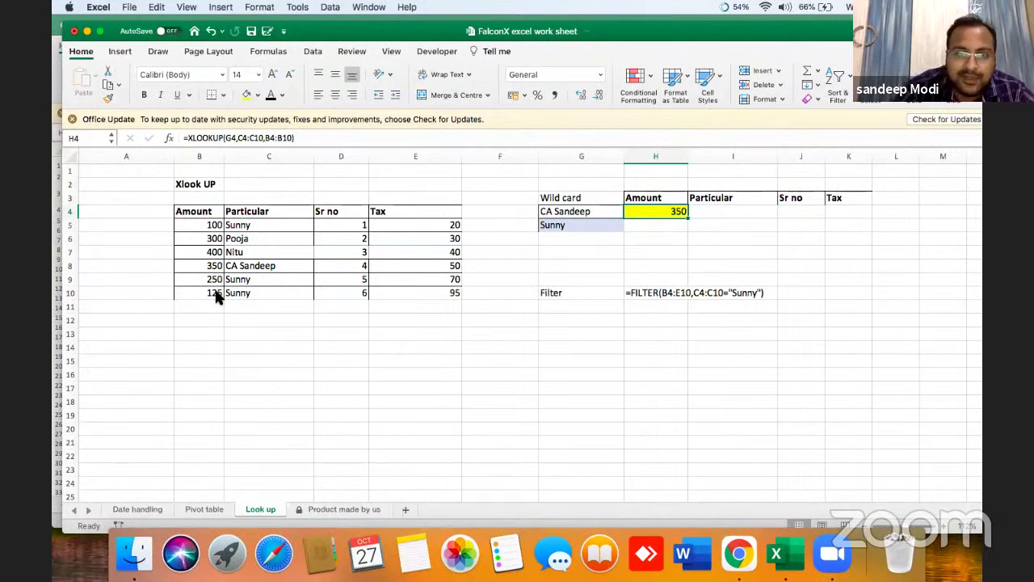
Step: Replace the formula in H4 with =XLOOKUP(G4,C4:C10,B4:E10) to return the whole record
text(=)
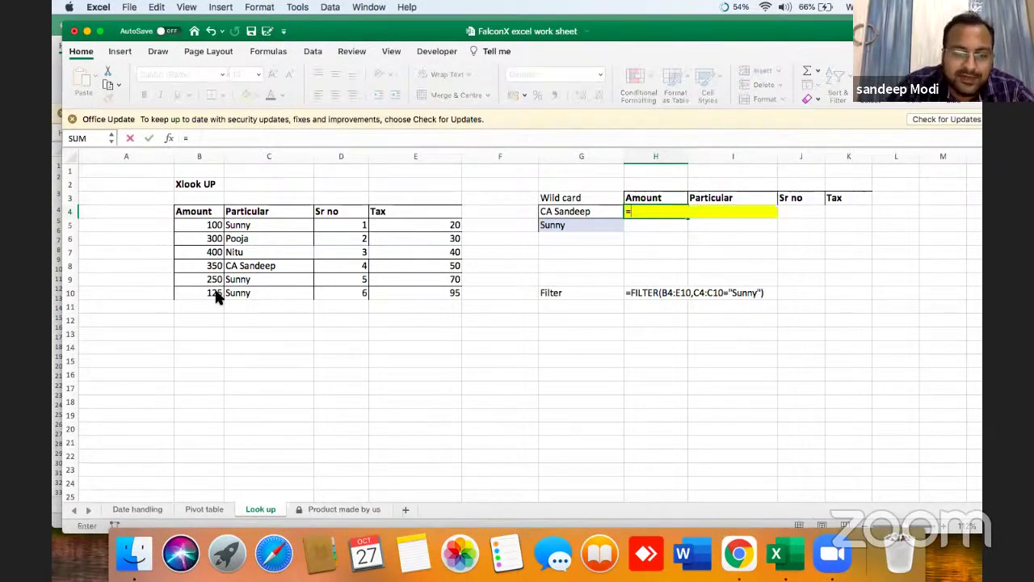
text(xlookup()
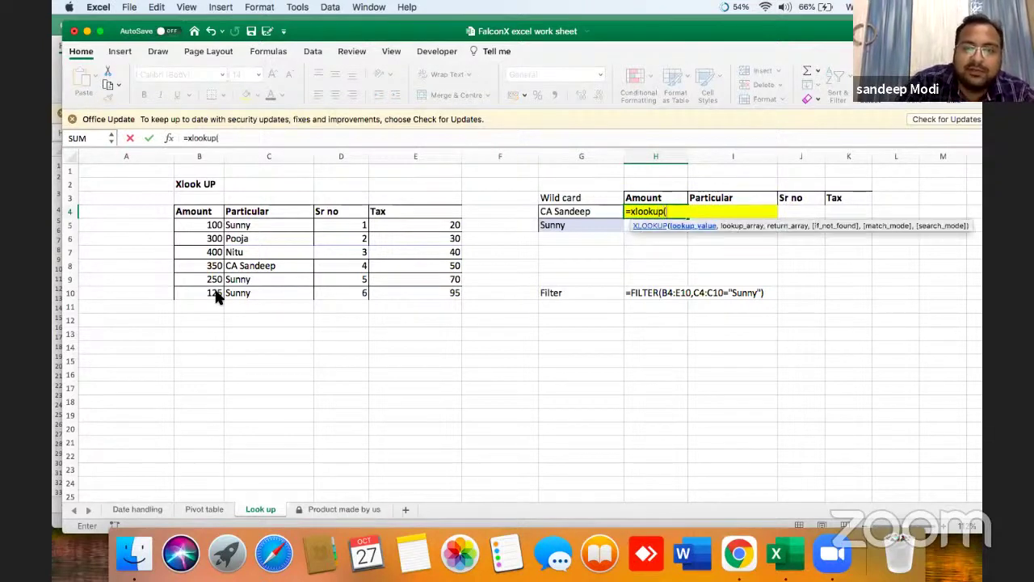
click(558, 211)
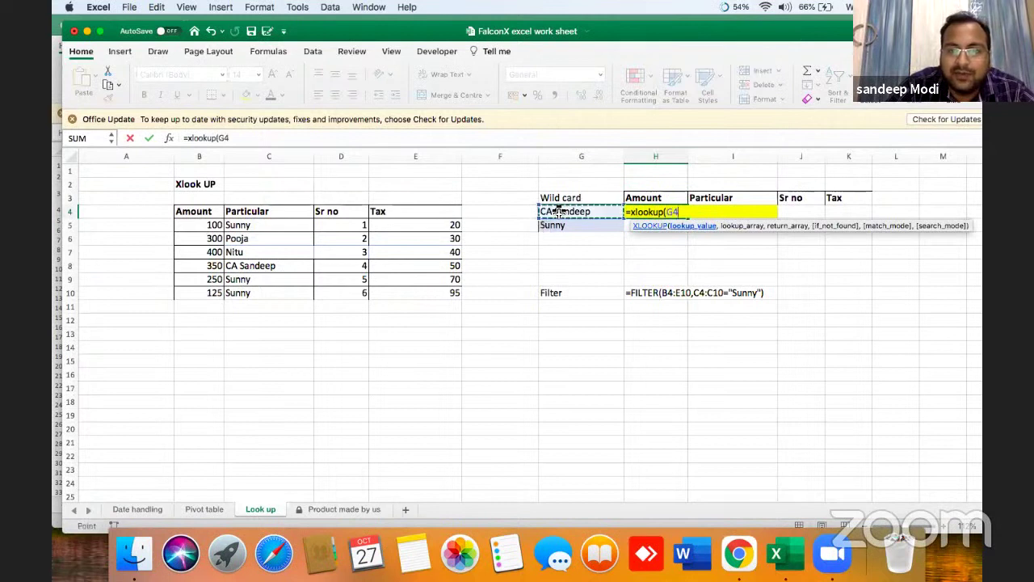
text(,)
drag(293, 213, 295, 293)
text(,)
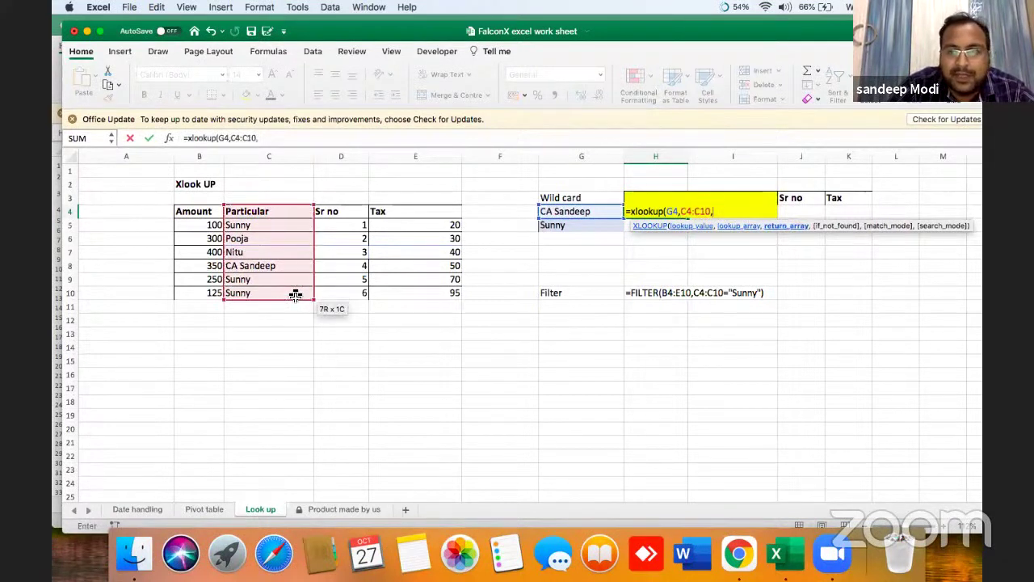
drag(198, 210, 447, 299)
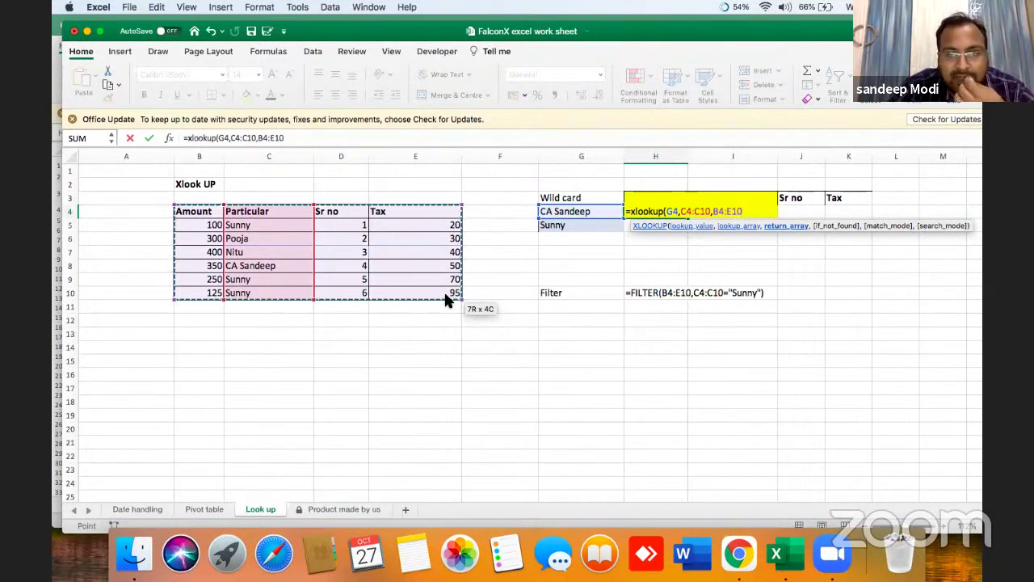
text())
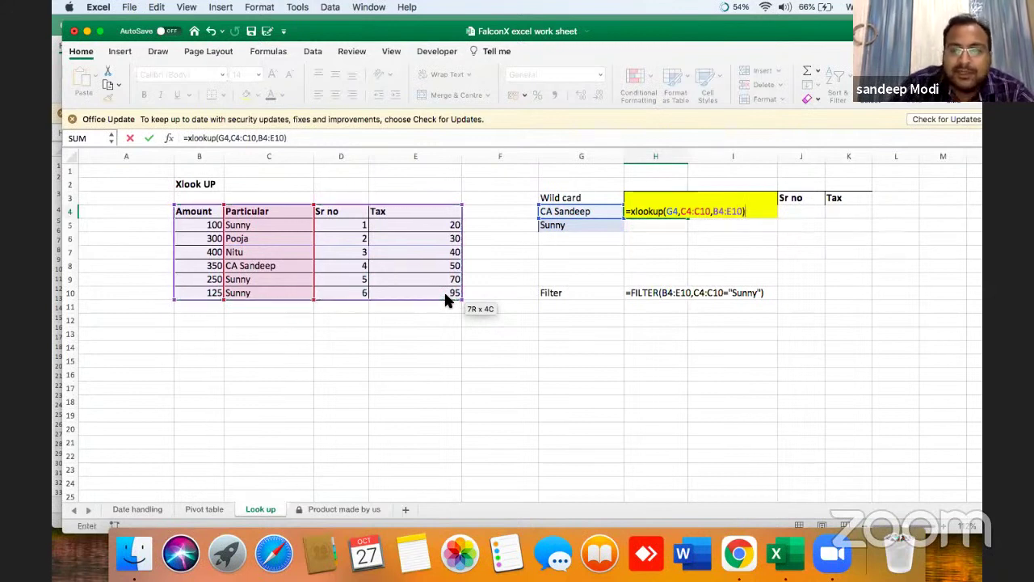
key(Return)
key(Up)
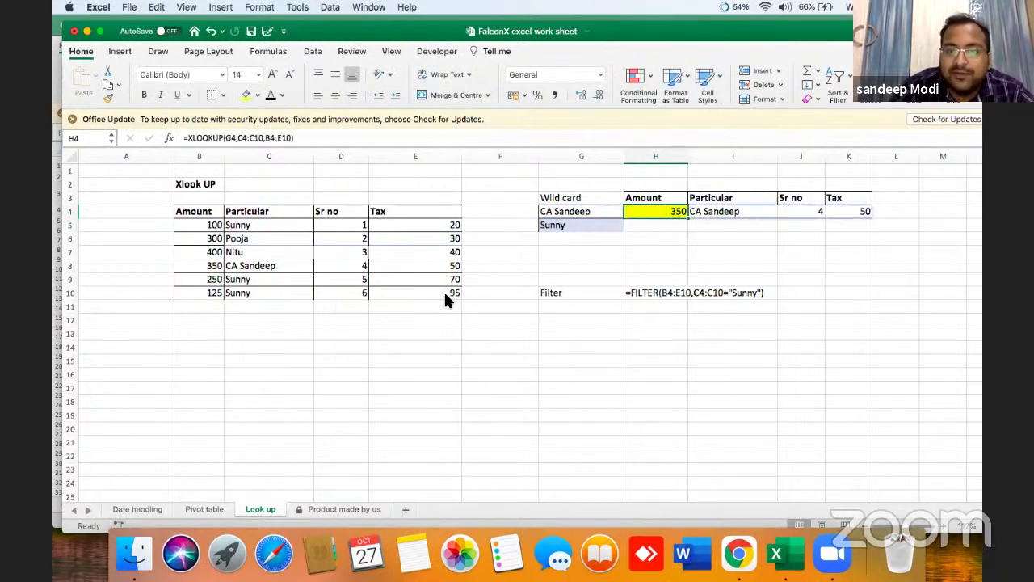
Step: Add "Not in table" as the if_not_found argument of the XLOOKUP formula in H4
double_click(677, 212)
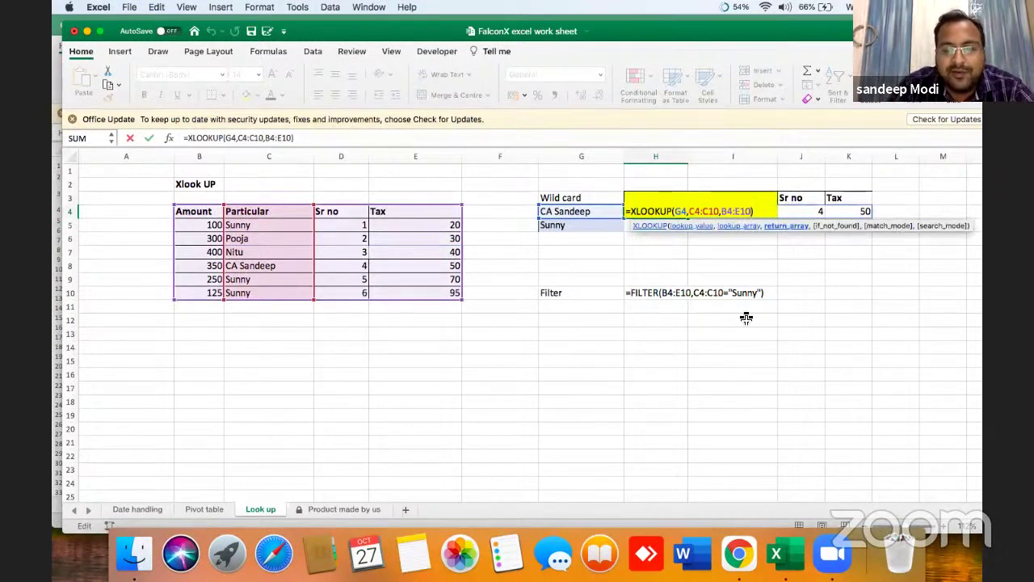
text(,)
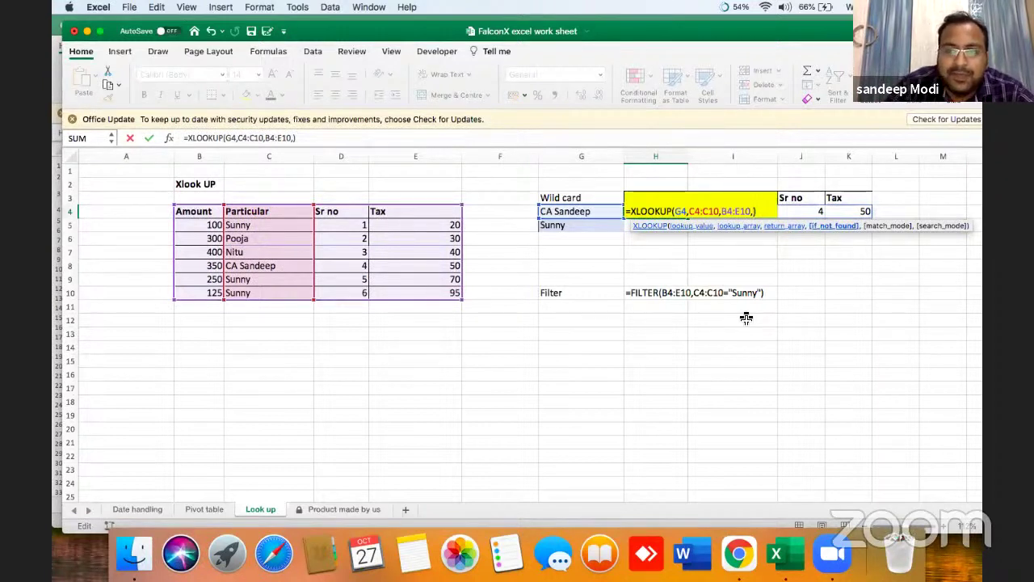
text("not in )
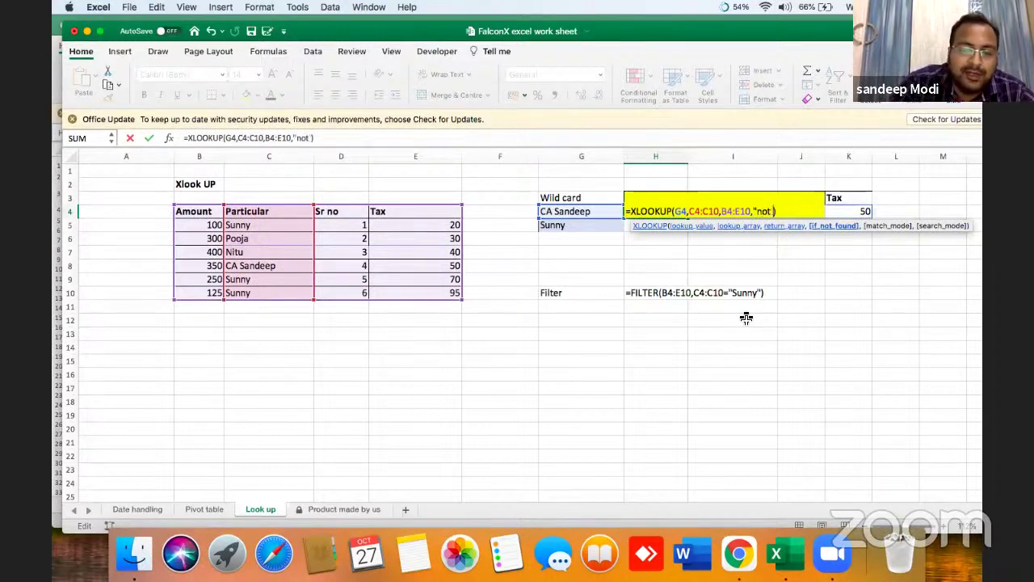
text(table)
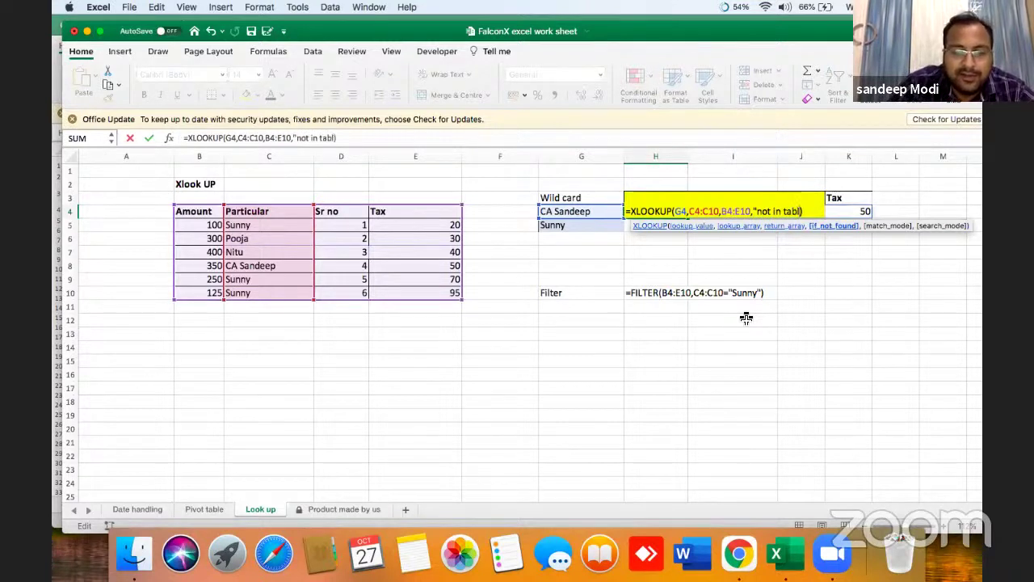
text("))
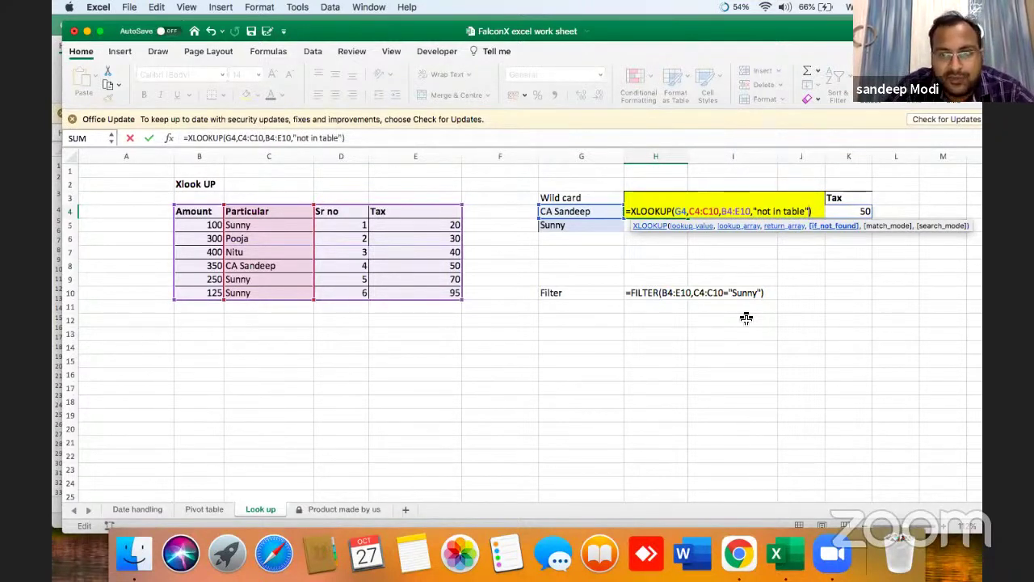
key(Left)
key(BackSpace)
key(BackSpace)
key(BackSpace)
key(BackSpace)
key(BackSpace)
key(BackSpace)
key(BackSpace)
key(BackSpace)
key(BackSpace)
key(BackSpace)
key(BackSpace)
key(BackSpace)
key(BackSpace)
key(BackSpace)
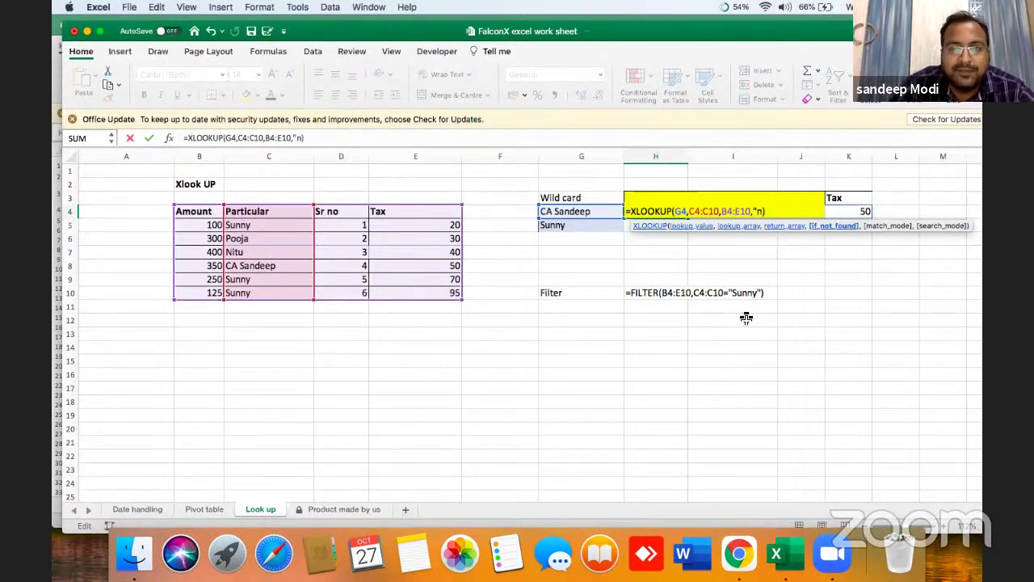
text(0)
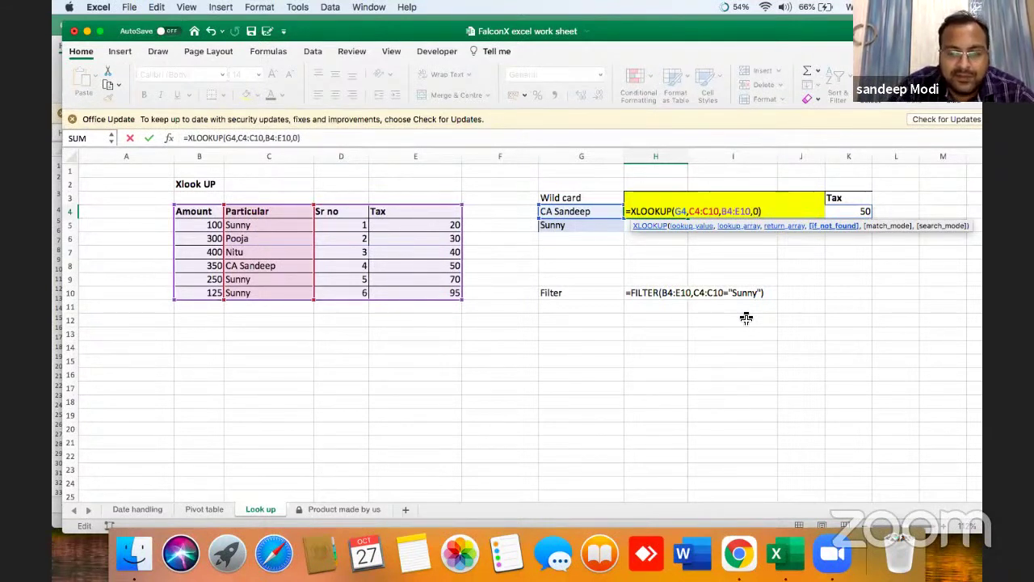
text(,)
key(BackSpace)
key(BackSpace)
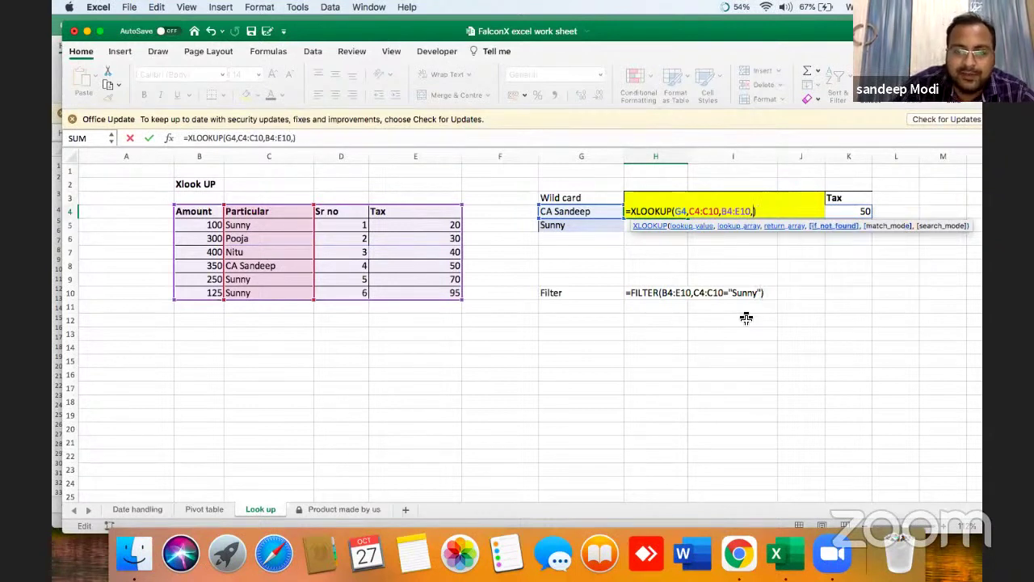
text("Not in table")
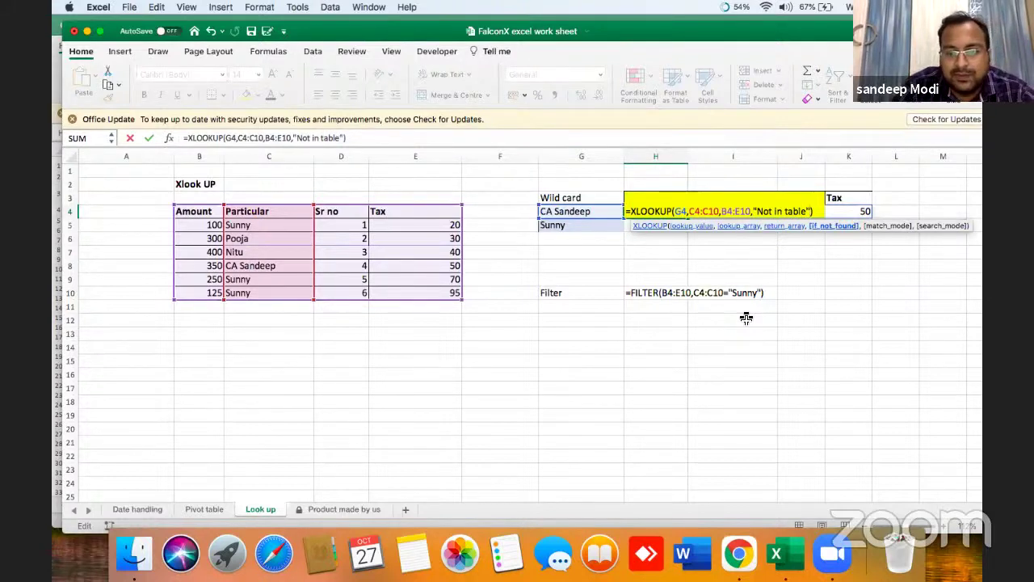
Step: Complete the H4 formula with exact match mode 0 and first-to-last search mode 1
text(,)
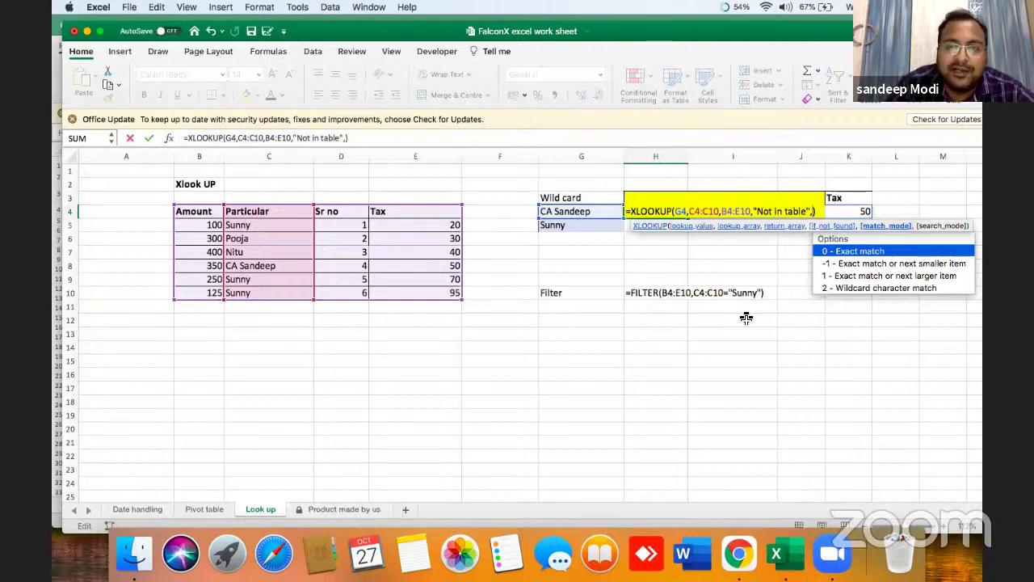
text(0)
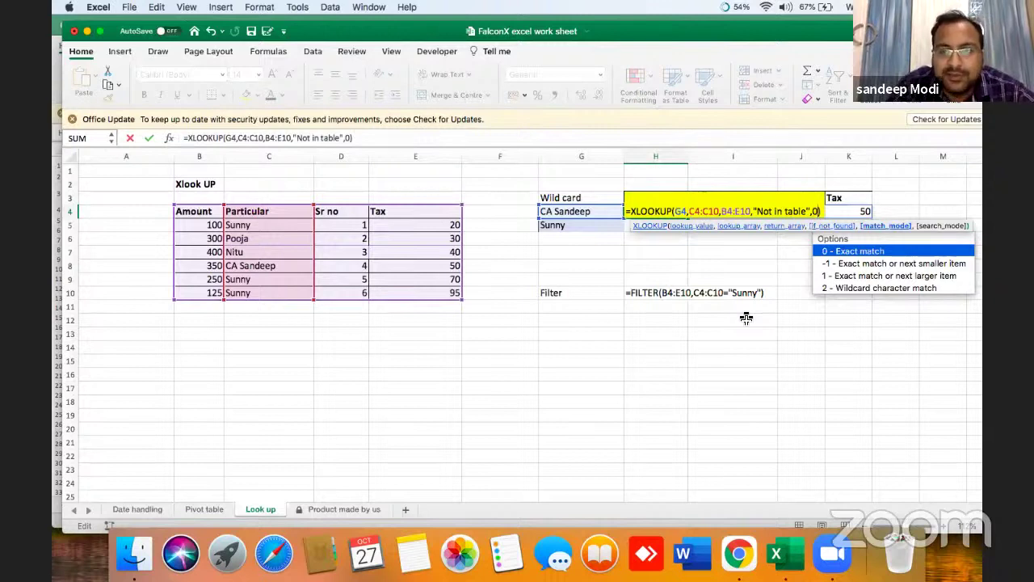
text(,1)
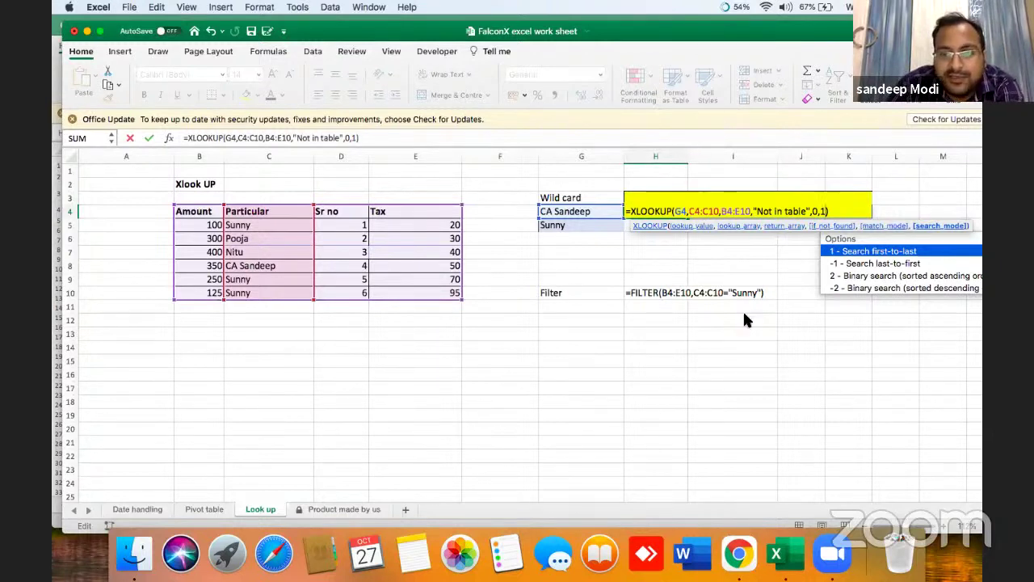
key(Return)
key(Up)
Step: Replace the Particular entry in C6 with the same name as the lookup value in G4
key(Left)
key(Left)
key(Left)
key(Left)
key(Left)
key(Down)
key(Down)
key(Down)
key(Down)
key(Up)
key(Up)
text(CA Sandeep)
key(Tab)
Step: Set the search mode in the H4 XLOOKUP formula to -1, searching last-to-first
key(Right)
key(Right)
key(Right)
key(Right)
key(Right)
key(Up)
key(Left)
key(Up)
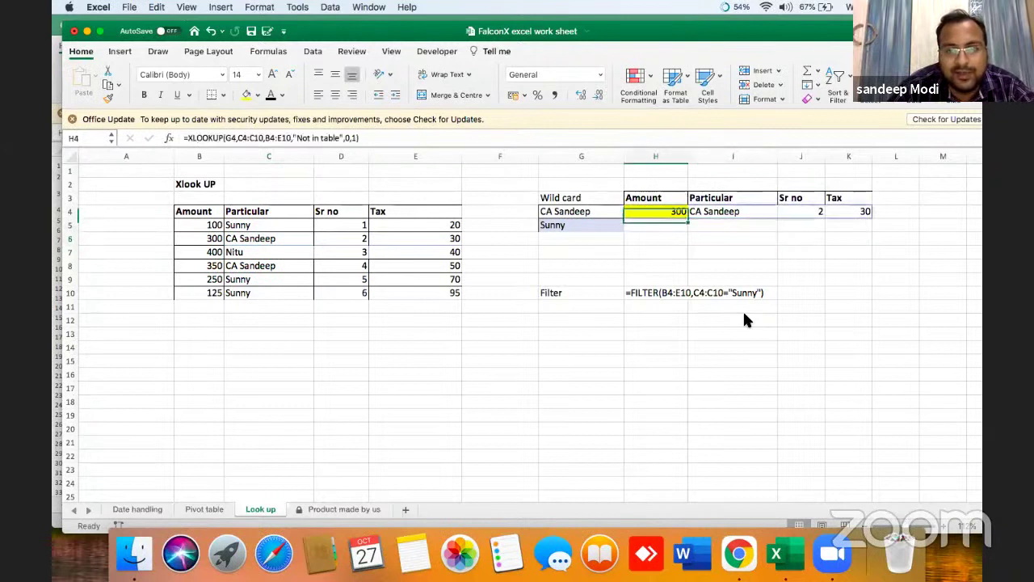
double_click(681, 212)
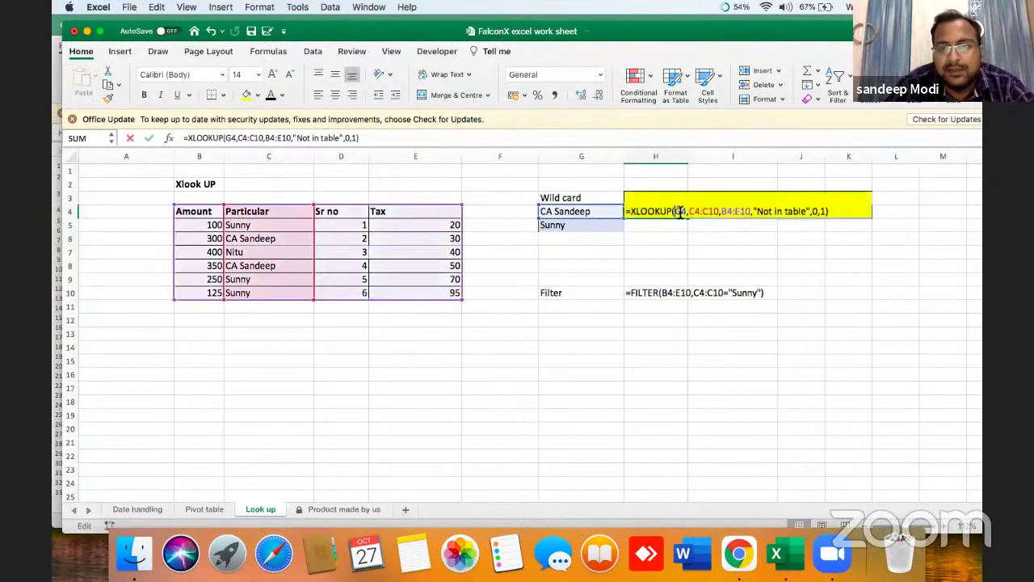
click(816, 211)
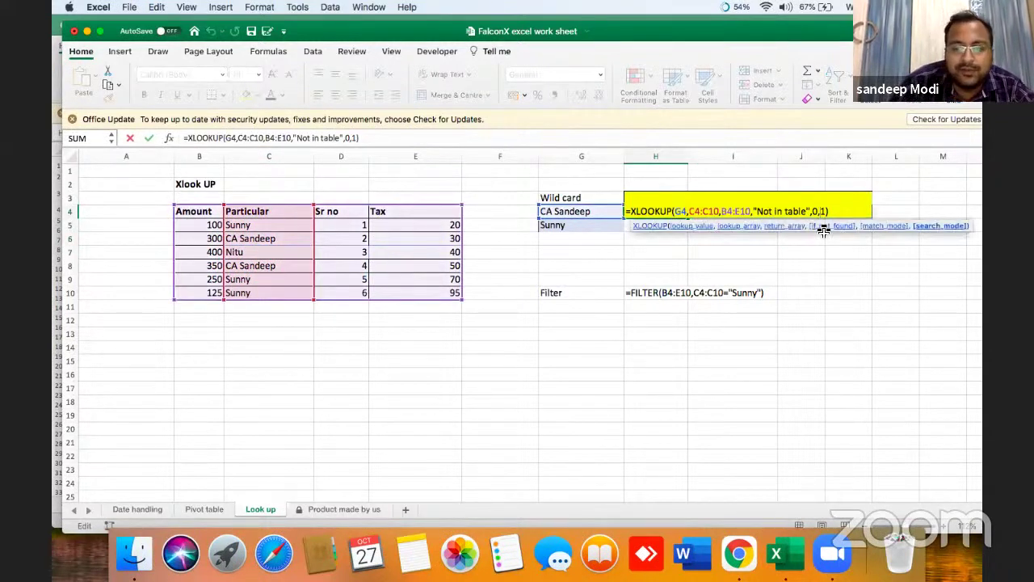
text(-)
key(Return)
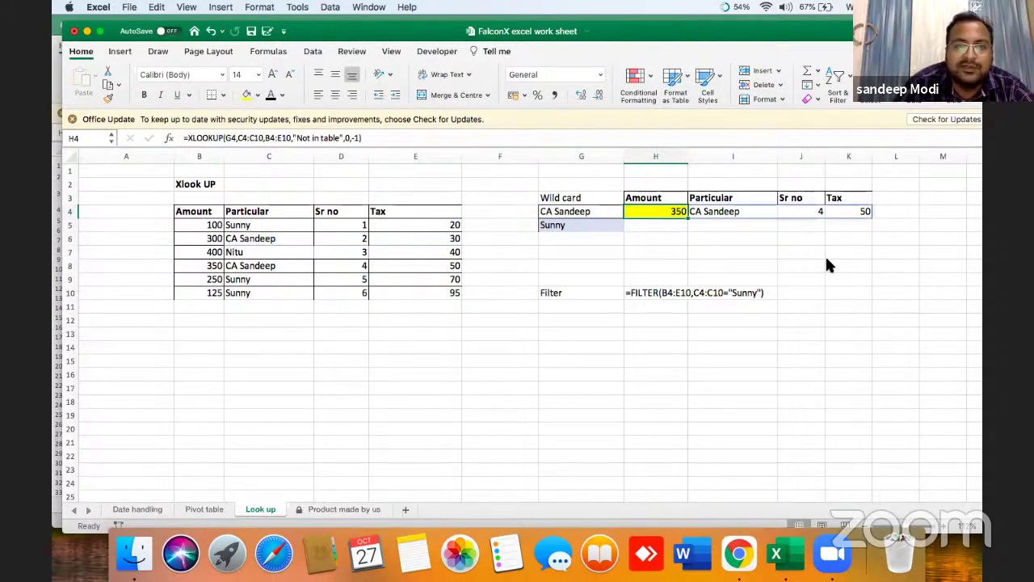
Step: Enter "hi" in K4, inside the XLOOKUP result range, and check the effect on H4
double_click(676, 211)
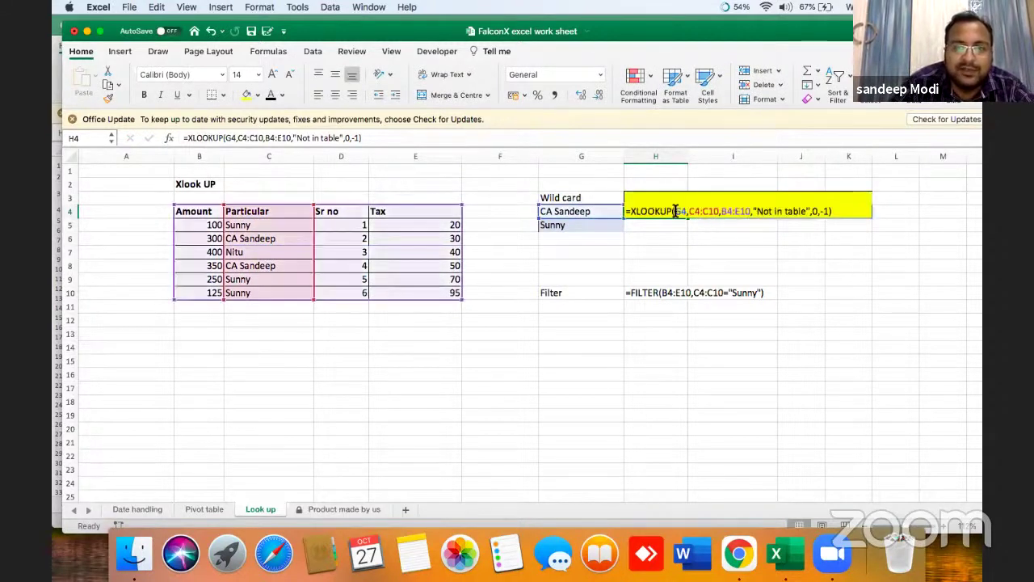
key(Escape)
key(Right)
key(Right)
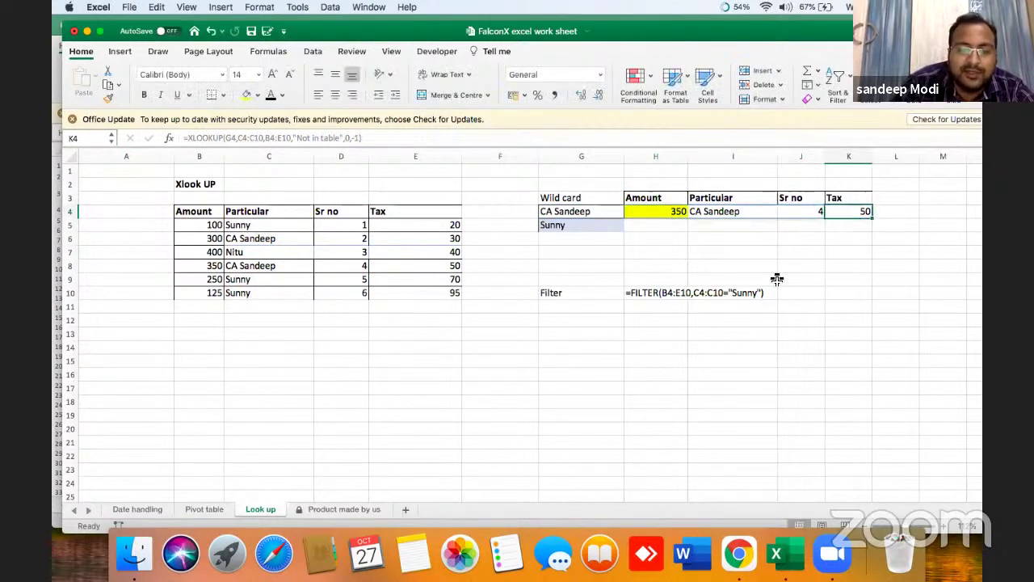
text(hi)
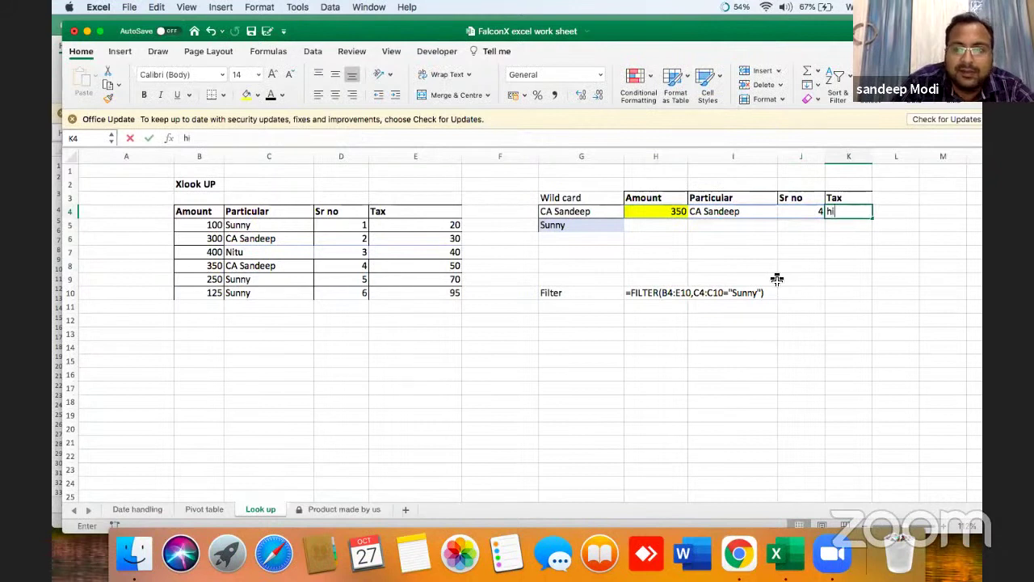
key(Return)
key(Left)
key(Left)
key(Left)
key(Up)
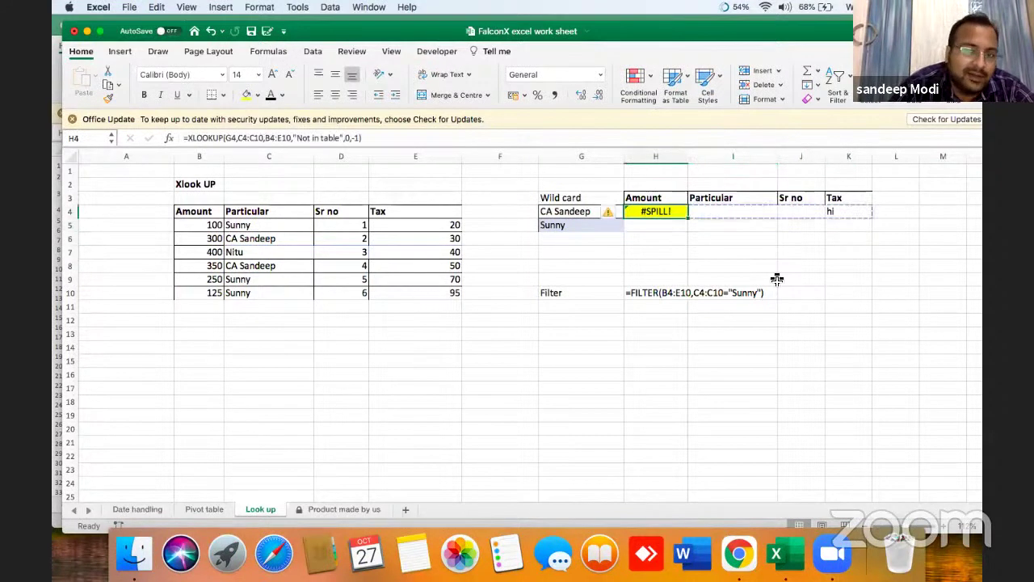
key(Right)
key(Right)
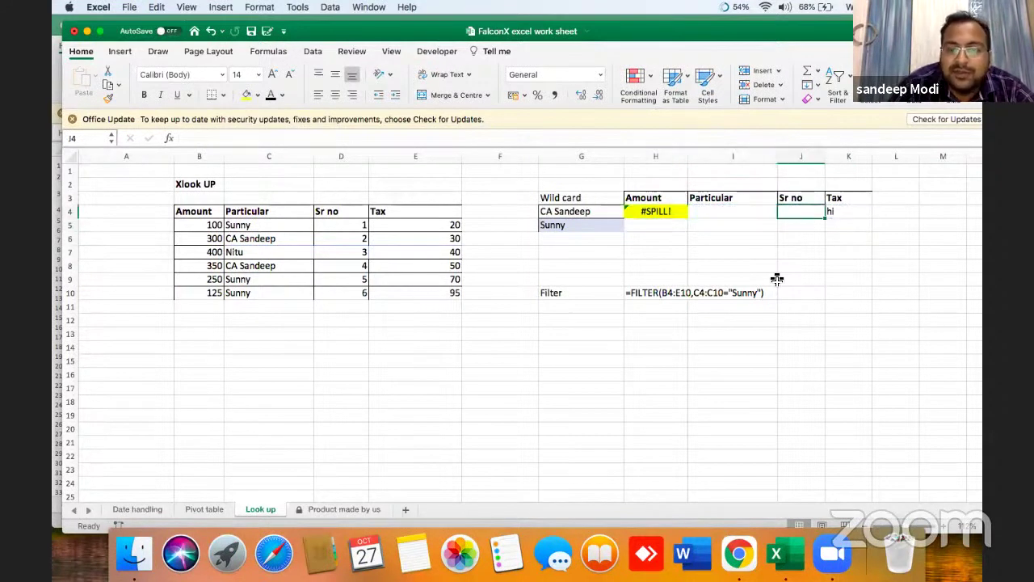
key(Right)
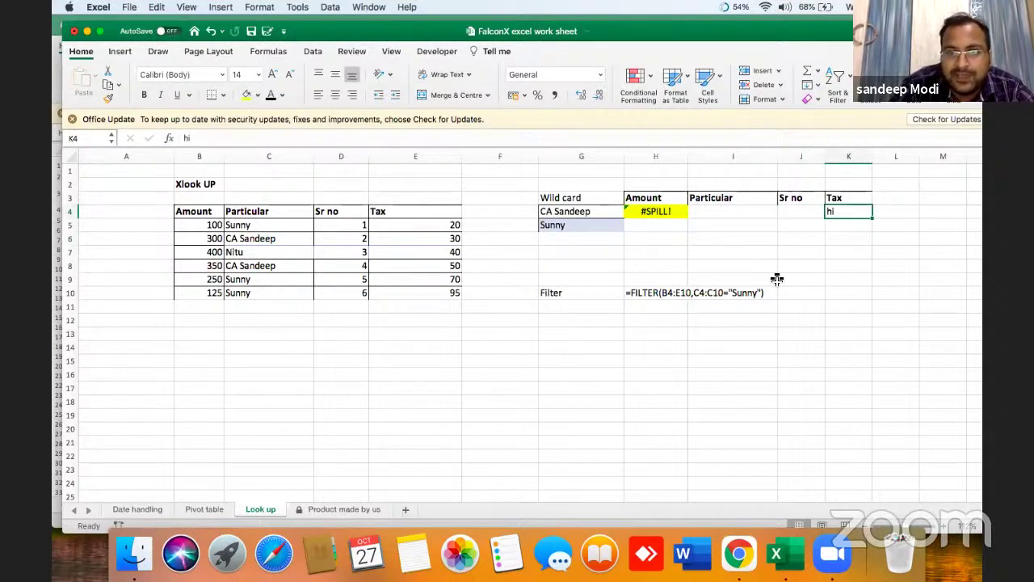
Step: Undo the text entry in K4 and return to the lookup formula in H4
key(super+z)
key(Left)
key(Left)
key(Left)
key(Left)
key(Right)
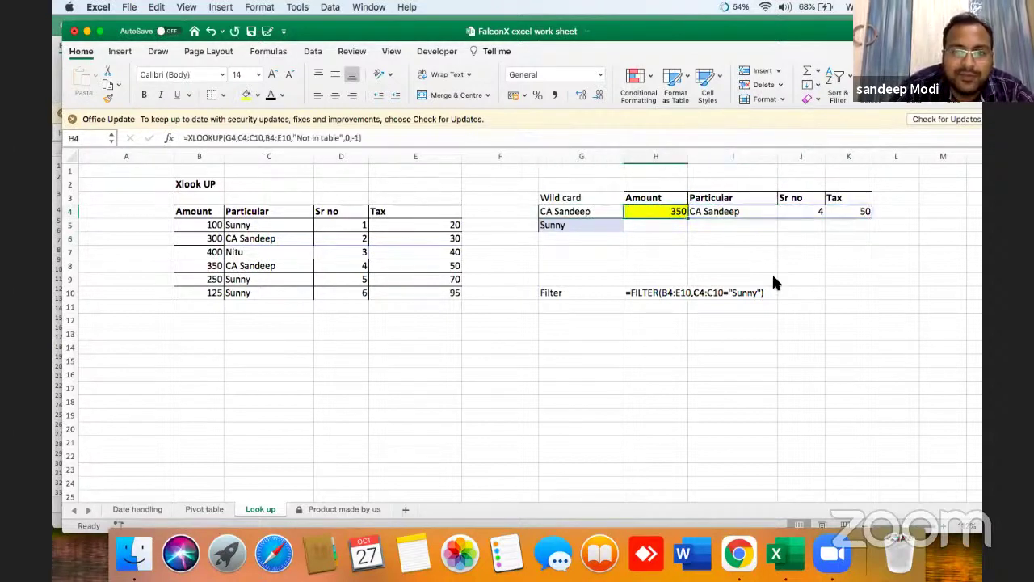
Step: Examine the result range H4:K4 and the formula behind its Particular cell
key(shift+Right)
key(shift+Right)
key(shift+Right)
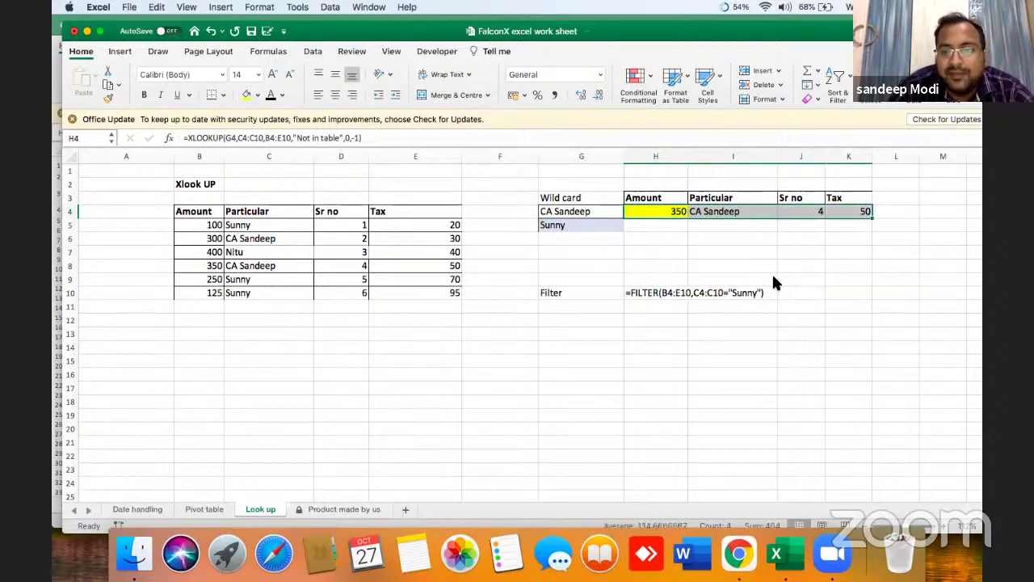
key(Right)
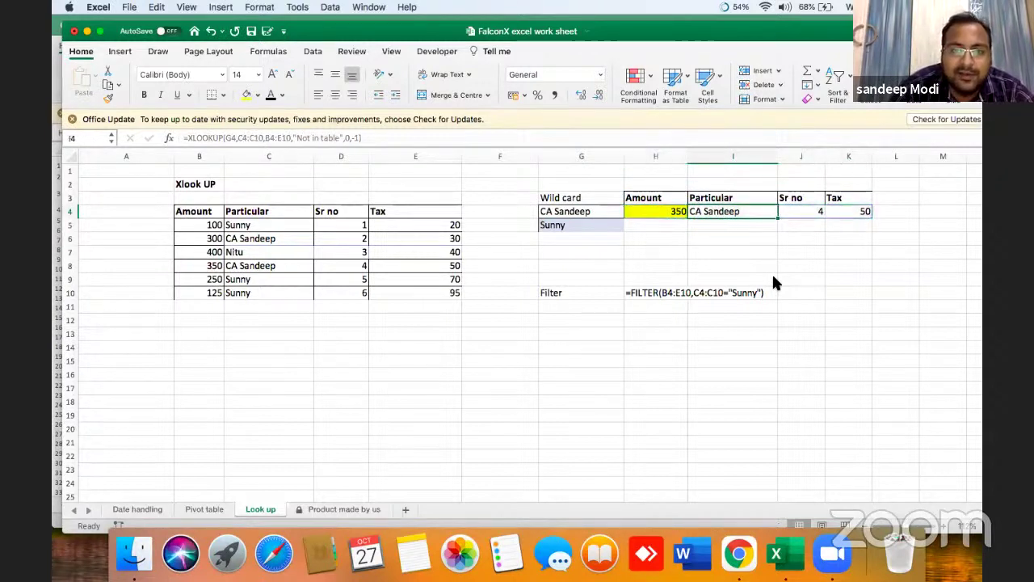
Step: Copy the XLOOKUP formula from H4 to H5 for the second lookup name
key(Left)
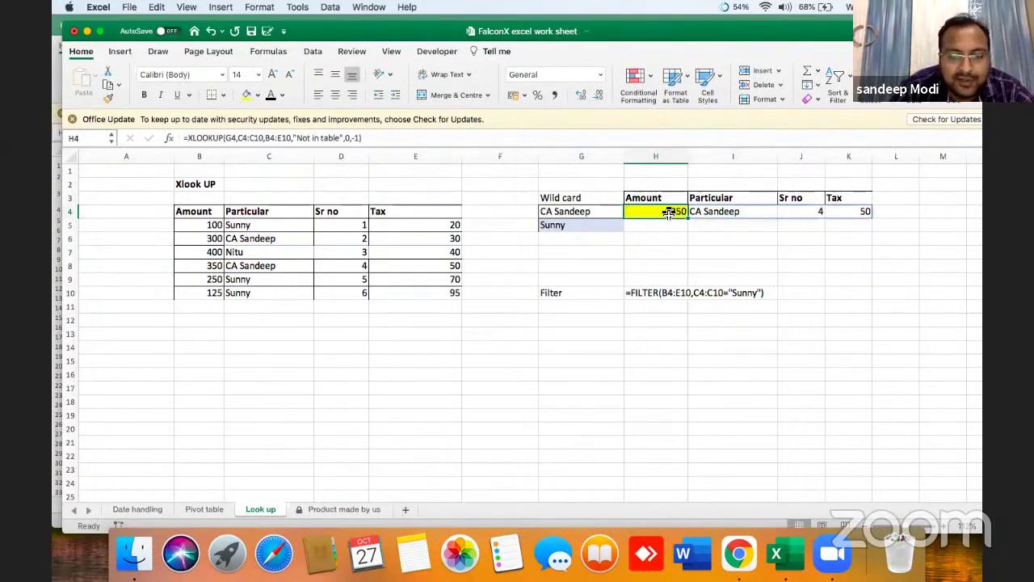
key(super+c)
key(Down)
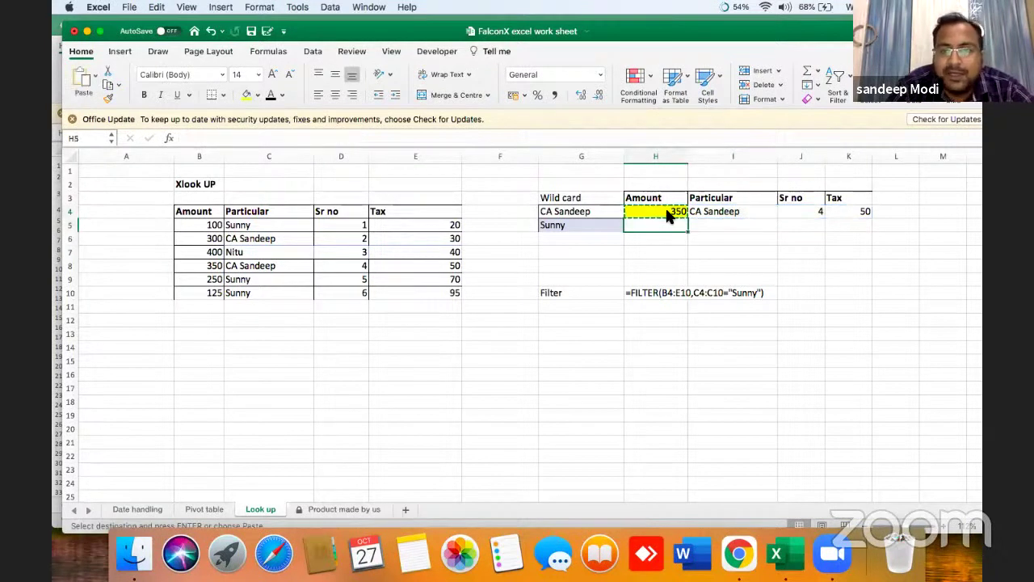
key(Return)
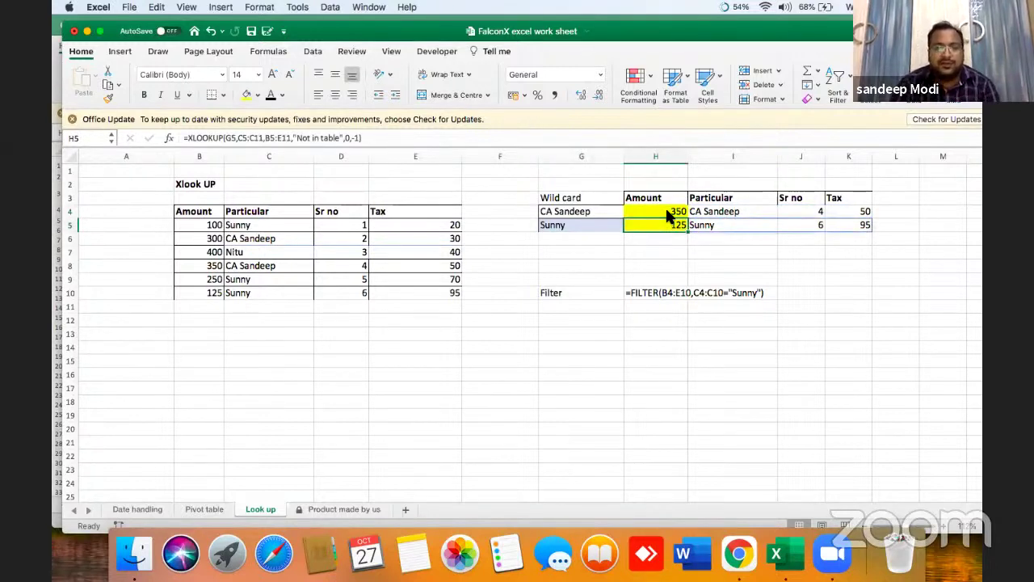
Step: Examine the FILTER section at G10:H10 and the Particular column of the source table
key(Down)
key(Down)
key(Down)
key(Down)
key(Down)
key(Left)
key(Down)
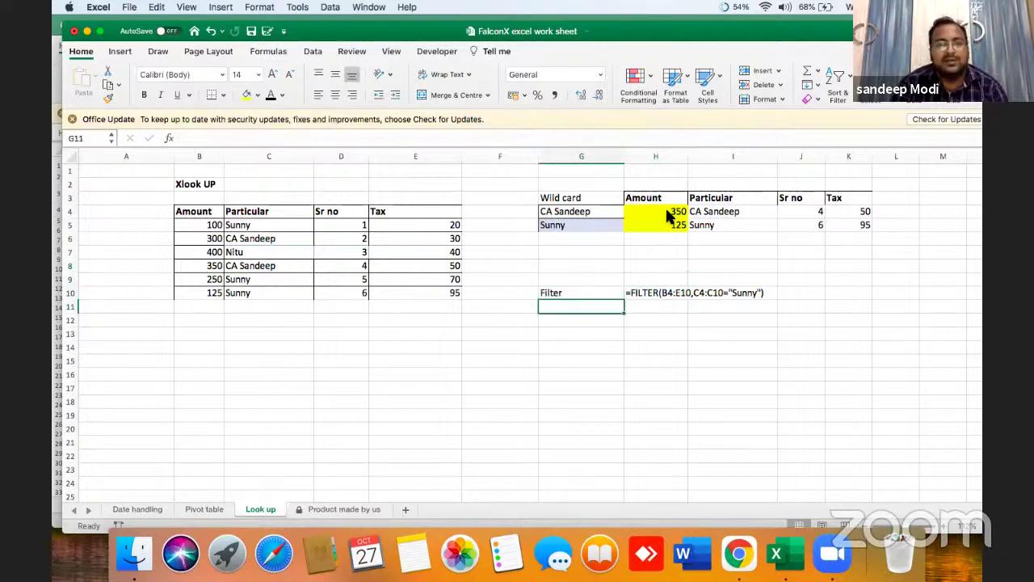
key(Down)
key(Left)
key(Left)
key(Up)
key(Left)
key(Left)
key(Left)
key(Up)
key(Up)
key(Up)
key(Up)
key(Up)
key(Right)
key(Up)
key(Down)
key(Down)
key(Down)
key(Down)
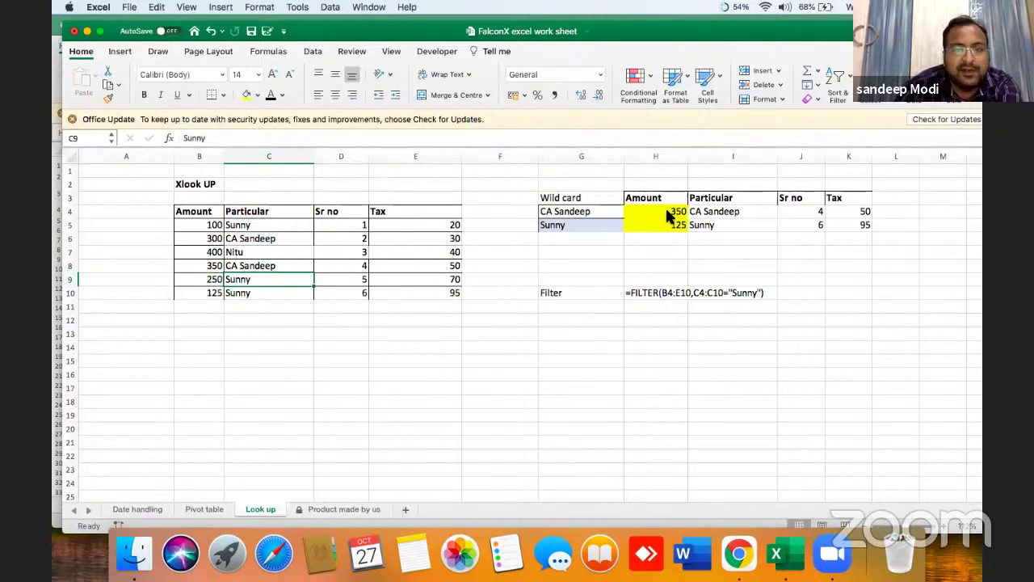
Step: Enter =FILTER(B4:E10,C4:C10="Sunny") in G11 to extract every Sunny record from the source table
key(Down)
key(Down)
key(Right)
key(Right)
key(Right)
key(Right)
key(Down)
key(Up)
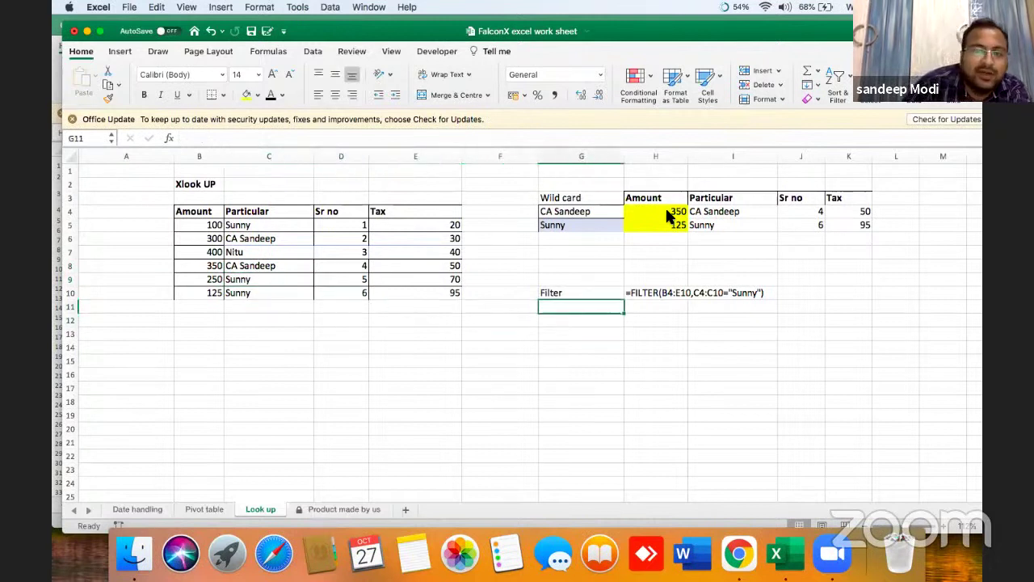
text(=)
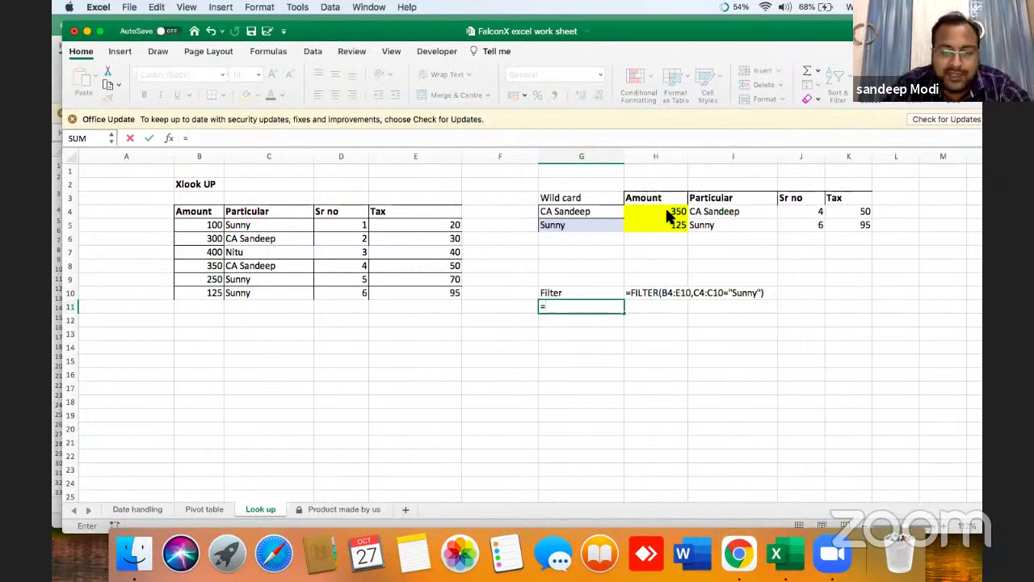
text(filter()
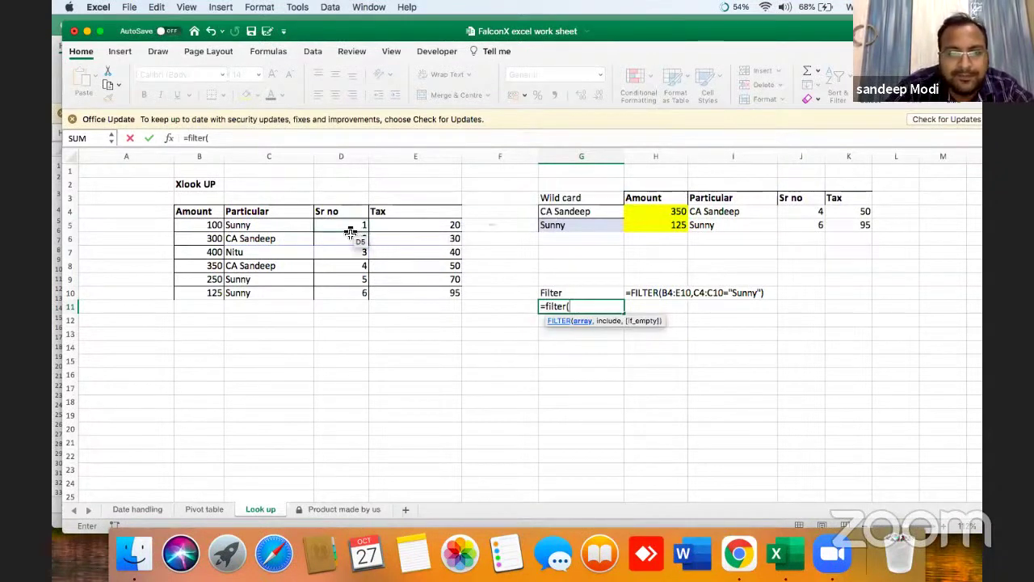
drag(212, 214, 404, 298)
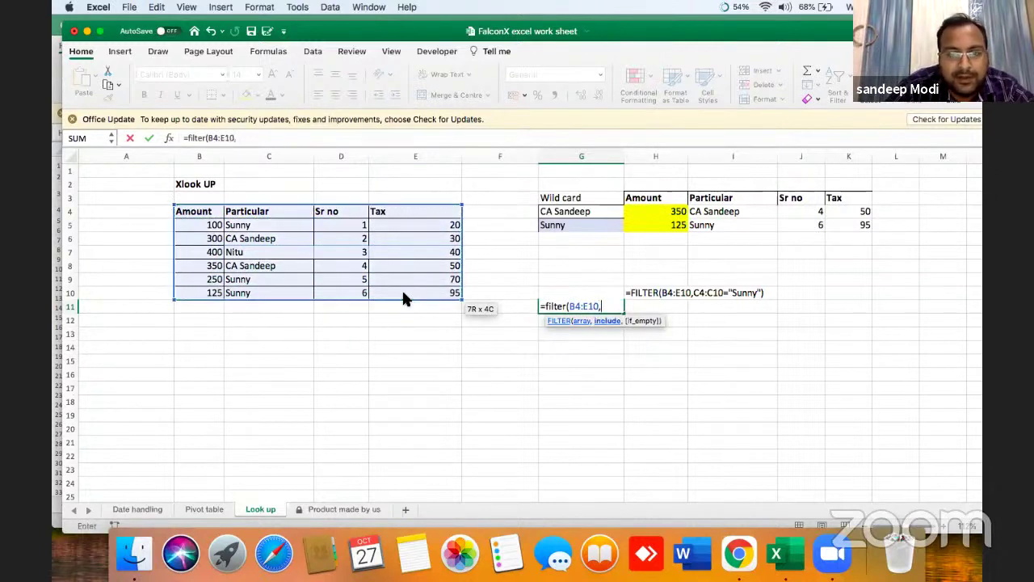
text(,)
drag(250, 212, 267, 293)
text(=)
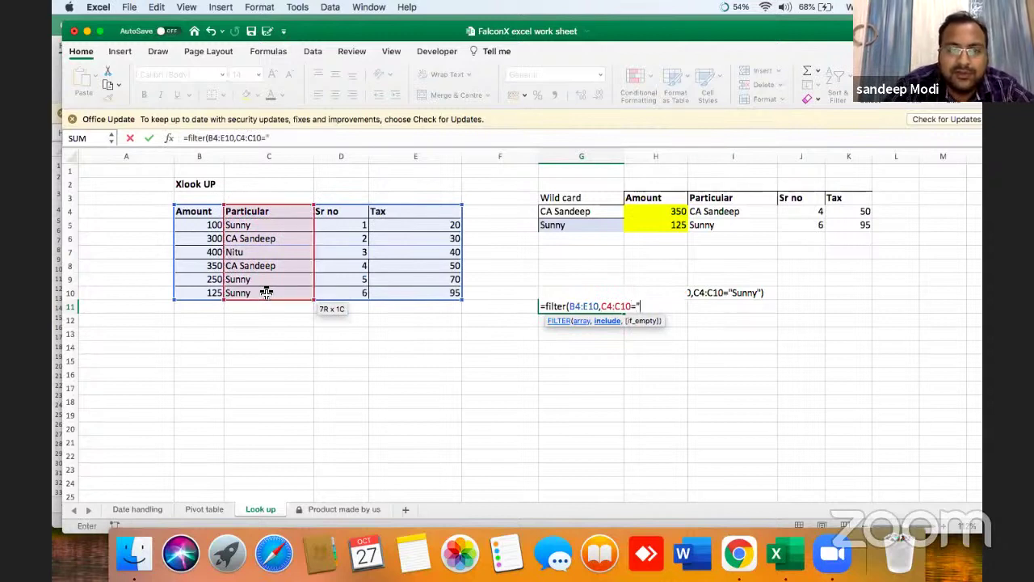
text("Sunny)
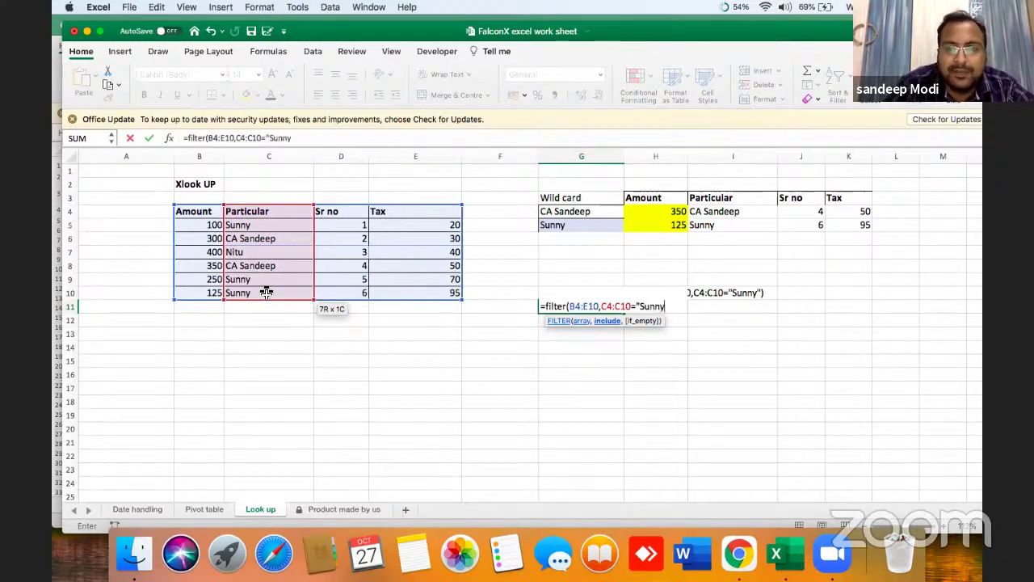
text("))
key(Return)
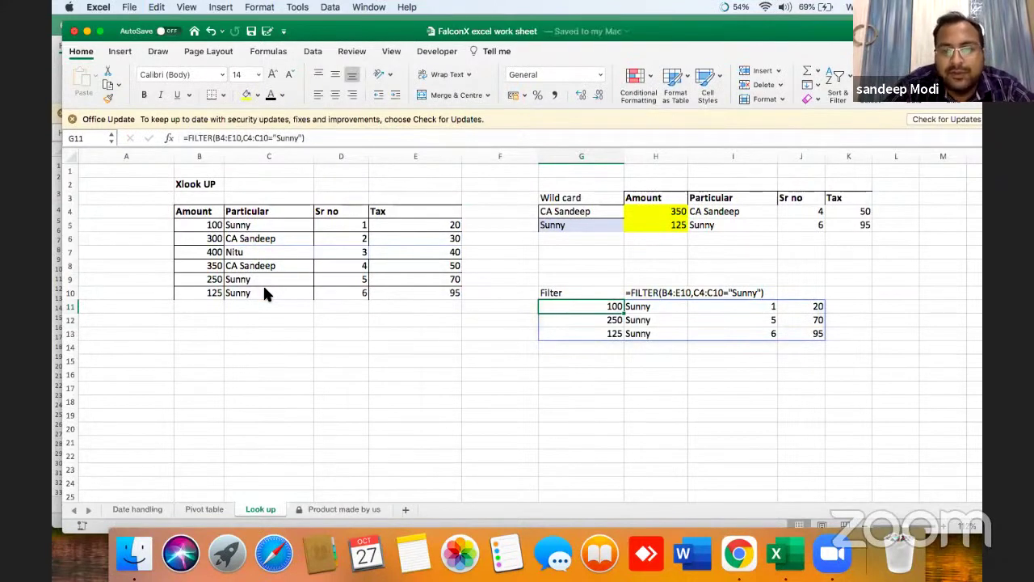
Step: Check the FILTER formula in G11 and clear its whole result range
double_click(560, 307)
key(Escape)
key(shift+Down)
key(shift+Down)
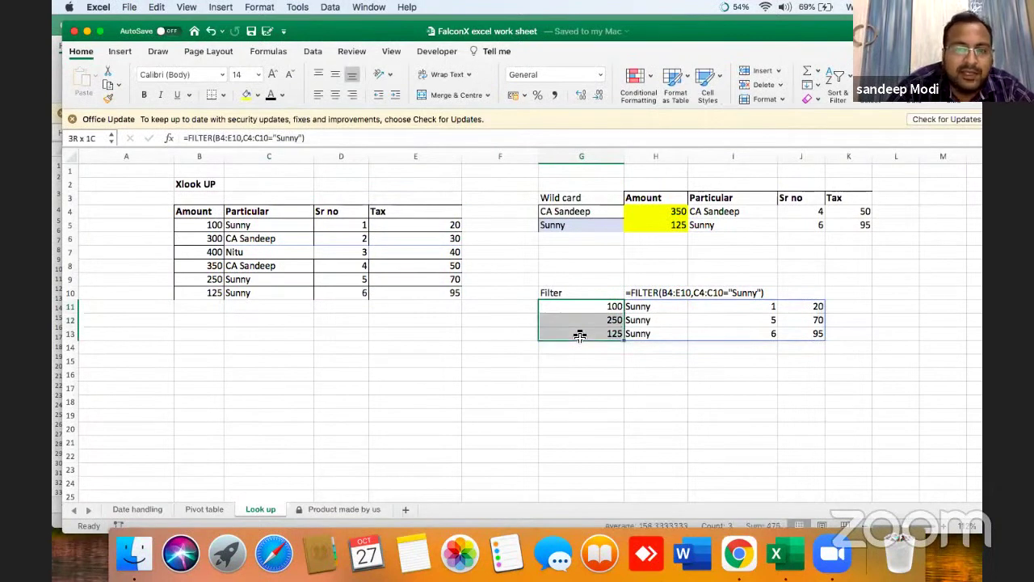
key(shift+Right)
key(shift+Right)
key(shift+Right)
key(shift+Right)
key(BackSpace)
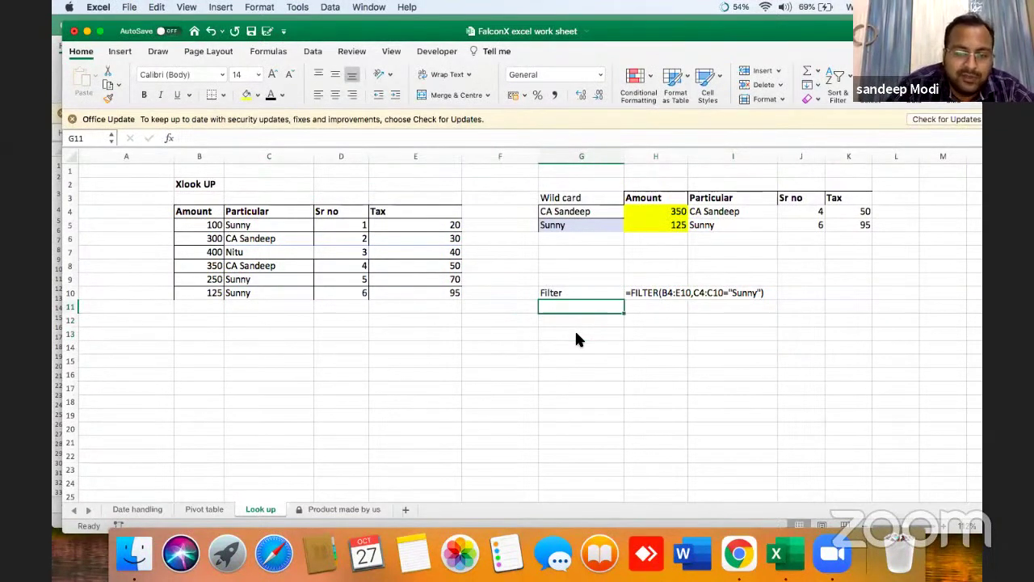
text(+fi)
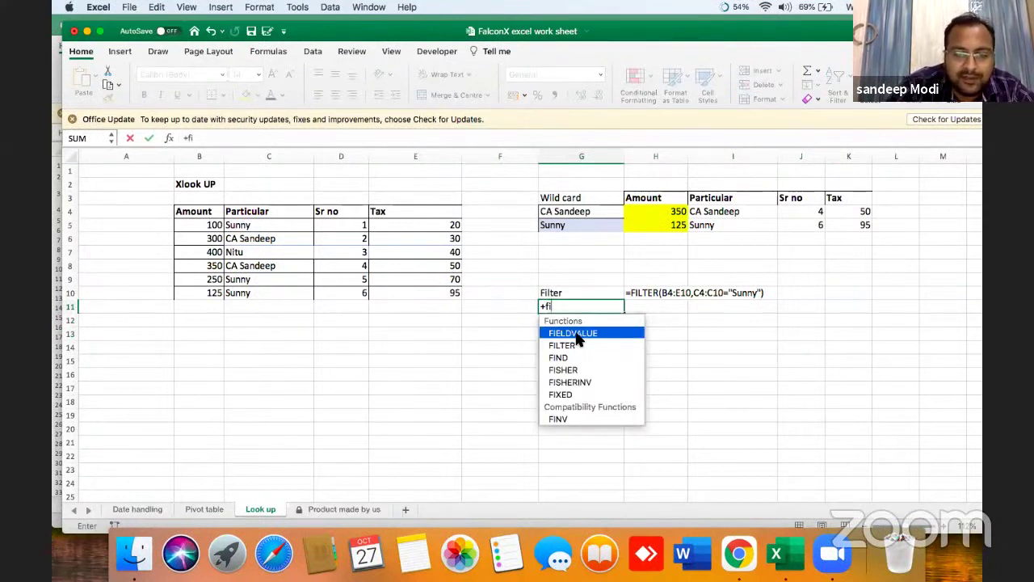
text(lter()
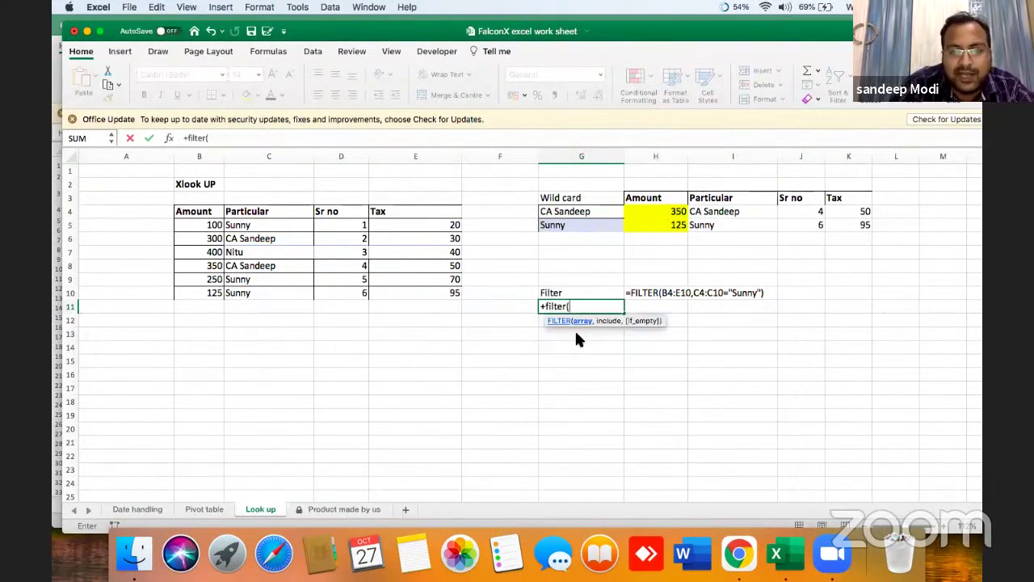
key(BackSpace)
key(BackSpace)
key(BackSpace)
key(BackSpace)
key(BackSpace)
key(BackSpace)
key(BackSpace)
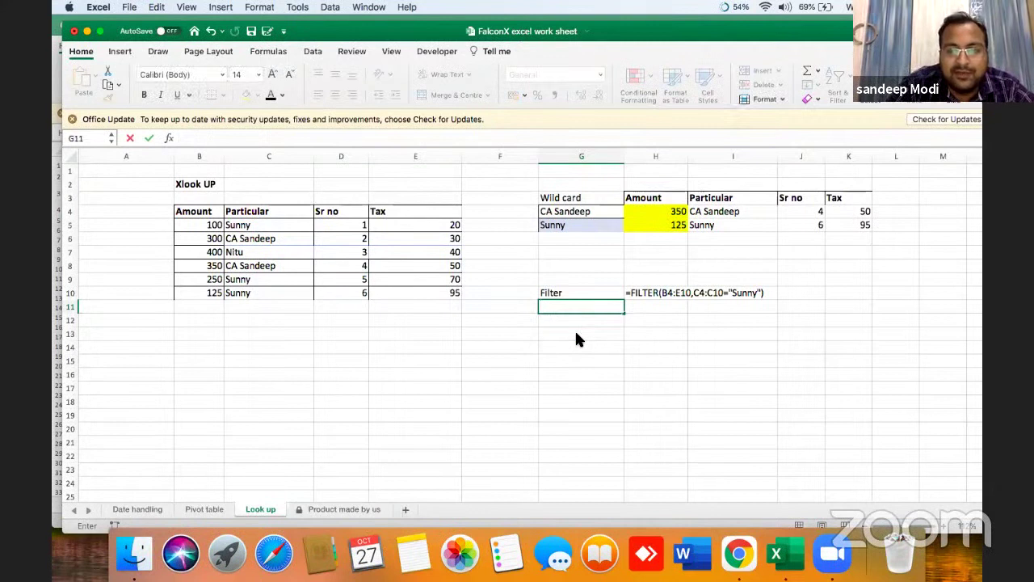
Step: Re-enter =FILTER(B4:E10,C4:C10="Sunny") in the emptied G11 and save the workbook
text(=fi)
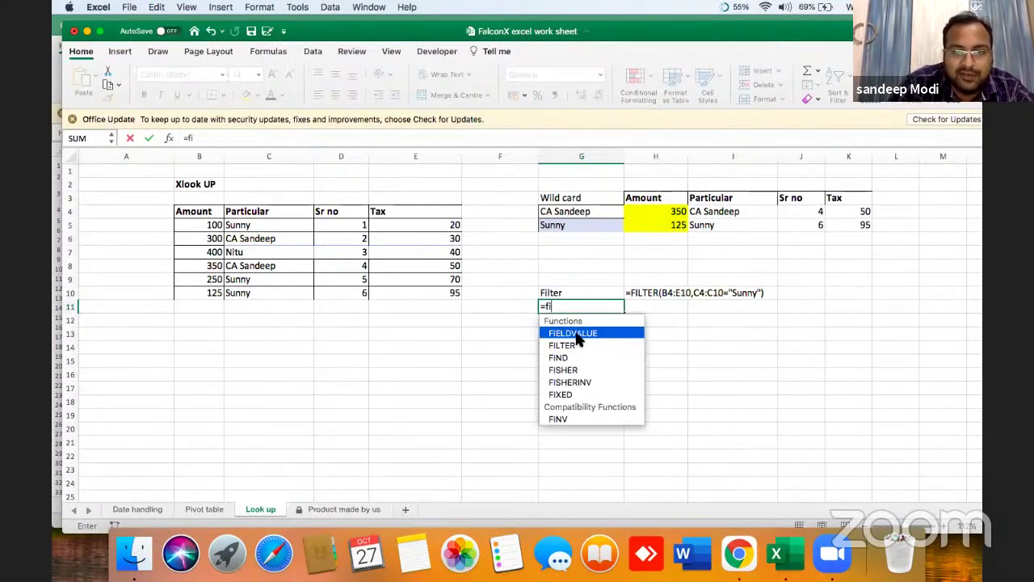
text(lter()
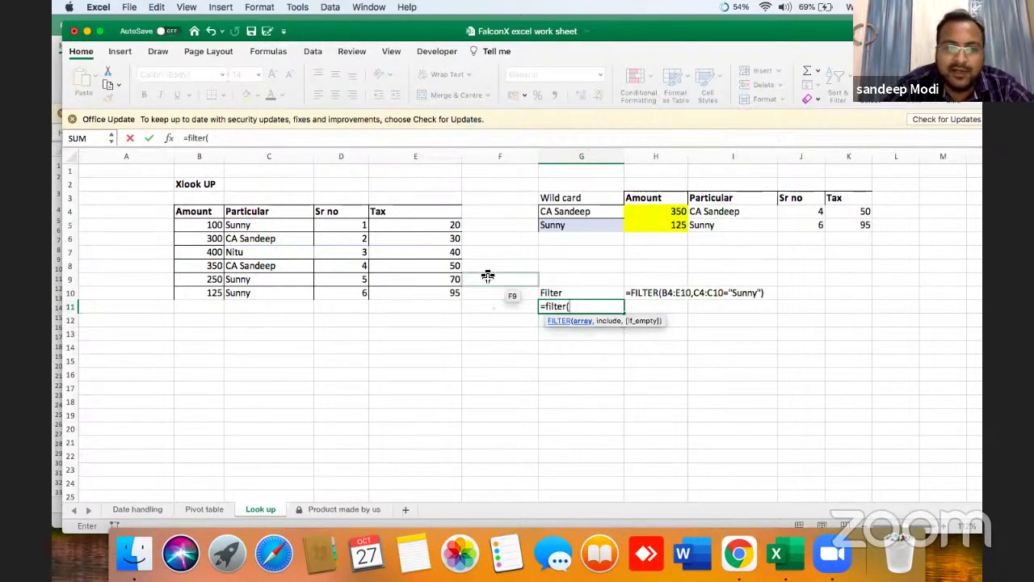
click(202, 211)
drag(277, 213, 420, 295)
text(,)
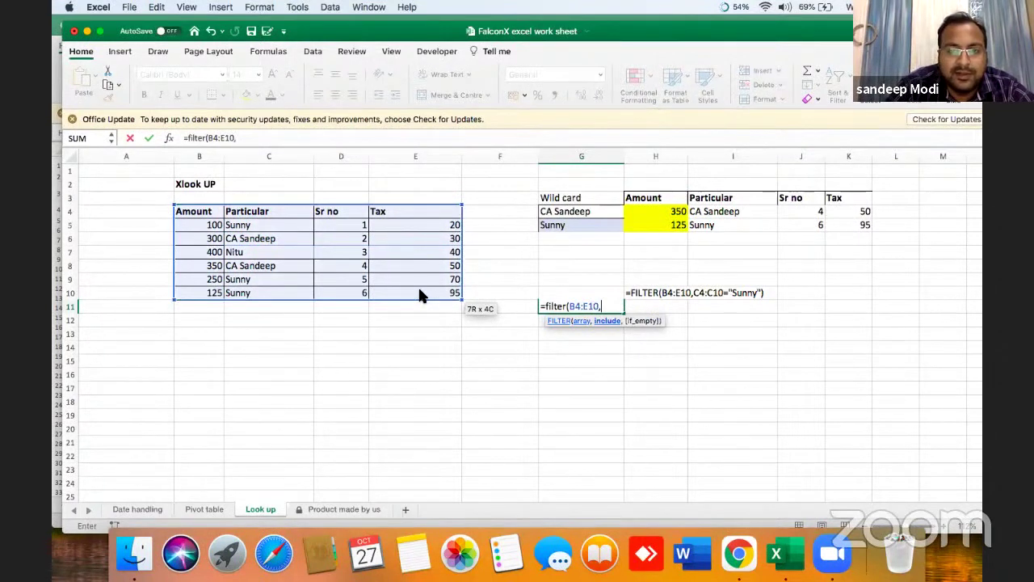
drag(290, 212, 293, 292)
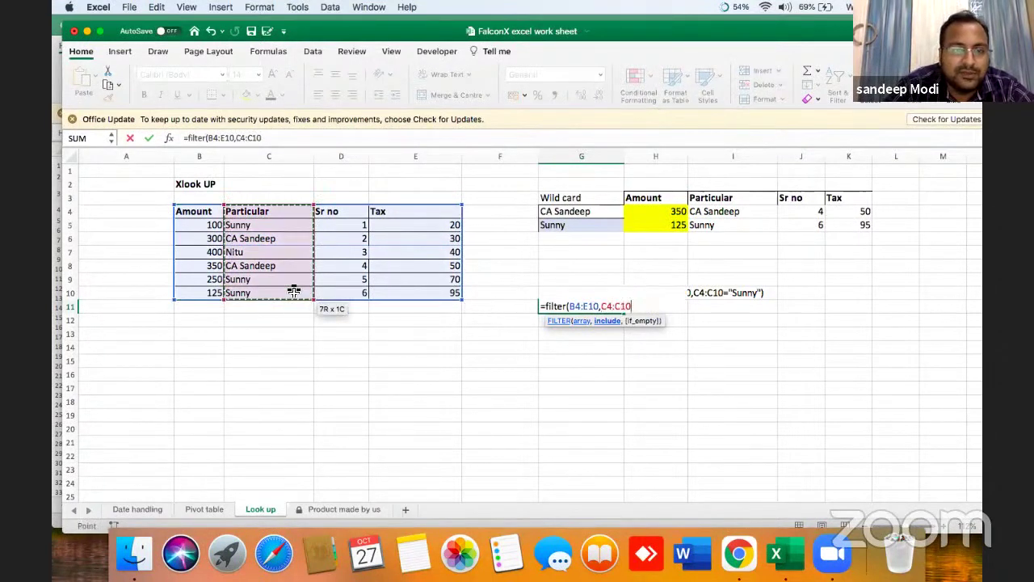
text(")
key(BackSpace)
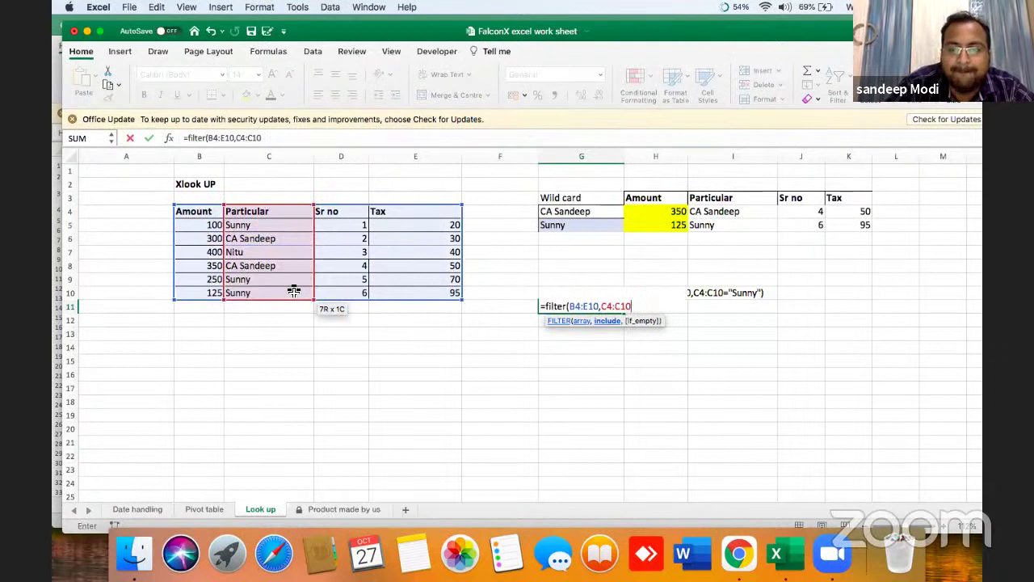
text("Sunny"))
key(Return)
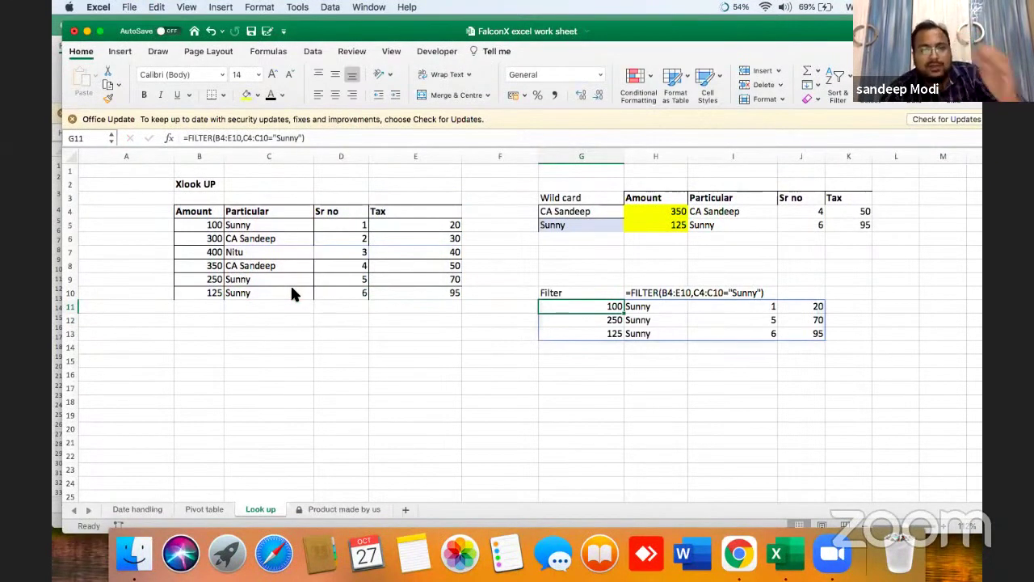
key(super+s)
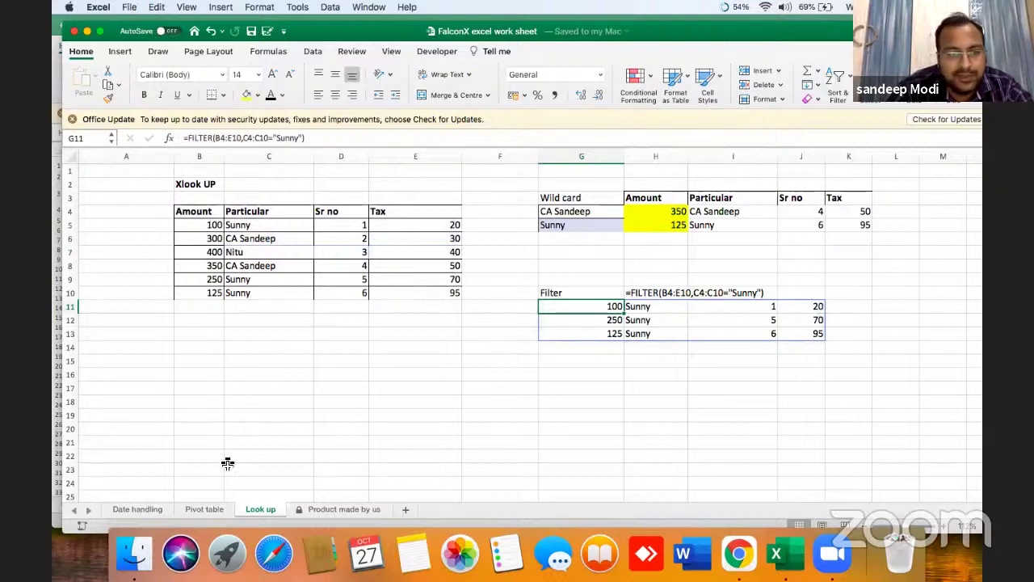
Step: Review the Pivot table and Date handling sheets, and switch to the FalconX Data analysis sheet workbook
click(203, 509)
click(300, 387)
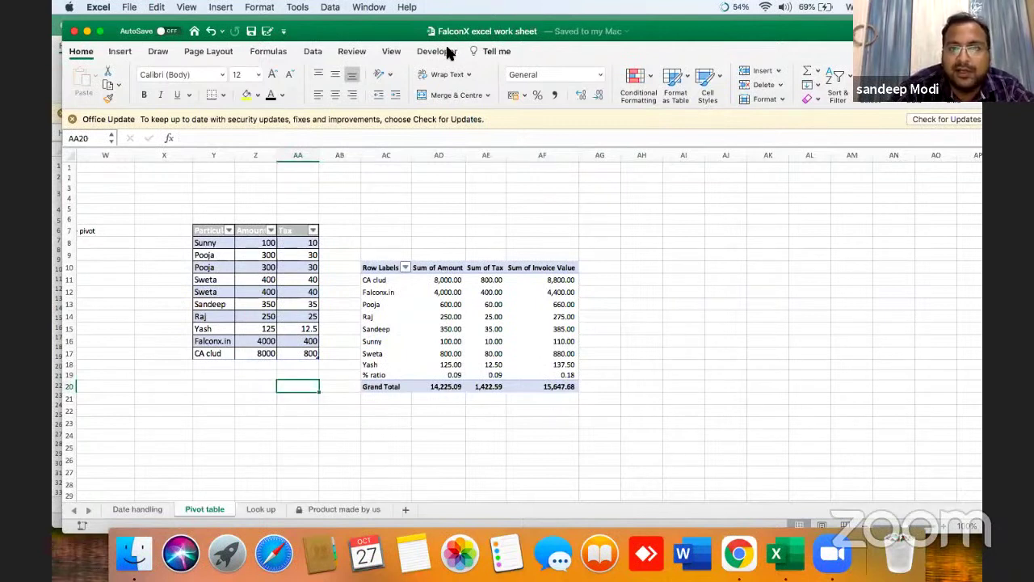
click(463, 229)
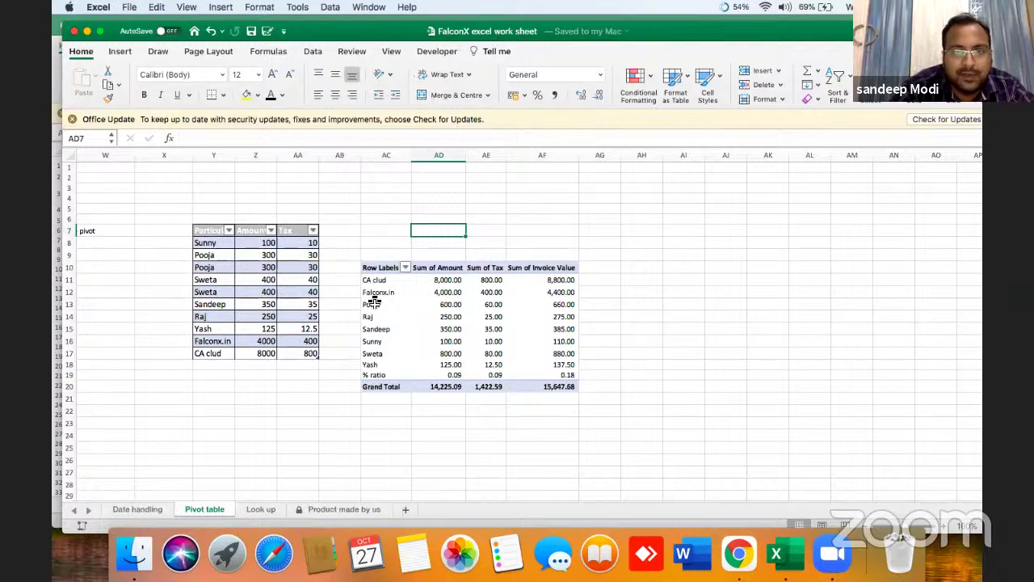
click(154, 508)
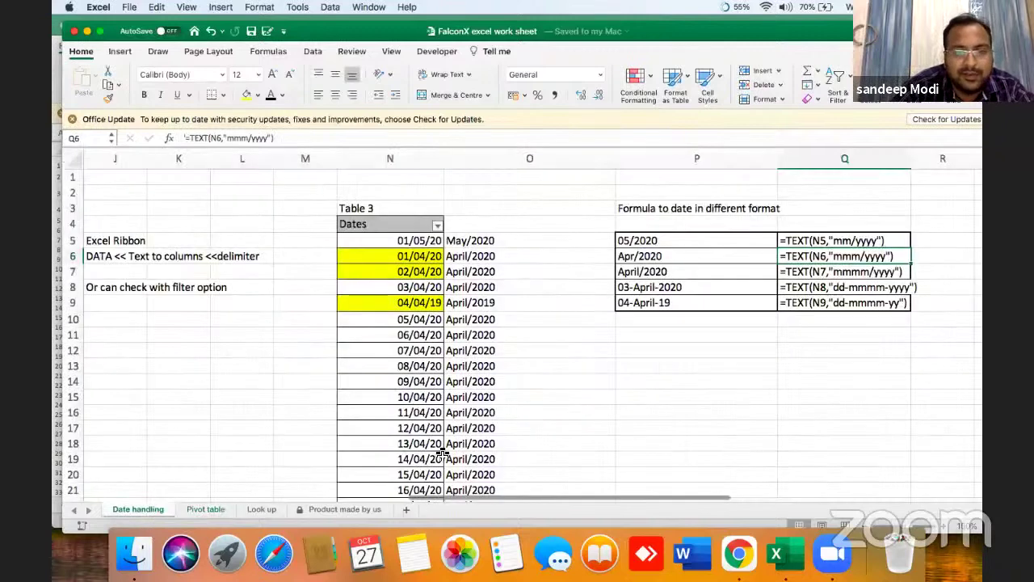
right_click(790, 556)
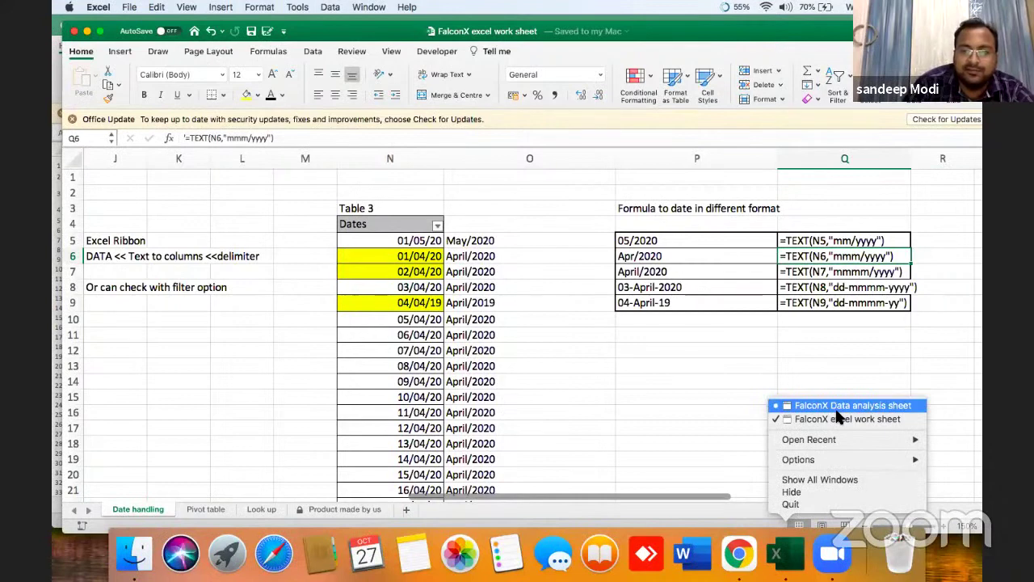
click(838, 408)
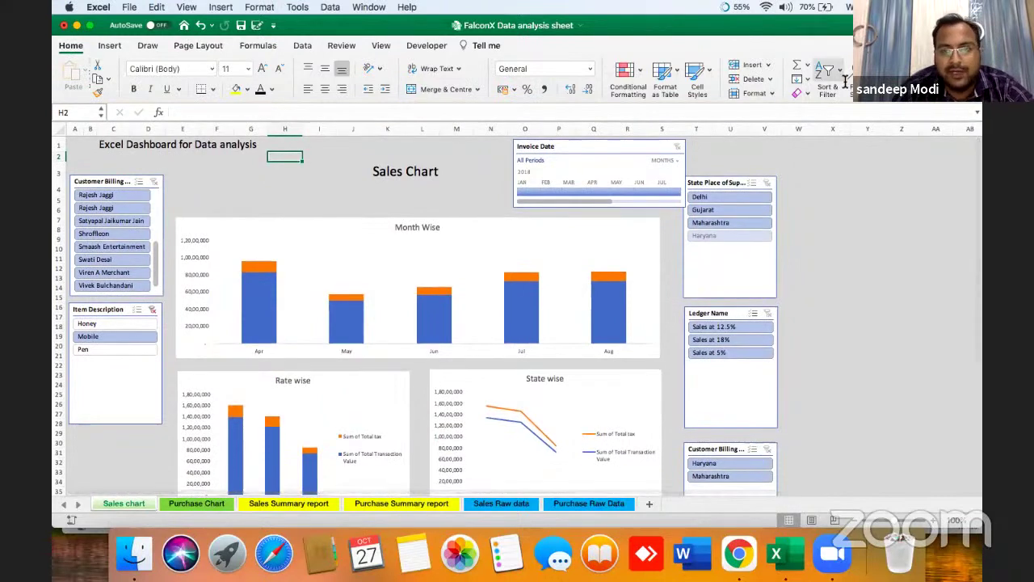
Step: Try the Sales chart's customer slicer with Shroffleon and Smaash Entertainment, set Item Description to Honey, and clear the customer filter
click(109, 234)
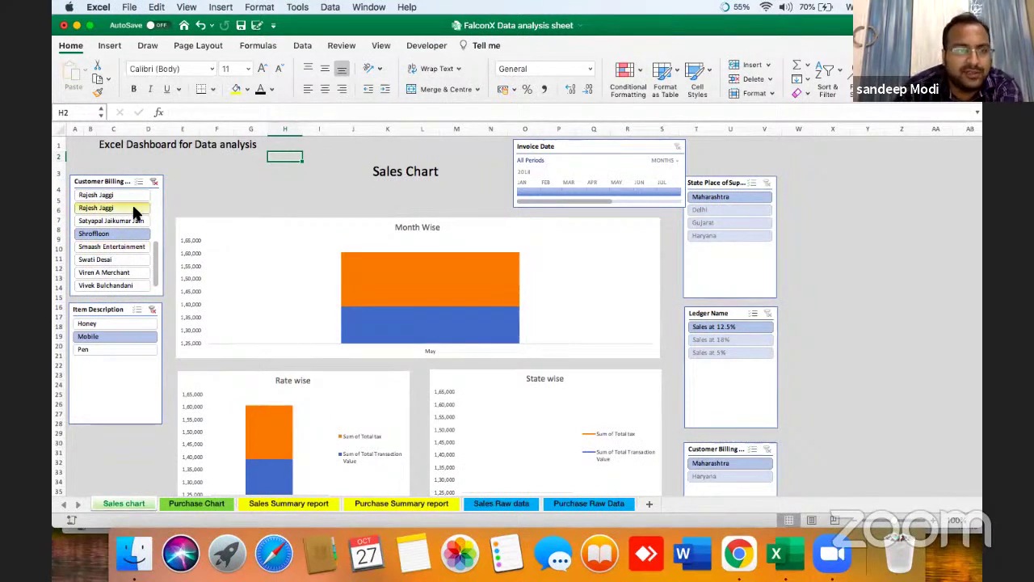
click(121, 246)
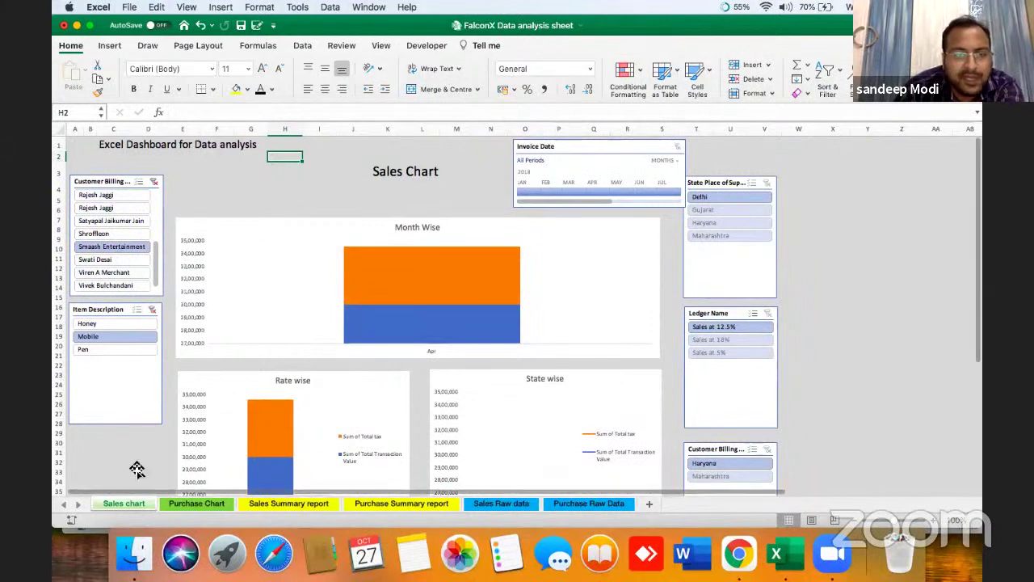
click(109, 323)
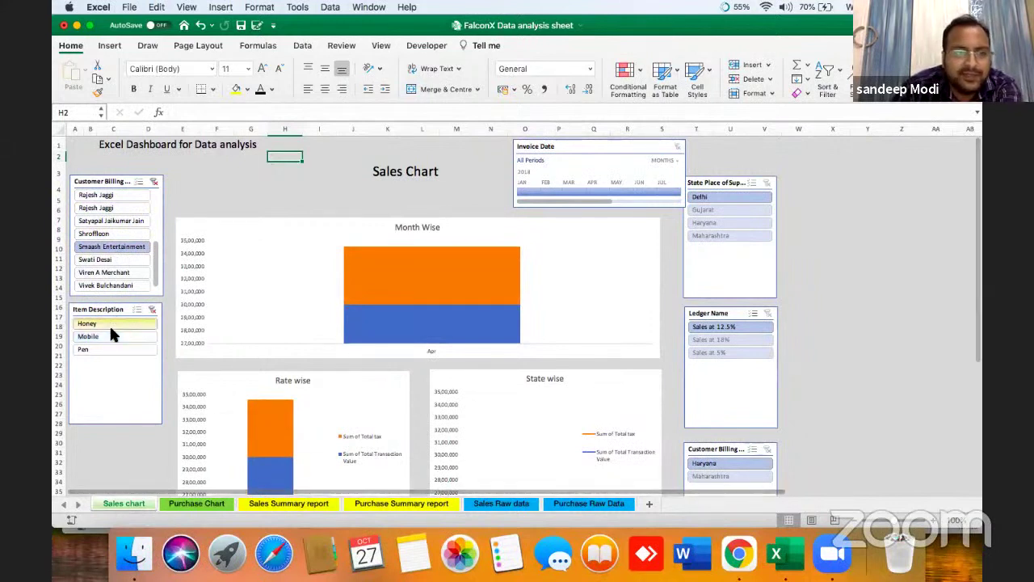
click(153, 181)
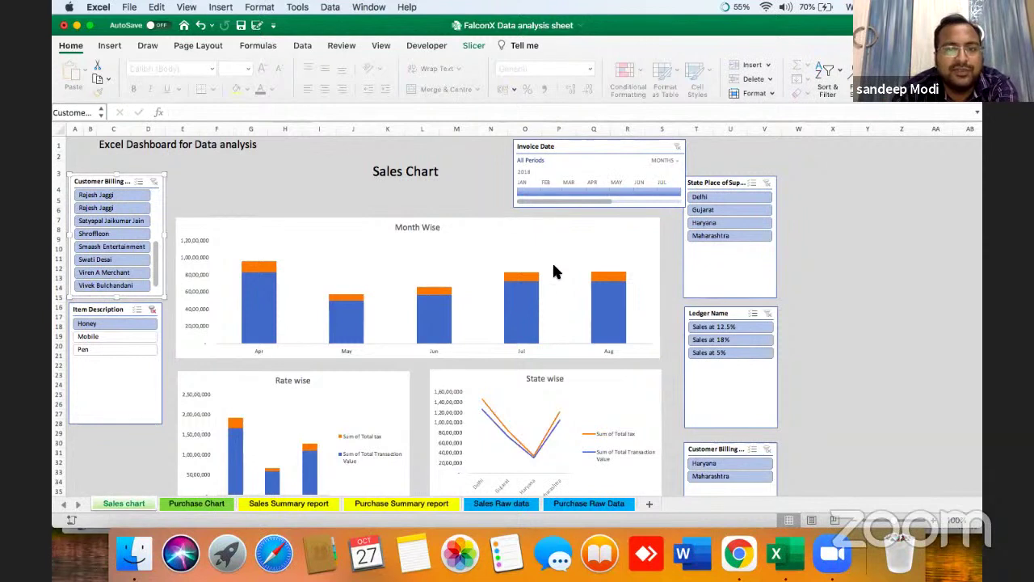
Step: Try entering =xlms_ in the empty cell Z9 beside the Sales chart slicers
click(889, 241)
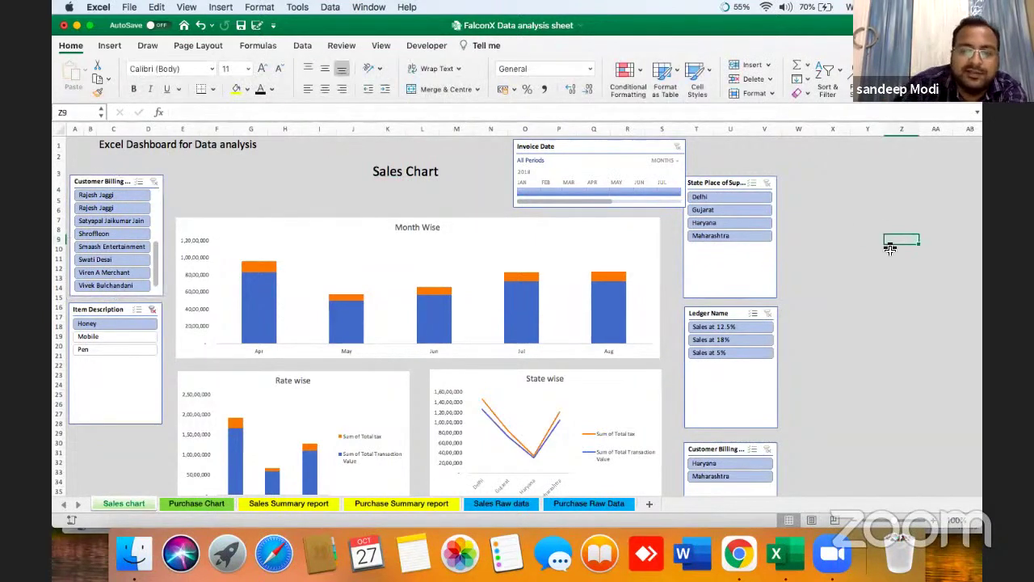
text(=c)
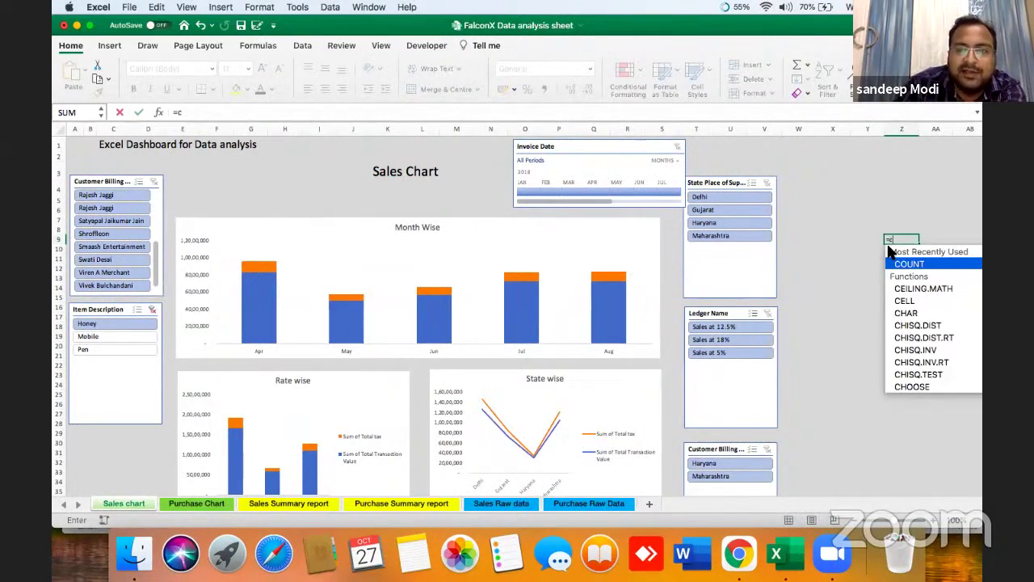
key(BackSpace)
text(xlm)
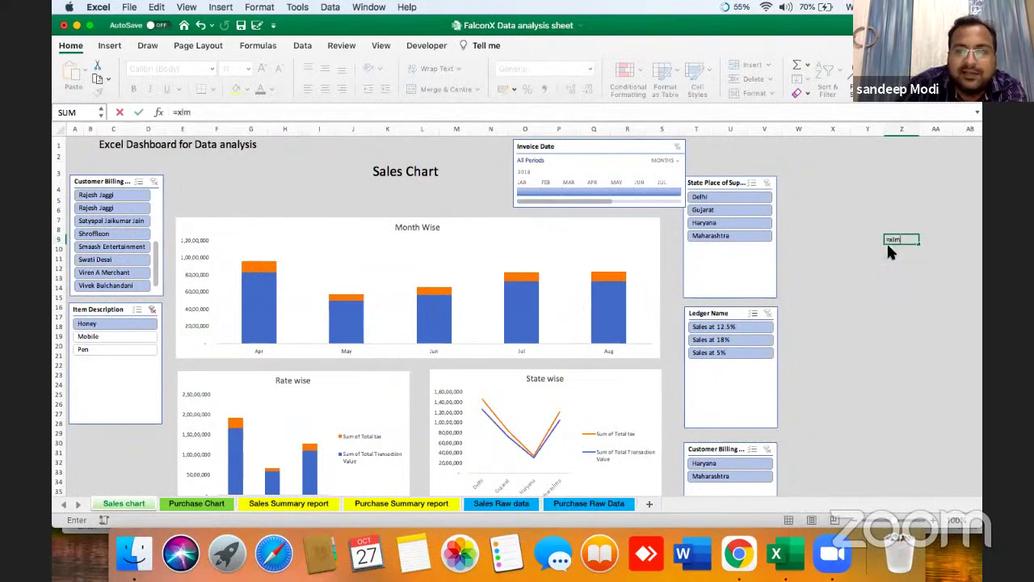
text(s_)
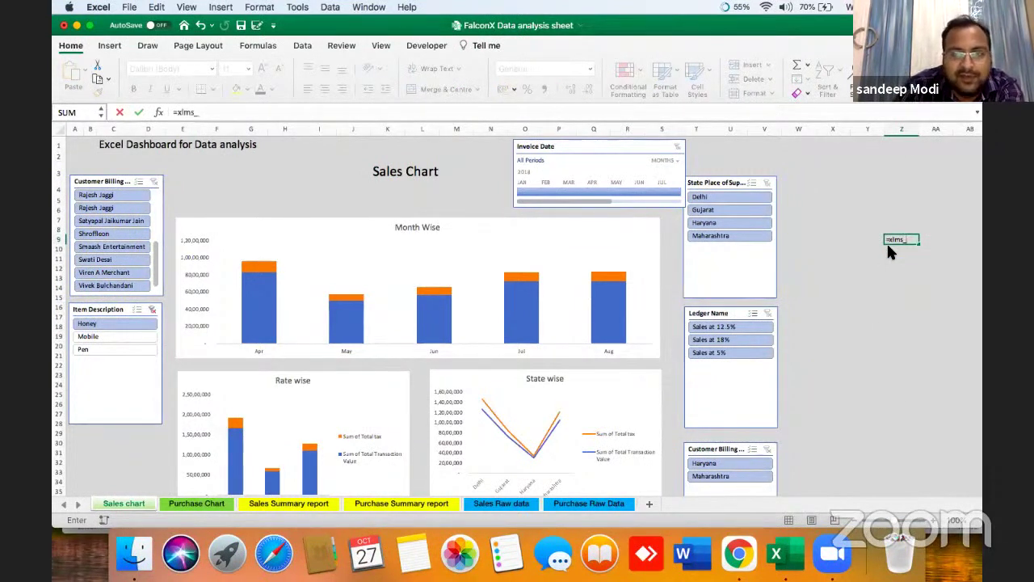
scroll(887, 245, up, 3)
scroll(886, 241, up, 3)
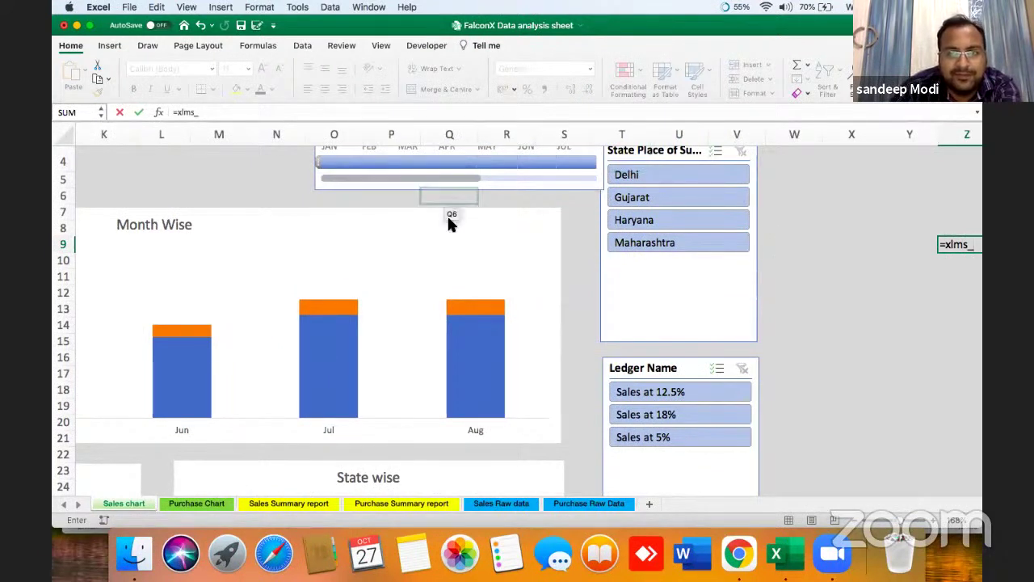
click(790, 301)
scroll(790, 301, down, 5)
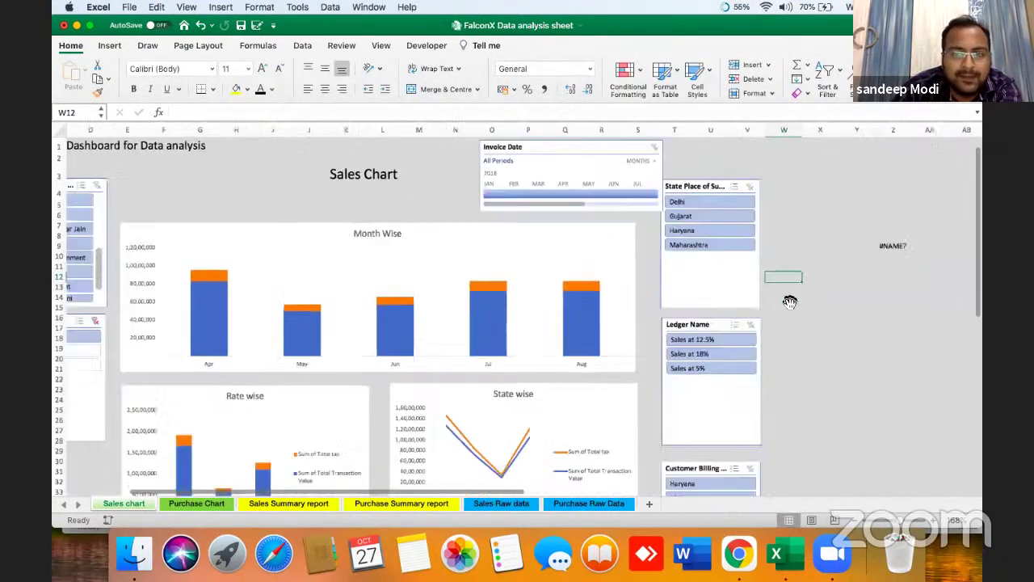
Step: Clear the trial entry from Z9 and return to column A of the Sales chart sheet
click(875, 241)
key(Delete)
key(Left)
key(Left)
key(Left)
key(Left)
key(Left)
key(Left)
key(Left)
key(Left)
key(Left)
key(Left)
key(Left)
key(Left)
key(Left)
key(Left)
key(Left)
key(Left)
key(Left)
key(Left)
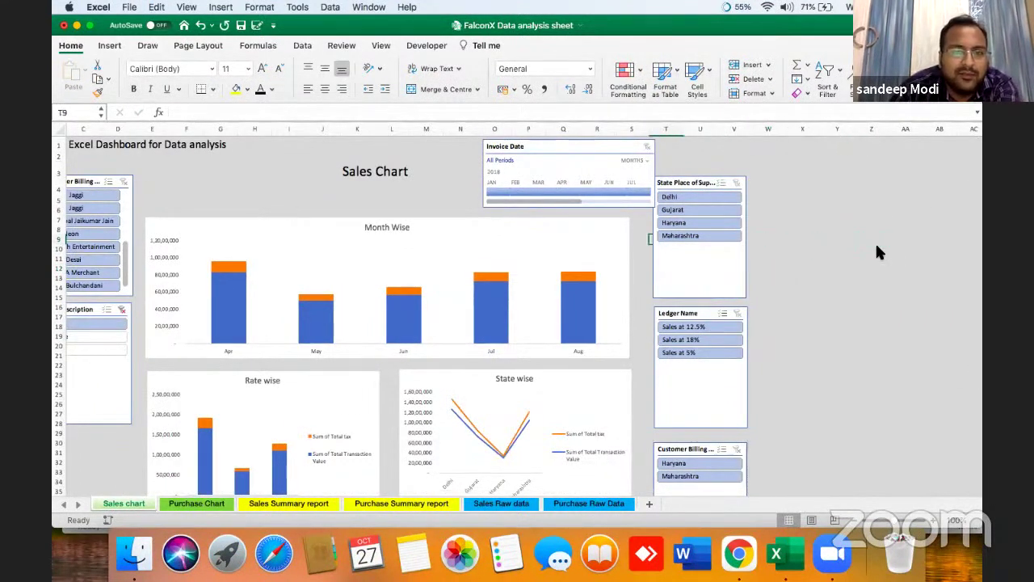
key(Left)
key(Left)
key(Left)
key(Left)
key(Left)
key(Left)
key(Left)
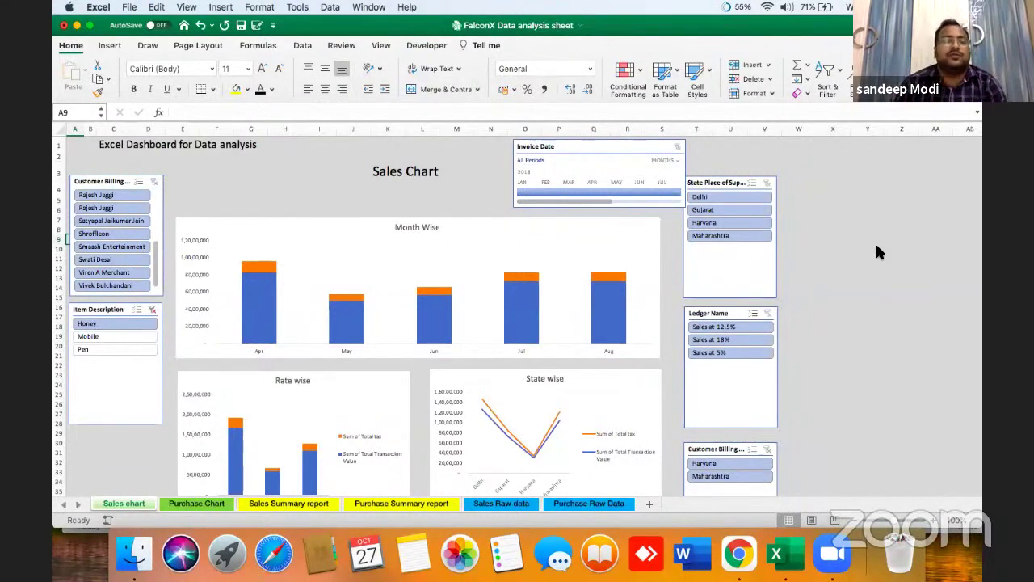
Step: Look at the Purchase Raw Data sheet and check how far the Sales Raw data sheet's columns and rows extend
click(577, 501)
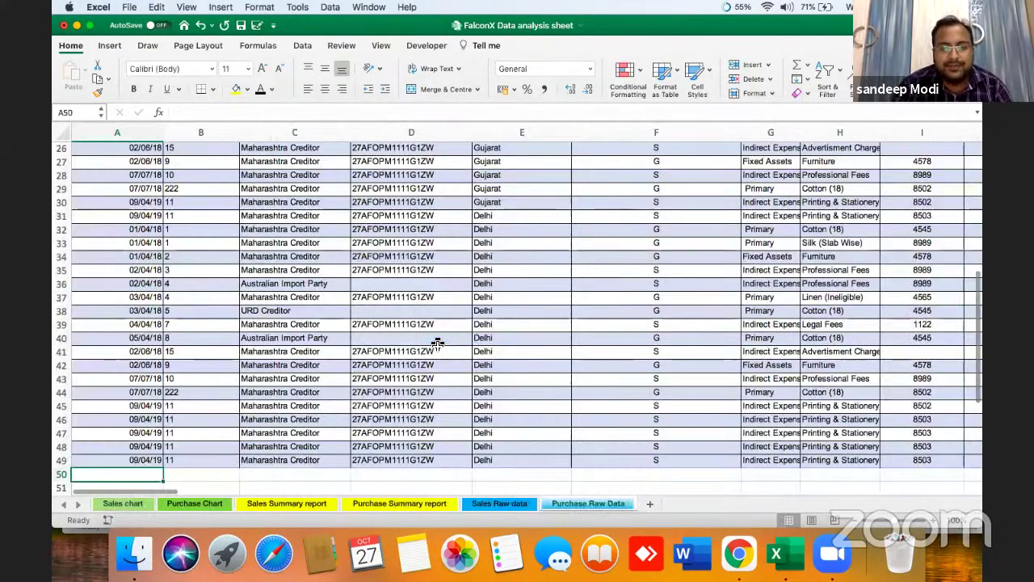
click(482, 504)
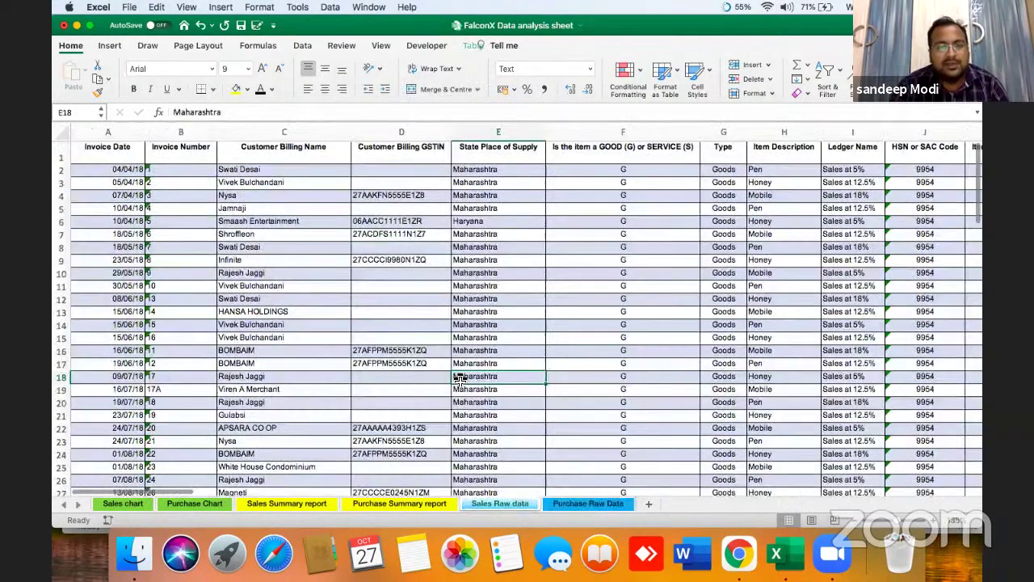
key(Home)
key(ctrl+Up)
key(ctrl+Right)
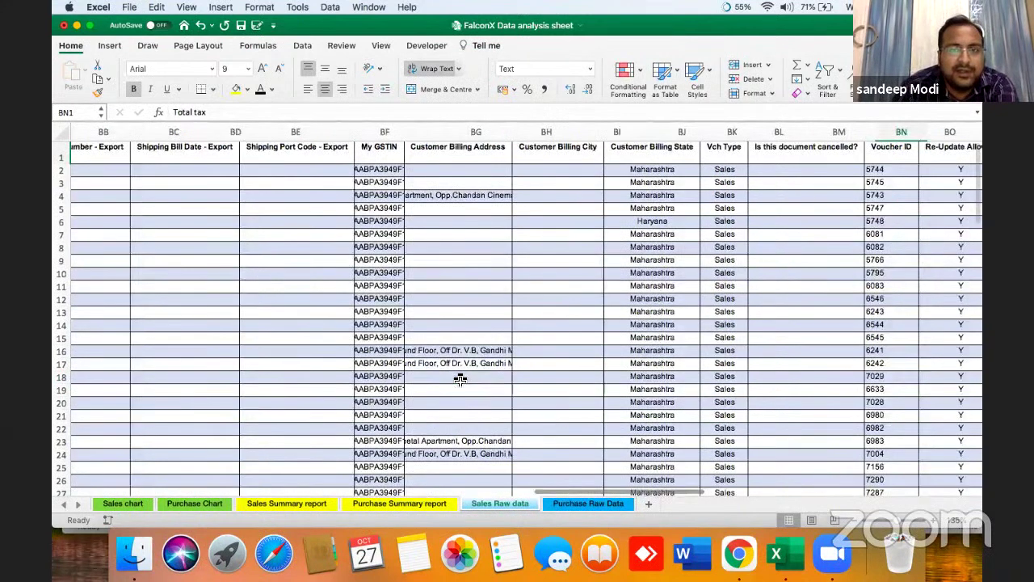
key(Left)
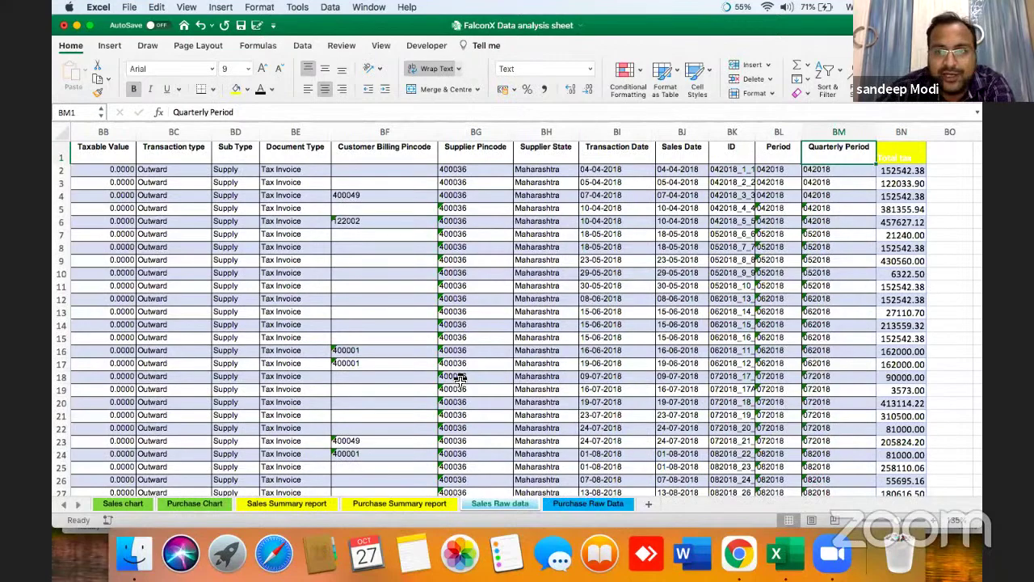
key(super+Down)
key(Down)
key(Up)
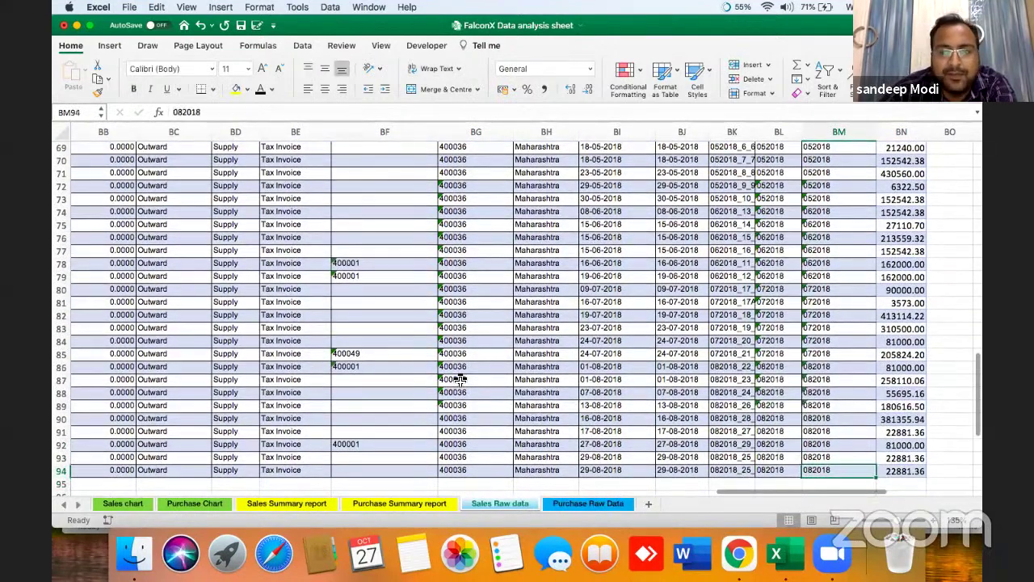
Step: Examine the Sales Raw data column headings from Quarterly Period back to the GOOD (G) or SERVICE (S) column
key(super+Up)
key(Left)
key(Left)
key(Left)
key(Left)
key(Left)
key(Left)
key(Left)
key(Left)
key(Left)
key(Left)
key(Left)
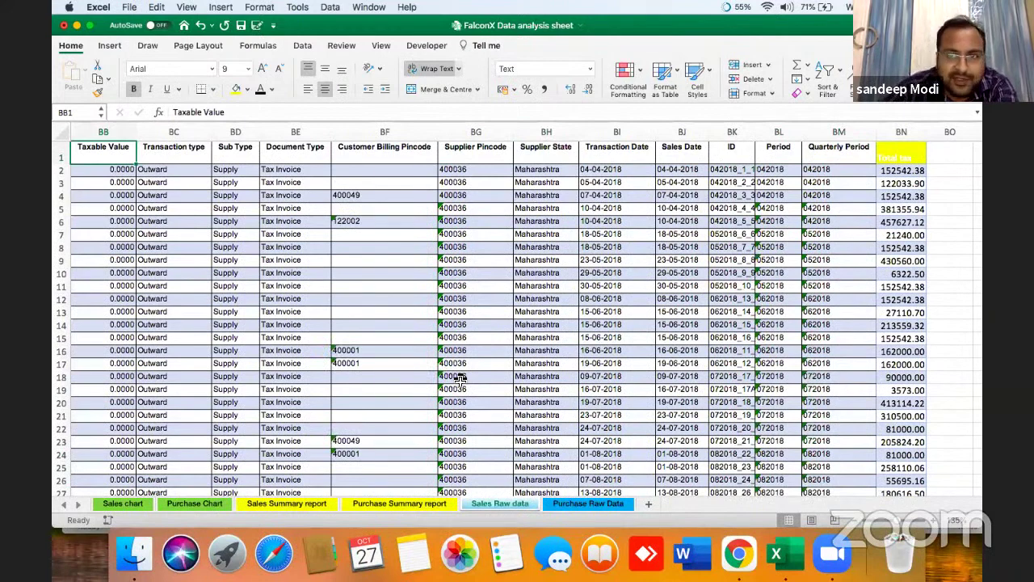
key(Left)
key(Left)
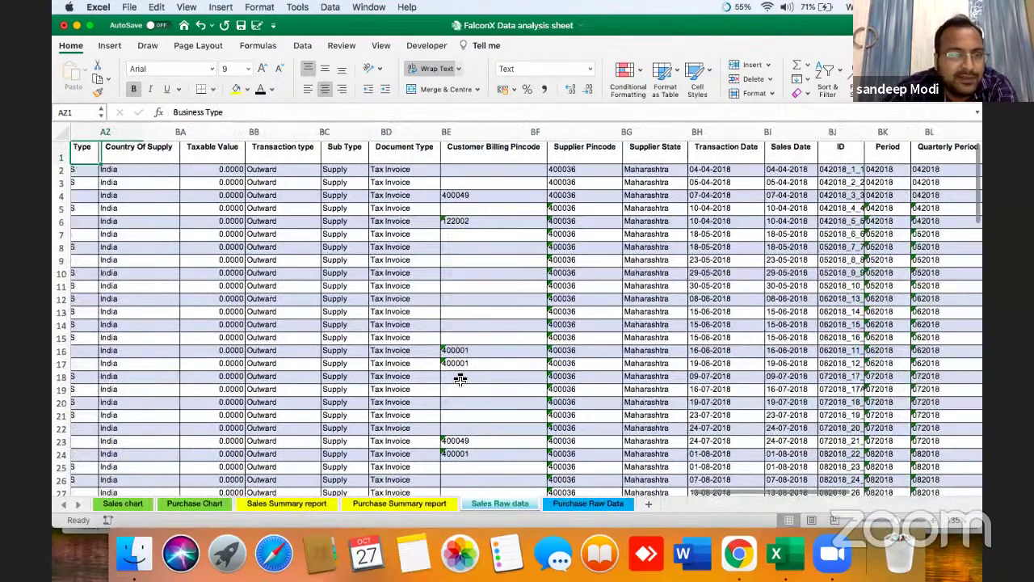
key(Left)
key(Left)
key(Left)
key(Left)
key(Left)
key(Left)
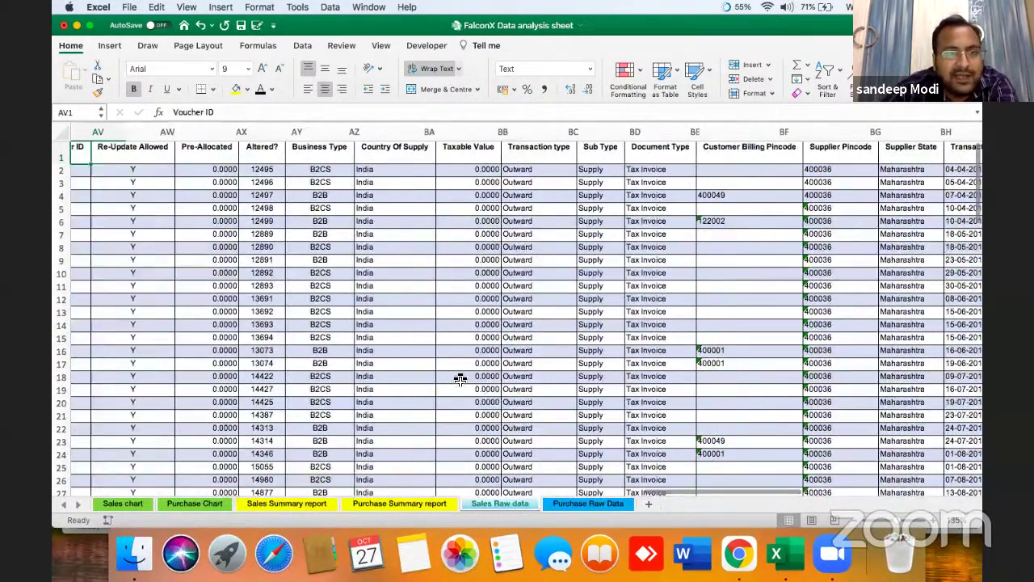
key(Left)
key(Left)
key(Left)
key(Left)
key(Left)
key(Left)
key(Left)
key(Left)
key(Left)
key(Left)
key(Left)
key(Left)
key(Left)
key(Left)
key(Left)
key(Left)
key(Left)
key(Left)
key(Left)
key(Left)
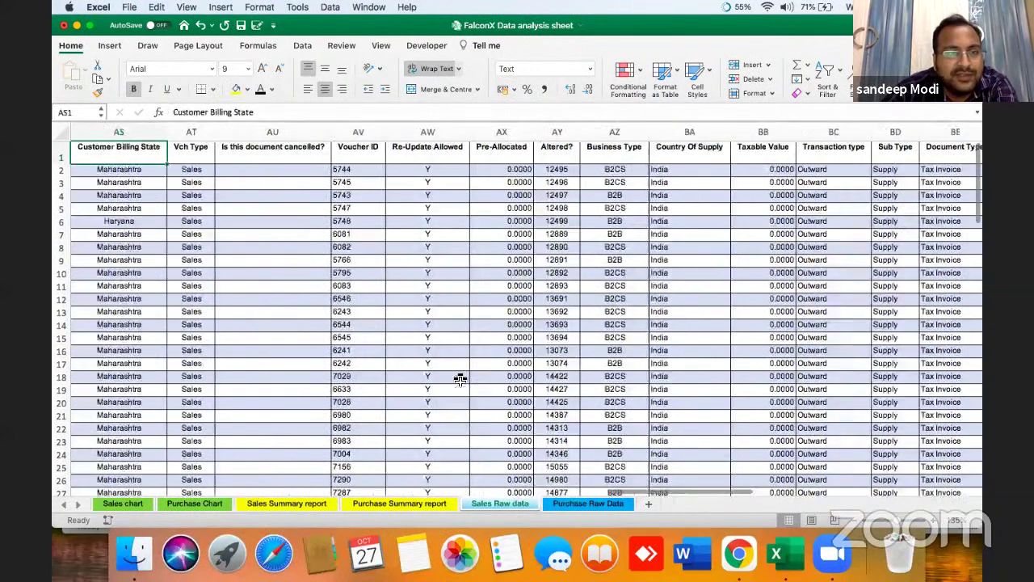
key(Left)
key(Left)
key(Left)
key(Left)
key(Left)
key(Left)
key(Left)
key(Left)
key(Left)
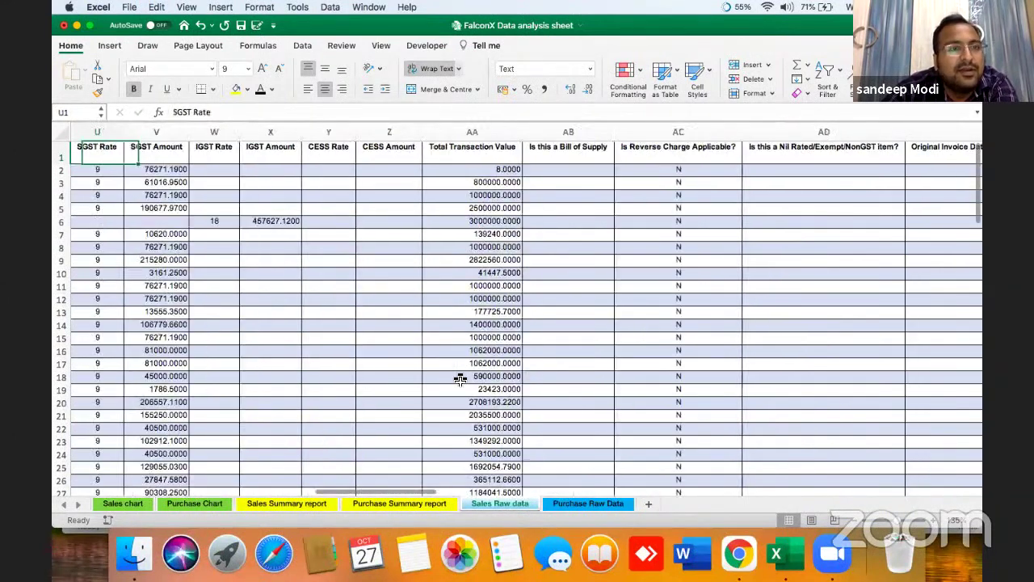
key(Left)
key(Left)
key(Left)
key(Left)
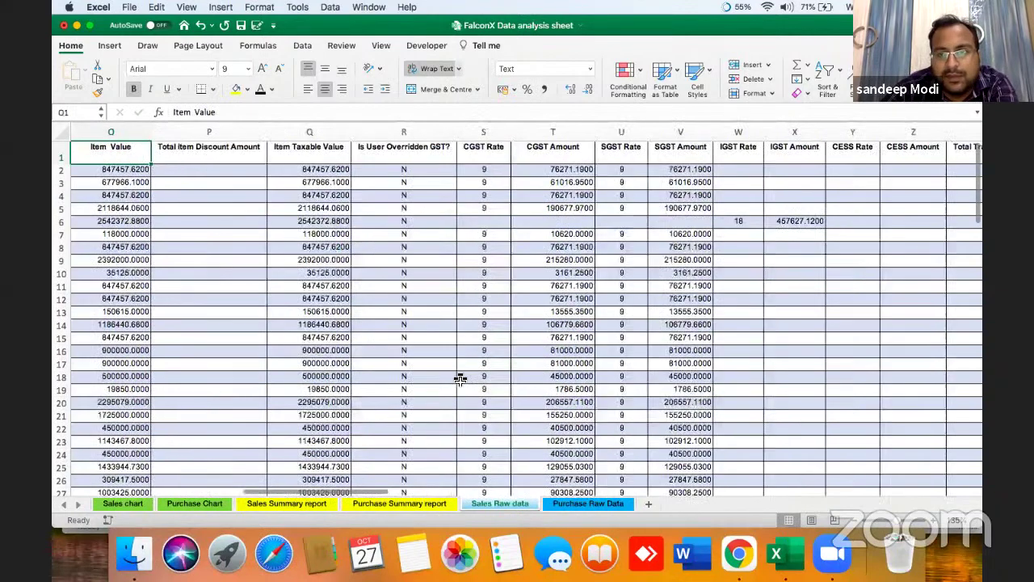
key(Left)
key(Left)
key(Left)
key(Left)
key(Left)
key(Left)
key(Left)
key(Left)
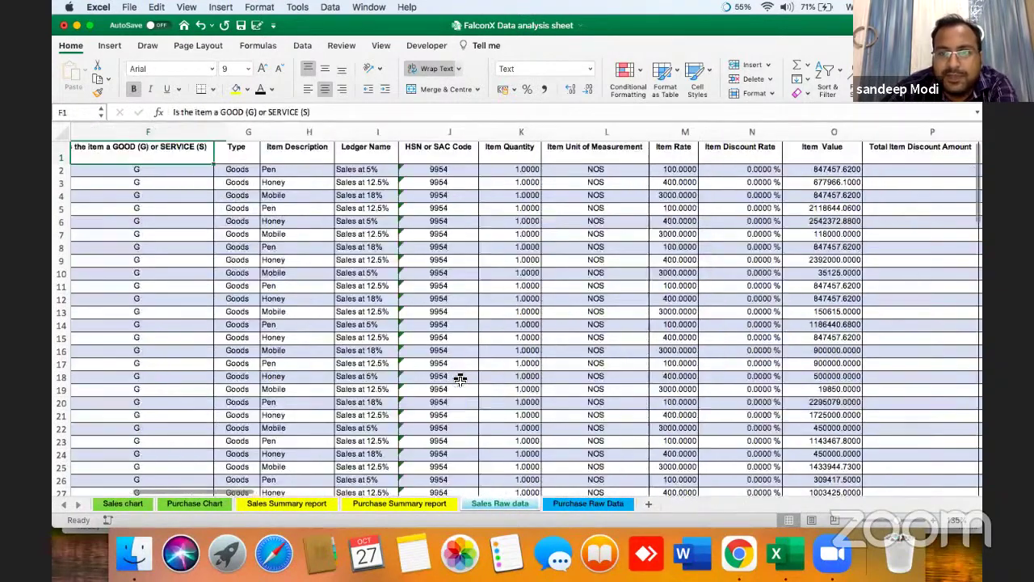
Step: Inspect the Total tax formulas in BN2 and BN6 at the end of the Sales Raw data table
key(Right)
key(Right)
key(Right)
key(Right)
key(Right)
key(Right)
key(Right)
key(Right)
key(Right)
key(Right)
key(Right)
key(Right)
key(Right)
key(Right)
key(Right)
key(Right)
key(Right)
key(Right)
key(Right)
key(Right)
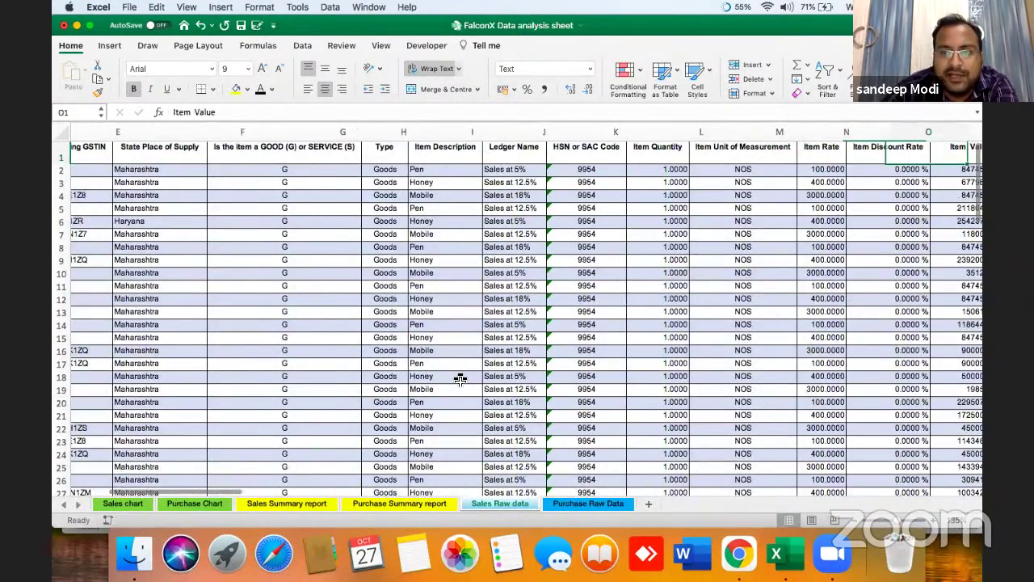
key(Left)
key(Left)
key(Left)
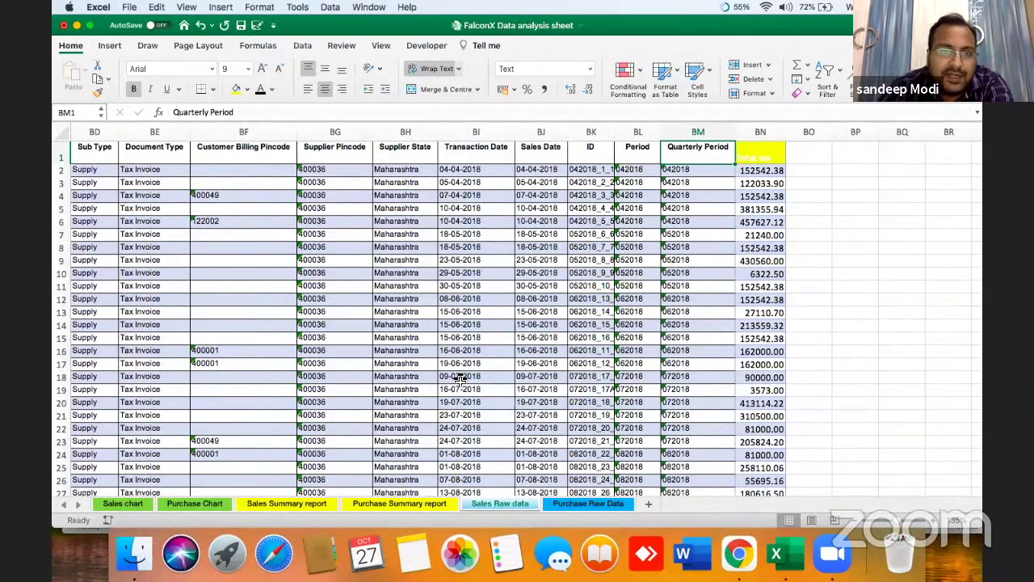
key(Down)
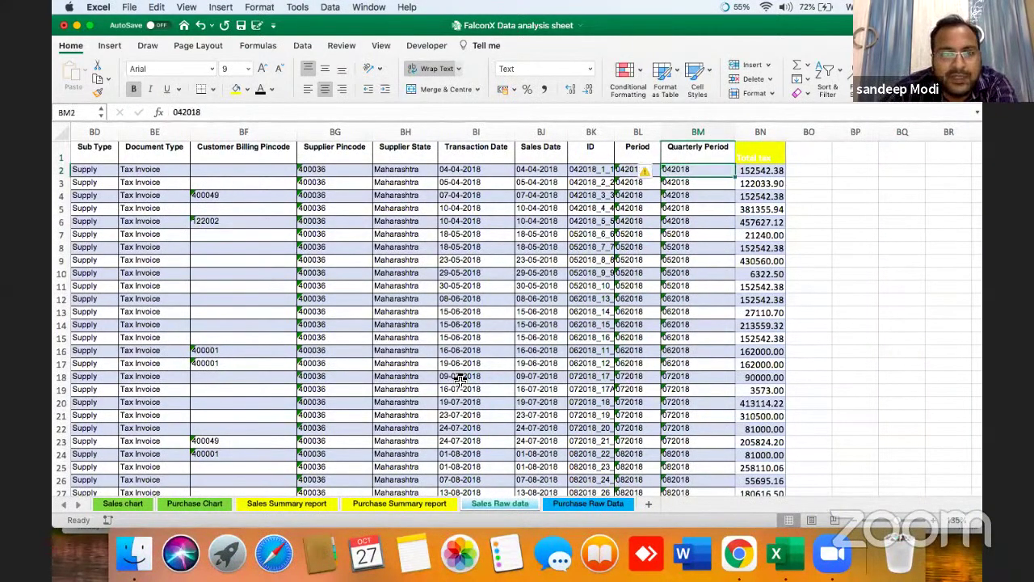
key(Right)
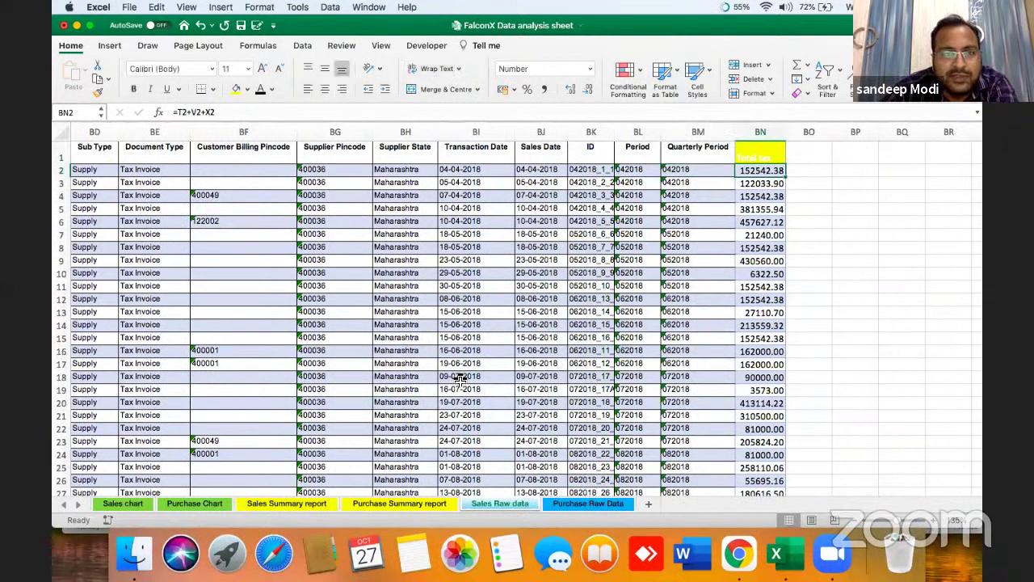
click(773, 226)
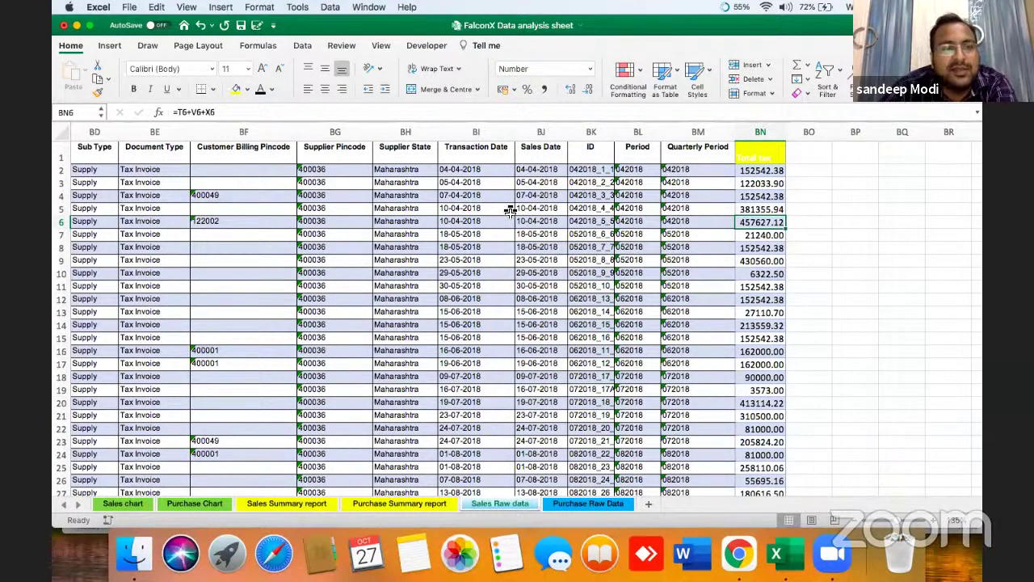
Step: Examine the Sales Raw data columns in row 6 from Total tax back to Customer Billing City
key(Left)
key(Left)
key(Left)
key(Left)
key(Left)
key(Left)
key(Left)
key(Left)
key(Left)
key(Left)
key(Left)
key(Left)
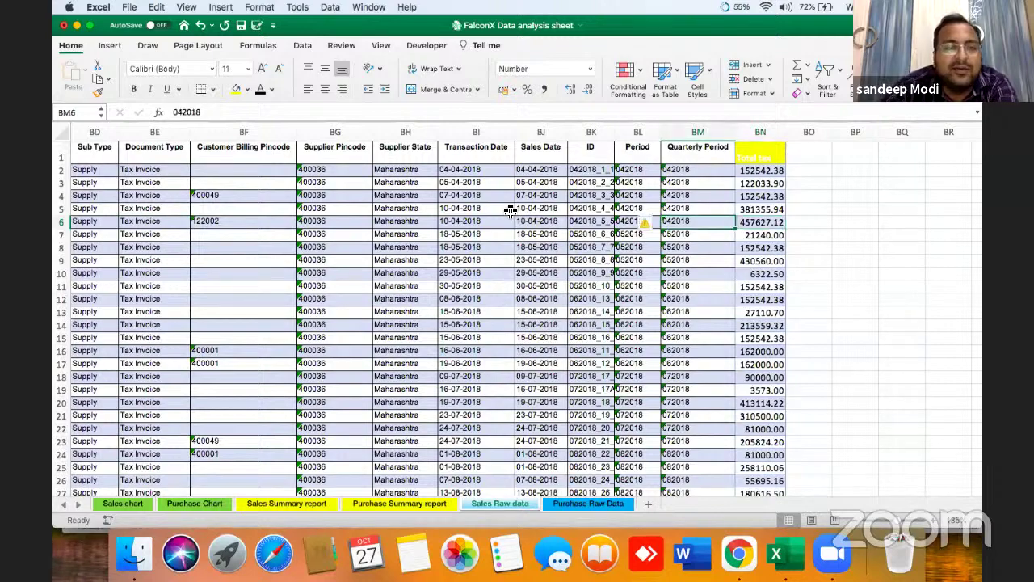
key(Left)
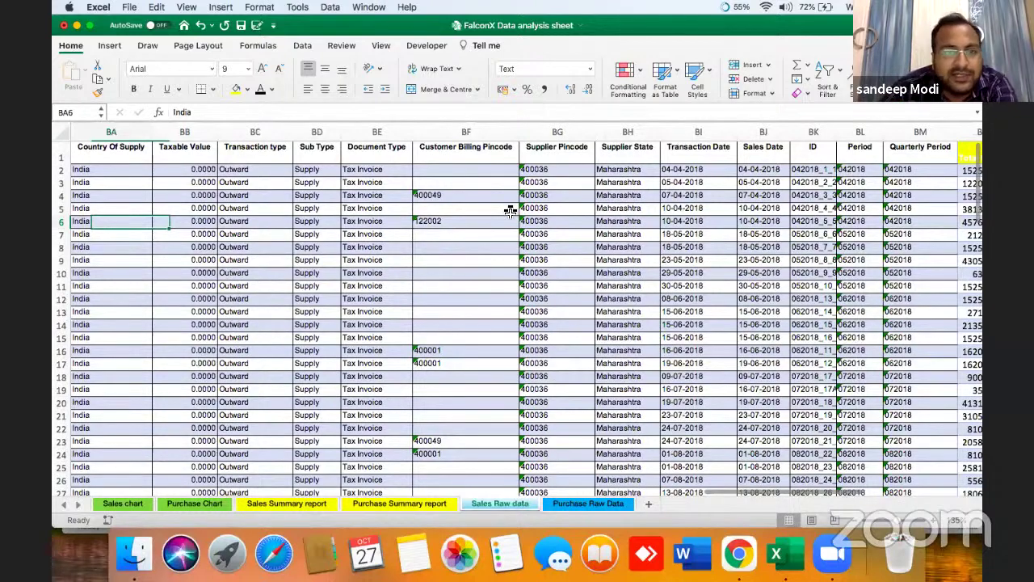
key(Left)
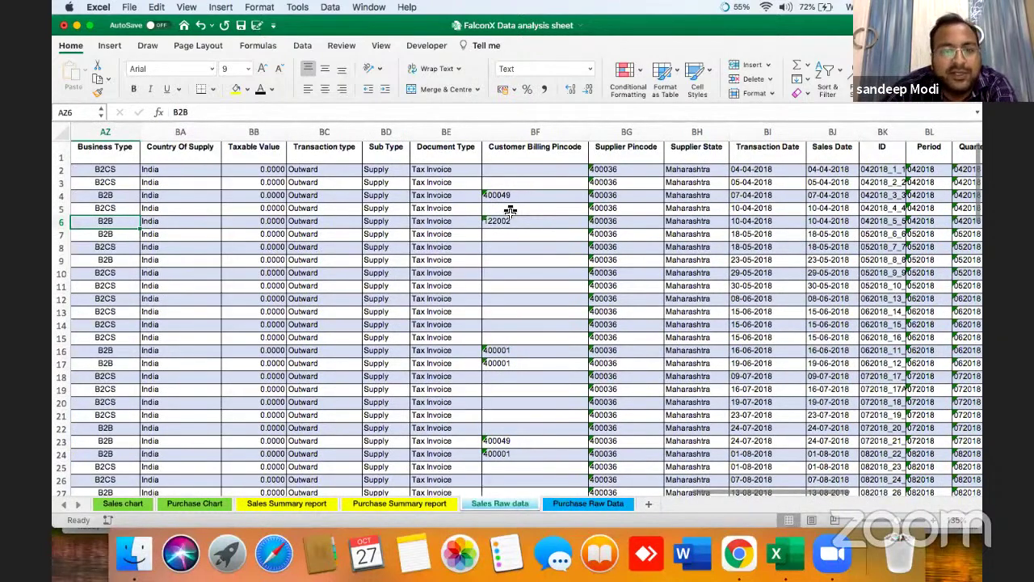
key(Left)
key(Left)
key(Left)
key(Left)
key(Left)
key(Left)
key(Left)
key(Left)
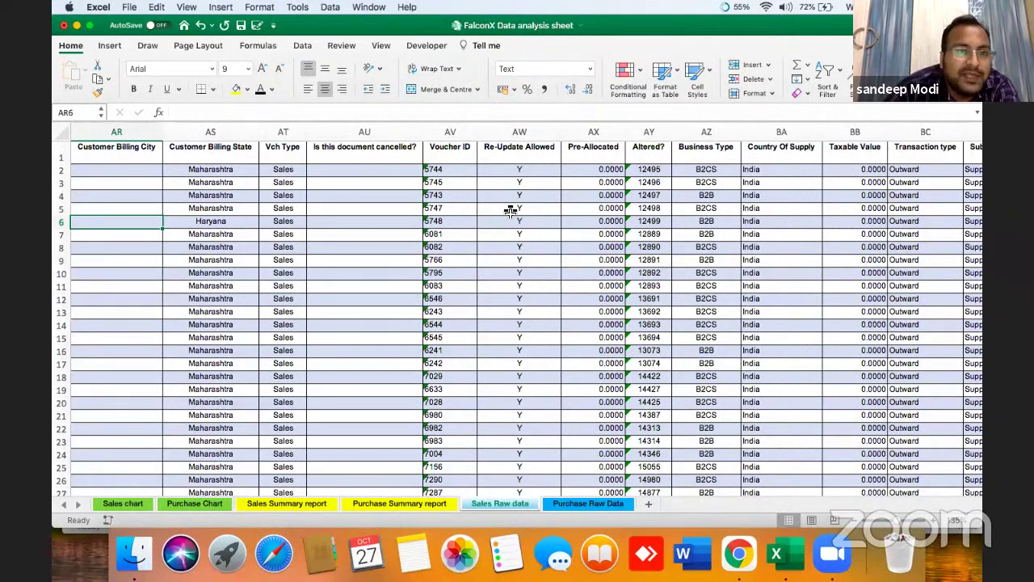
Step: Go back across the Sales Raw data columns to the table's end and check the Total tax heading in BN1
key(Right)
key(Right)
key(Right)
key(Right)
key(Right)
key(Right)
key(Right)
key(Right)
key(Right)
key(Right)
key(Right)
key(Right)
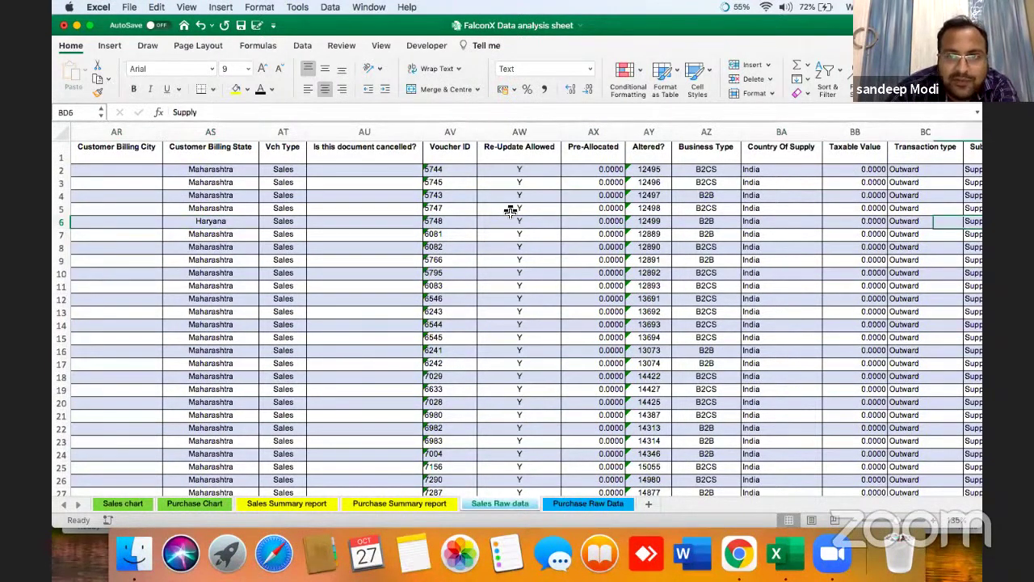
key(Right)
key(Right)
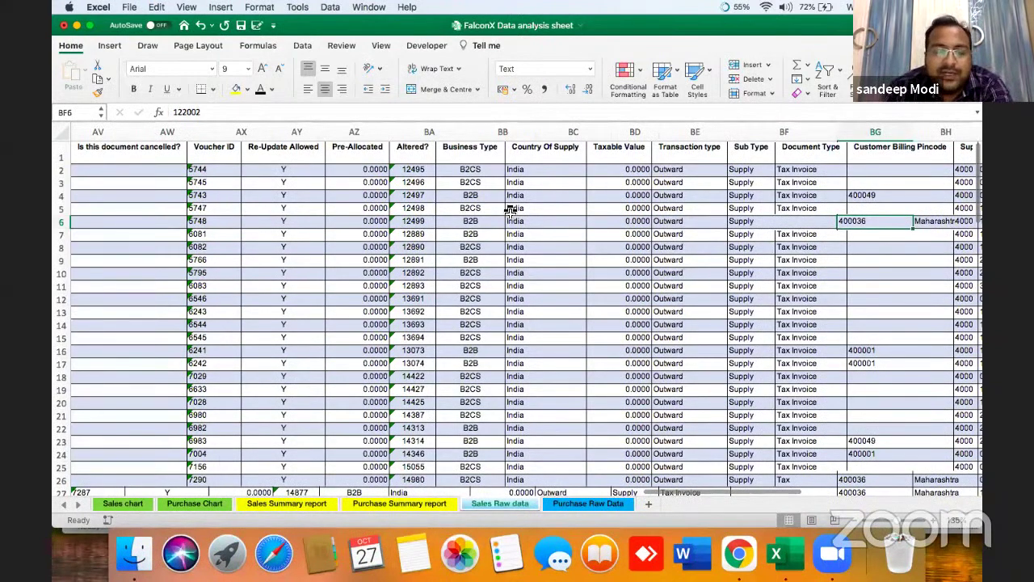
key(Right)
key(Right)
key(Right)
key(Right)
key(Right)
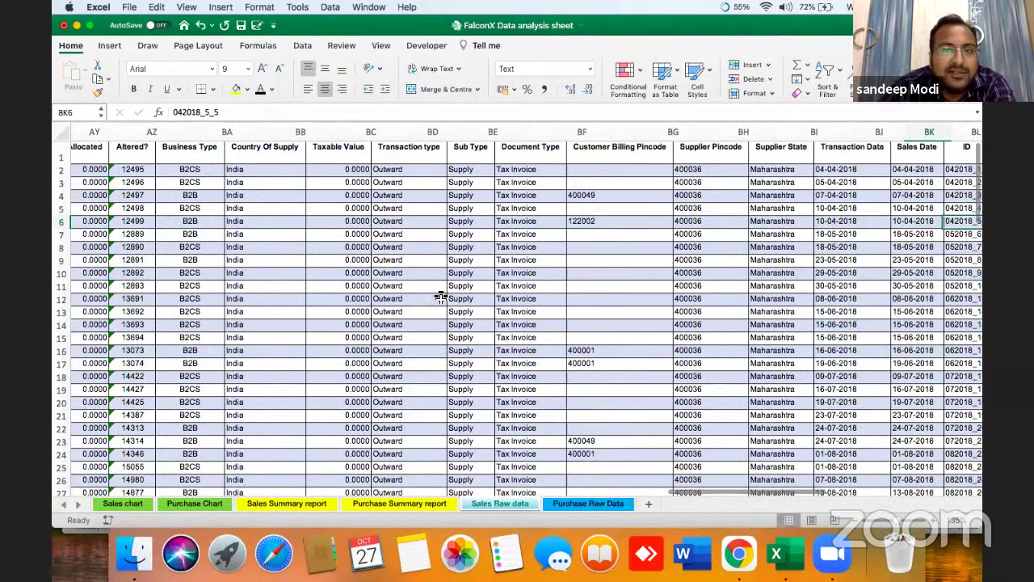
key(Right)
key(Right)
key(Right)
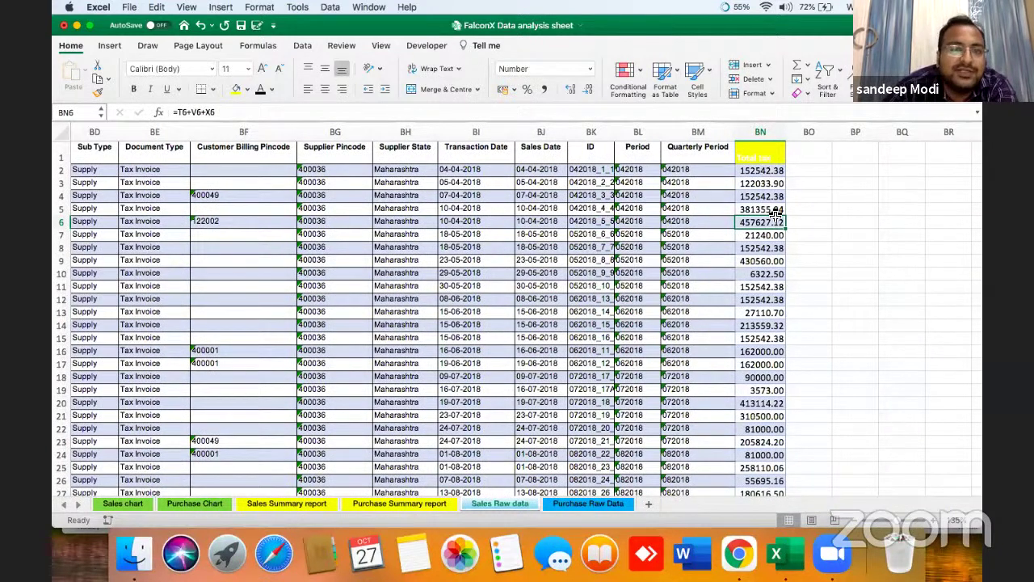
key(Left)
key(Down)
key(super+Up)
key(Right)
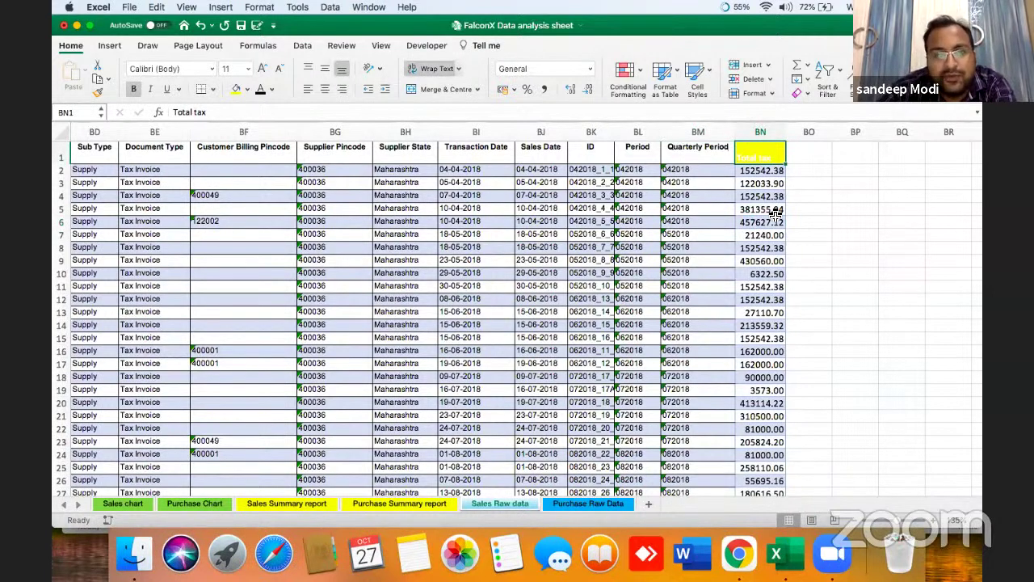
key(Left)
key(Right)
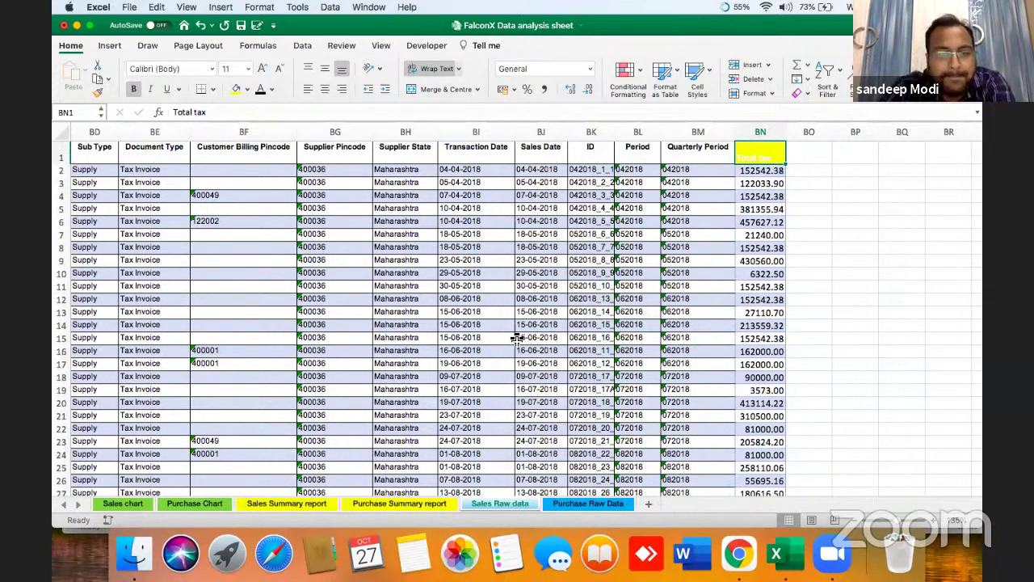
Step: Look over the Sales Summary report pivot tables with the field list closed, and revisit the Sales chart dashboard
click(301, 502)
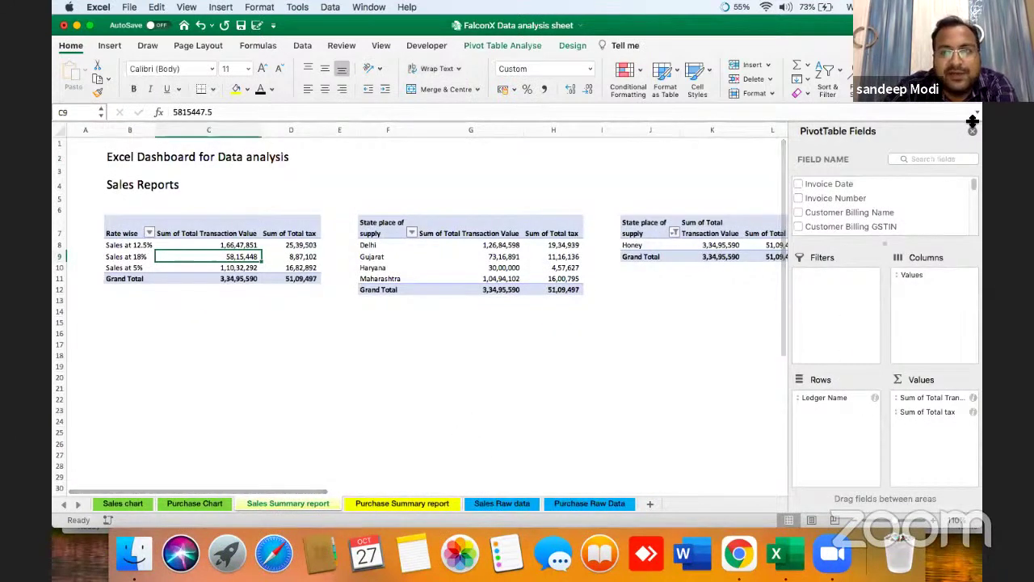
click(972, 132)
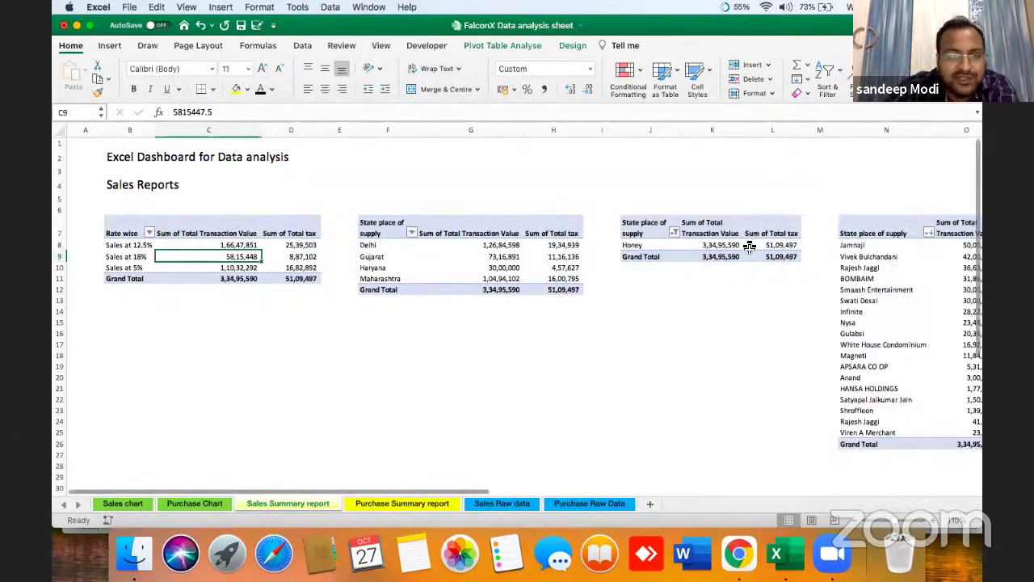
click(122, 503)
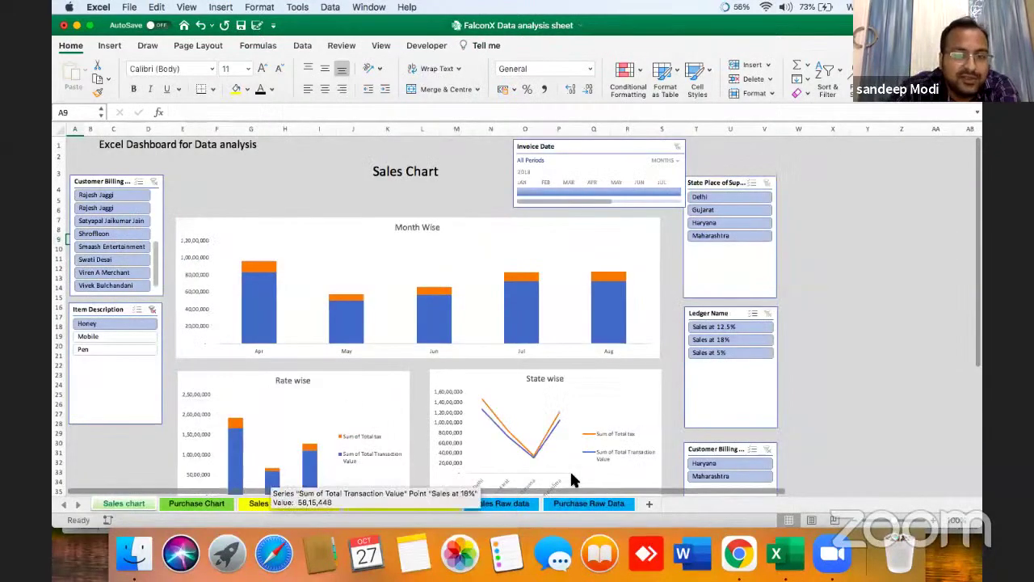
Step: Examine the Purchase Raw Data column headings from the invoice and supplier fields to Item Taxable Value 1
click(570, 389)
key(super+Up)
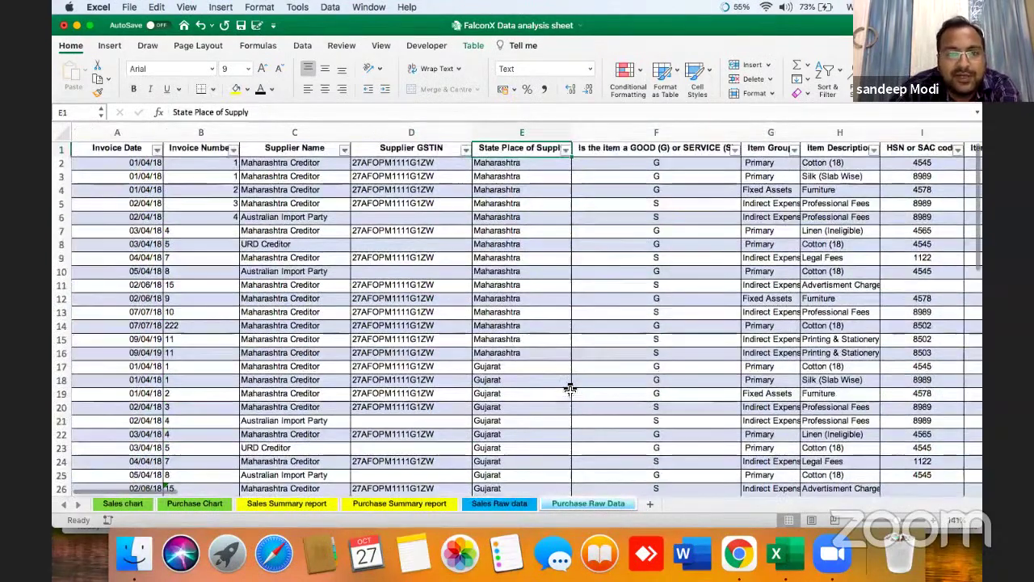
key(Left)
key(Left)
key(Left)
key(Right)
key(Right)
key(Right)
key(Right)
key(Right)
key(Right)
key(Right)
key(Right)
key(Right)
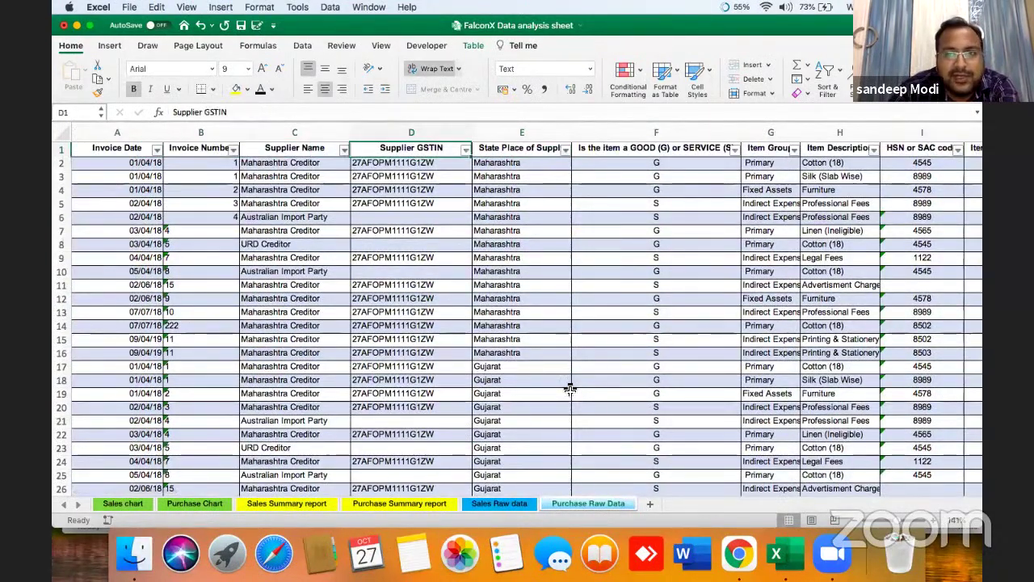
key(Right)
key(Right)
key(Right)
key(Right)
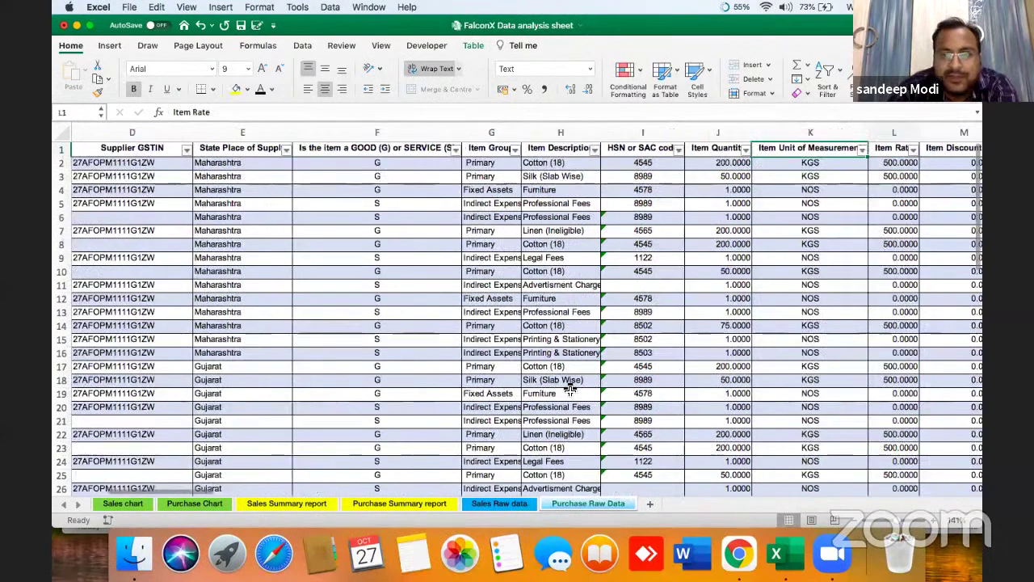
key(Right)
key(Right)
key(Right)
key(Right)
key(Right)
key(Right)
key(Right)
key(Right)
key(Right)
key(Right)
key(Right)
key(Right)
key(Right)
key(Right)
key(Right)
key(Right)
key(Right)
key(Right)
key(Right)
key(Right)
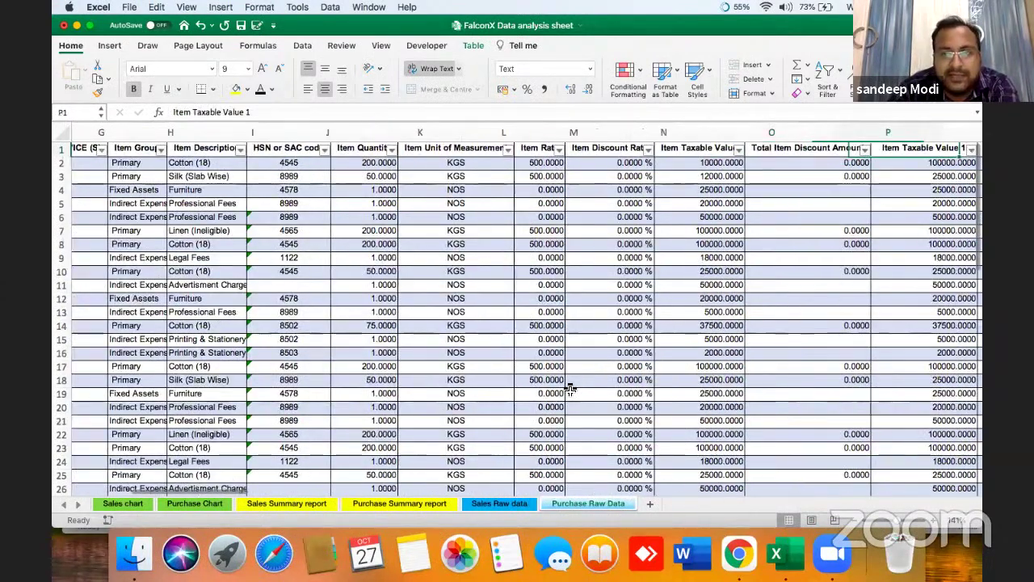
Step: Examine the remaining Purchase Raw Data headings from Item Taxable Value 1 to the total tax column
key(Right)
key(Right)
key(Right)
key(Right)
key(Right)
key(Right)
key(Right)
key(Right)
key(Right)
key(Right)
key(Right)
key(Right)
key(Right)
key(Right)
key(Right)
key(Right)
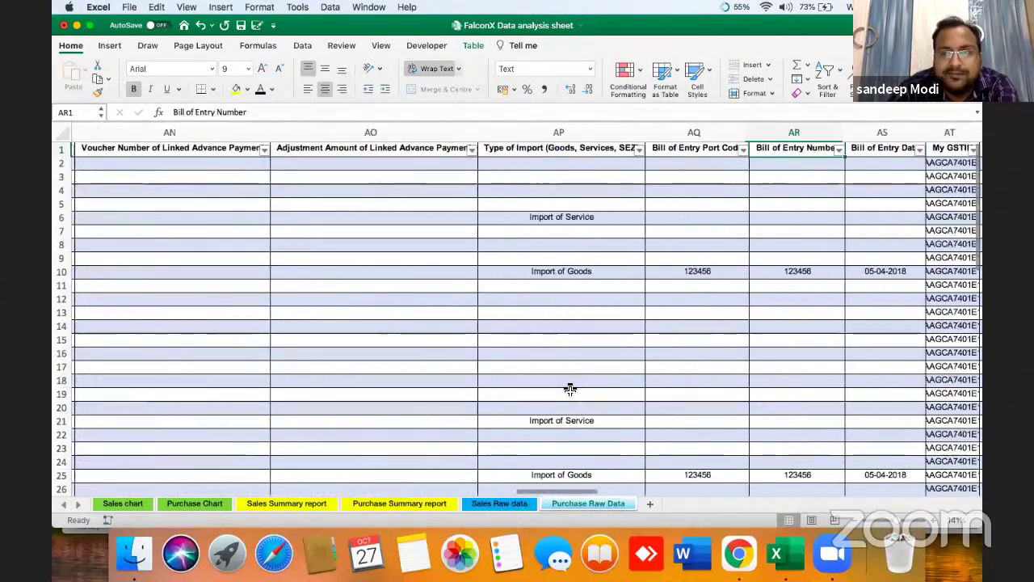
key(Right)
key(Right)
key(Right)
key(Right)
key(Right)
key(Right)
key(Right)
key(Right)
key(Right)
key(Right)
key(Right)
key(Right)
key(Right)
key(Right)
key(Right)
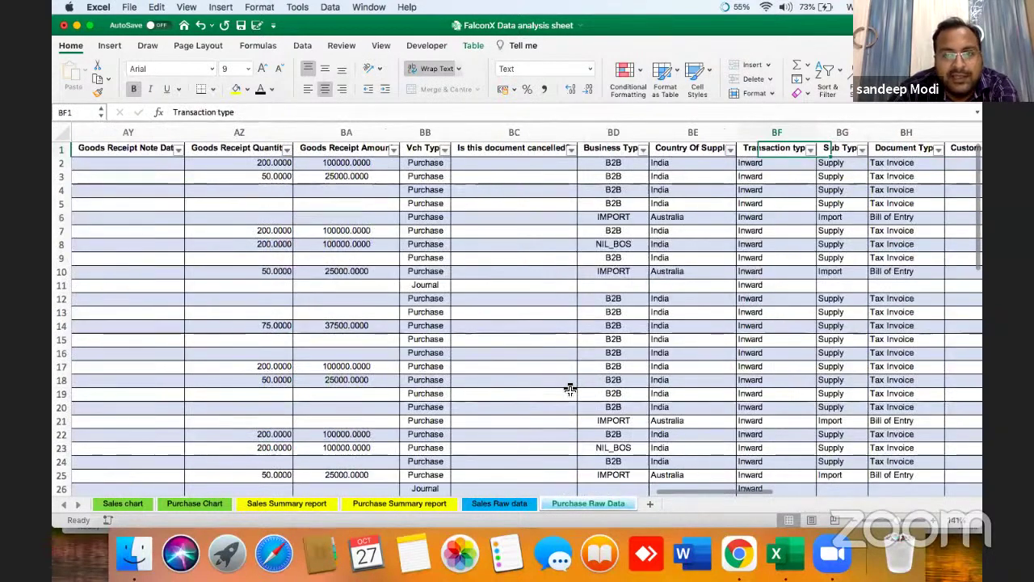
key(Right)
key(Right)
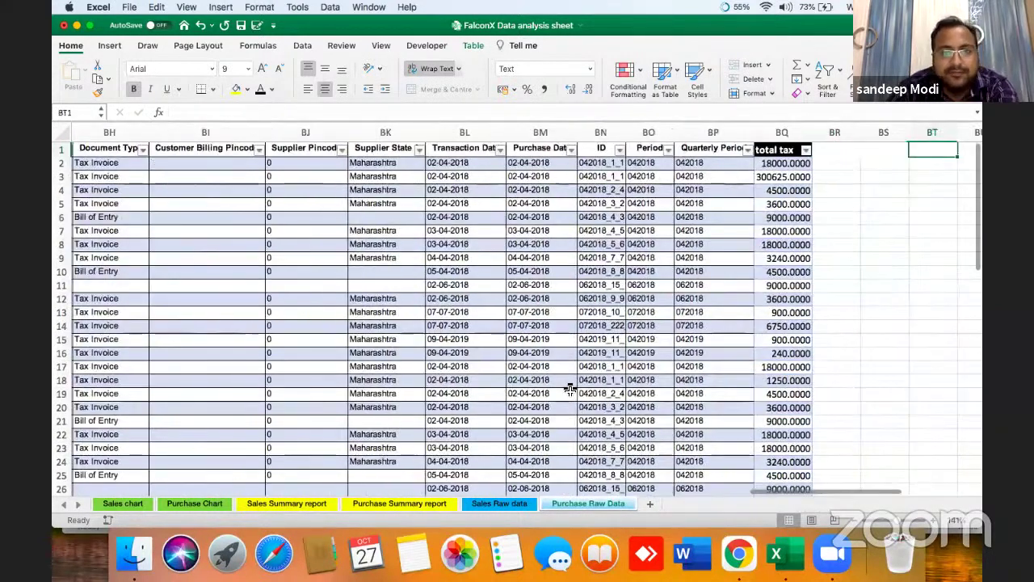
Step: Inspect the total tax and Period columns in the first rows of the Purchase Raw Data table
key(Left)
key(Left)
key(Left)
key(Down)
key(Down)
key(Down)
key(Left)
key(Left)
key(Down)
key(Down)
key(Down)
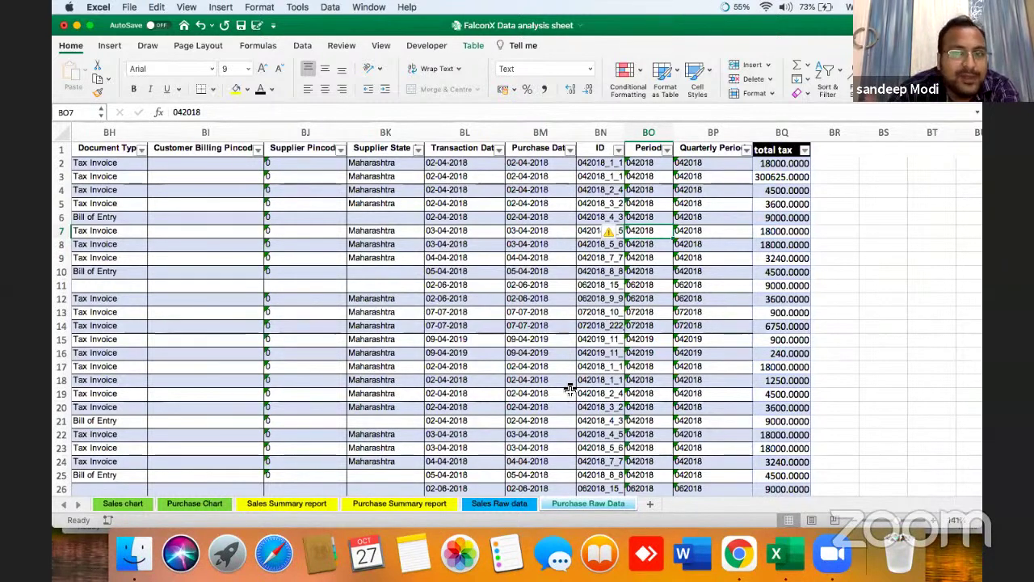
Step: Create a pivot table from the Purchase Raw Data table (Table1) in cell C17 of the existing Purchase Summary report sheet
click(748, 298)
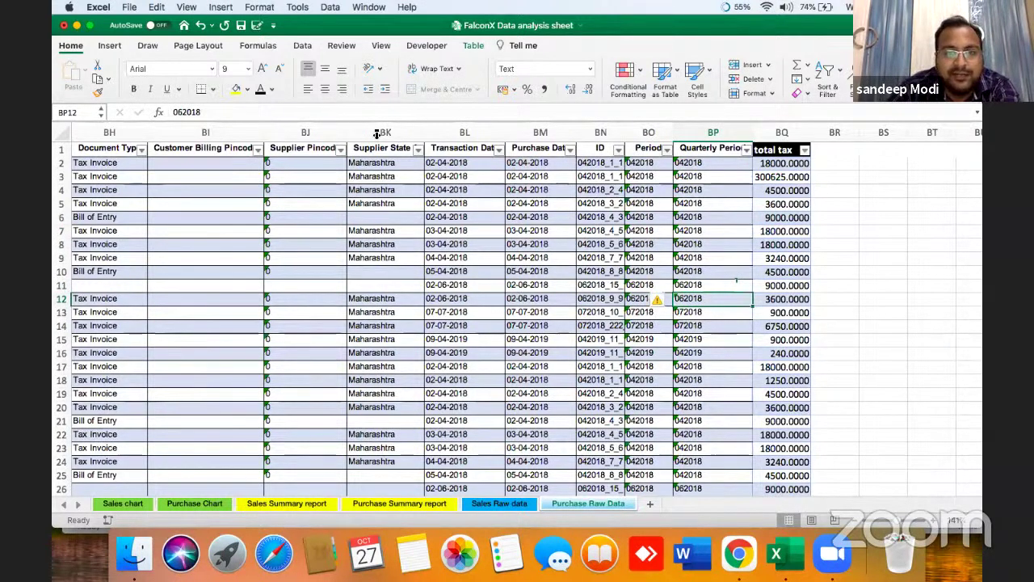
click(110, 46)
click(70, 79)
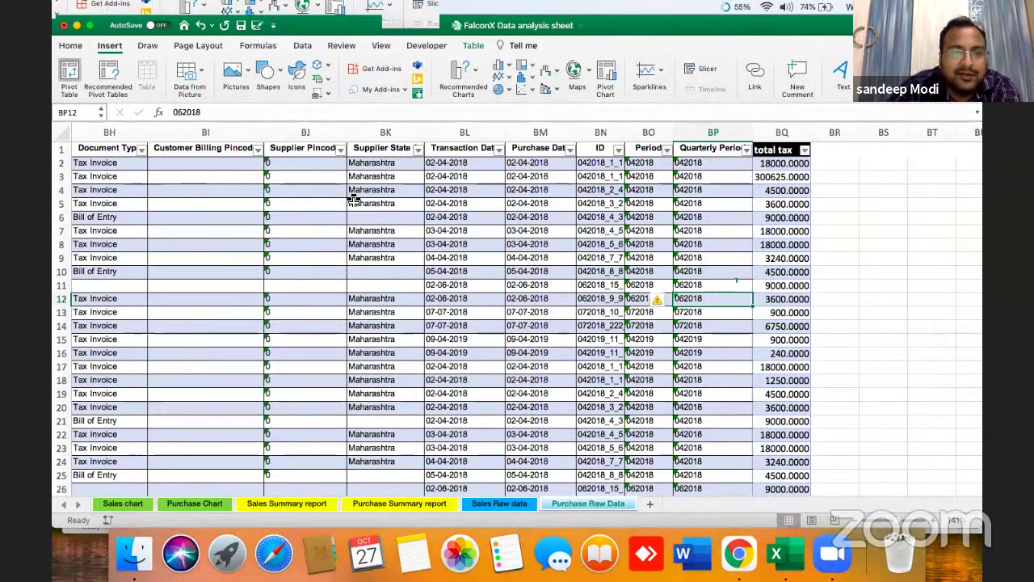
click(393, 257)
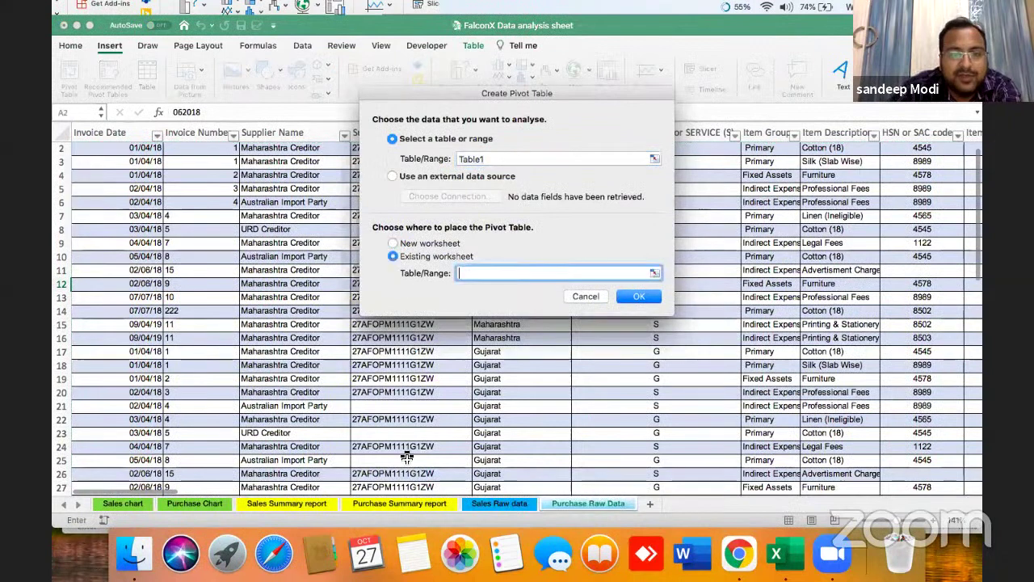
click(390, 503)
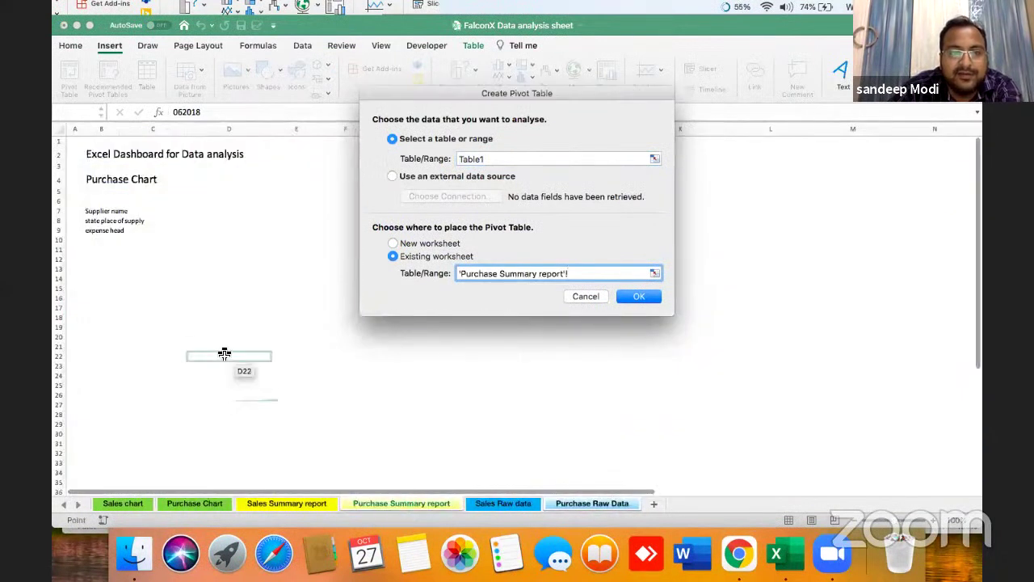
click(158, 307)
click(643, 301)
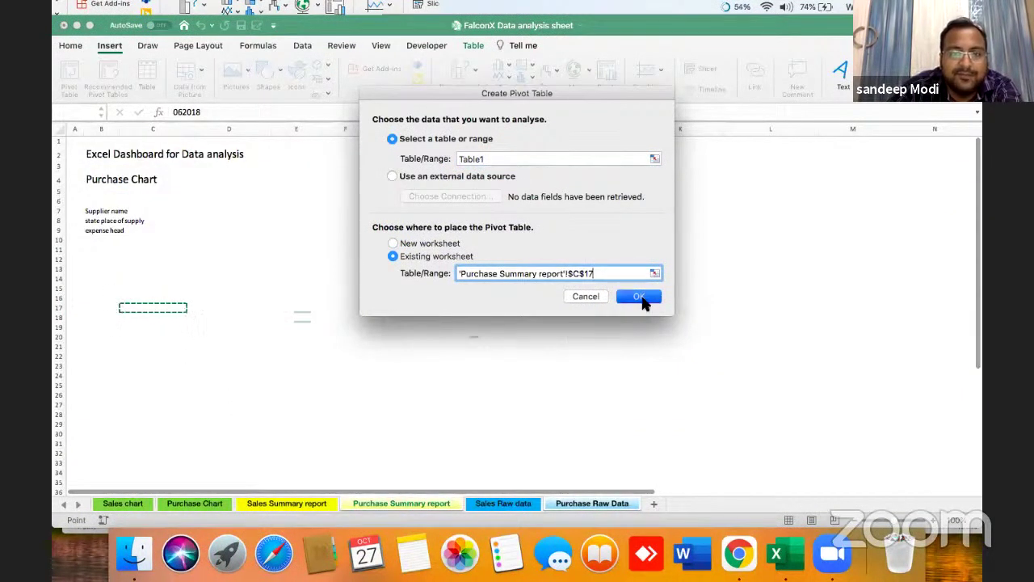
click(512, 257)
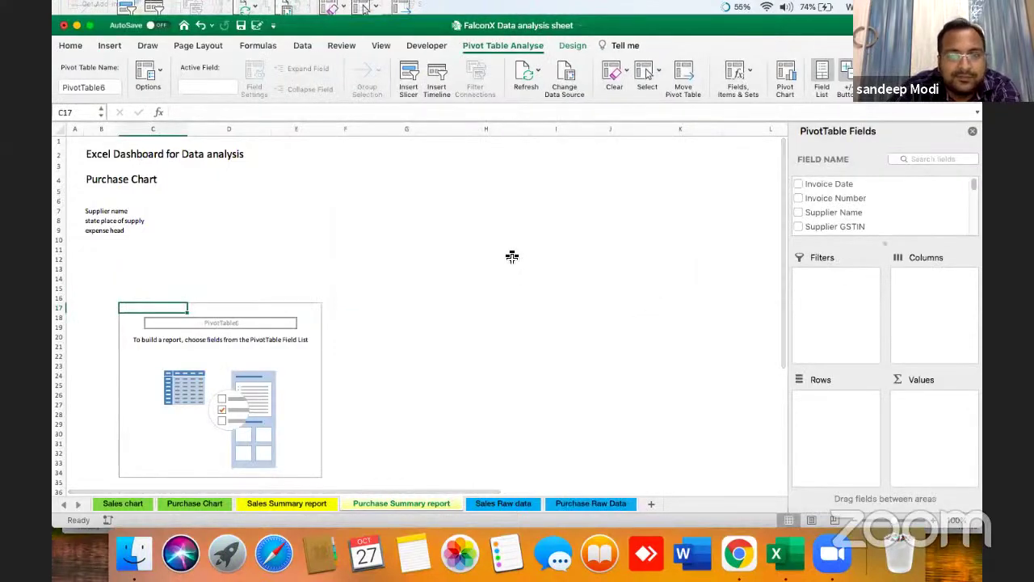
Step: Show the gridlines on the Purchase Summary report sheet and hide them again
click(239, 181)
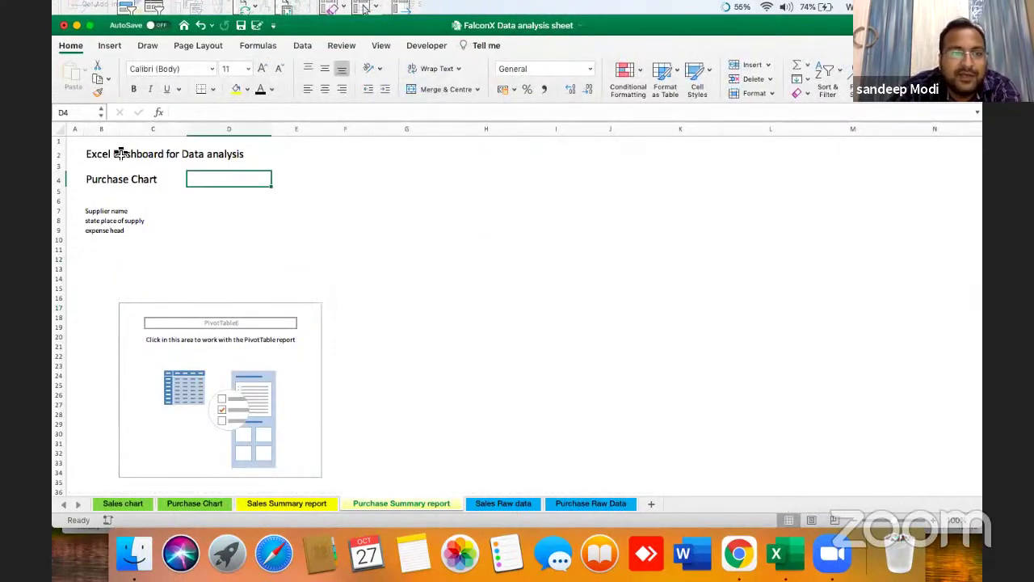
click(61, 132)
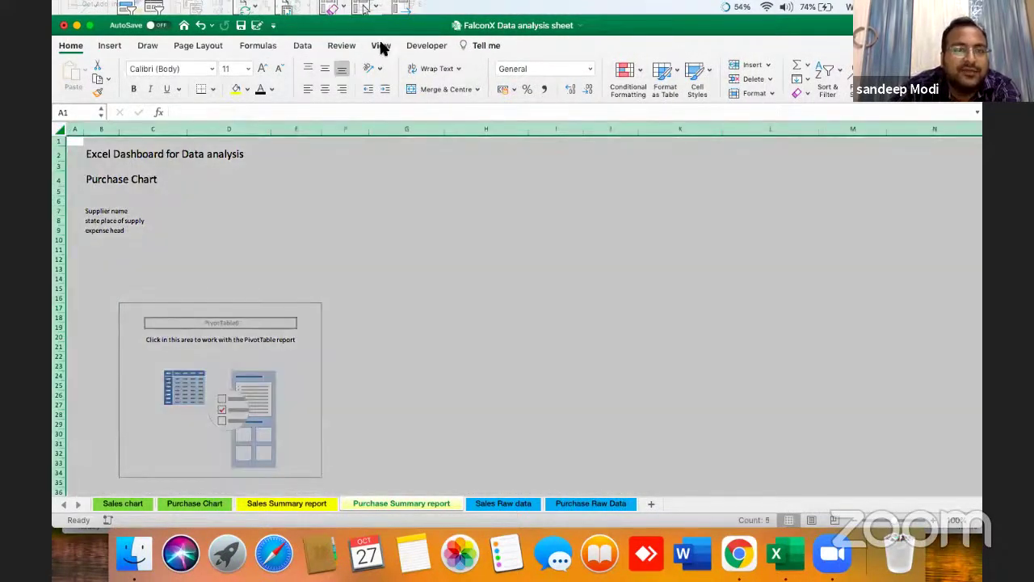
click(373, 89)
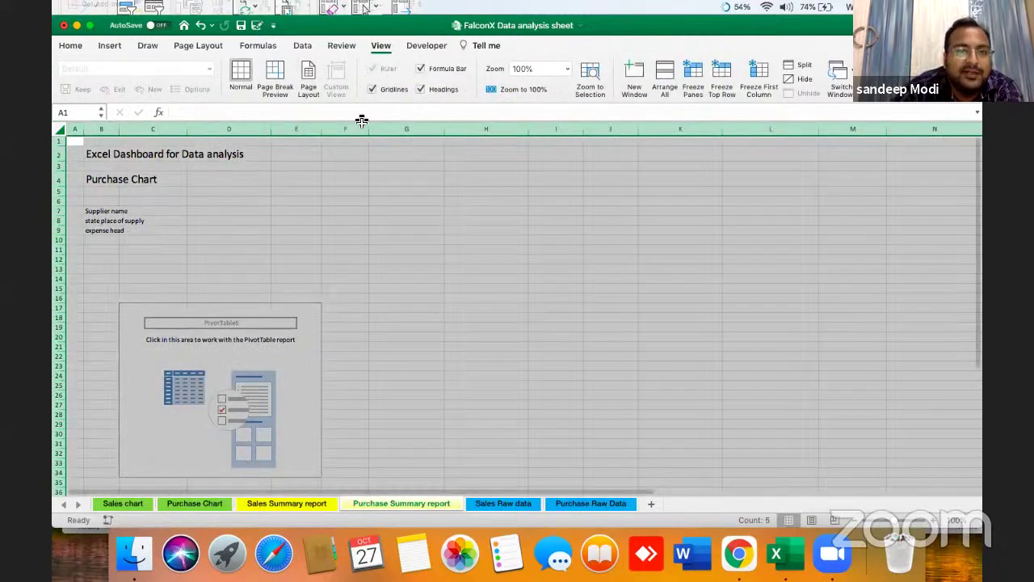
click(343, 179)
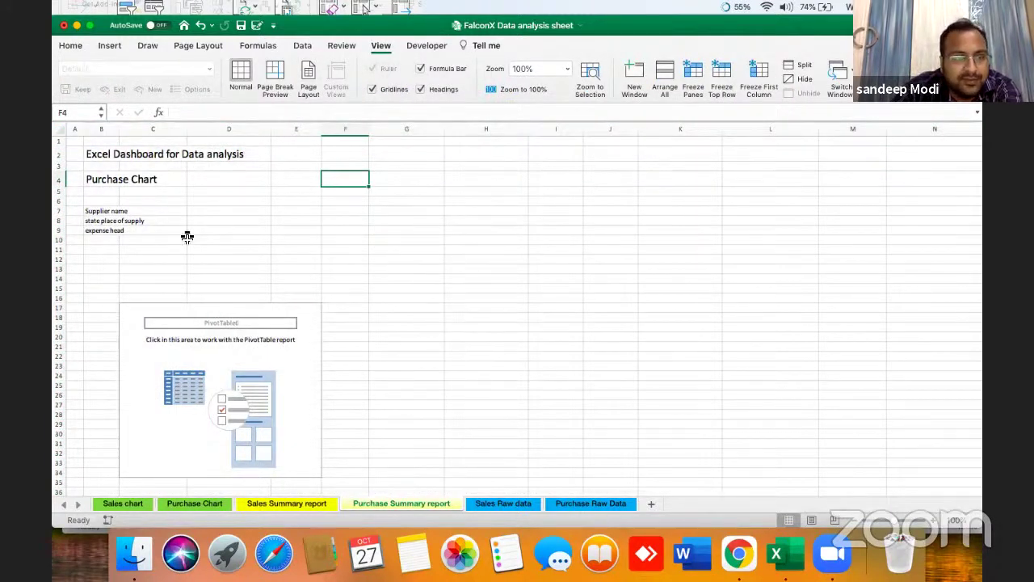
click(60, 132)
click(372, 90)
click(298, 239)
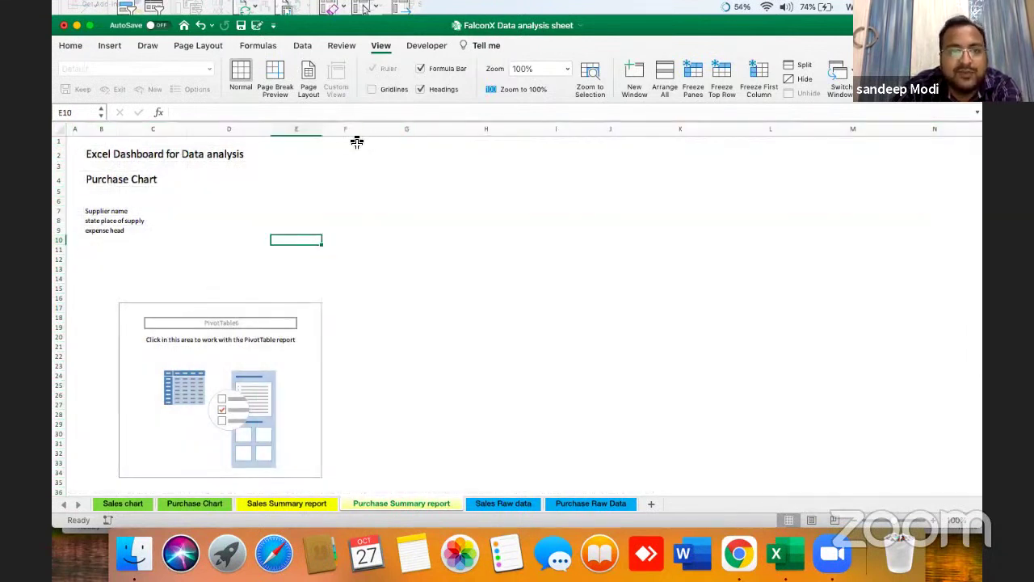
Step: Lay out the empty pivot table with Supplier Name as rows and the sums of Item Taxable Value and total tax as values
click(290, 331)
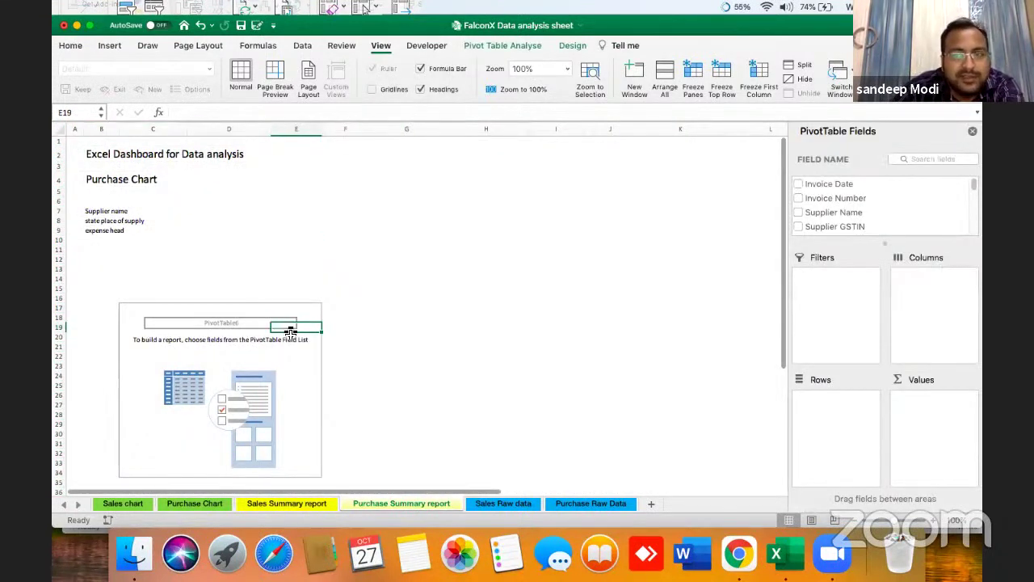
drag(838, 212, 830, 416)
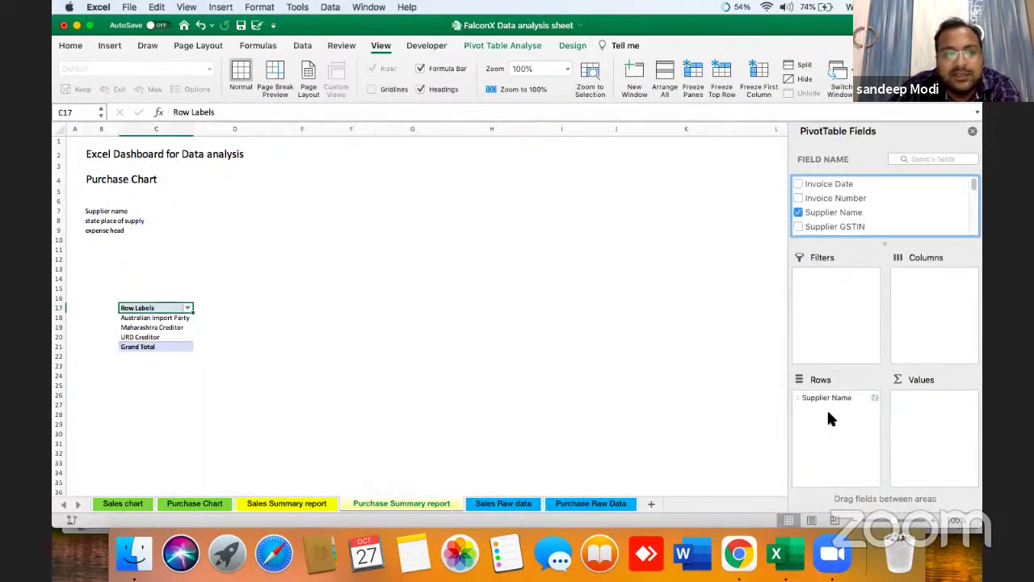
click(924, 159)
text(tax)
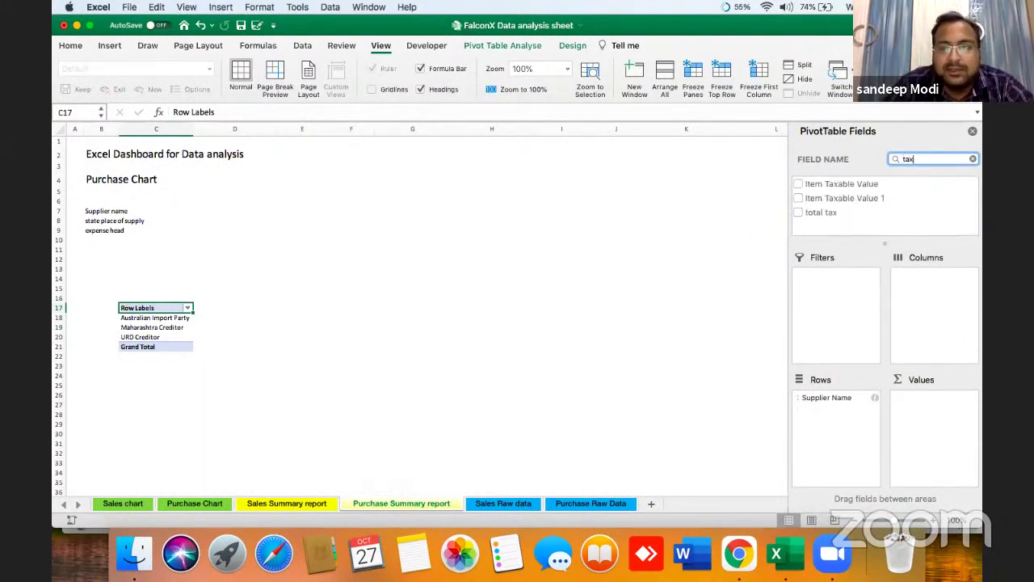
drag(858, 184, 934, 400)
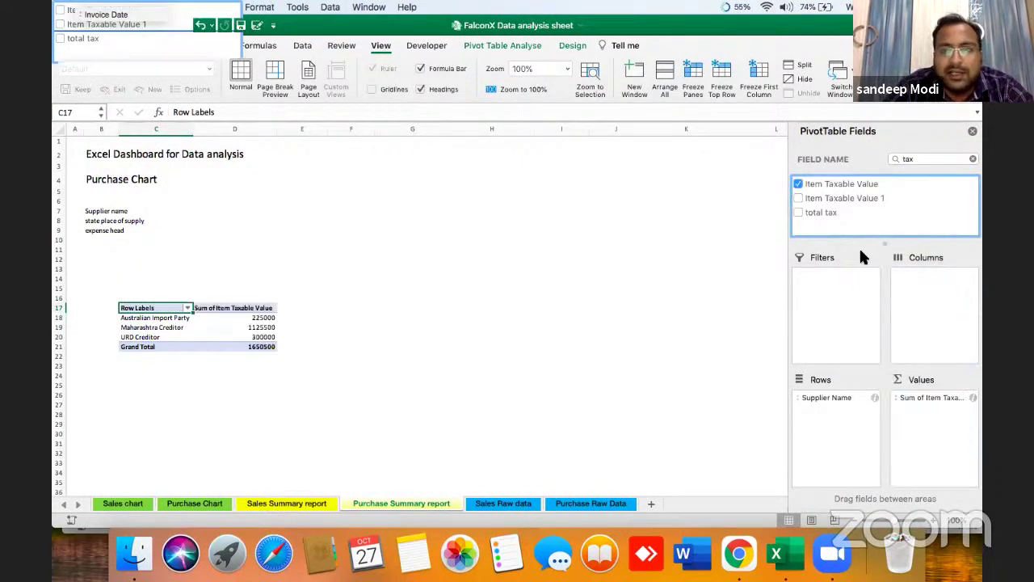
drag(827, 211, 930, 436)
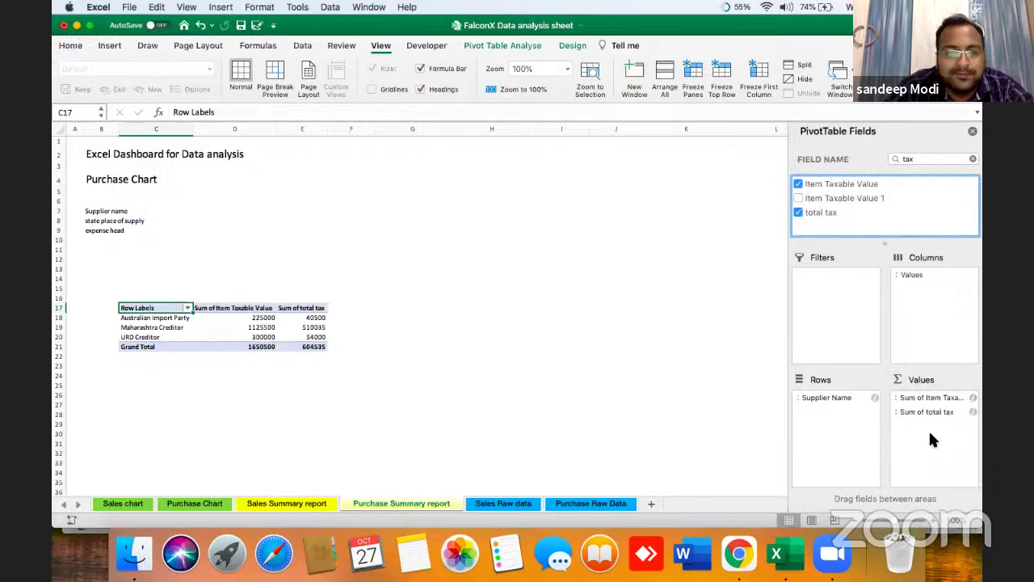
Step: Sort the suppliers in the pivot table by Sum of Item Taxable Value from largest to smallest
right_click(272, 319)
mouse_move(344, 333)
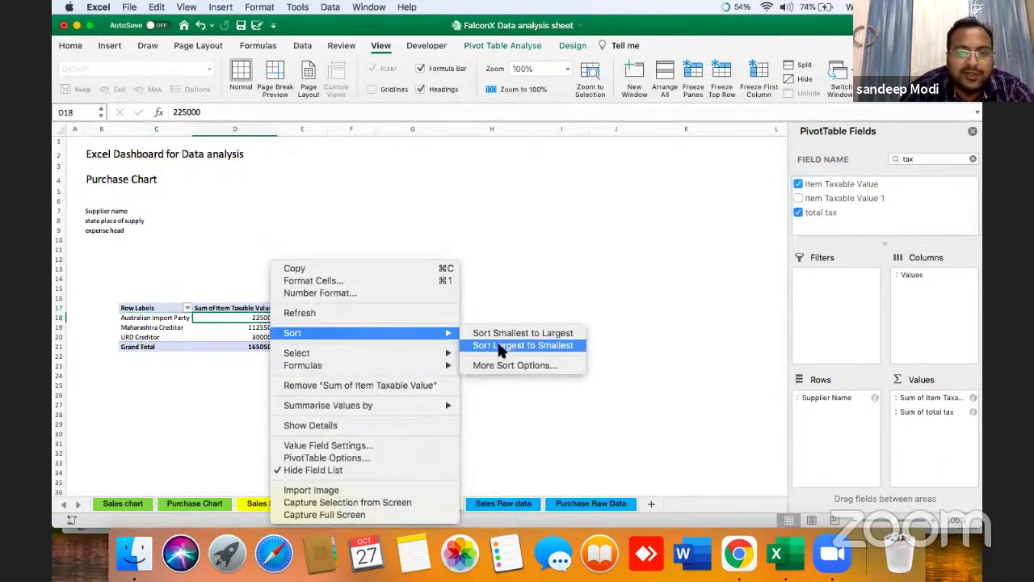
click(501, 349)
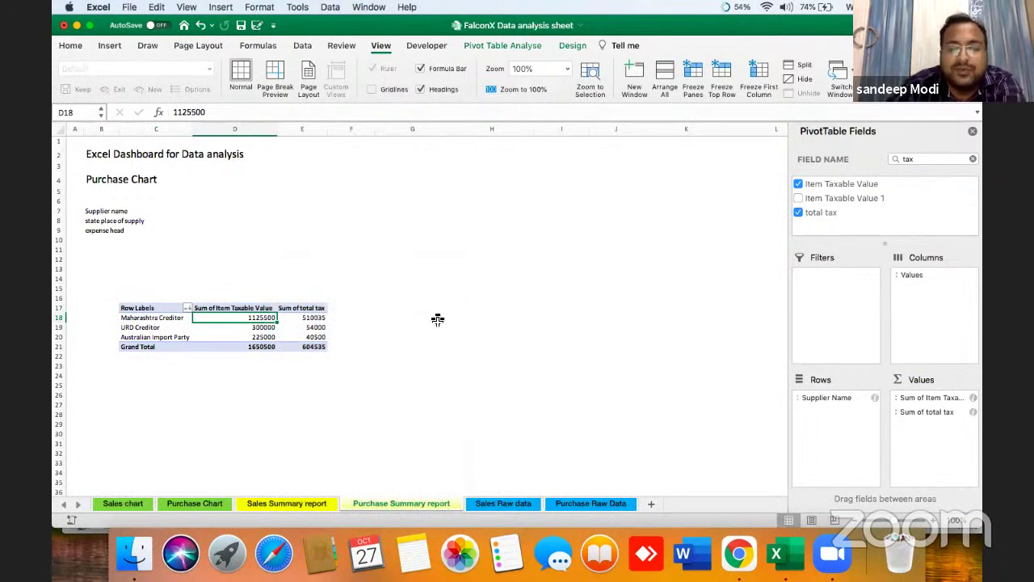
Step: Format the taxable value and total tax figures in D18:E21 with comma separators and no decimal places
scroll(437, 320, up, 5)
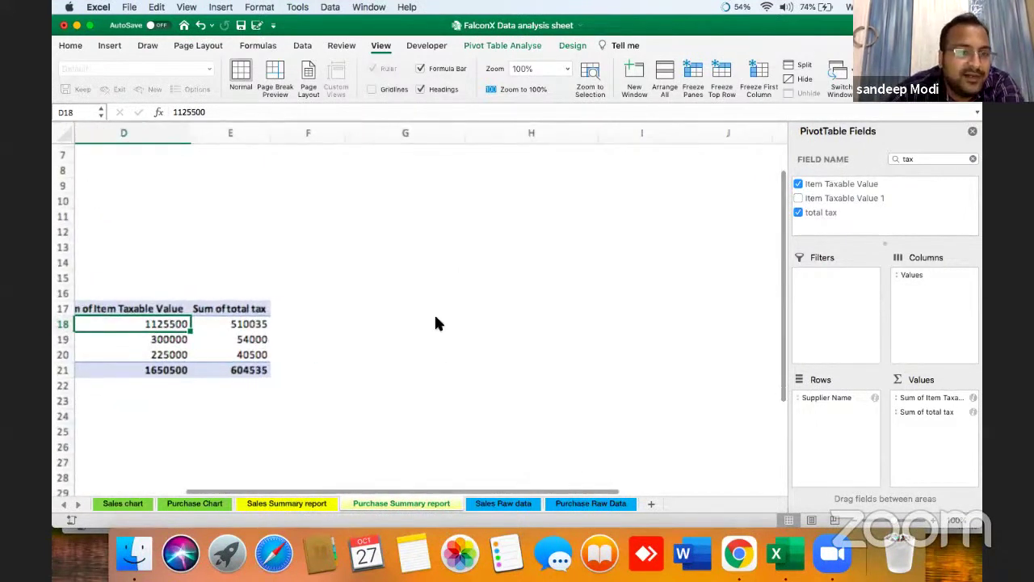
key(Left)
key(Left)
key(Left)
key(Right)
key(Right)
key(Right)
key(Right)
key(Left)
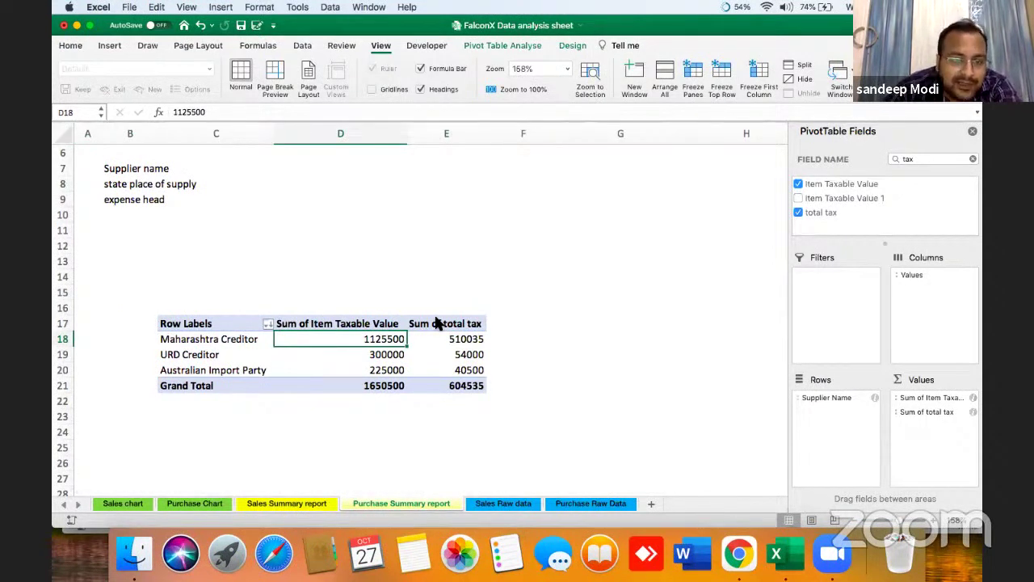
key(shift+Down)
key(shift+Down)
key(shift+Down)
key(shift+Right)
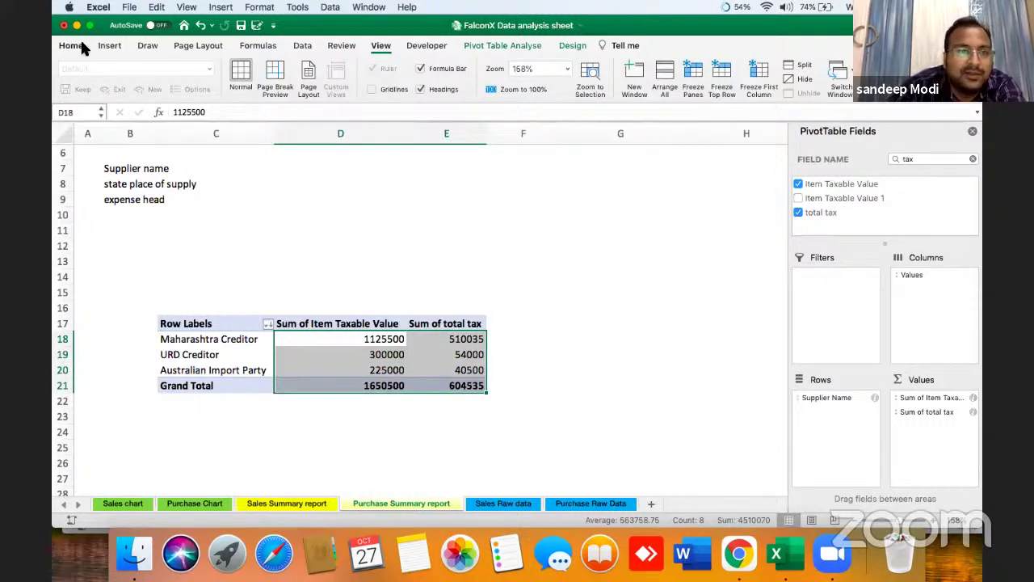
drag(834, 32, 837, 68)
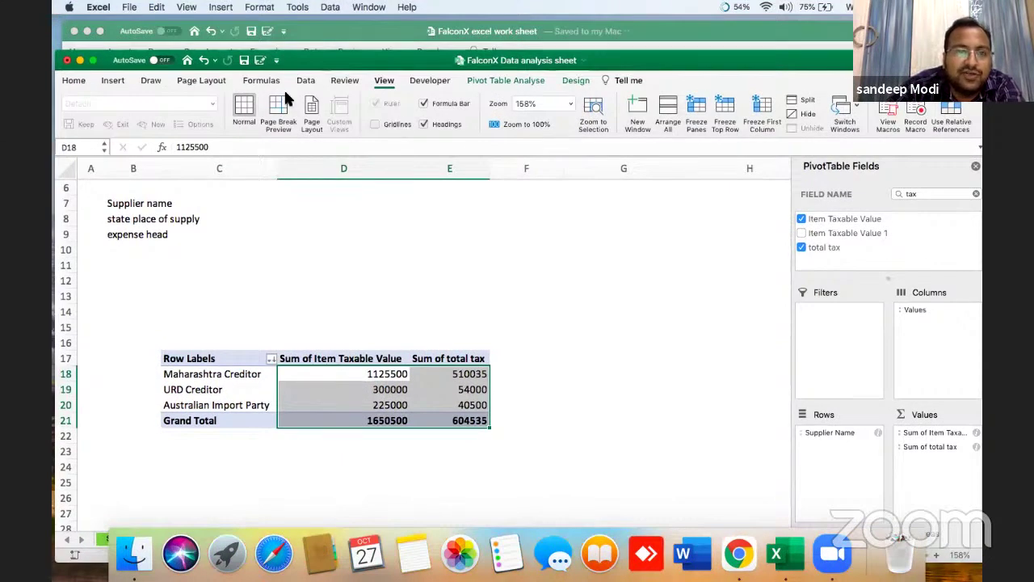
double_click(71, 82)
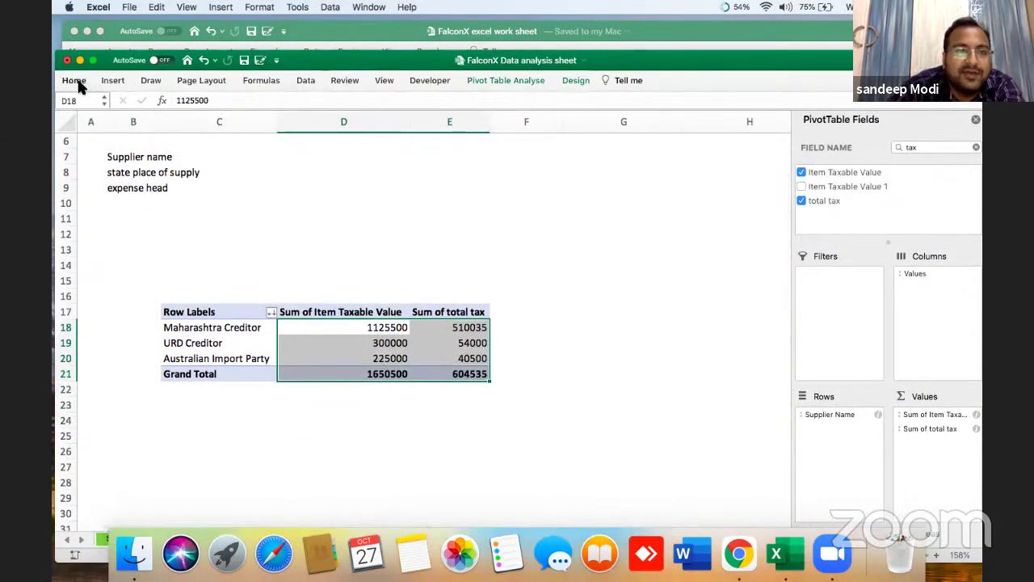
click(78, 87)
click(547, 124)
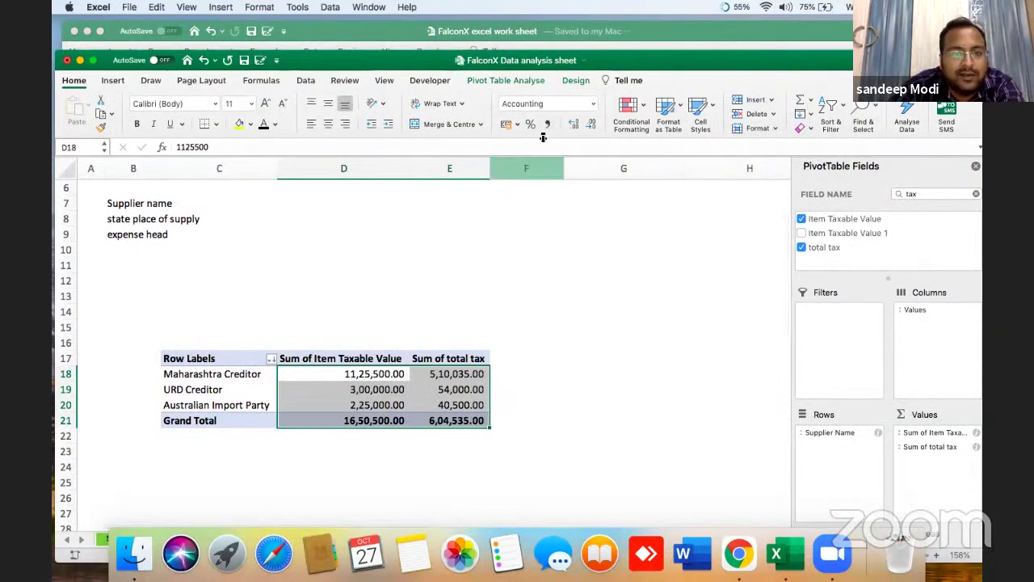
click(591, 125)
click(591, 125)
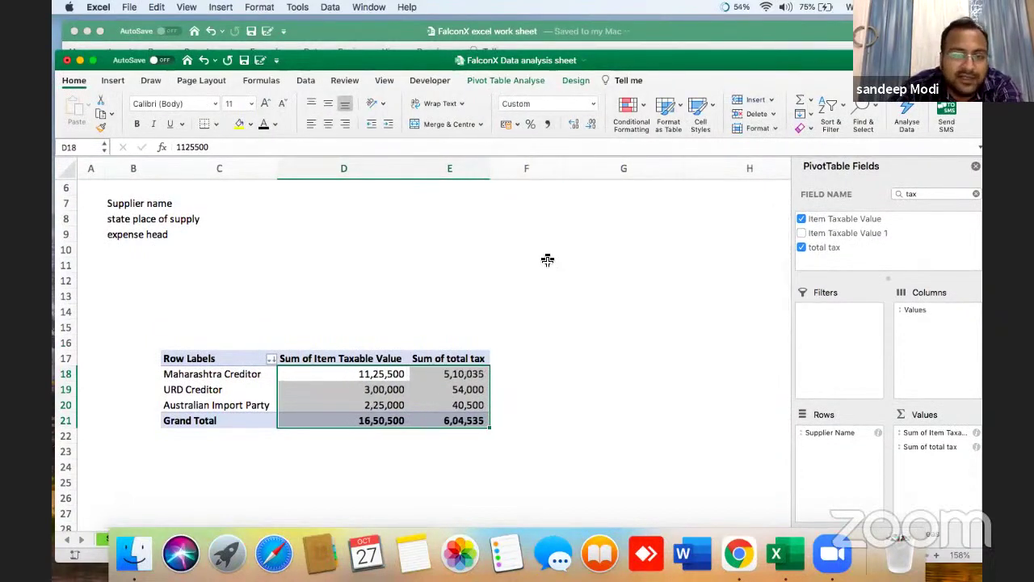
click(544, 264)
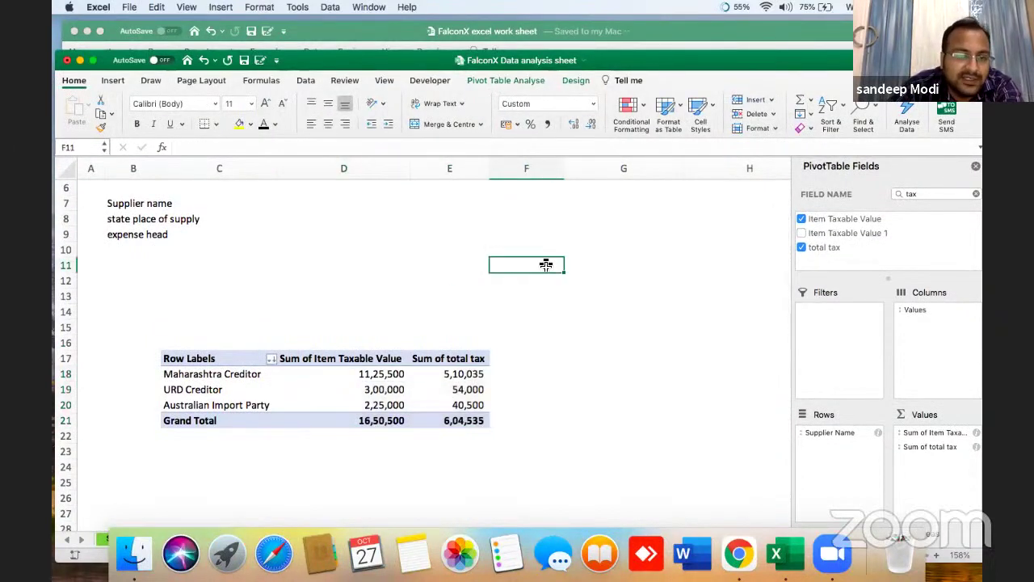
Step: Copy the supplier-wise pivot table in C17:E21 and paste it at cell G17
click(396, 391)
key(Left)
key(Up)
key(Up)
key(Up)
key(Up)
key(Up)
key(Up)
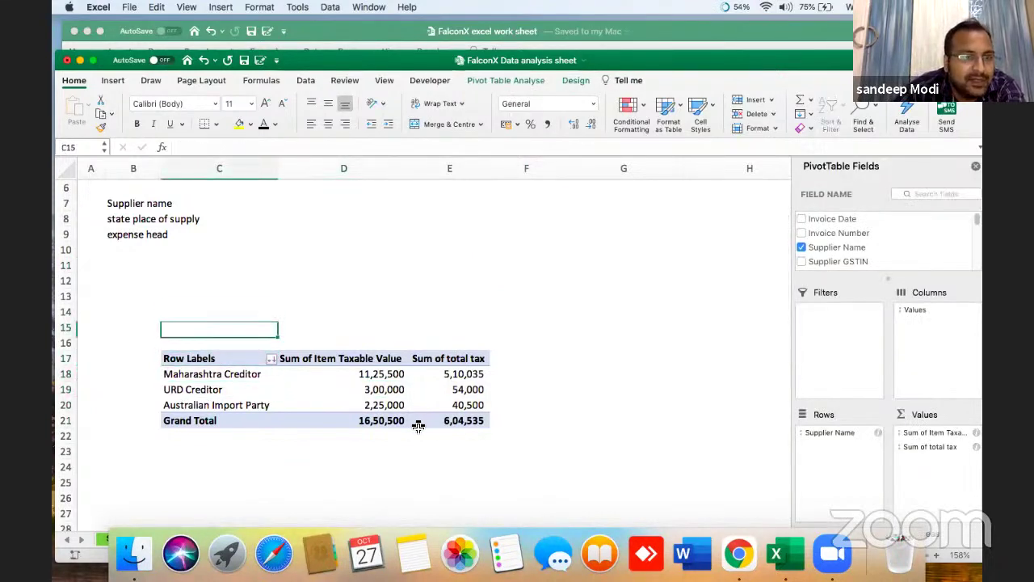
key(Down)
key(Down)
key(Down)
key(Down)
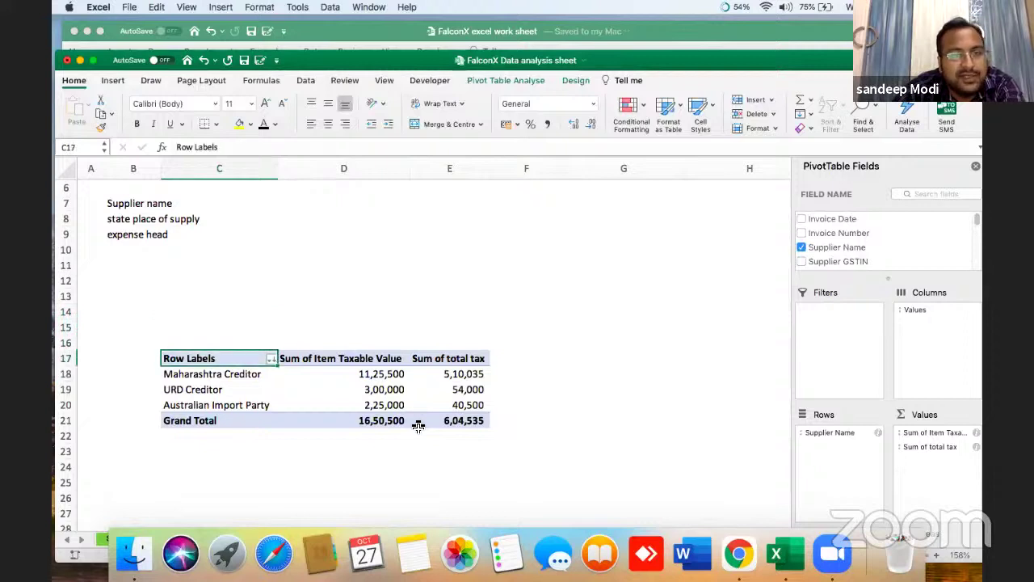
key(shift+Right)
key(shift+Right)
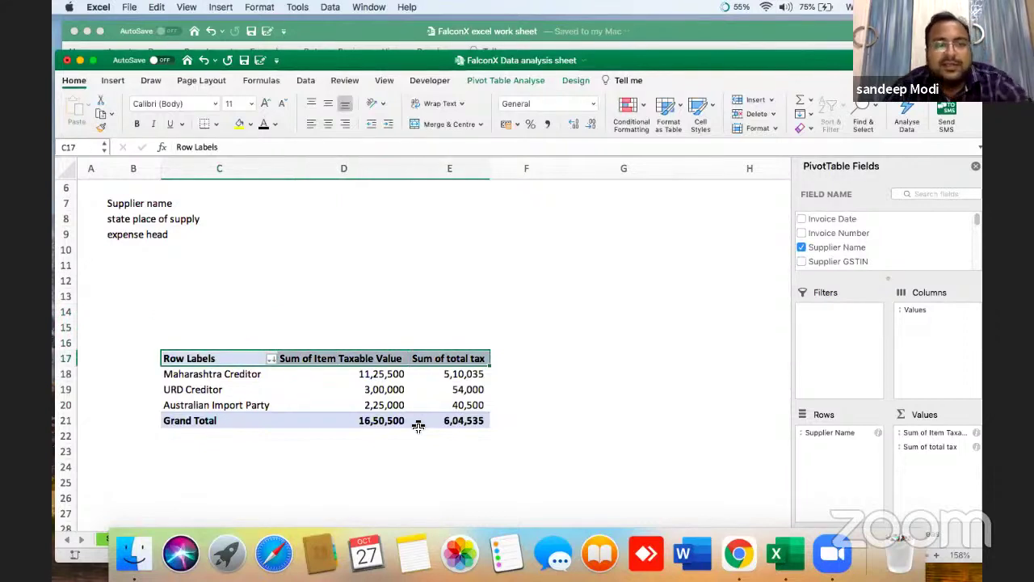
key(shift+Down)
key(shift+Down)
key(shift+Down)
key(shift+Down)
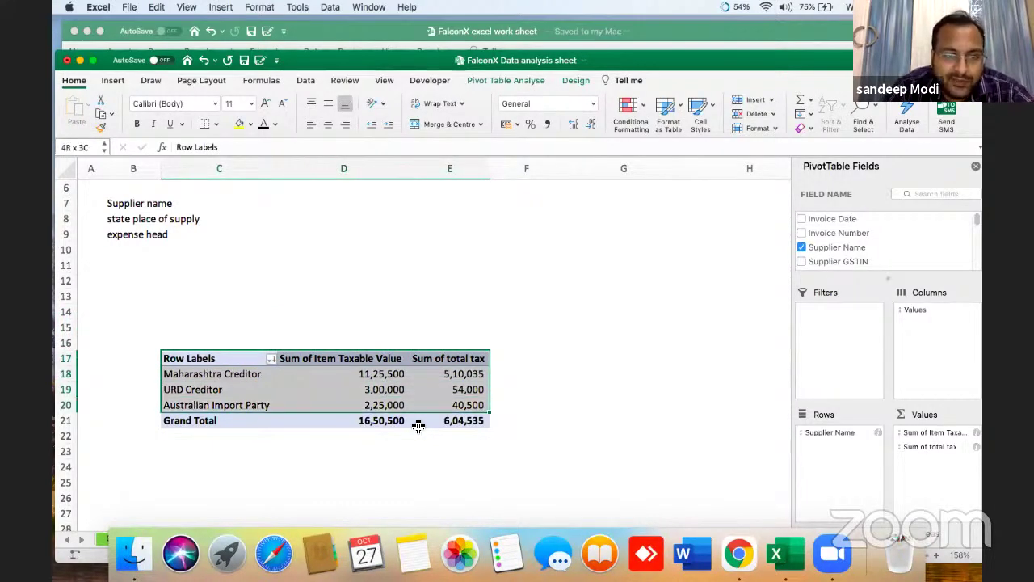
key(super+c)
key(Right)
key(Right)
key(Right)
key(Right)
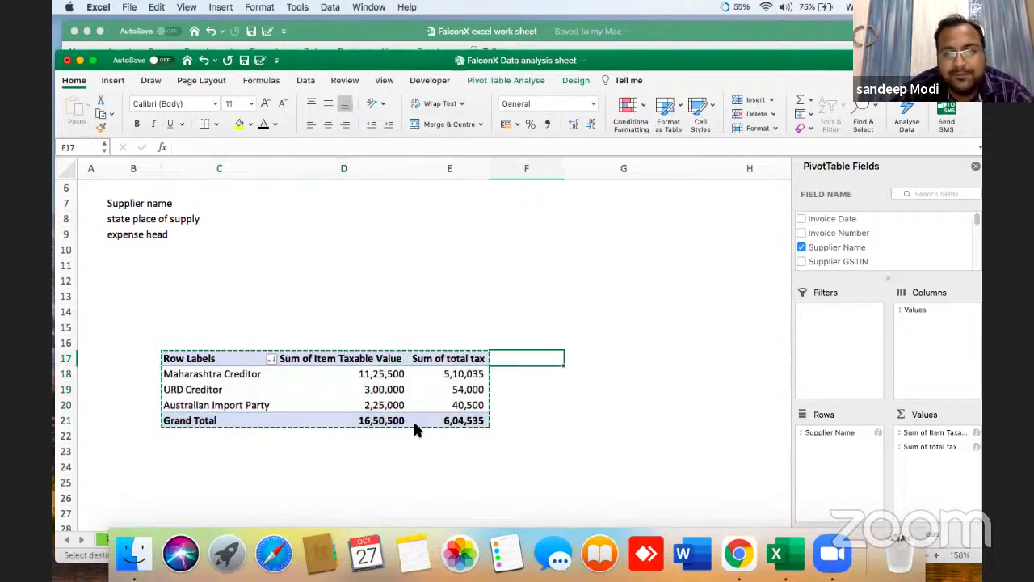
key(super+v)
Step: Replace Supplier Name with State Place of Supply as the row field of the copied pivot table at G17
key(Down)
key(Down)
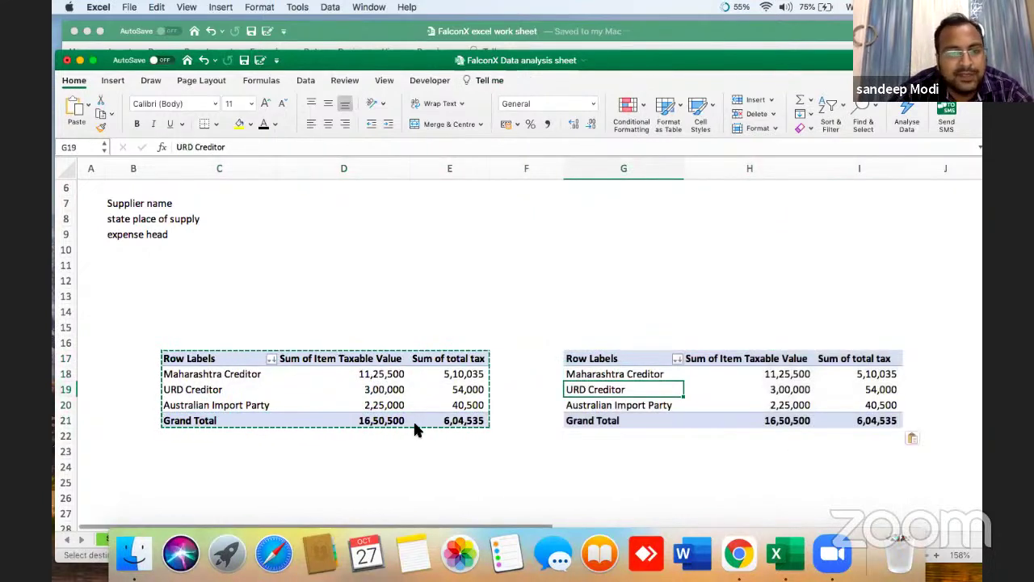
key(Down)
key(Right)
key(Right)
key(Right)
key(Left)
key(Left)
key(Left)
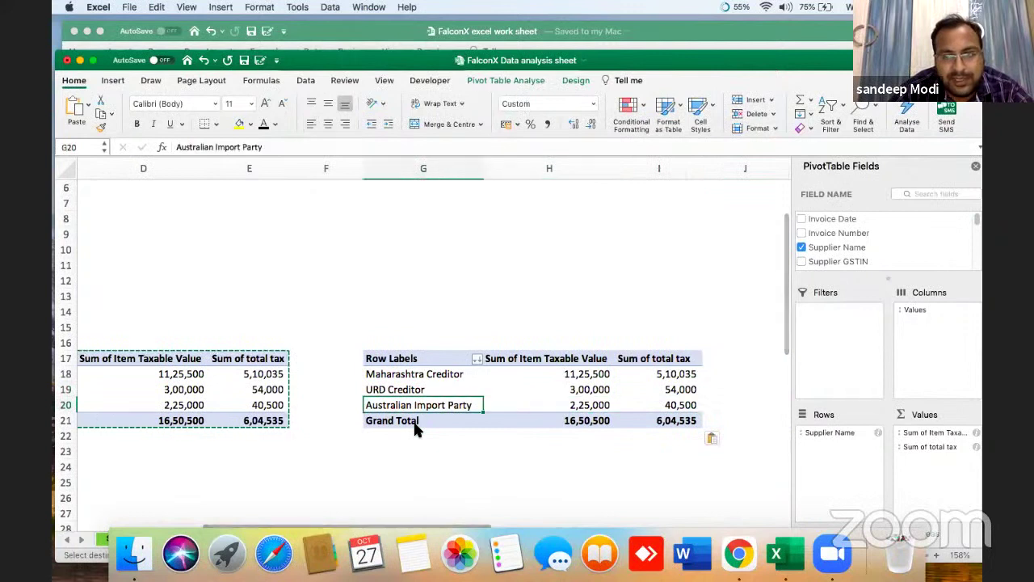
key(Right)
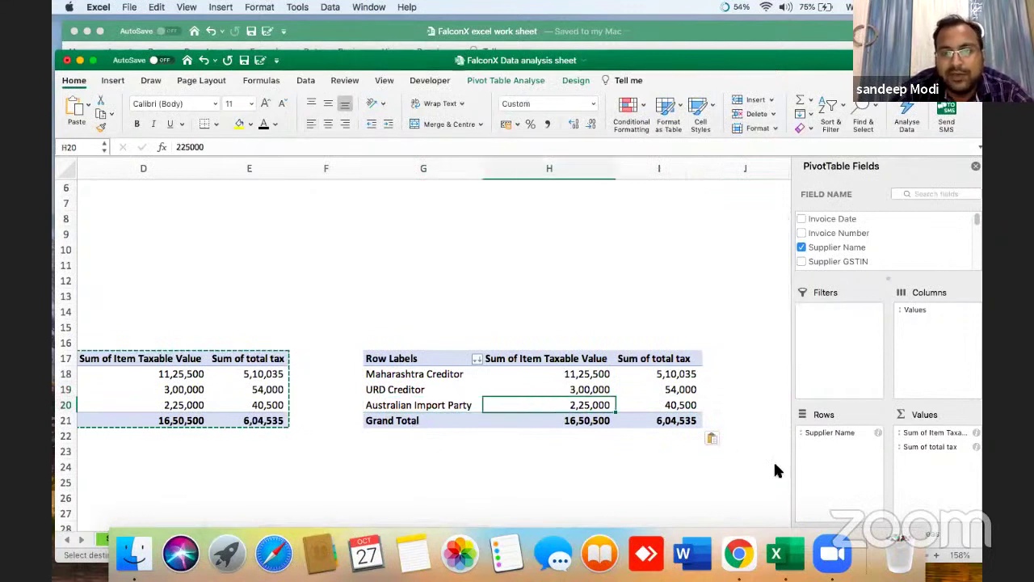
drag(843, 434, 708, 408)
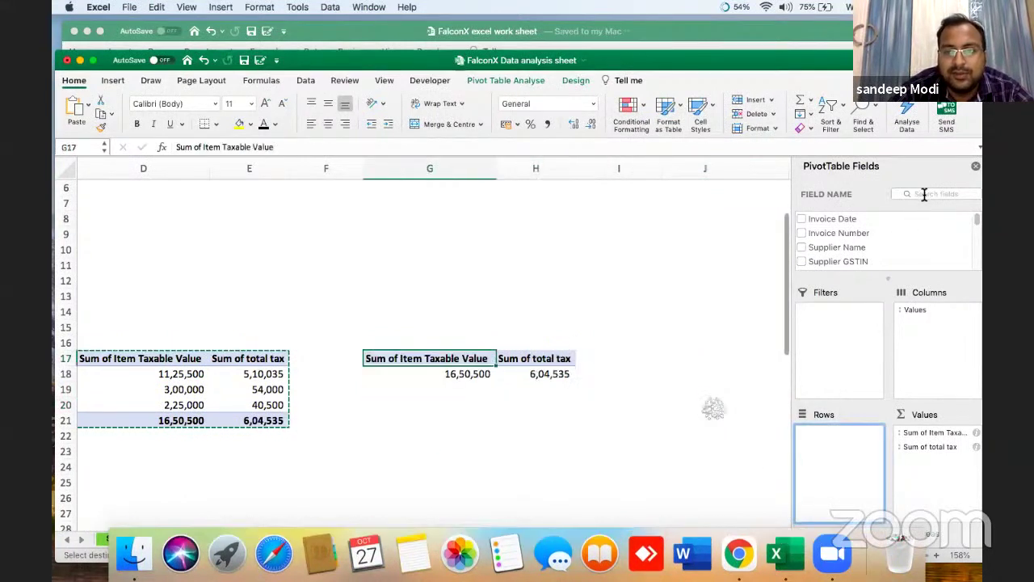
click(923, 194)
text(place)
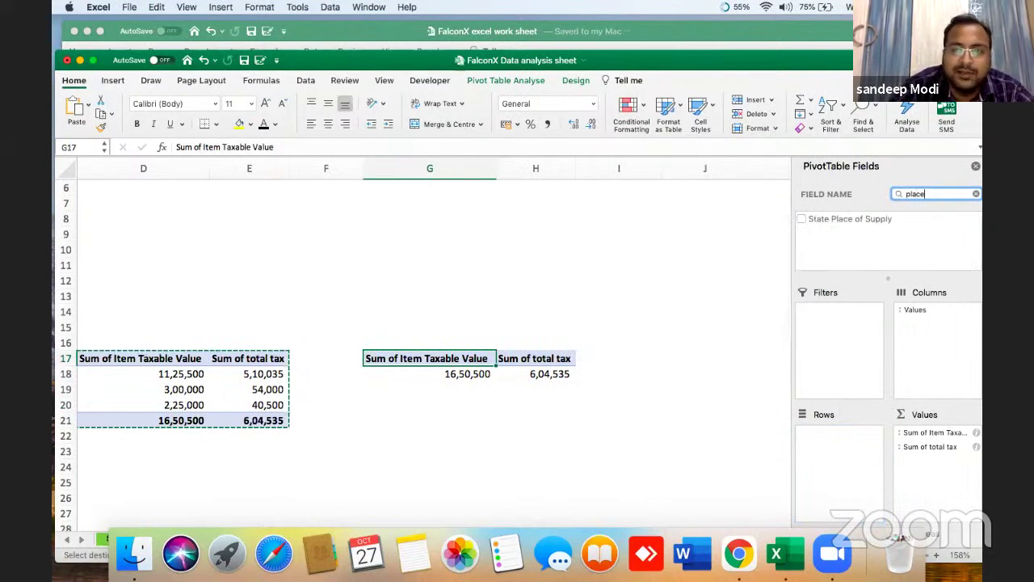
drag(878, 216, 843, 454)
Step: Sort the states in the second pivot table by Sum of Item Taxable Value from largest to smallest
click(562, 385)
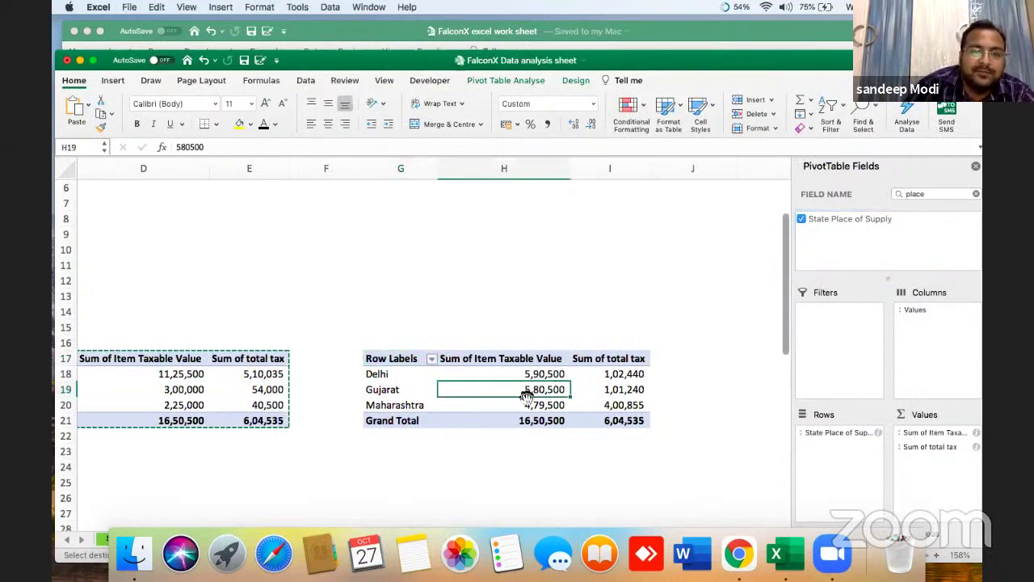
right_click(540, 375)
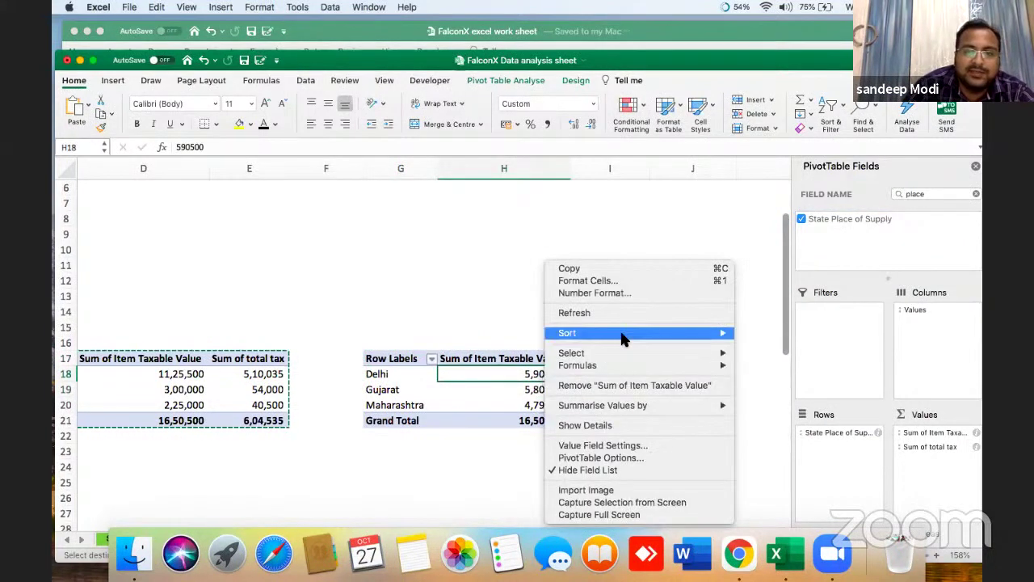
mouse_move(696, 338)
click(772, 345)
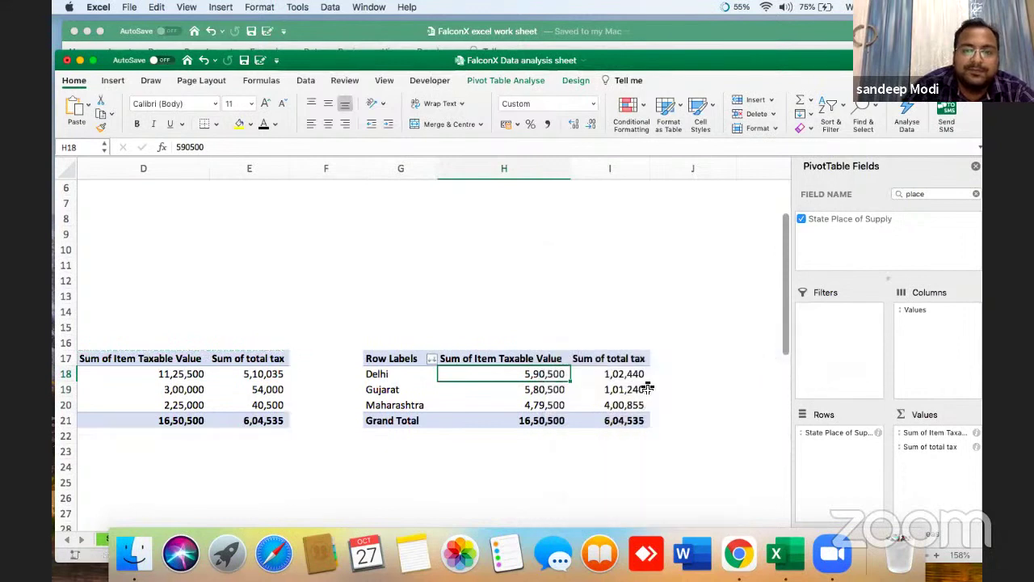
click(696, 374)
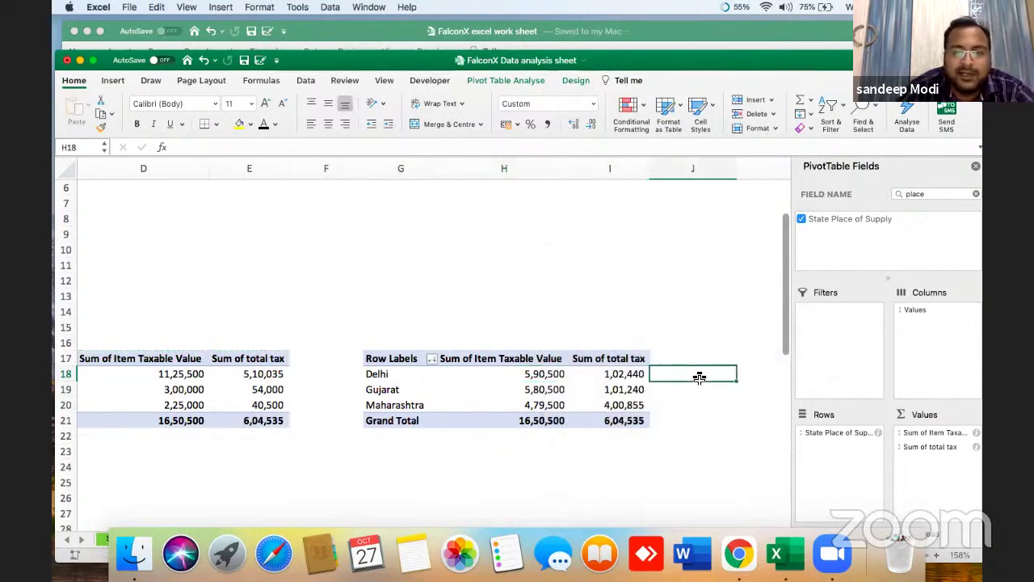
Step: Look across the supplier-wise and state-wise pivot tables in row 19
click(610, 390)
key(Left)
key(Left)
key(Left)
key(Left)
key(Left)
key(Left)
key(Left)
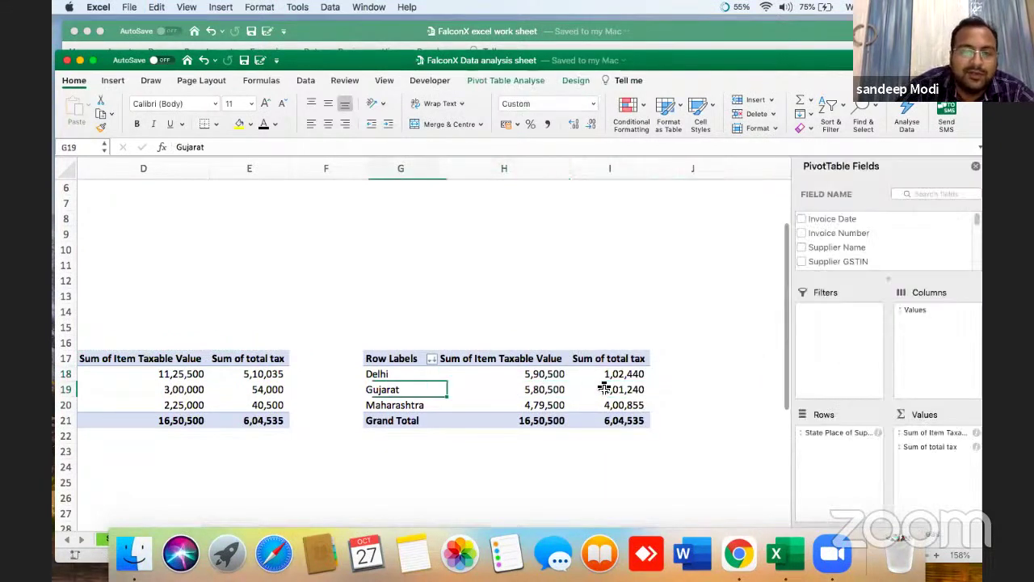
key(Right)
key(Right)
key(Right)
key(Right)
key(Right)
key(Right)
key(Right)
key(Right)
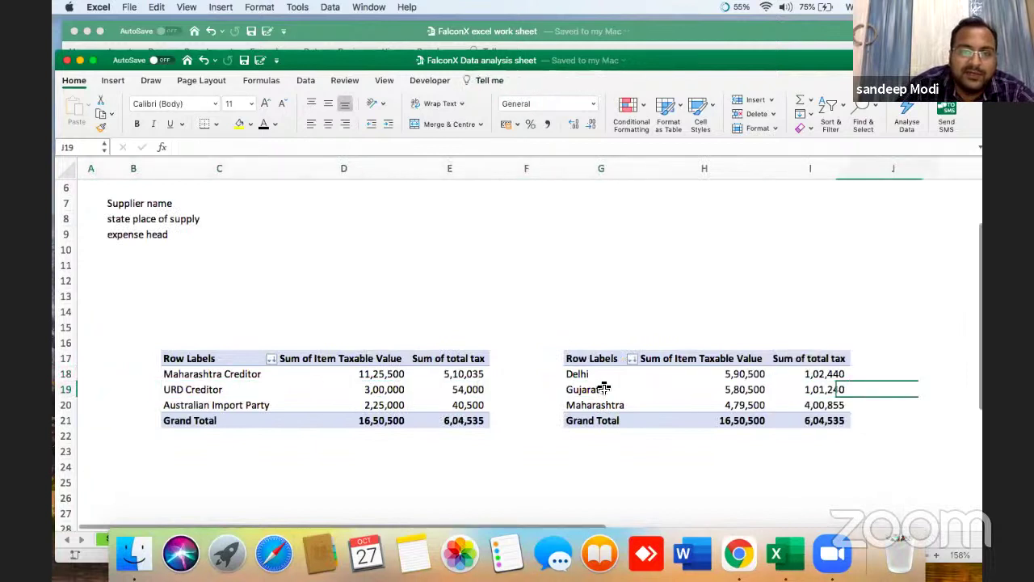
Step: Copy the state-wise pivot table in G17:I21 and paste it at cell K17
key(Left)
key(Left)
key(Left)
key(Left)
key(Left)
key(Up)
key(Up)
key(Right)
key(Right)
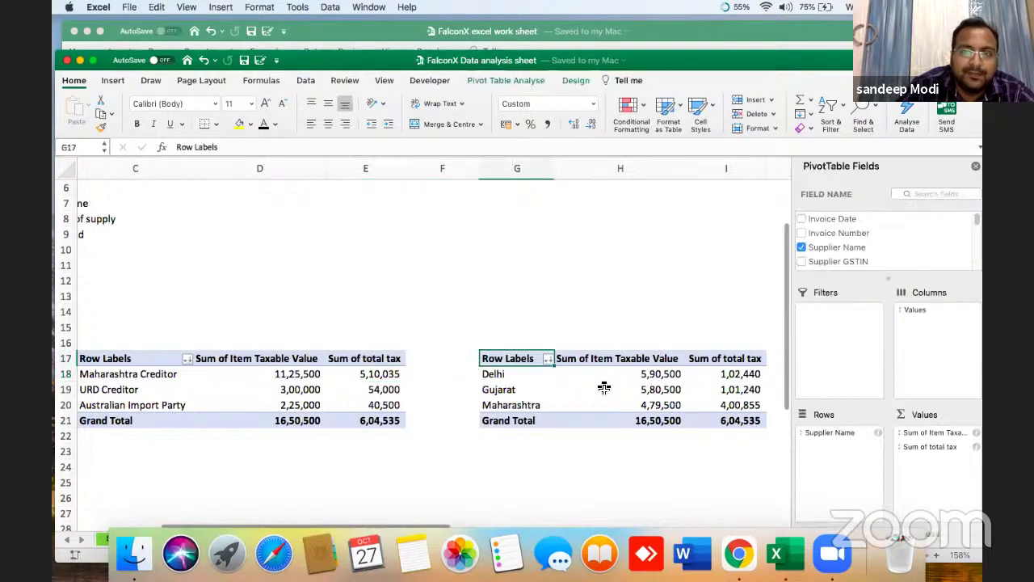
key(shift+Down)
key(shift+Down)
key(shift+Down)
key(shift+Down)
key(shift+Right)
key(shift+Right)
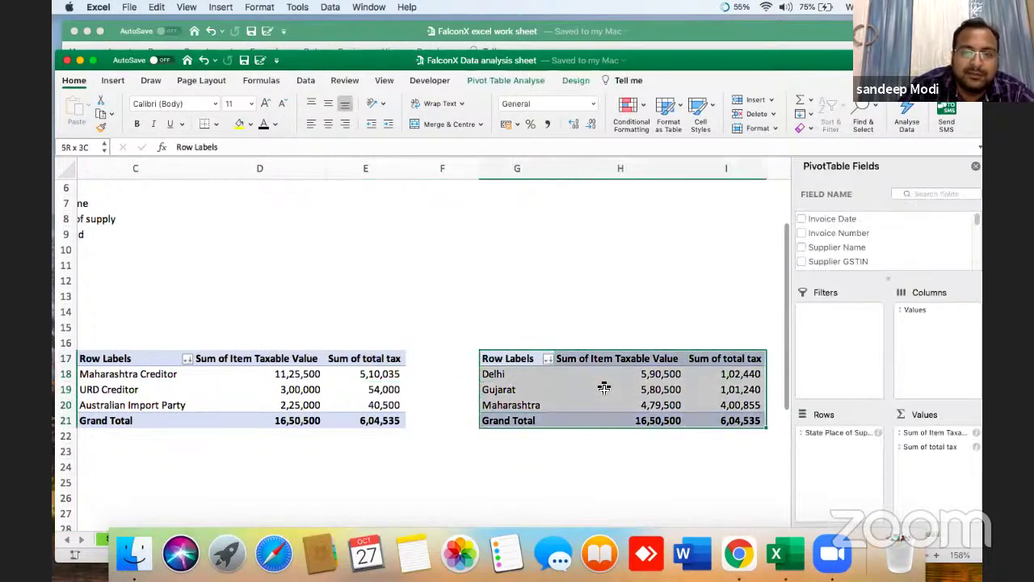
key(super+c)
key(Right)
key(Right)
key(Right)
key(Right)
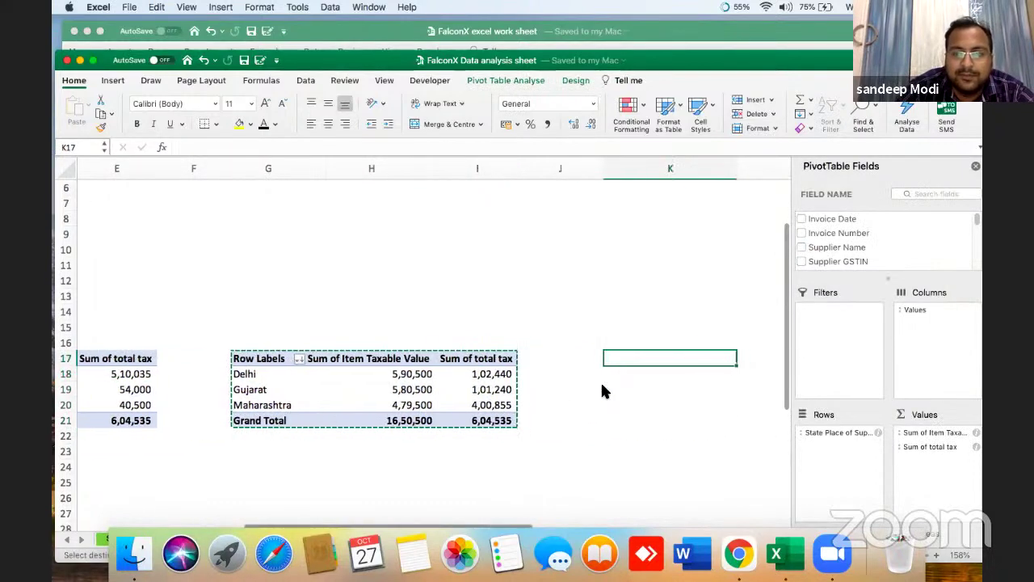
key(super+v)
key(Down)
key(Down)
key(Right)
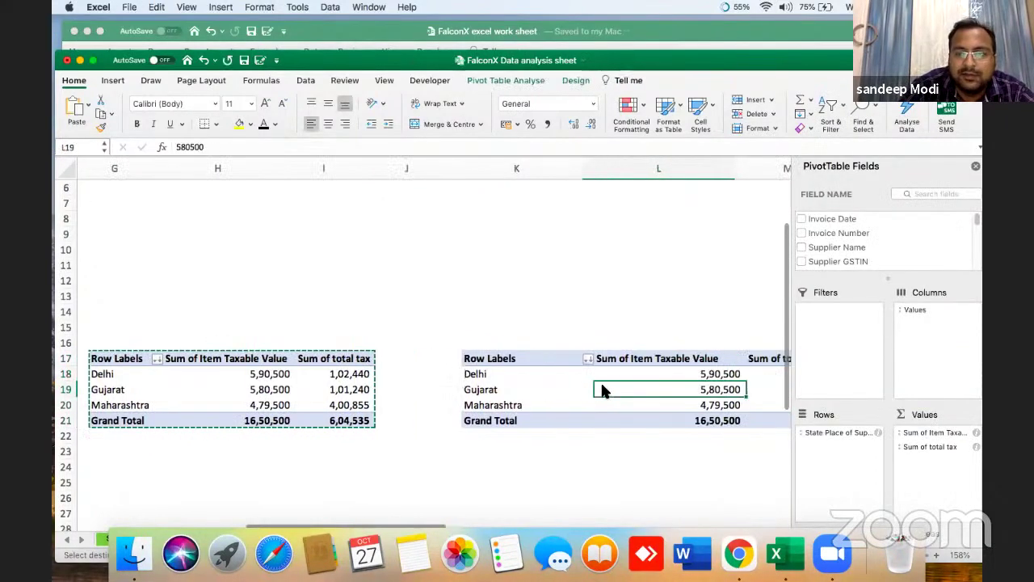
Step: Replace State Place of Supply with Item Description as the row field of the copied pivot table at K17
key(Right)
key(Right)
key(Left)
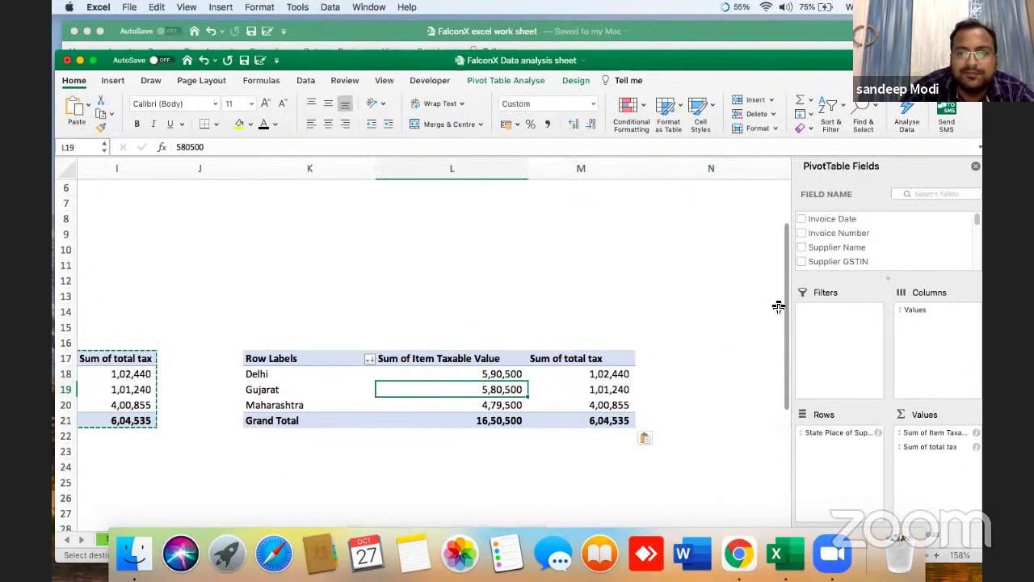
click(925, 200)
text(expen)
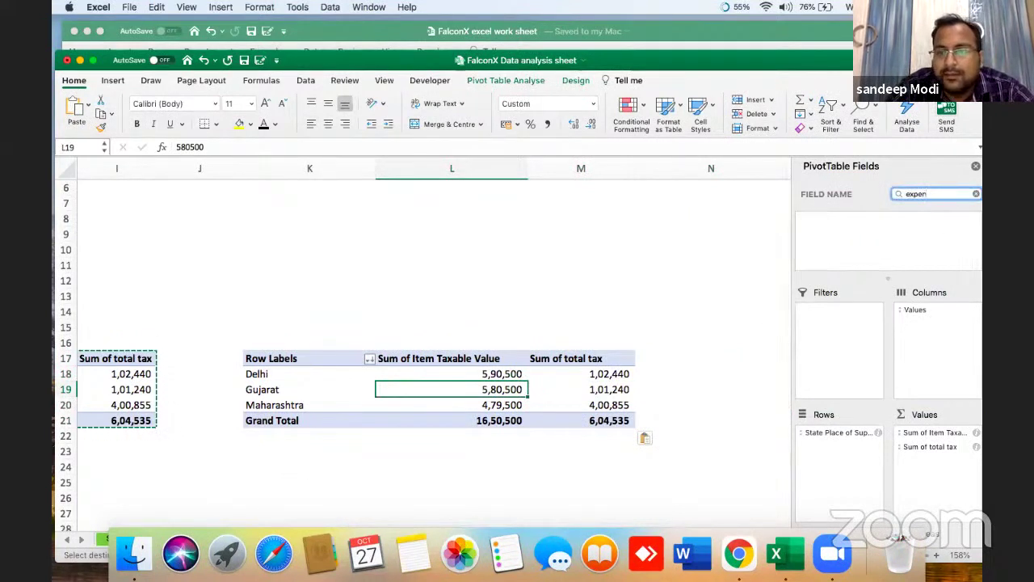
key(BackSpace)
key(BackSpace)
key(BackSpace)
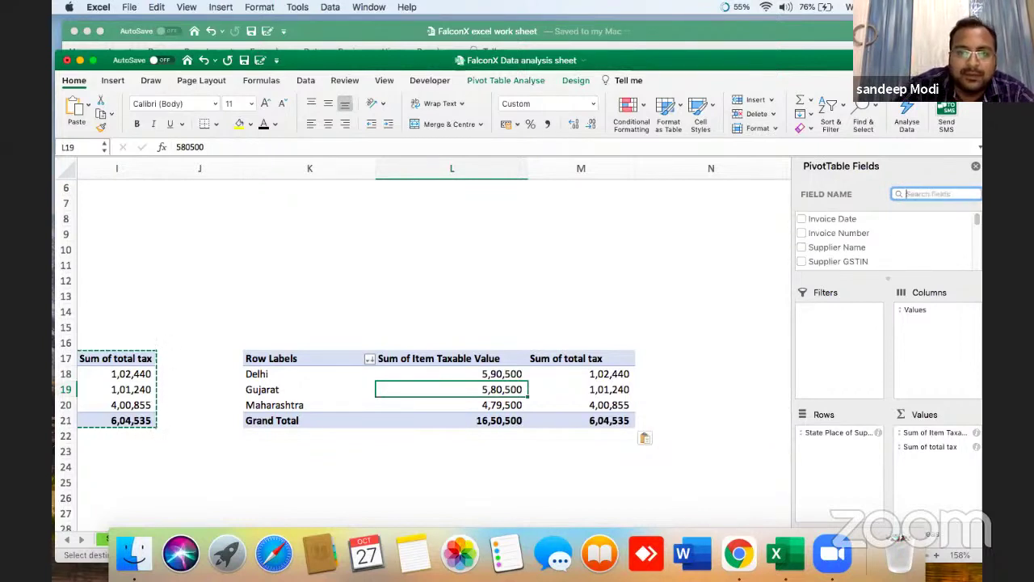
text(item)
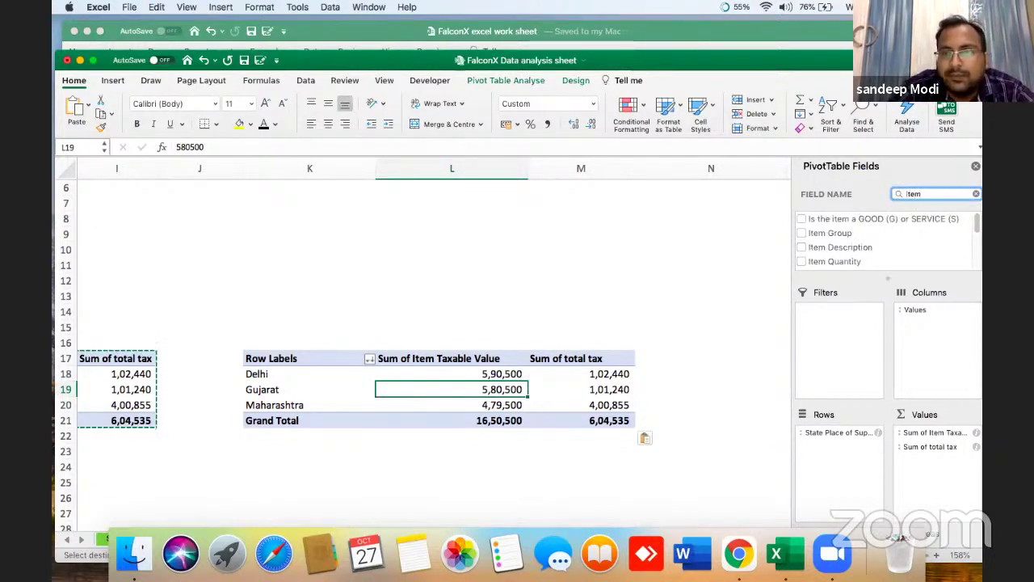
drag(849, 236, 842, 481)
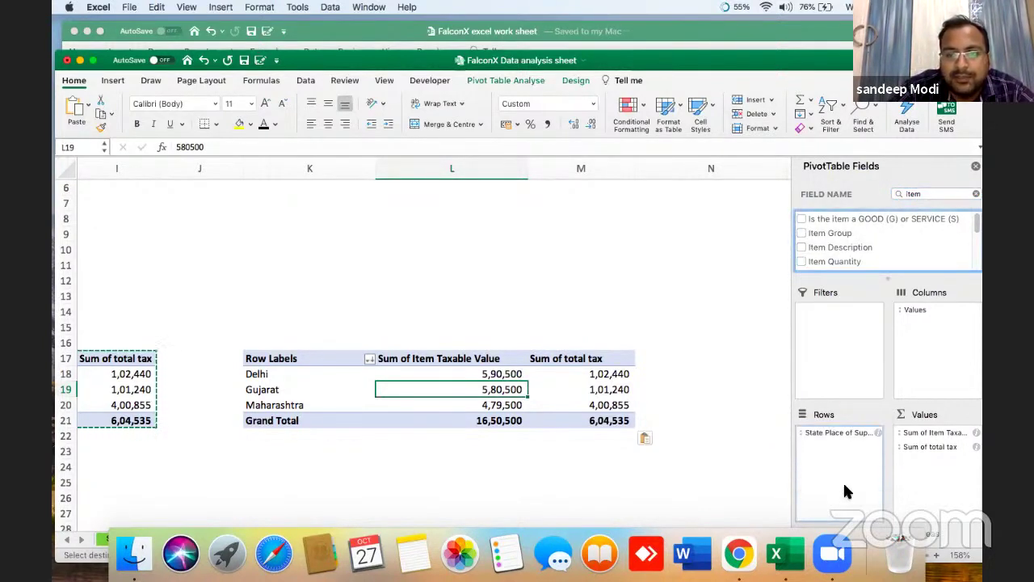
drag(838, 436, 707, 383)
drag(849, 250, 694, 384)
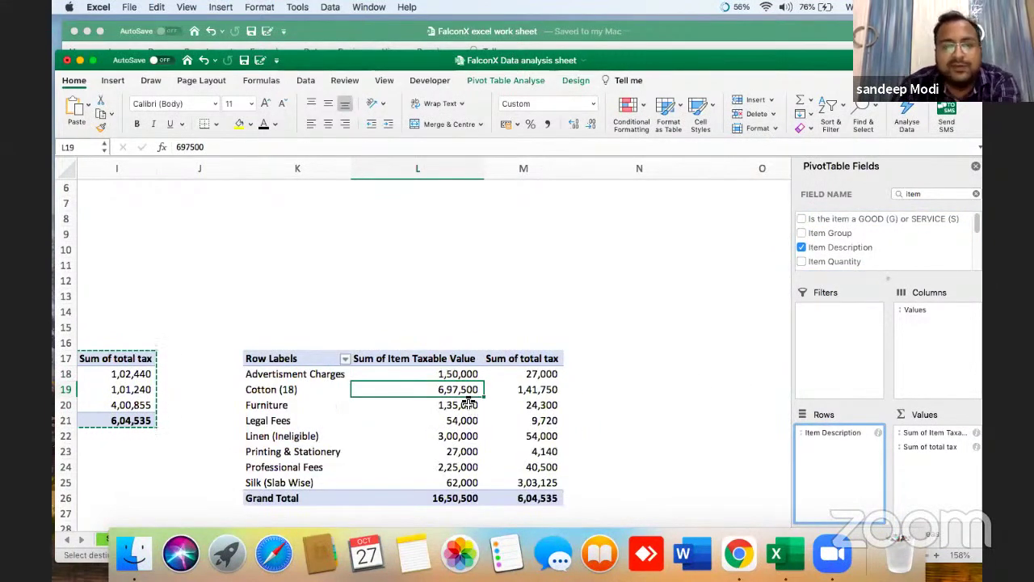
Step: Sort the item descriptions in the third pivot table by Sum of Item Taxable Value from largest to smallest
click(437, 376)
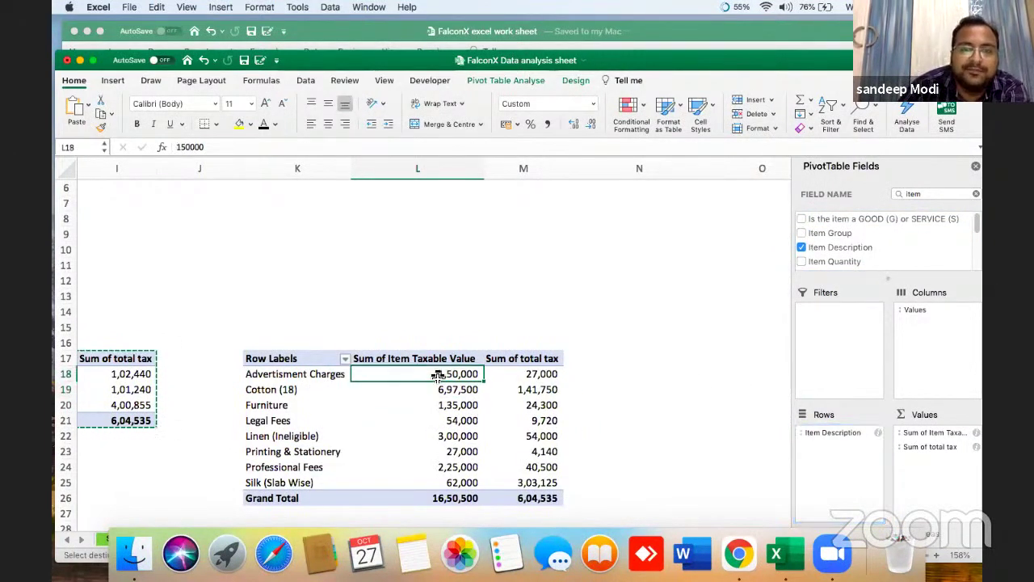
right_click(443, 368)
mouse_move(496, 336)
click(639, 345)
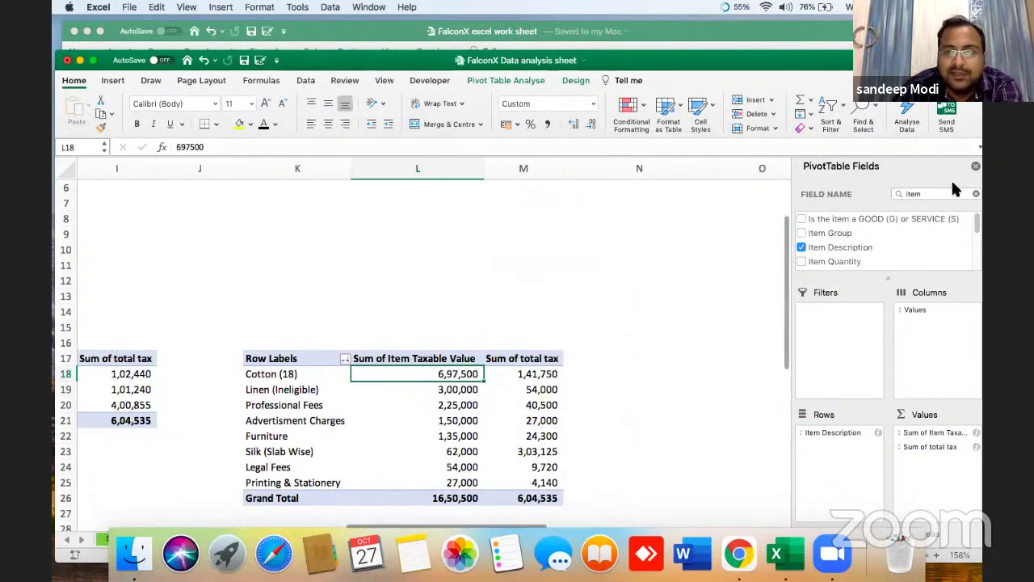
Step: Copy the item-wise pivot table in K17:M26 and paste it at cell O17
click(508, 404)
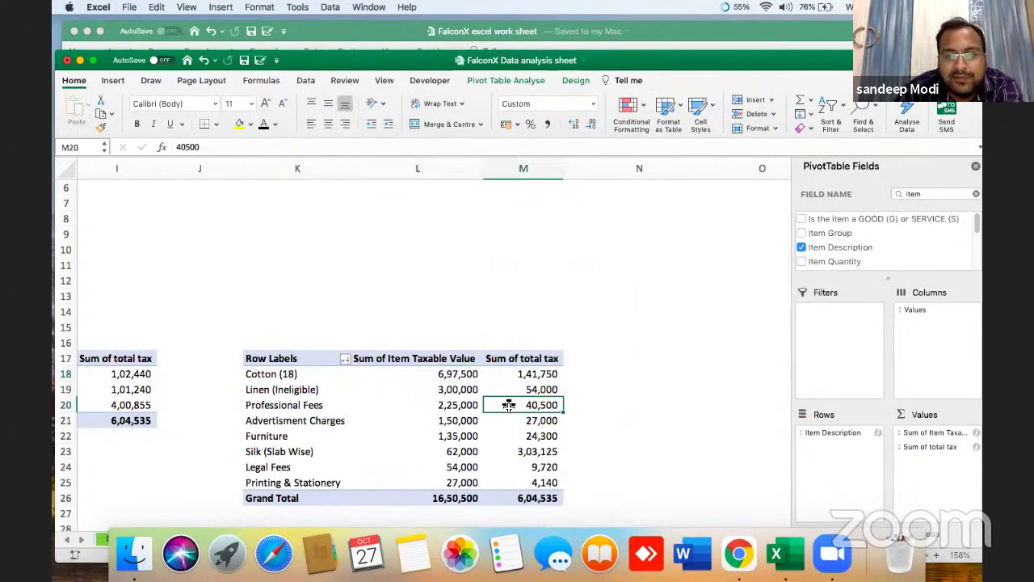
key(Left)
key(Left)
key(Left)
key(Up)
key(Up)
key(Up)
key(Right)
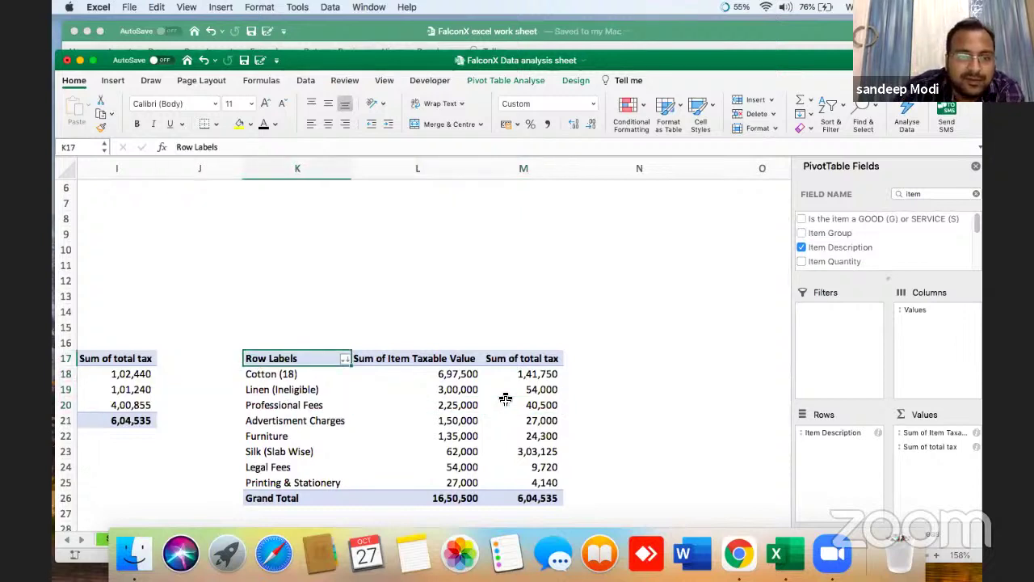
key(shift+Right)
key(shift+Right)
key(shift+Down)
key(shift+Down)
key(shift+Down)
key(shift+Down)
key(shift+Down)
key(shift+Down)
key(shift+Down)
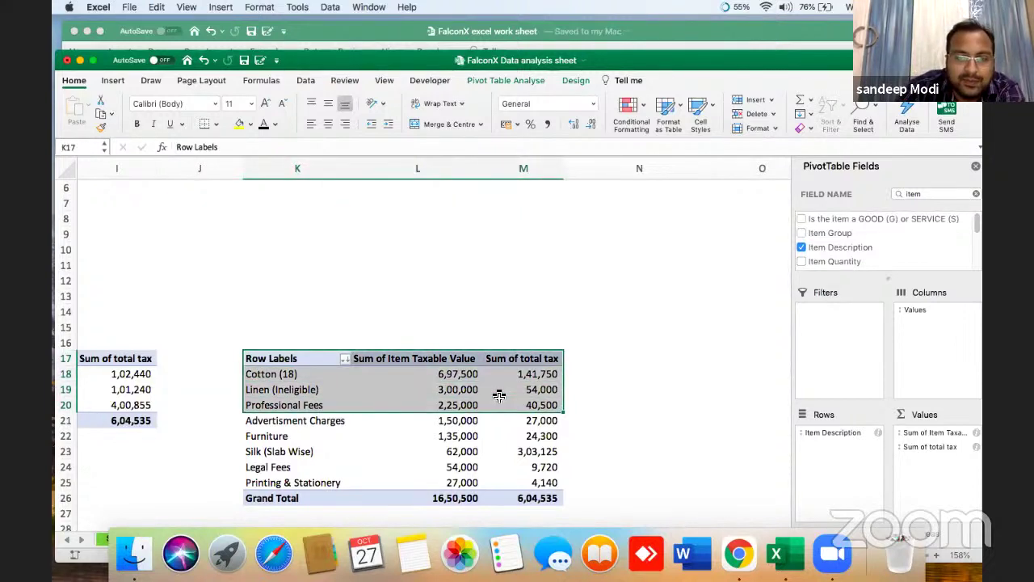
key(shift+Down)
key(shift+Down)
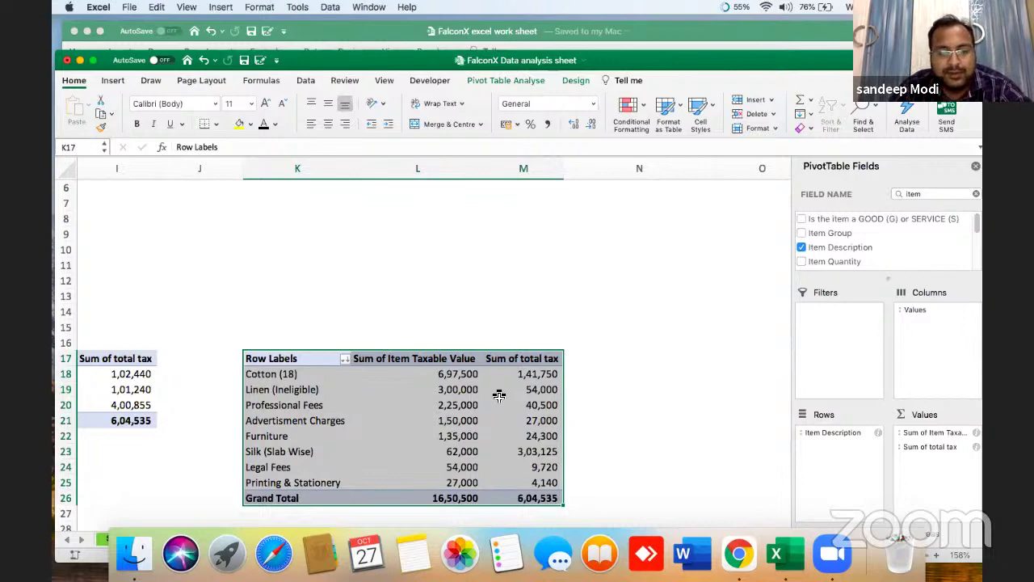
key(super+c)
key(Right)
key(Right)
key(Right)
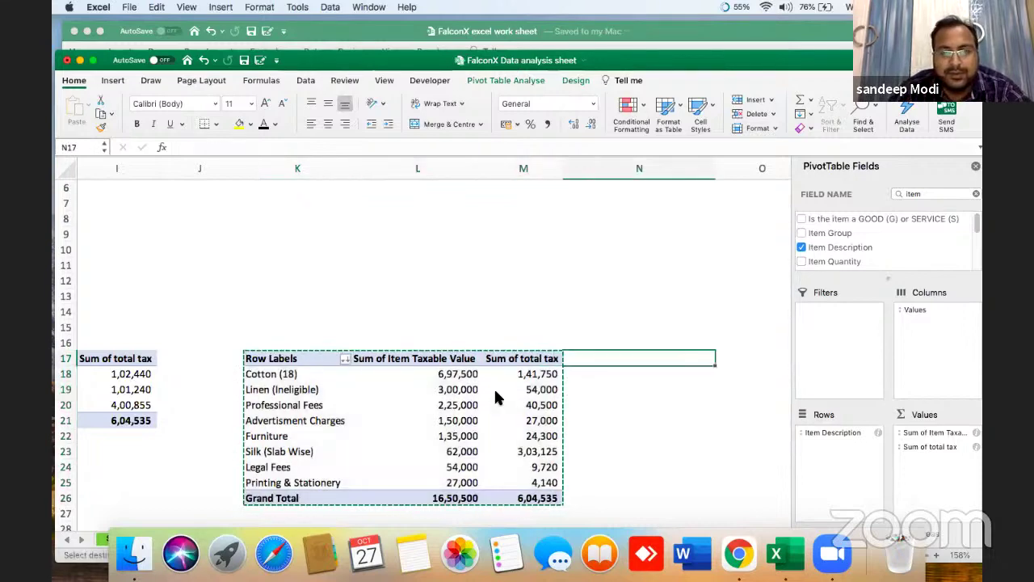
key(Right)
key(super+v)
key(Down)
key(Down)
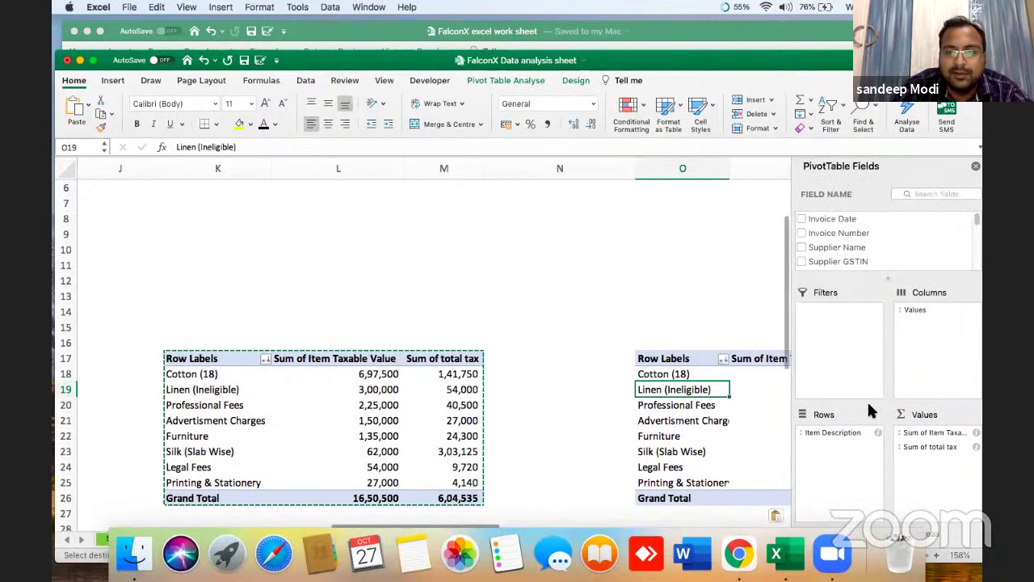
Step: Hide and redisplay the PivotTable field list, moving the workbook window so the whole list is in view
click(975, 166)
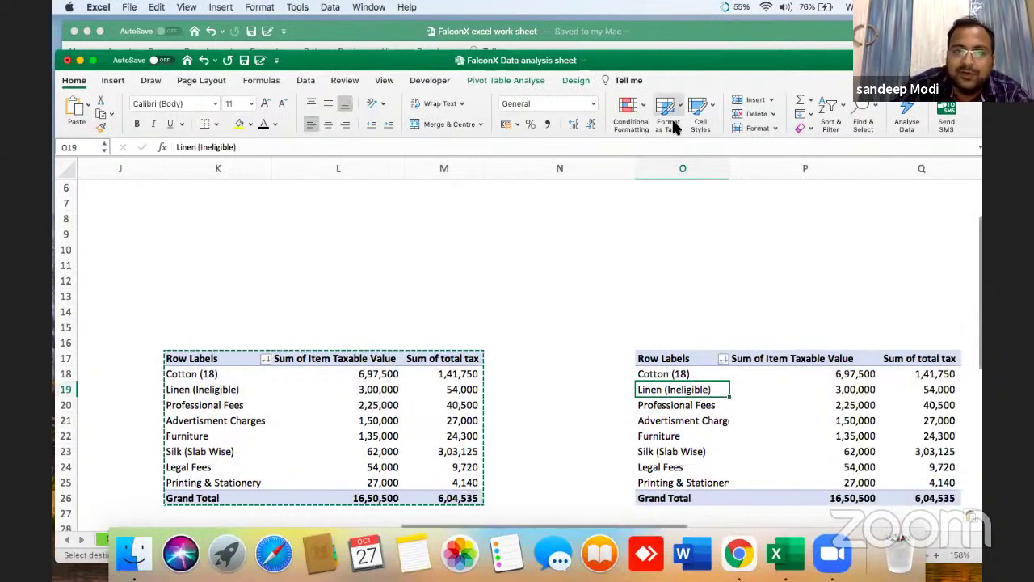
click(575, 80)
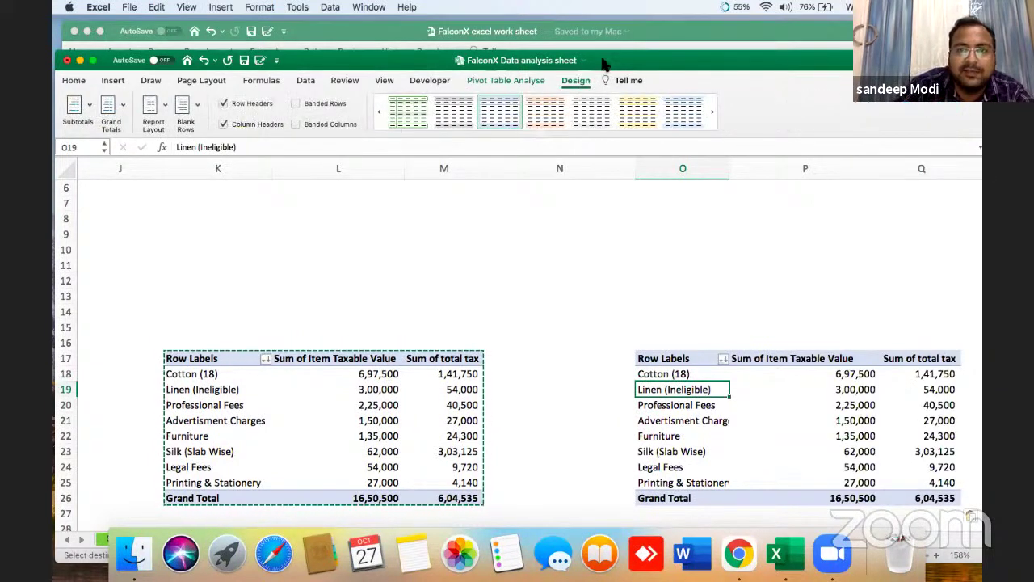
click(540, 78)
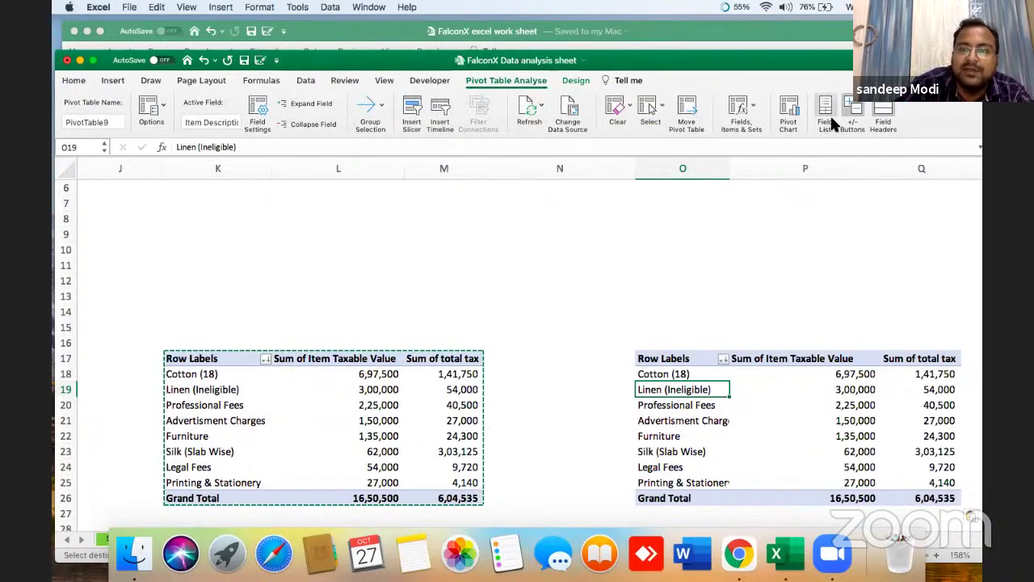
click(824, 117)
drag(813, 61, 675, 29)
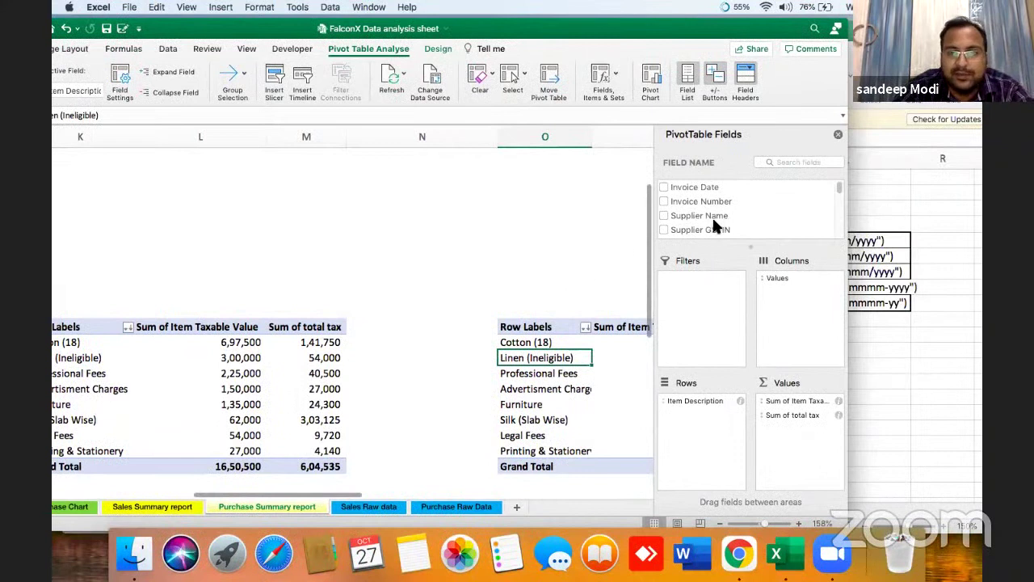
Step: Replace Item Description with Item Group as the row field of the copied pivot table at O17
scroll(579, 382, right, 5)
key(Right)
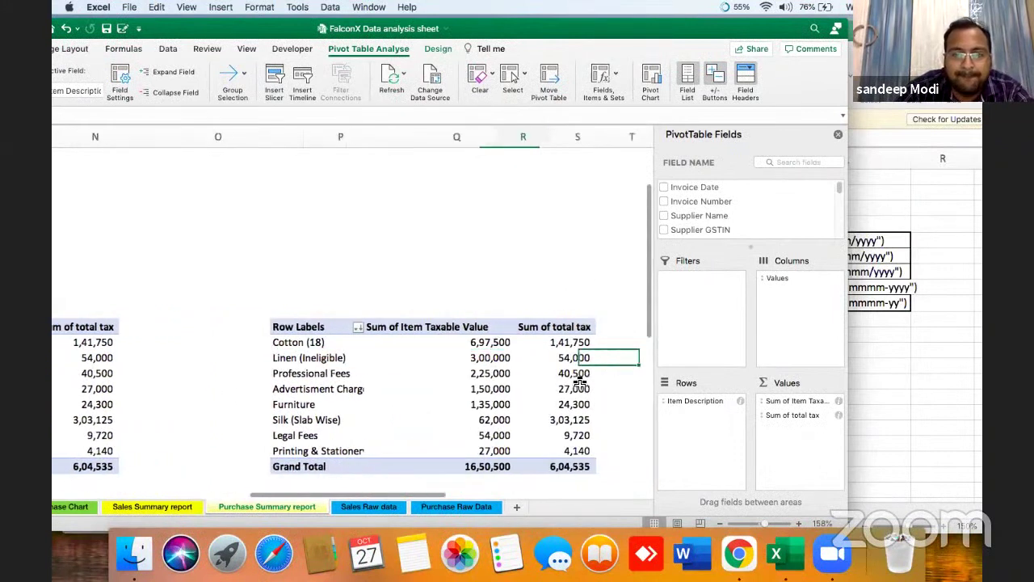
drag(680, 402, 712, 168)
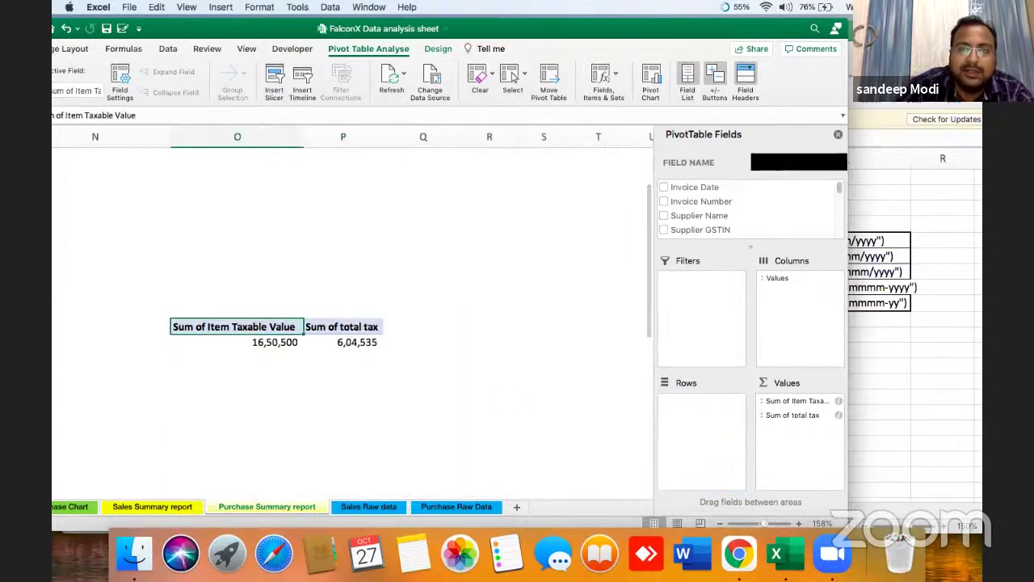
text(item)
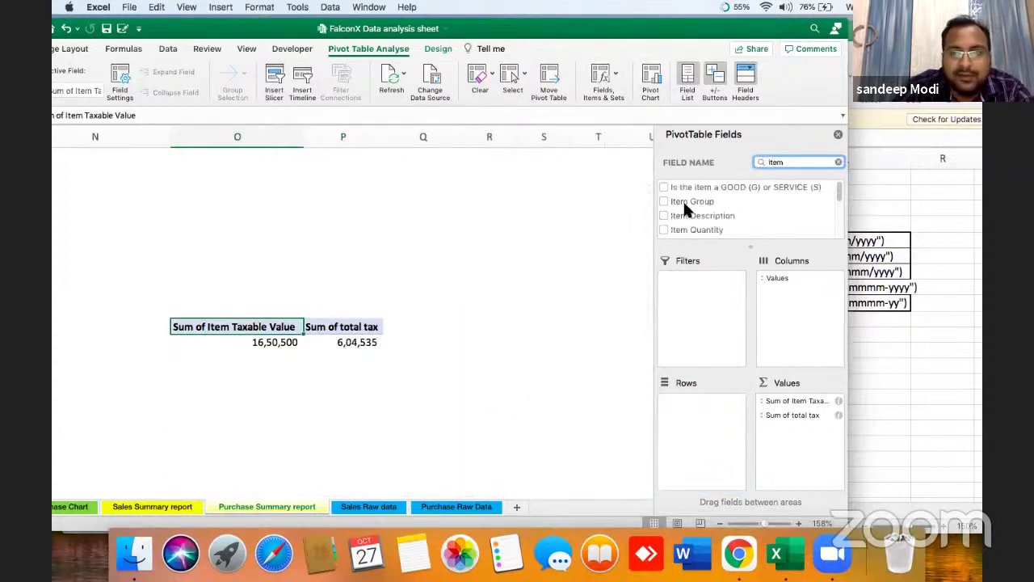
drag(689, 203, 691, 427)
click(553, 387)
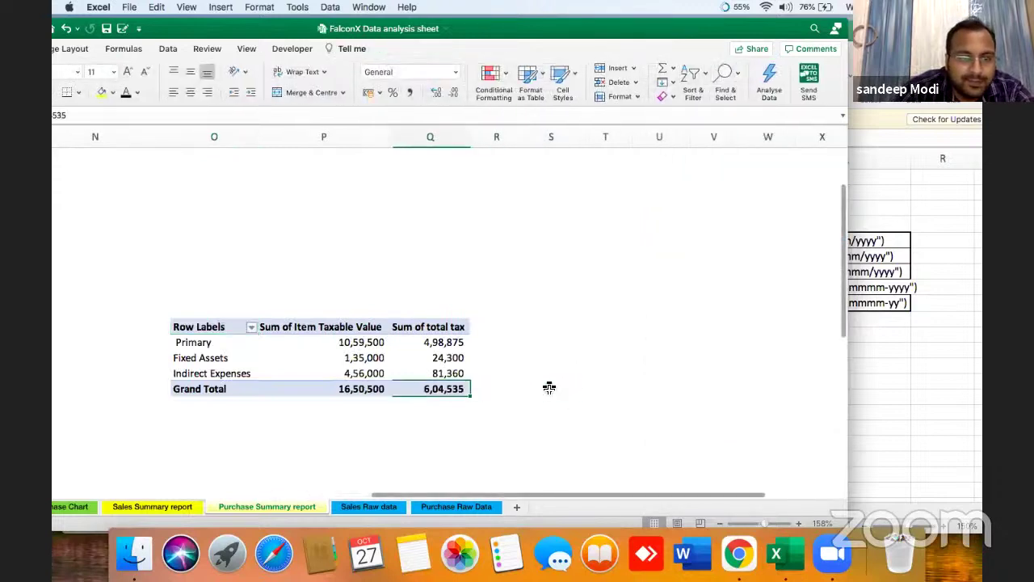
Step: Look back across the pivot tables on the Purchase Summary report sheet to the supplier-wise one
scroll(549, 388, left, 3)
scroll(549, 388, left, 10)
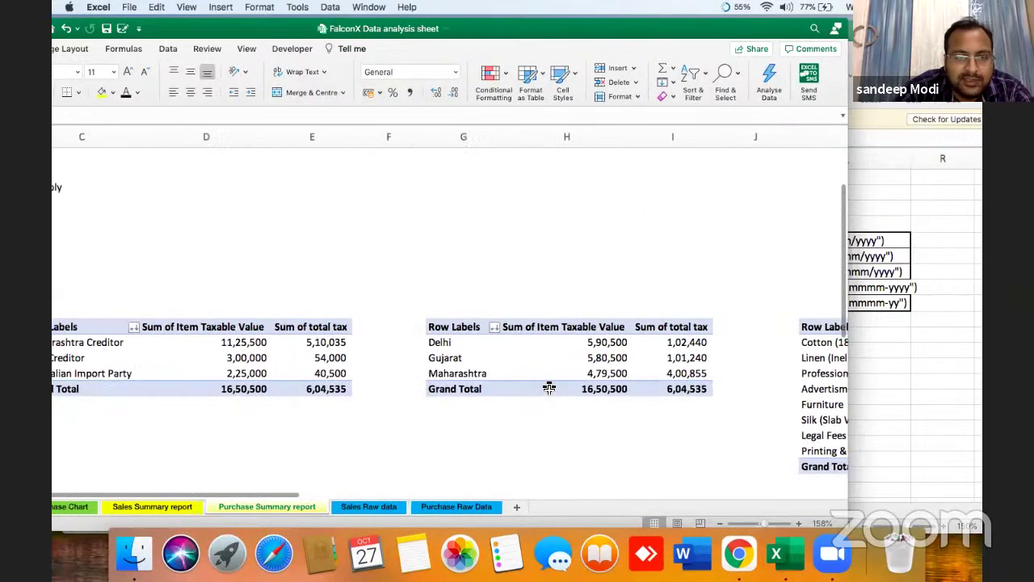
drag(212, 33, 356, 30)
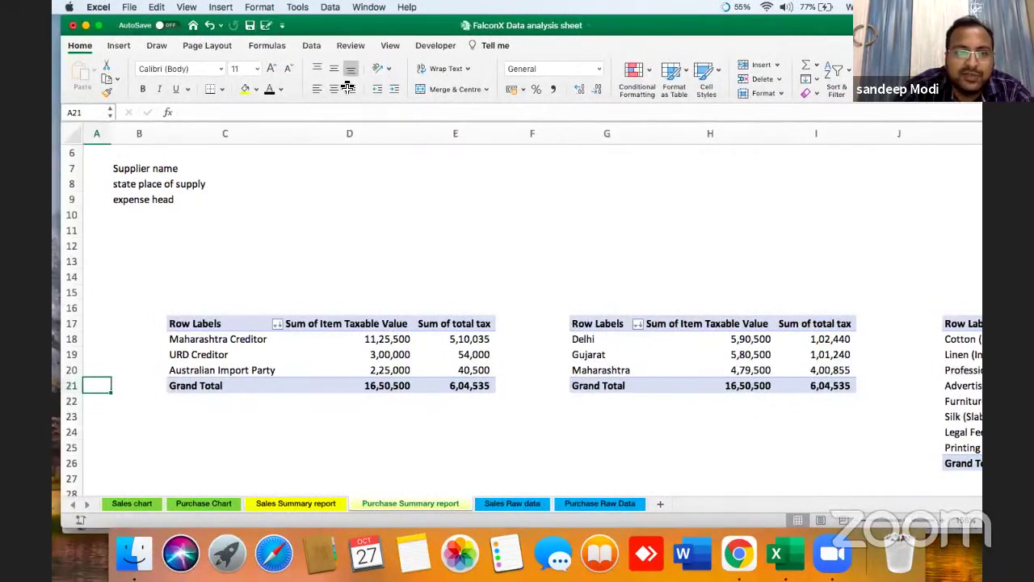
click(132, 503)
click(372, 502)
Step: Examine the summarise options in the field settings of Sum of total tax in the supplier-wise pivot table
click(368, 354)
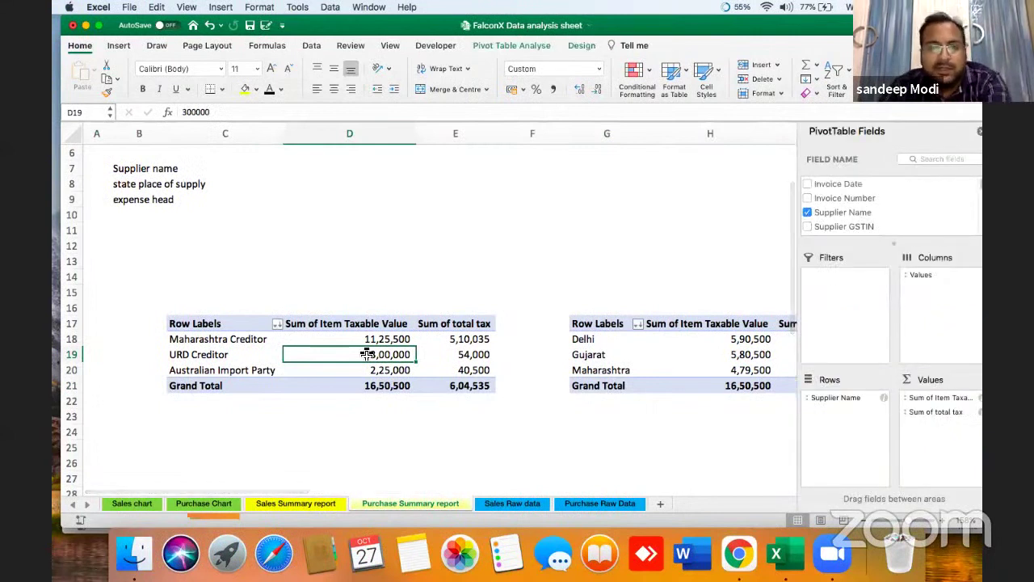
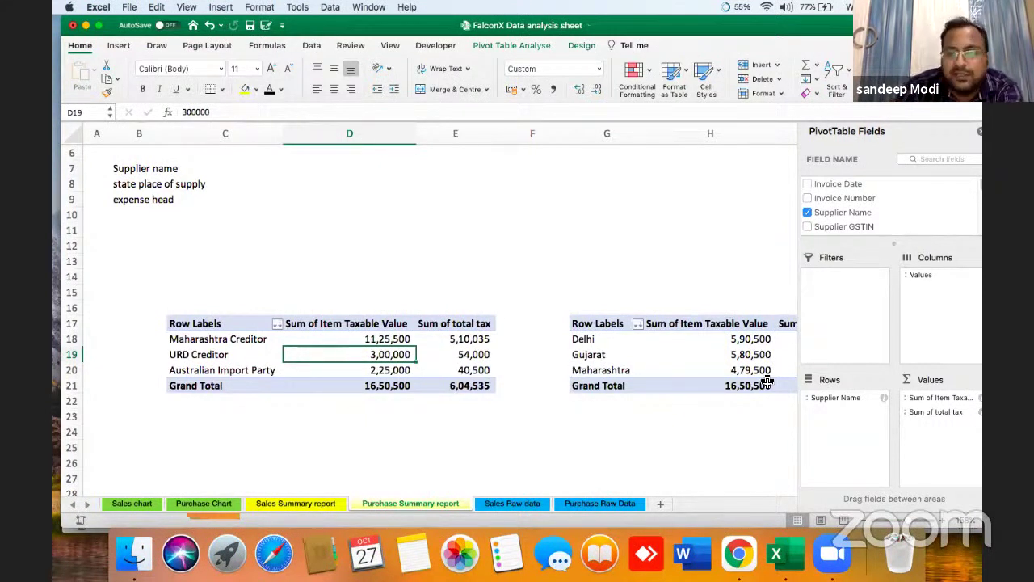
click(921, 413)
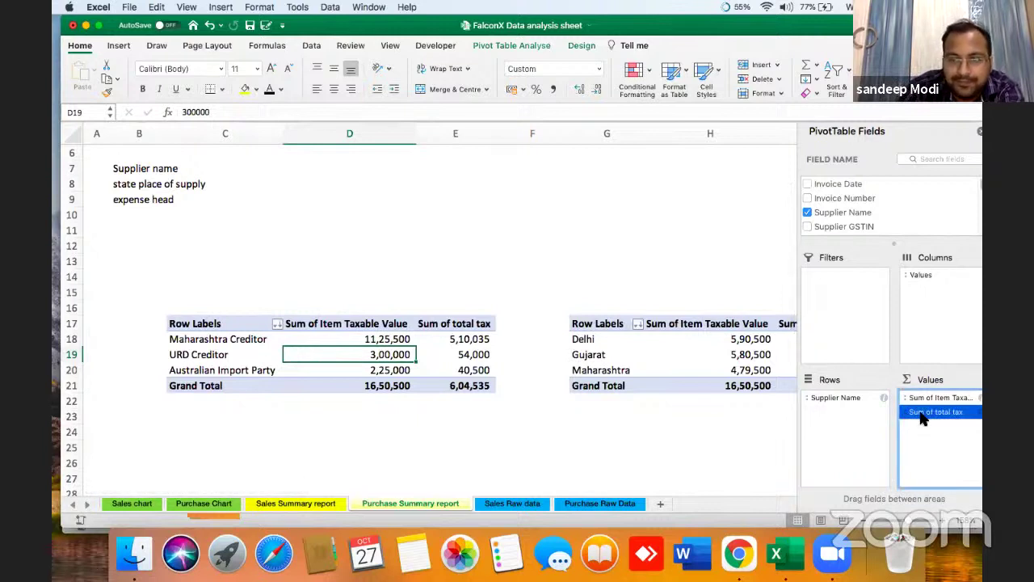
right_click(919, 417)
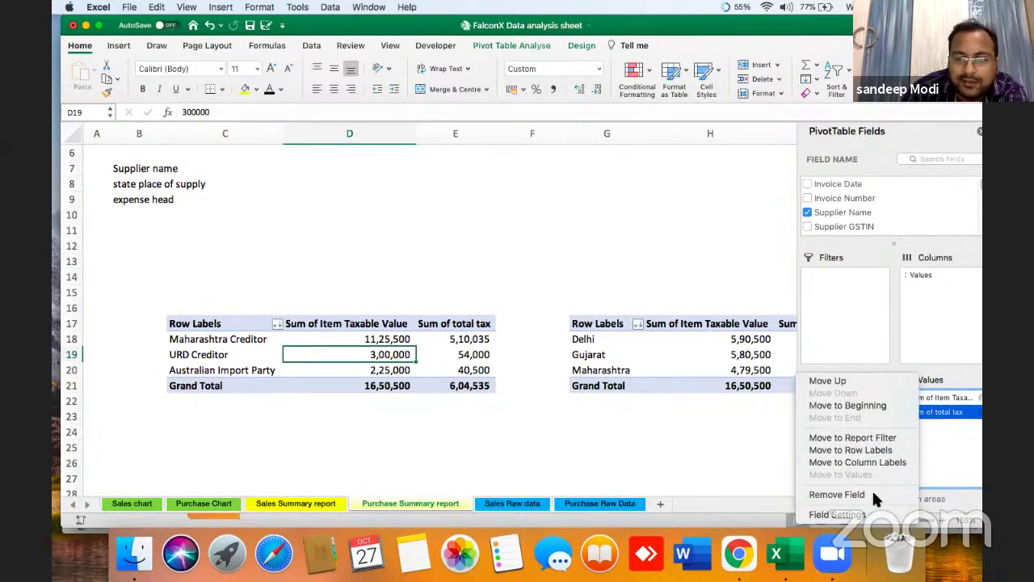
click(856, 514)
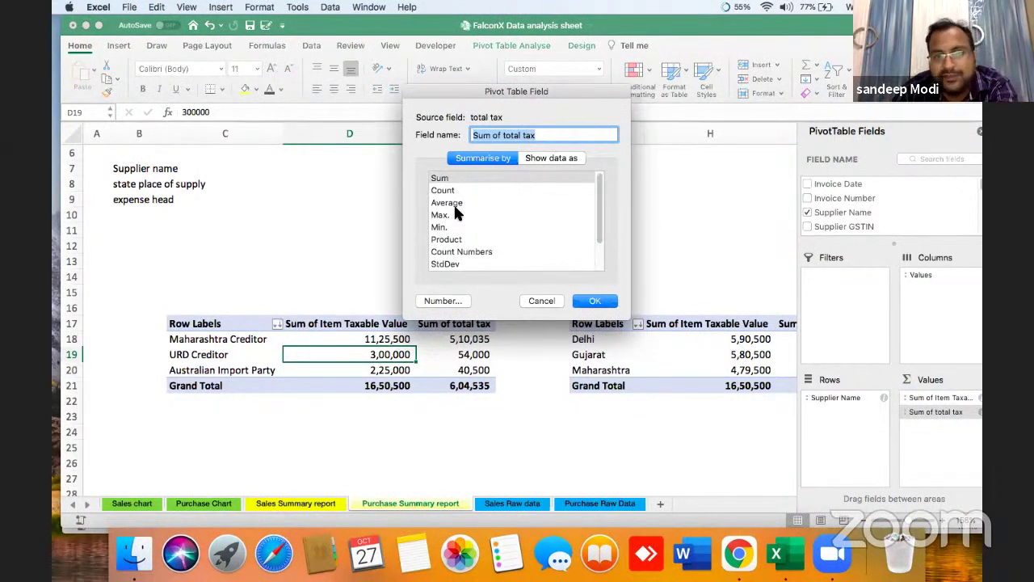
click(542, 301)
Step: View the Calculated Field dialog for the supplier-wise pivot table and close it without adding a field
click(449, 339)
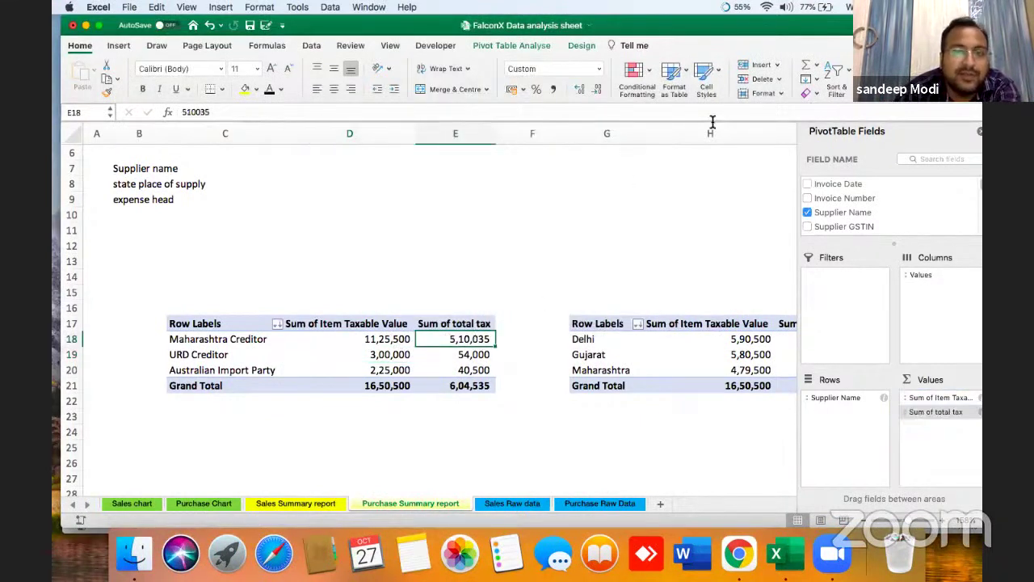
click(544, 44)
click(760, 70)
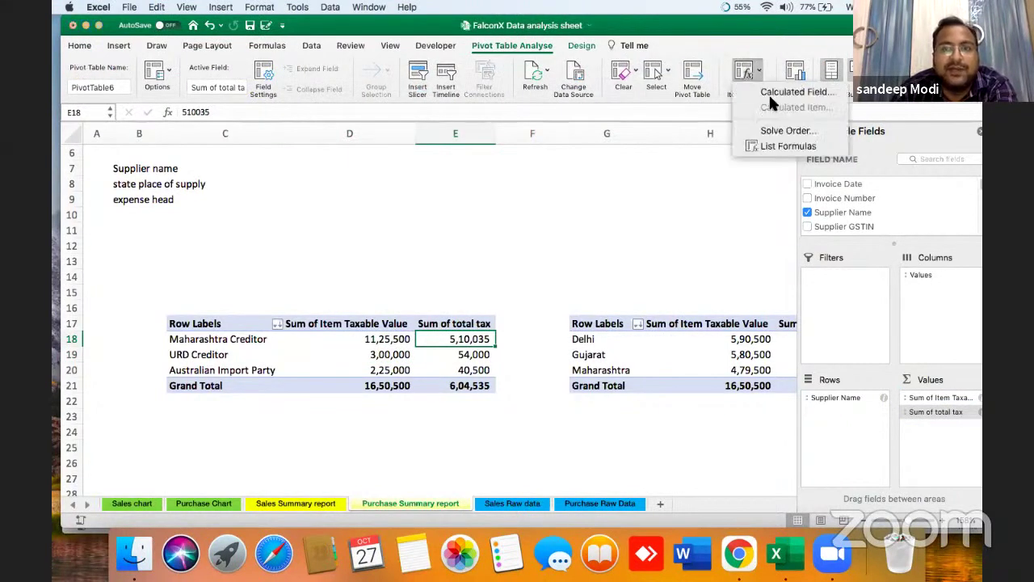
click(774, 93)
click(579, 312)
Step: Examine the Calculated Item dialog for the Supplier Name field and close it without adding an item
click(218, 368)
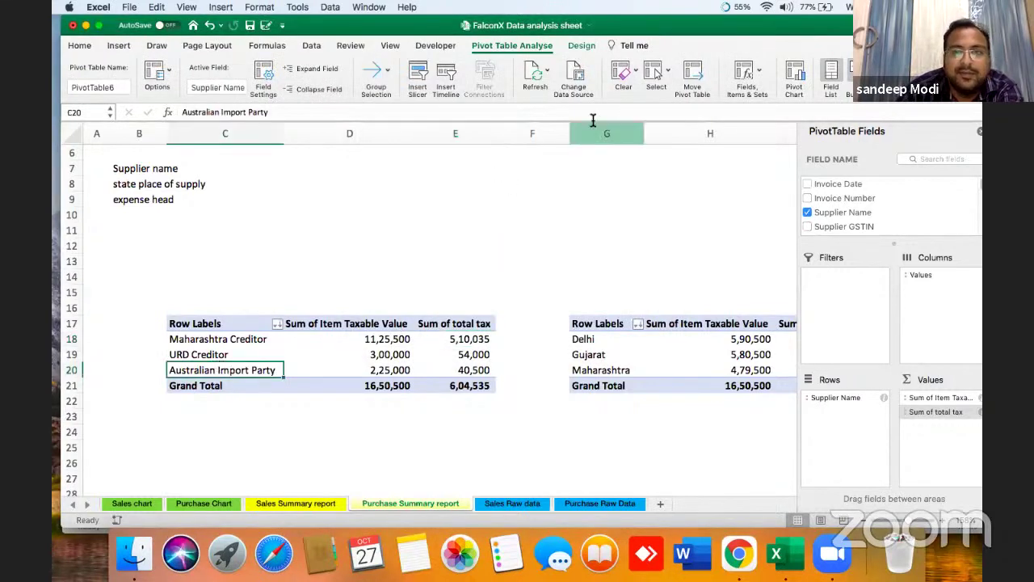
click(757, 71)
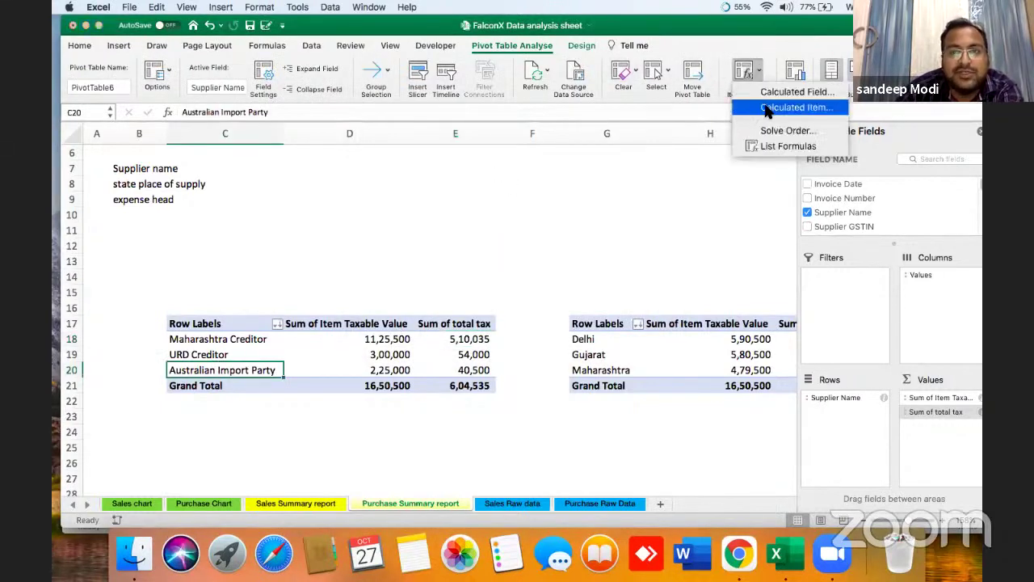
click(766, 104)
drag(484, 90, 624, 94)
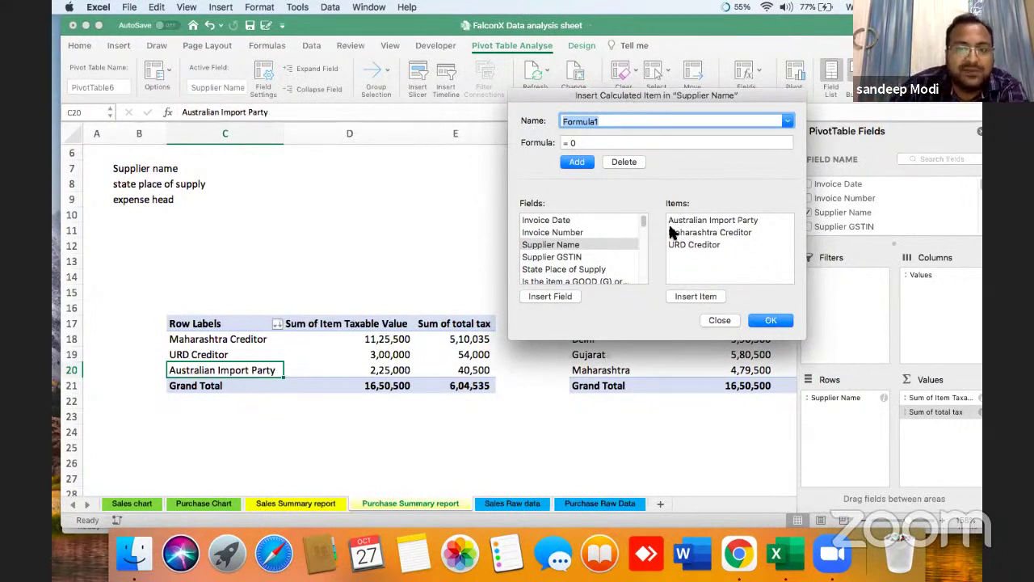
click(720, 321)
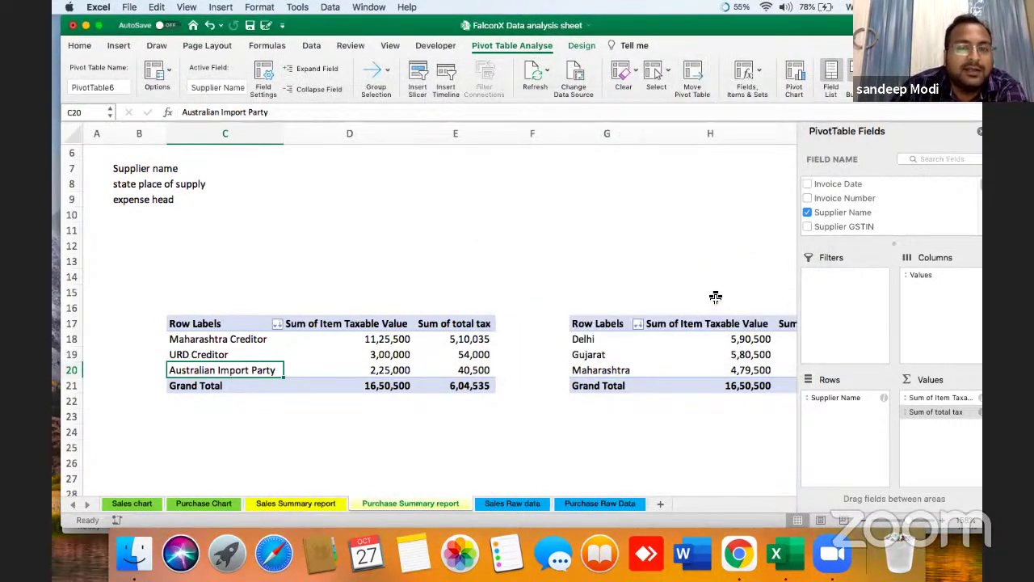
Step: Copy the entire supplier-wise pivot table, including its headers and grand total row
key(Up)
key(Up)
key(Up)
key(shift+Right)
key(shift+Right)
key(shift+Down)
key(shift+Down)
key(shift+Down)
key(shift+Down)
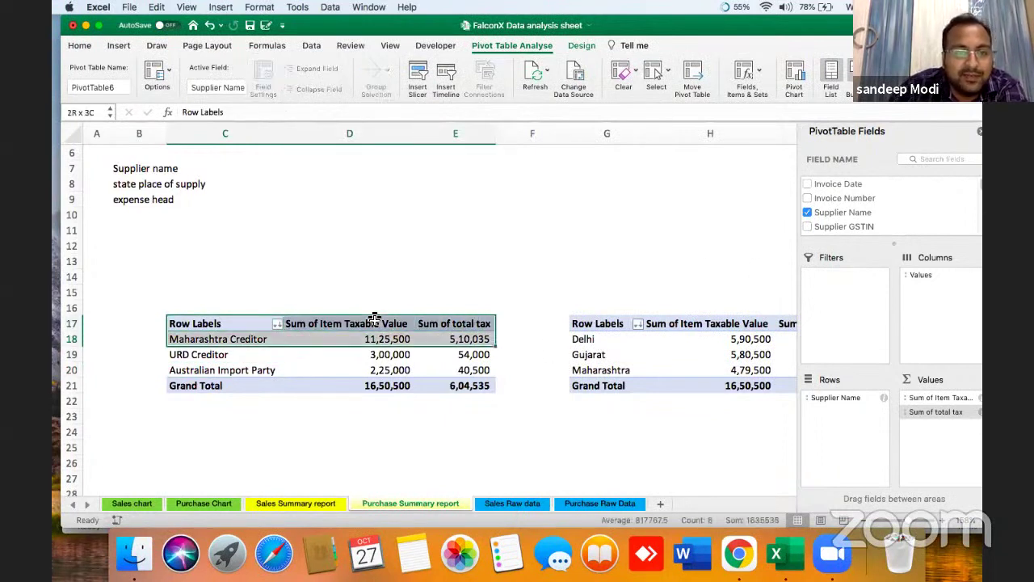
key(super+c)
Step: Paste the copied pivot table beyond the item-group-wise one, starting at cell S17
key(Down)
key(Down)
key(Down)
key(Down)
key(Down)
key(Down)
key(Down)
key(Down)
key(Down)
key(Down)
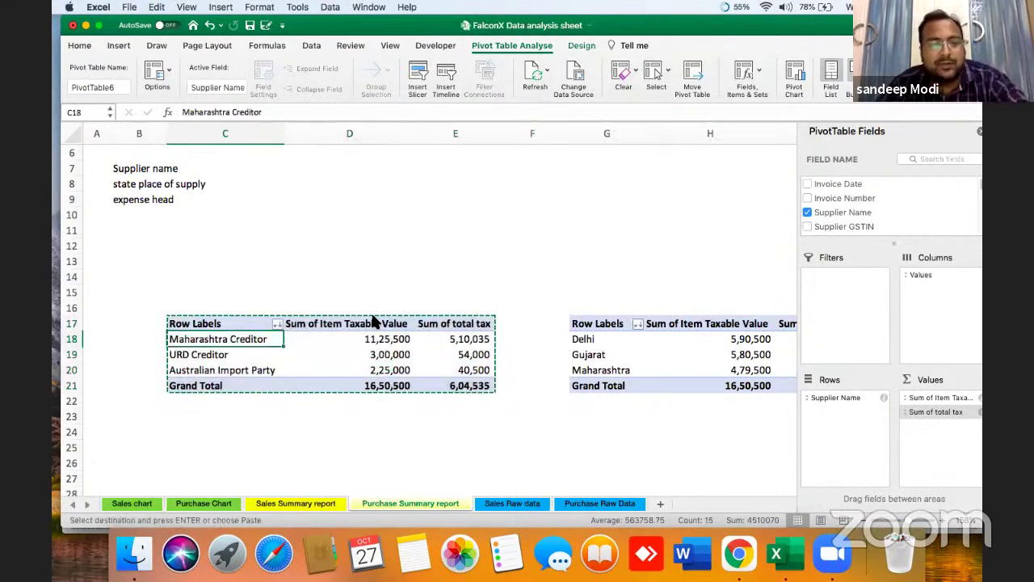
key(Right)
key(Right)
key(Right)
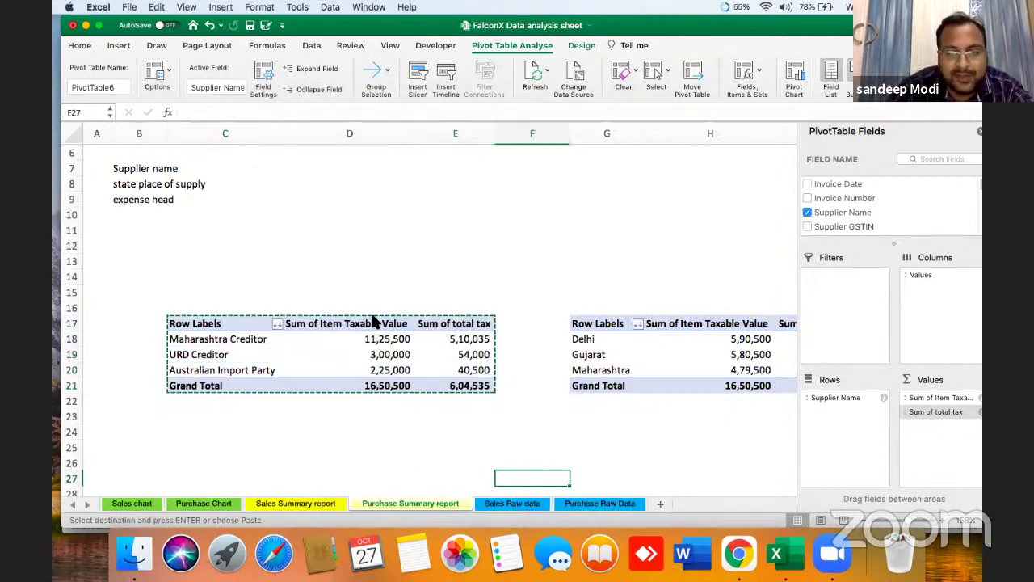
key(Right)
key(Right)
key(Right)
key(Right)
key(Right)
key(Right)
key(Right)
key(Right)
key(Right)
key(Right)
key(Right)
key(Right)
key(Right)
key(Right)
key(Right)
key(Up)
key(Up)
key(Up)
key(Up)
key(Up)
key(Up)
key(Up)
key(Up)
key(Up)
key(Up)
key(Left)
key(Left)
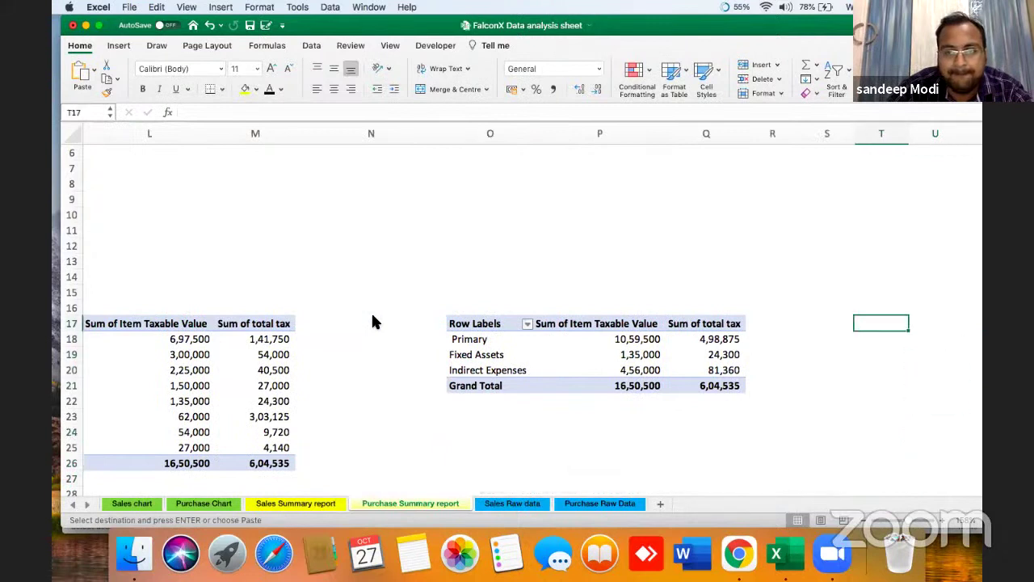
key(Return)
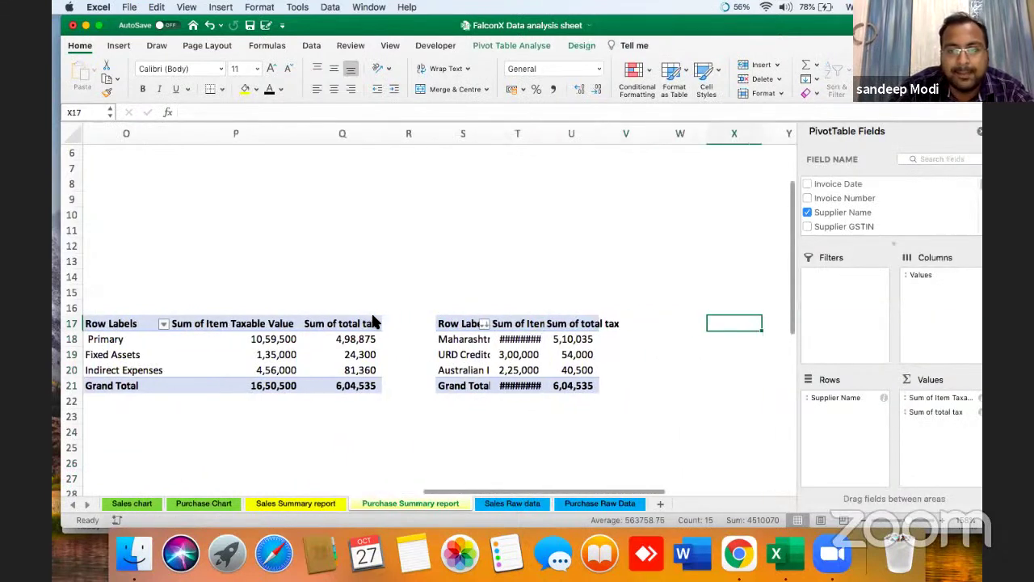
Step: Replace Supplier Name with Invoice Date as the row field of the pasted pivot table
key(Left)
key(Left)
key(Left)
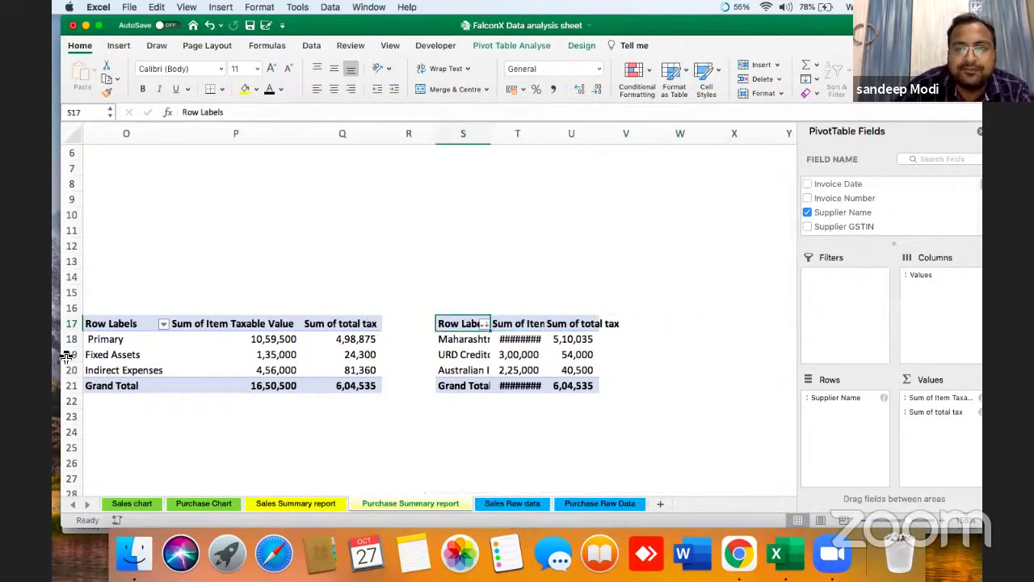
drag(837, 188, 843, 426)
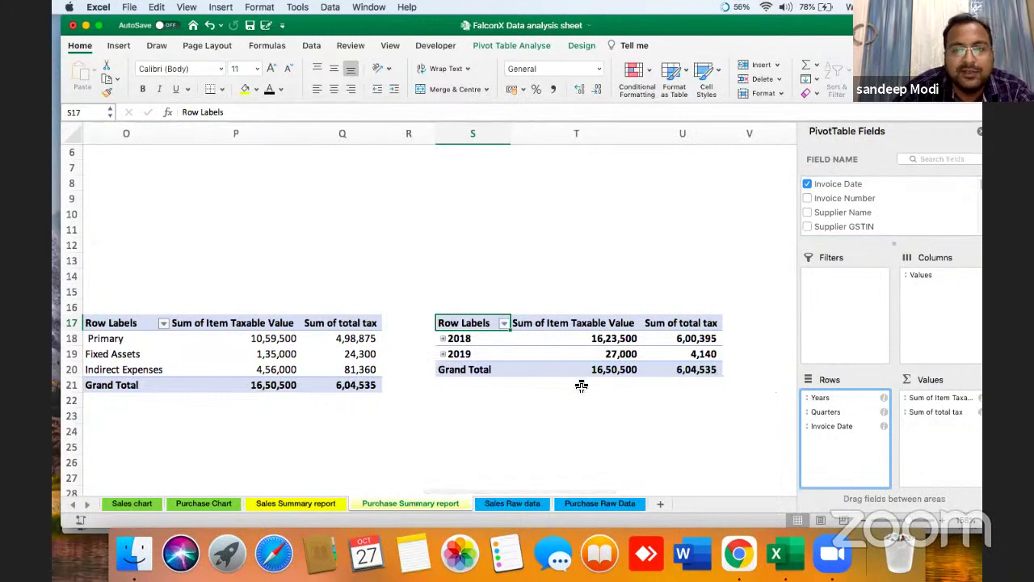
Step: Group the invoice dates in the new pivot table by months only, without quarters and years
click(471, 345)
right_click(472, 344)
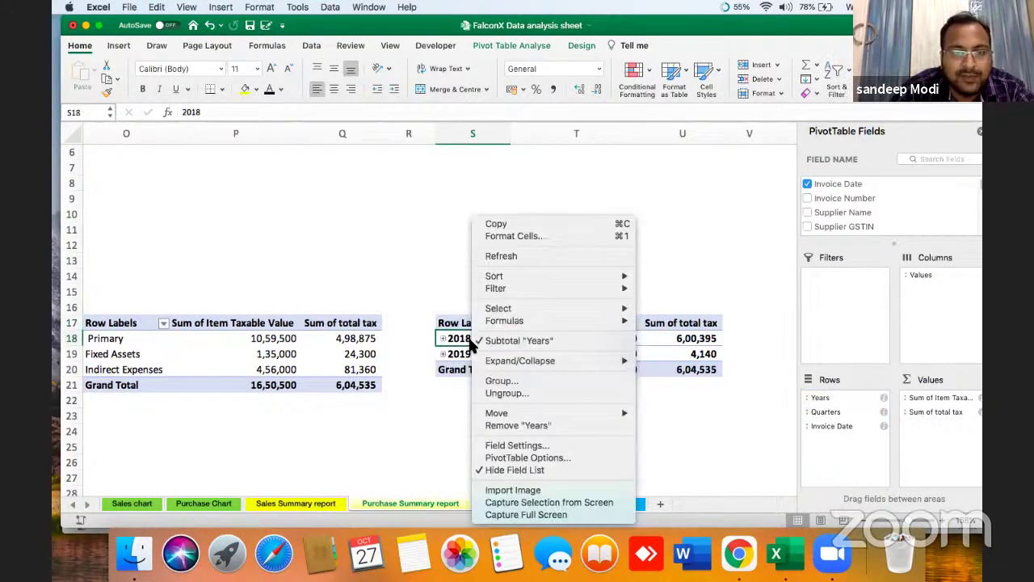
click(514, 381)
click(484, 405)
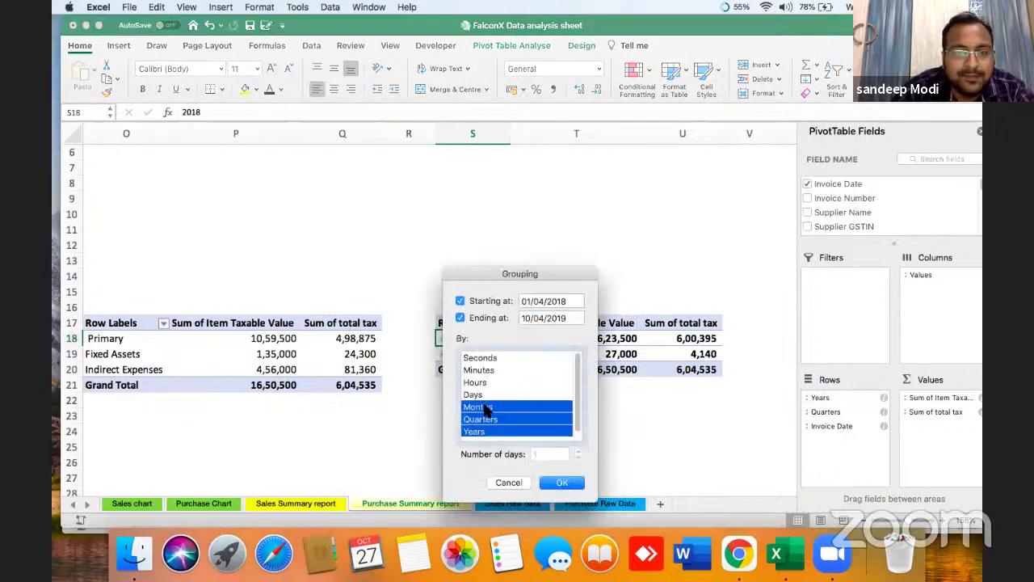
click(557, 482)
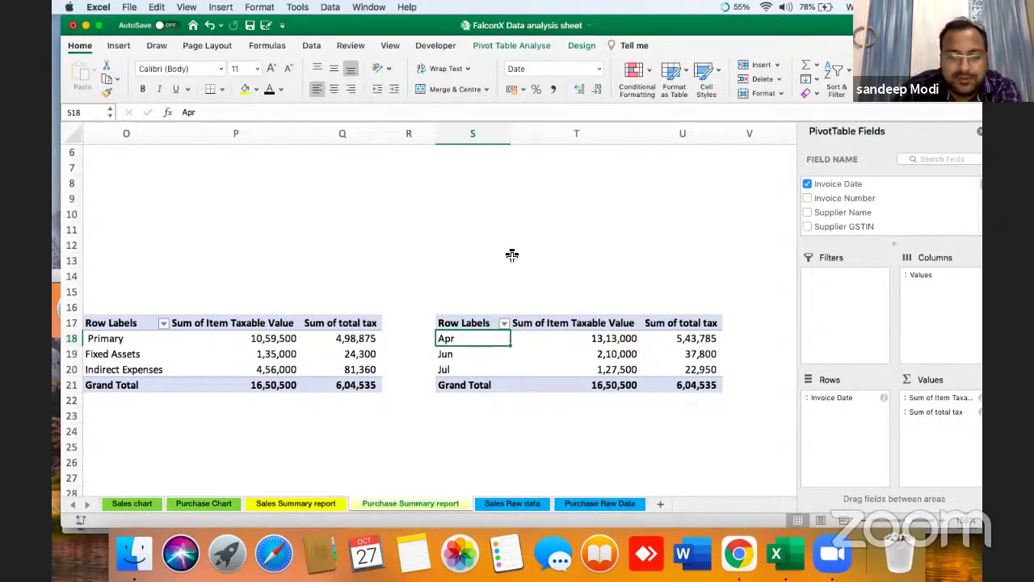
Step: Go back to the supplier-wise pivot table and select its whole range
click(548, 307)
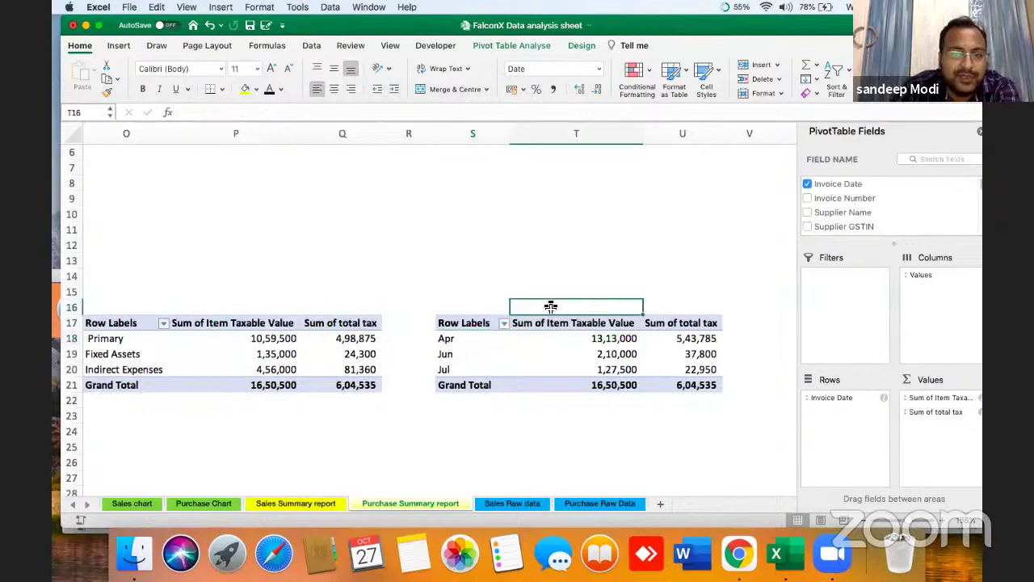
key(Left)
key(Left)
key(Left)
key(Left)
key(Left)
key(Left)
key(Left)
key(Left)
key(Left)
key(Left)
key(Left)
key(Left)
key(Left)
key(Left)
key(Left)
key(Left)
key(Left)
key(Left)
key(Left)
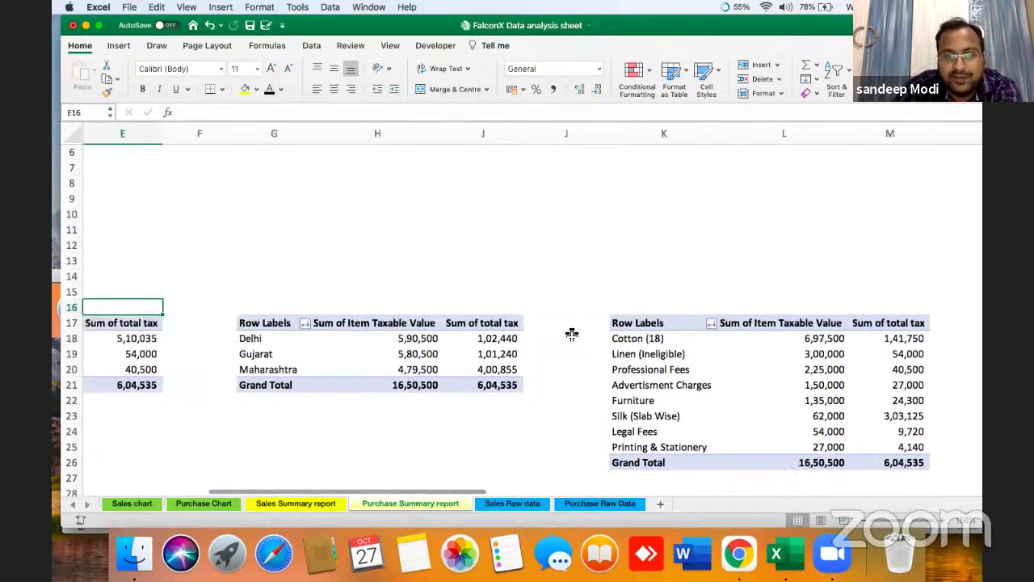
key(Down)
key(Down)
key(Down)
key(Right)
key(Right)
key(Up)
key(Up)
key(shift+Right)
key(shift+Right)
key(shift+Down)
key(shift+Down)
key(shift+Down)
key(shift+Down)
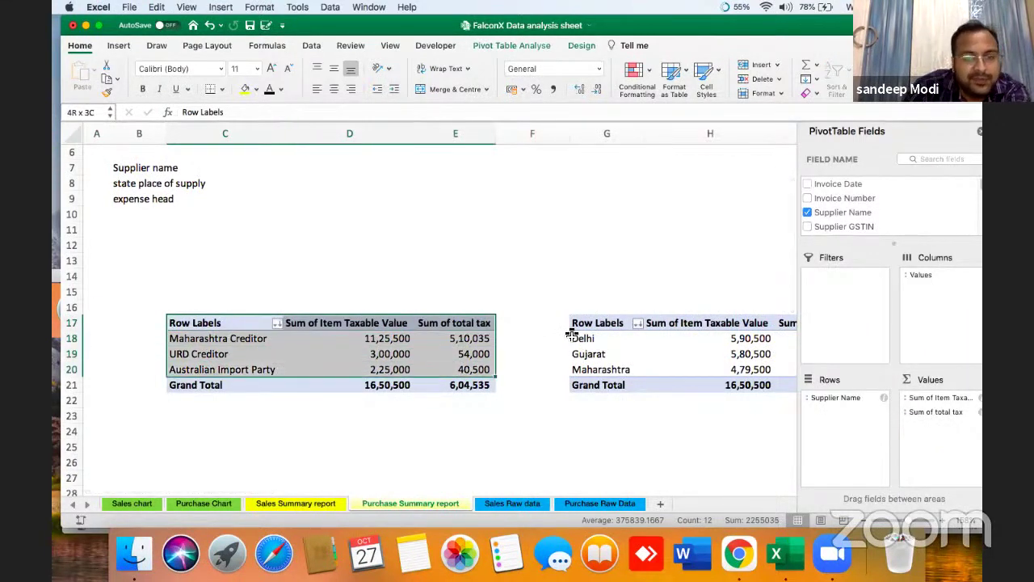
drag(747, 33, 746, 50)
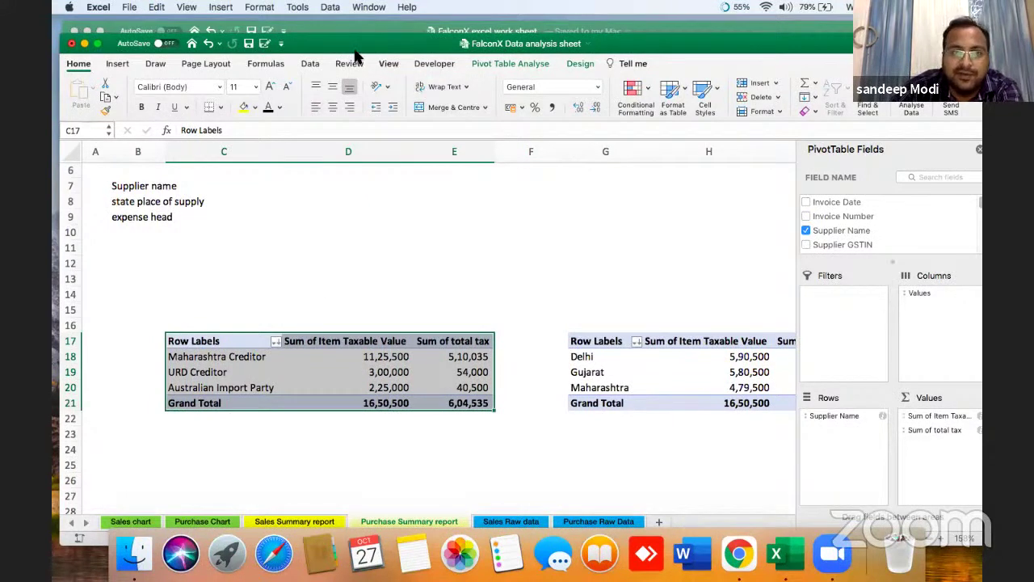
drag(346, 47, 343, 28)
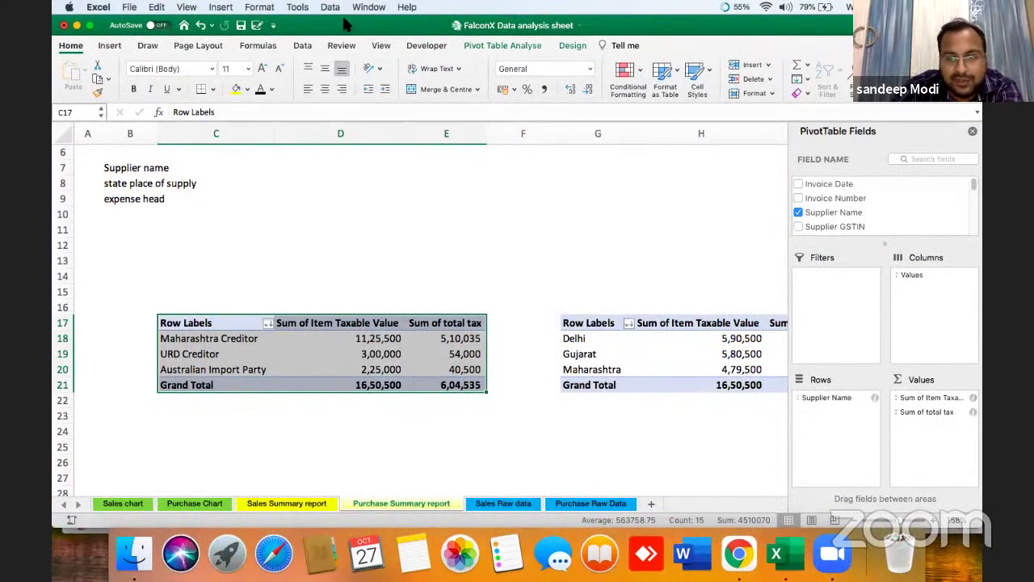
Step: Insert a 2-D line pivot chart from the supplier-wise pivot table and make it smaller
click(323, 353)
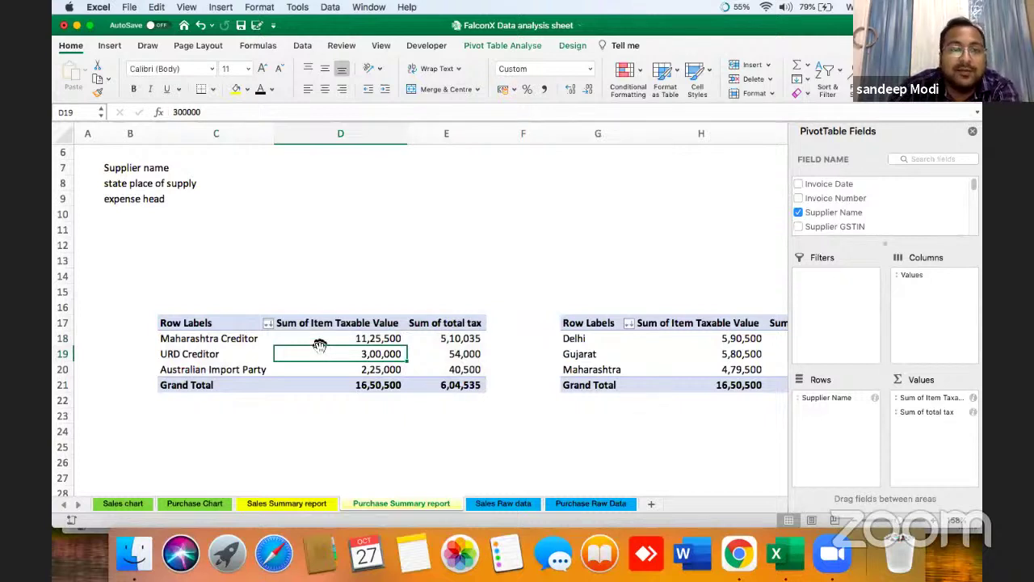
click(109, 45)
click(498, 71)
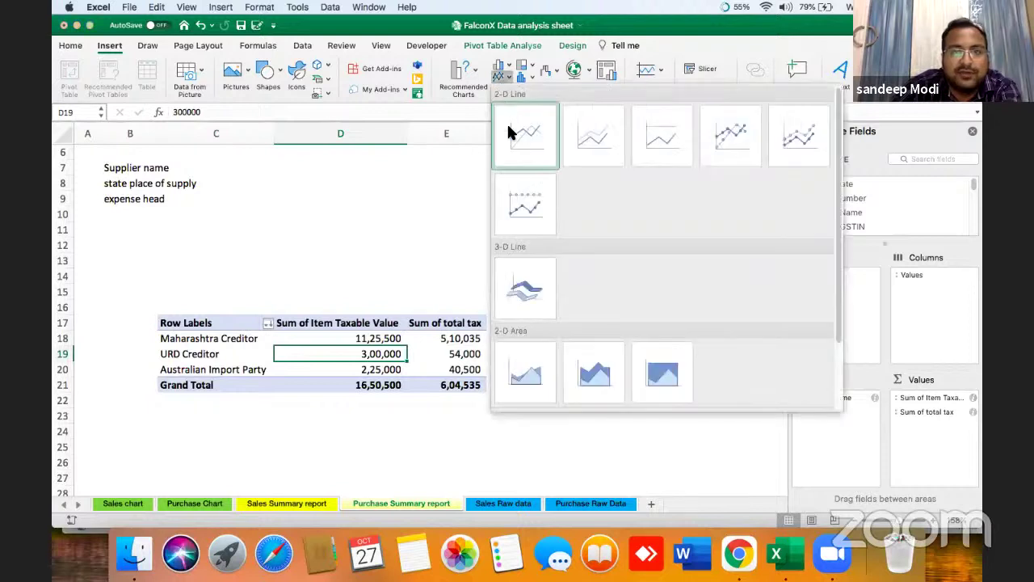
click(508, 132)
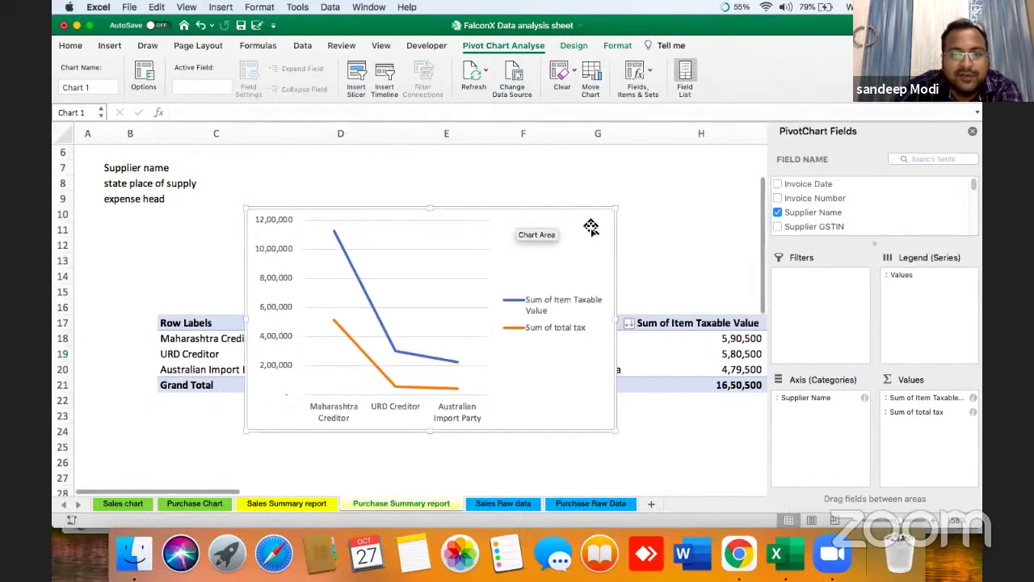
drag(618, 211, 545, 264)
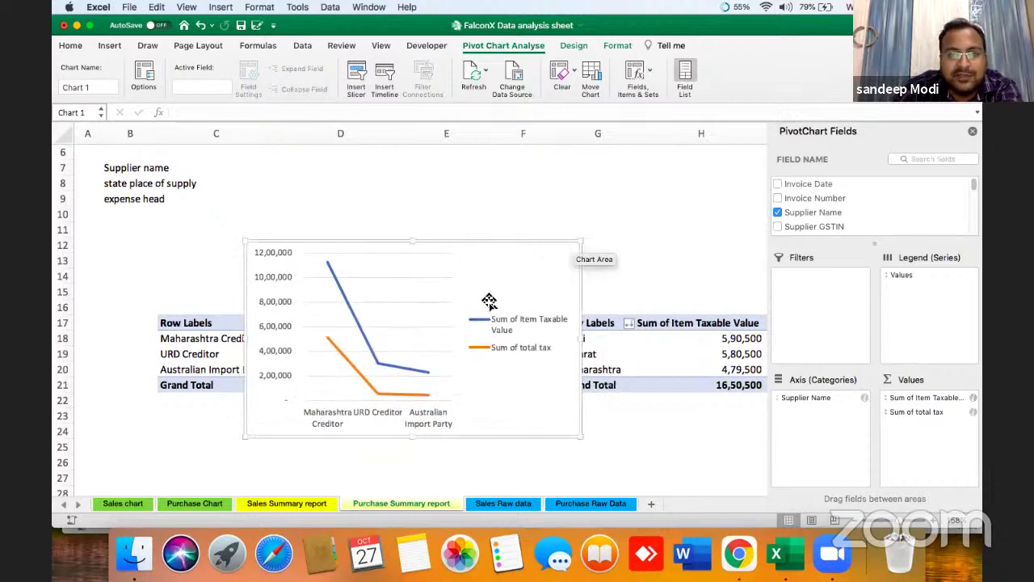
Step: Hide the pivot chart field list and place the line chart below the supplier-wise pivot table
click(973, 133)
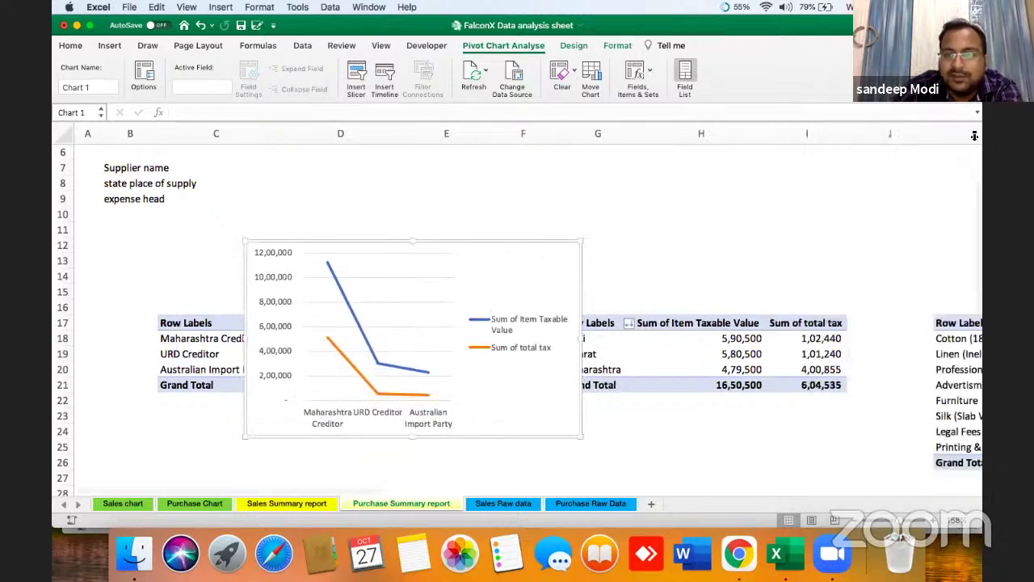
click(695, 243)
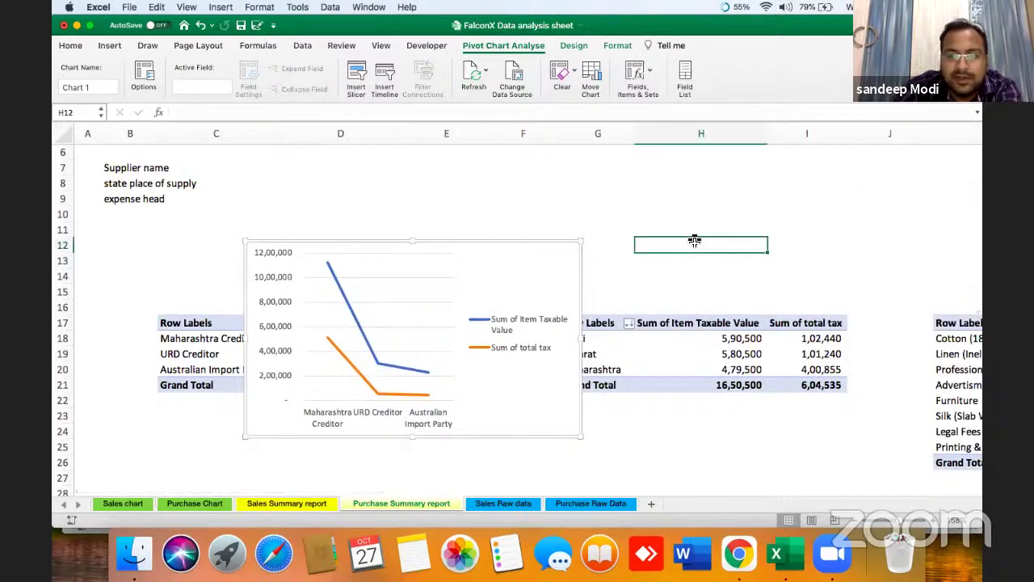
scroll(694, 241, down, 5)
drag(405, 251, 324, 386)
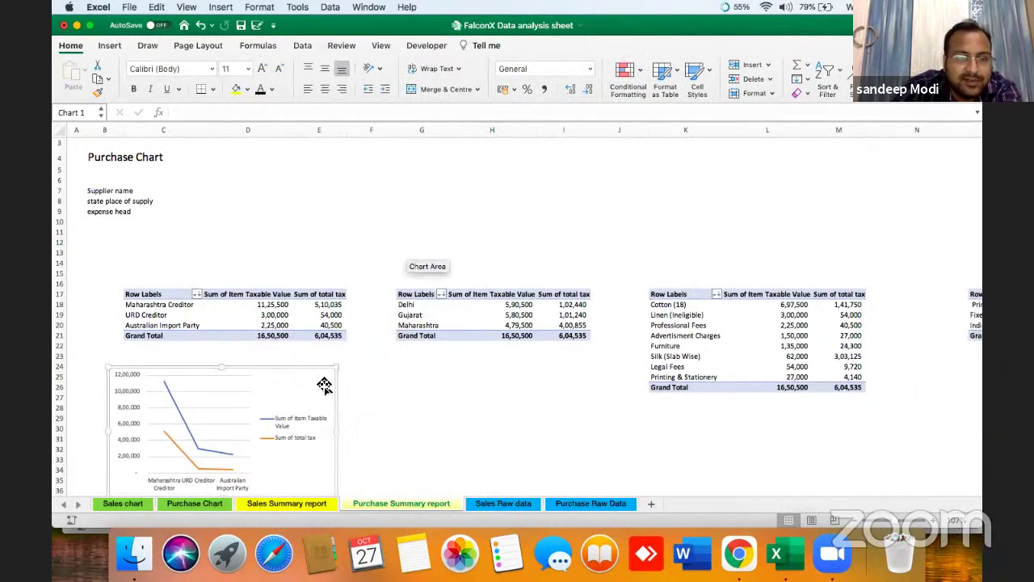
Step: Insert a 2-D clustered column chart from the state-wise pivot table and place it below that table
click(412, 315)
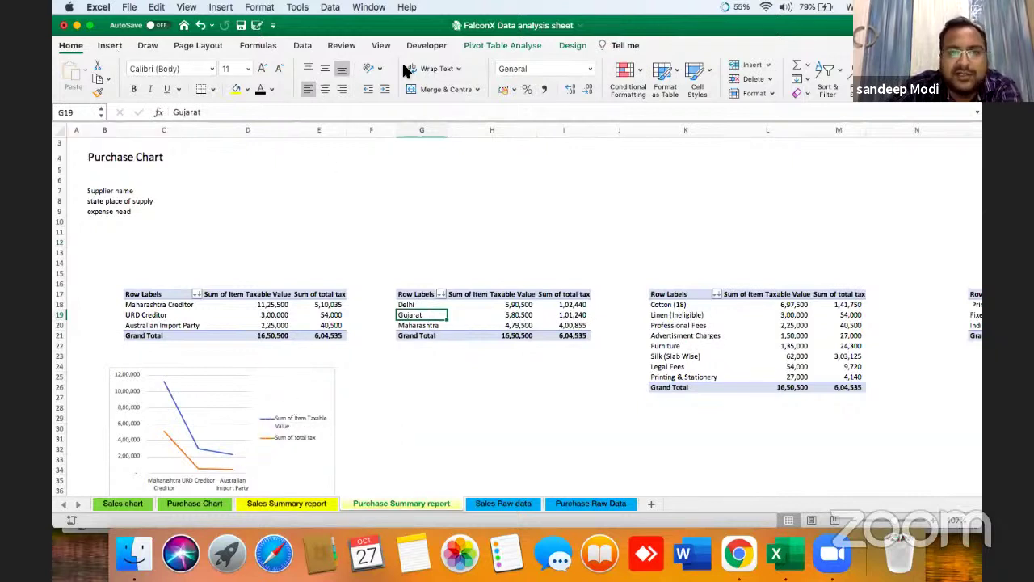
click(501, 68)
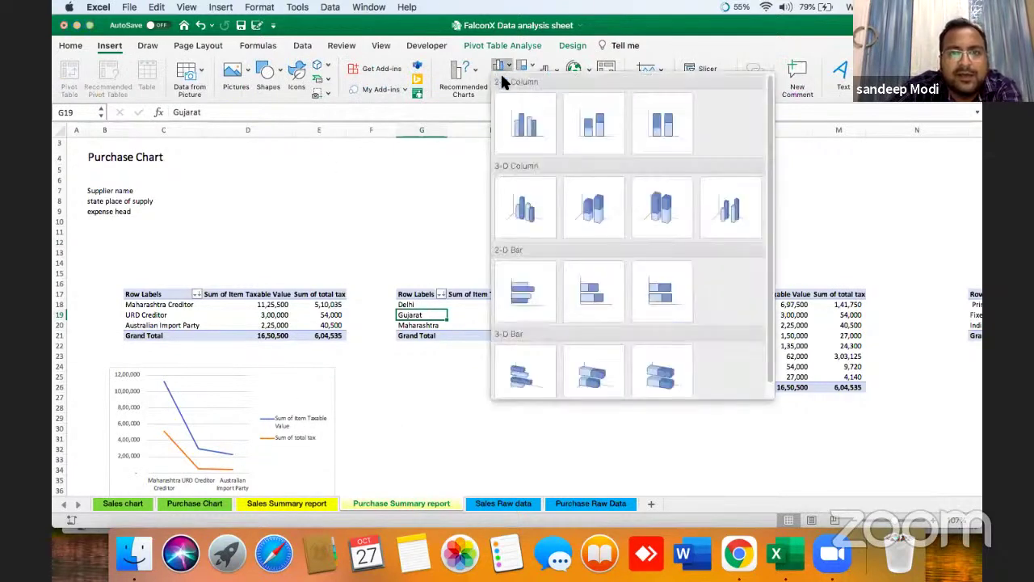
click(531, 145)
drag(580, 268, 549, 423)
Step: Insert a 2-D stacked column chart from the item-wise pivot table and place it below that table
click(676, 356)
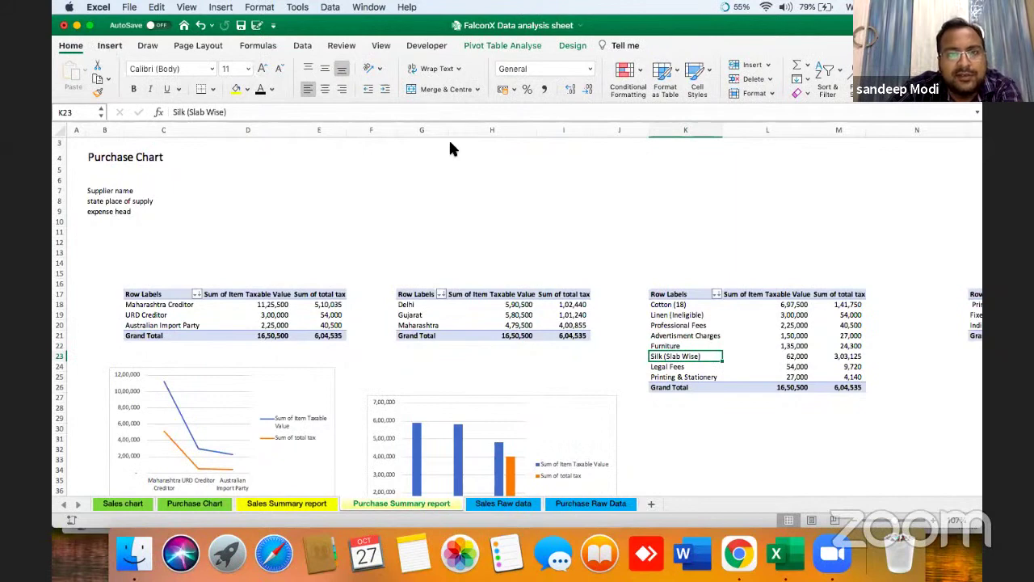
click(110, 45)
click(500, 69)
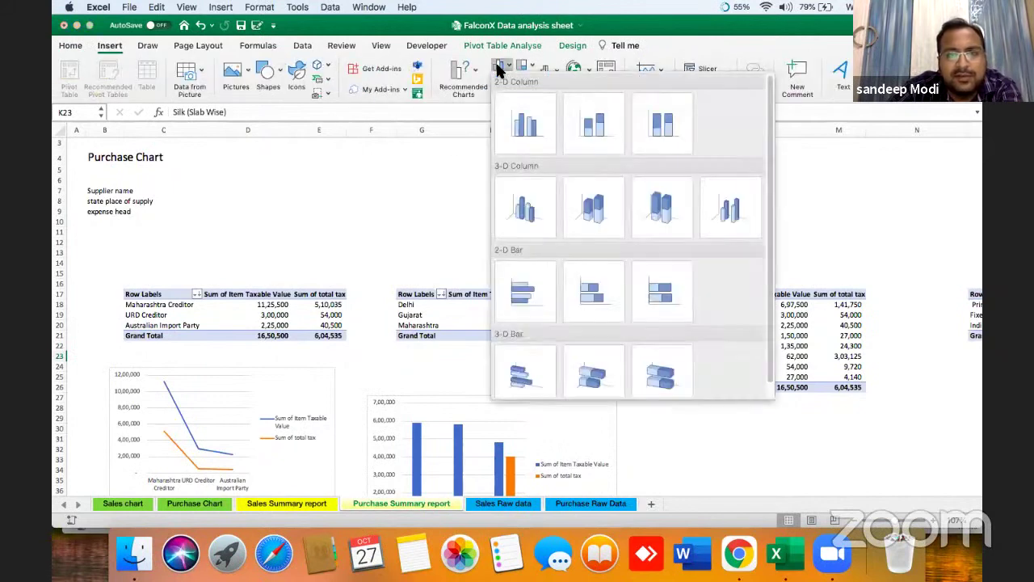
click(606, 128)
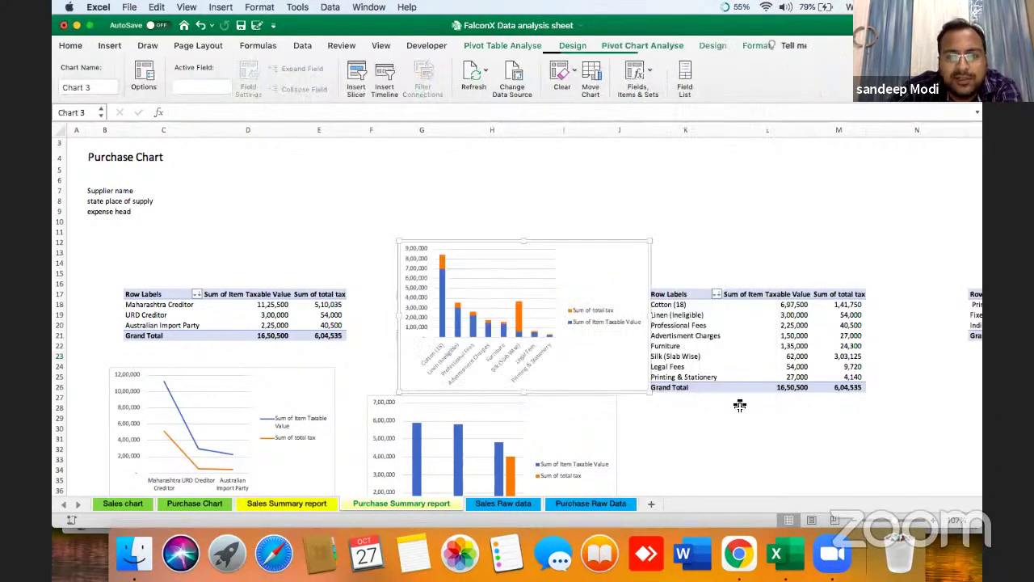
drag(625, 254, 854, 421)
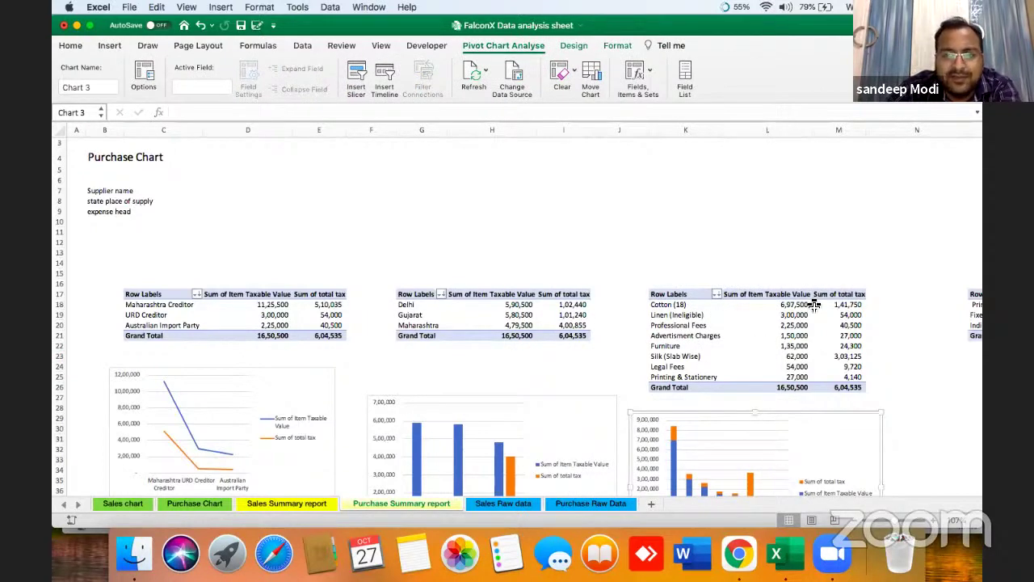
Step: Look across the sheet to the item-group-wise and month-wise pivot tables
click(821, 257)
key(Right)
key(Right)
key(Right)
key(Right)
key(Right)
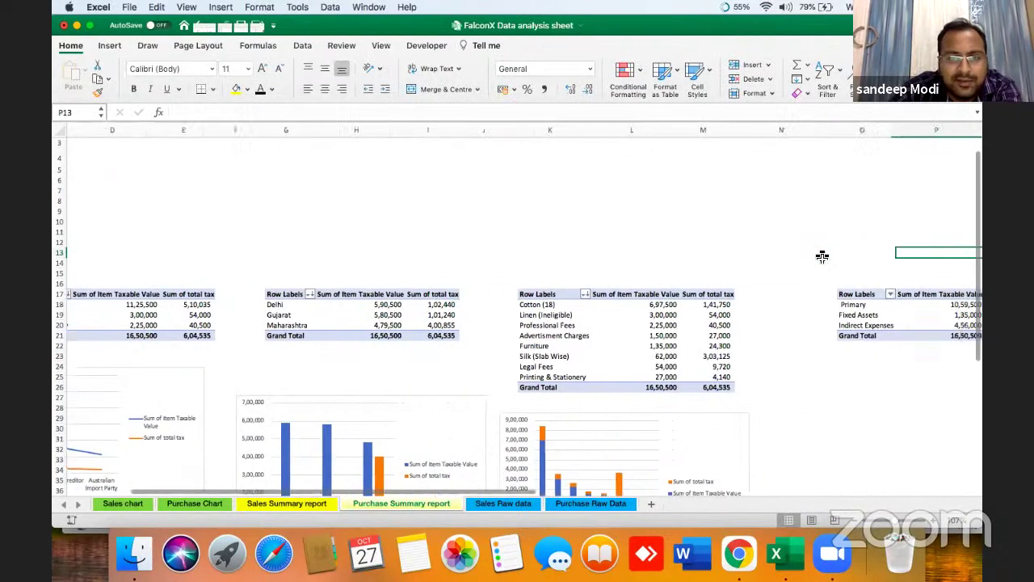
key(Right)
key(Right)
key(Right)
key(Right)
key(Right)
key(Right)
key(Right)
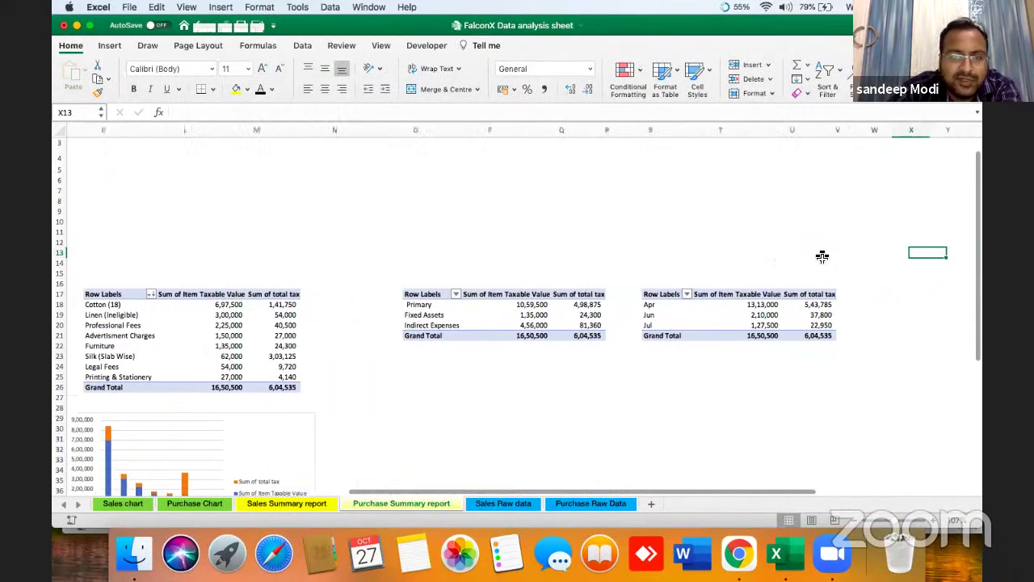
Step: Insert a 2-D area chart from the Primary, Fixed Assets and Indirect Expenses pivot table and place it below that table
click(483, 315)
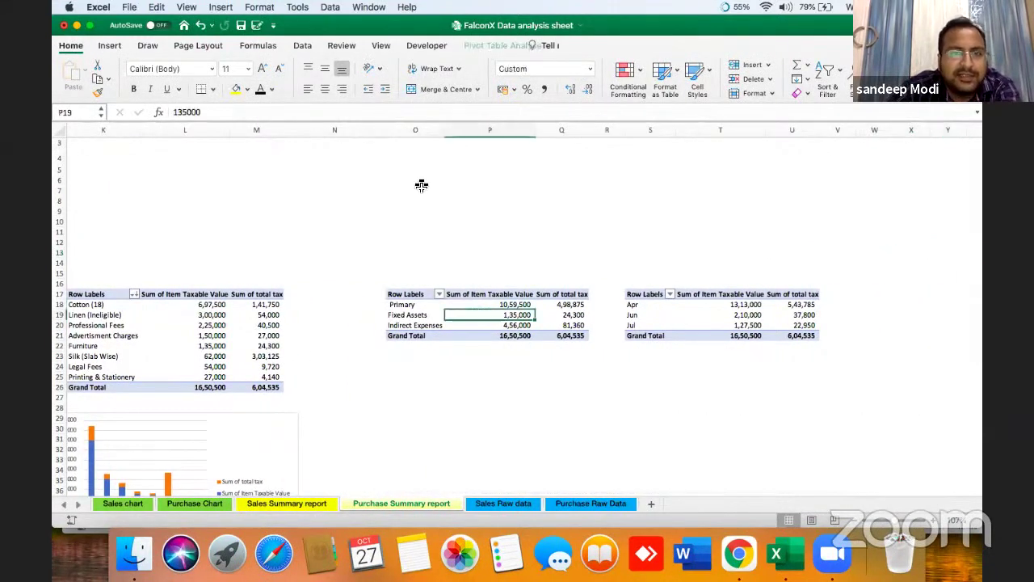
click(481, 45)
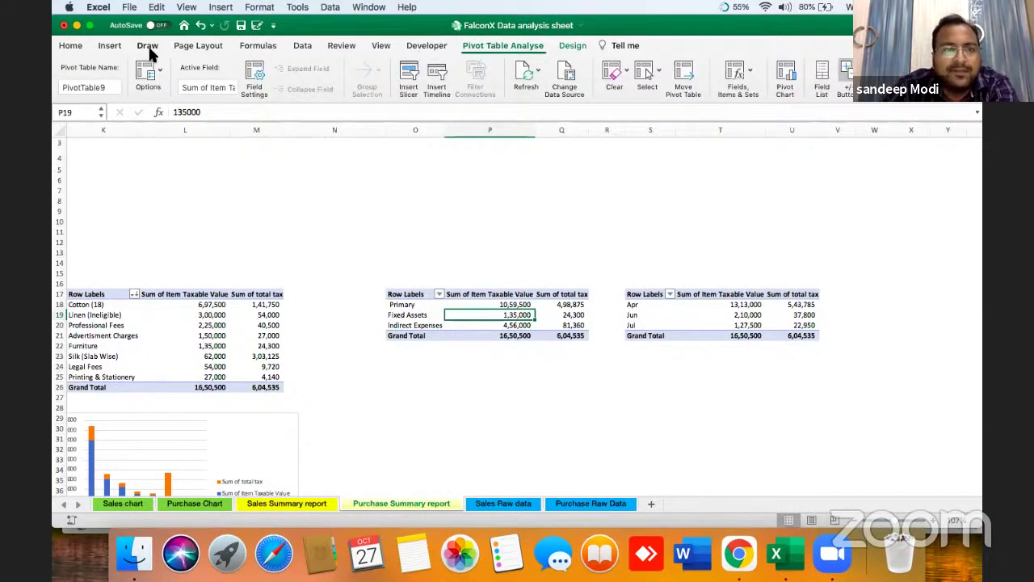
click(110, 45)
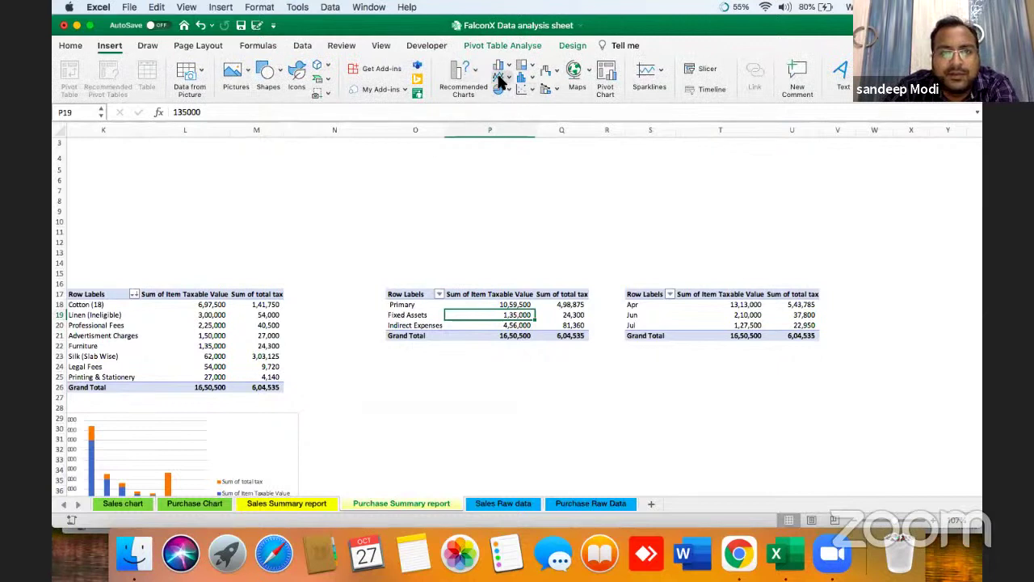
click(499, 80)
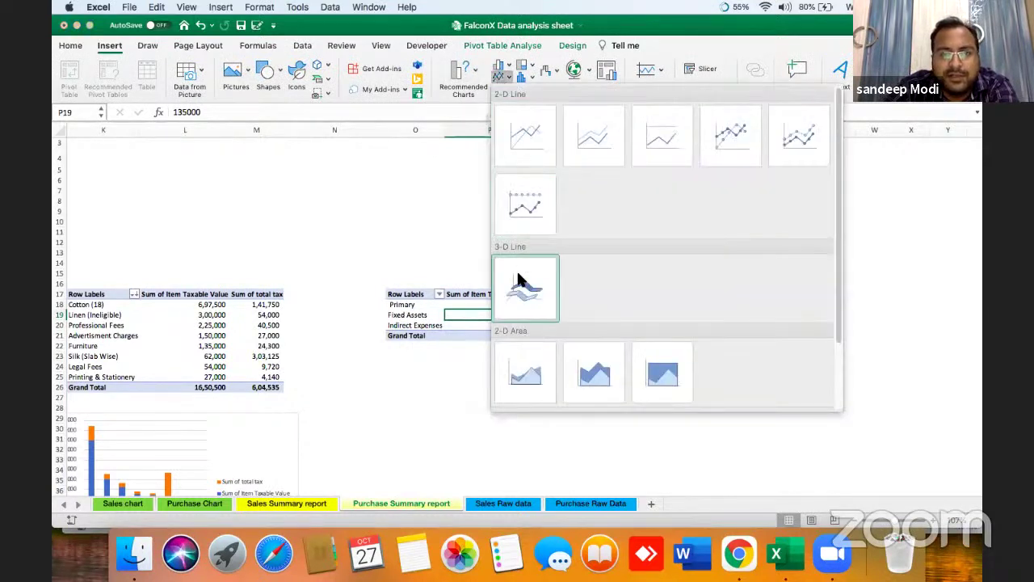
click(518, 379)
drag(600, 259, 576, 404)
Step: Insert a 2-D line chart from the Apr, Jun and Jul pivot table and place it below that table
click(684, 315)
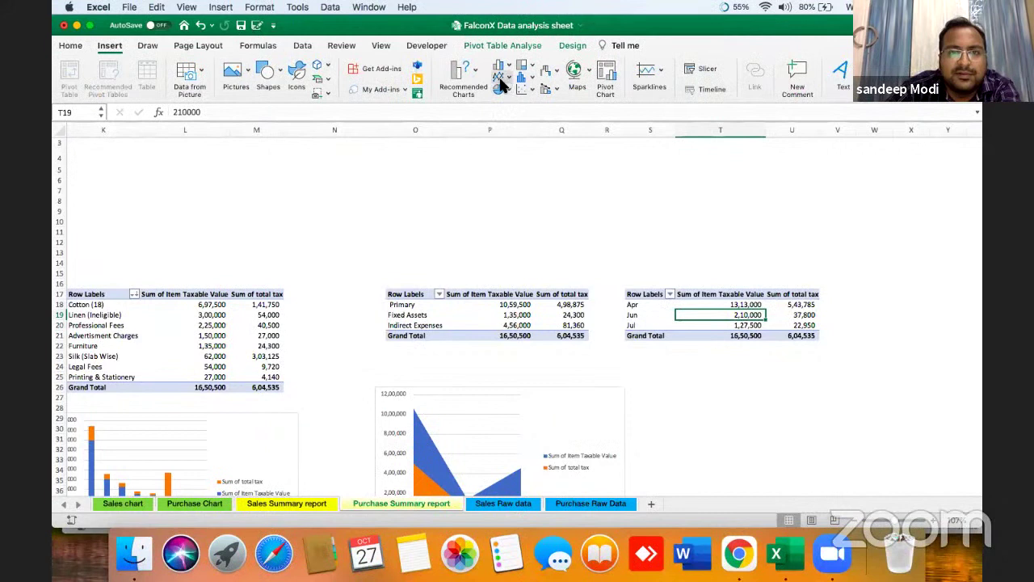
click(500, 84)
click(527, 145)
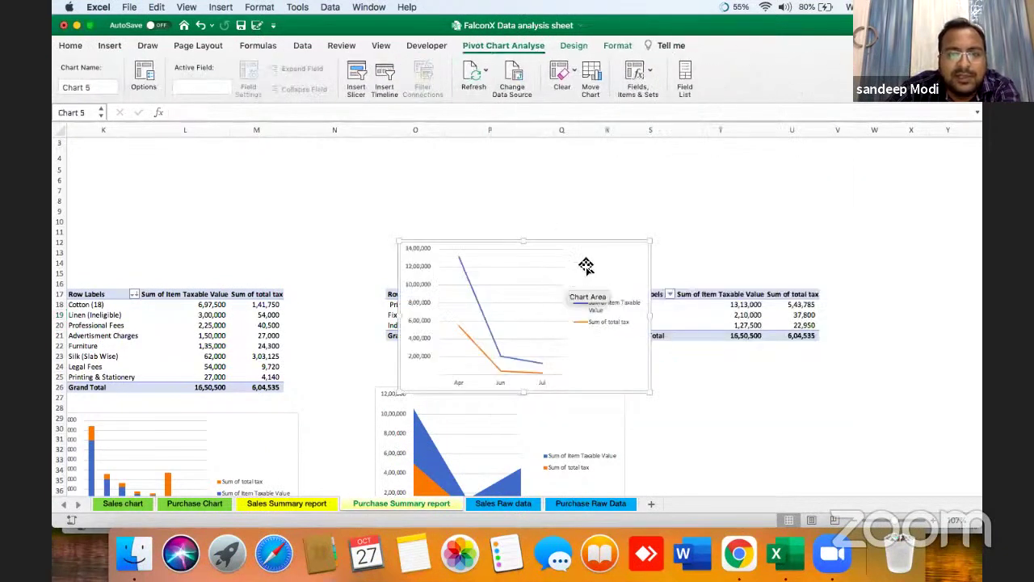
drag(586, 267, 861, 388)
Step: Change the area chart under the Primary, Fixed Assets and Indirect Expenses table to a 2-D pie chart
click(592, 413)
click(116, 44)
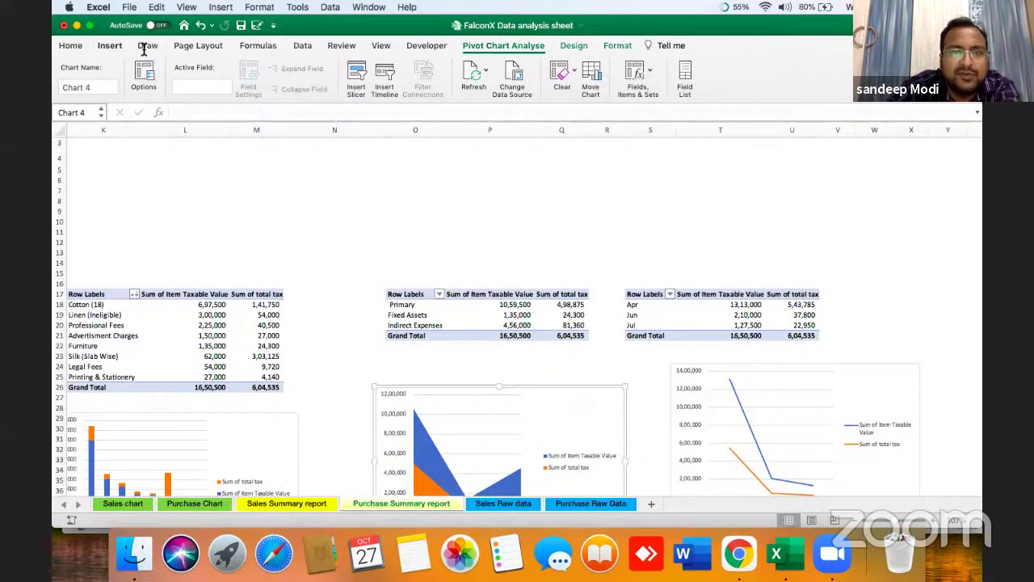
click(499, 89)
click(523, 146)
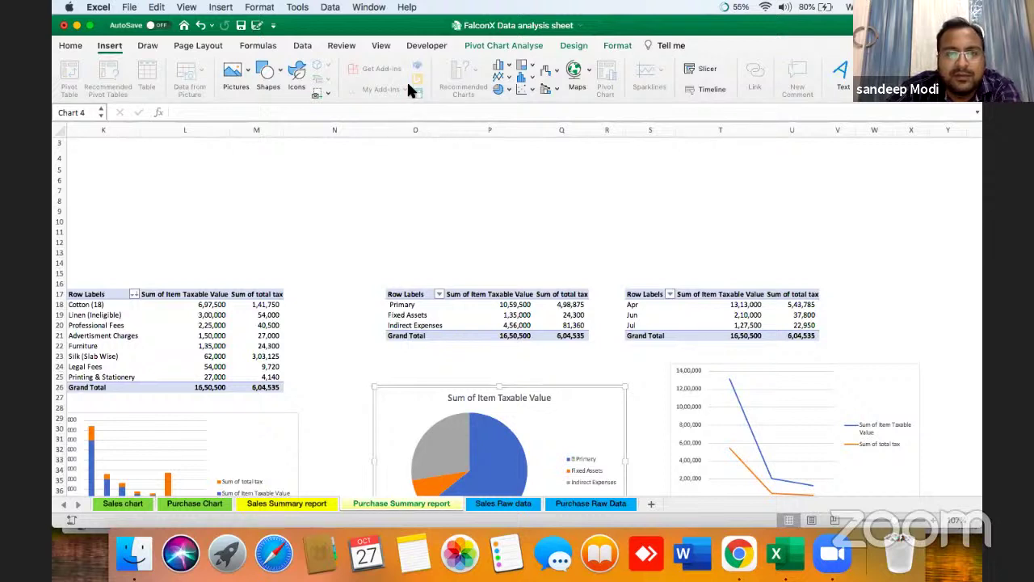
click(406, 157)
key(Return)
Step: Review the charts placed below the pivot tables on the Purchase Summary report sheet, back to the first column
click(440, 253)
key(Left)
key(Left)
key(Left)
key(Left)
key(Left)
key(Left)
key(Left)
key(Left)
key(Left)
key(Left)
key(Left)
key(Left)
key(Left)
key(Left)
key(Down)
key(Down)
key(Down)
key(Down)
key(Down)
key(Down)
key(Down)
key(Down)
key(Down)
key(Down)
key(Down)
key(Down)
key(Down)
key(Down)
key(Down)
key(Down)
key(Down)
key(Down)
key(Down)
key(Down)
key(Down)
key(Down)
key(Down)
key(Down)
key(Down)
key(Down)
key(Down)
key(Down)
key(Down)
key(Down)
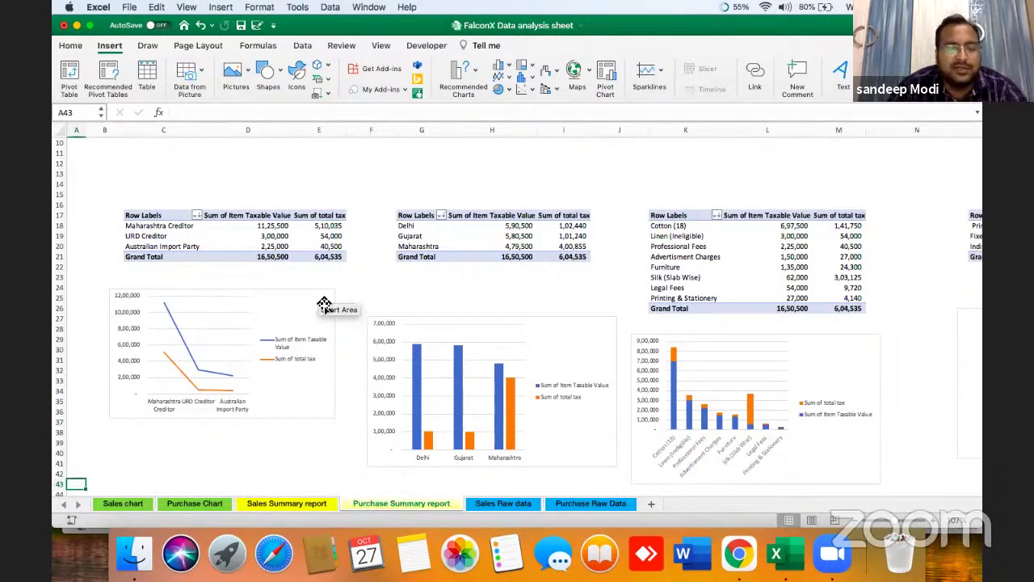
Step: Remove the background fill from all cells of the Purchase Chart sheet
click(195, 503)
click(137, 505)
click(195, 504)
click(360, 298)
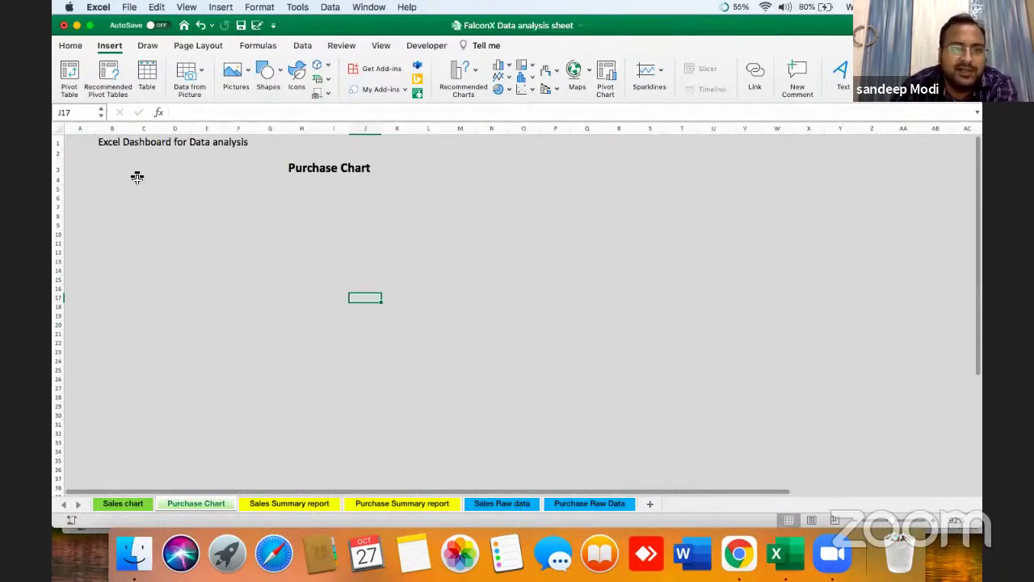
click(60, 129)
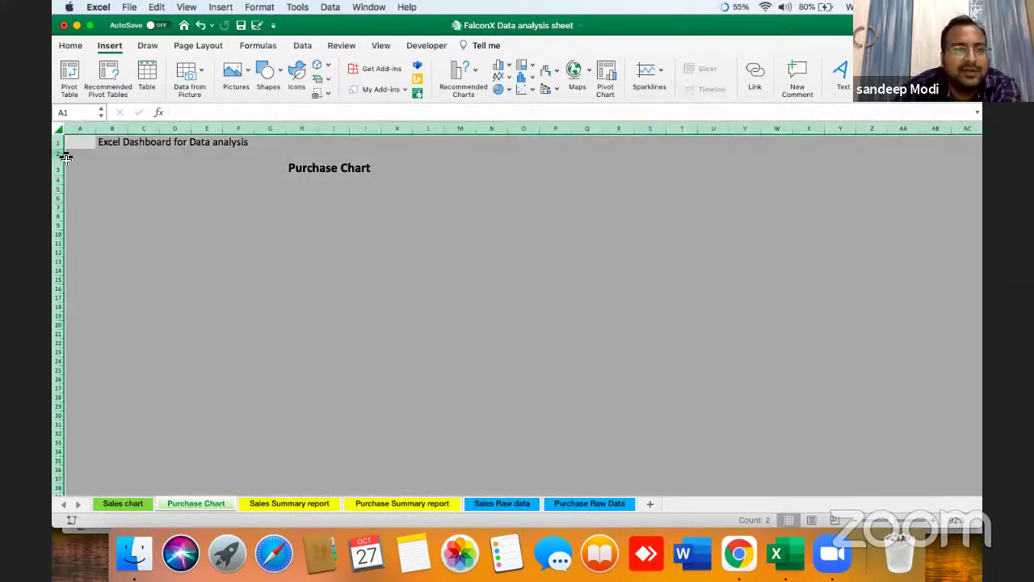
click(380, 46)
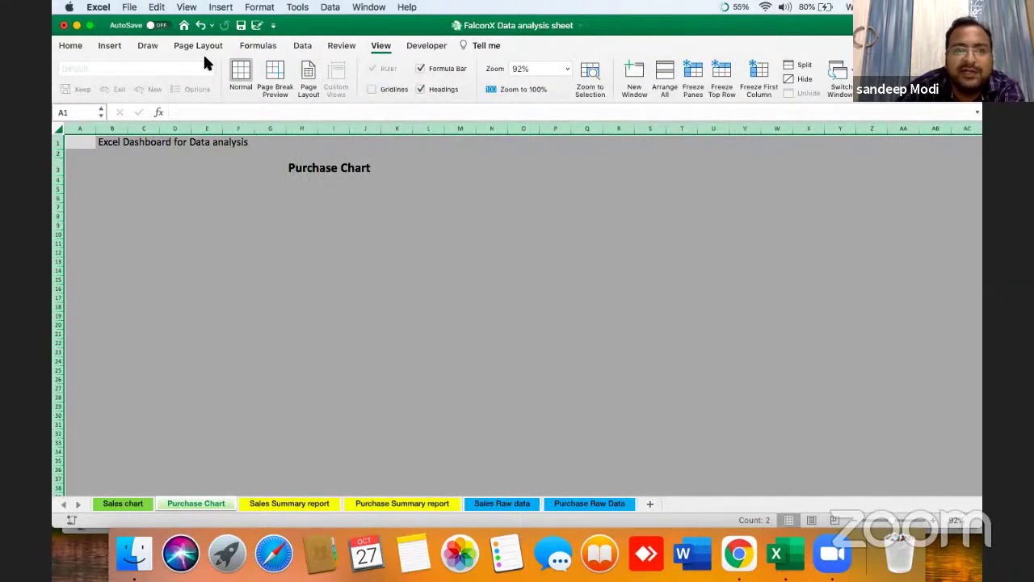
click(76, 42)
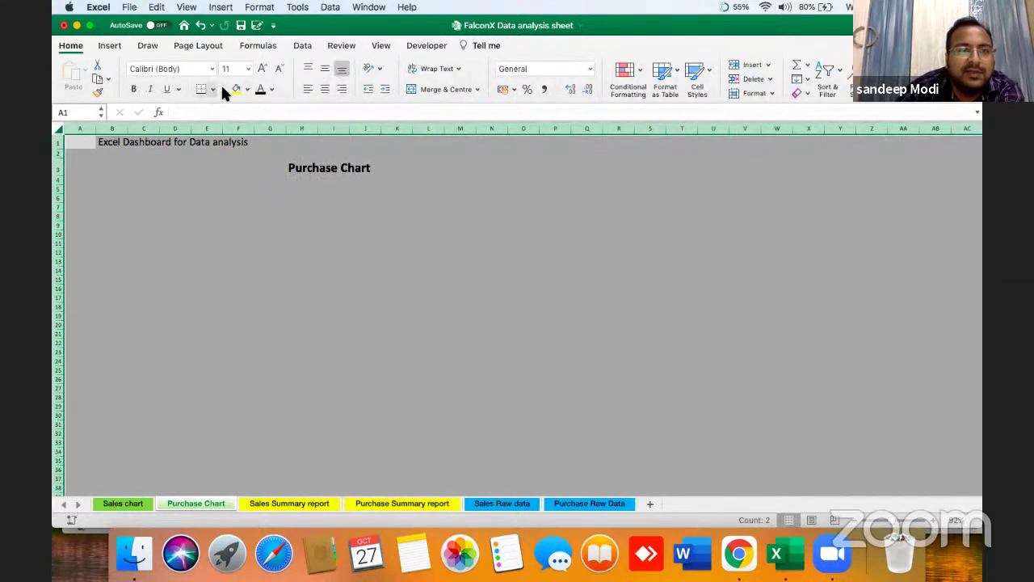
click(249, 91)
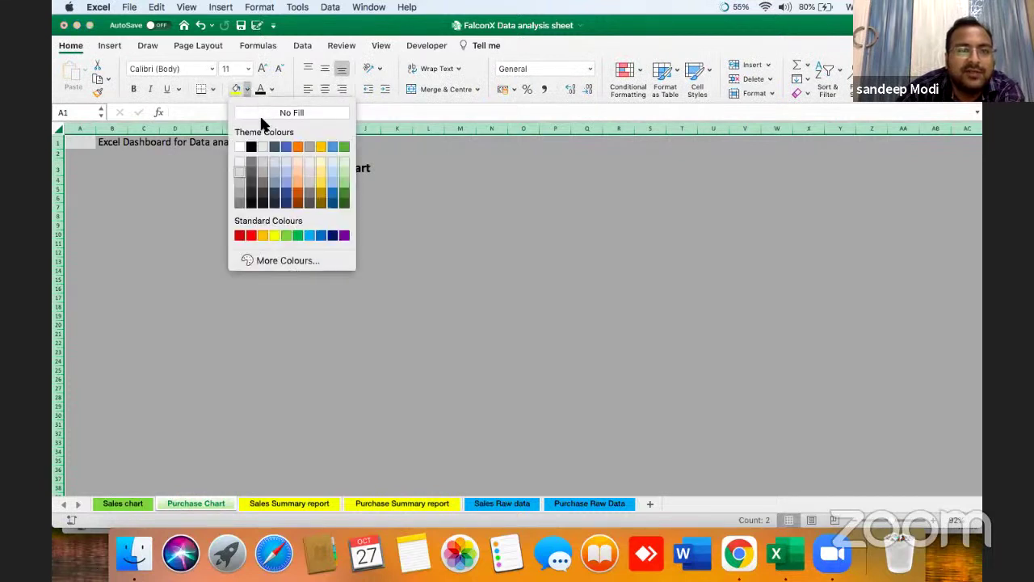
click(267, 111)
click(270, 167)
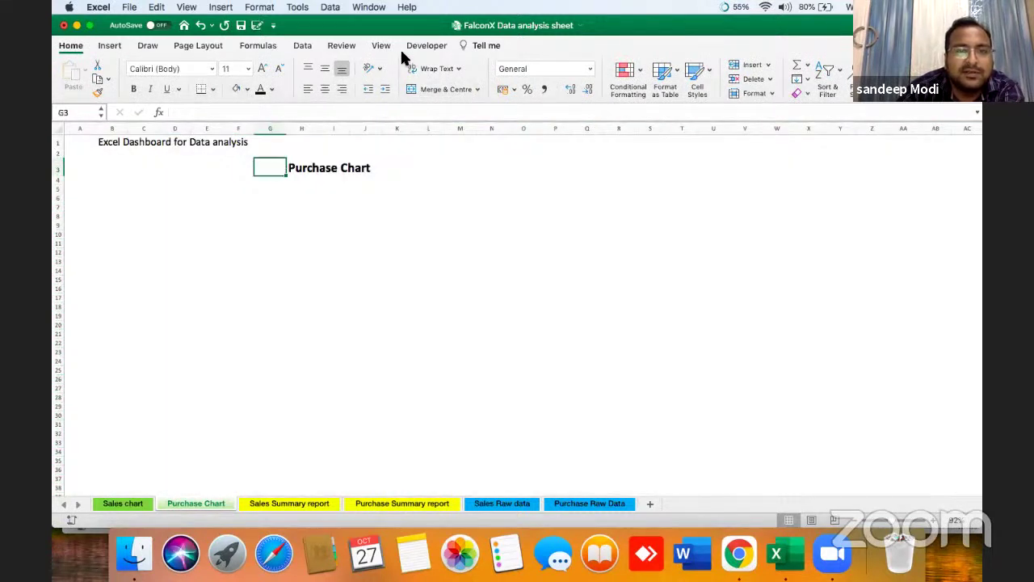
Step: Show the gridlines on the Purchase Chart sheet and hide them again
click(381, 46)
click(372, 89)
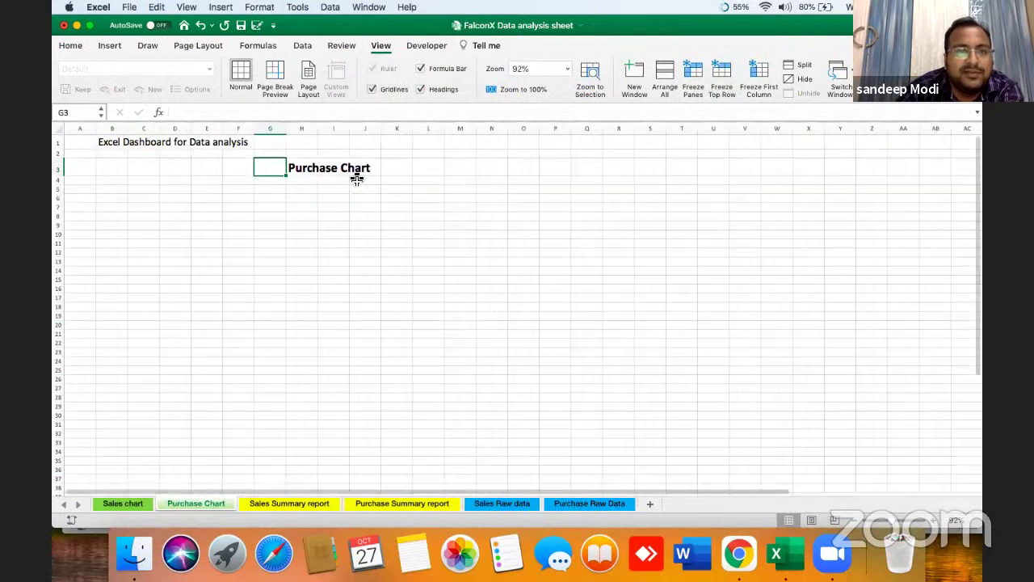
click(373, 88)
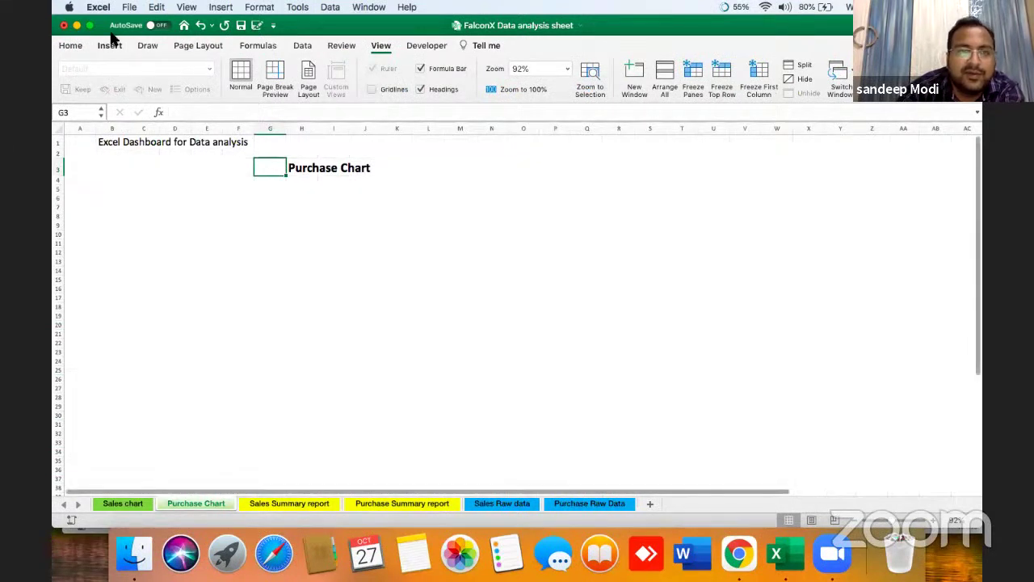
Step: Fill all cells of the Purchase Chart sheet with light grey
click(60, 123)
click(71, 45)
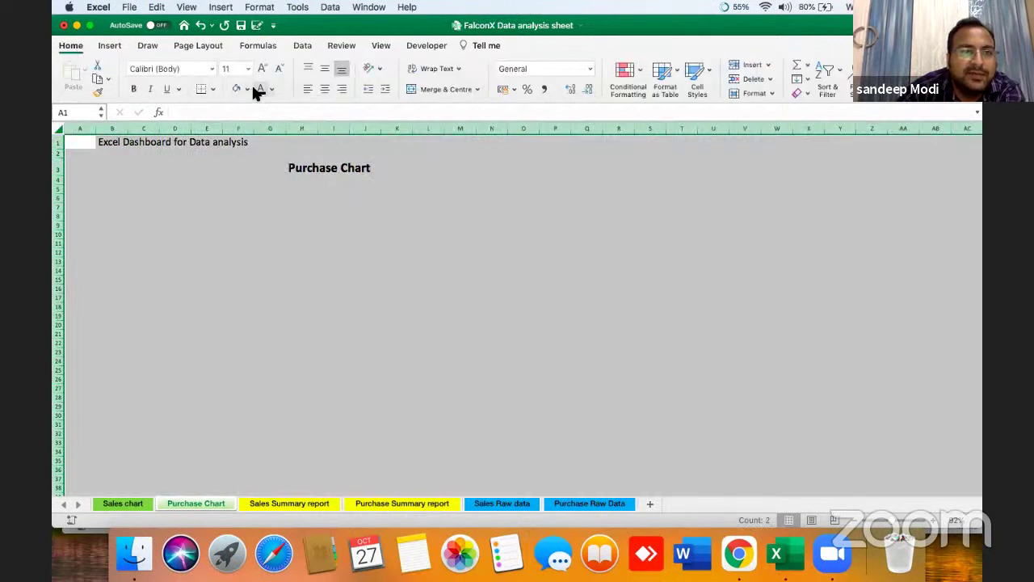
click(247, 89)
click(239, 178)
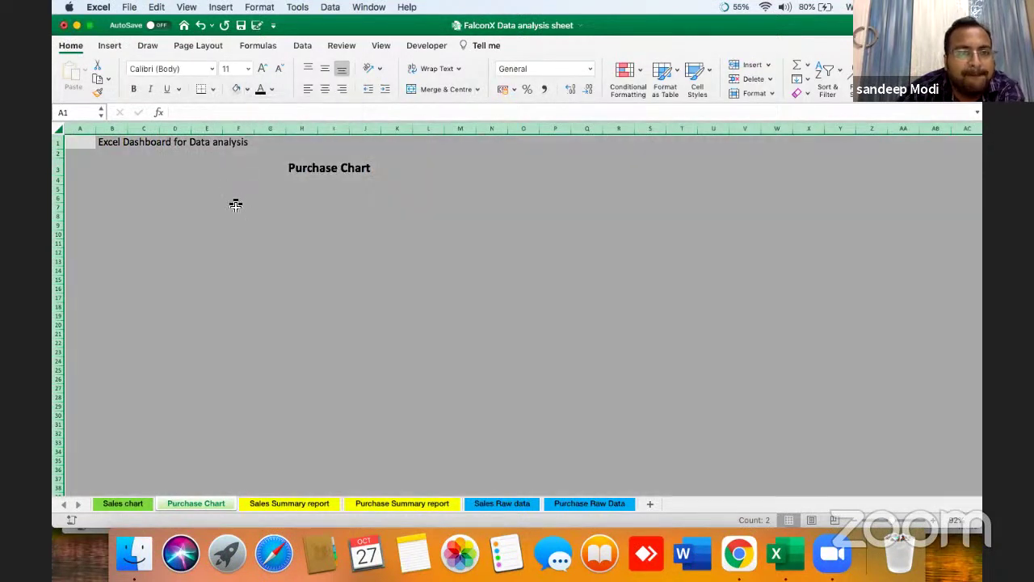
click(237, 205)
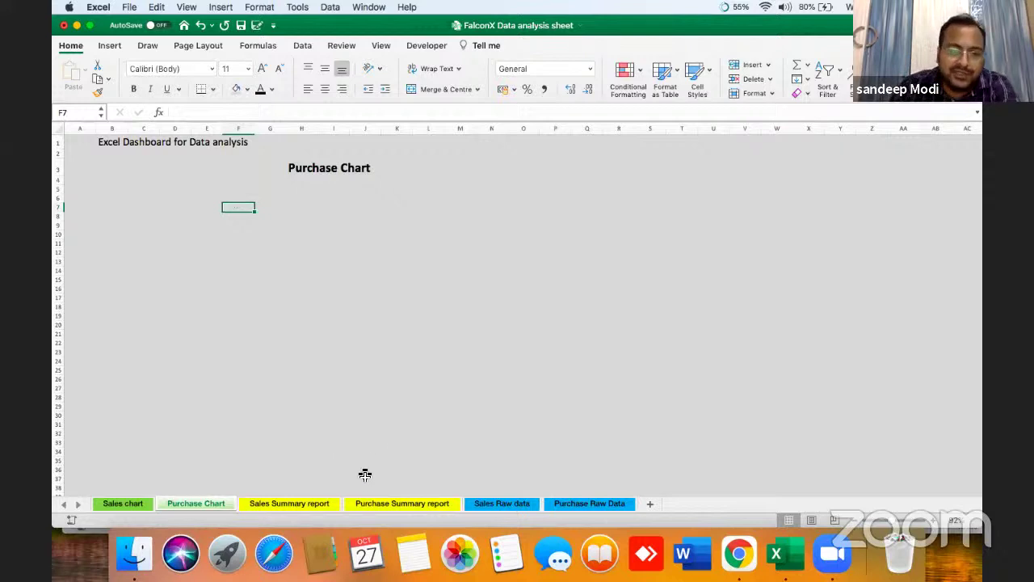
Step: Select all five charts on the Purchase Summary report sheet together and cut them
click(366, 503)
click(308, 318)
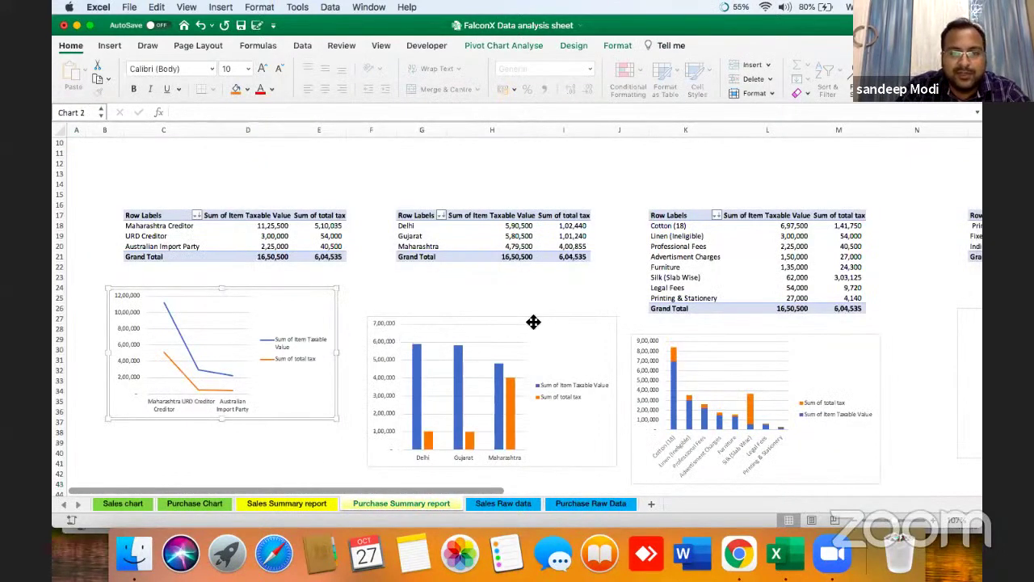
right_click(533, 321)
click(320, 310)
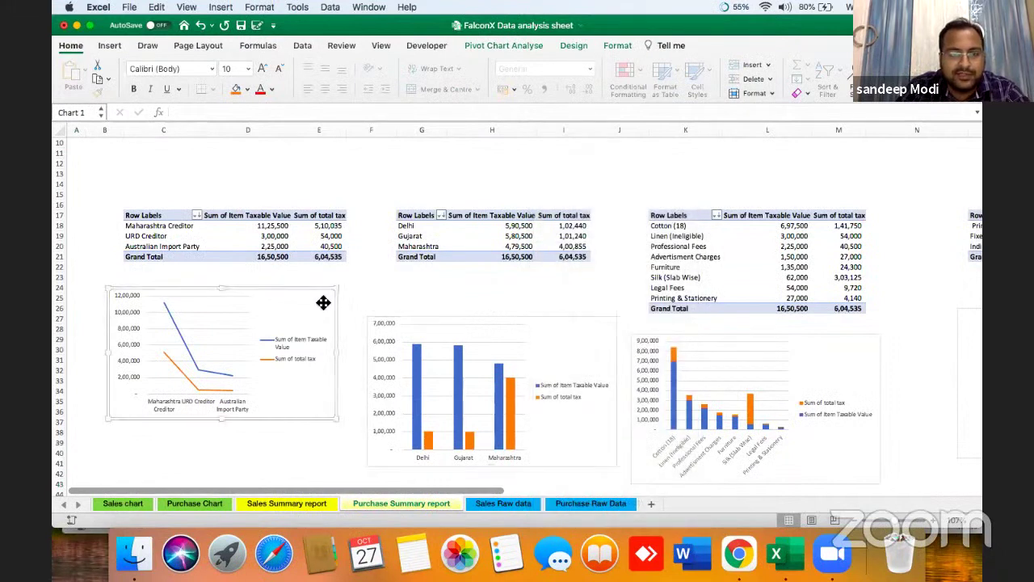
shift+click(600, 326)
shift+click(824, 357)
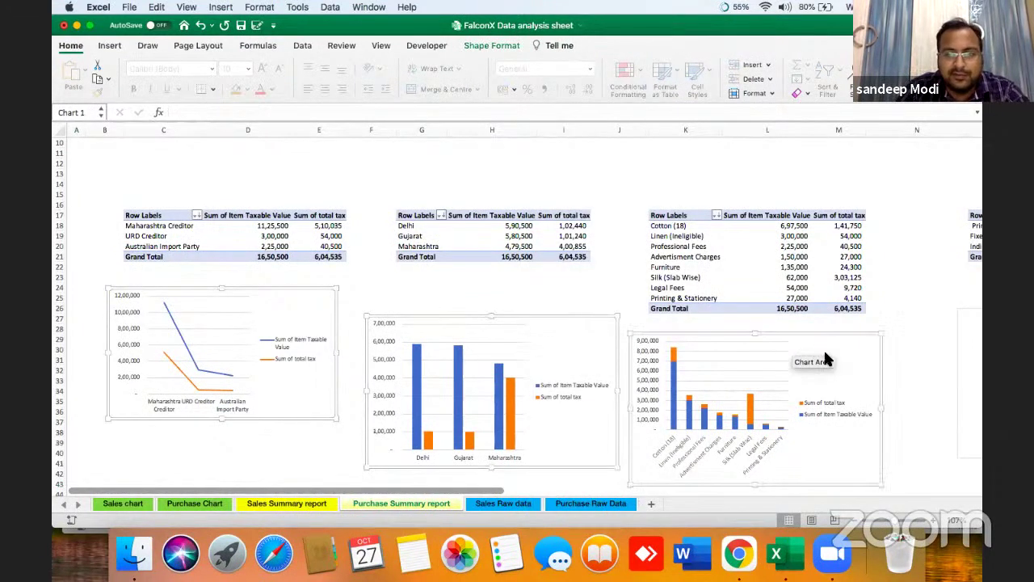
scroll(875, 355, down, 5)
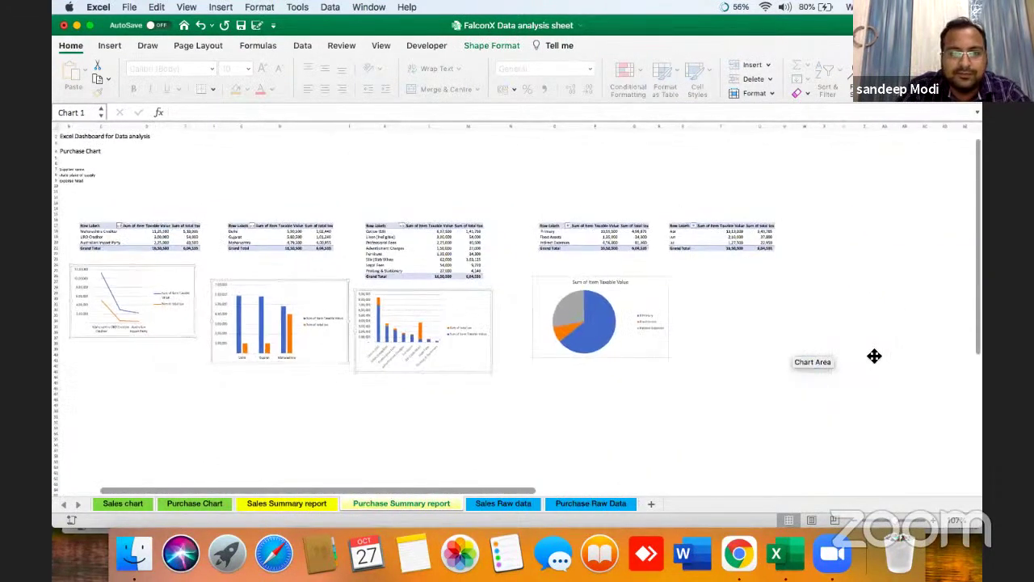
shift+click(683, 295)
shift+click(827, 278)
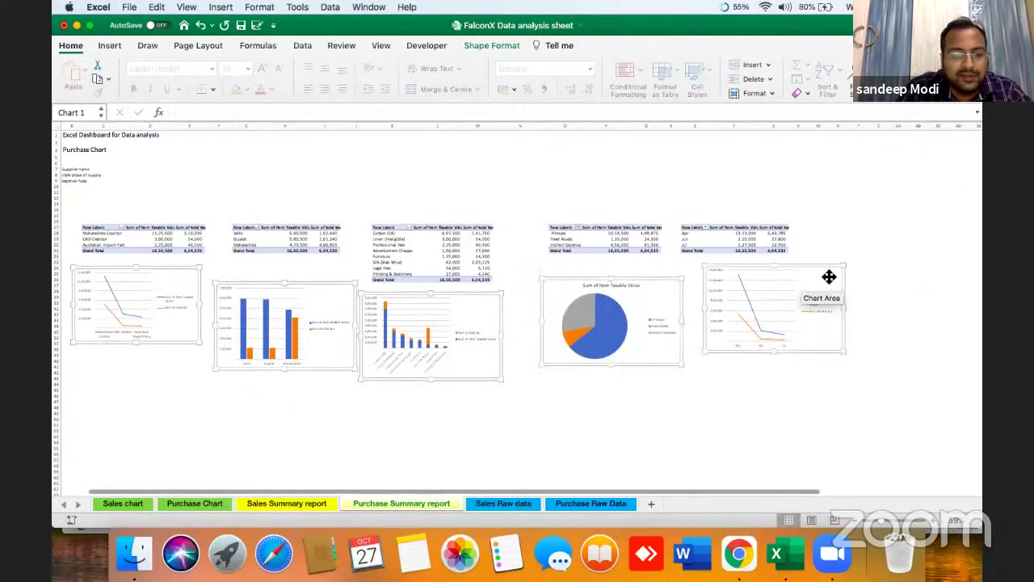
key(Delete)
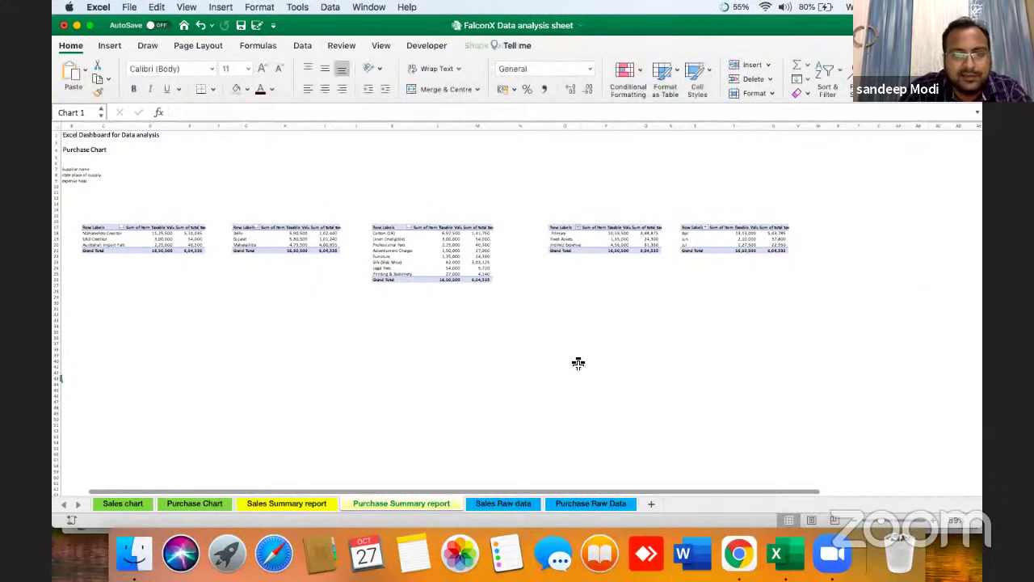
Step: Paste the five cut charts into the Purchase Chart sheet at cell C8
click(196, 502)
right_click(149, 221)
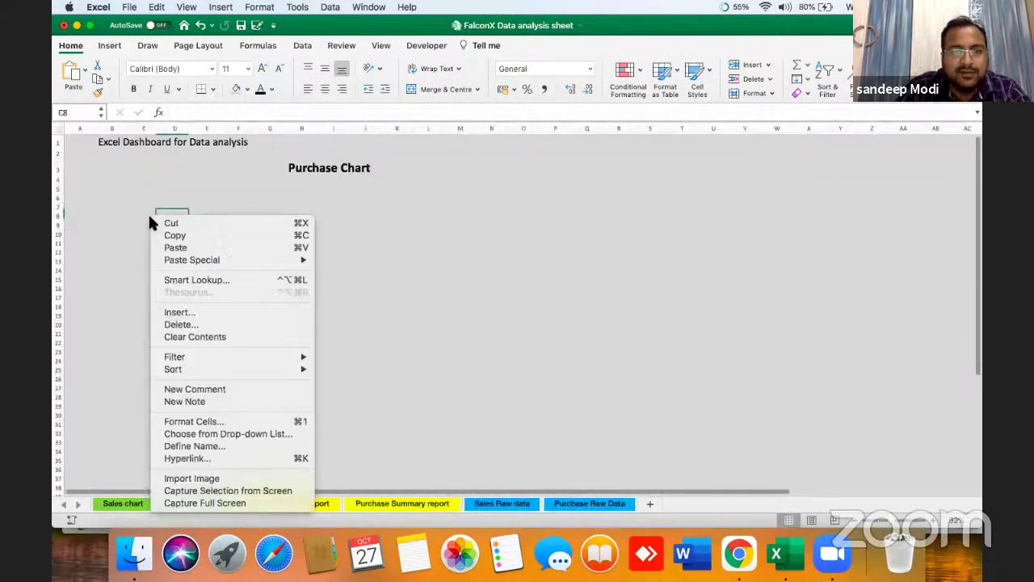
click(205, 248)
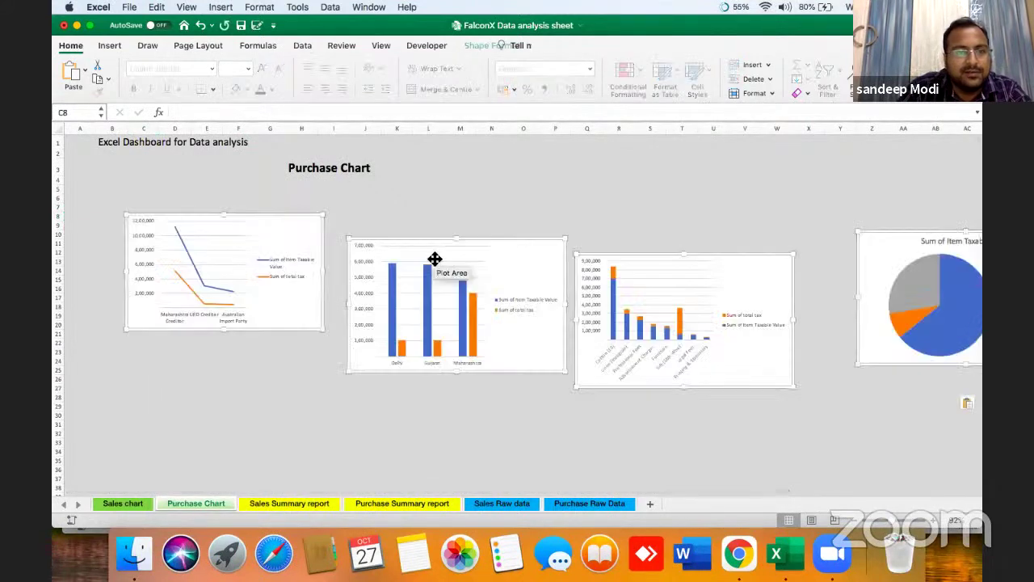
Step: Arrange the charts in two rows of two below the Purchase Chart title, with the monthly line chart beside them
scroll(697, 241, down, 4)
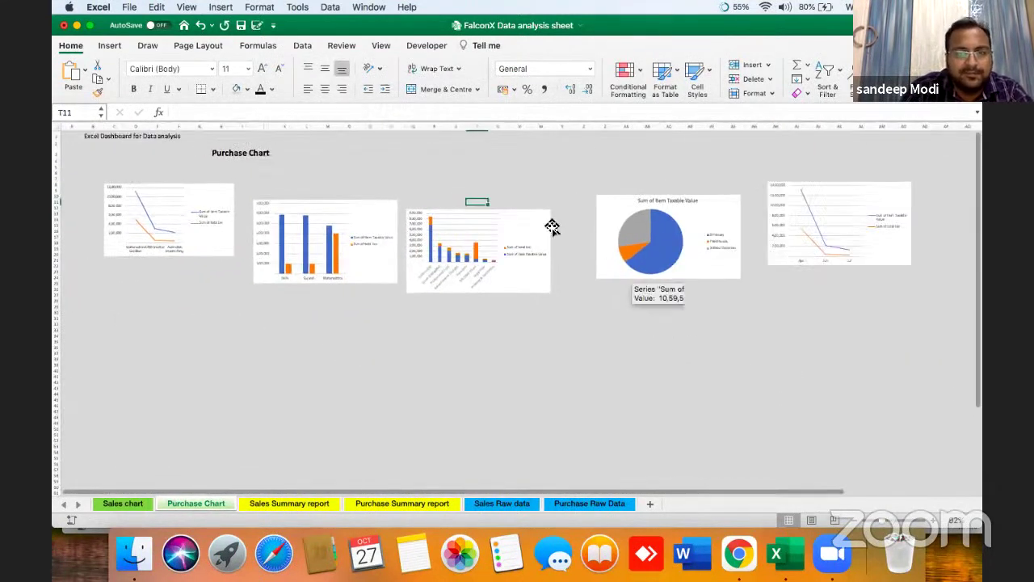
drag(378, 211, 364, 193)
drag(219, 238, 222, 346)
drag(549, 233, 222, 203)
drag(716, 213, 362, 288)
drag(881, 202, 569, 237)
Step: Insert two sets of blank rows starting at row 3, above the Purchase Chart title
click(410, 155)
click(580, 148)
drag(565, 153, 576, 174)
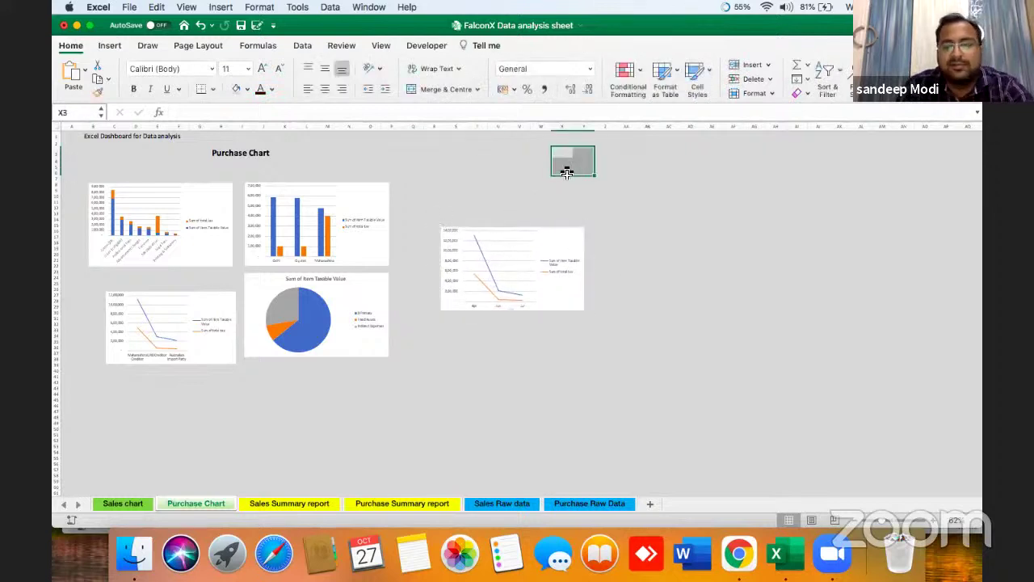
key(shift+space)
key(ctrl+shift+equal)
key(ctrl+shift+equal)
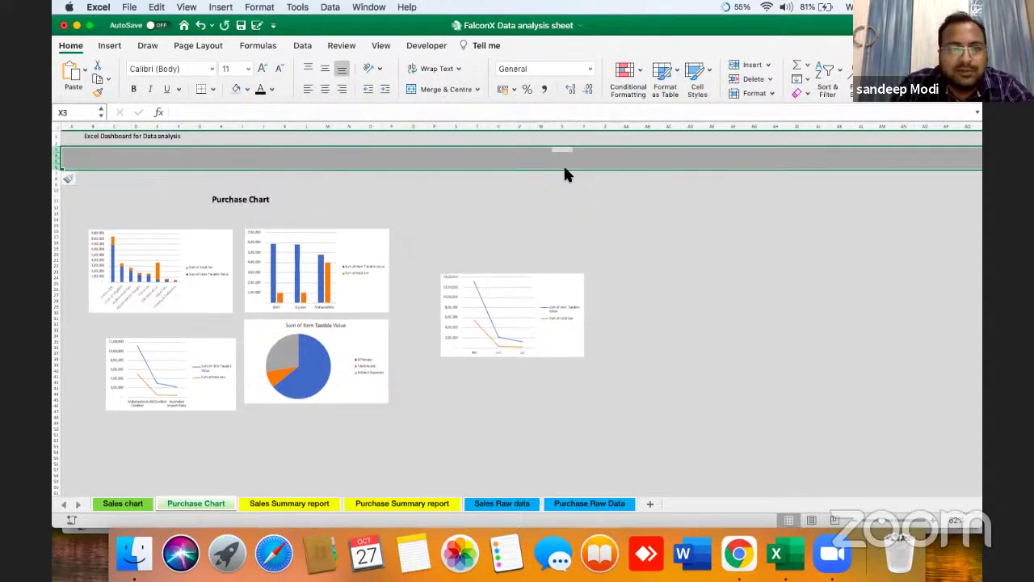
Step: Insert further blank rows from row 5, moving the Purchase Chart title and the charts lower on the sheet
click(563, 164)
key(Left)
key(Left)
key(Left)
key(Left)
key(Left)
key(Left)
key(Left)
key(Left)
key(Left)
key(Left)
key(Left)
key(Left)
key(Down)
key(Down)
key(Left)
key(Left)
key(Left)
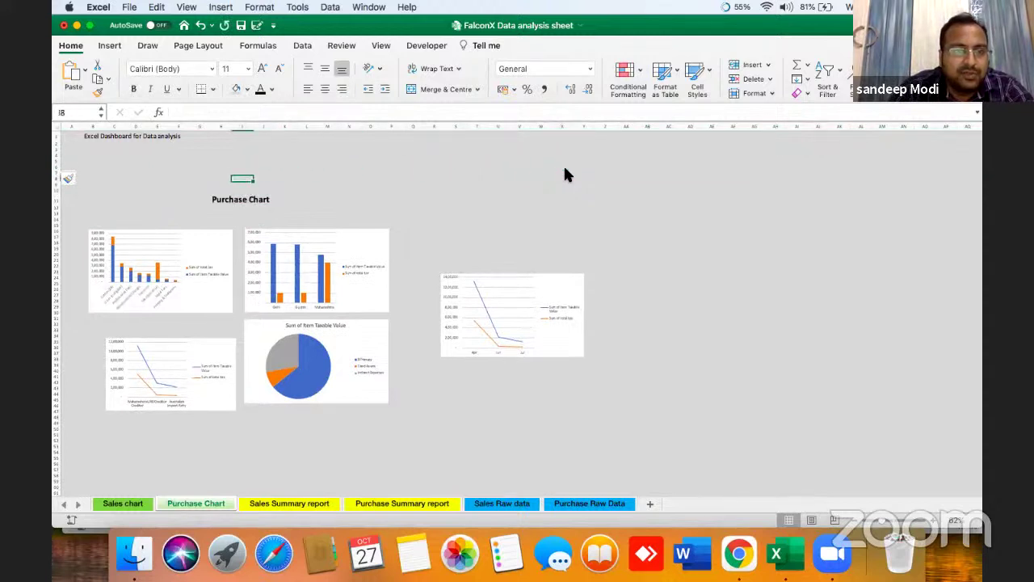
key(shift+Down)
key(shift+Down)
key(shift+space)
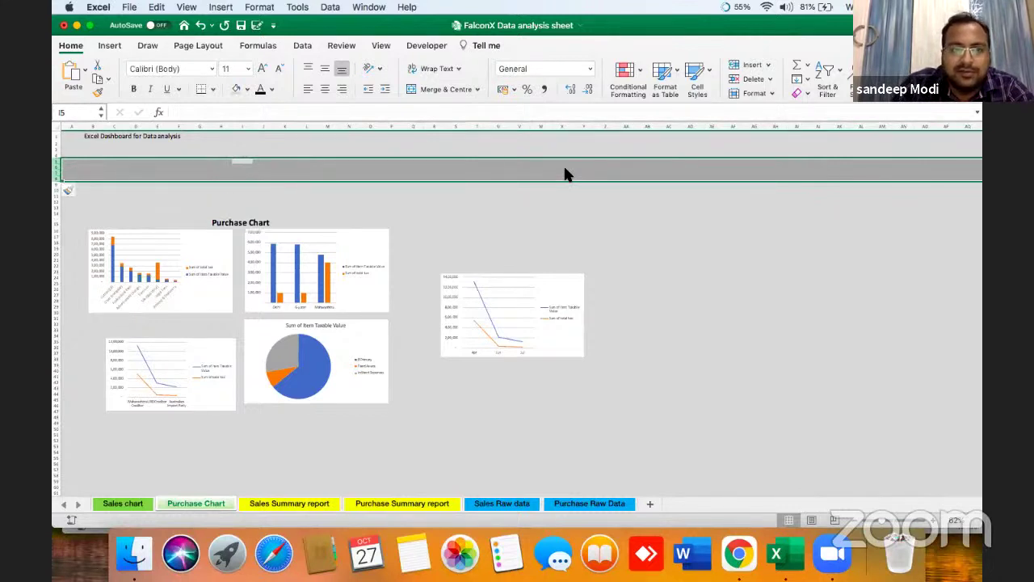
key(super+shift+equal)
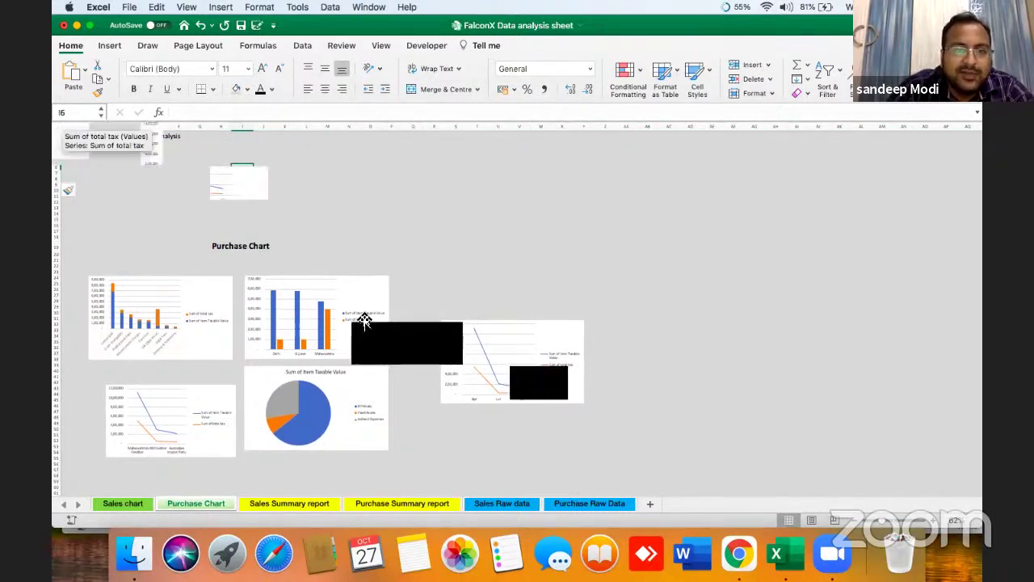
Step: Move the Purchase Chart title up to cell H5, just below the dashboard heading
click(227, 246)
key(super+c)
key(Up)
key(Up)
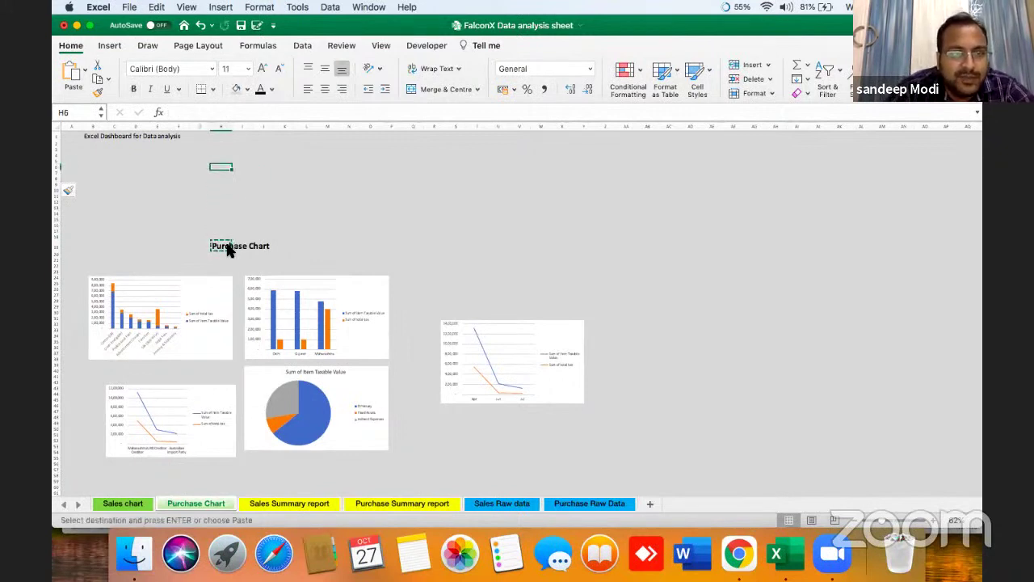
key(Return)
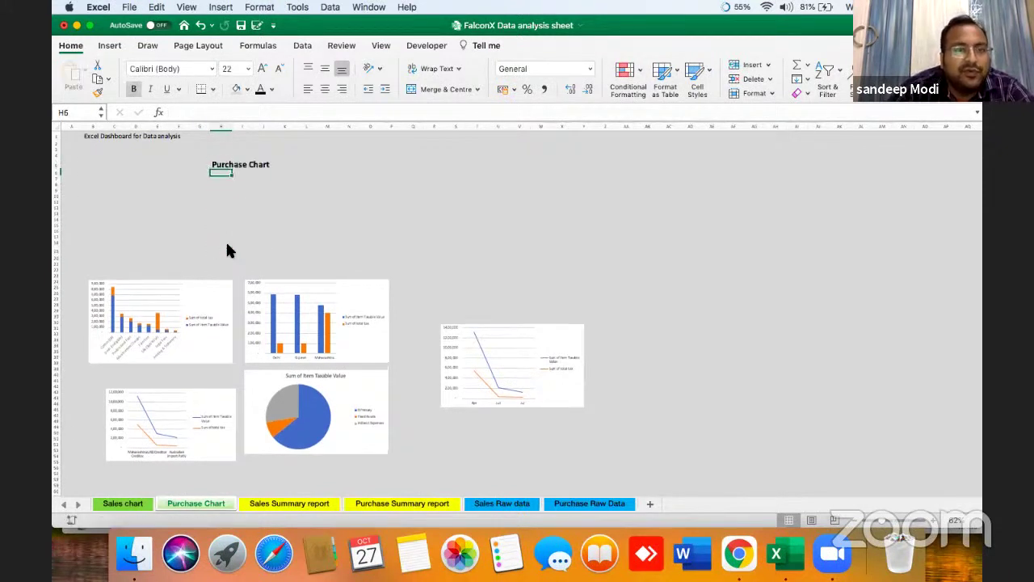
Step: Place the monthly line chart directly under the Purchase Chart title and insert two blank columns before column A
drag(555, 324, 211, 189)
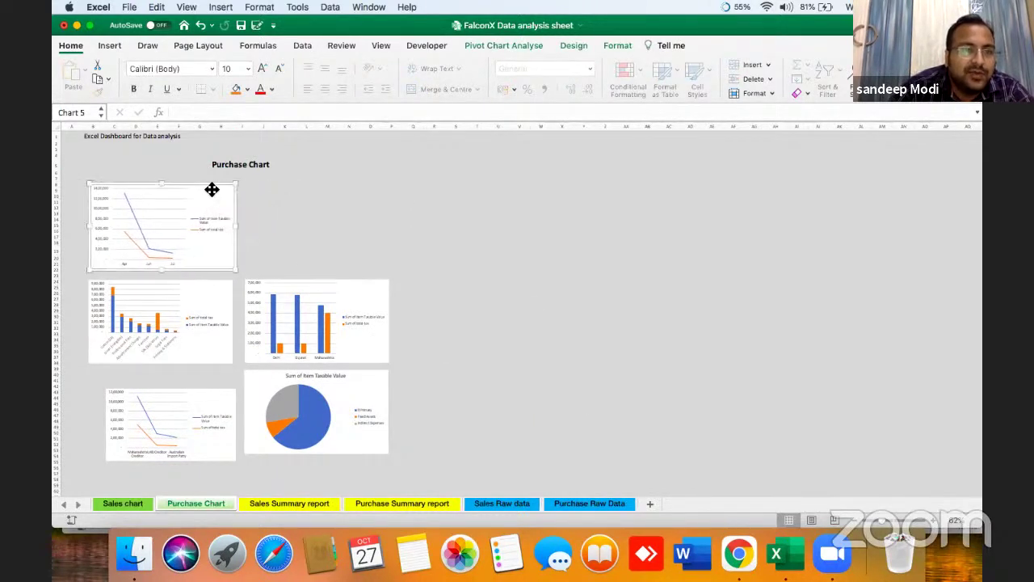
click(72, 126)
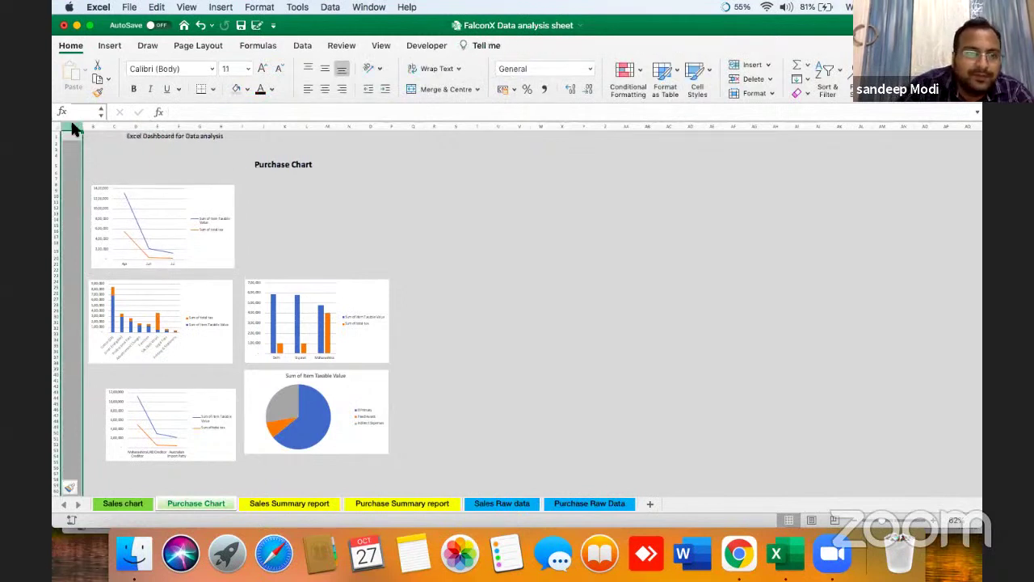
Step: Widen the monthly line chart to span both charts in the row beneath it
click(265, 208)
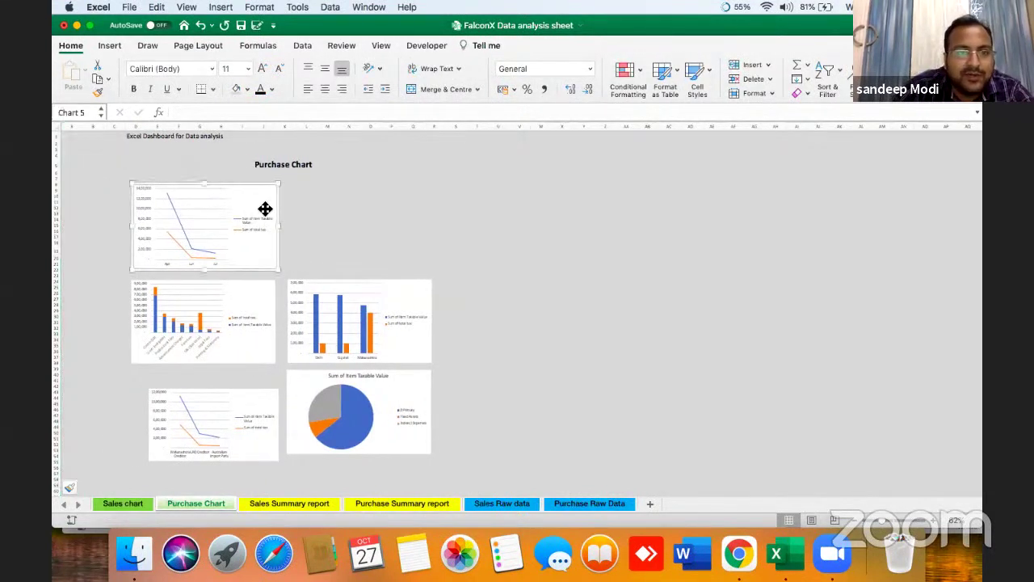
drag(278, 227, 434, 232)
click(329, 212)
Step: Align the small line chart under the stacked column chart and enlarge it to match the pie chart beside it
drag(257, 401, 242, 384)
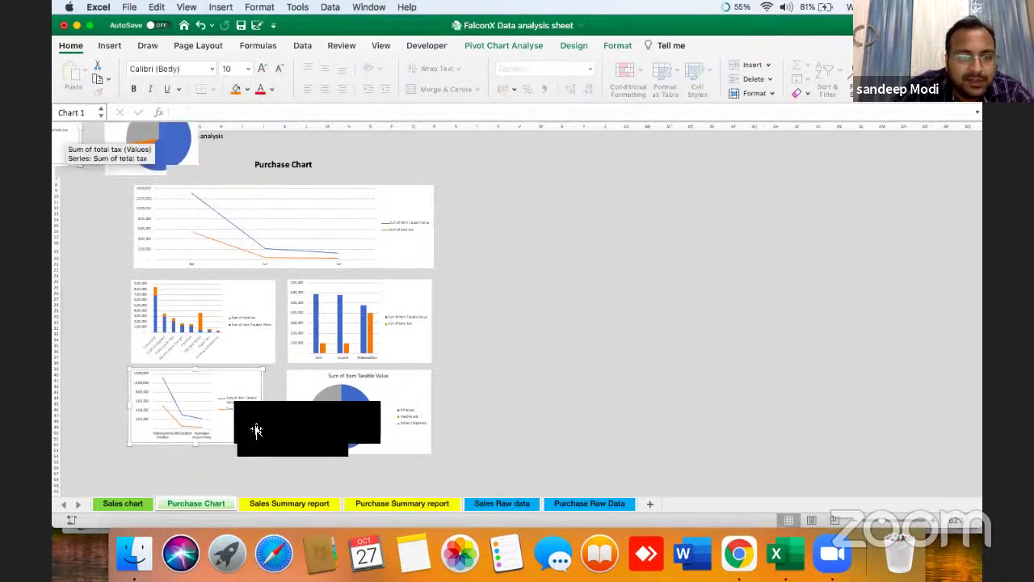
drag(262, 442, 277, 454)
key(Escape)
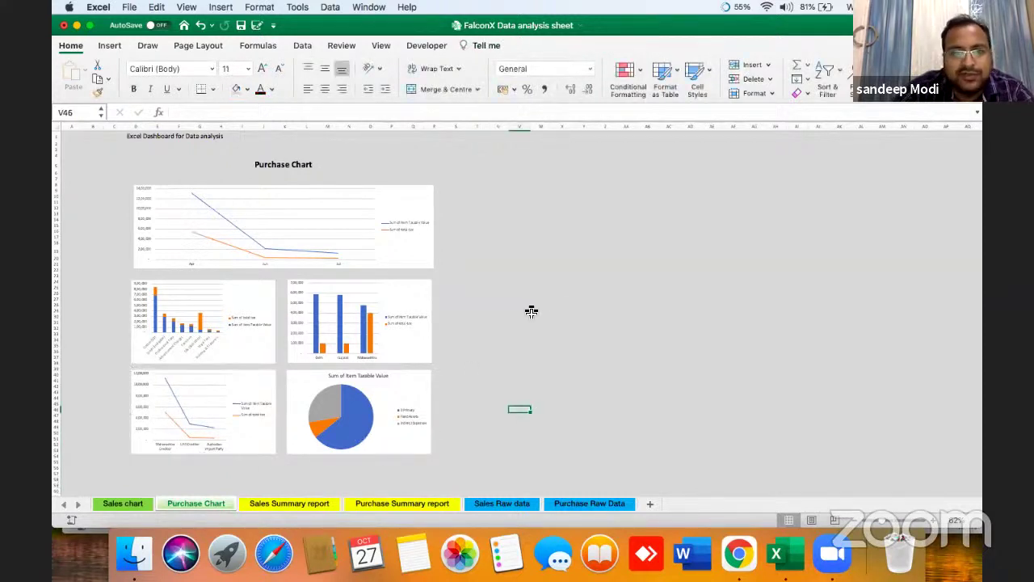
Step: Return to cell A1 and examine the arranged Purchase Chart dashboard up close
scroll(530, 312, up, 3)
key(Left)
key(Left)
key(Left)
key(Left)
key(Left)
key(Left)
key(Left)
key(Left)
key(Left)
key(Left)
key(Left)
key(Left)
key(Left)
key(Left)
key(Left)
key(Left)
key(Left)
key(Left)
key(Up)
key(Left)
key(Up)
key(Up)
key(Up)
key(Up)
key(Up)
key(Up)
key(Up)
key(Up)
key(Up)
key(Up)
key(Up)
key(Up)
key(Up)
key(Up)
key(Up)
key(Up)
key(Up)
key(Up)
key(Up)
key(Up)
key(Up)
key(Up)
key(Up)
key(Up)
key(Up)
key(Up)
key(Up)
key(Up)
key(Up)
key(Up)
key(Up)
key(Up)
key(Up)
key(Up)
key(Up)
key(Up)
key(Up)
key(Up)
key(Up)
key(Up)
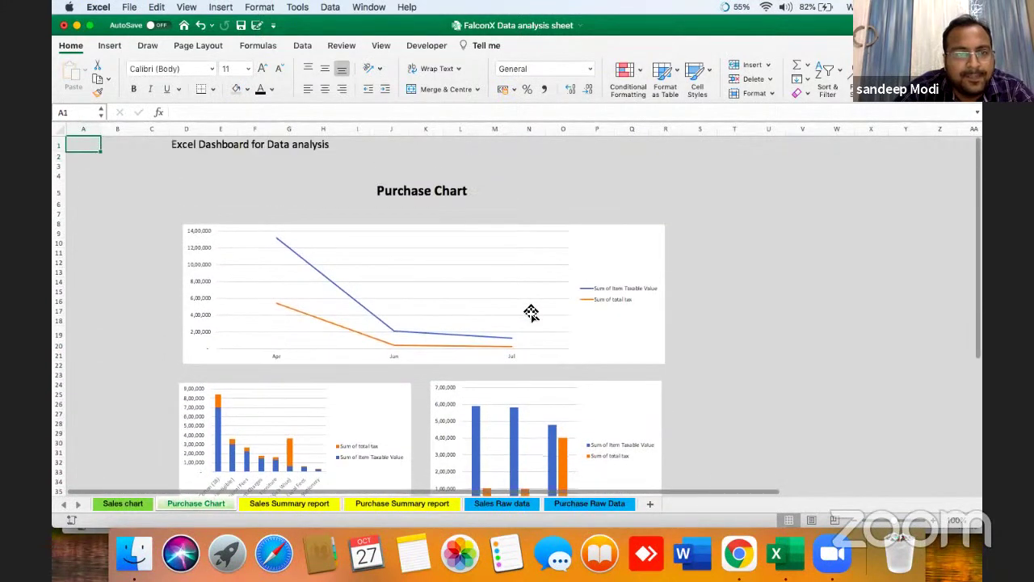
Step: Add a chart title above the plot of the monthly line chart
click(534, 284)
click(533, 284)
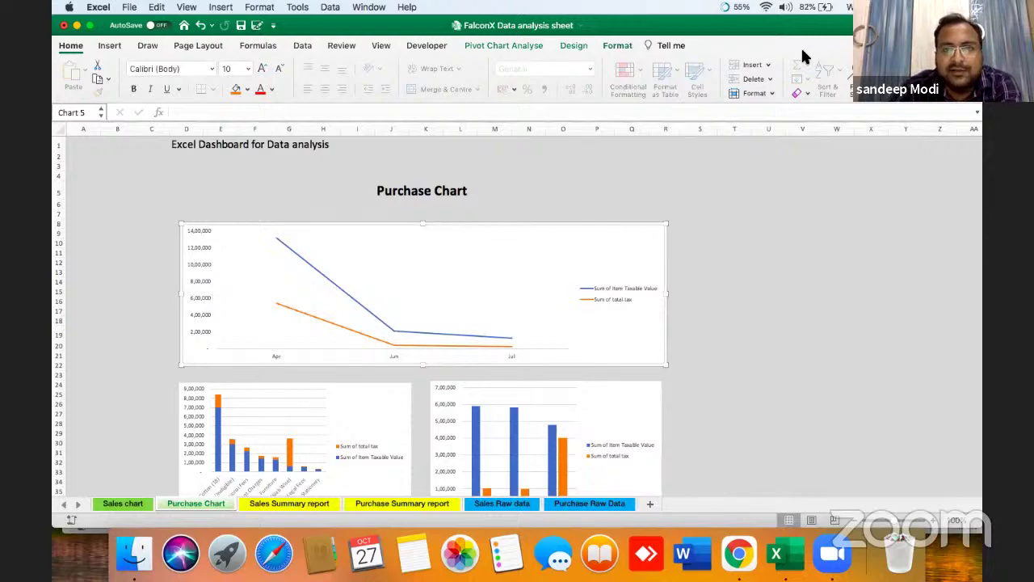
drag(832, 33, 847, 65)
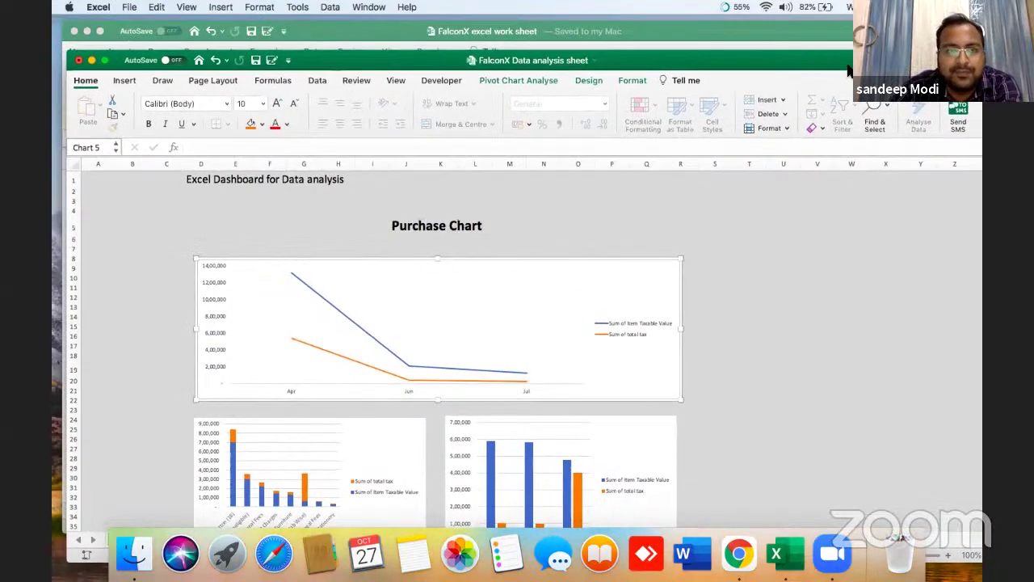
click(594, 80)
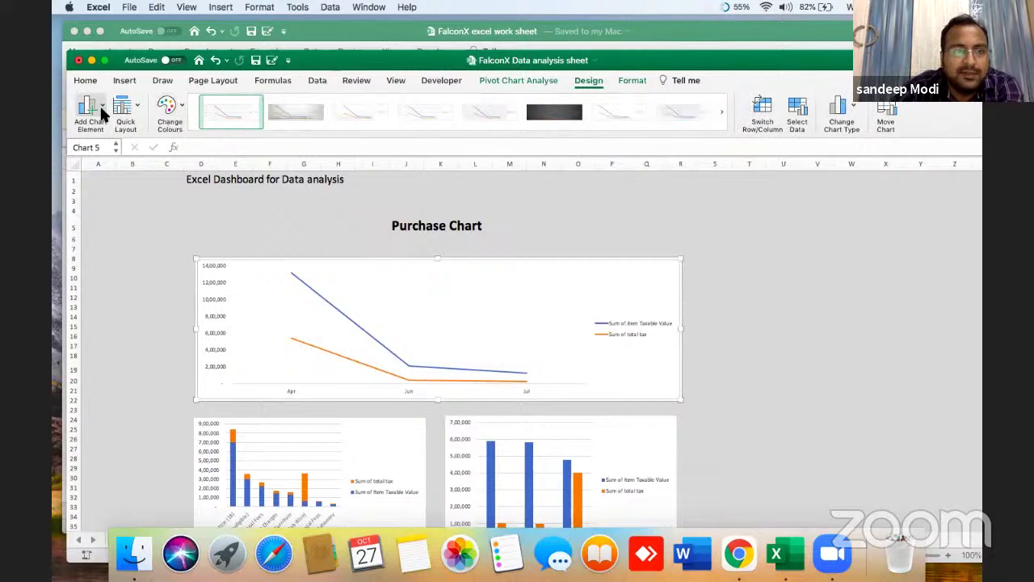
click(90, 107)
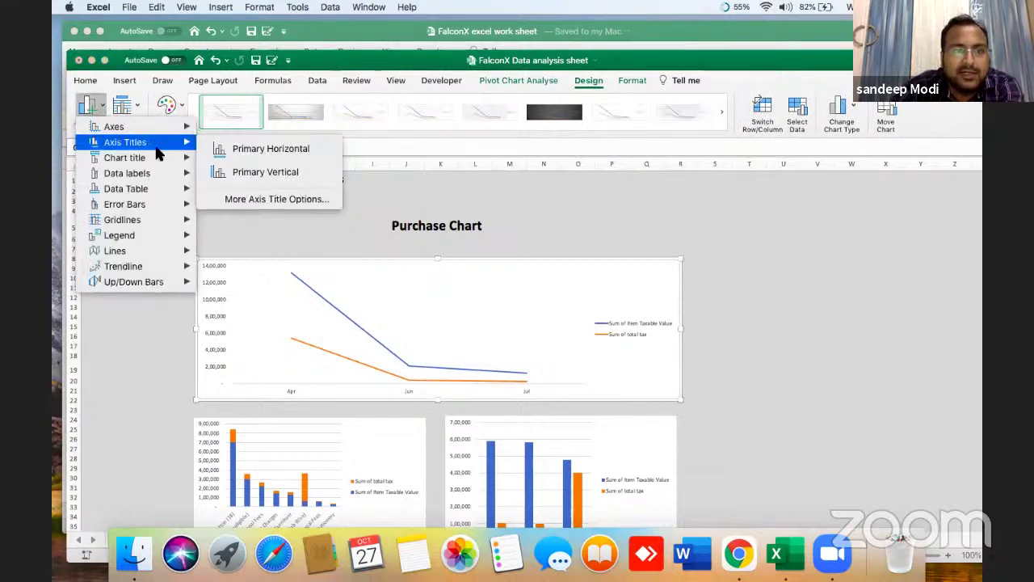
mouse_move(162, 158)
click(247, 187)
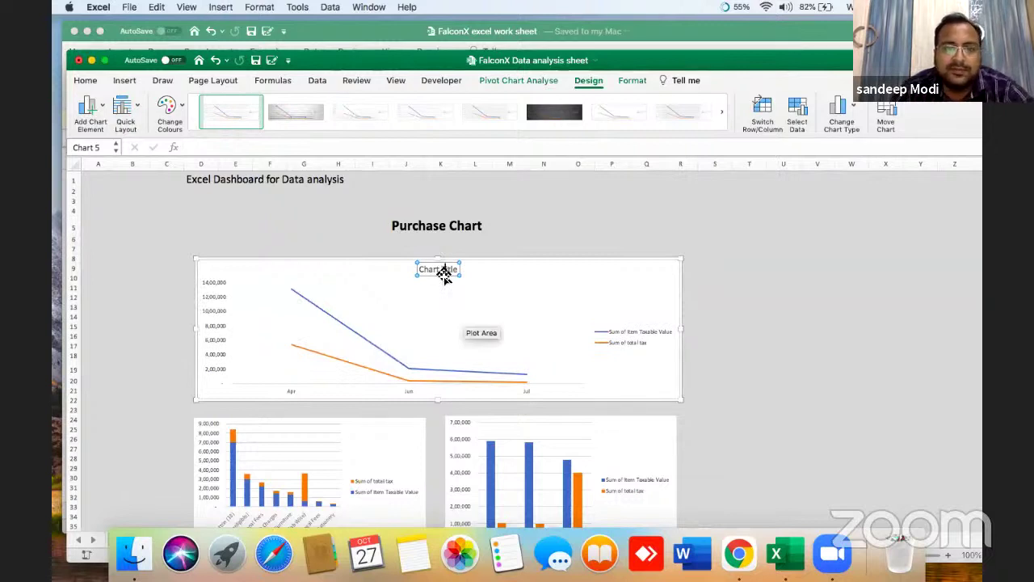
Step: Replace the placeholder title of the monthly line chart with "Month Wise"
key(BackSpace)
key(BackSpace)
key(BackSpace)
key(BackSpace)
key(BackSpace)
key(BackSpace)
key(BackSpace)
key(BackSpace)
key(BackSpace)
key(BackSpace)
key(BackSpace)
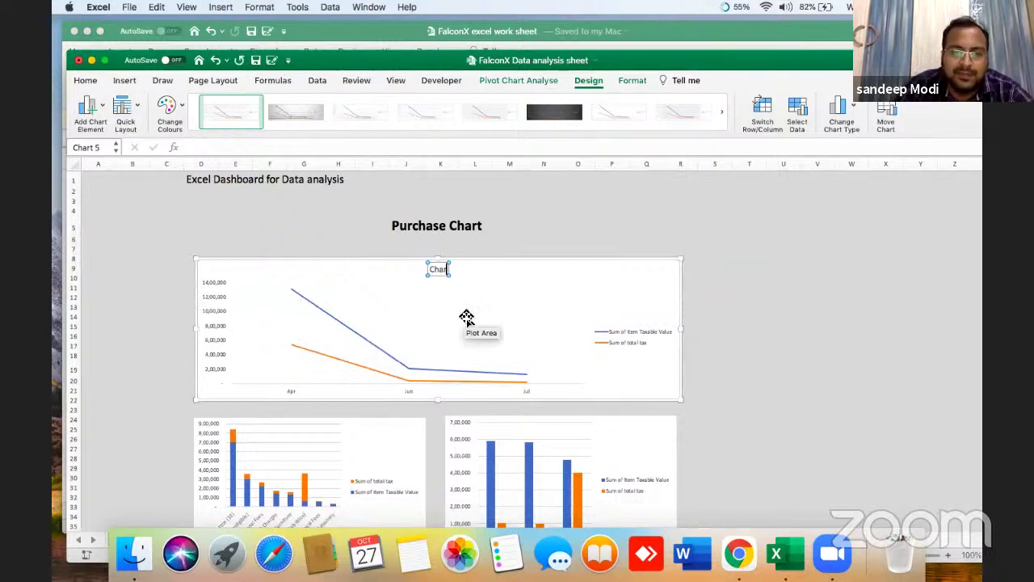
text(Month)
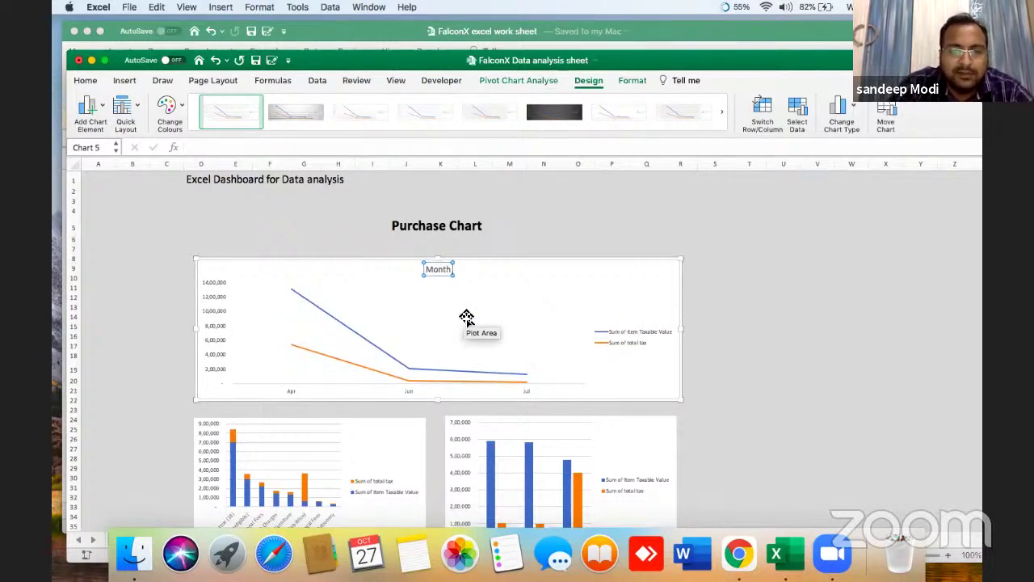
text( Wise)
click(513, 293)
Step: Add centred data labels to both lines of the Month Wise chart
click(94, 106)
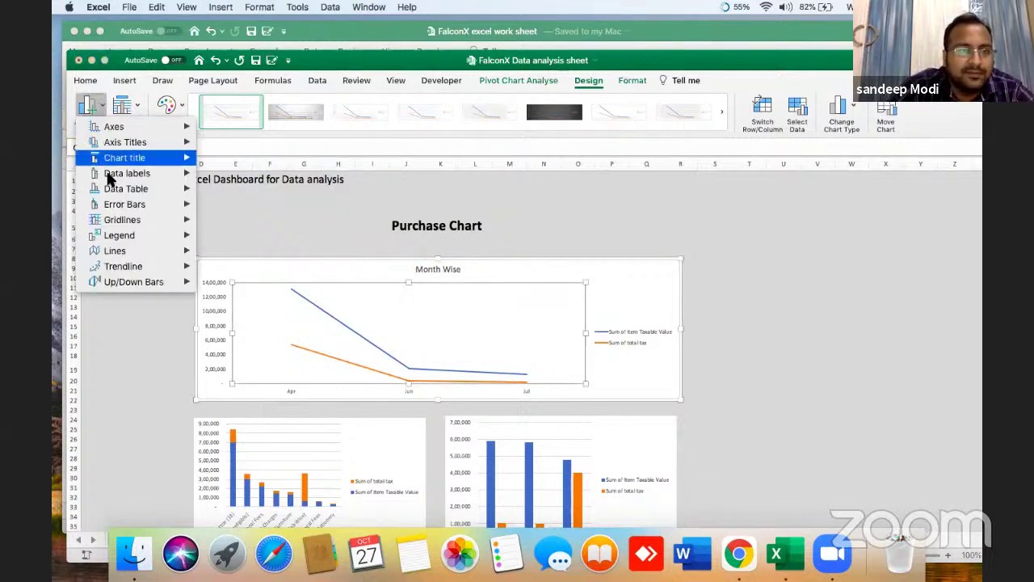
mouse_move(109, 180)
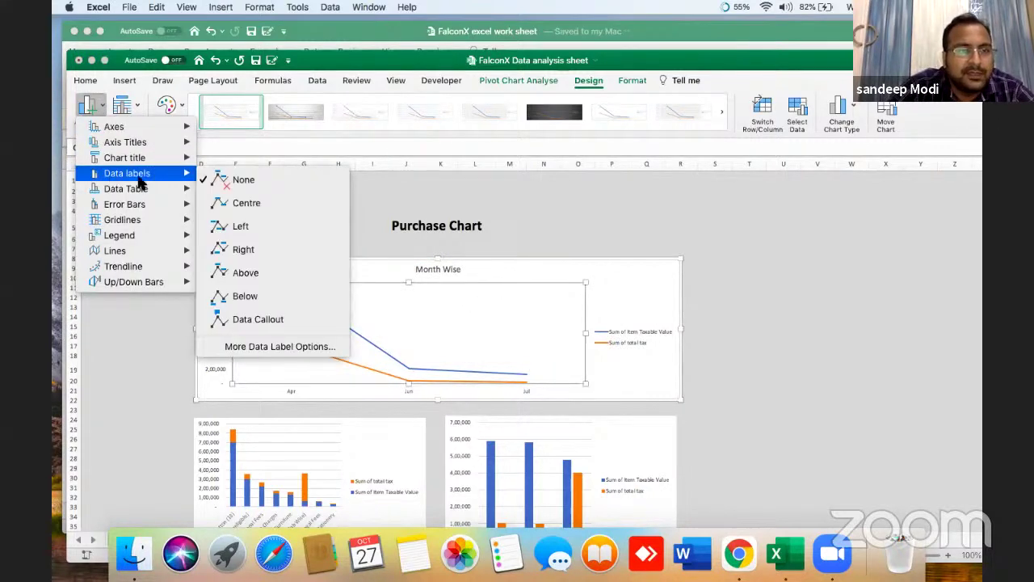
click(217, 201)
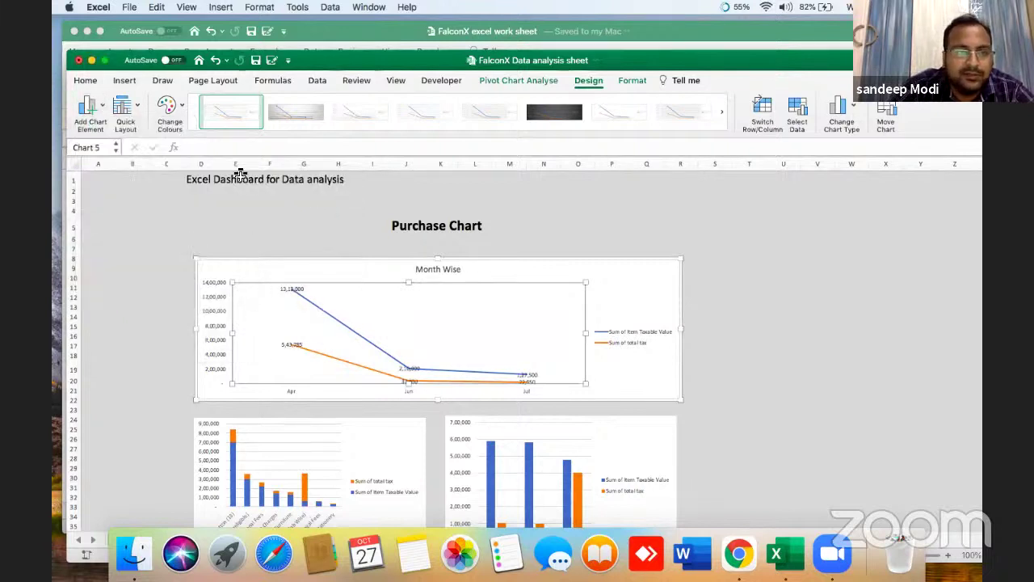
click(95, 111)
mouse_move(113, 198)
mouse_move(137, 173)
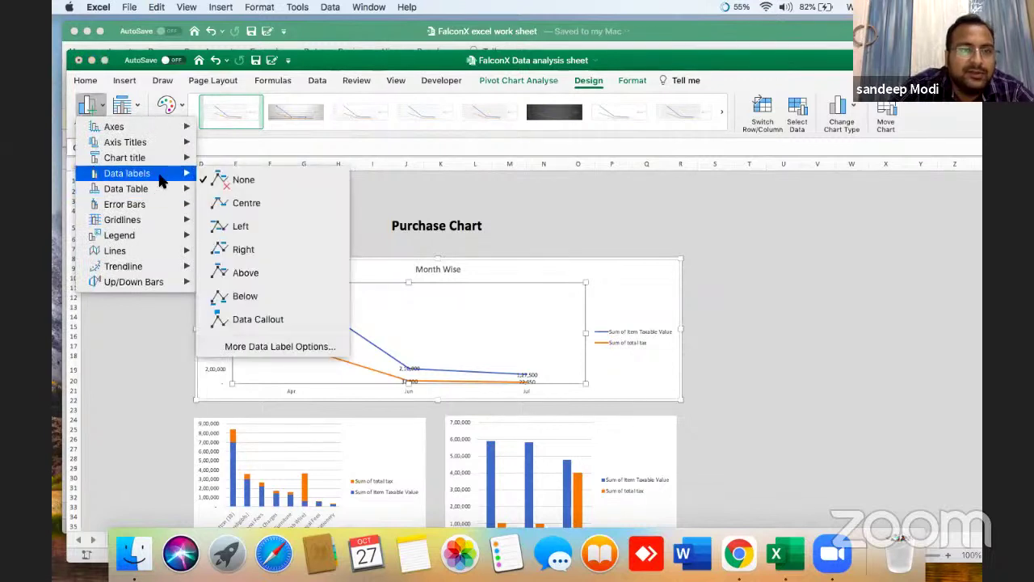
click(236, 276)
click(181, 108)
mouse_move(164, 157)
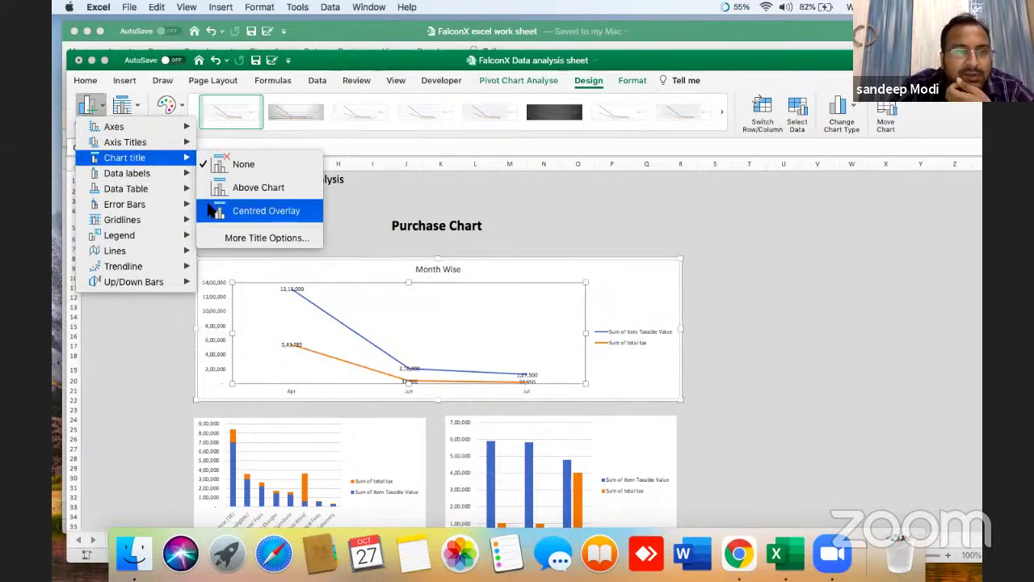
click(252, 251)
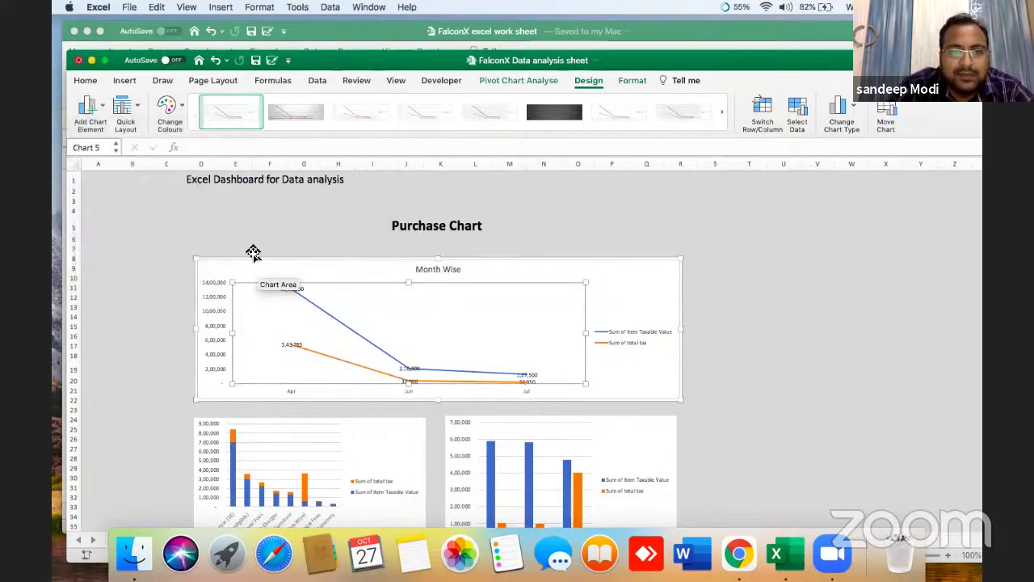
Step: Select the stacked column chart of purchase items and move the workbook window back up to reveal more of the sheet
click(385, 447)
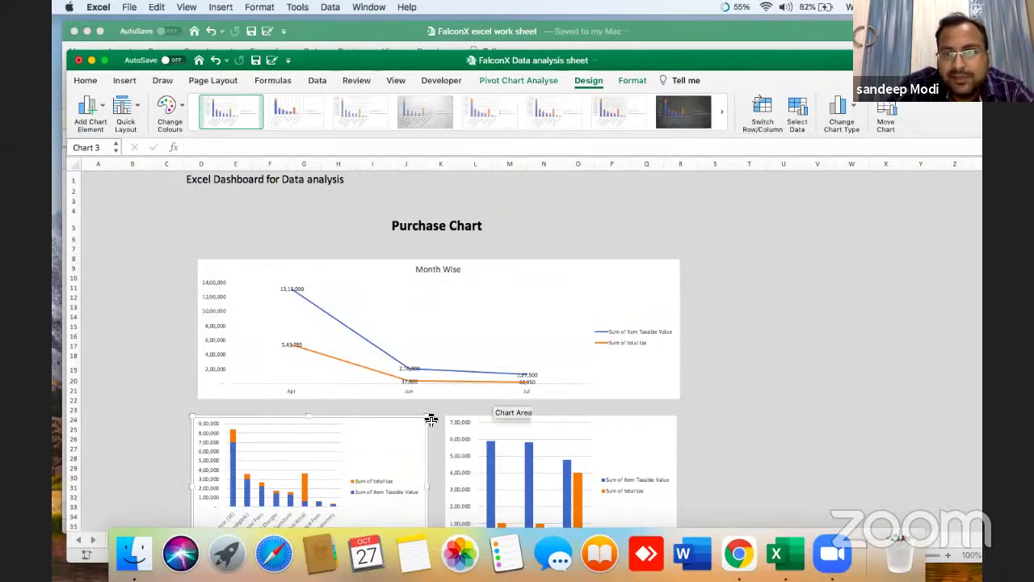
drag(379, 60, 381, 25)
click(321, 420)
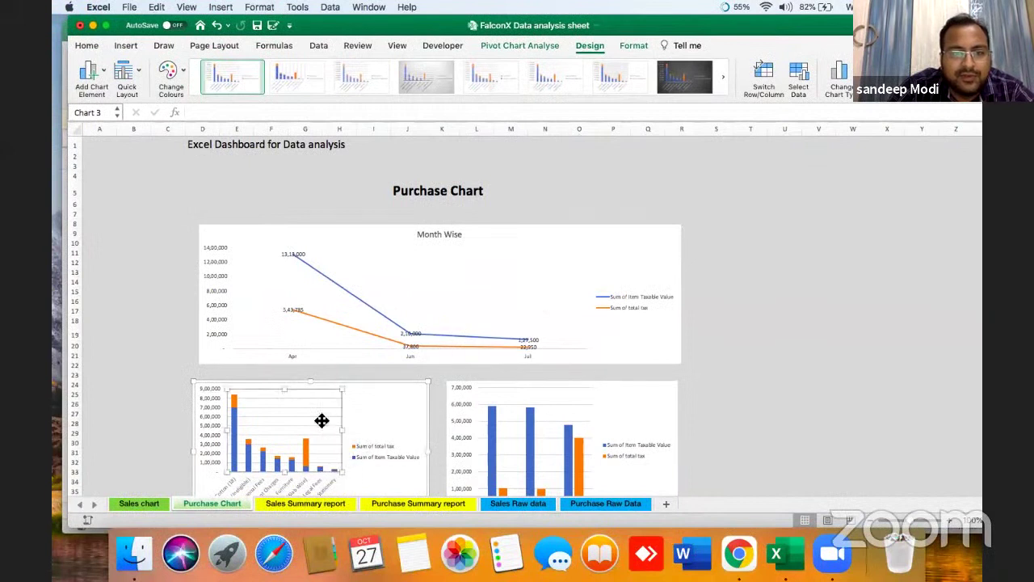
click(325, 415)
key(Delete)
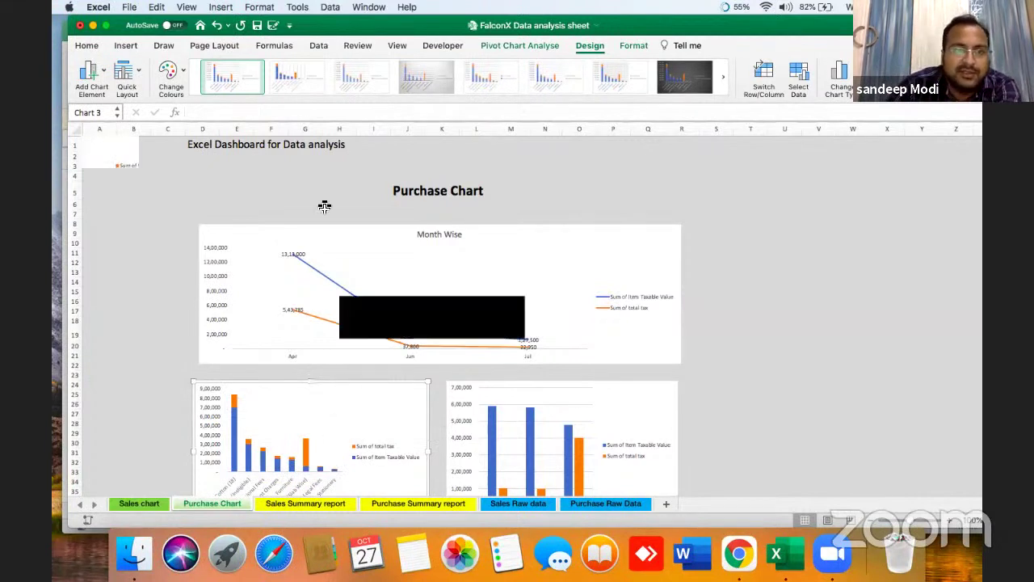
click(101, 75)
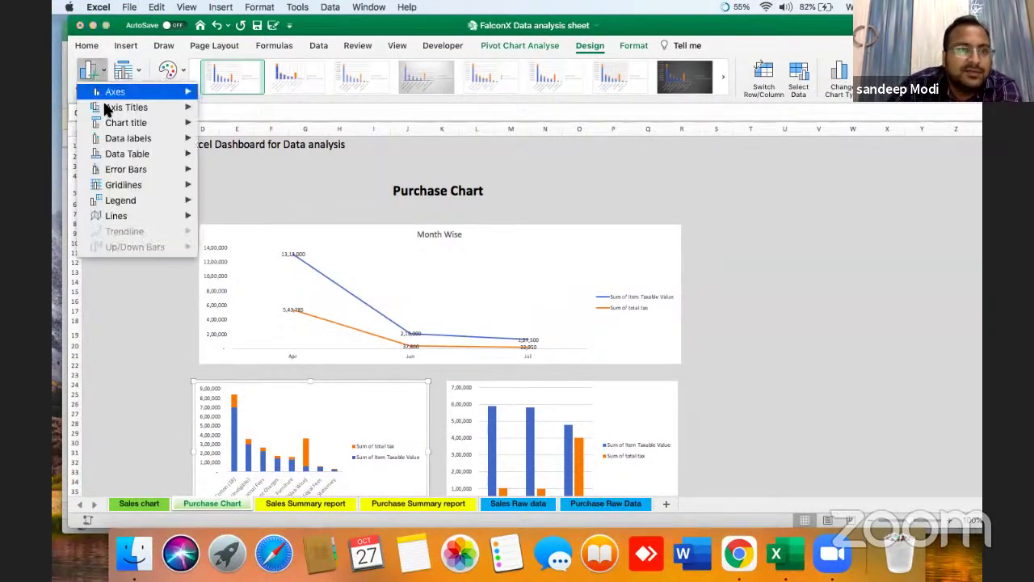
mouse_move(105, 109)
click(207, 114)
scroll(531, 193, right, 5)
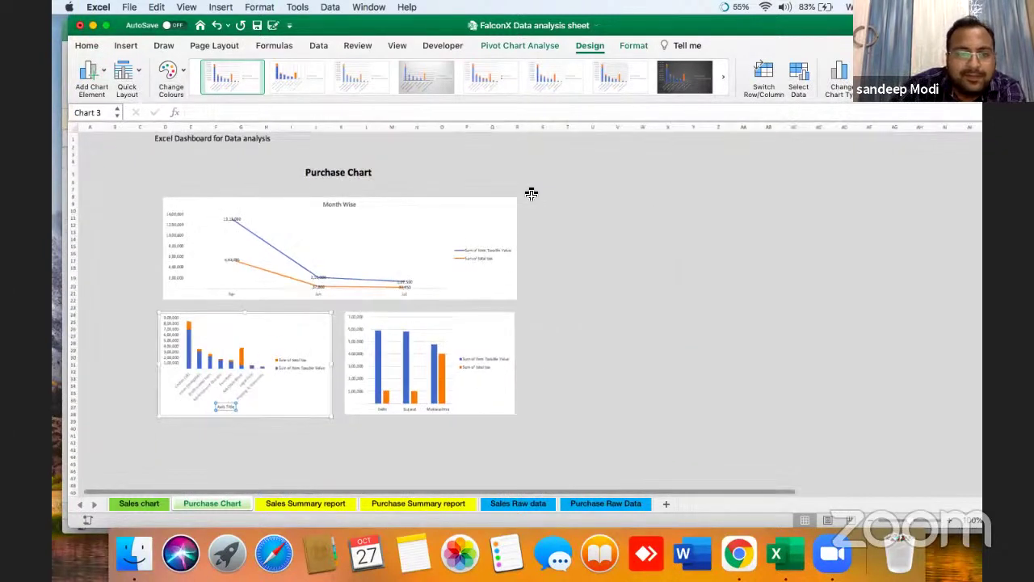
scroll(174, 461, up, 2)
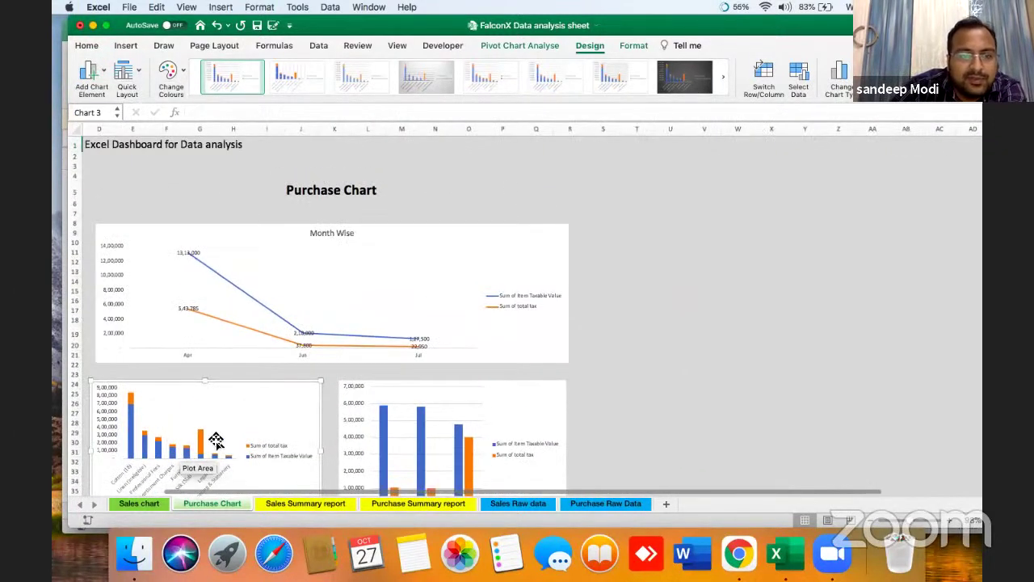
Step: Add a title above the stacked column chart of purchase items and set it to "Item Wise"
click(103, 75)
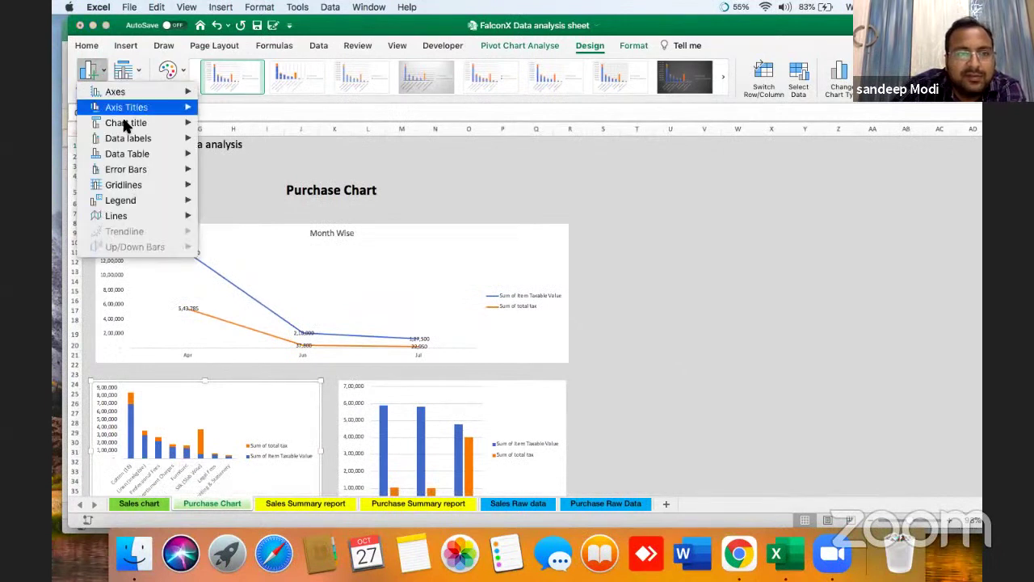
mouse_move(127, 124)
click(221, 154)
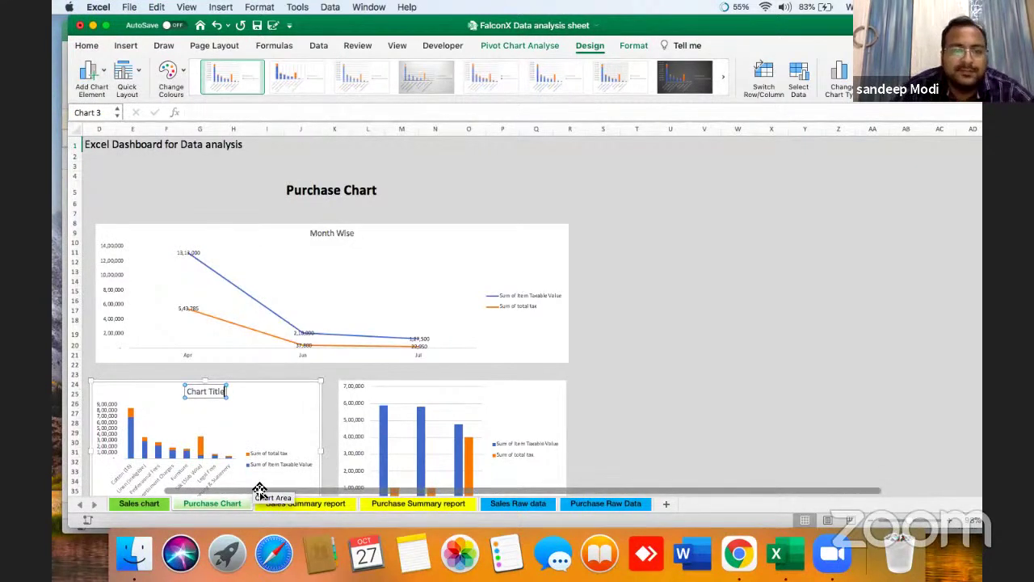
key(BackSpace)
key(BackSpace)
key(BackSpace)
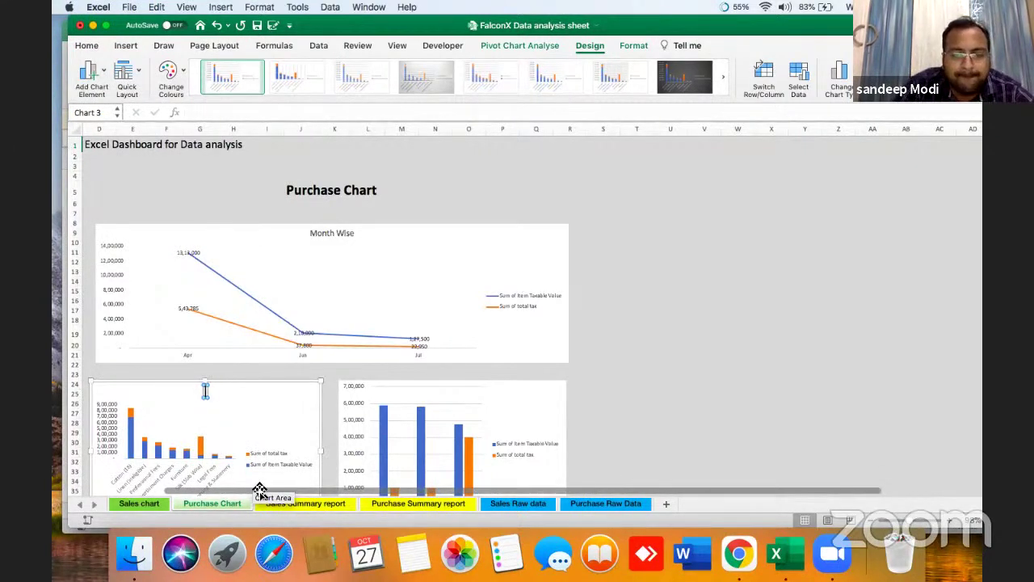
text(Item Wise)
click(402, 213)
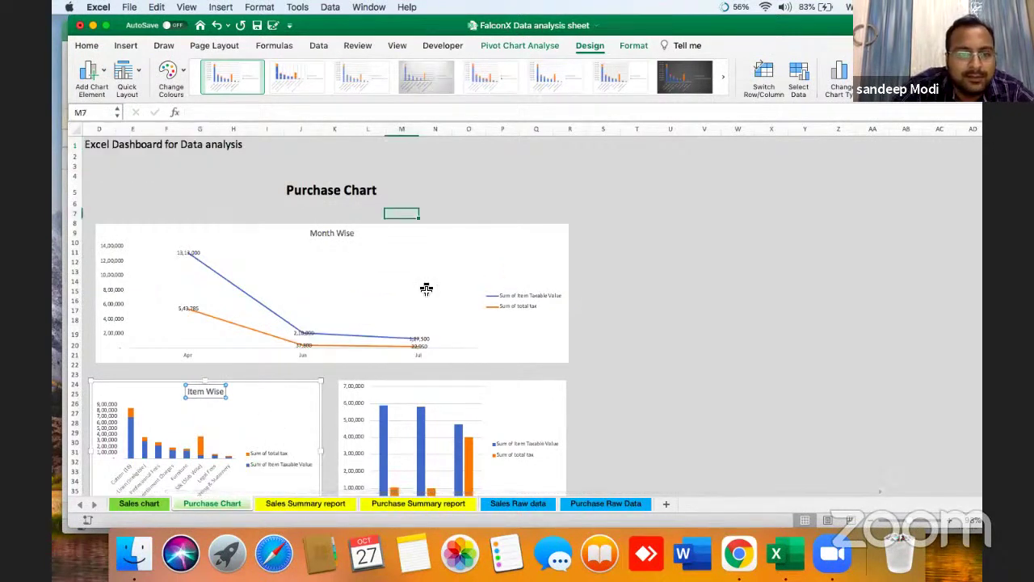
Step: Add centred data labels to the columns of the Item Wise chart
click(258, 405)
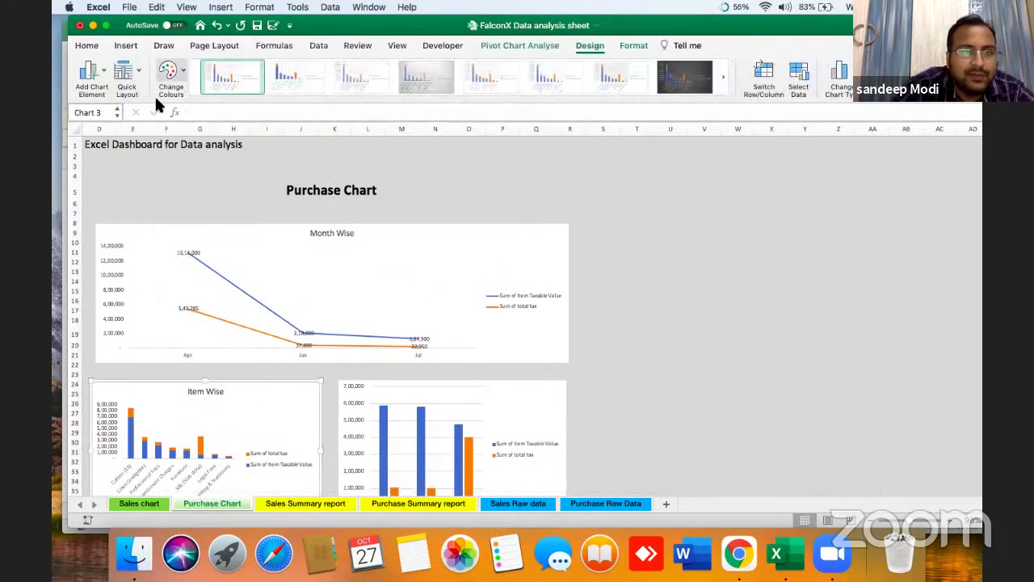
click(91, 73)
mouse_move(116, 125)
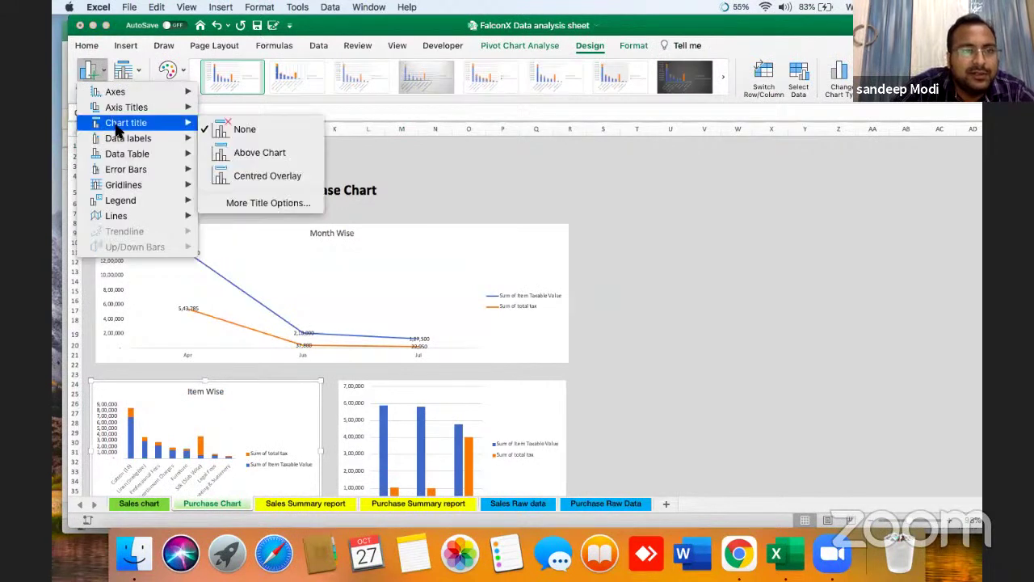
click(246, 168)
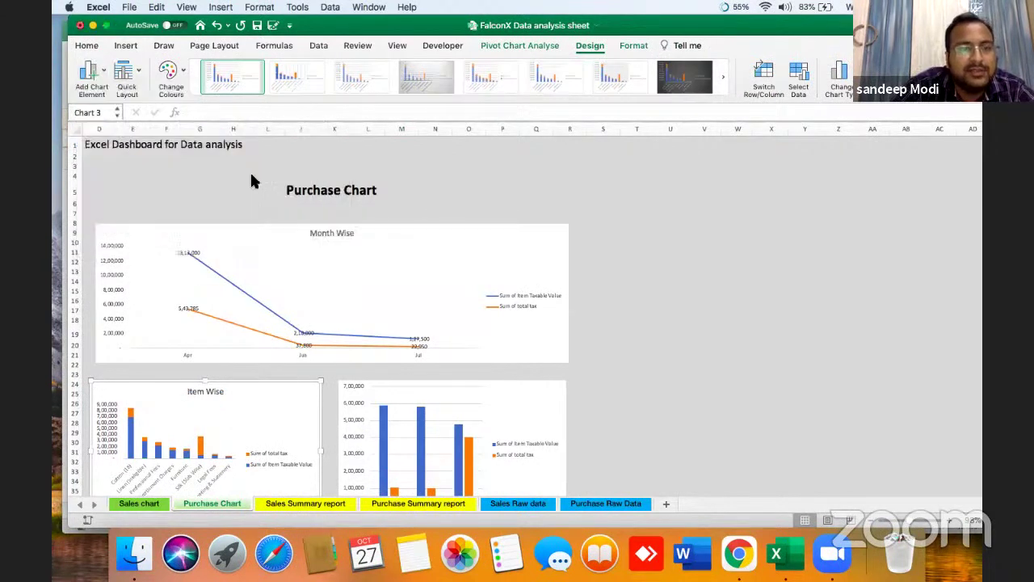
click(589, 394)
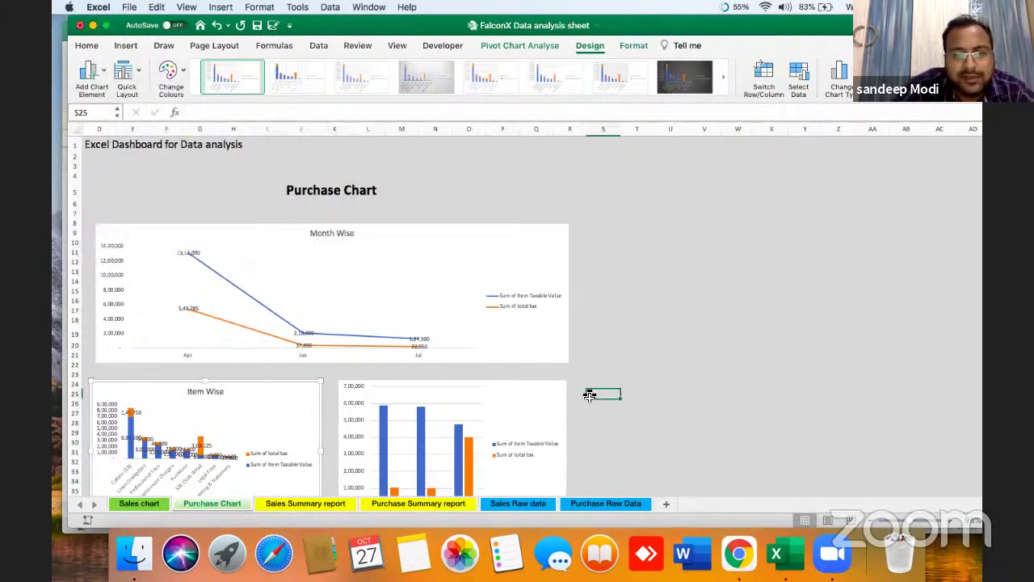
key(Left)
key(Left)
key(Left)
key(Left)
key(Left)
key(Left)
key(Left)
key(Left)
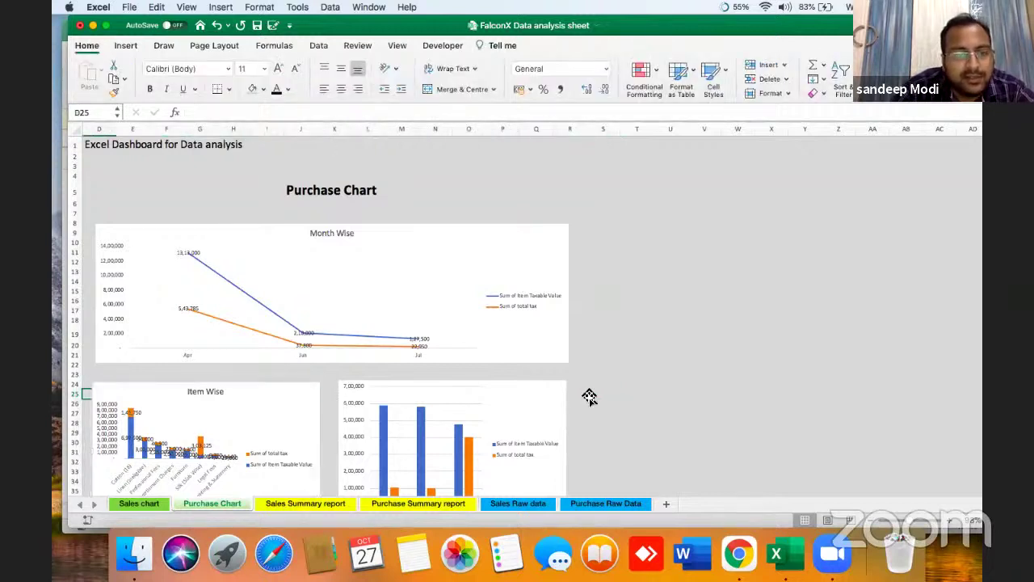
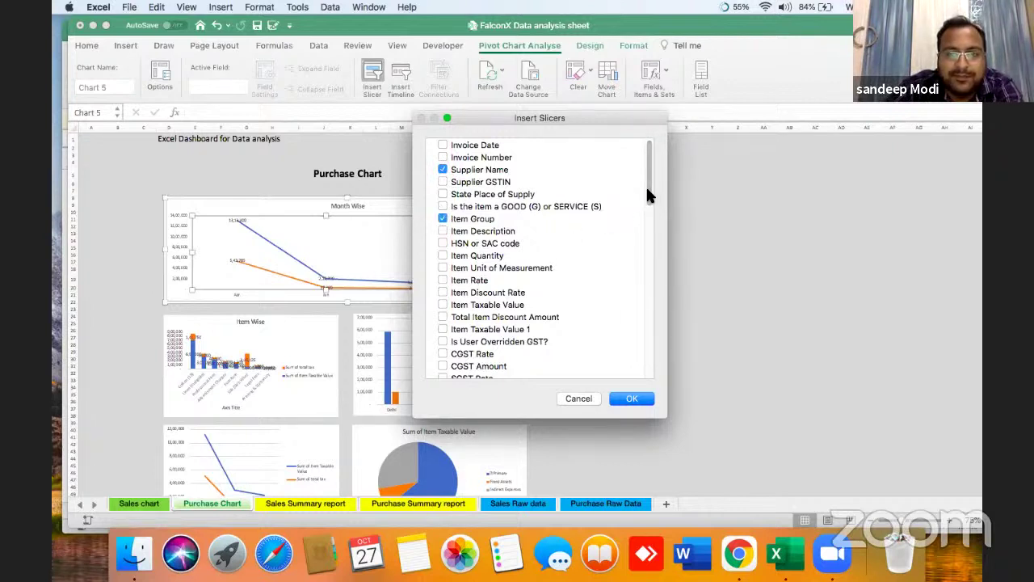
Step: Insert slicers for Supplier Name, Item Group, Supplier State and Document Type from the Month Wise chart
drag(647, 194, 655, 295)
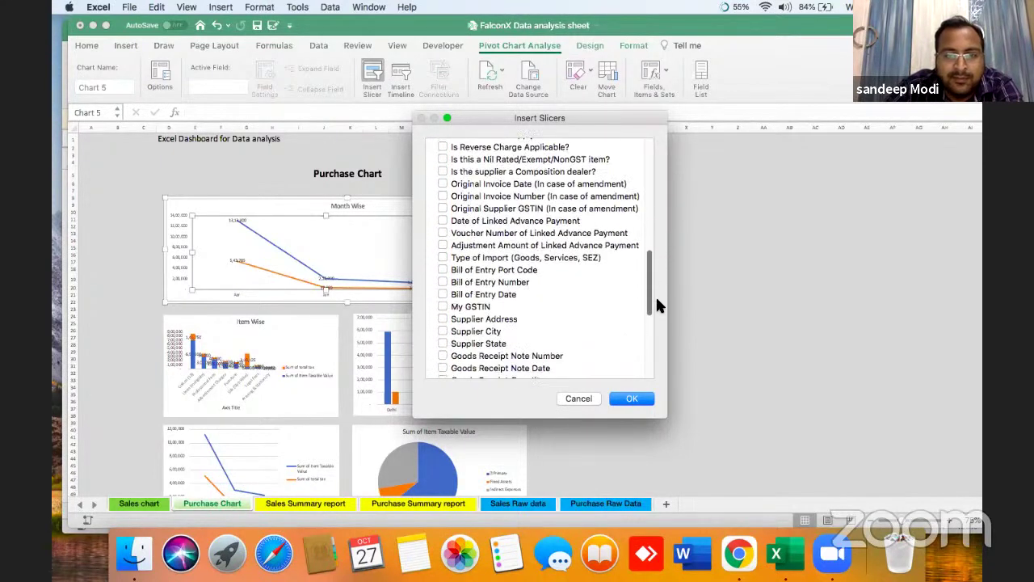
click(442, 331)
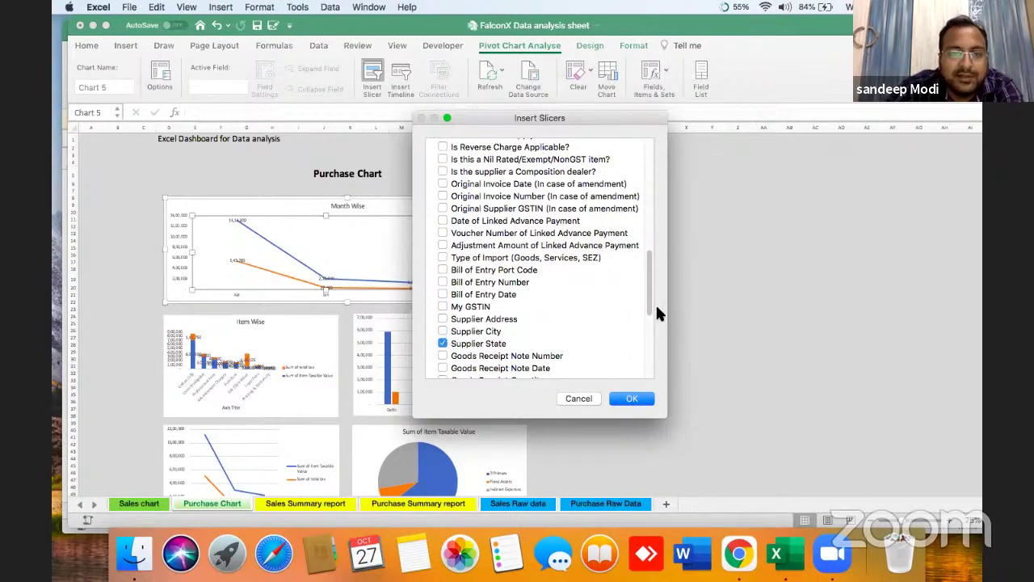
drag(652, 298, 653, 351)
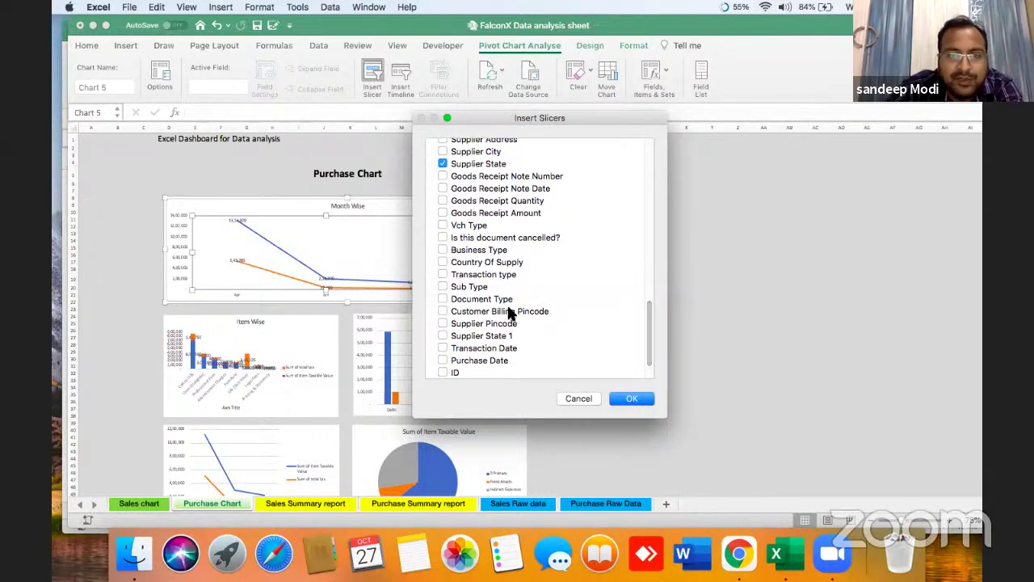
click(633, 399)
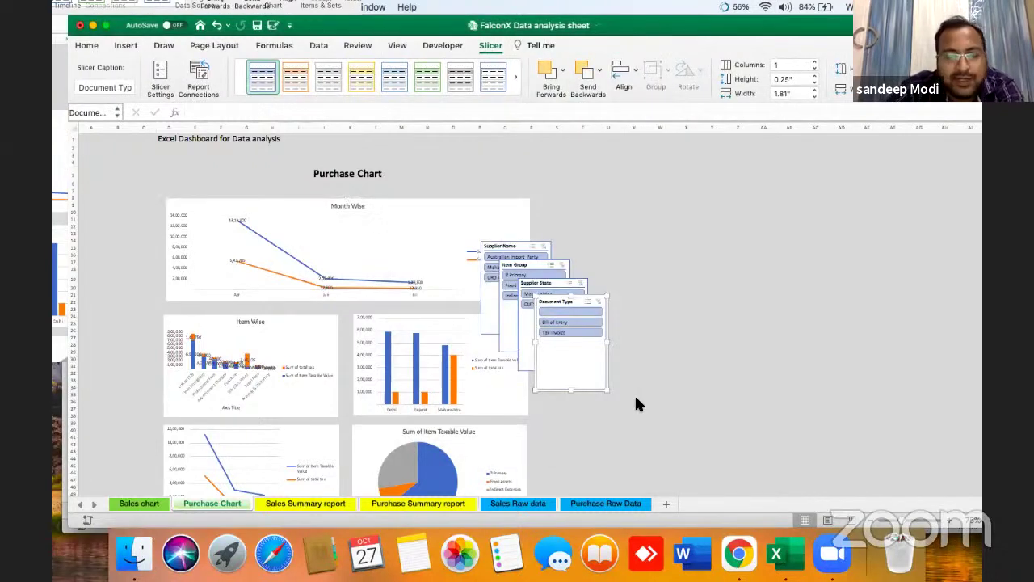
Step: Arrange the slicers beside the charts, with Supplier Name above Supplier State on one side and Item Group above Document Type on the other
click(514, 247)
drag(439, 213, 118, 155)
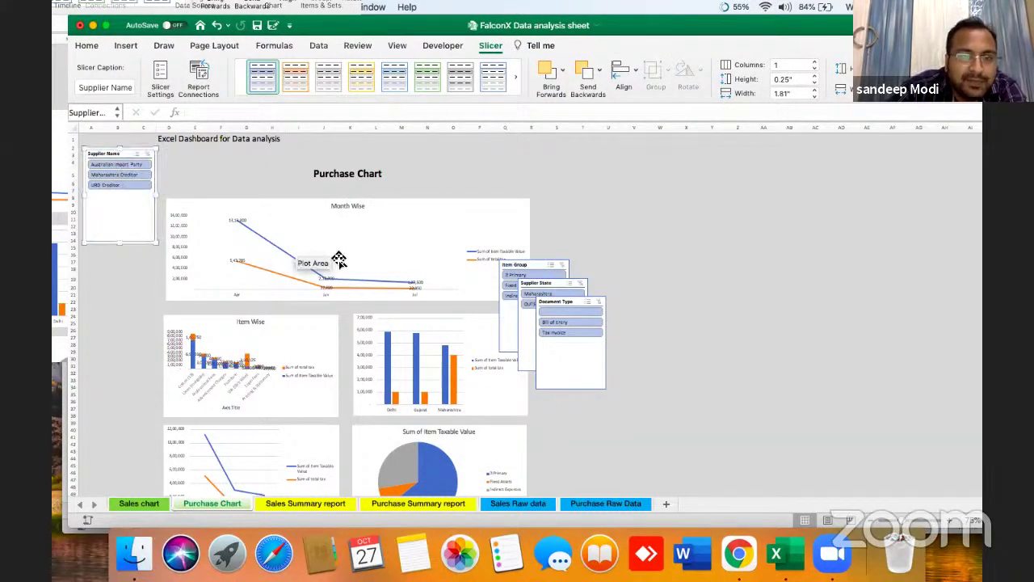
drag(527, 269, 576, 163)
click(542, 282)
drag(545, 282, 111, 261)
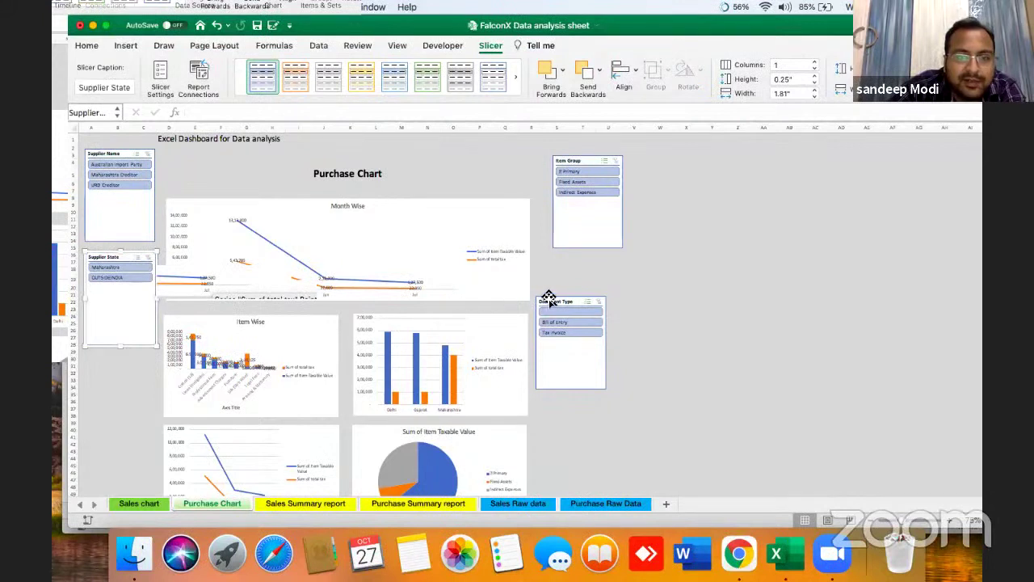
drag(550, 299, 572, 260)
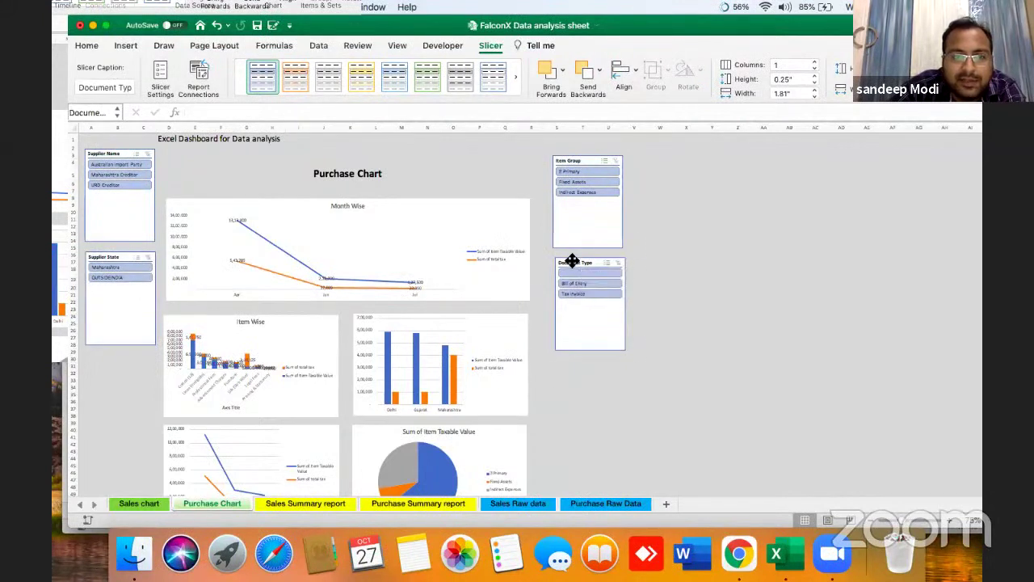
Step: Try filtering by Maharashtra Creditor, URD Creditor and Australian Import Party in the Supplier Name slicer, and clear the filter
click(137, 173)
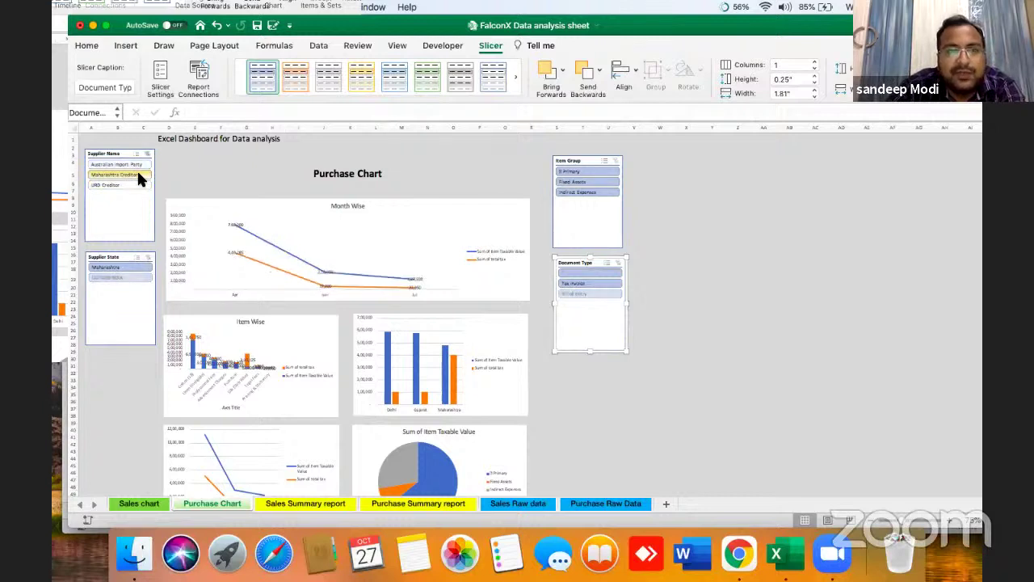
click(134, 185)
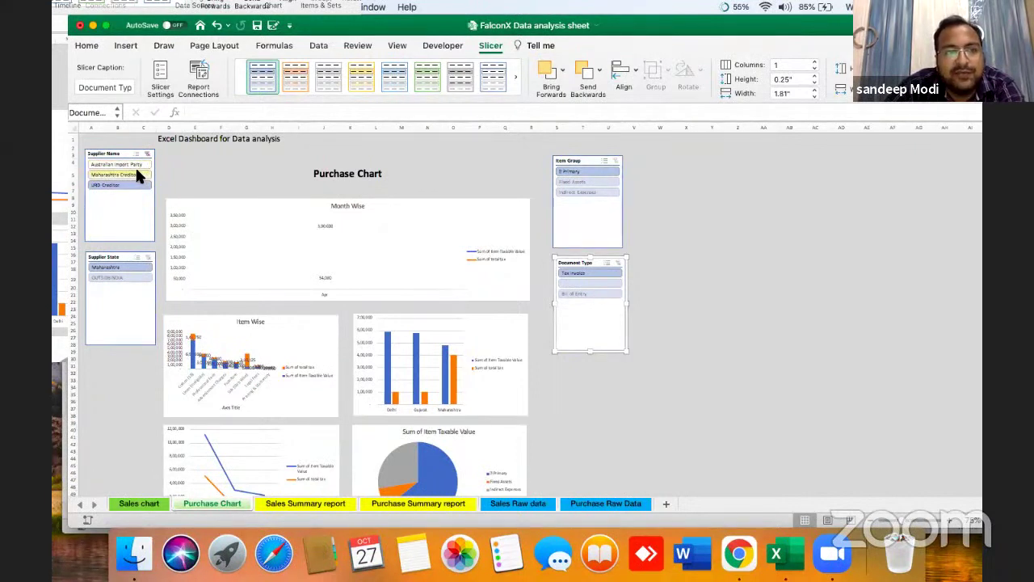
click(137, 174)
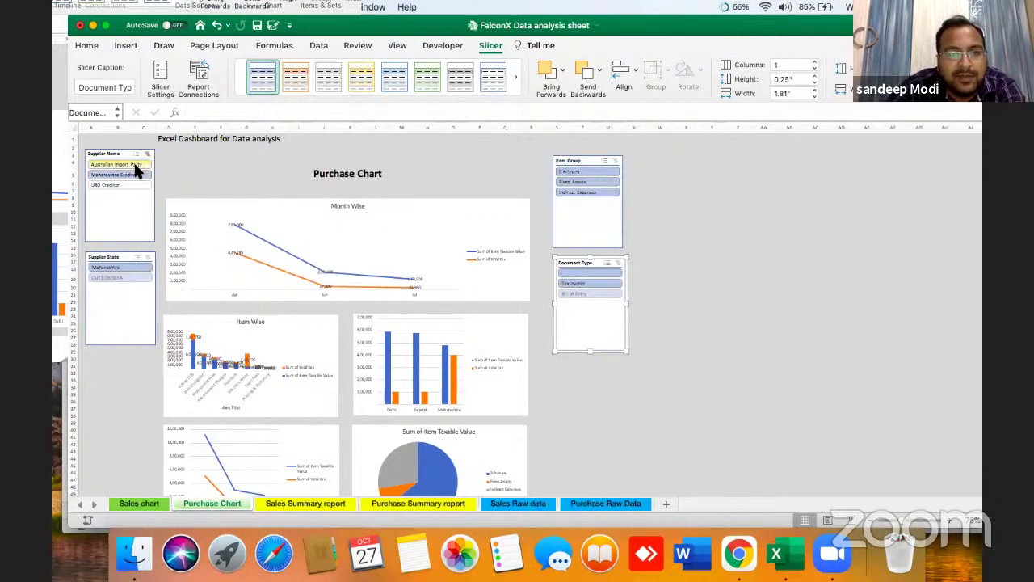
click(135, 164)
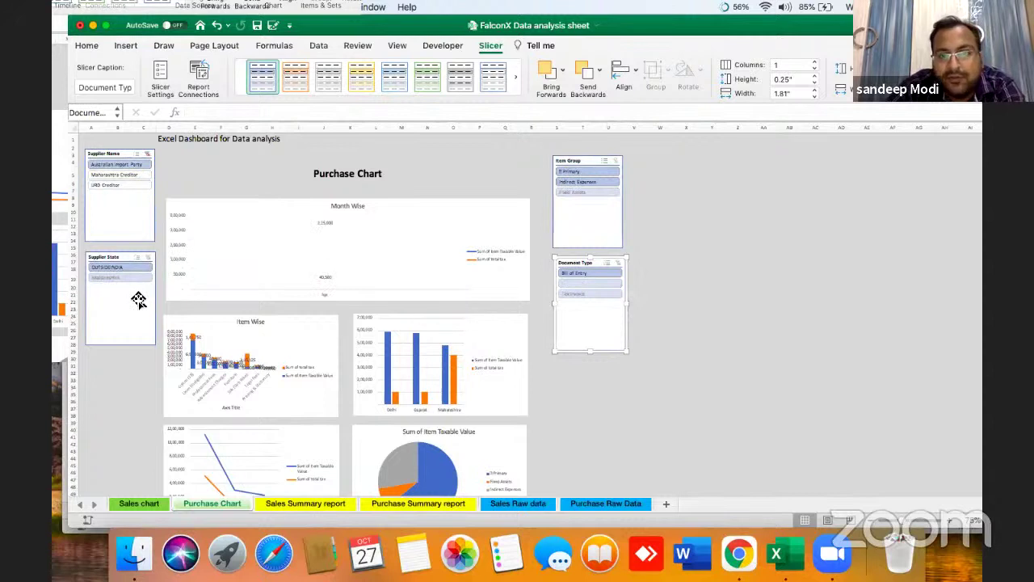
click(146, 153)
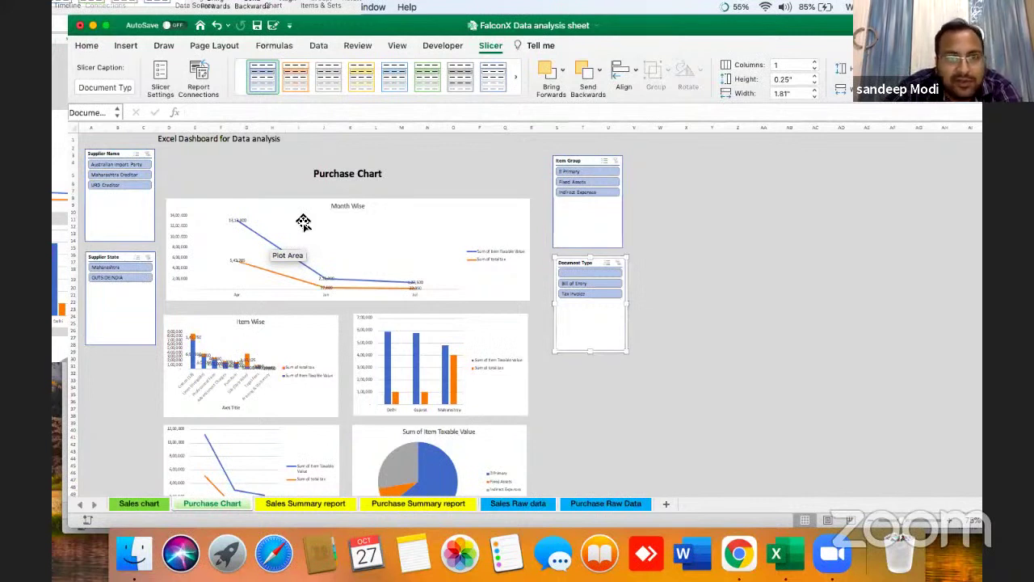
Step: Connect the Supplier Name slicer to PivotTable6, PivotTable7, PivotTable8 and PivotTable9 in addition to PivotTable10
click(153, 210)
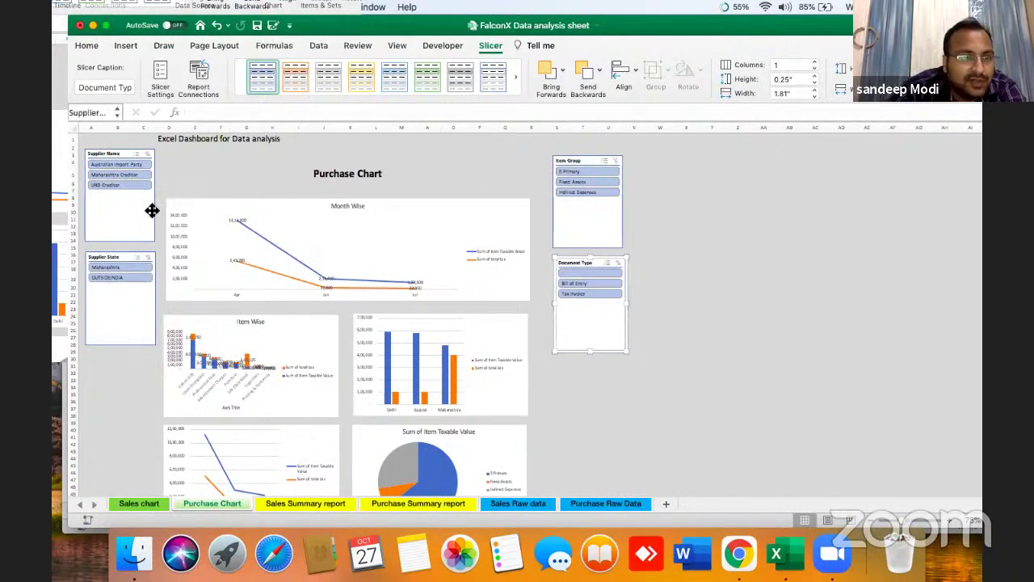
click(204, 72)
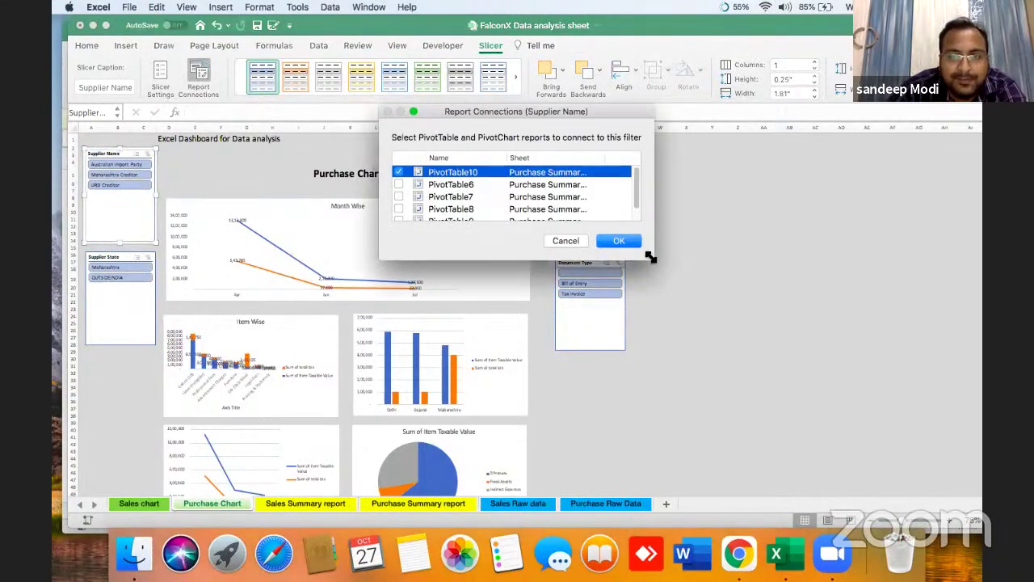
drag(651, 259, 660, 341)
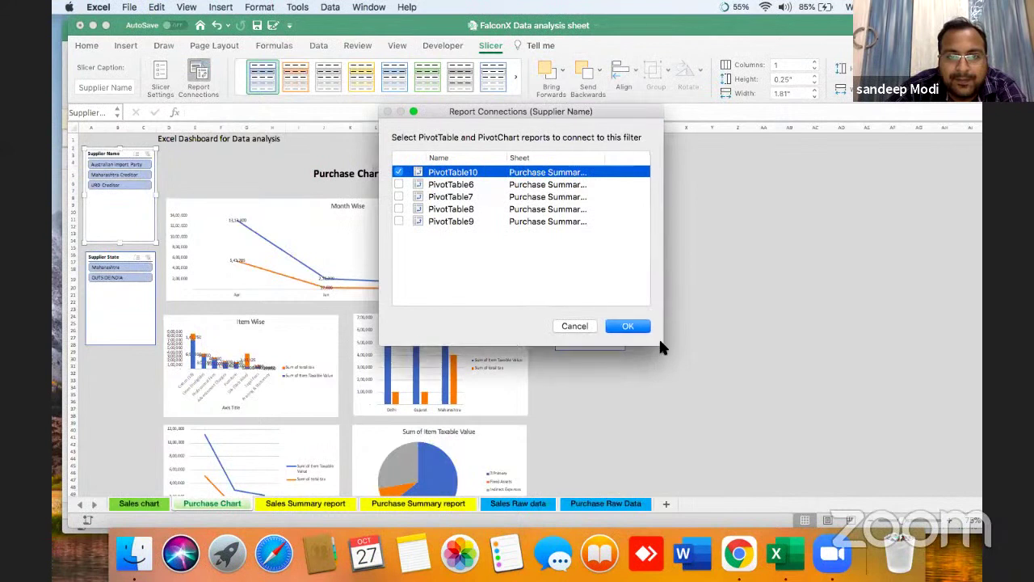
click(398, 196)
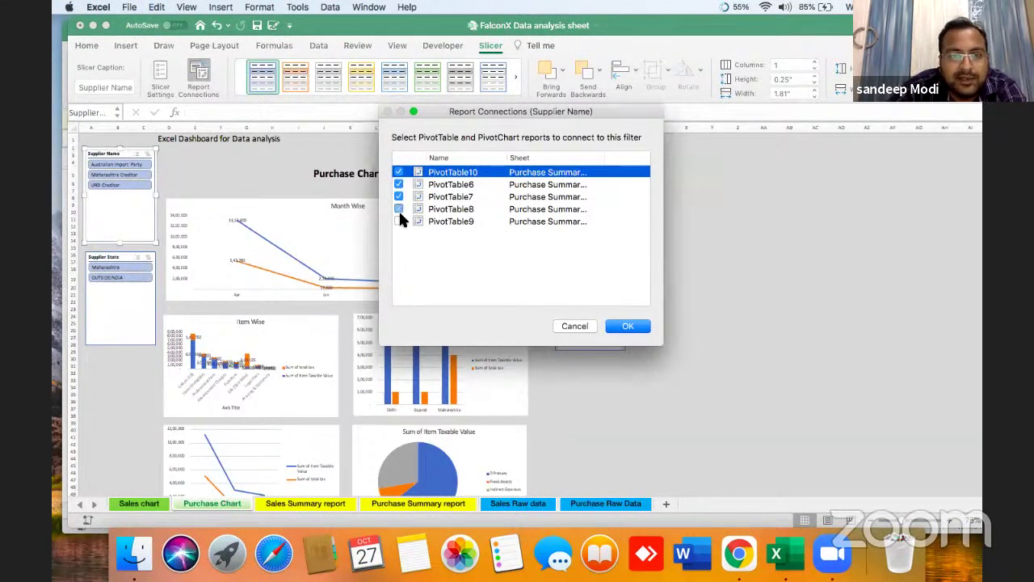
click(399, 209)
click(398, 220)
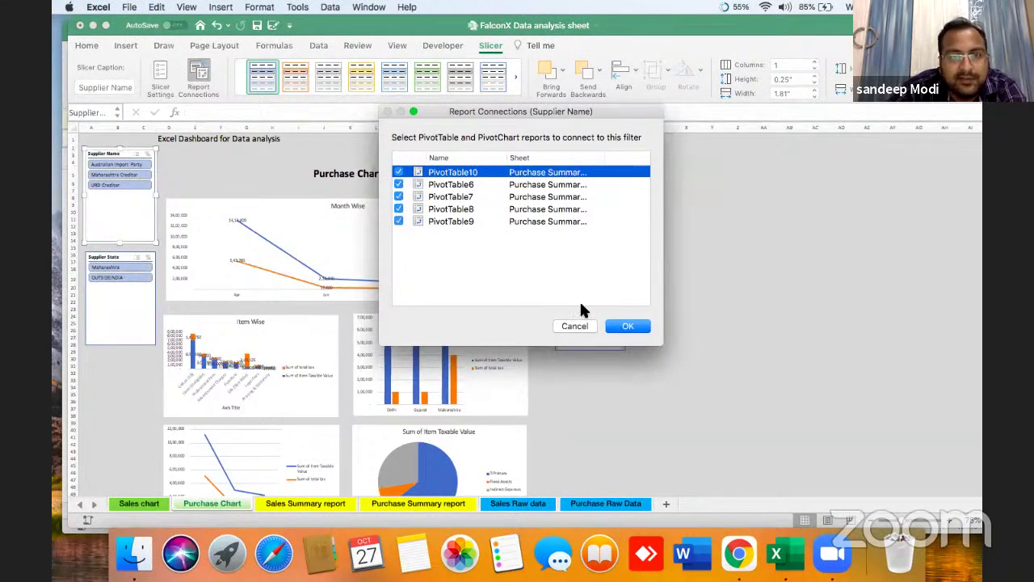
click(623, 326)
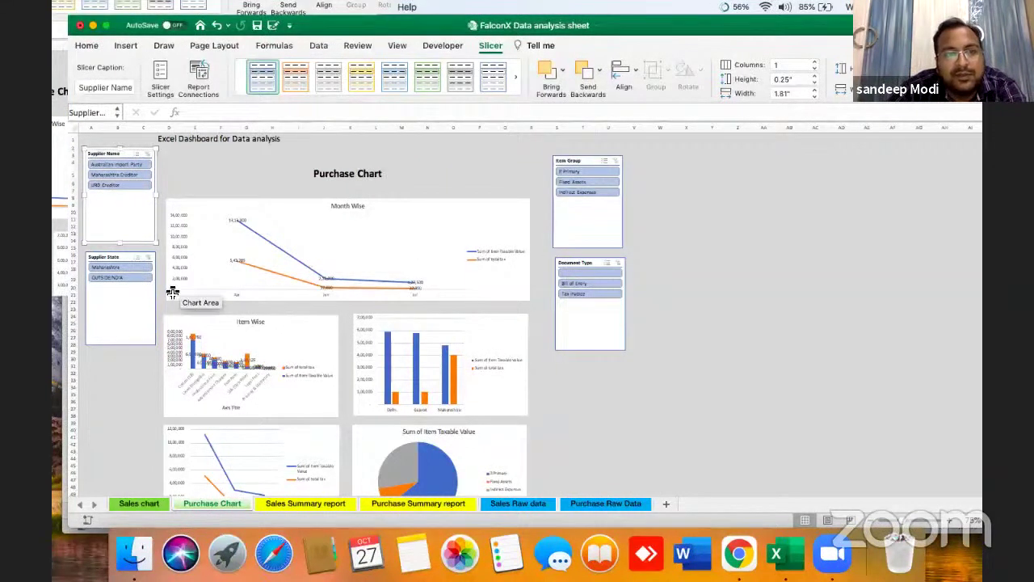
Step: Connect the Supplier State slicer to PivotTable6, PivotTable7, PivotTable8 and PivotTable9 in addition to PivotTable10
click(125, 301)
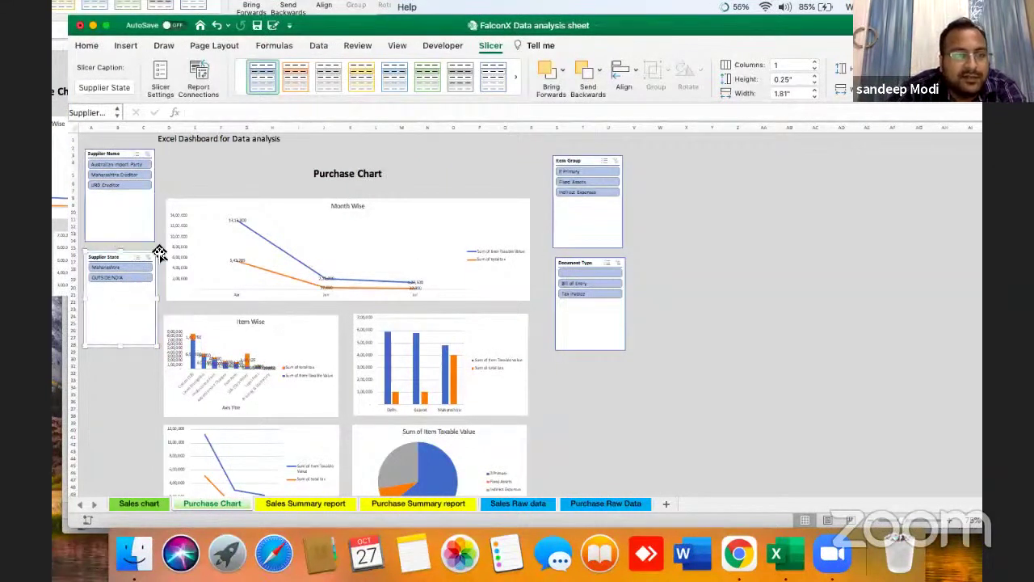
click(200, 74)
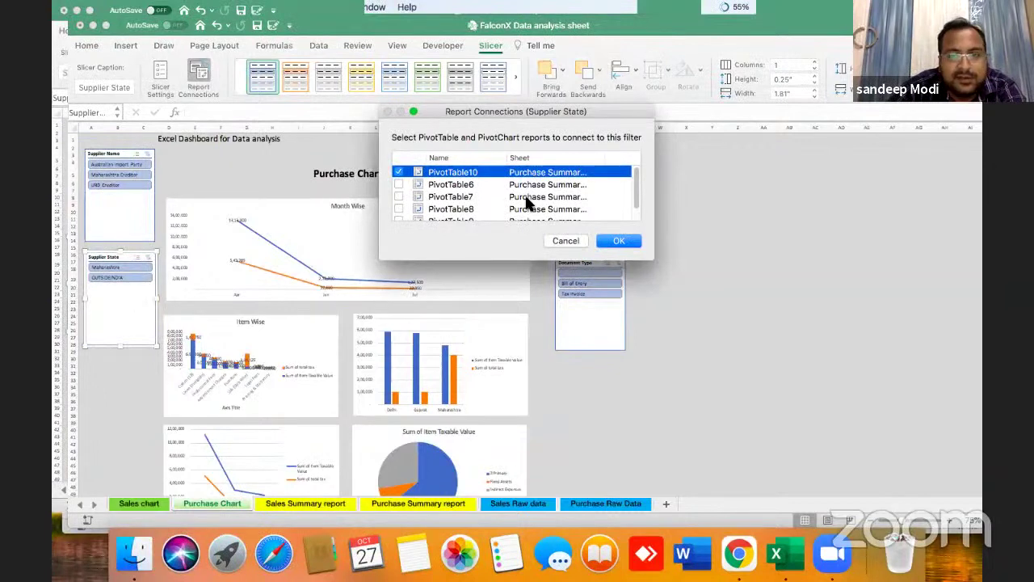
drag(635, 253, 643, 372)
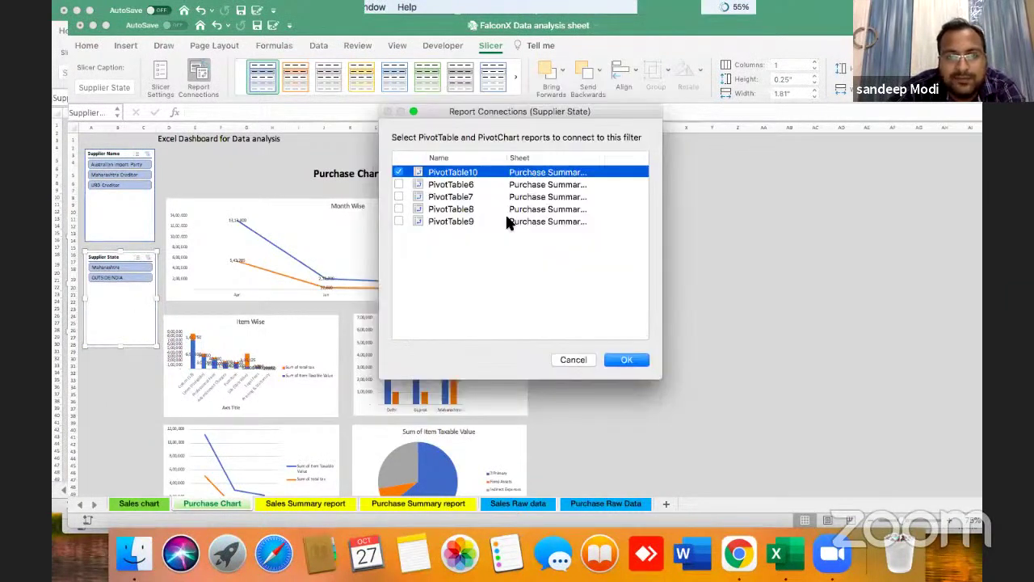
click(399, 185)
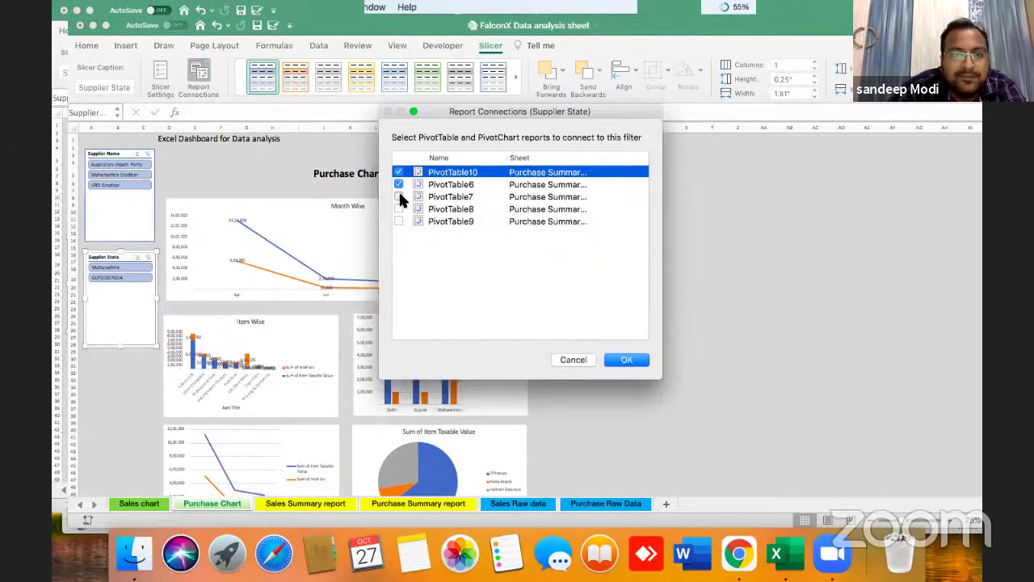
click(398, 221)
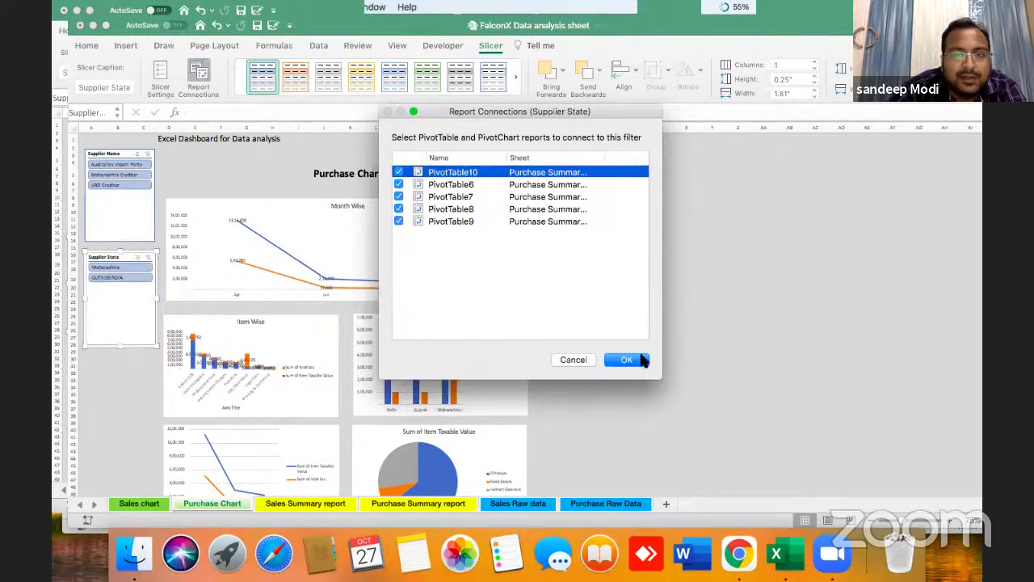
click(626, 360)
Step: Connect the Item Group slicer to PivotTable6, PivotTable7 and PivotTable8 in addition to PivotTable10
click(593, 228)
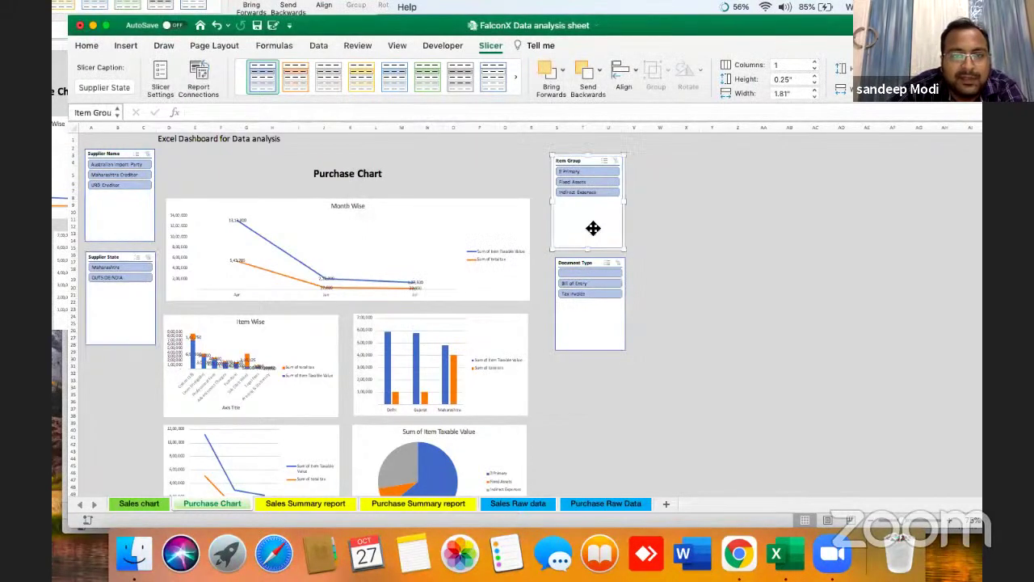
click(198, 78)
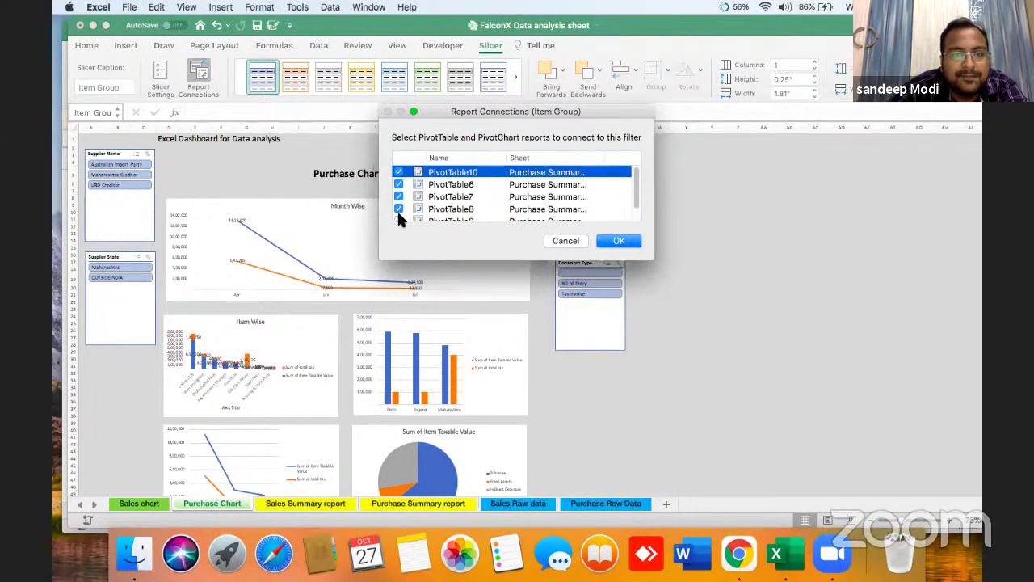
click(626, 243)
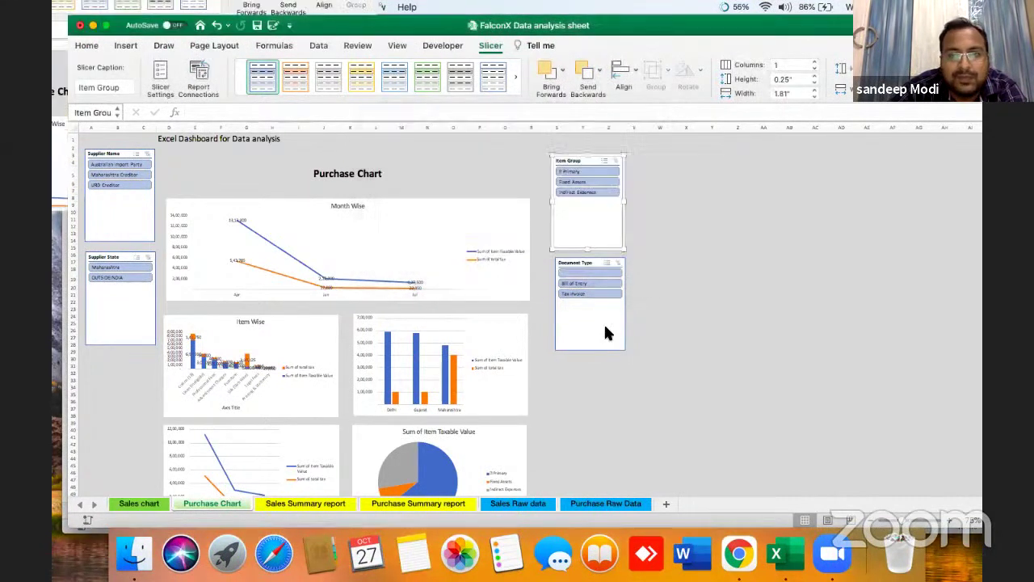
Step: Connect the Document Type slicer to PivotTable6, PivotTable7, PivotTable8 and PivotTable9 in addition to PivotTable10
click(603, 322)
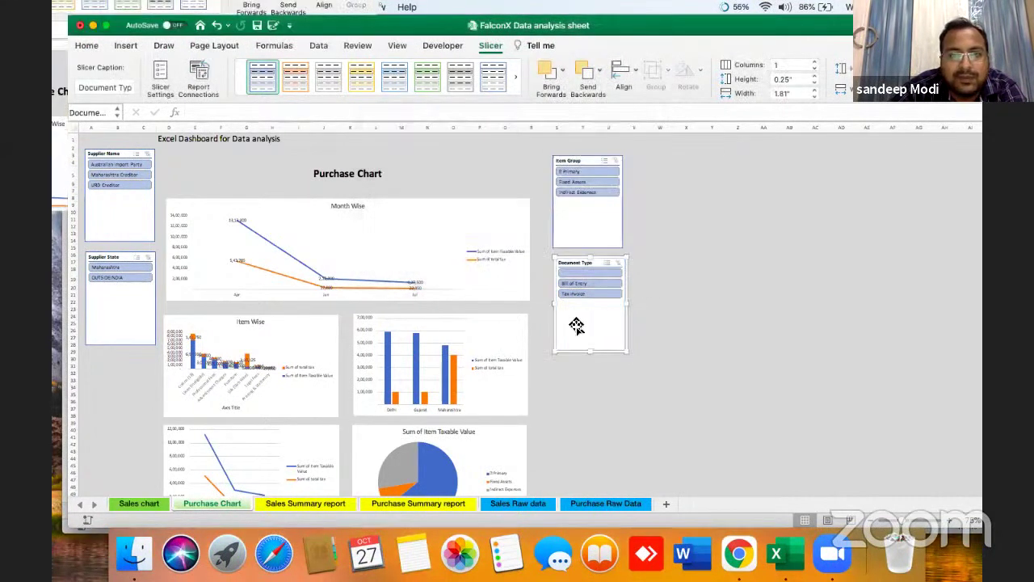
click(204, 71)
click(398, 197)
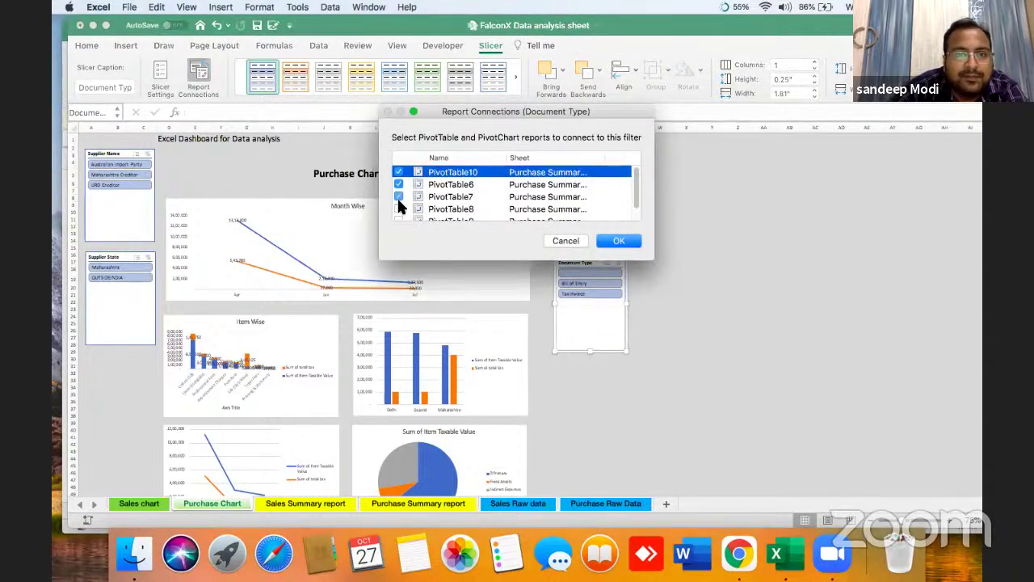
click(399, 208)
scroll(637, 203, down, 1)
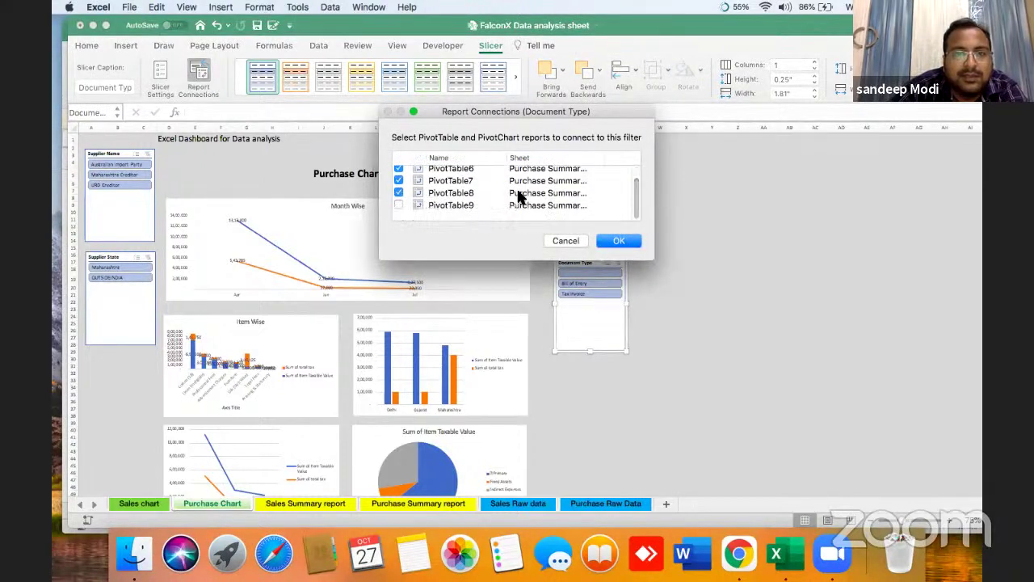
click(399, 206)
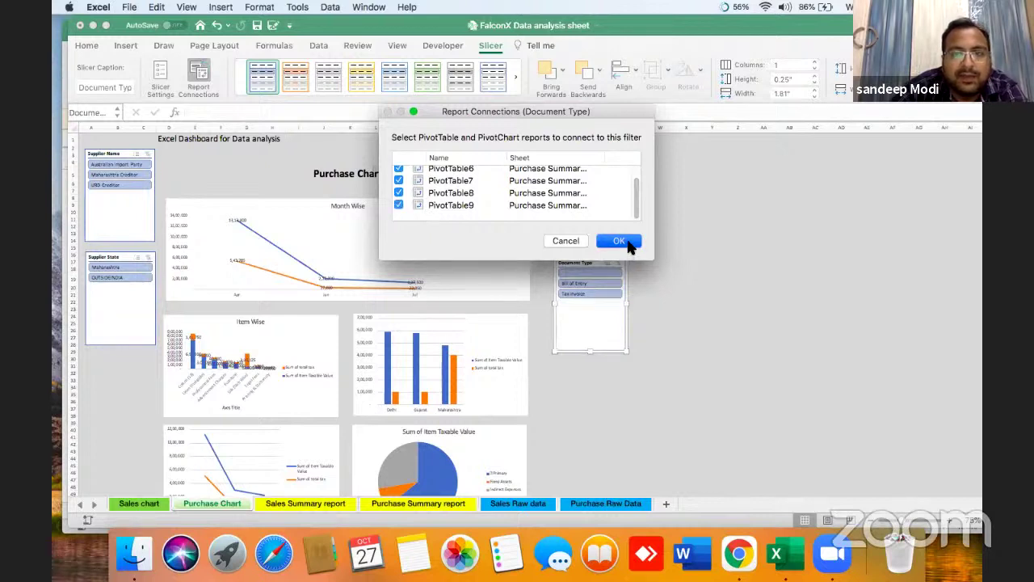
click(621, 242)
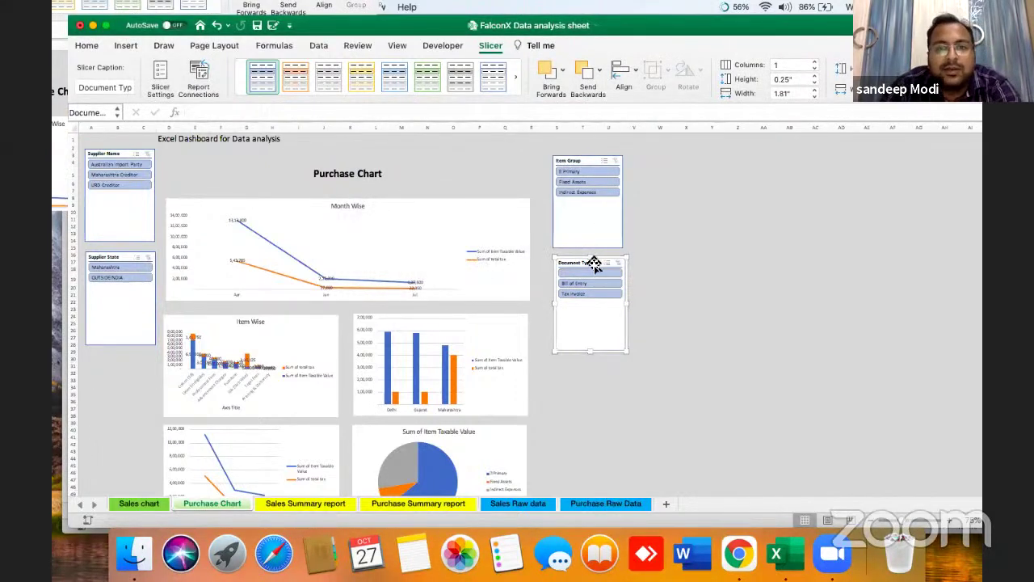
Step: Filter the dashboard charts to Bill of Entry with the Document Type slicer and select the Item Group slicer
click(589, 280)
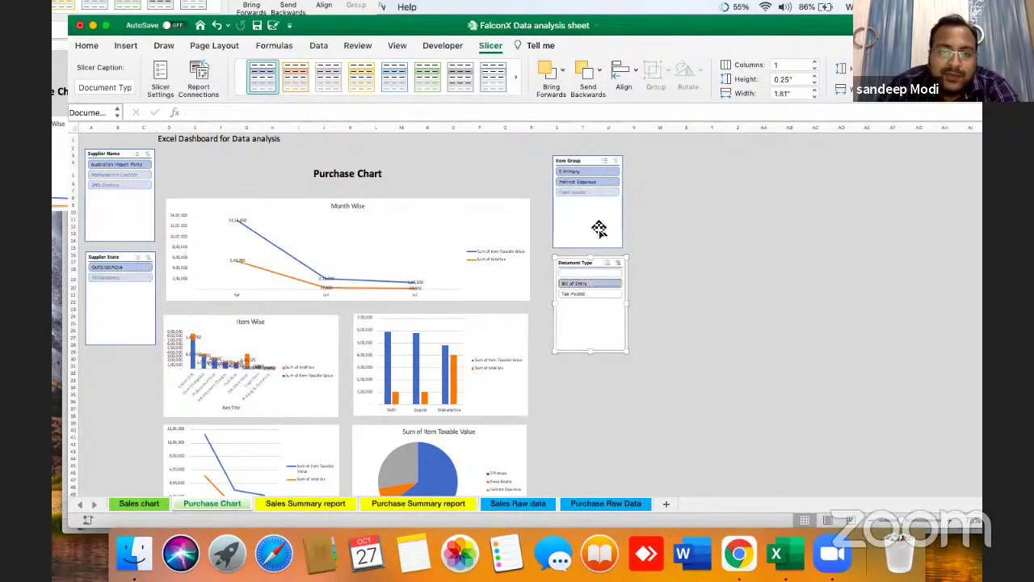
click(598, 227)
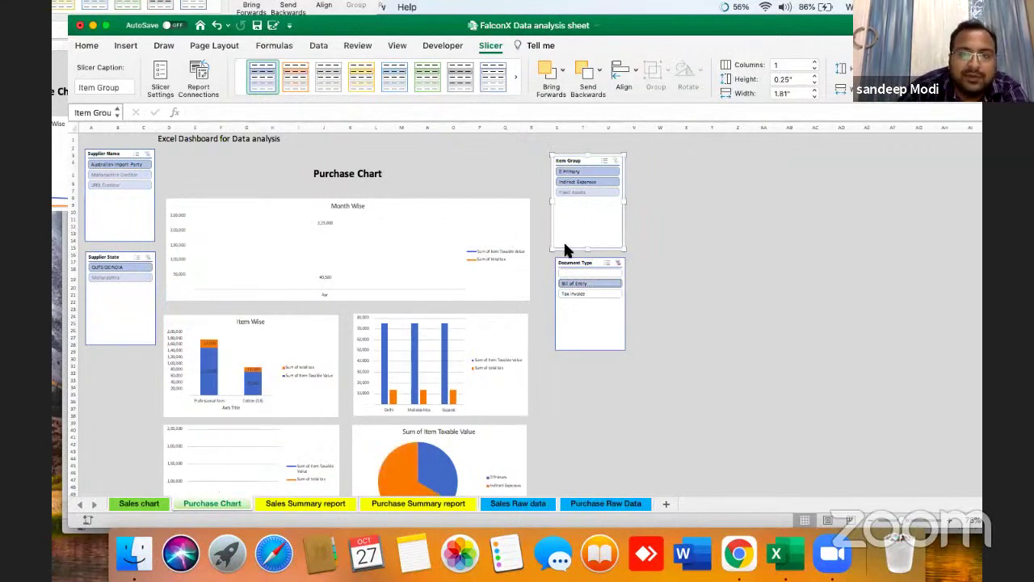
Step: Clear the Document Type slicer's filter and select the Month Wise chart
click(618, 263)
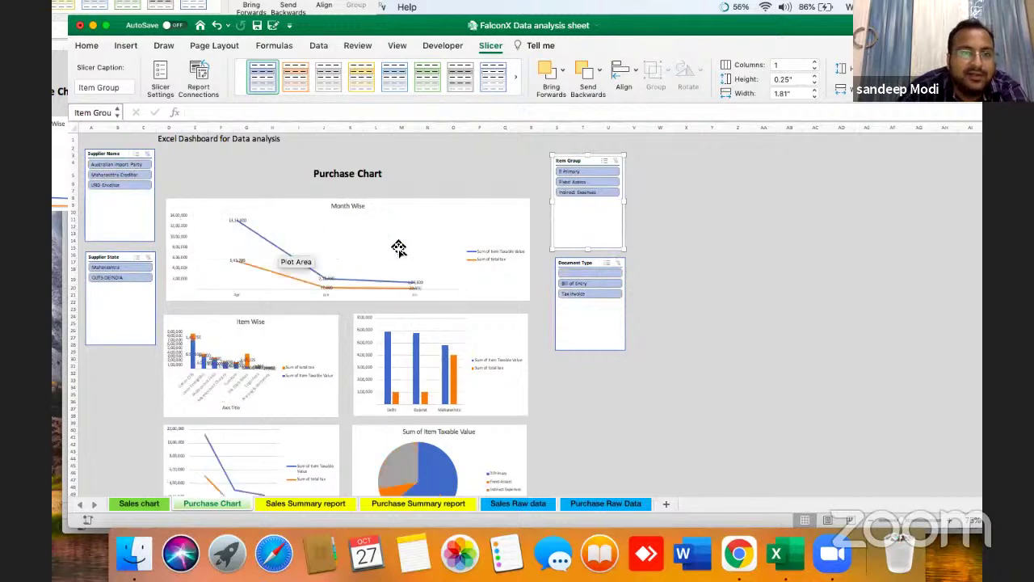
click(487, 237)
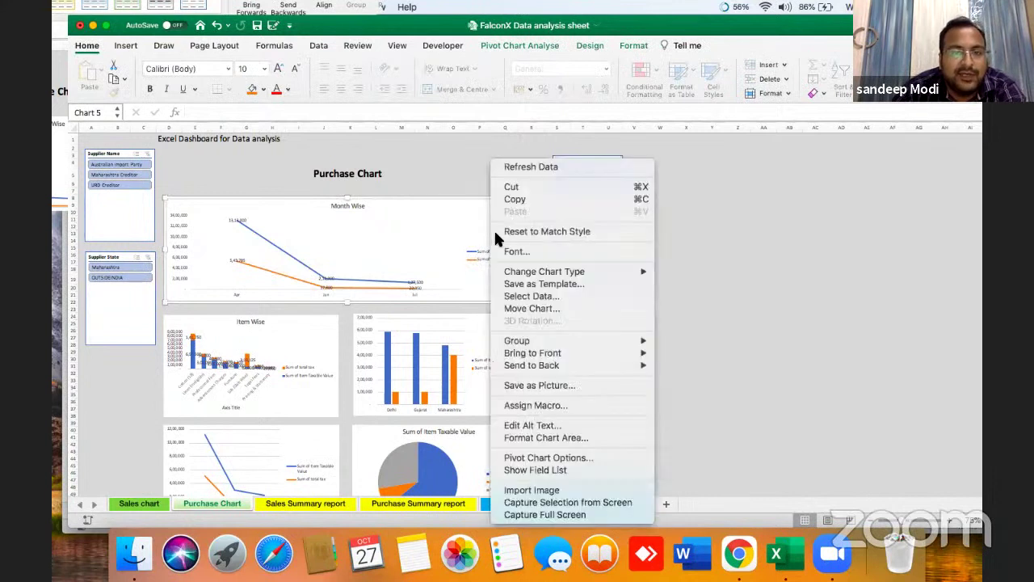
Step: Examine the display, layout, data and alt text settings in the Month Wise chart's pivot options
right_click(492, 228)
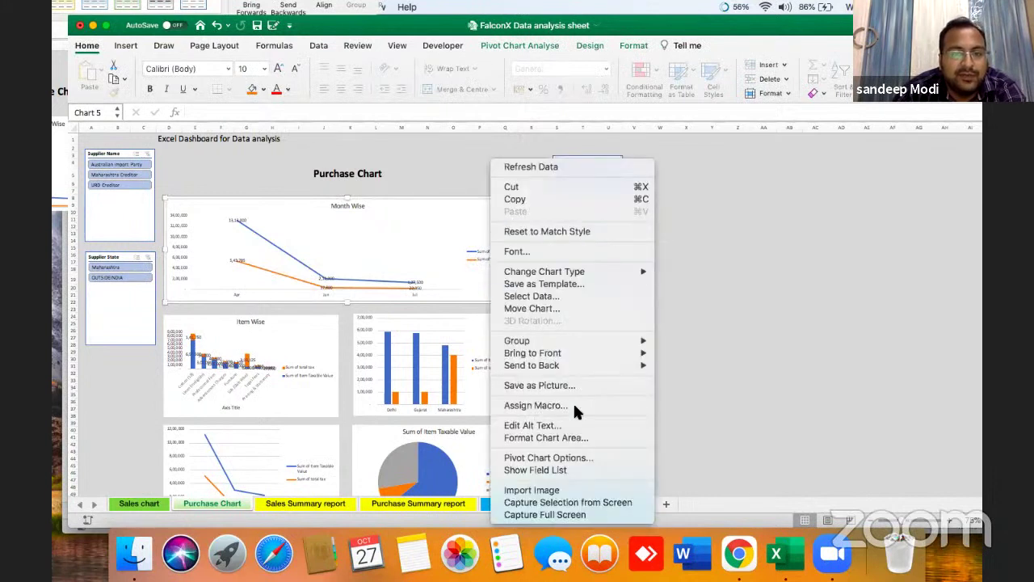
click(563, 458)
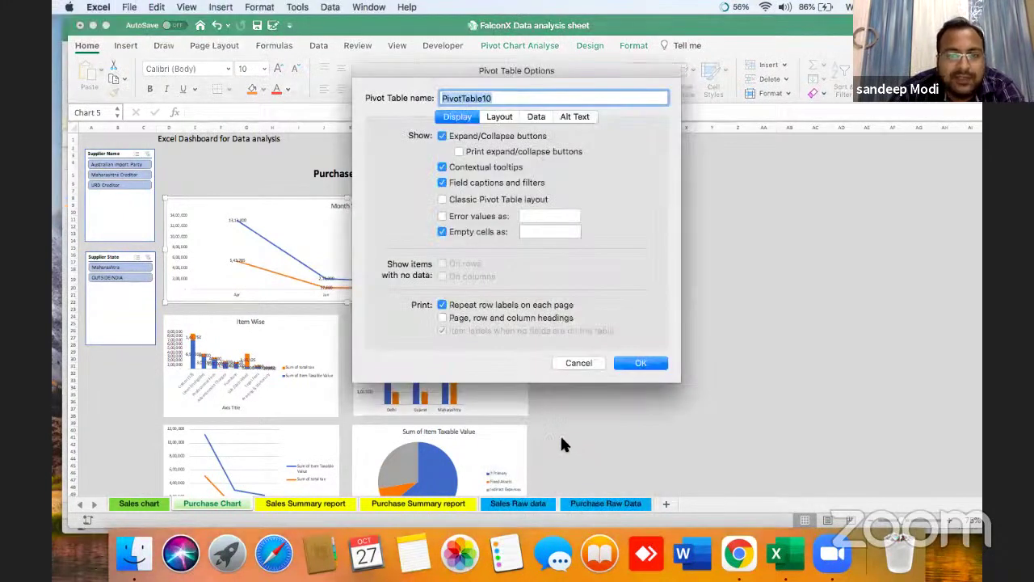
click(579, 364)
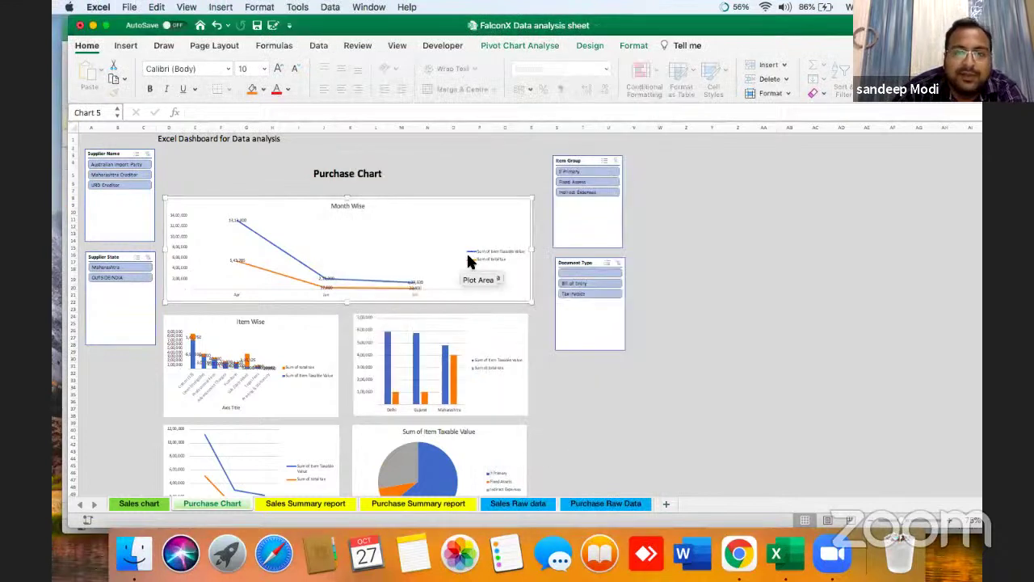
right_click(490, 217)
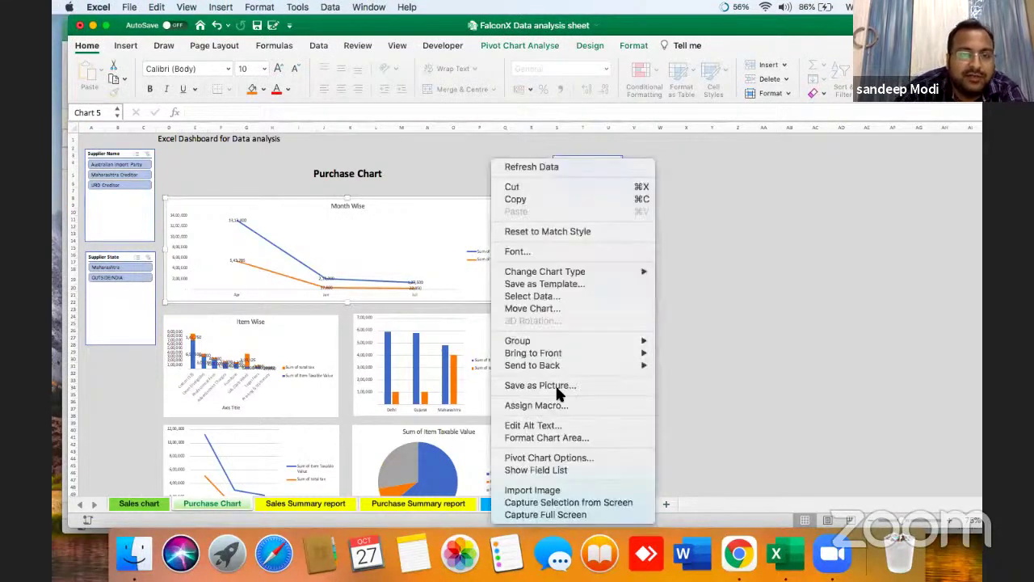
click(570, 458)
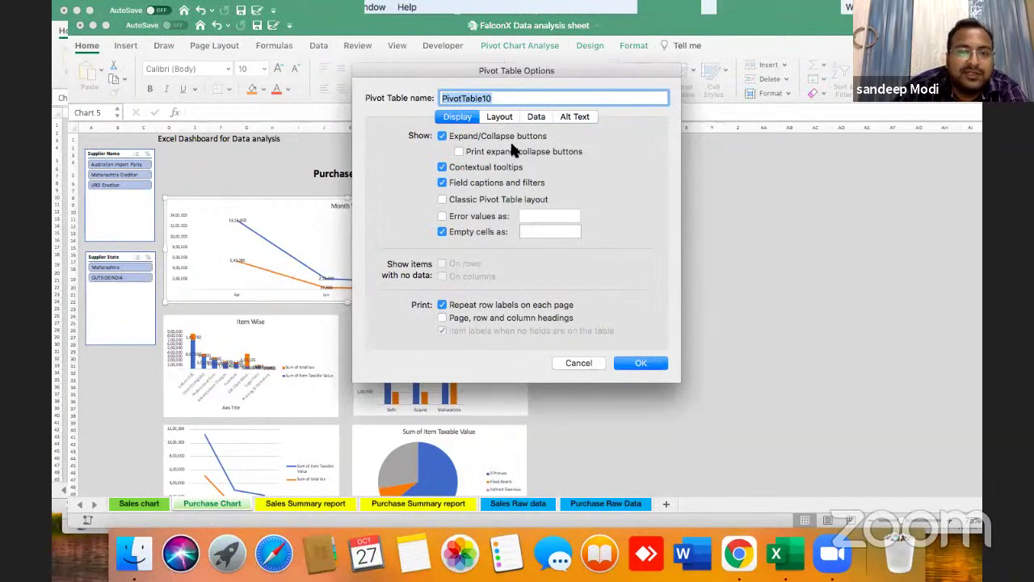
click(501, 117)
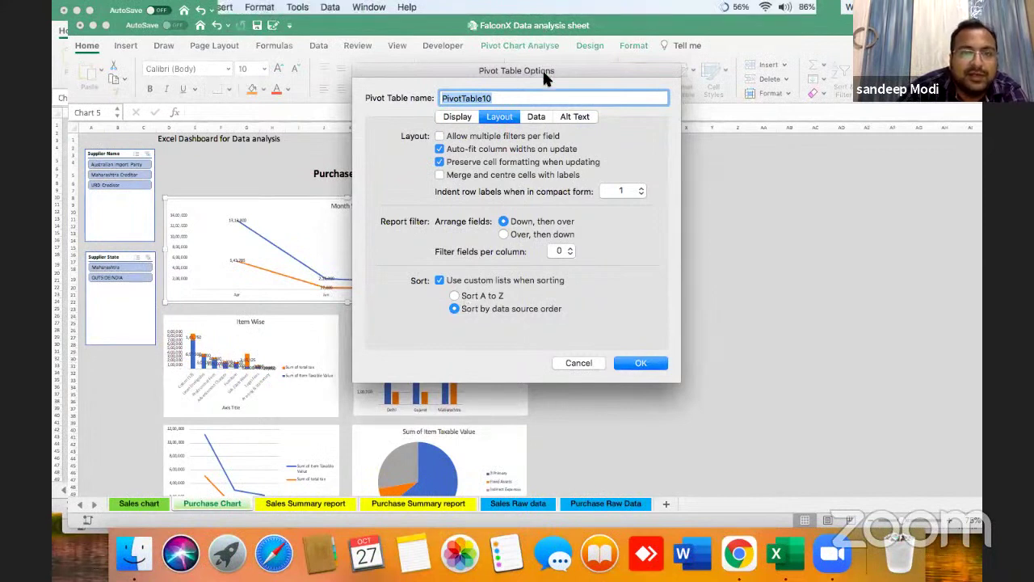
drag(543, 68, 635, 90)
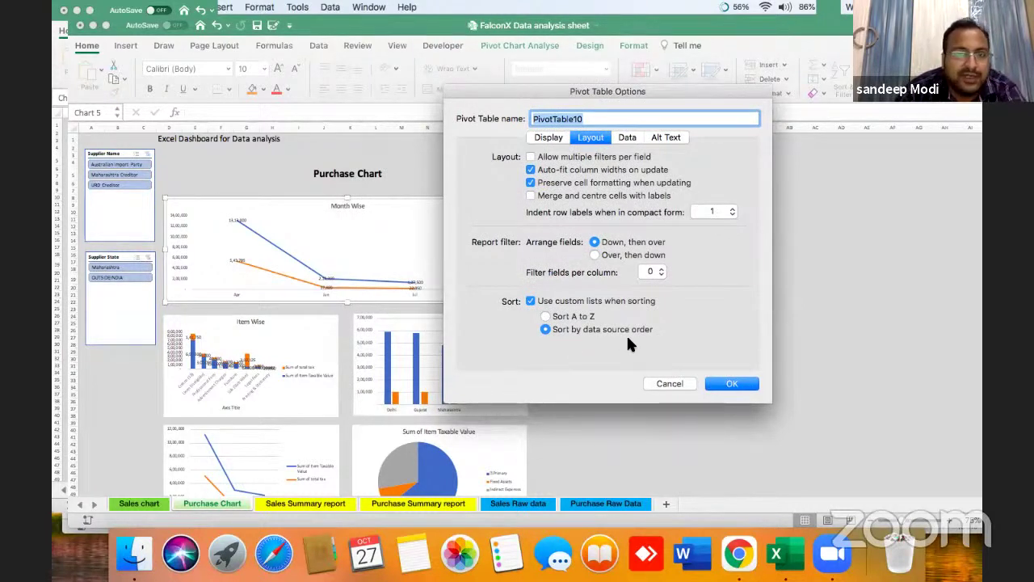
click(531, 170)
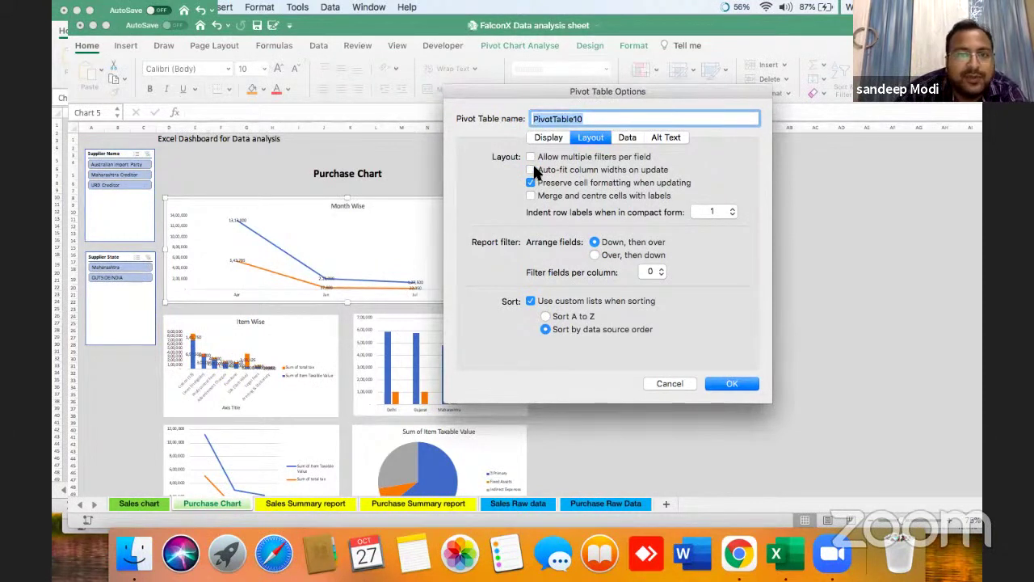
click(532, 170)
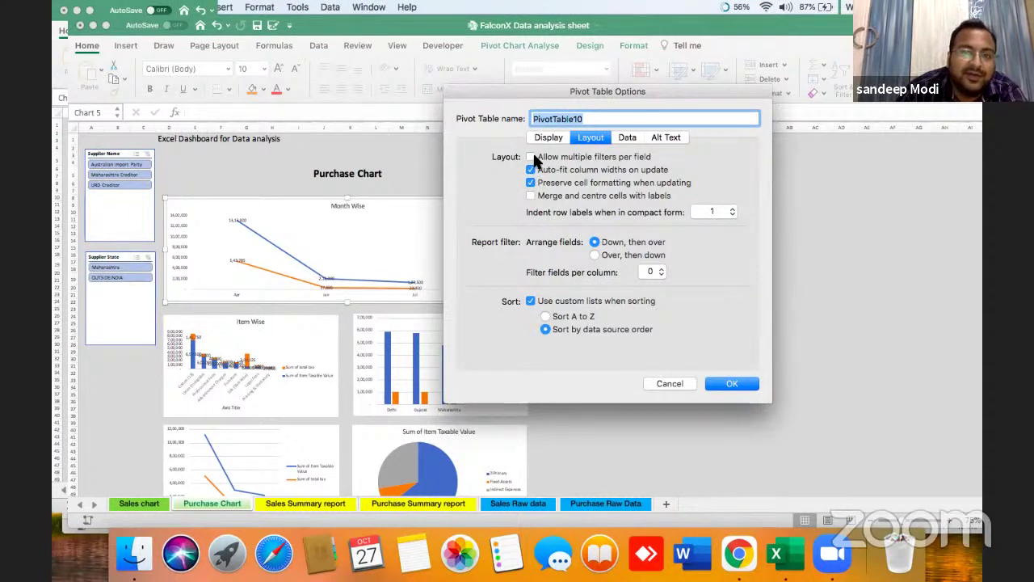
click(626, 139)
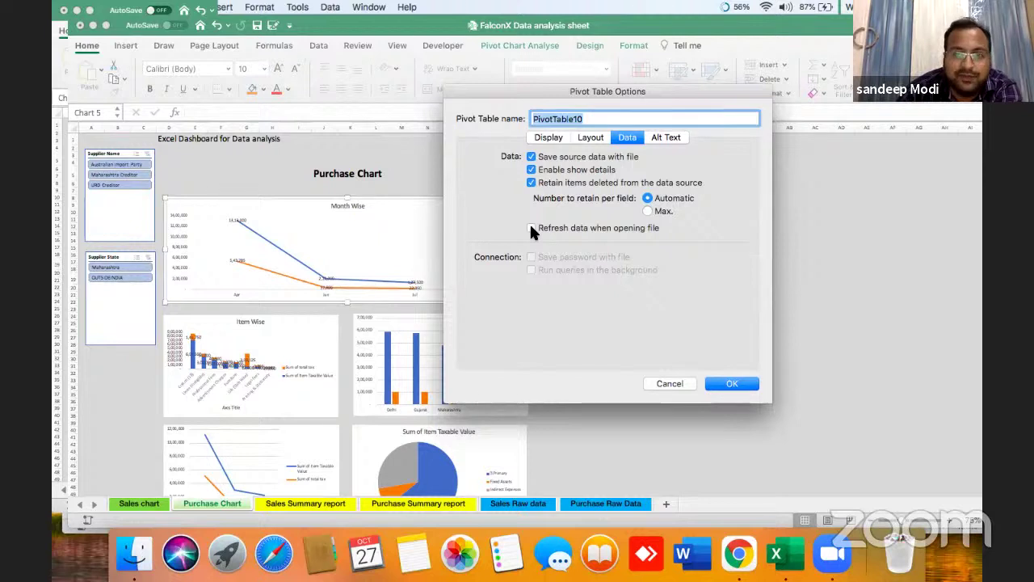
click(668, 136)
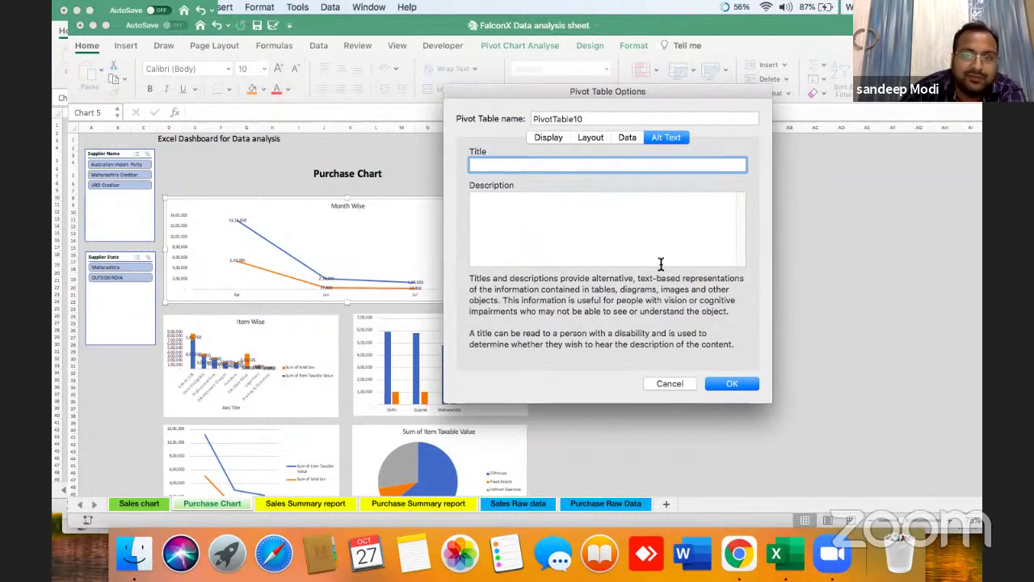
click(664, 384)
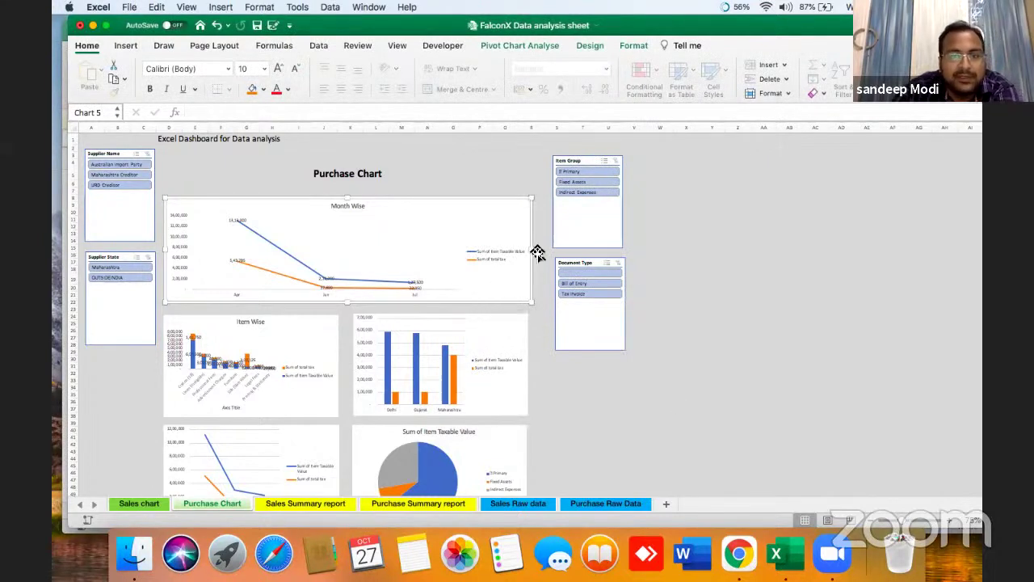
Step: Try the 2-D pie chart type on the Month Wise chart
right_click(466, 231)
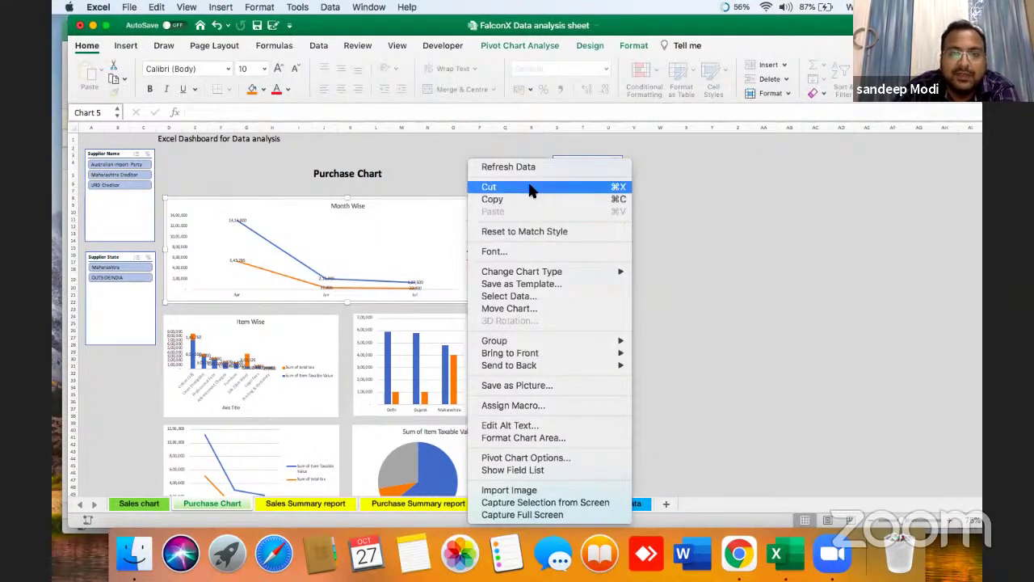
mouse_move(568, 277)
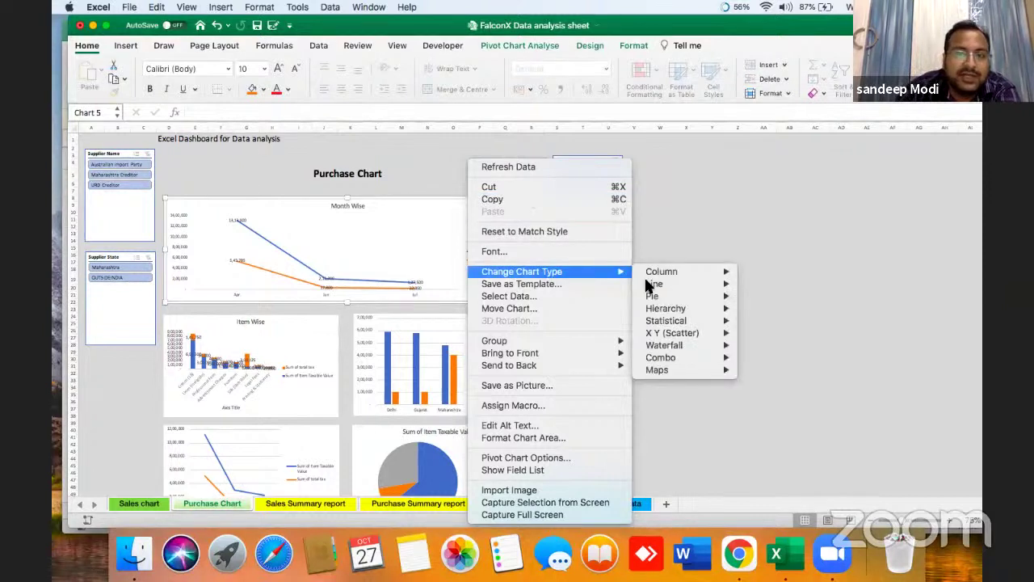
mouse_move(565, 272)
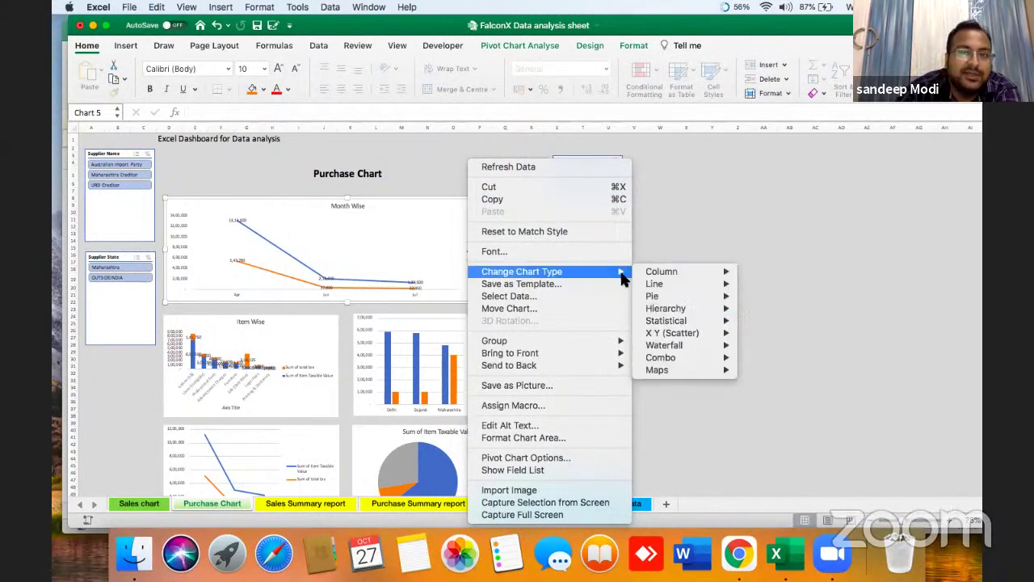
mouse_move(665, 309)
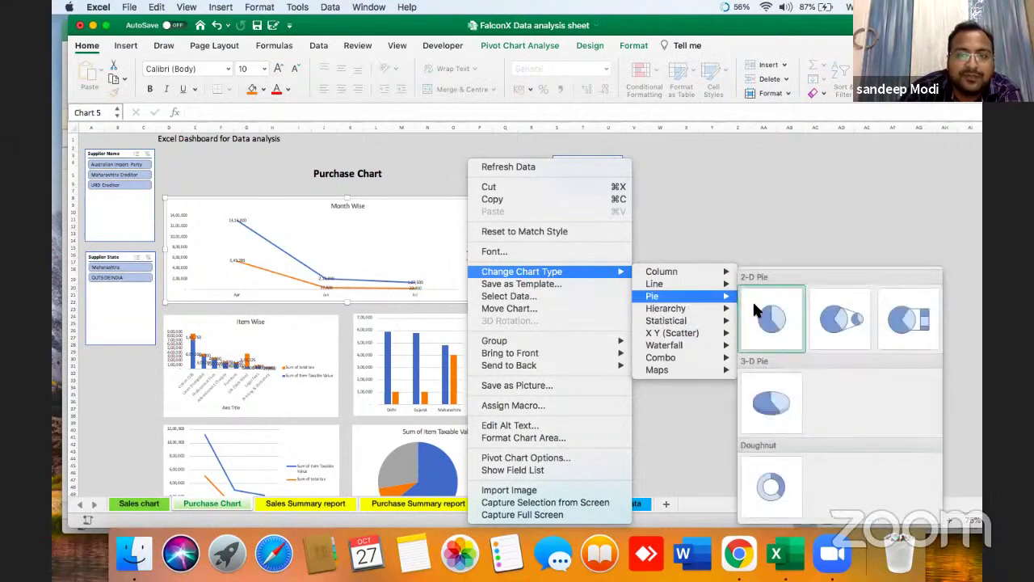
click(752, 300)
right_click(473, 231)
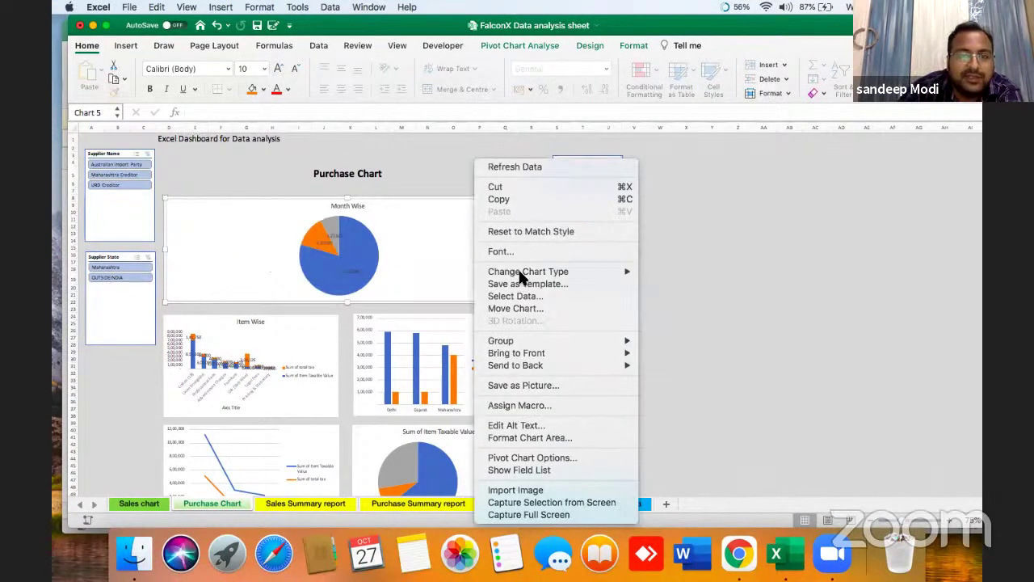
mouse_move(522, 272)
mouse_move(671, 291)
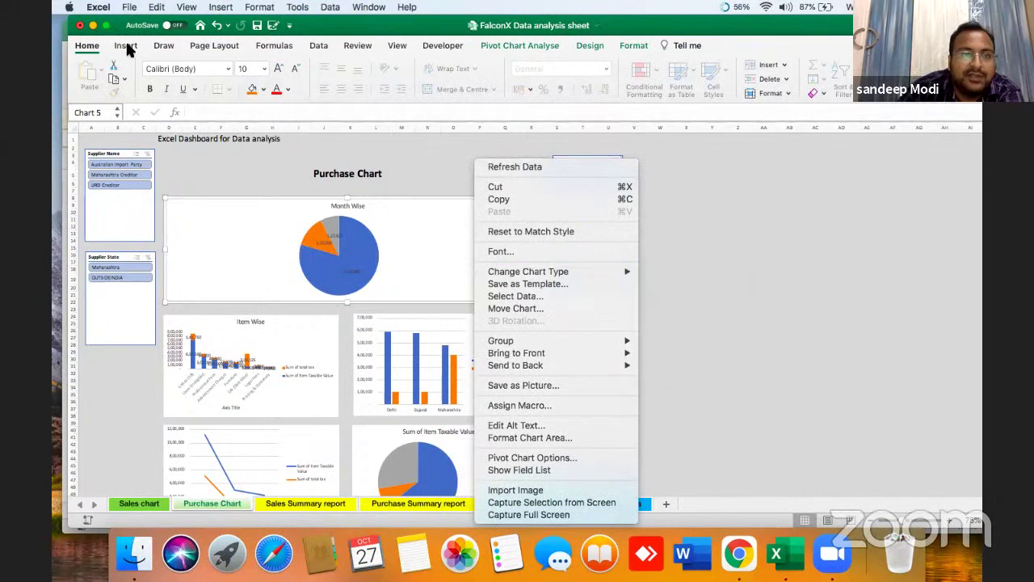
click(128, 49)
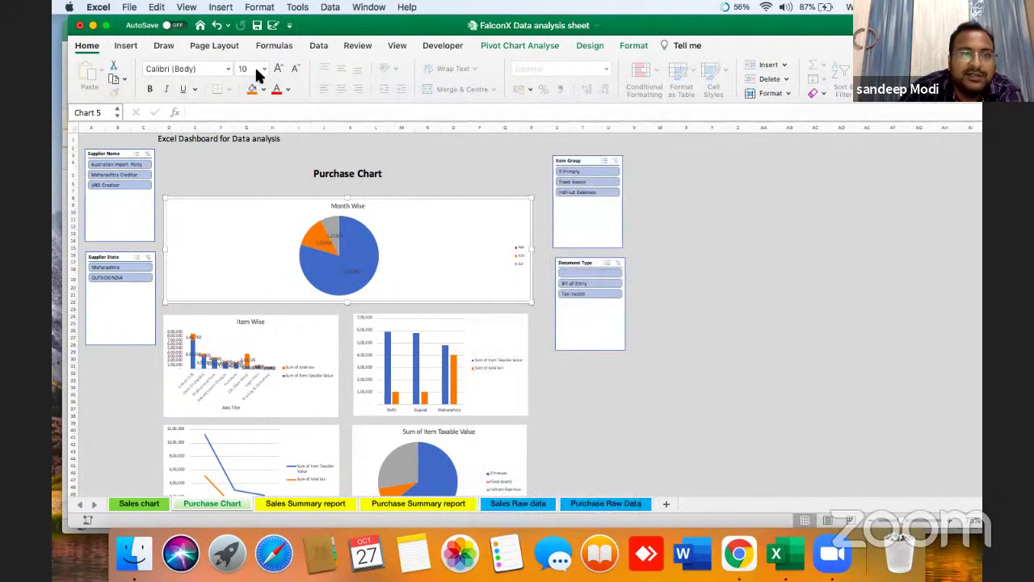
click(129, 46)
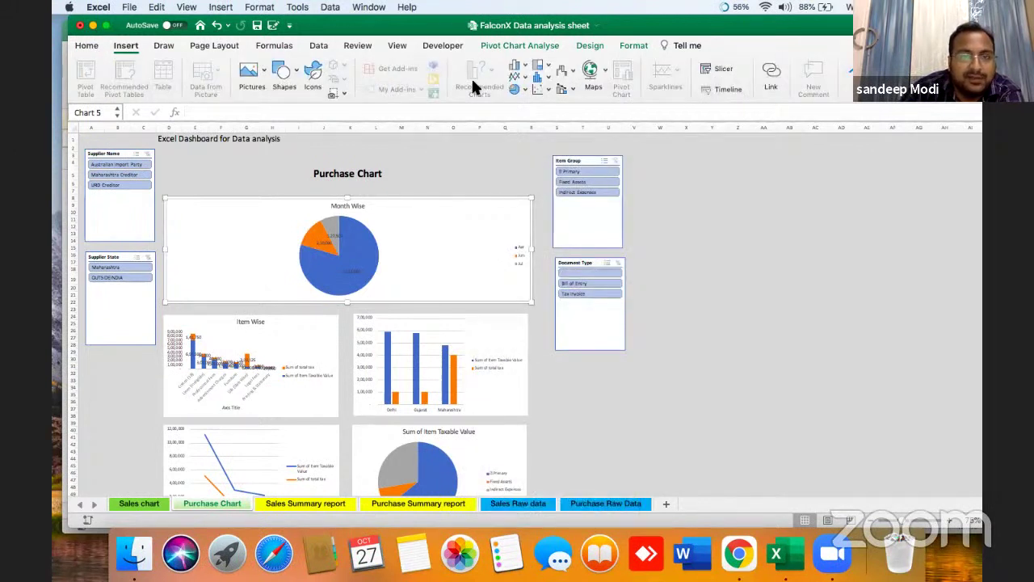
Step: Return the Month Wise chart to the 2-D line chart type
right_click(501, 216)
mouse_move(580, 274)
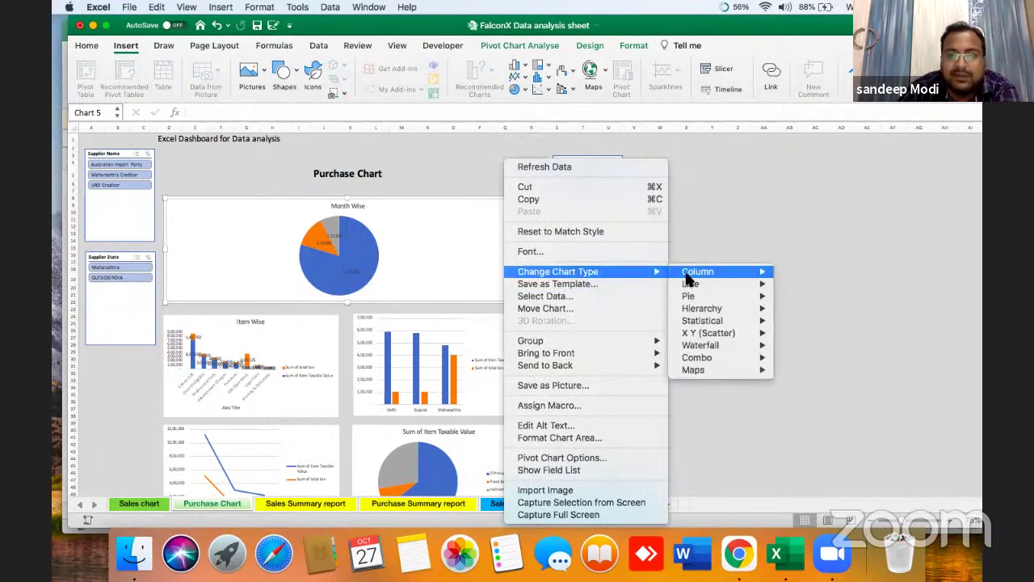
mouse_move(694, 286)
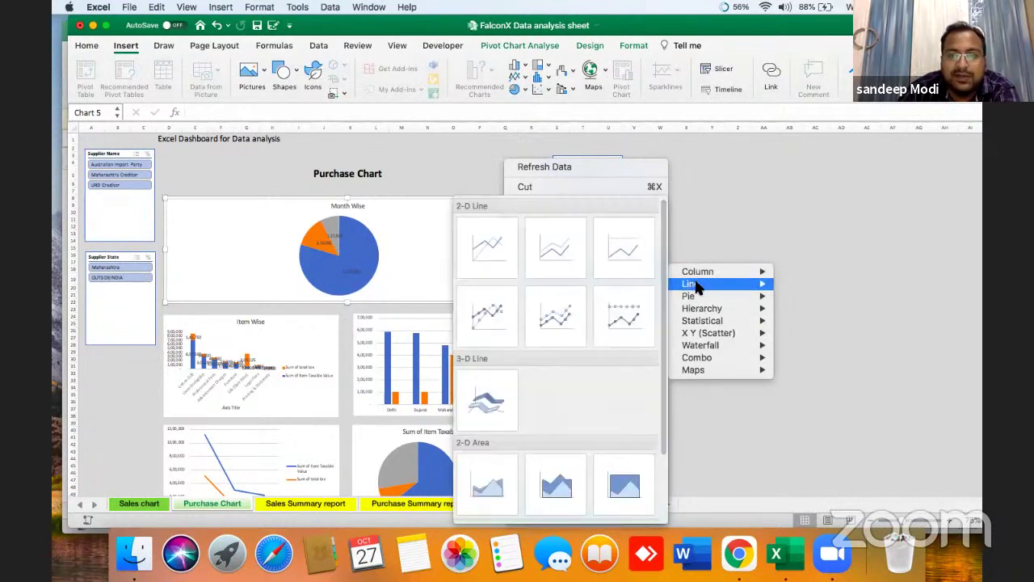
click(494, 249)
right_click(478, 271)
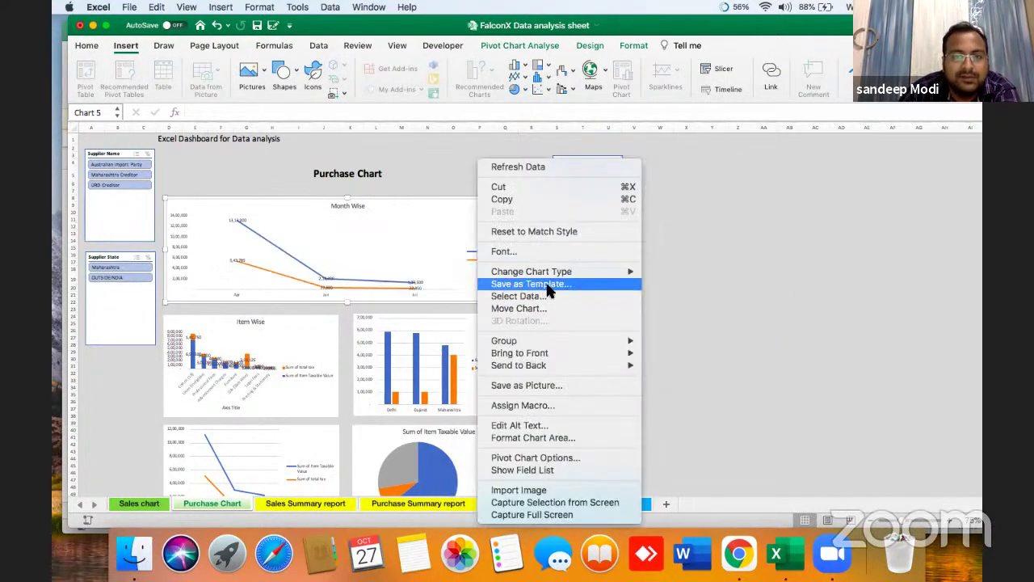
mouse_move(593, 274)
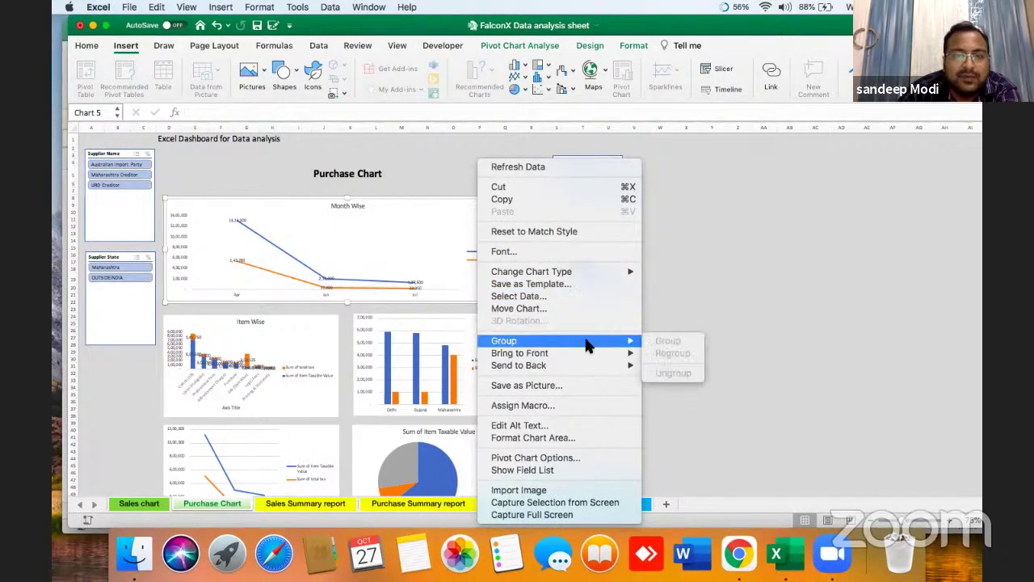
mouse_move(593, 346)
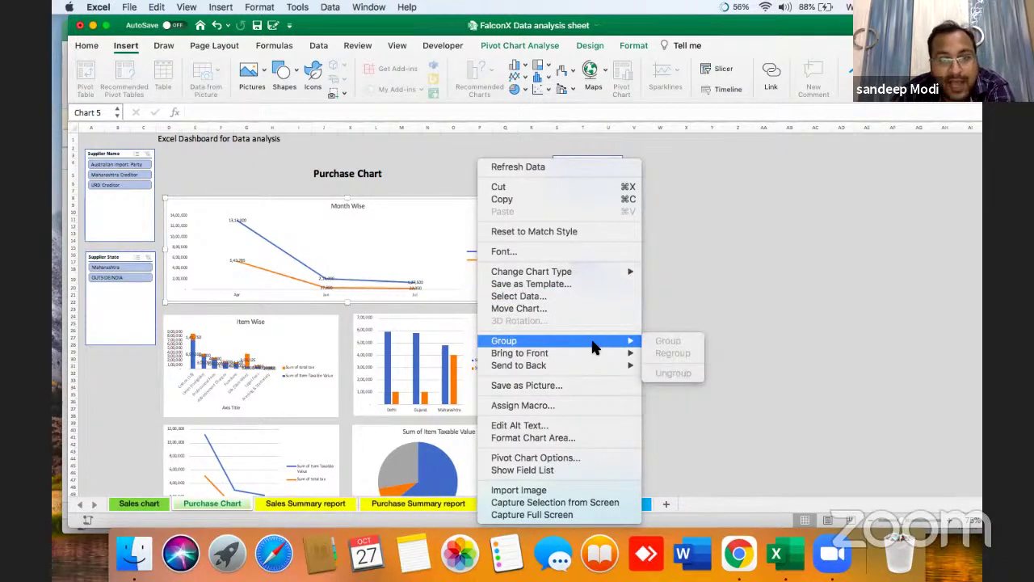
click(454, 267)
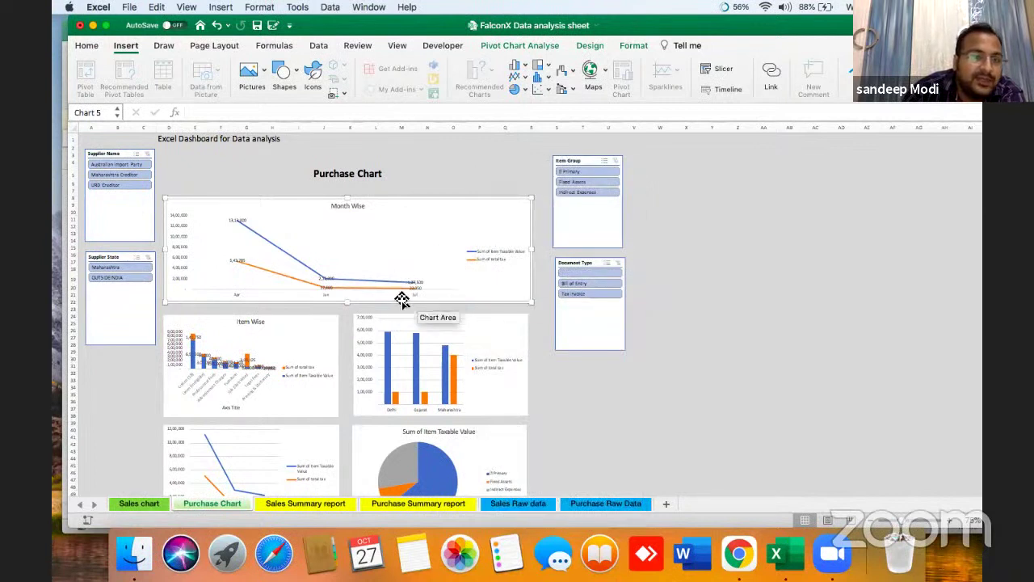
right_click(444, 258)
mouse_move(502, 304)
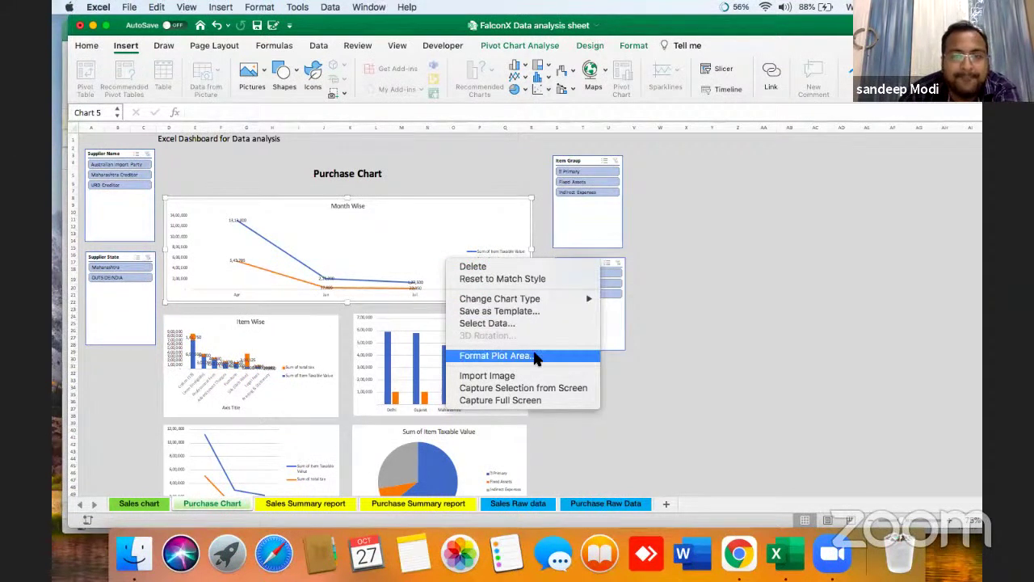
click(512, 238)
right_click(512, 238)
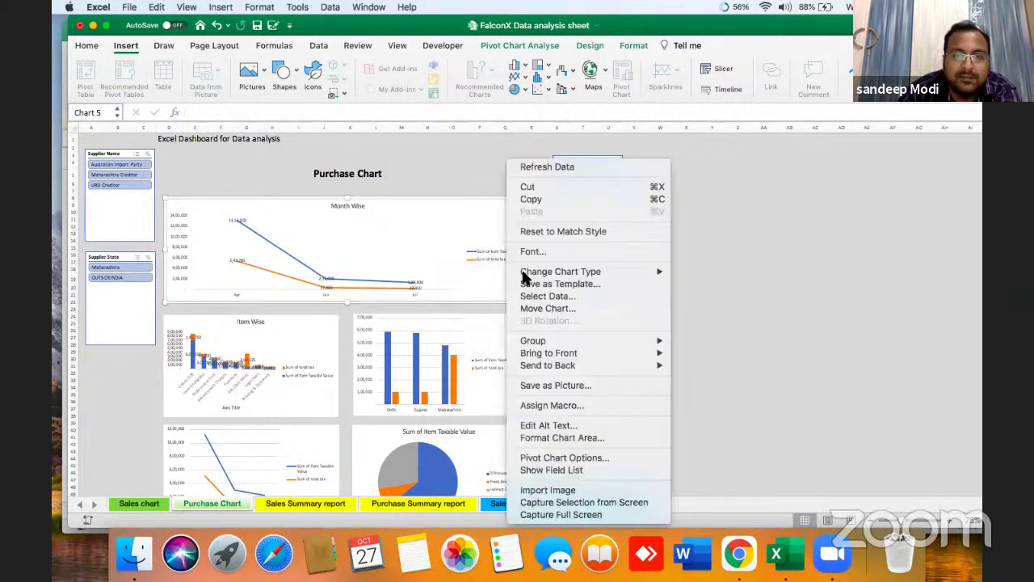
mouse_move(555, 356)
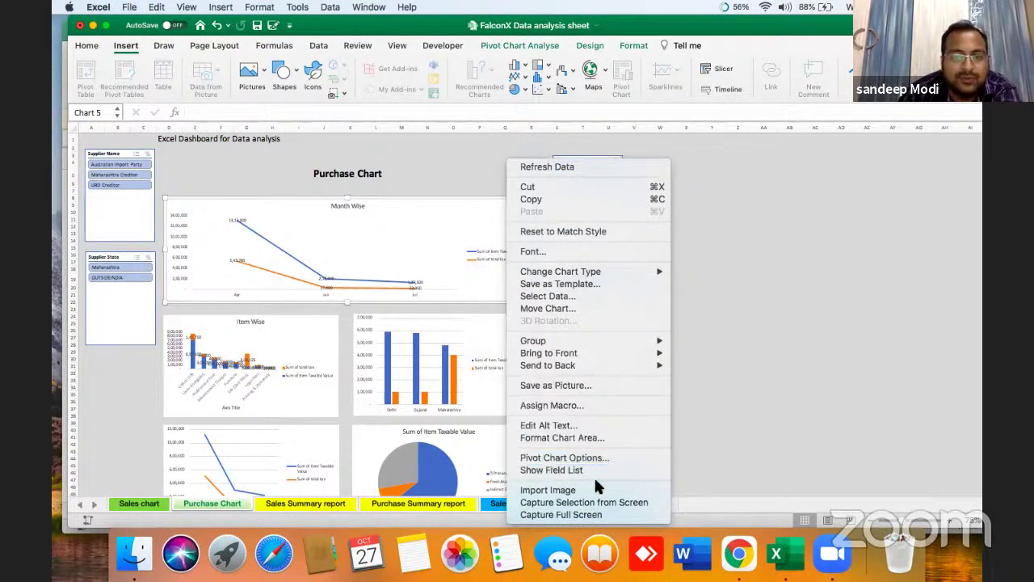
click(473, 181)
Step: Shift the Item Group slicer slightly up and to the right and lock its aspect ratio
click(610, 227)
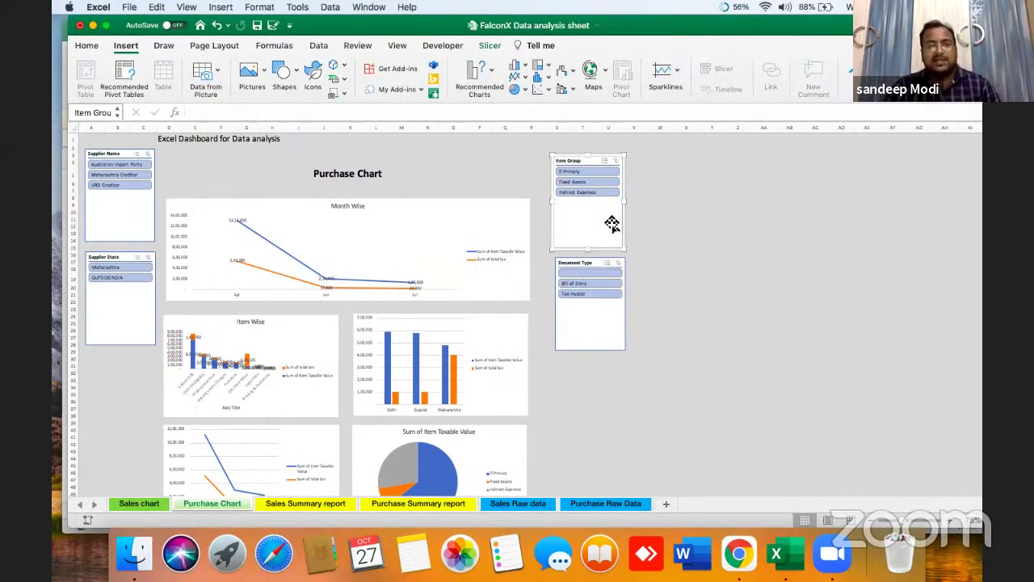
right_click(612, 220)
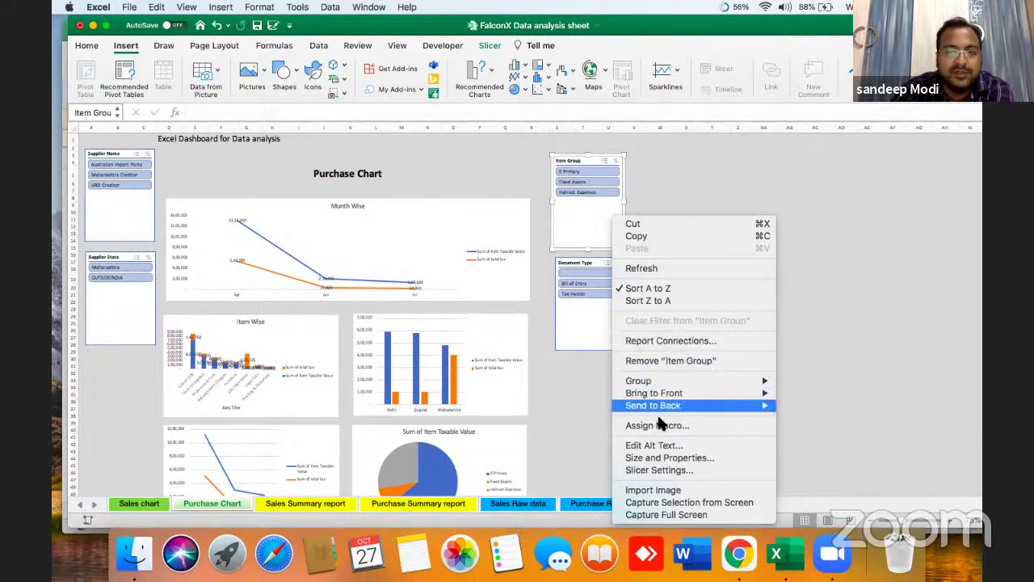
click(671, 469)
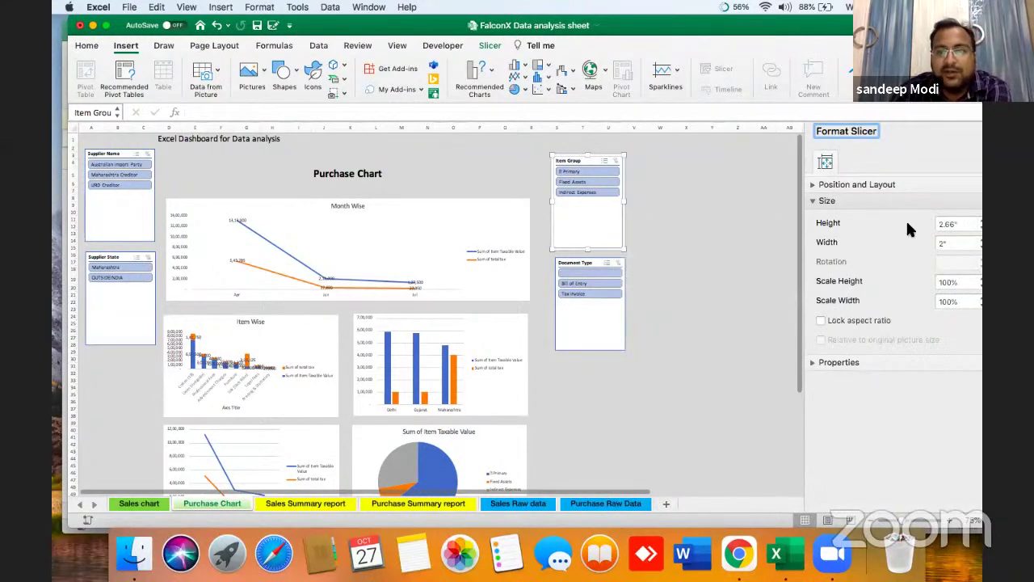
mouse_move(614, 221)
mouse_down()
mouse_move(630, 233)
mouse_move(617, 226)
mouse_up()
click(822, 320)
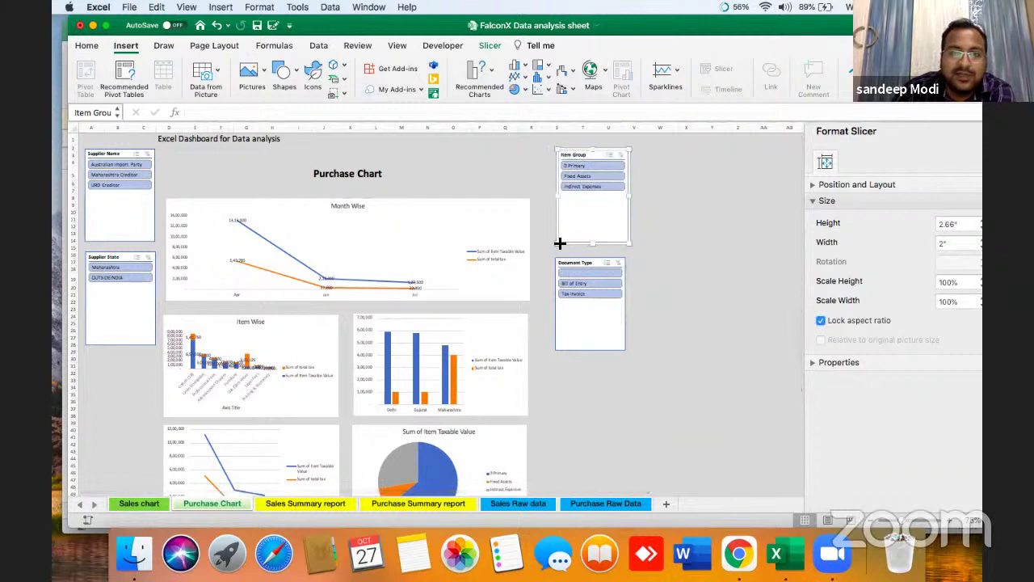
Step: Resize the Item Group slicer to about 2.6" high and 2.46" wide
drag(560, 242, 554, 246)
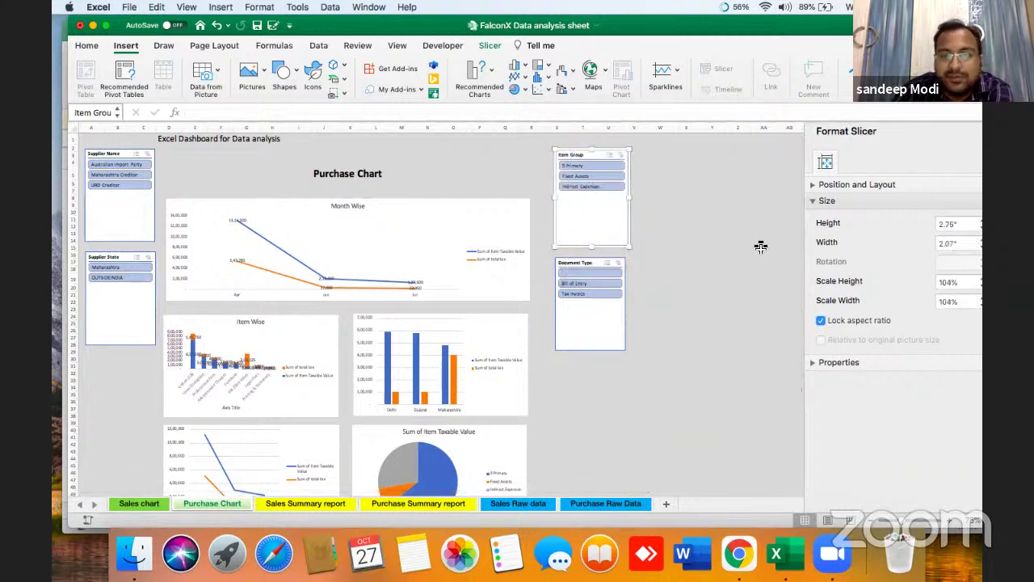
click(737, 233)
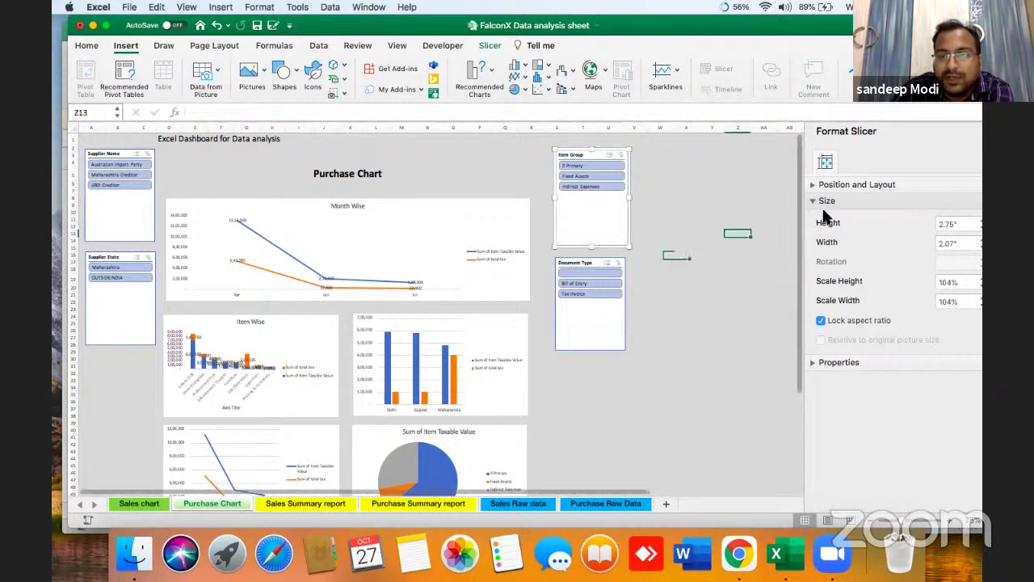
click(813, 185)
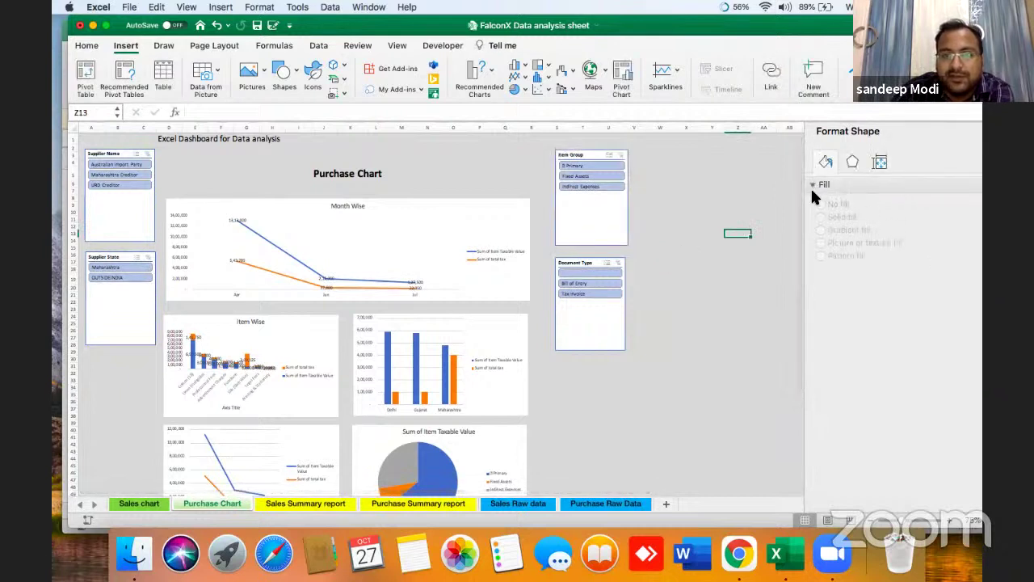
click(850, 164)
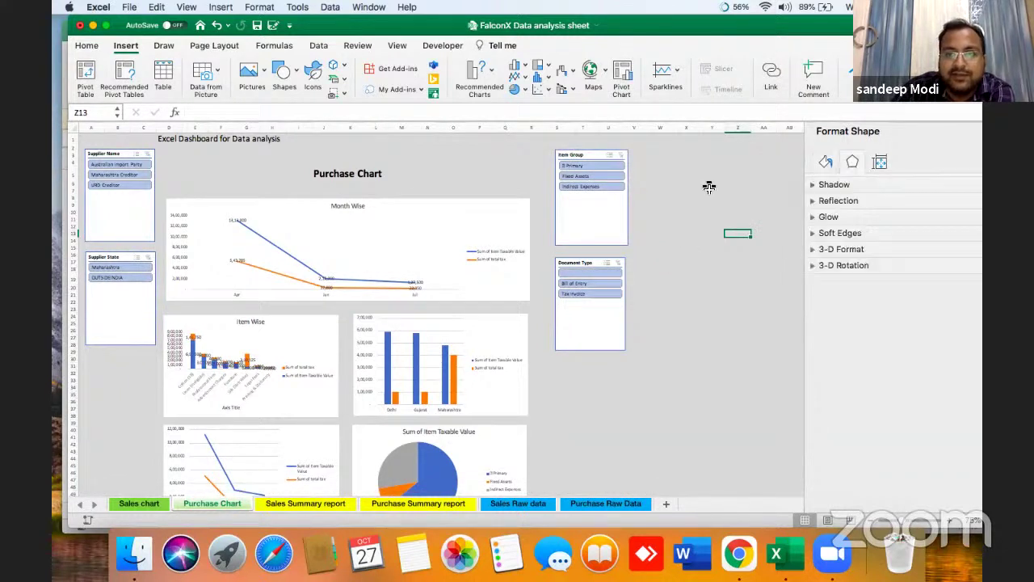
click(628, 208)
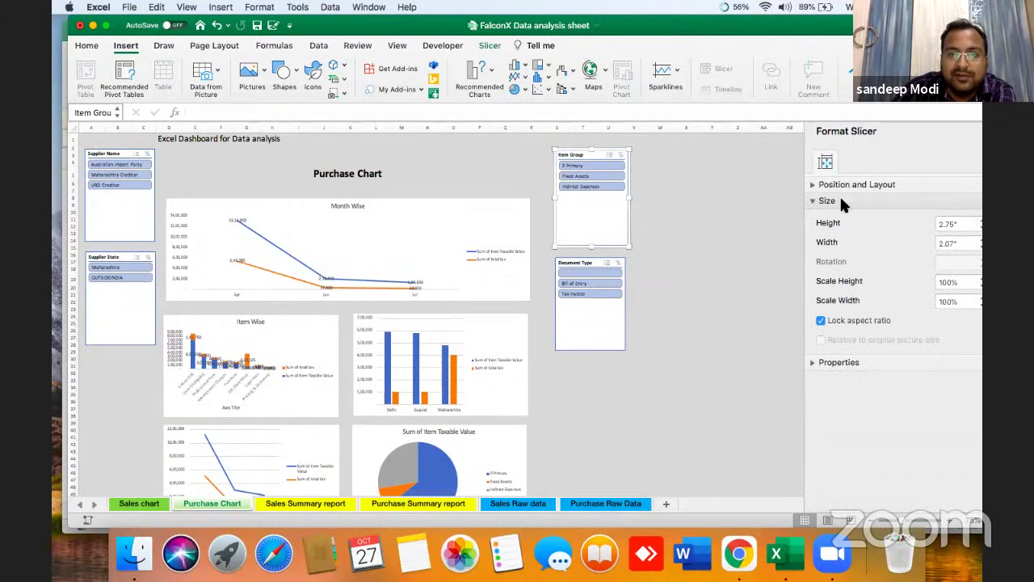
mouse_move(628, 224)
mouse_down()
mouse_move(658, 282)
mouse_move(637, 218)
mouse_move(649, 248)
mouse_move(642, 259)
mouse_move(614, 265)
mouse_move(615, 237)
mouse_up()
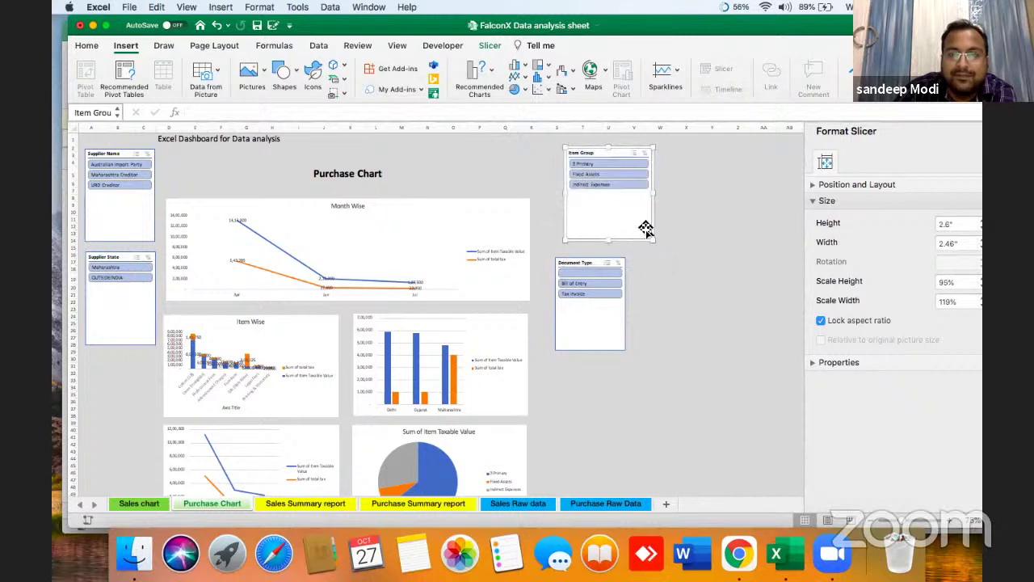
Step: Try disabling resizing and moving for the Item Group slicer
click(816, 184)
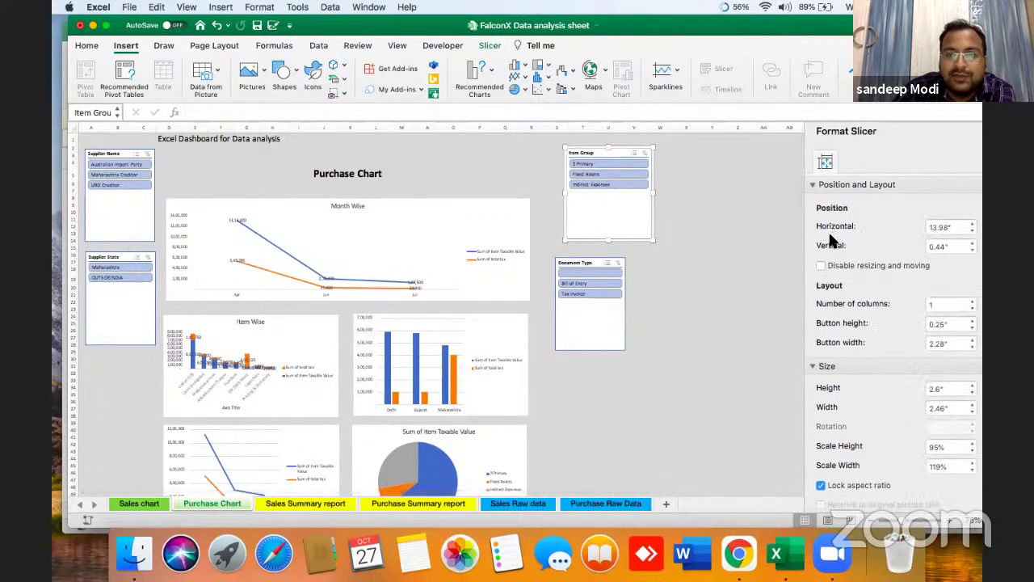
click(822, 267)
click(762, 267)
click(621, 210)
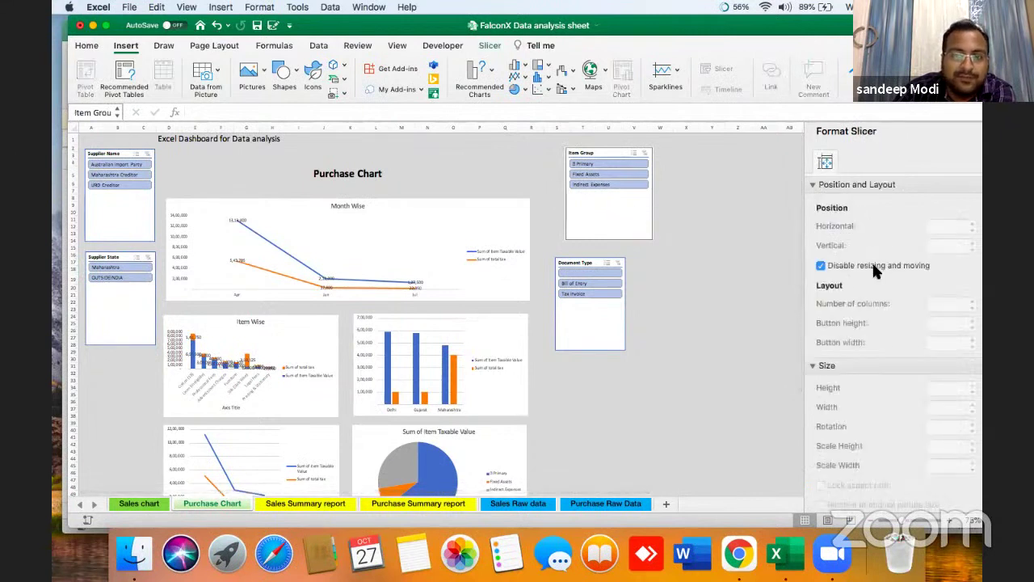
click(822, 267)
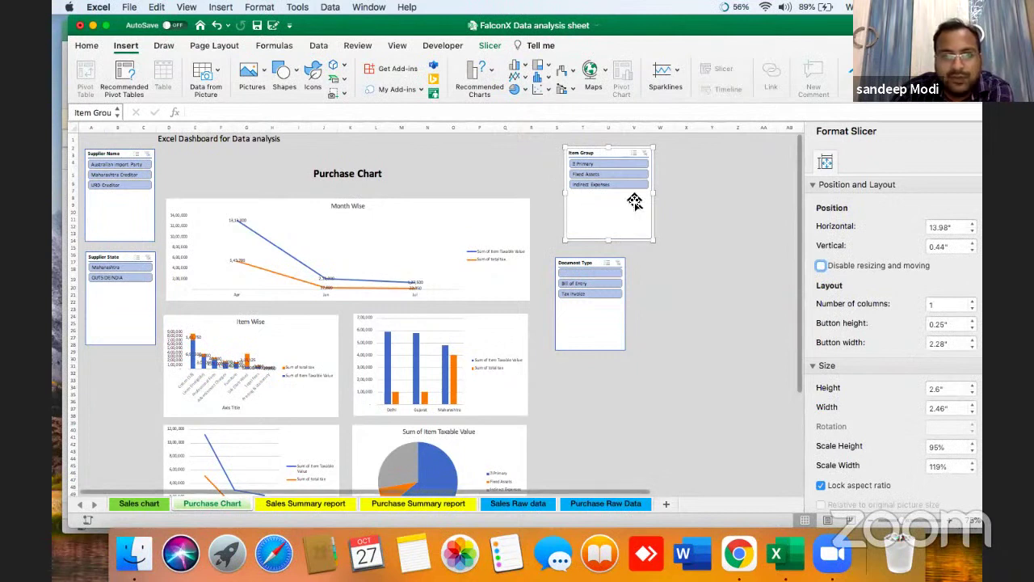
Step: Arrange the Item Group slicer's buttons in 2 columns and adjust the slicer's width to about 2.83"
drag(654, 194, 593, 201)
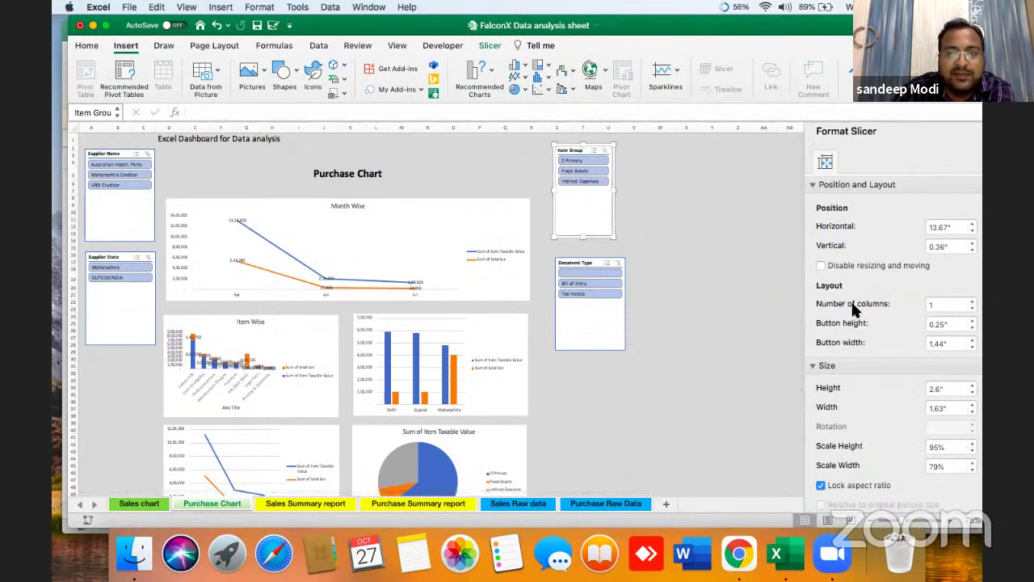
click(952, 305)
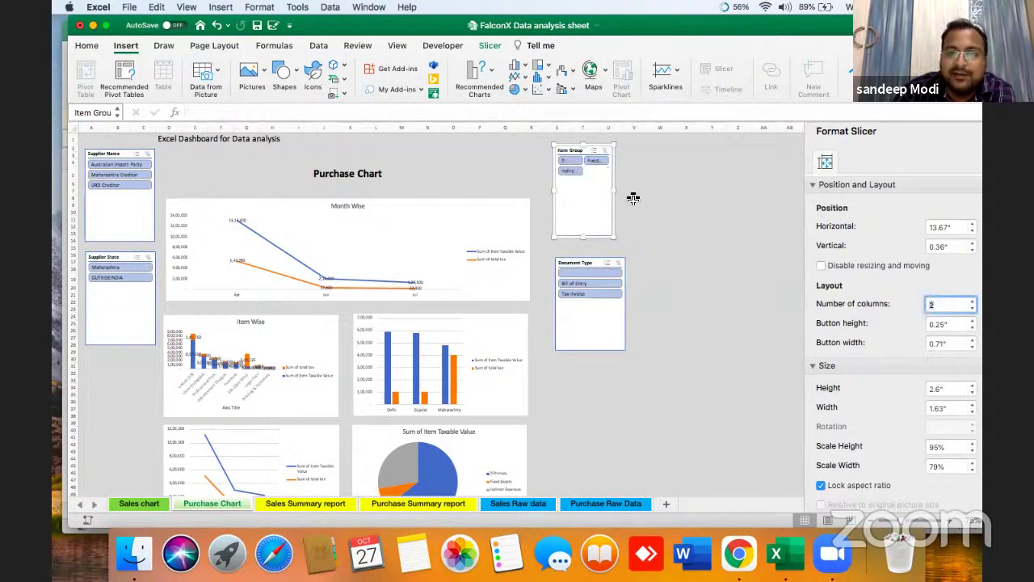
drag(616, 192, 655, 191)
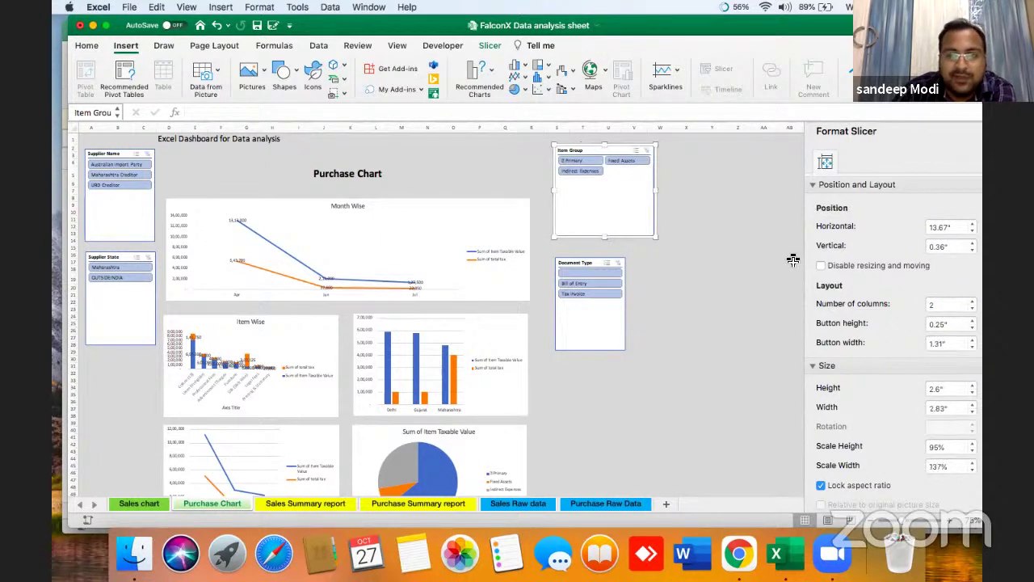
Step: Set the Item Group slicer's button height to 0.3"
scroll(883, 305, down, 1)
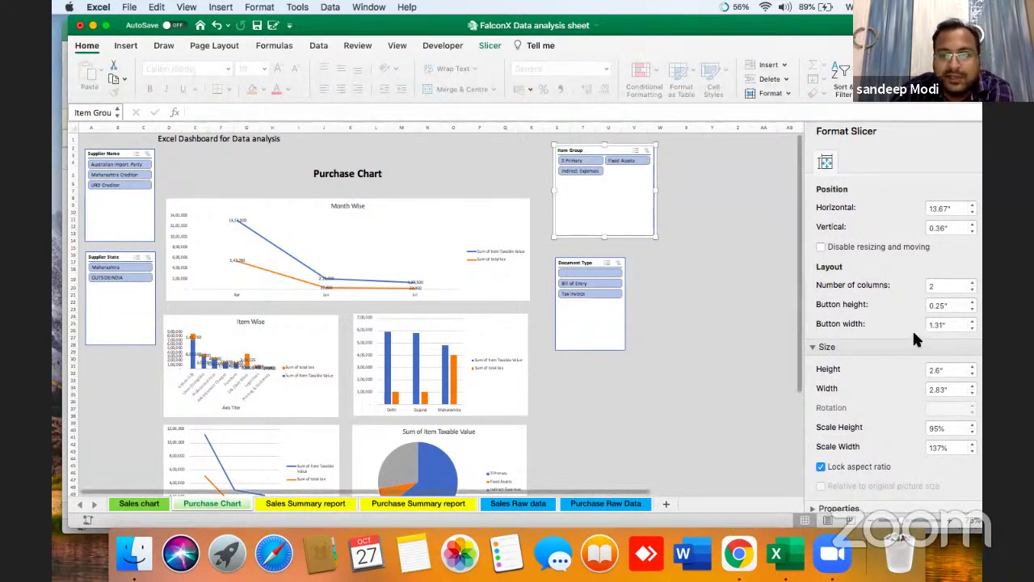
click(972, 302)
click(972, 302)
click(972, 301)
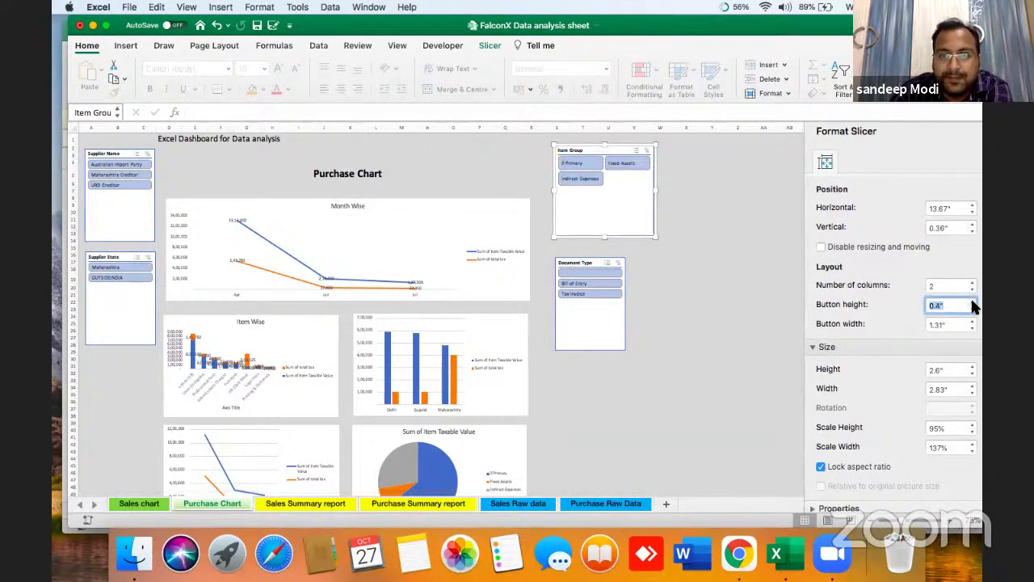
click(972, 302)
click(973, 308)
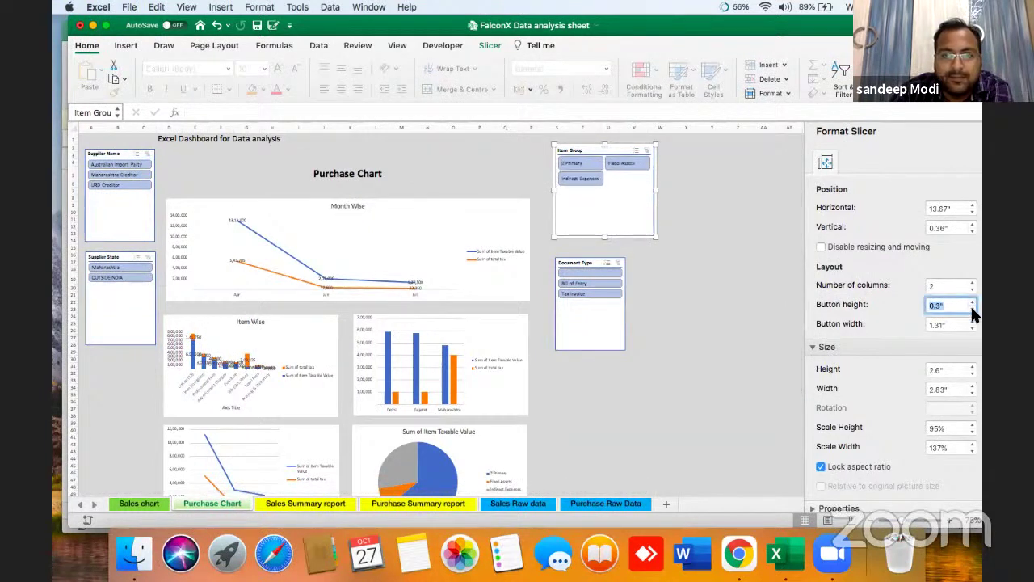
click(973, 309)
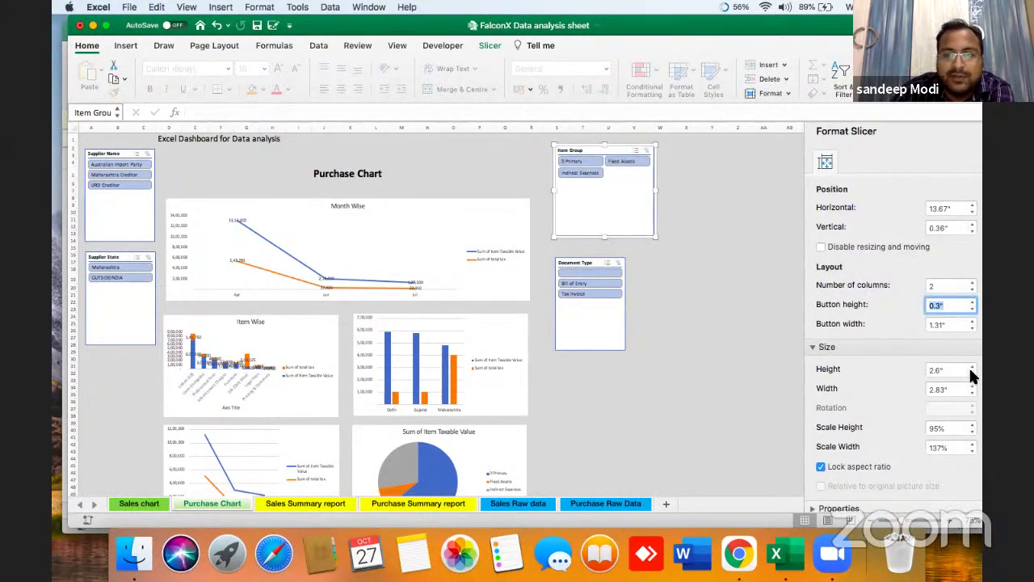
Step: Try a height of 2.9" for the Item Group slicer with its aspect ratio locked
click(972, 366)
click(971, 366)
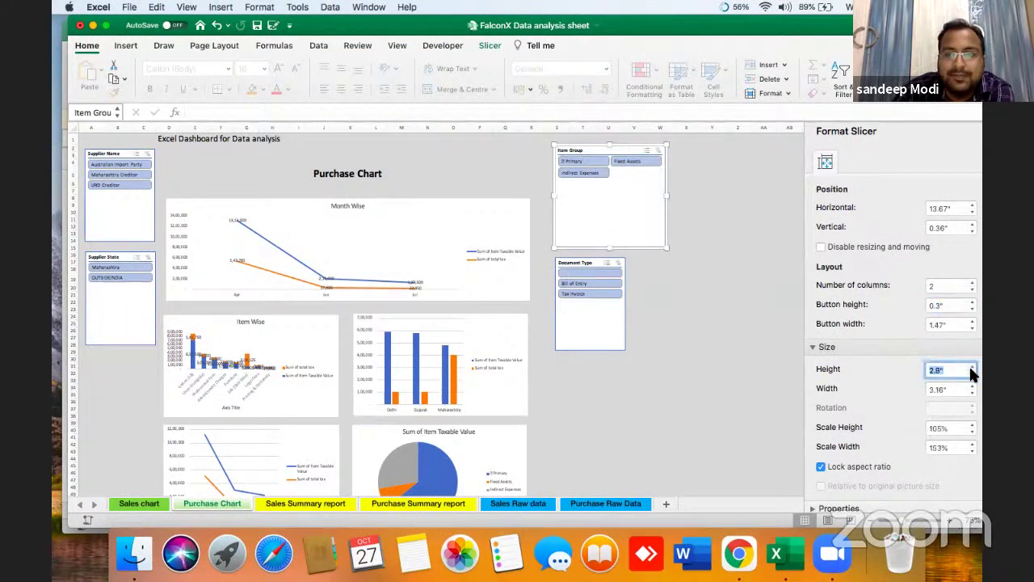
click(972, 373)
click(972, 372)
click(972, 372)
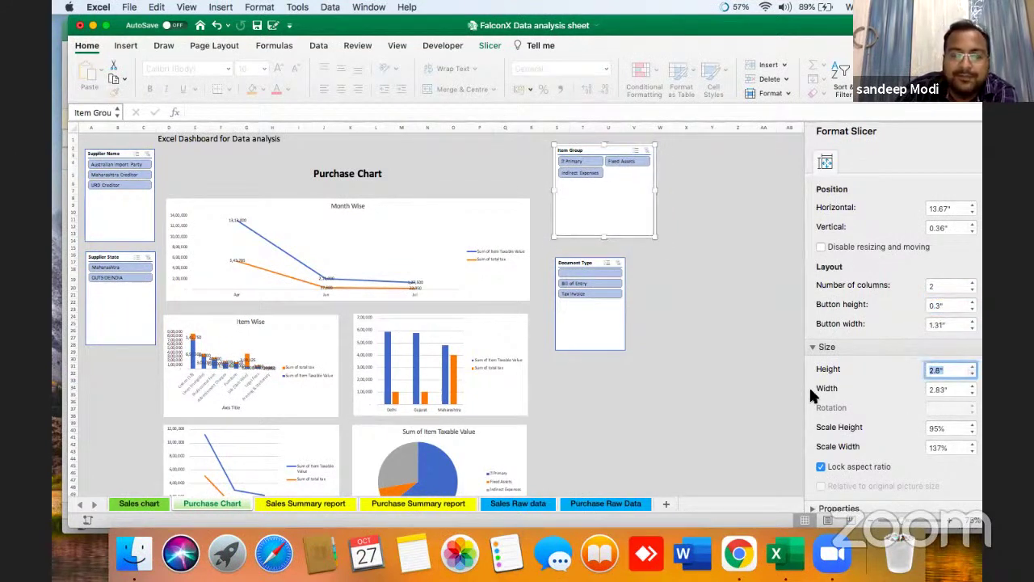
Step: Set the Item Group slicer to not move or size with cells, and turn off its Print object and Locked properties
click(813, 347)
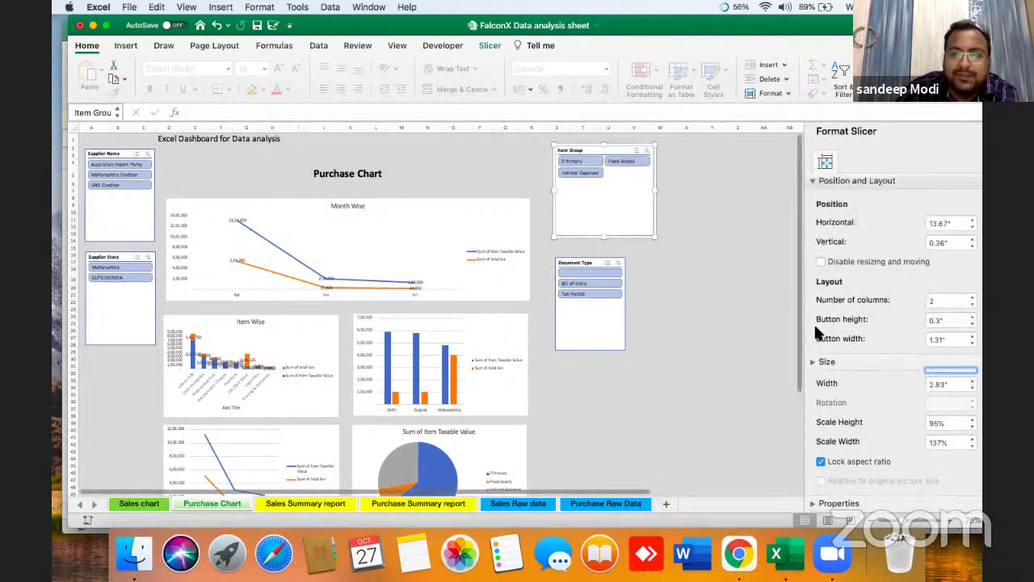
click(812, 185)
click(812, 200)
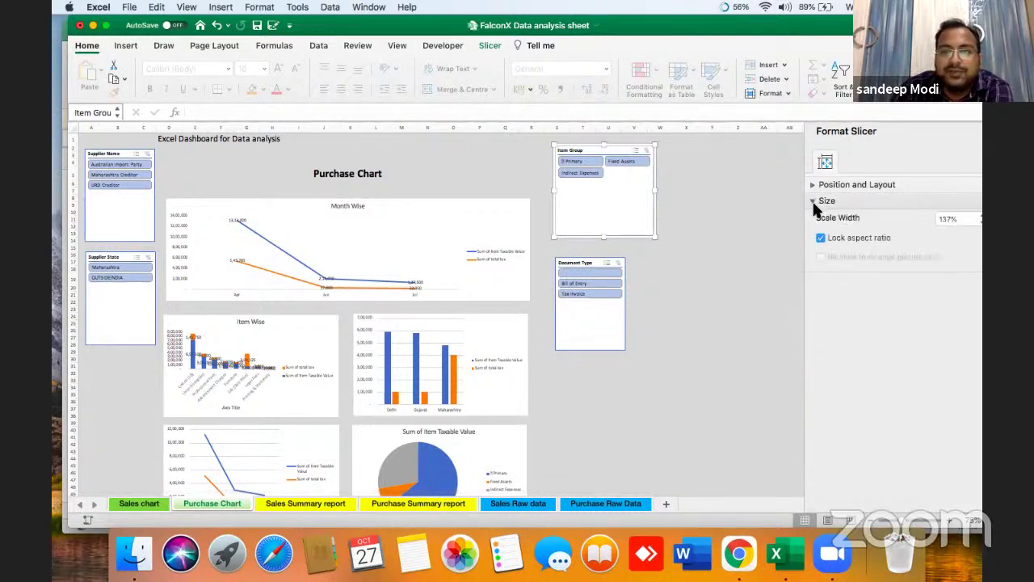
click(814, 362)
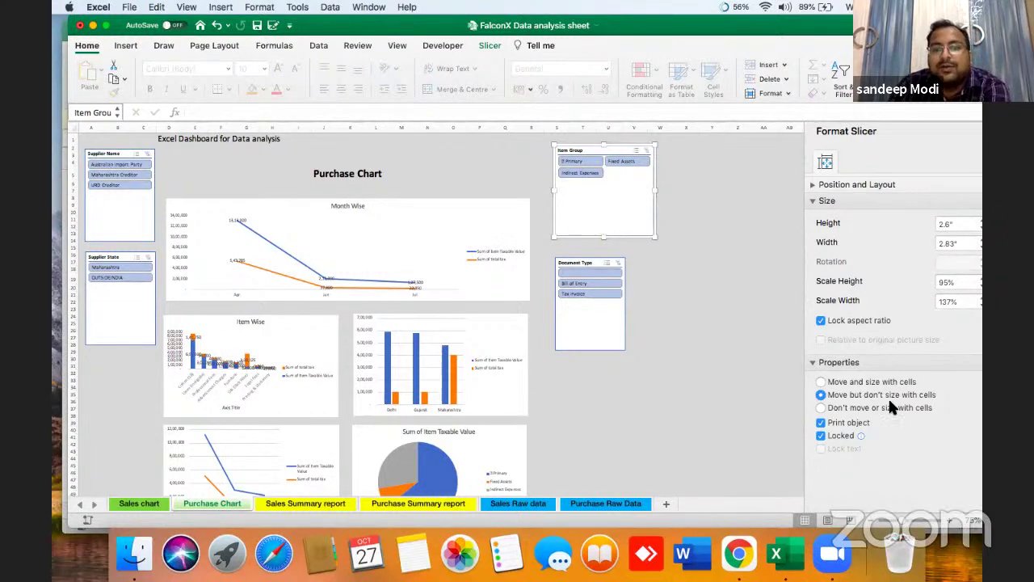
click(822, 408)
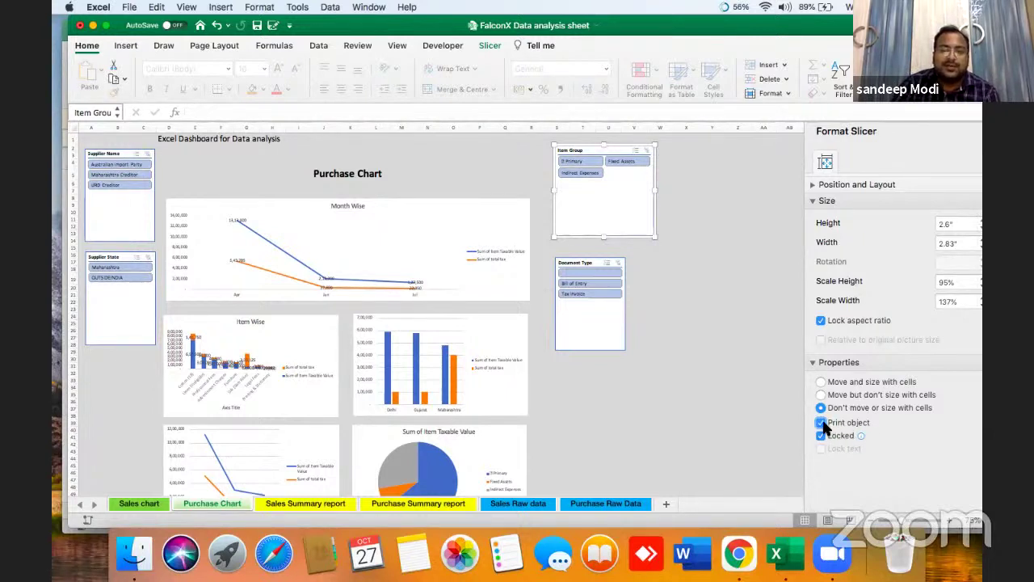
click(821, 423)
click(821, 436)
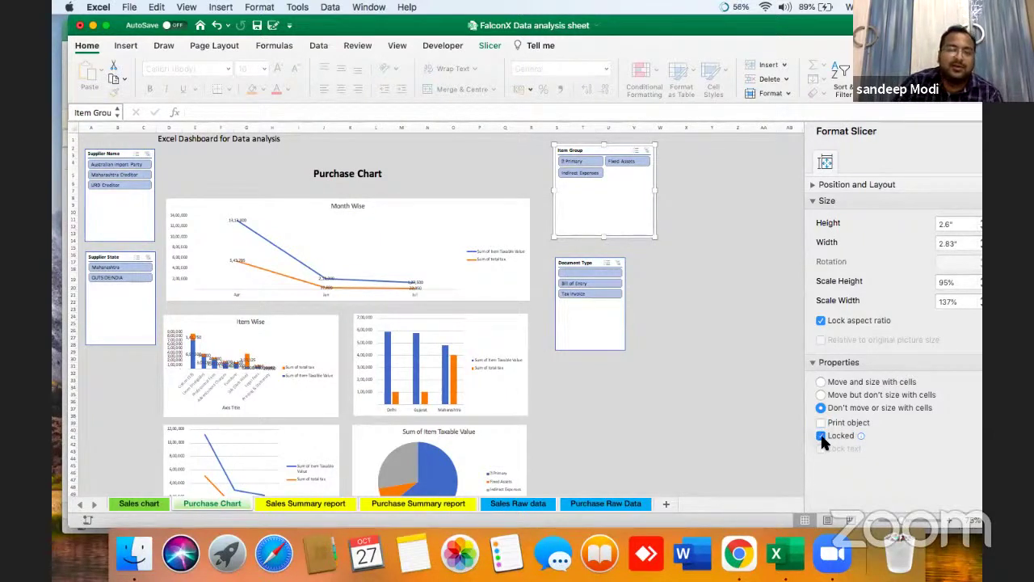
Step: Shift the Item Group slicer slightly down and to the right and turn its Locked property back on
mouse_move(614, 201)
mouse_down()
mouse_move(644, 205)
mouse_move(627, 209)
mouse_up()
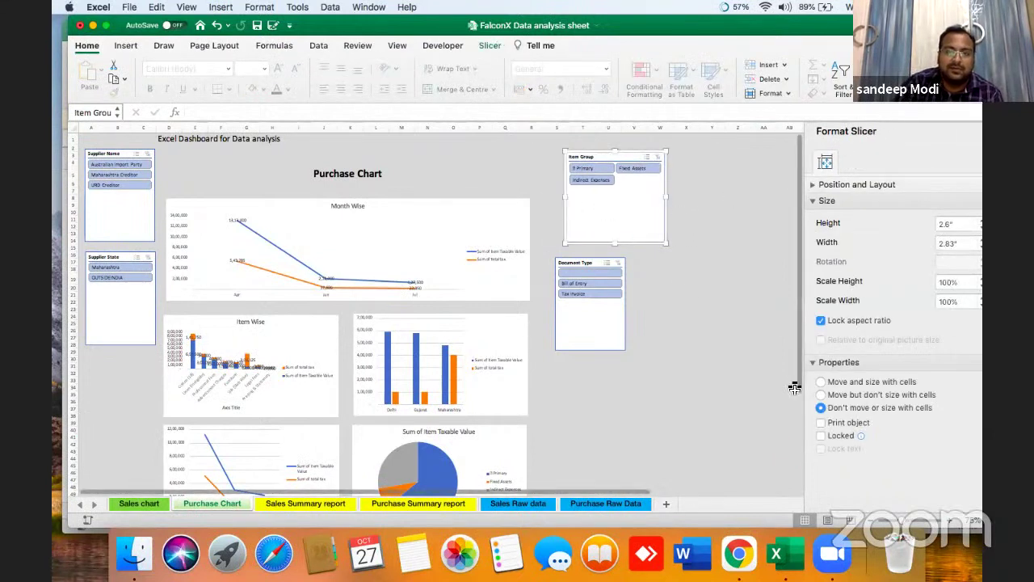
click(821, 436)
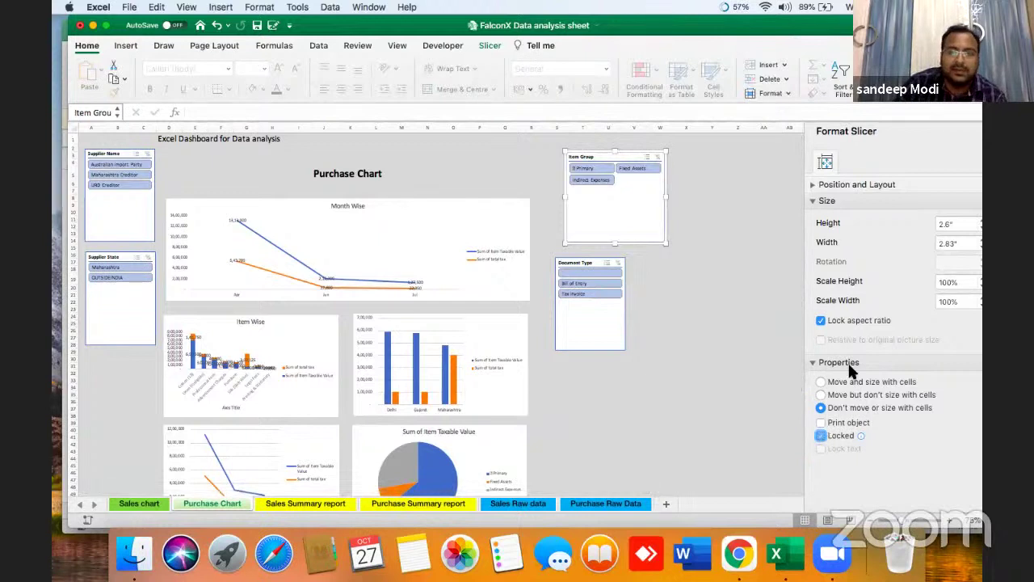
Step: Disable resizing and moving for the Item Group slicer in its position settings
click(825, 185)
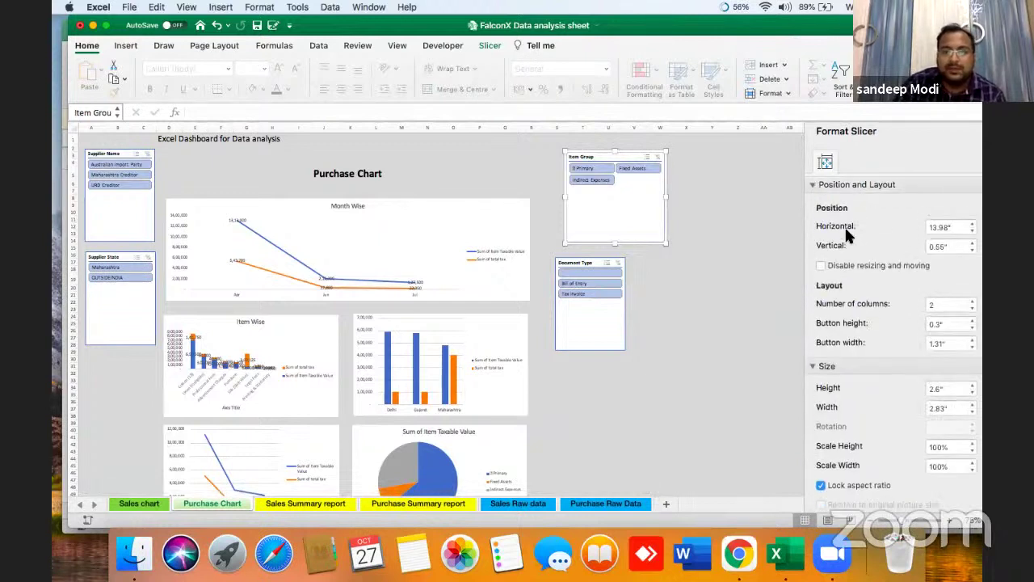
click(820, 266)
click(738, 270)
click(649, 227)
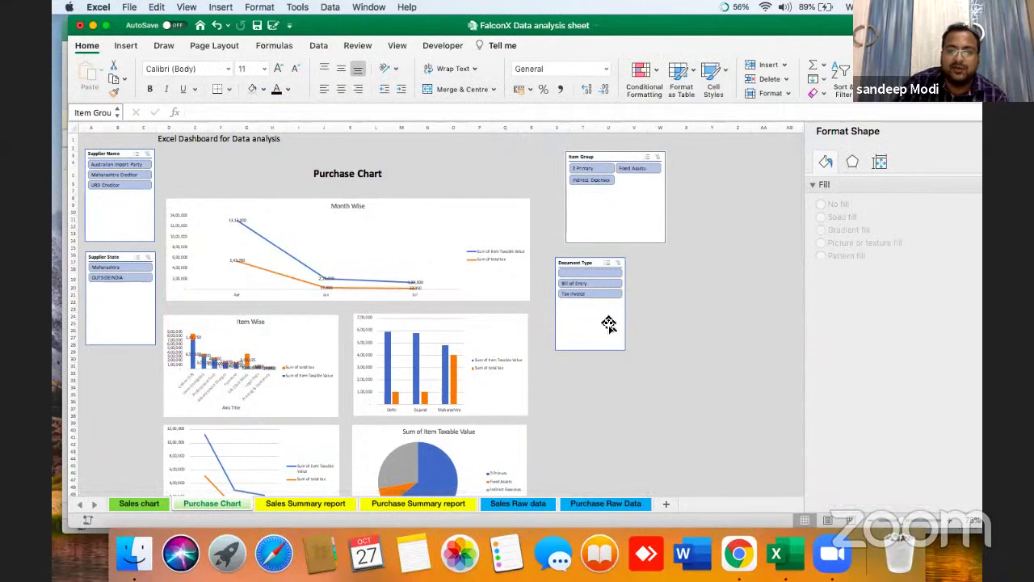
click(608, 324)
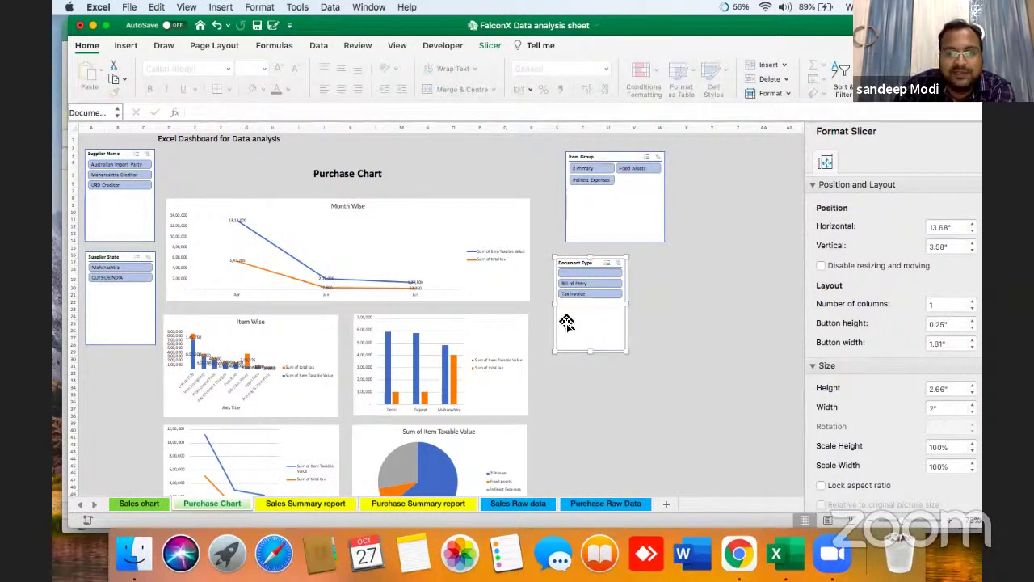
right_click(589, 334)
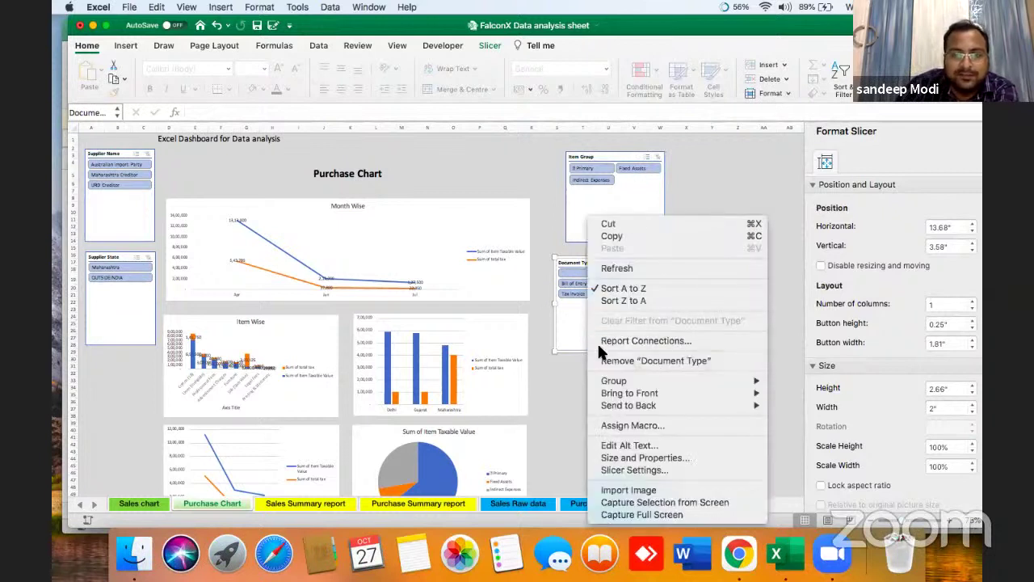
click(565, 413)
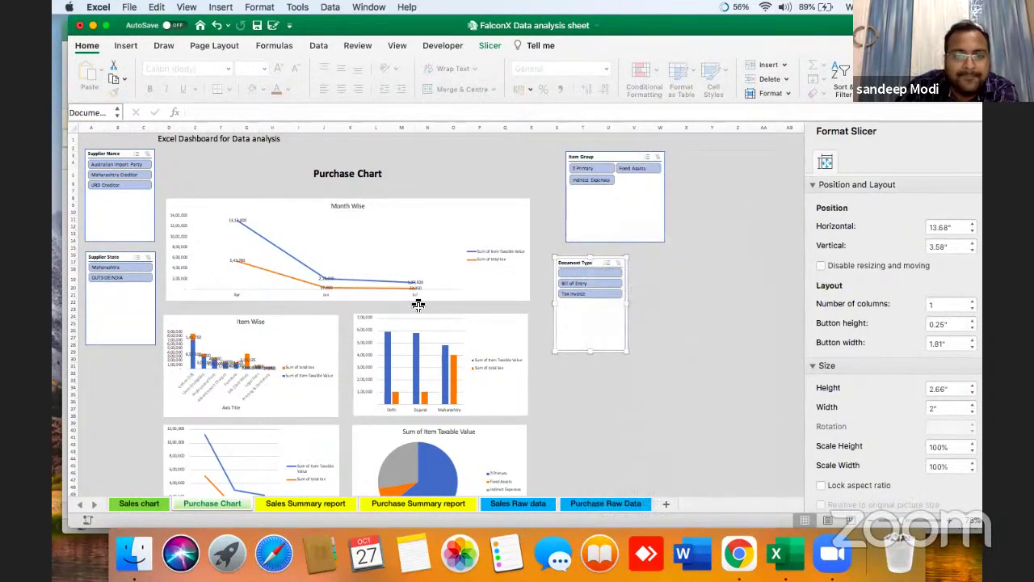
Step: Select the column chart comparing Delhi, Gujarat and Maharashtra and save the workbook
click(495, 341)
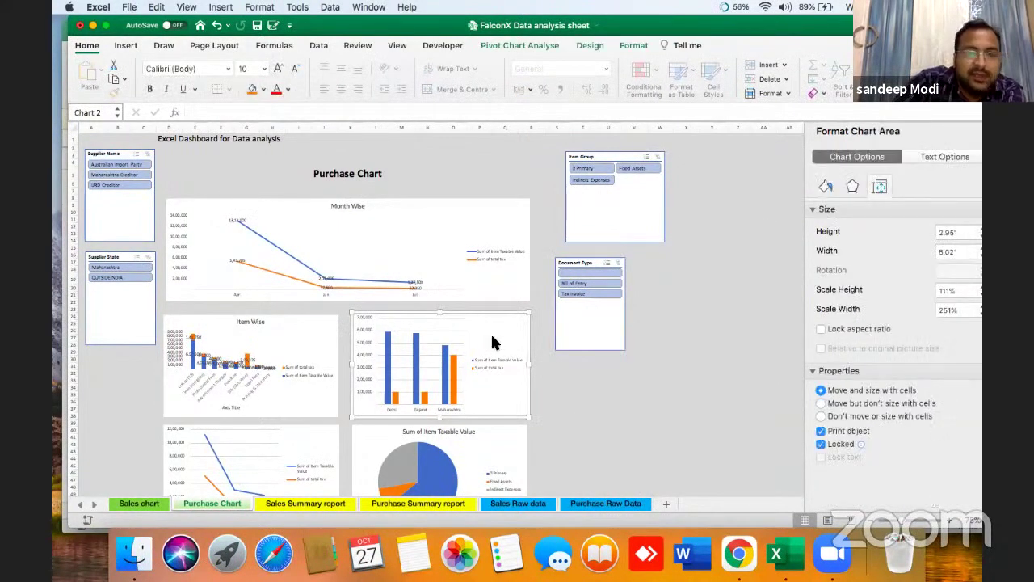
key(super+s)
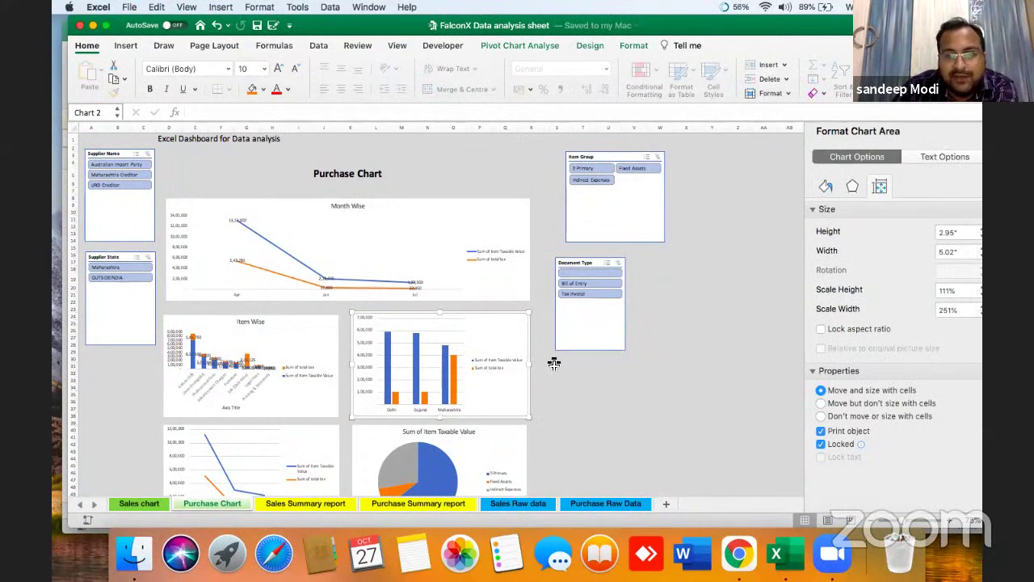
Step: Examine the text fill, text effects and text box options of the column chart by state
click(947, 157)
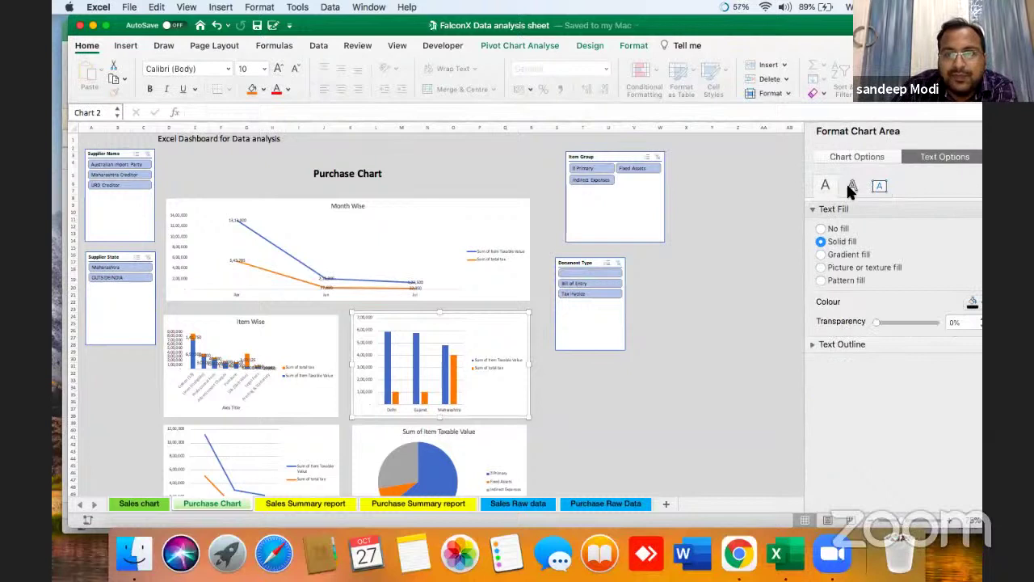
click(850, 186)
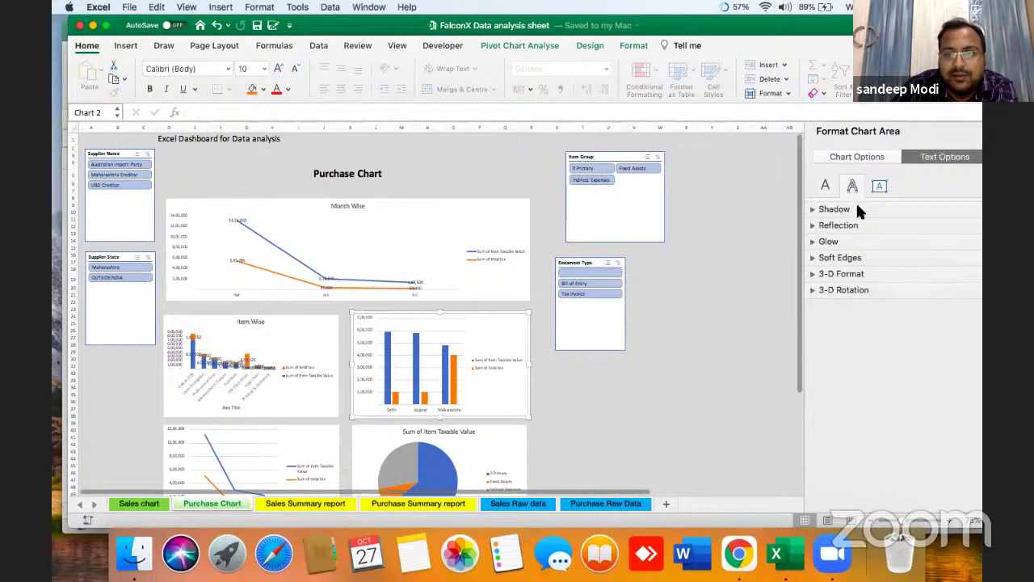
click(877, 185)
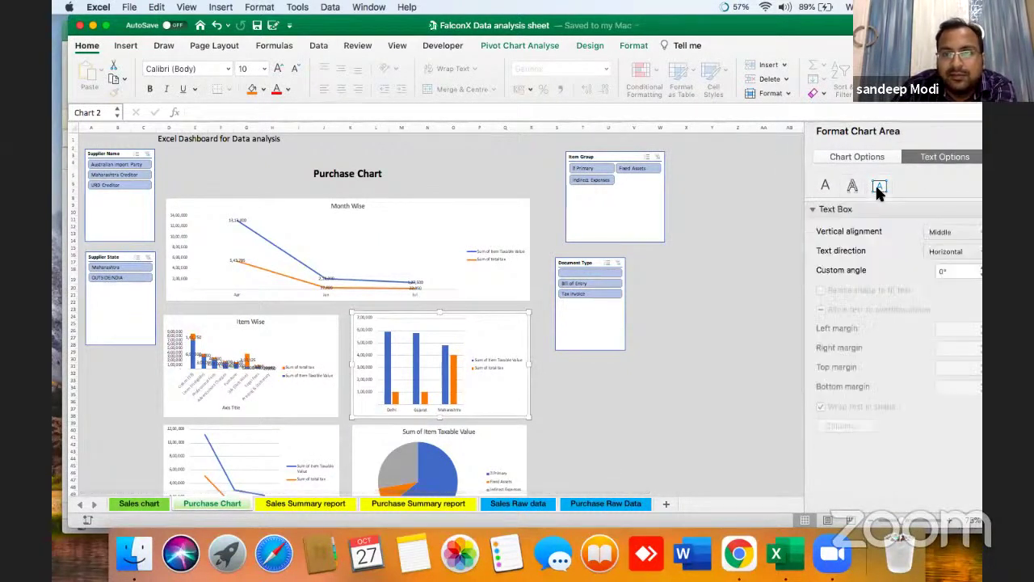
Step: On the Sales Summary report sheet, insert two blank columns at column E, between the rate-wise and state-wise pivot tables
click(823, 186)
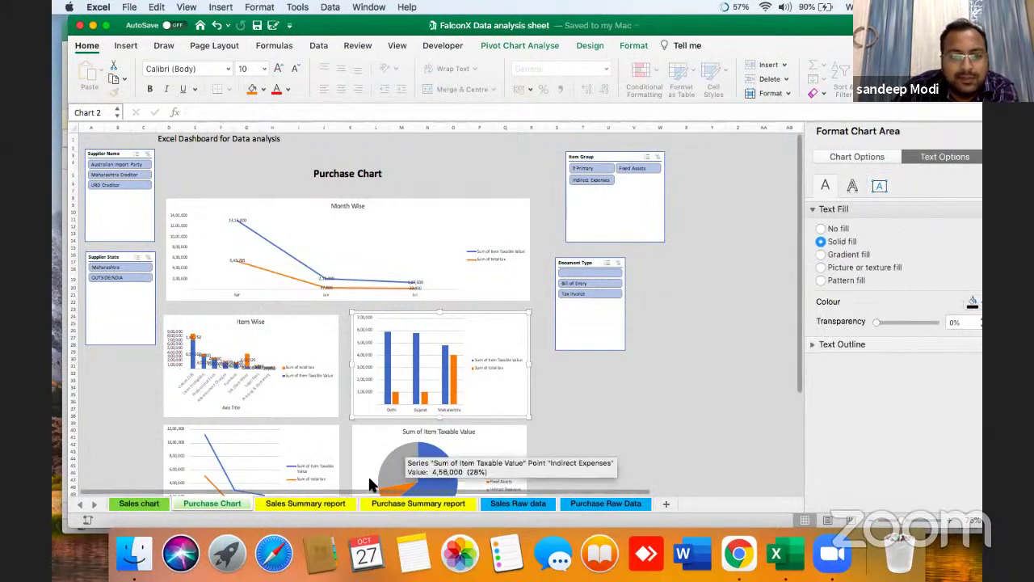
click(321, 502)
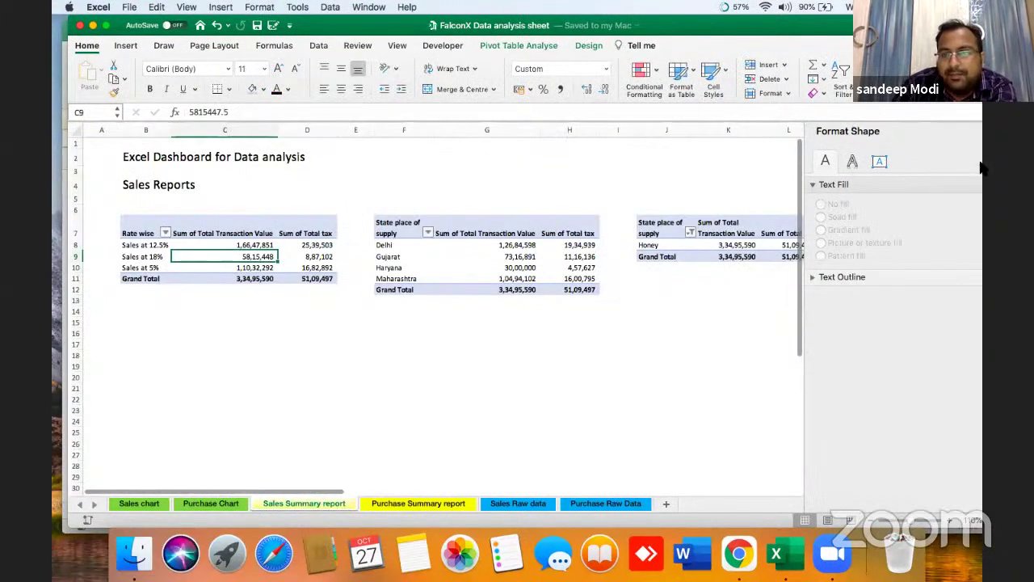
click(404, 255)
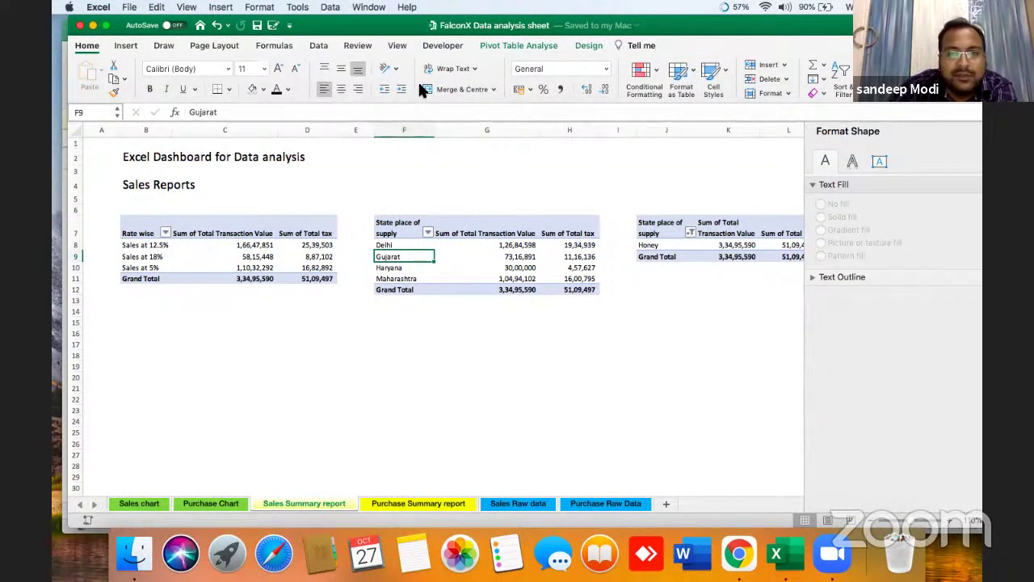
click(363, 181)
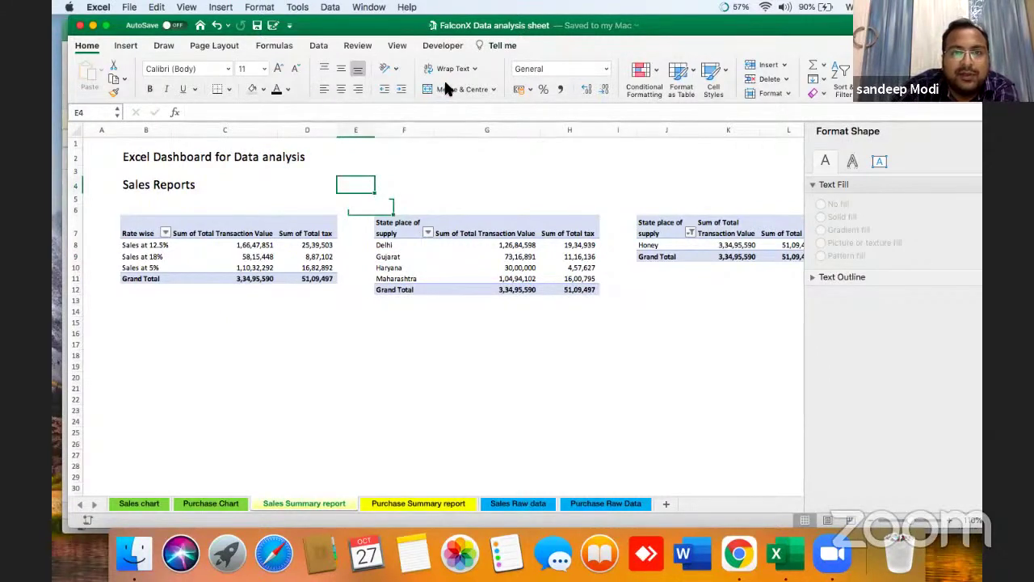
click(359, 130)
key(ctrl+shift+plus)
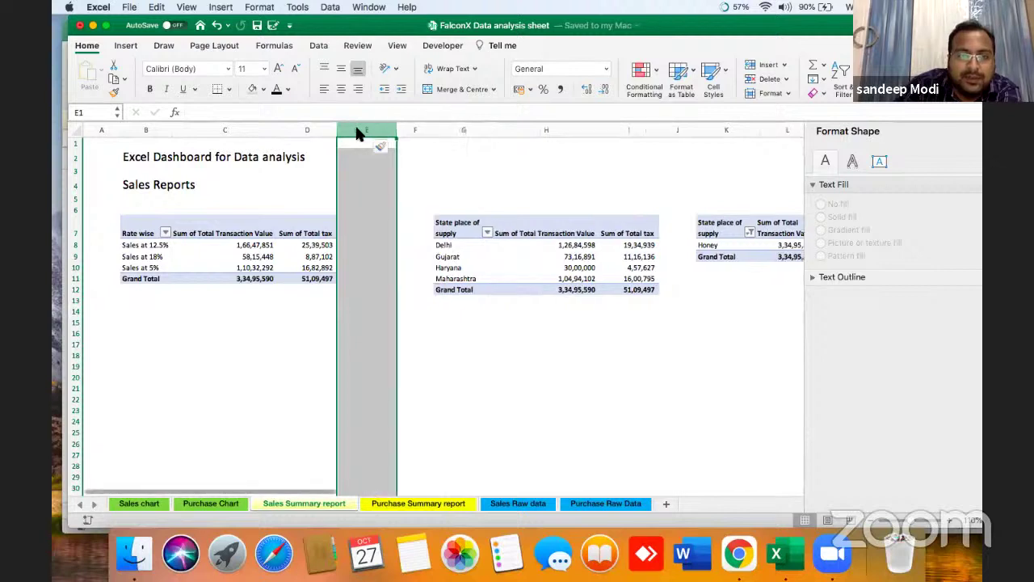
key(ctrl+shift+plus)
click(242, 257)
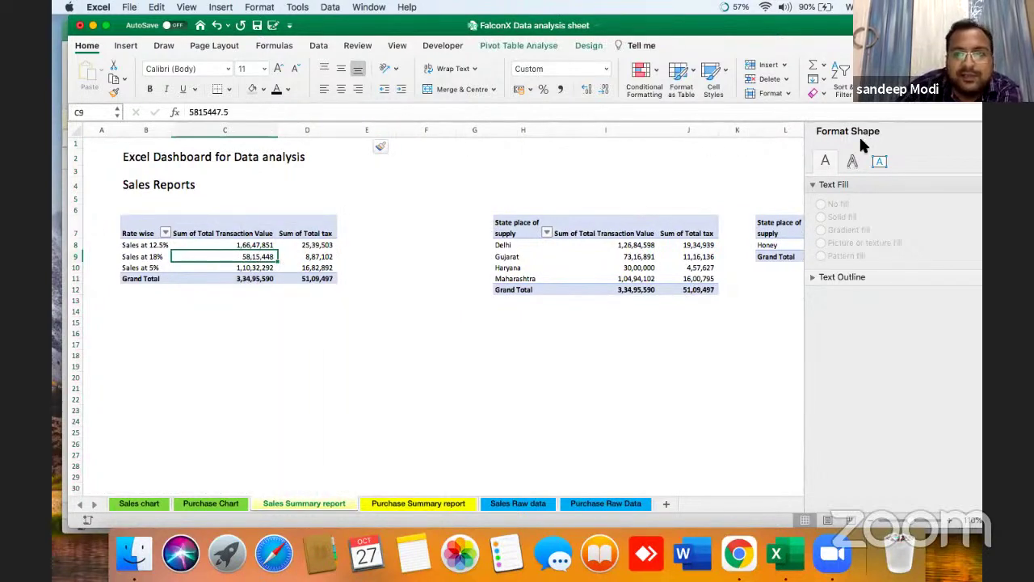
click(741, 168)
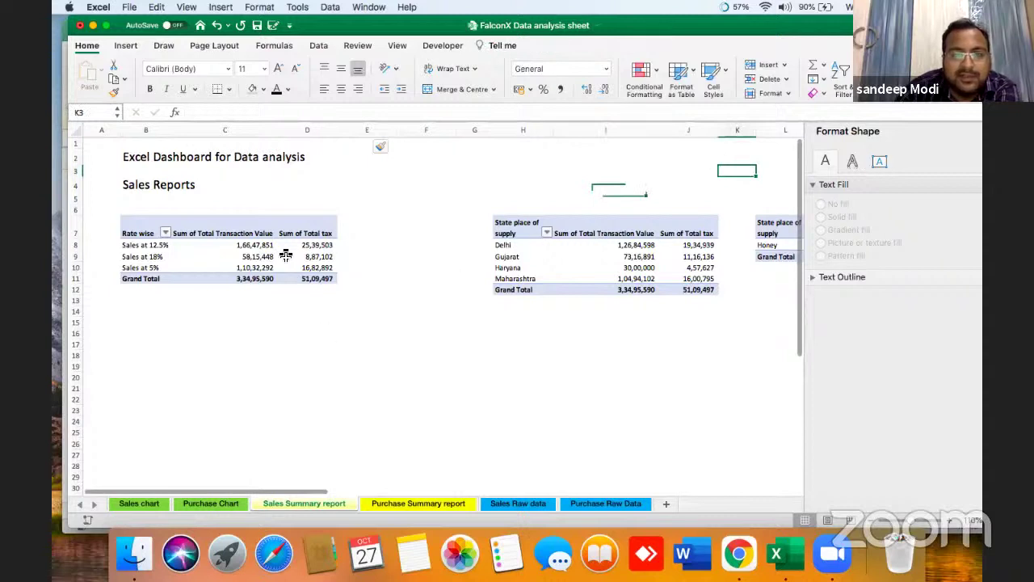
click(741, 226)
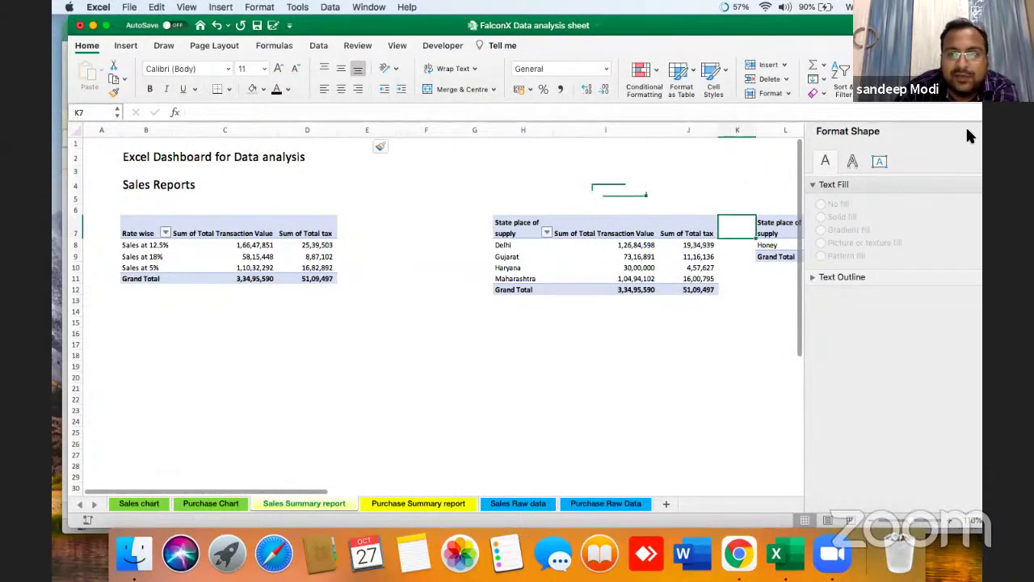
click(782, 289)
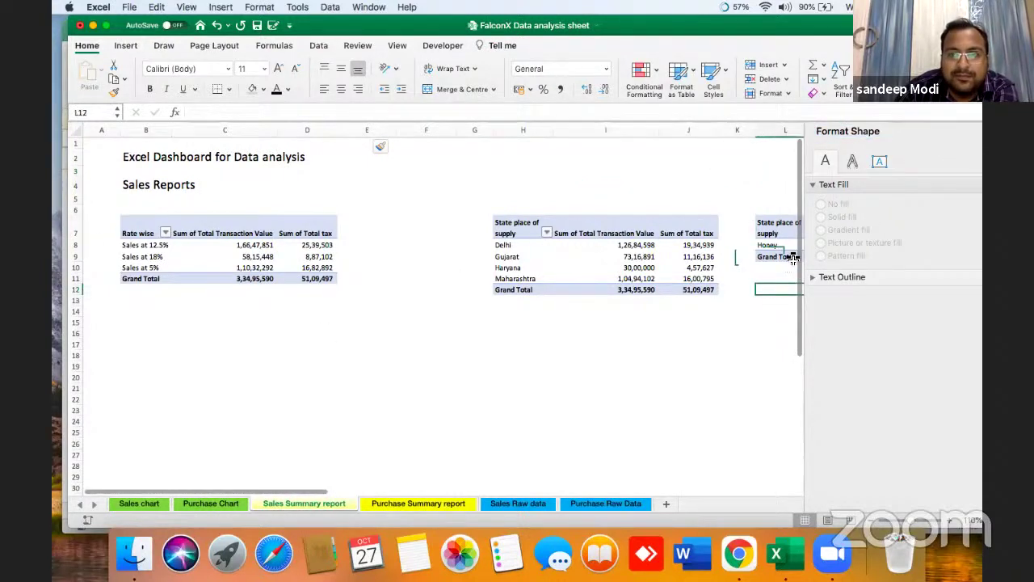
click(638, 380)
click(609, 359)
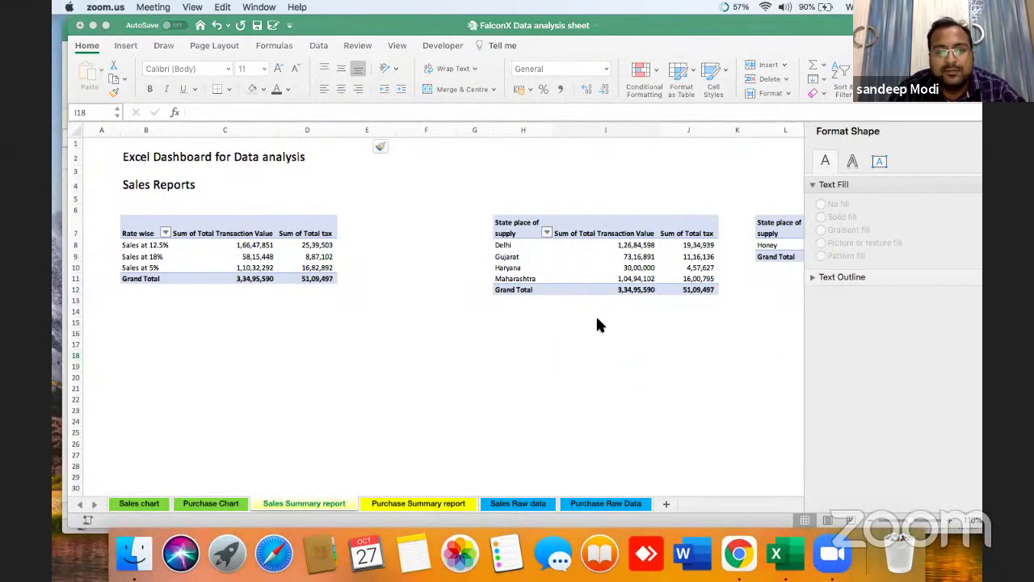
click(600, 325)
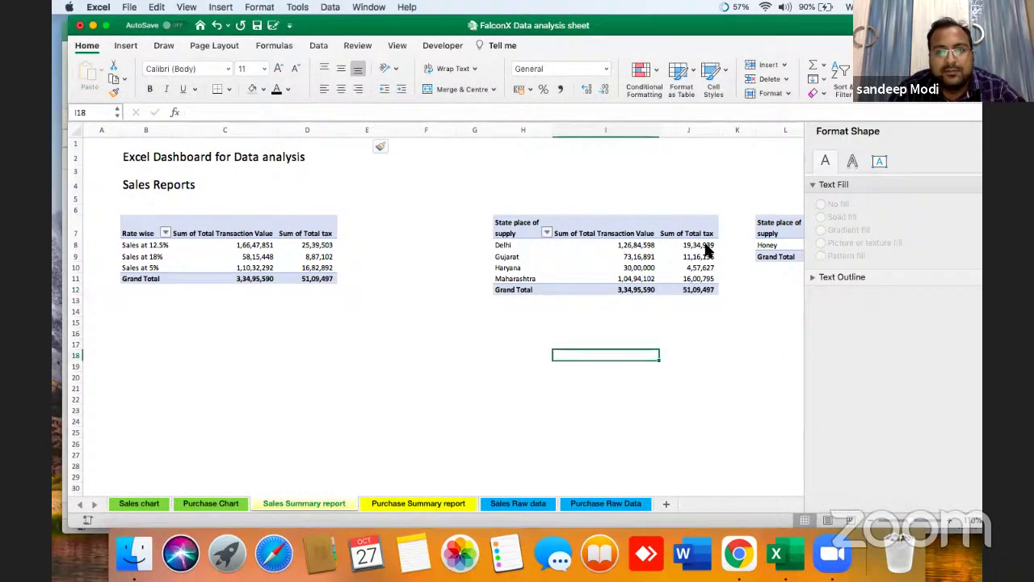
click(852, 160)
click(786, 167)
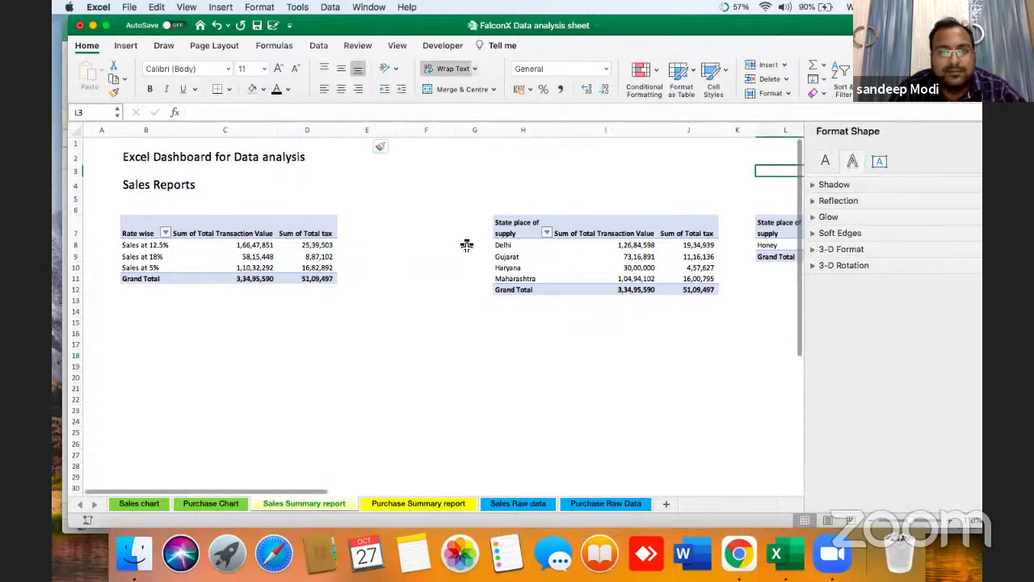
Step: Search the rate-wise pivot table's fields for "rate" and add Item Rate to its rows below Ledger Name
click(299, 257)
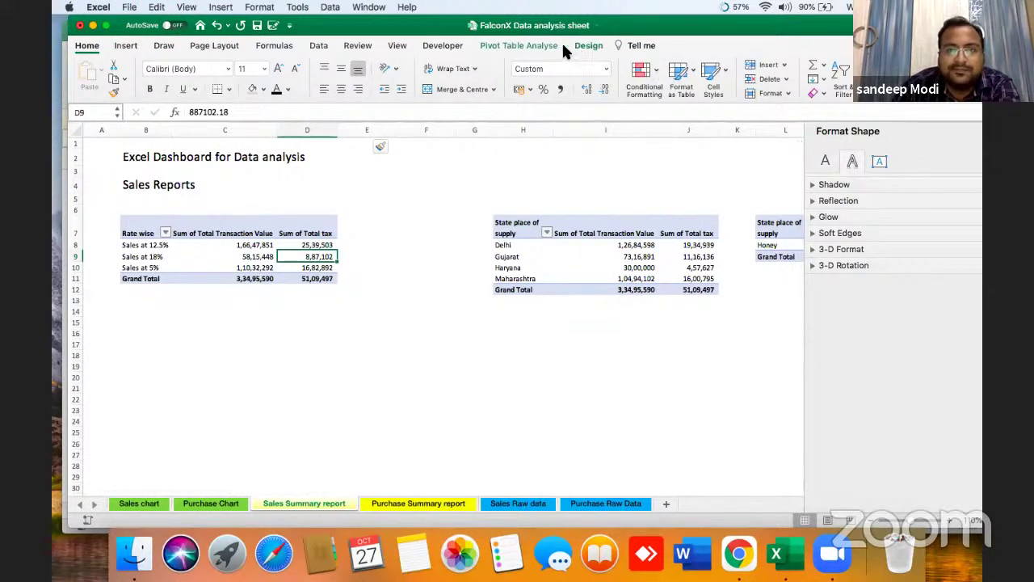
click(532, 44)
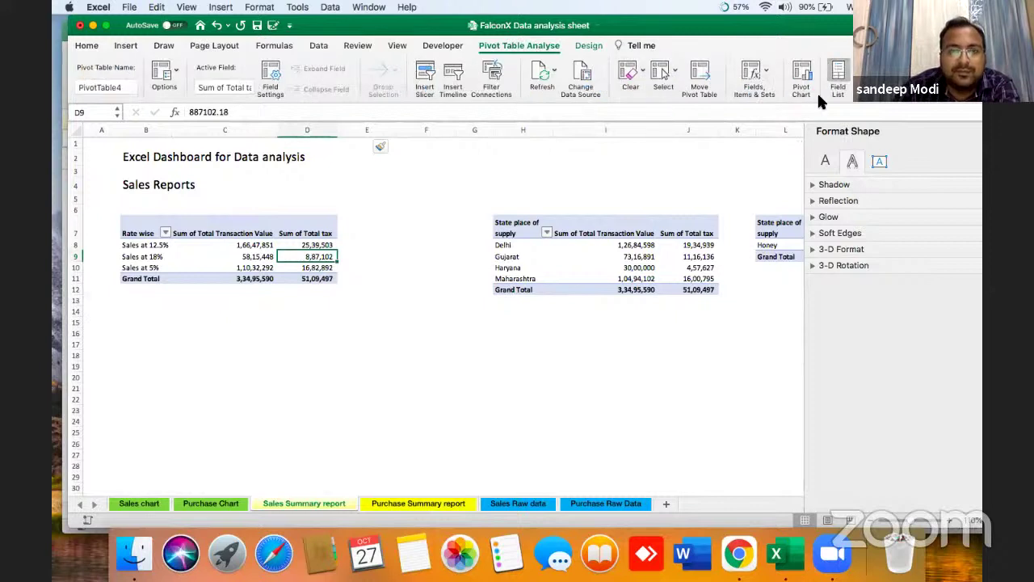
click(839, 81)
click(937, 159)
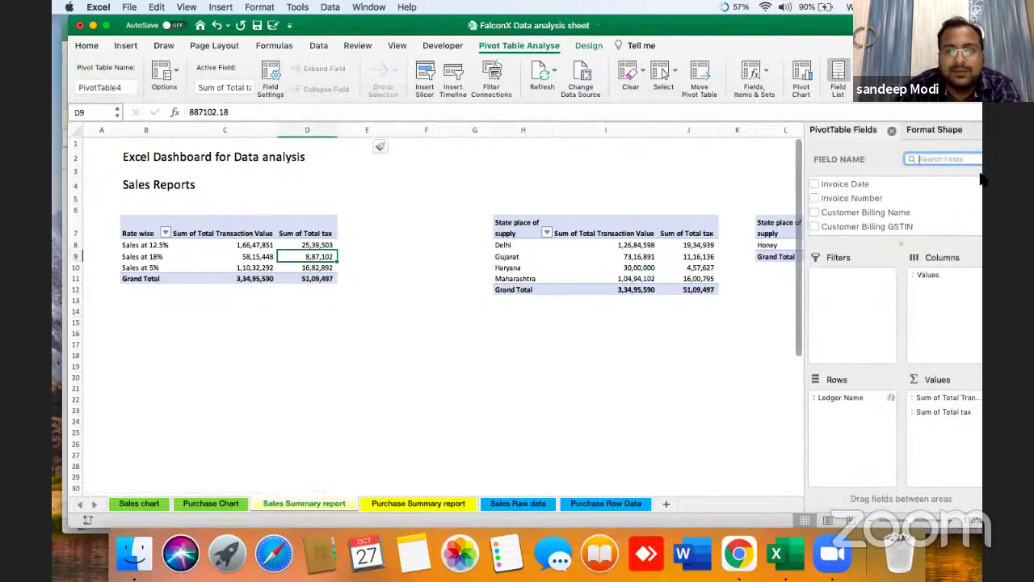
text(rate)
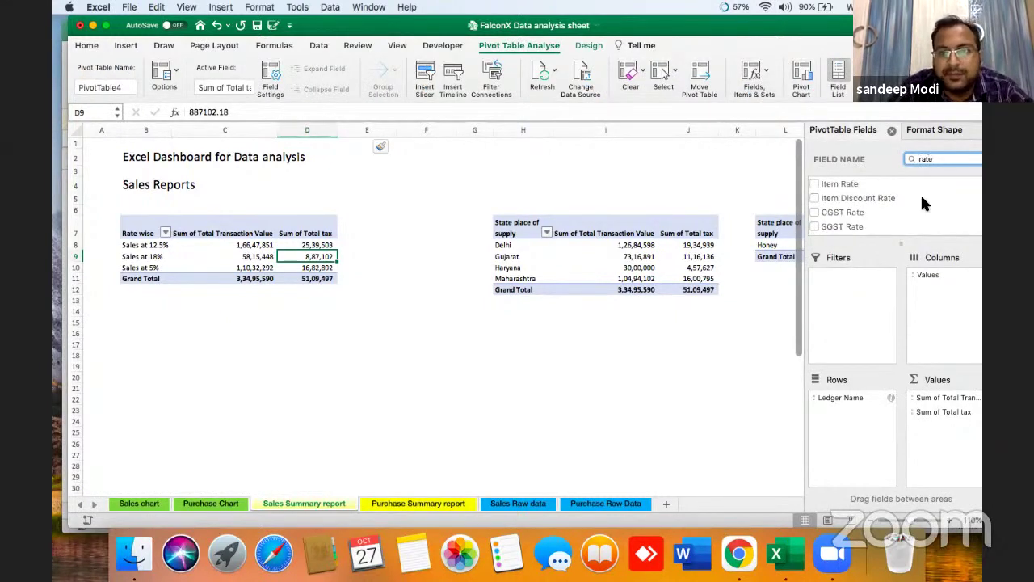
drag(877, 180, 846, 416)
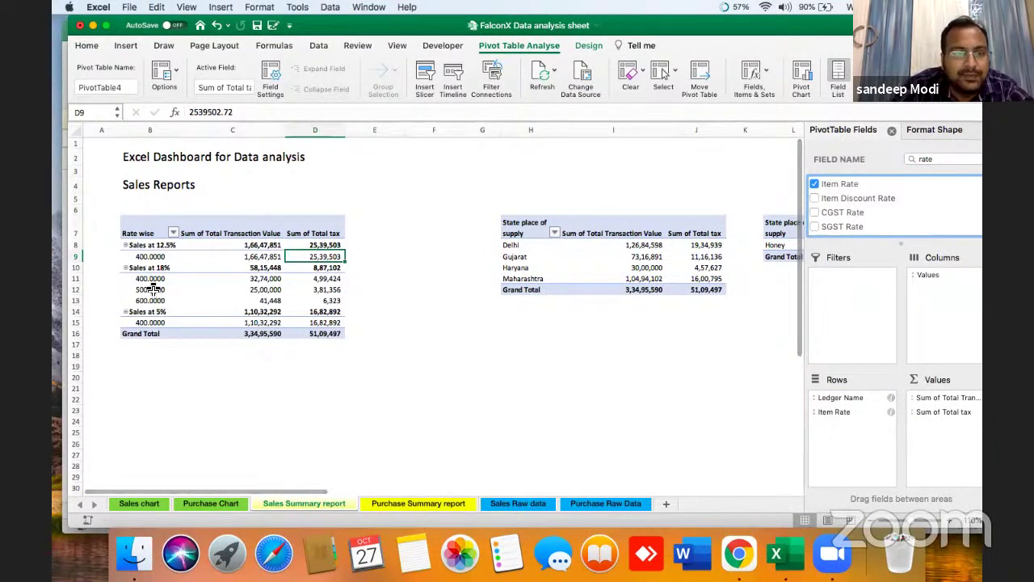
click(153, 290)
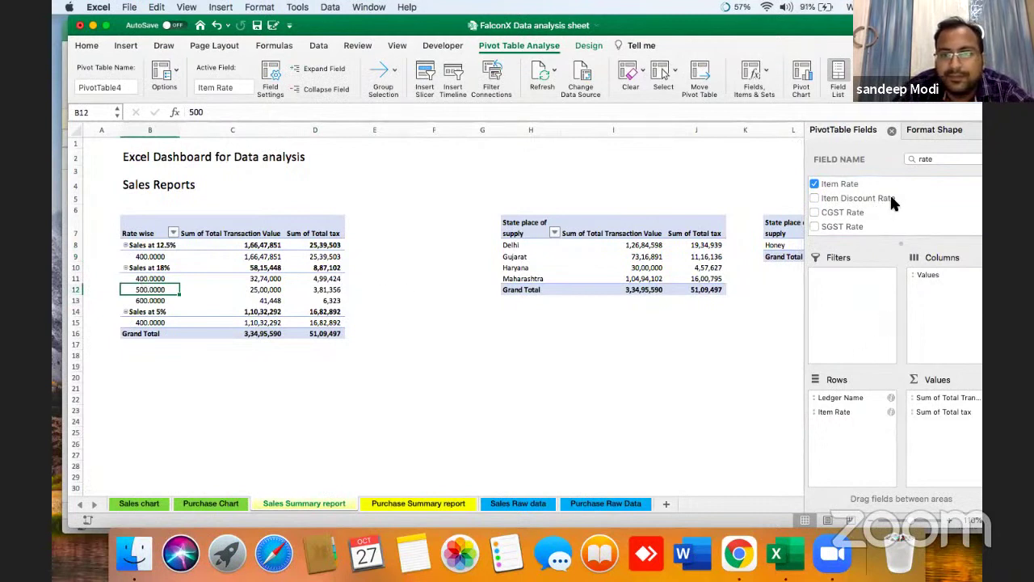
Step: Replace Item Rate with CGST Rate in the rows of the rate-wise pivot table
scroll(892, 202, down, 3)
scroll(846, 189, up, 2)
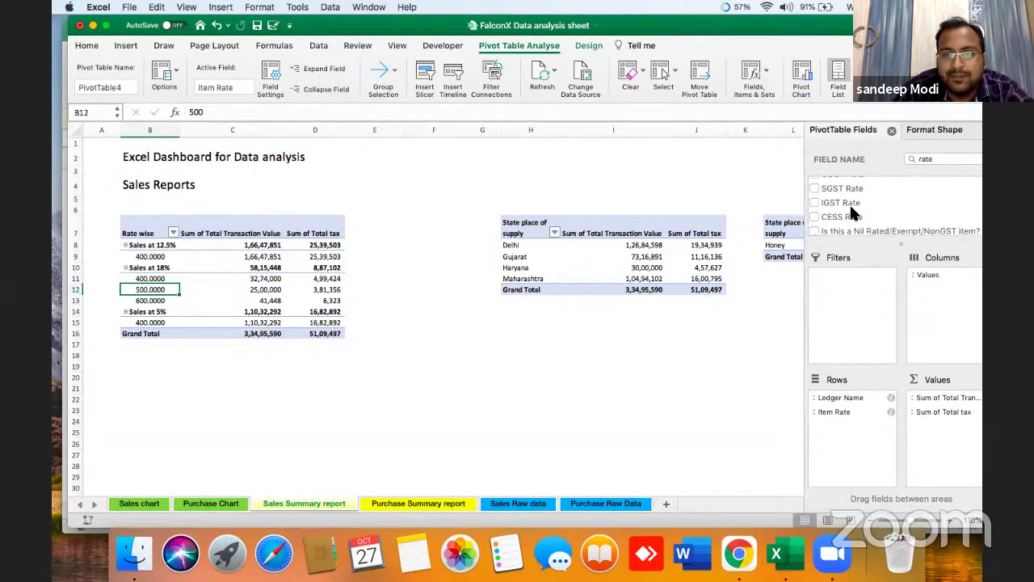
drag(843, 181, 695, 397)
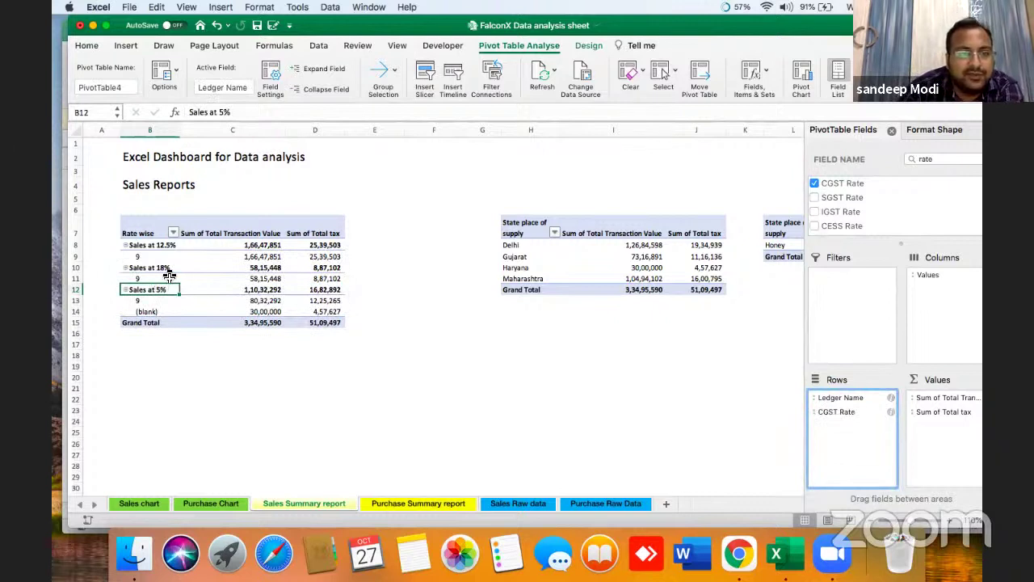
Step: Turn on the classic pivot table layout for the rate-wise pivot table
right_click(157, 278)
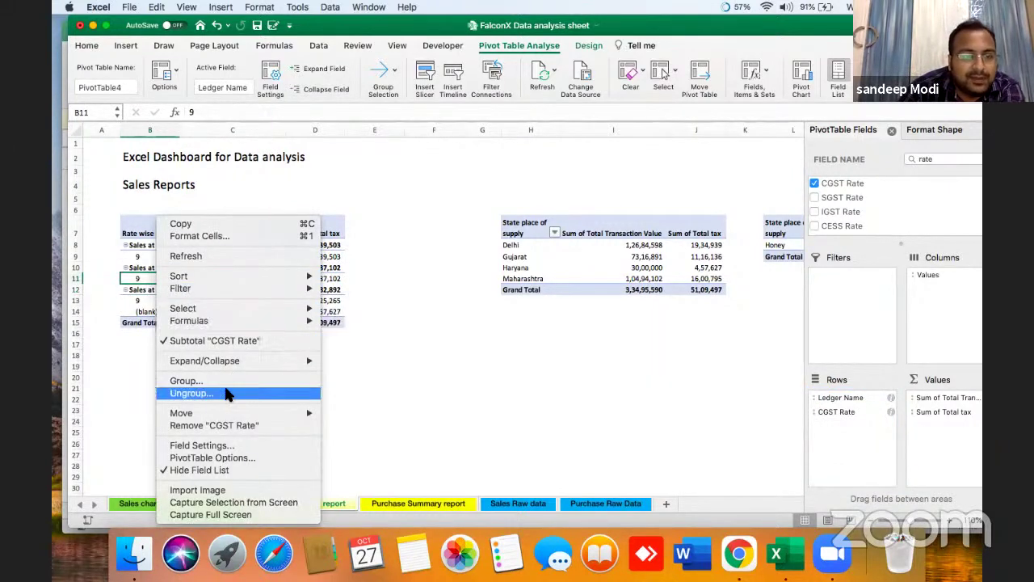
click(238, 460)
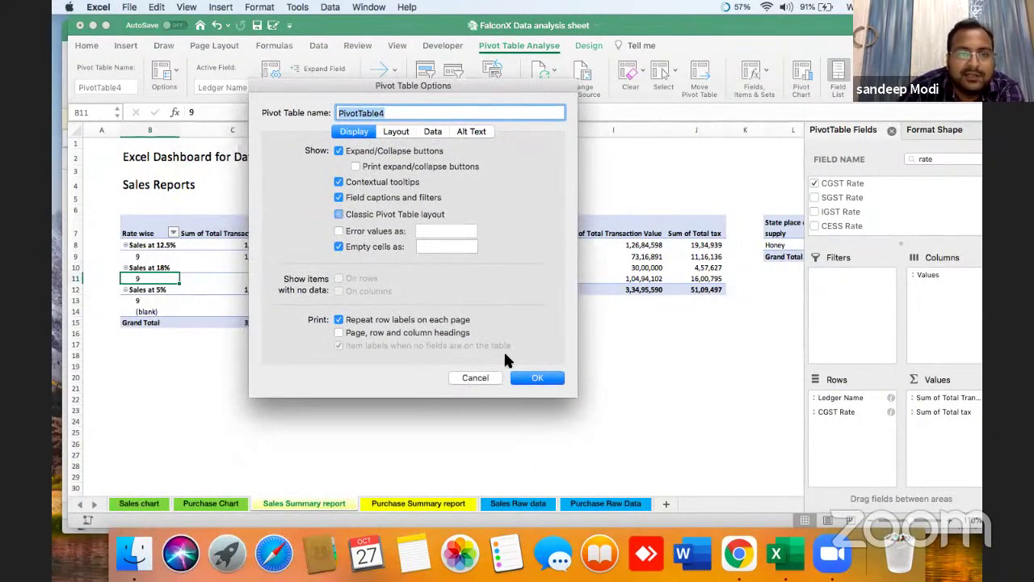
click(533, 378)
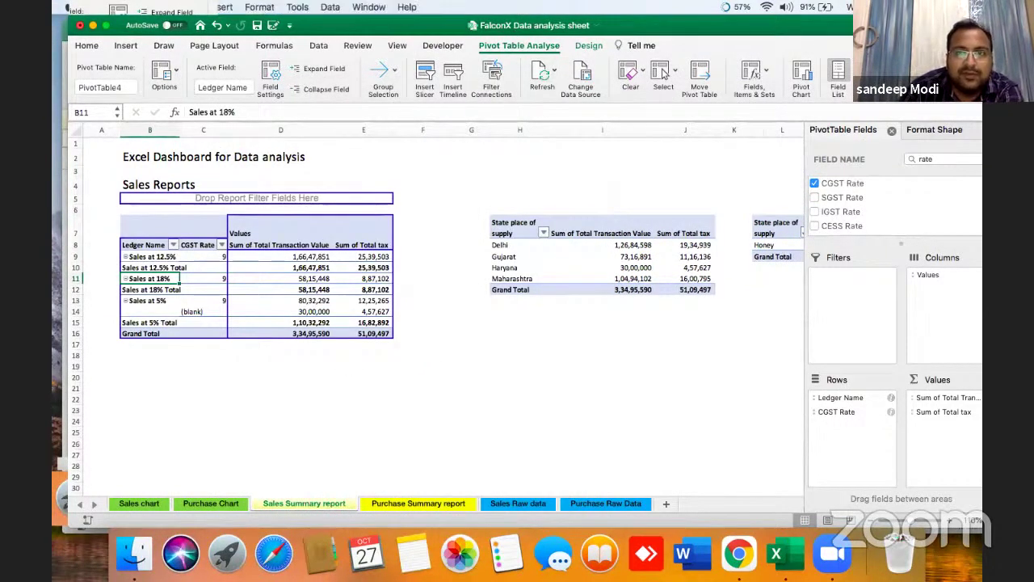
Step: Turn off the subtotals in the rate-wise pivot table
drag(872, 25, 863, 57)
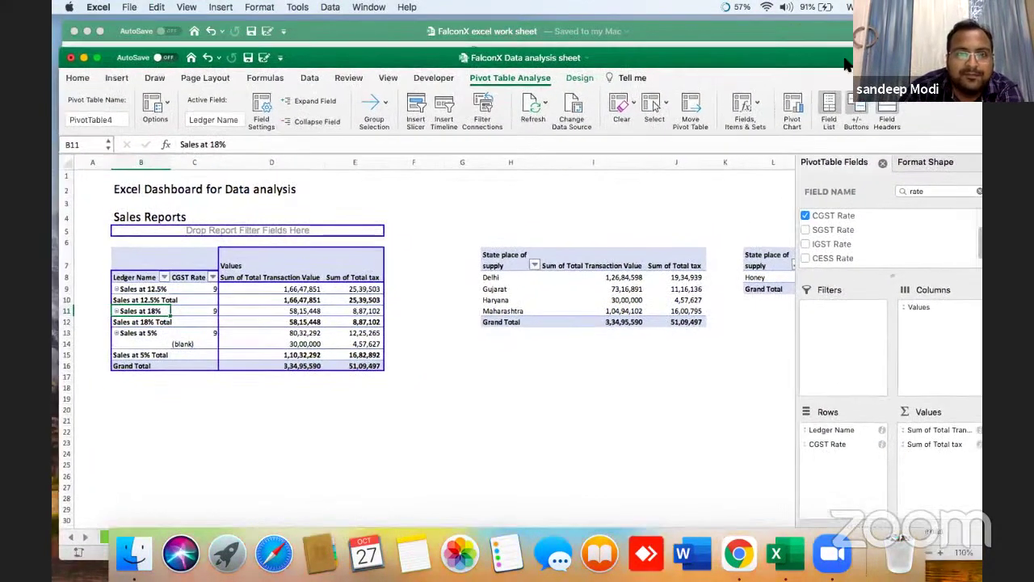
click(574, 79)
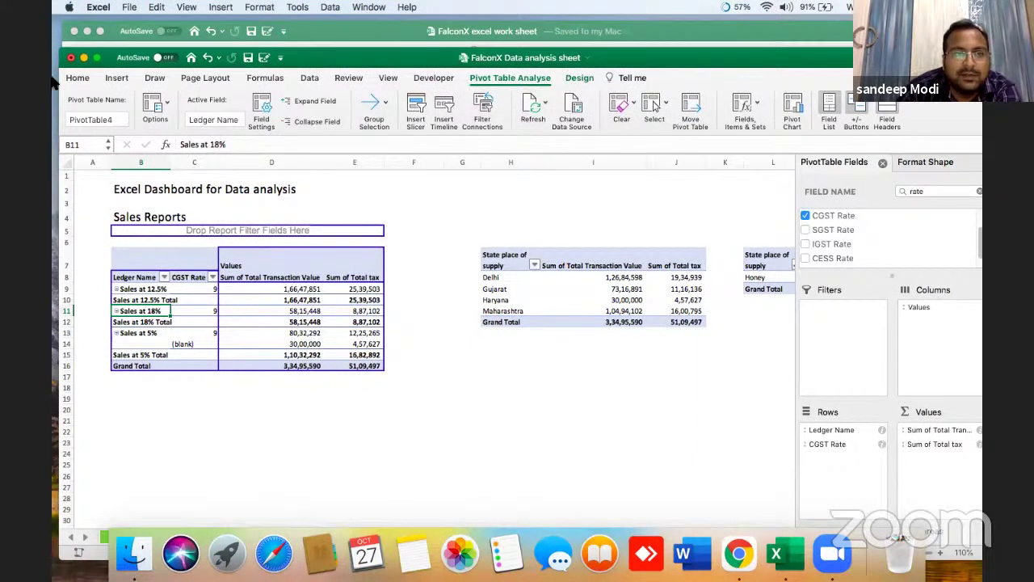
click(82, 95)
click(100, 125)
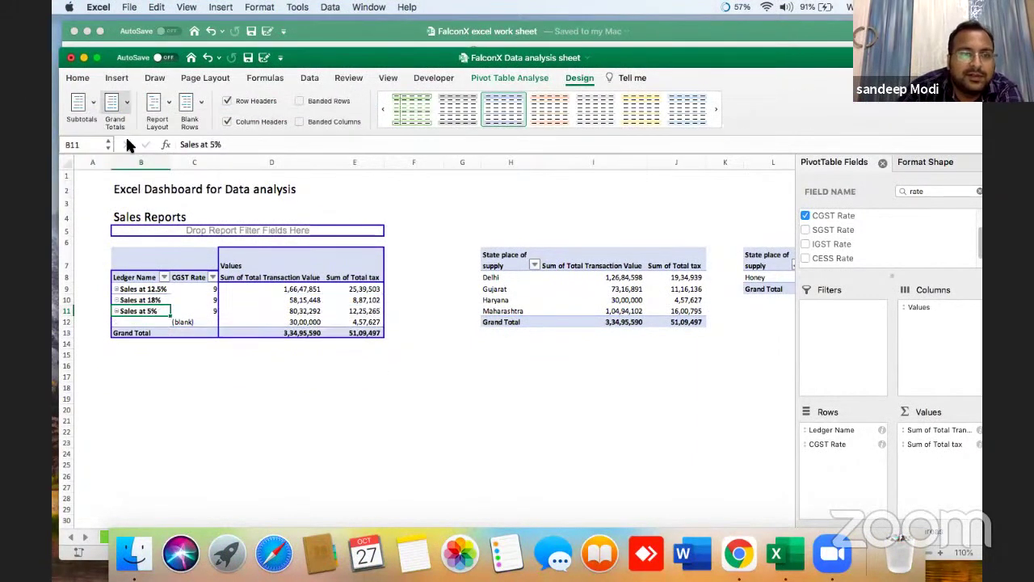
Step: Filter the CGST Rate field to exclude the (blank) entries
click(212, 278)
click(249, 433)
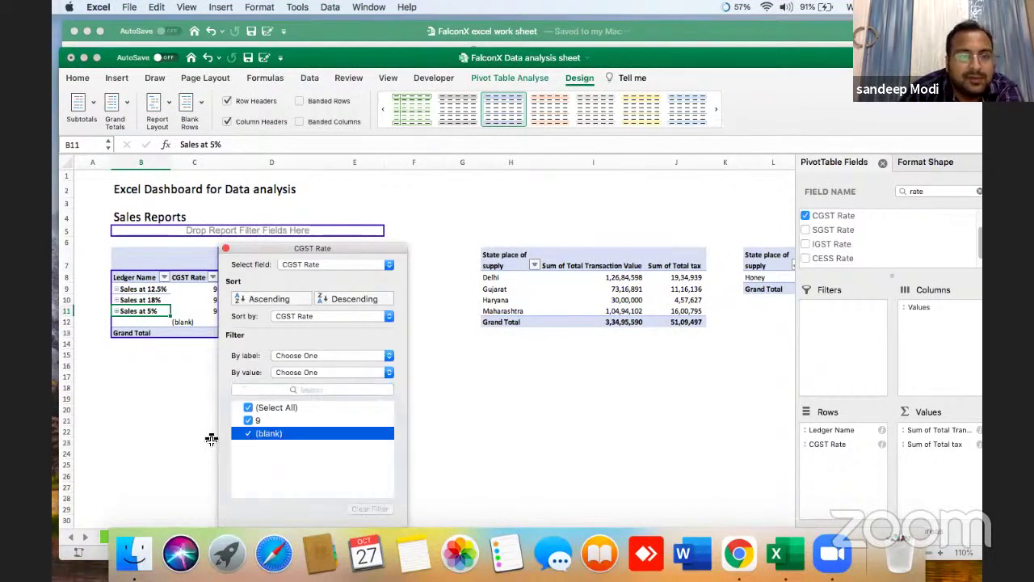
click(180, 379)
Step: Start a new calculated field named Rate check for the rate-wise pivot table and clear its default zero formula
click(366, 298)
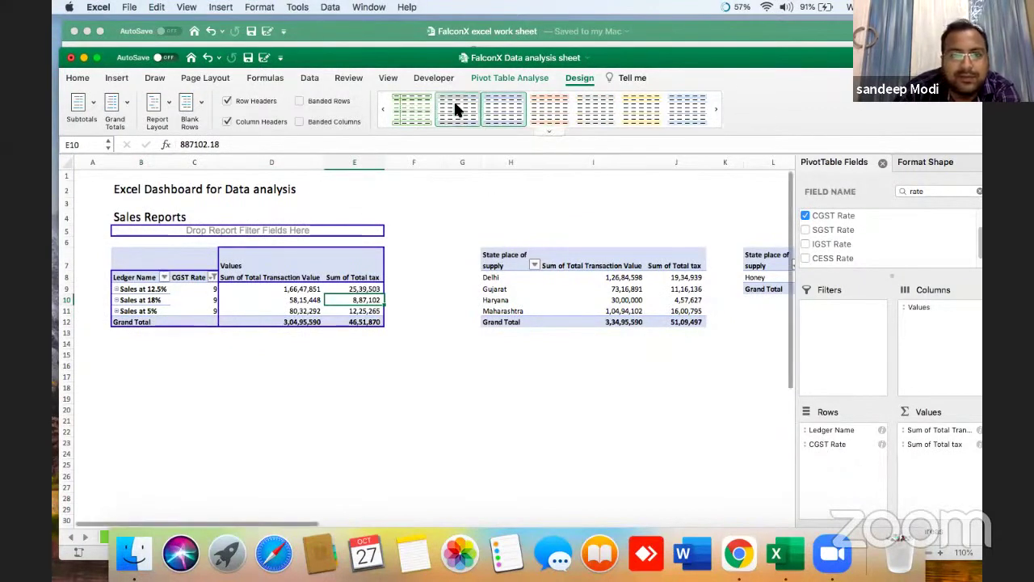
click(521, 78)
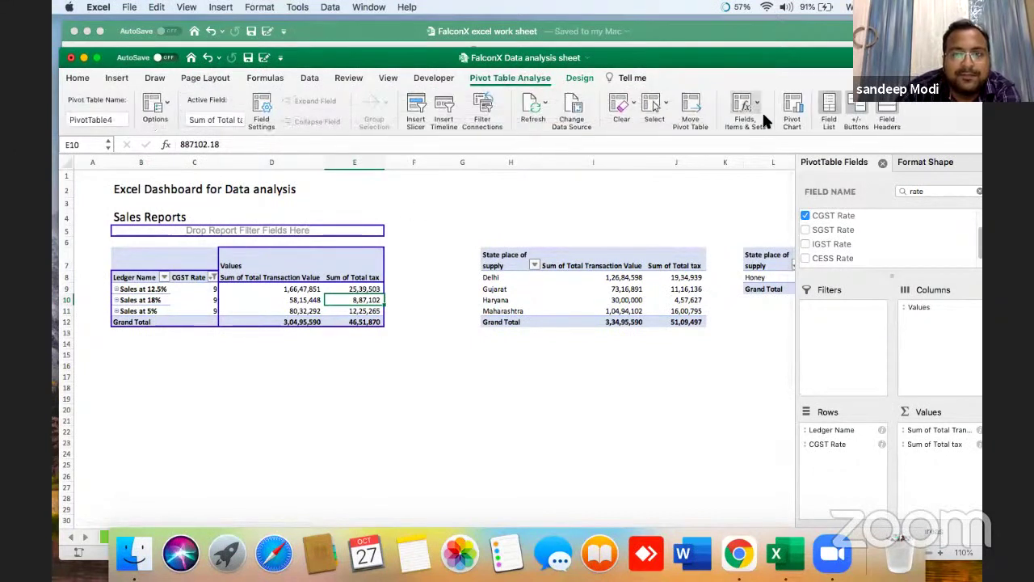
click(756, 107)
click(763, 130)
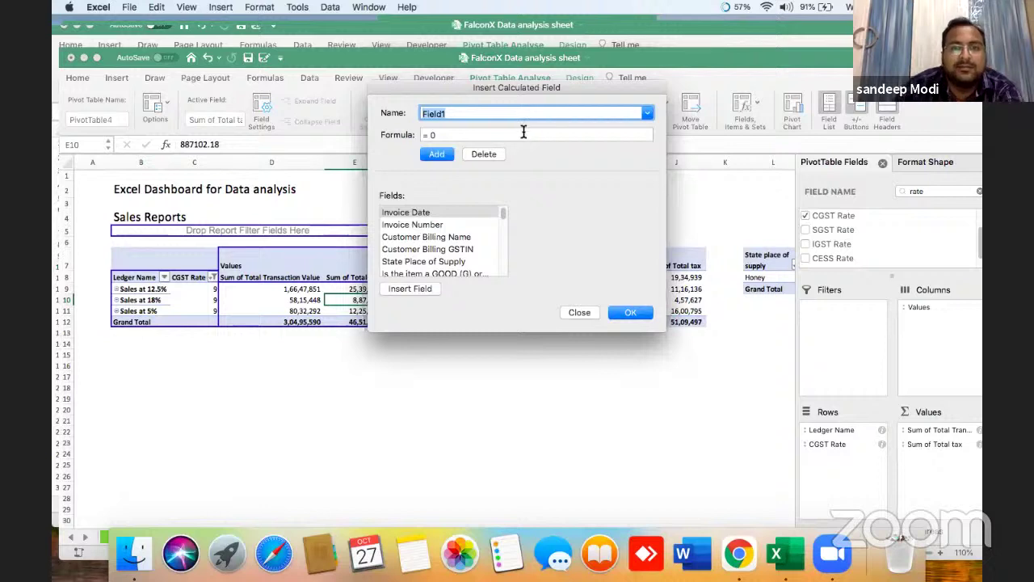
text(Rate check)
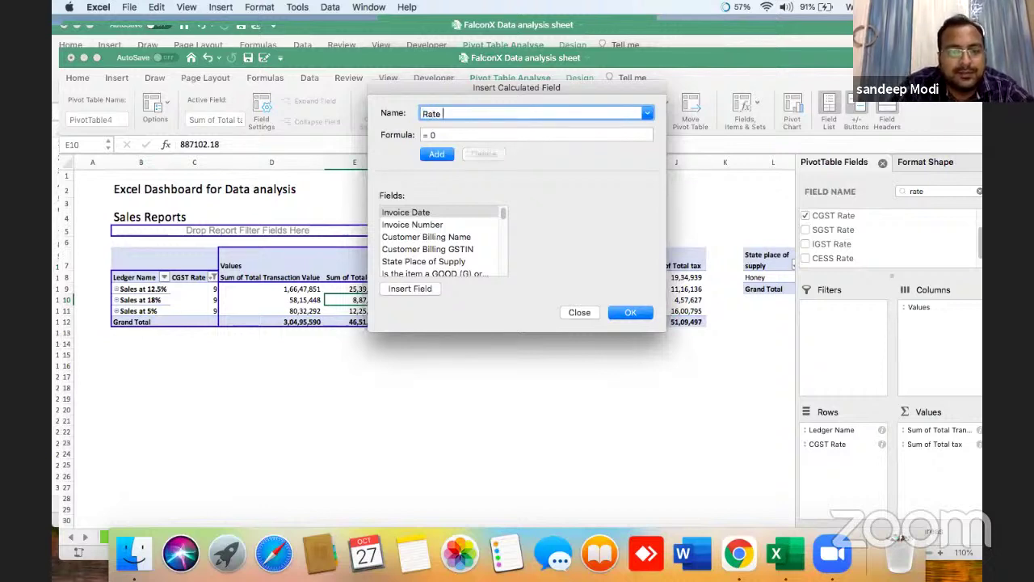
click(501, 136)
key(BackSpace)
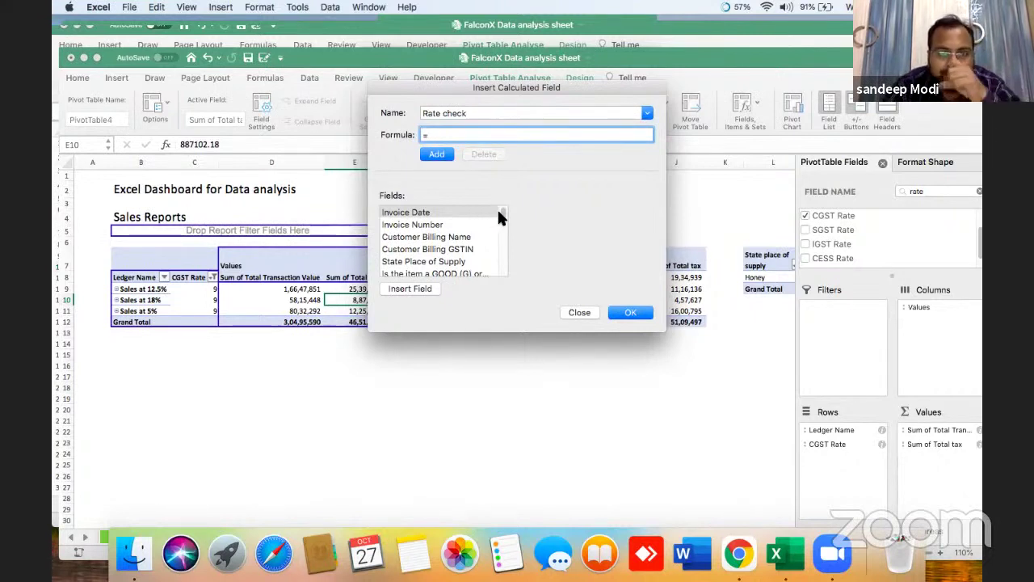
Step: Set the Rate check formula to 'Total tax' / 'Taxable Value' and add the calculated field to the rate-wise pivot table
scroll(503, 215, down, 2)
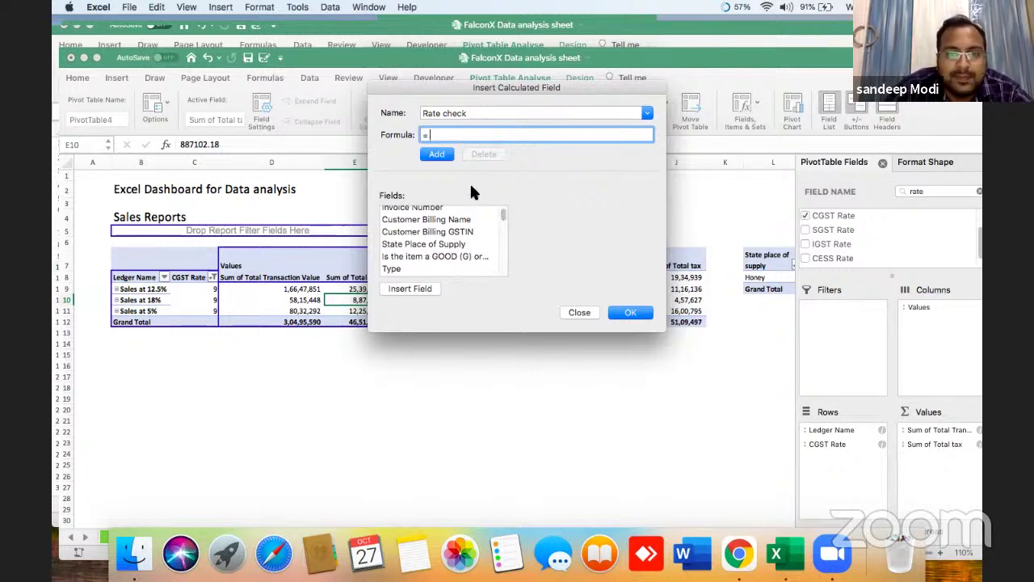
text(t)
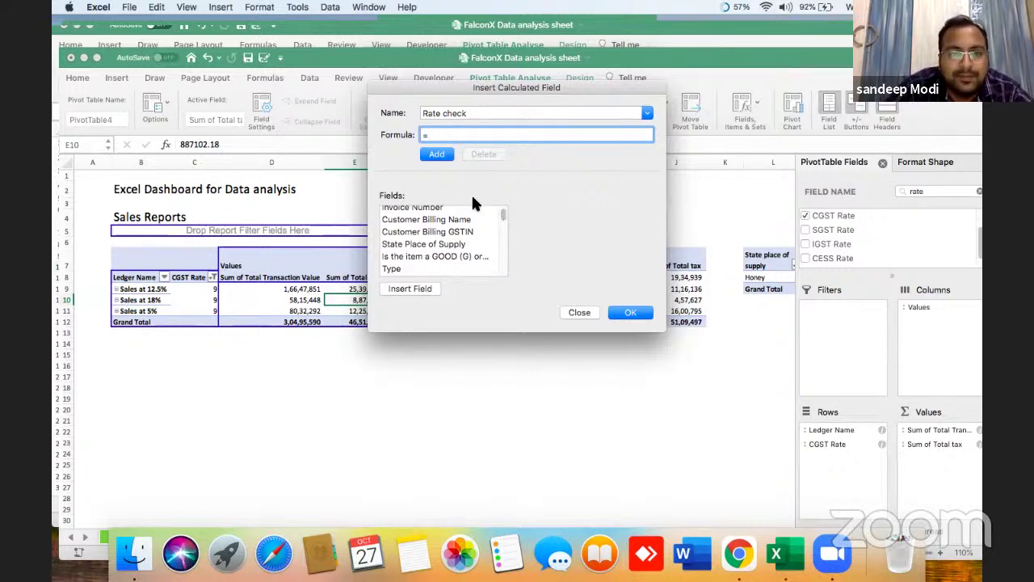
scroll(504, 217, down, 2)
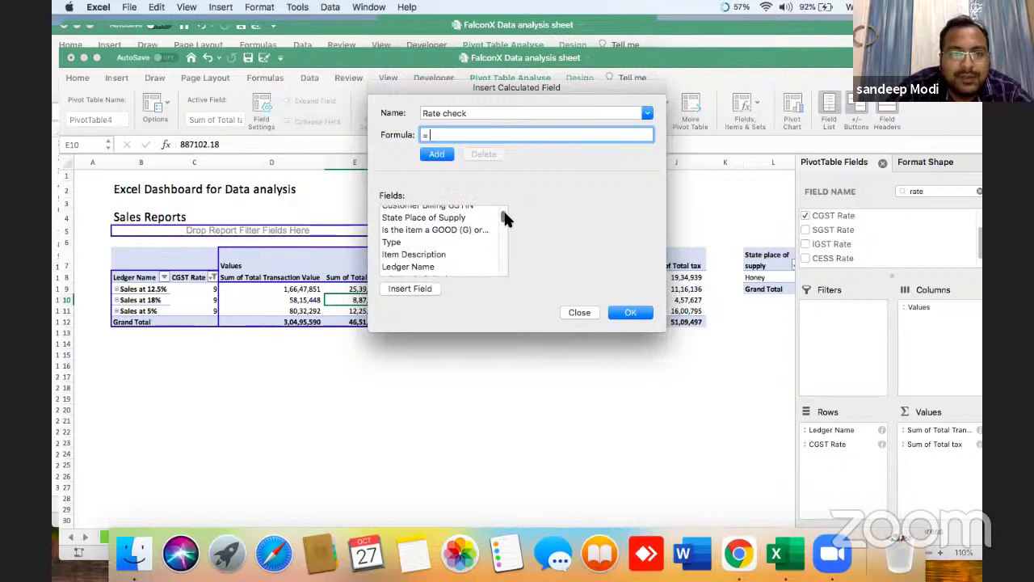
drag(504, 217, 499, 273)
double_click(462, 259)
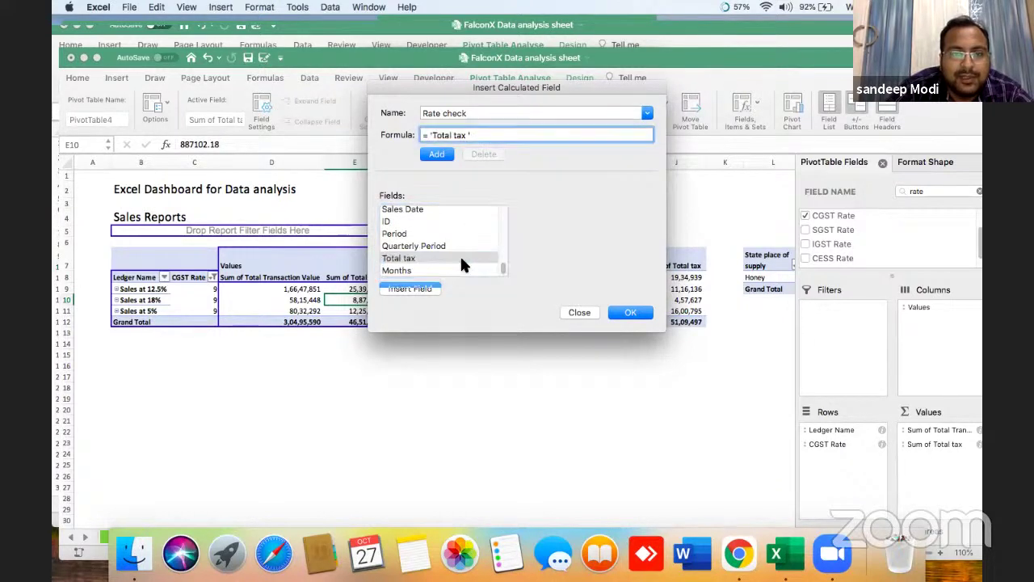
text(/)
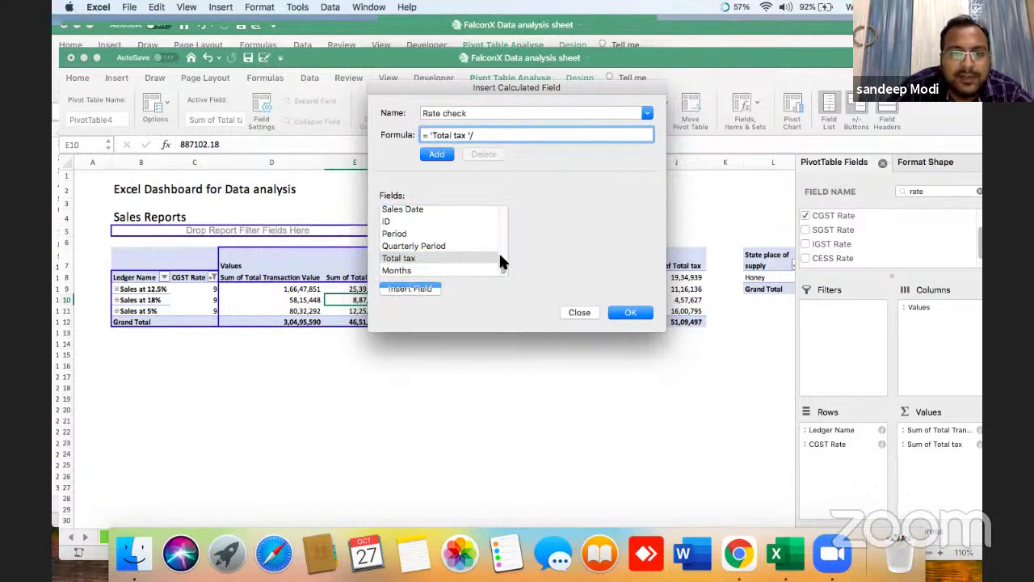
scroll(500, 255, up, 5)
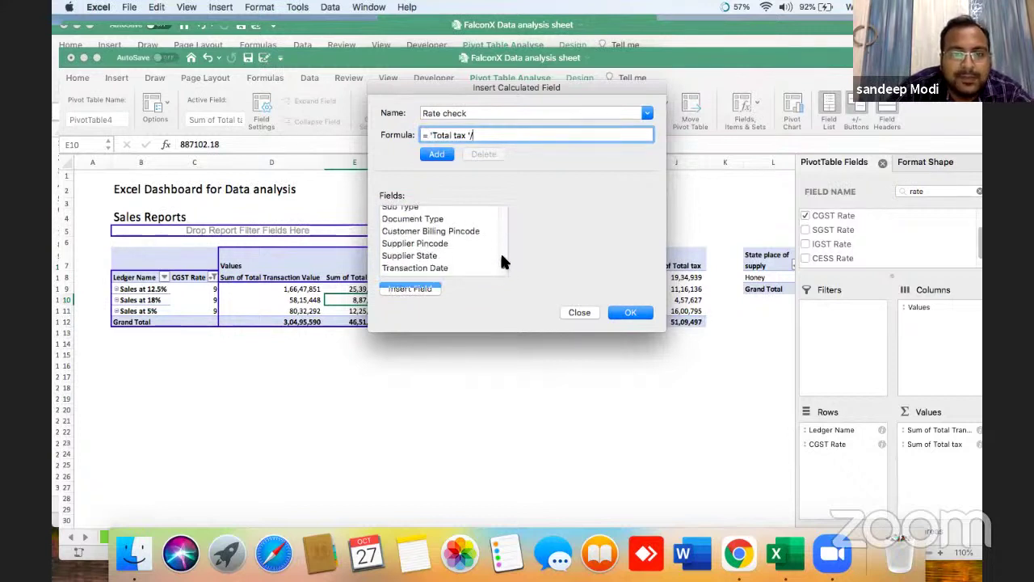
scroll(500, 251, up, 2)
click(447, 218)
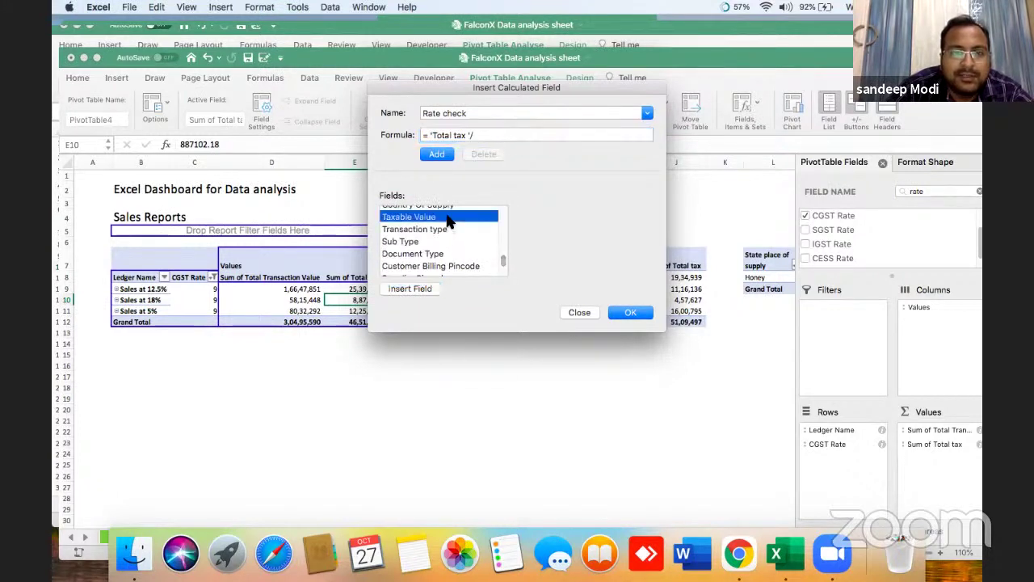
double_click(447, 217)
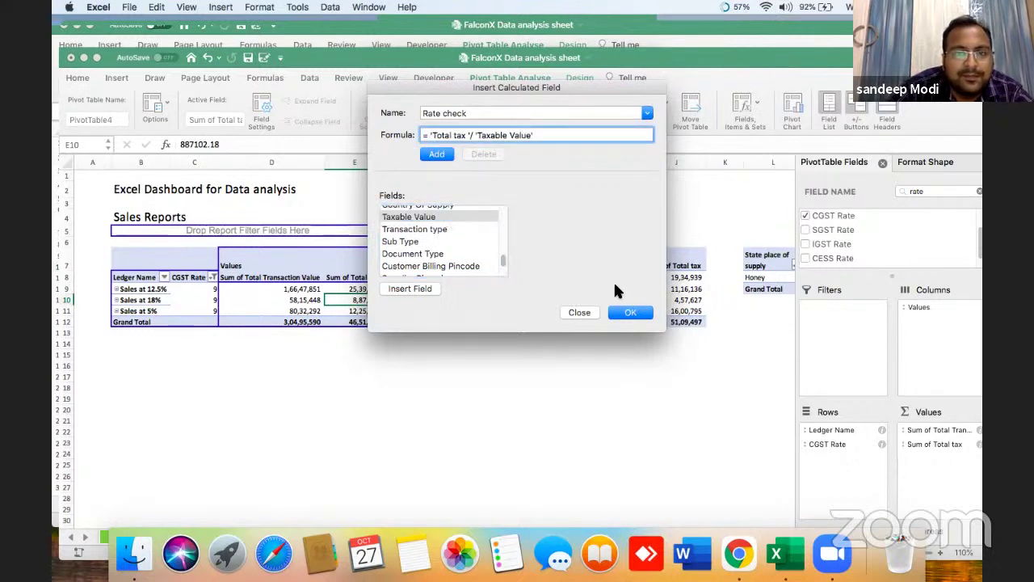
click(629, 314)
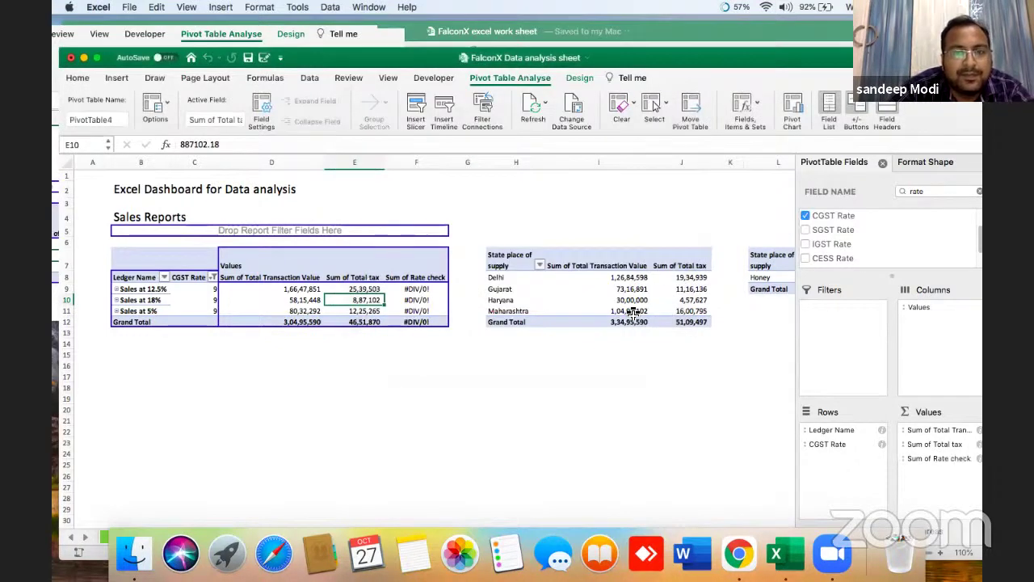
Step: Load the existing Rate check calculated field of the rate-wise pivot table for editing
click(417, 288)
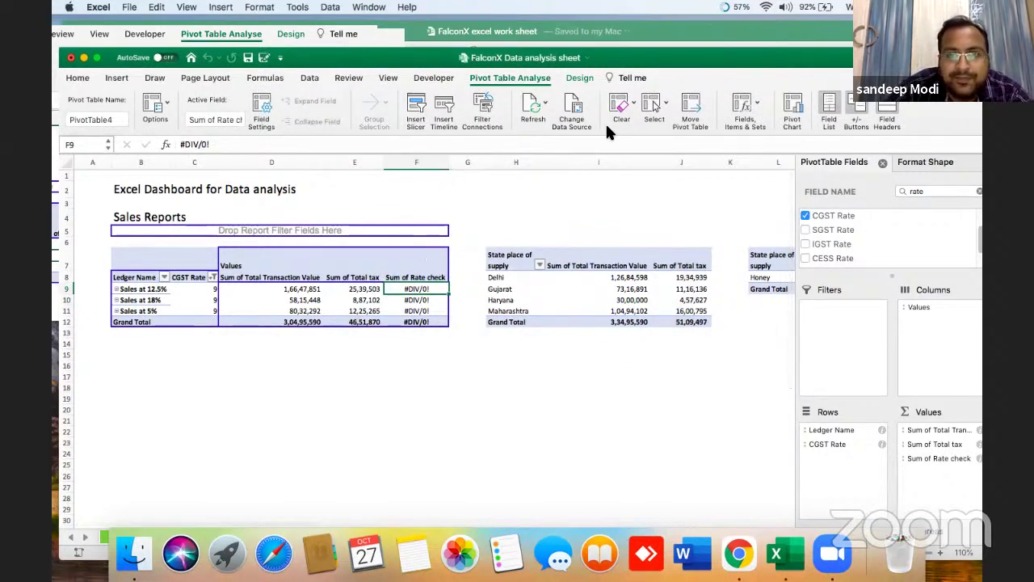
click(749, 98)
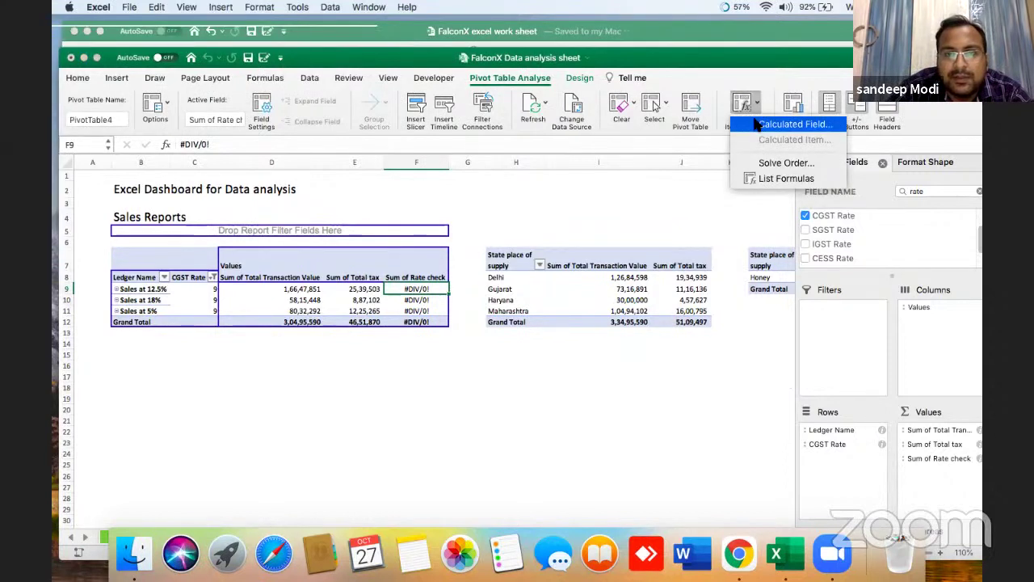
click(764, 122)
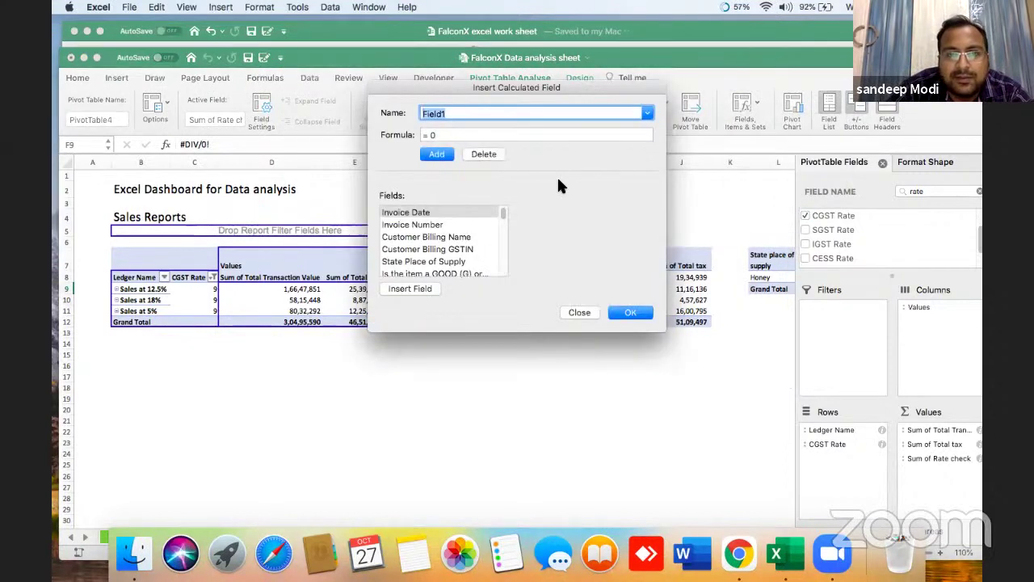
click(646, 116)
click(621, 125)
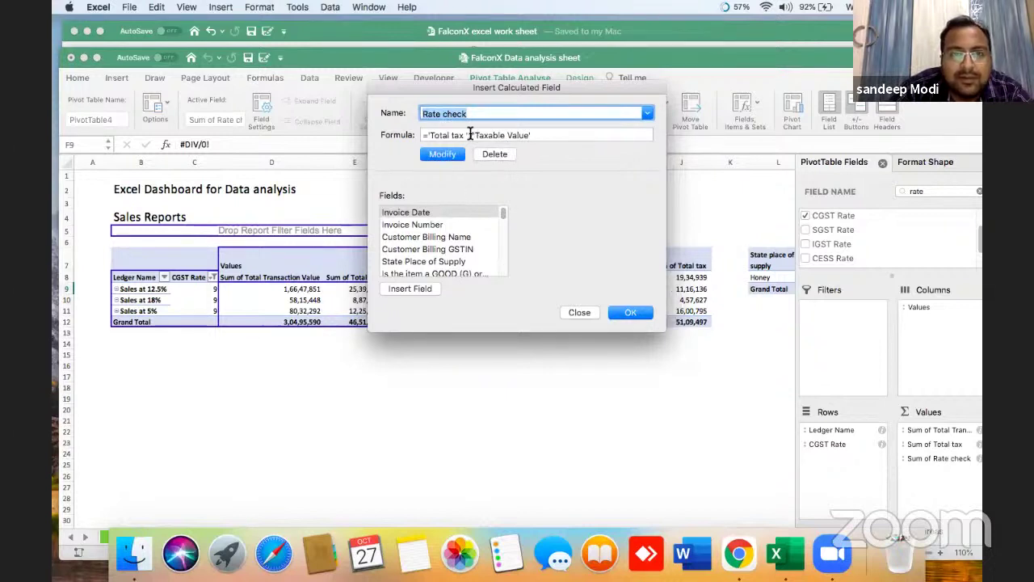
Step: Remove 'Total tax' / from the start of the Rate check formula and put a division sign after 'Taxable Value'
drag(473, 135, 420, 136)
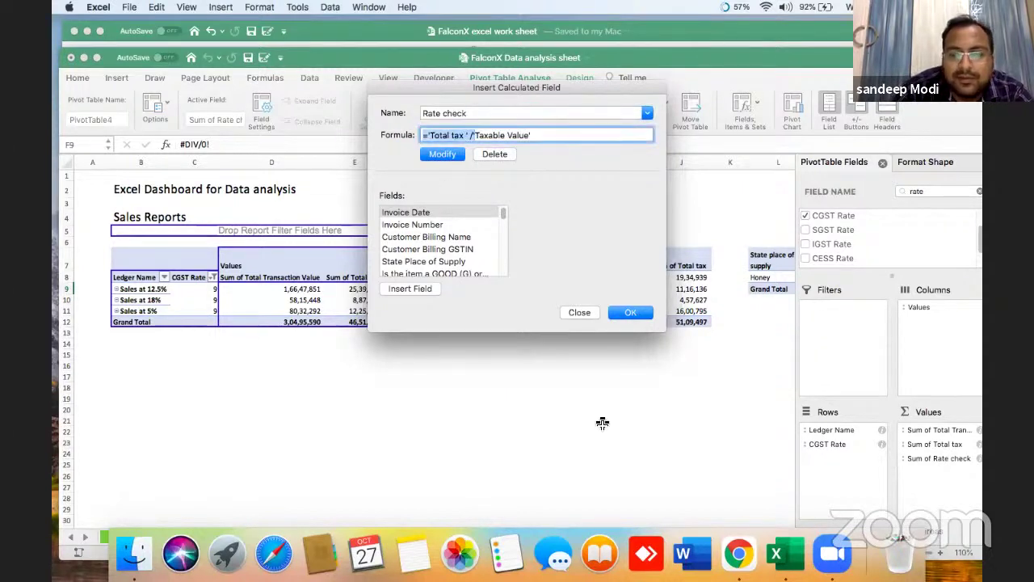
click(470, 137)
drag(470, 137, 424, 135)
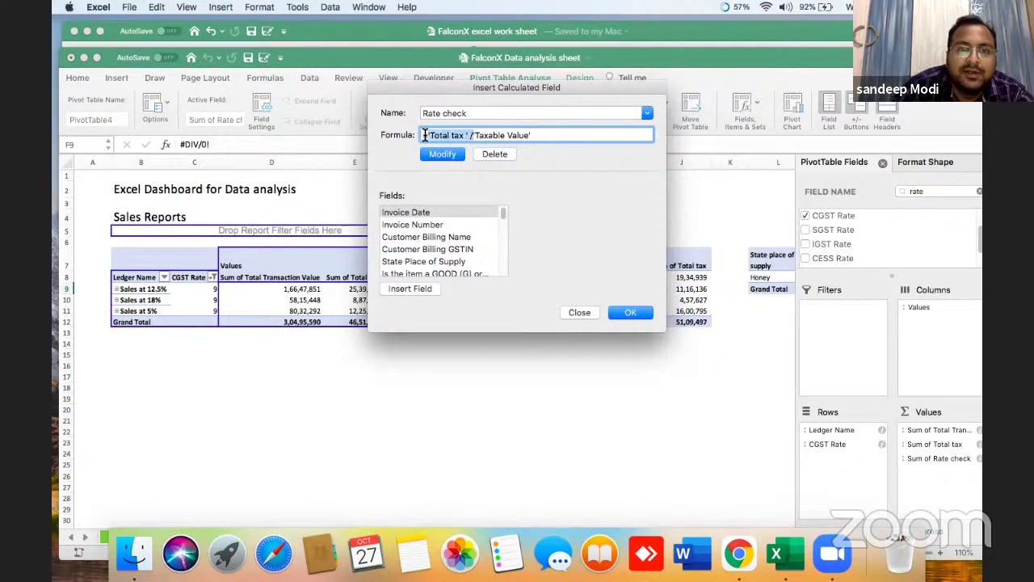
key(BackSpace)
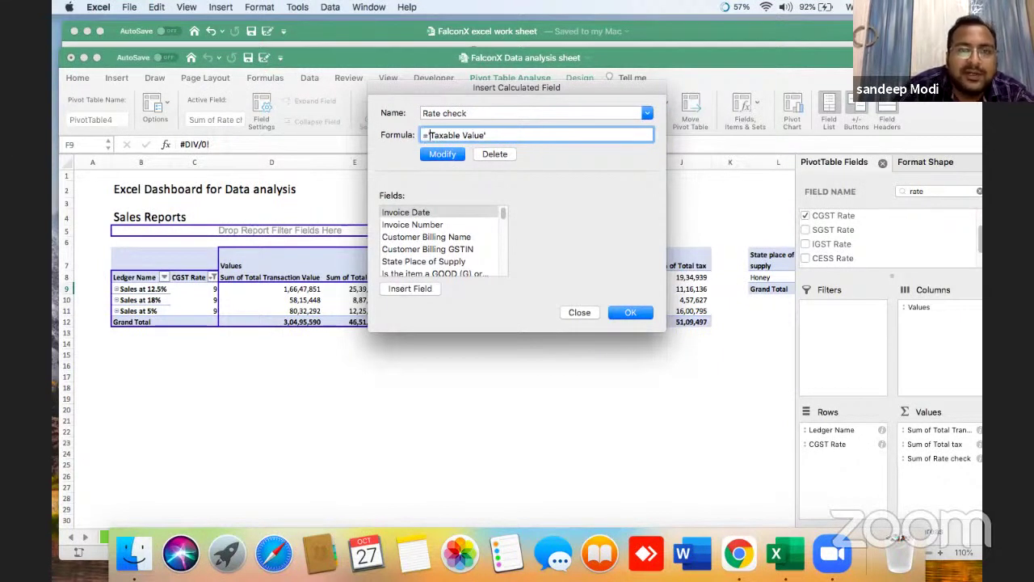
click(495, 134)
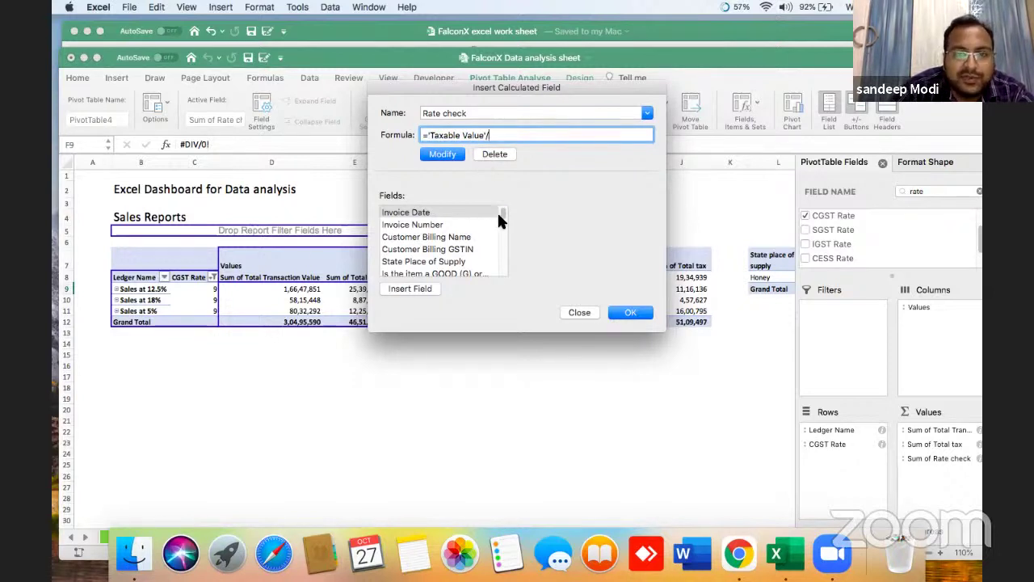
Step: Try to insert Total tax as the divisor in the Rate check formula and apply the modified formula
drag(499, 212, 499, 264)
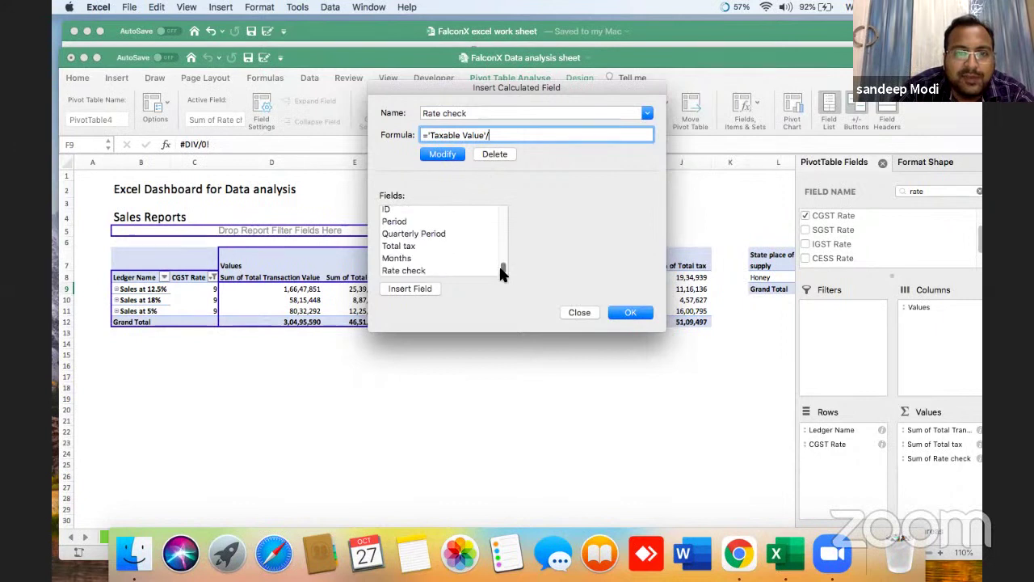
click(434, 246)
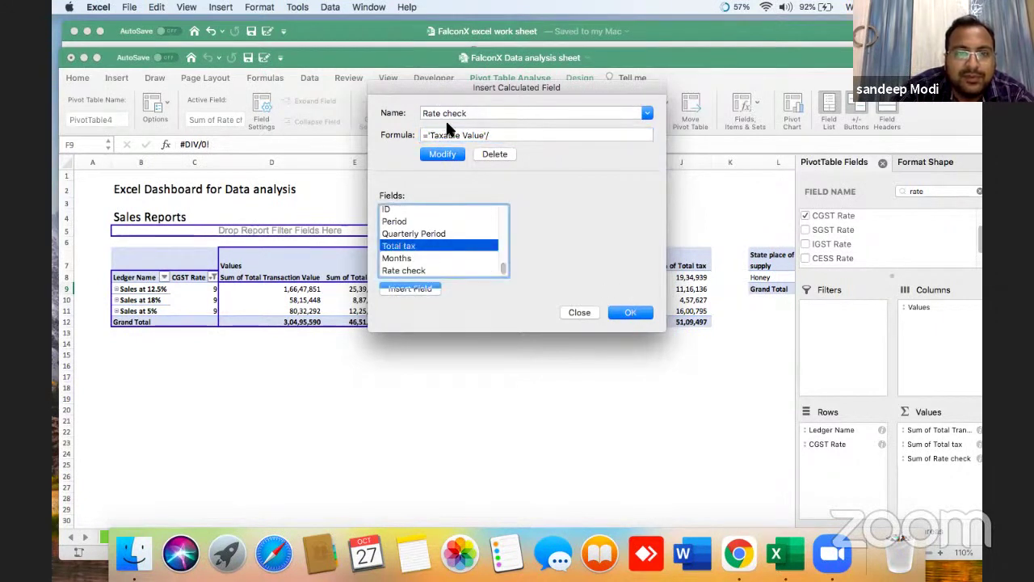
click(444, 154)
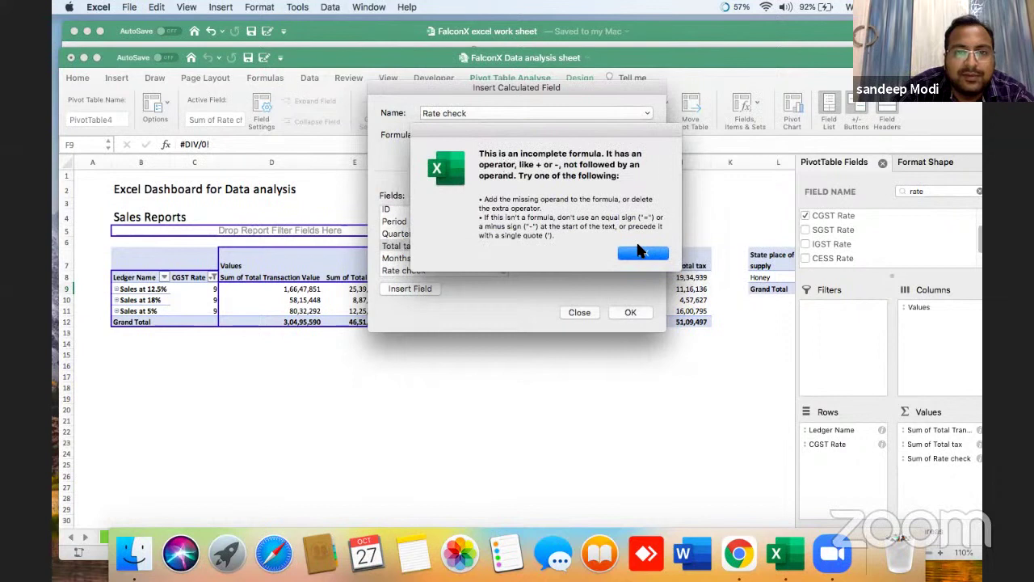
click(640, 253)
double_click(470, 246)
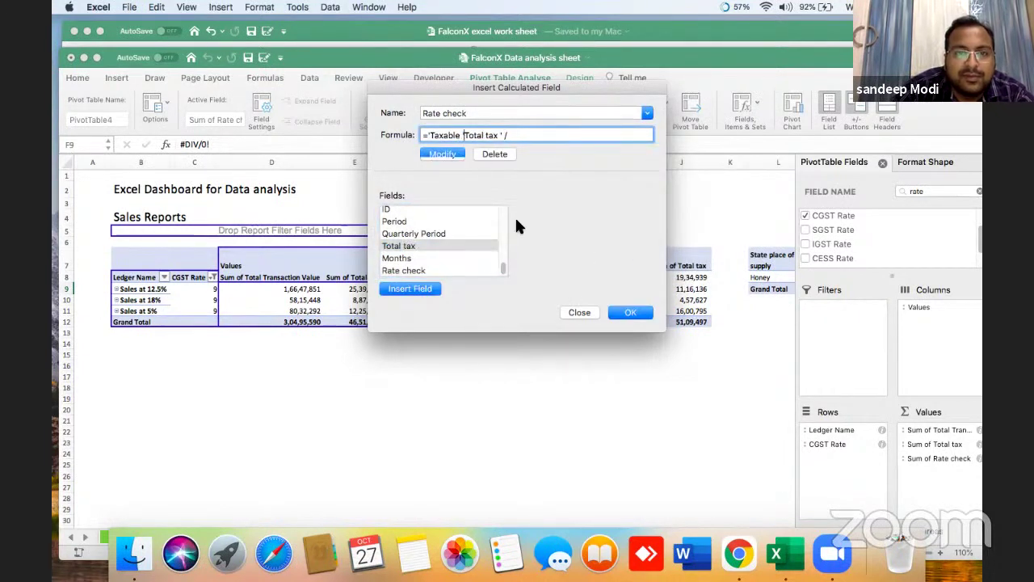
text(/)
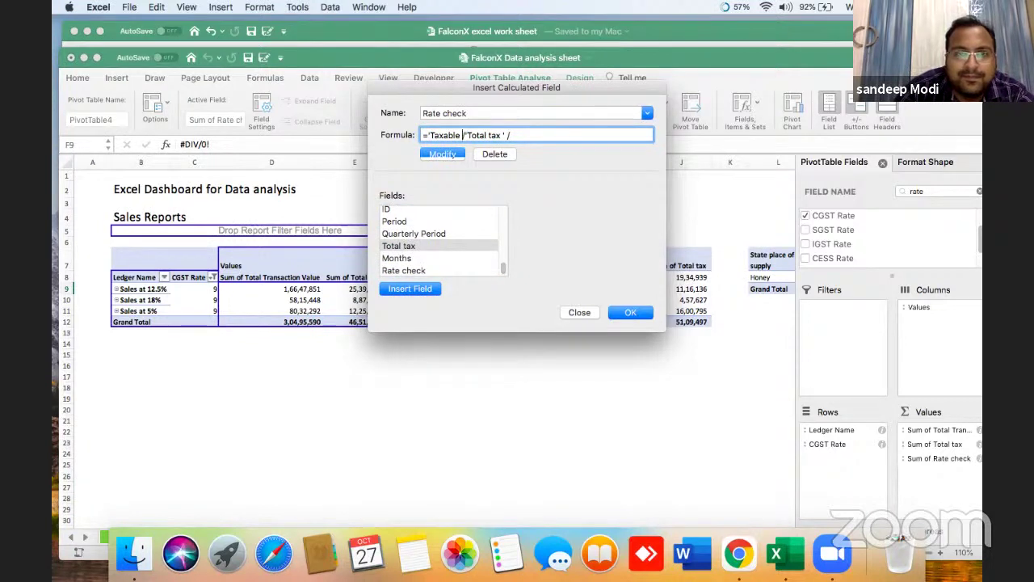
text('/)
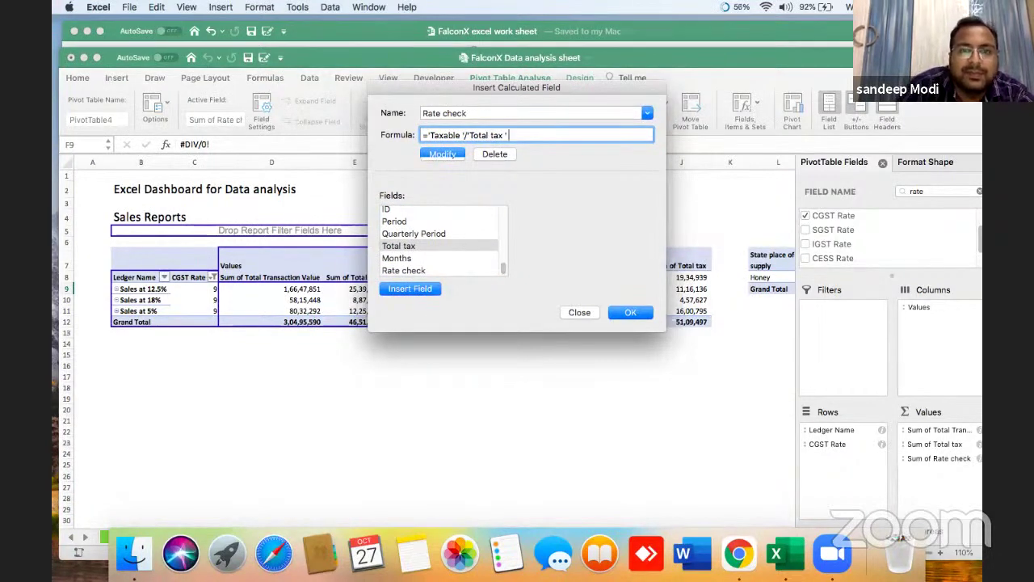
click(621, 315)
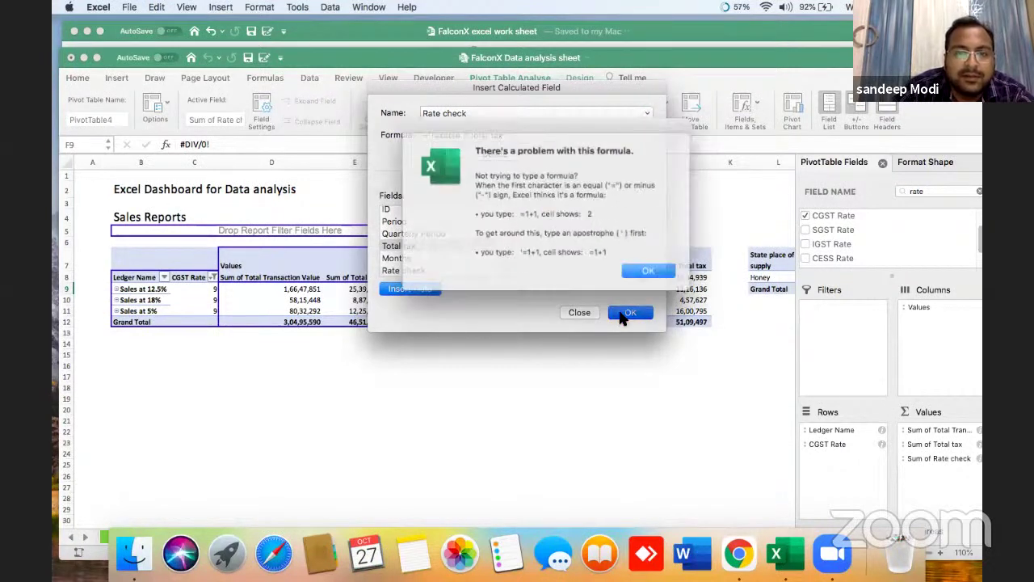
click(651, 268)
click(631, 312)
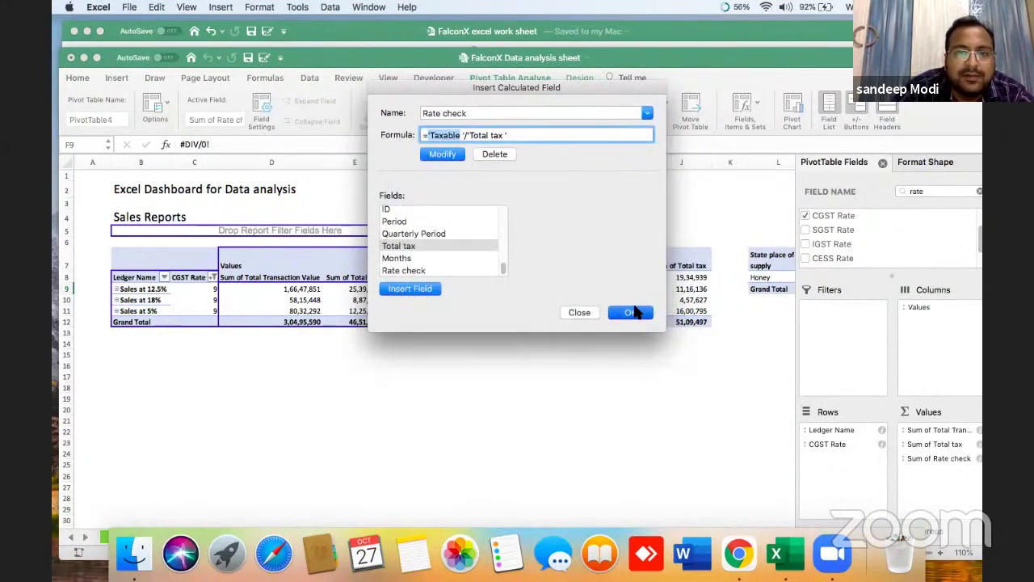
key(Return)
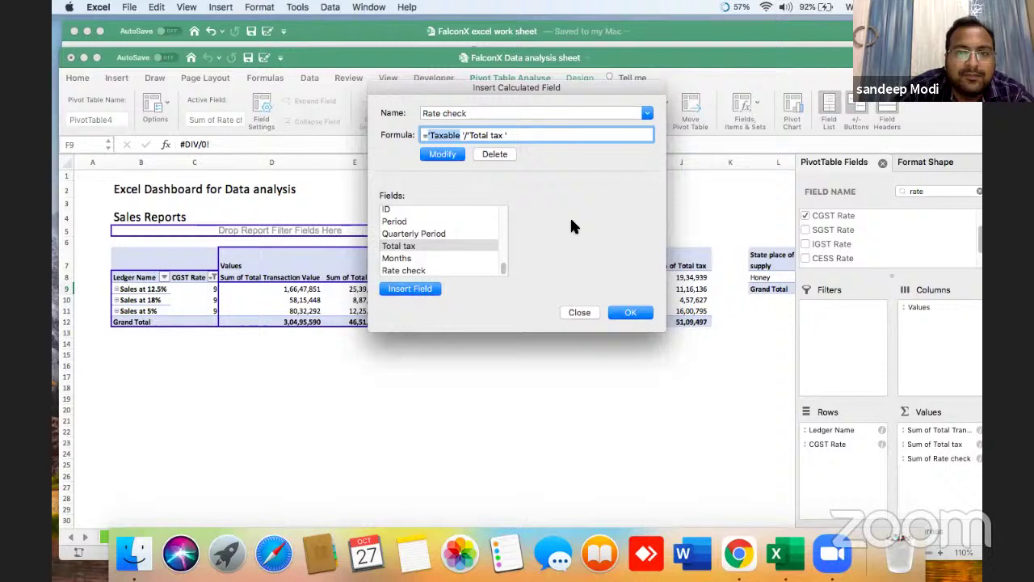
Step: Clear the whole expression from the Rate check formula, leaving only the equals sign
click(518, 135)
key(BackSpace)
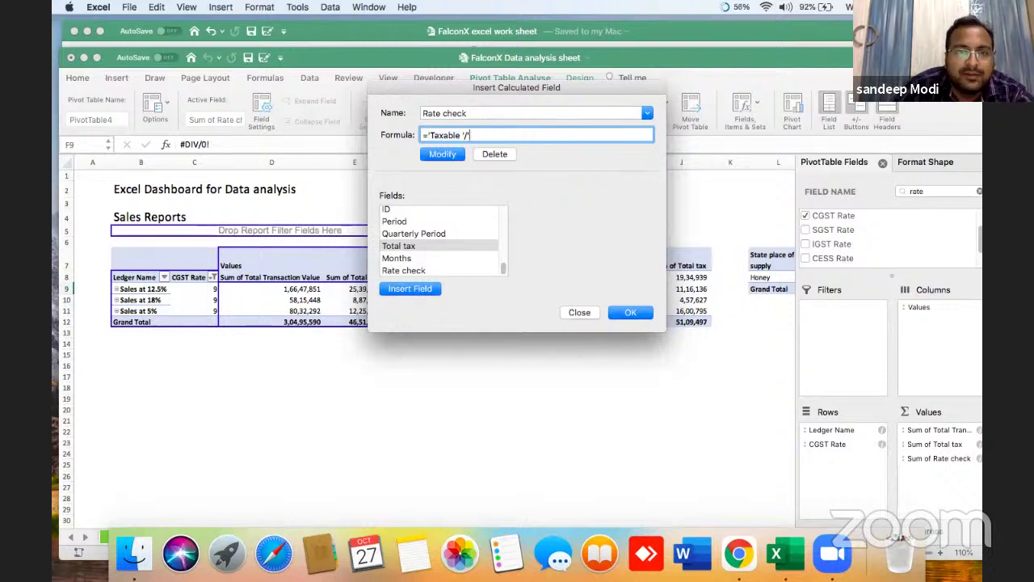
key(BackSpace)
key(BackSpace)
key(BackSpace)
key(BackSpace)
key(BackSpace)
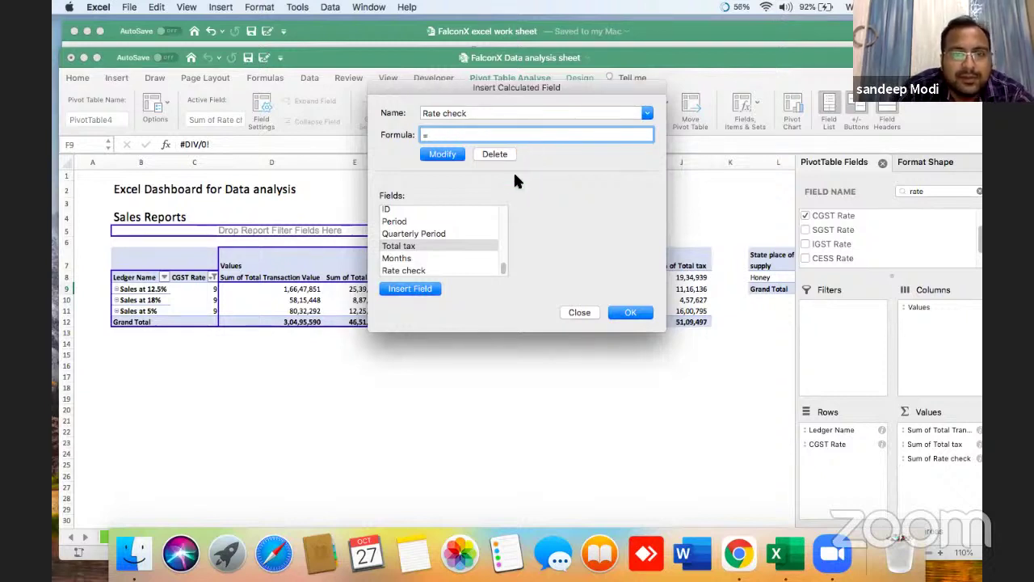
Step: Set the Rate check formula to 'Total tax' / 'Taxable Value' from the available fields and apply it to the pivot table
double_click(466, 245)
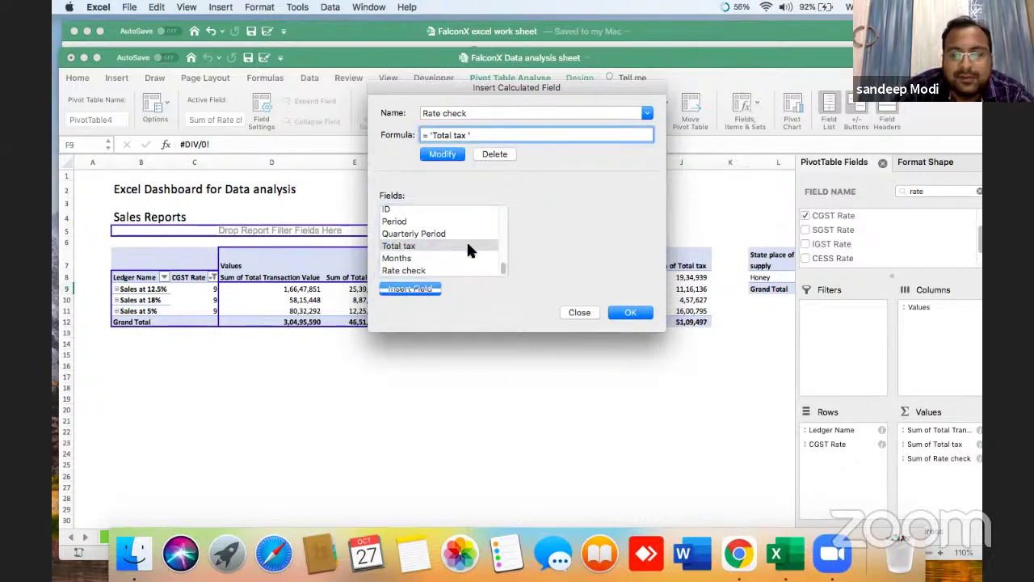
text(/)
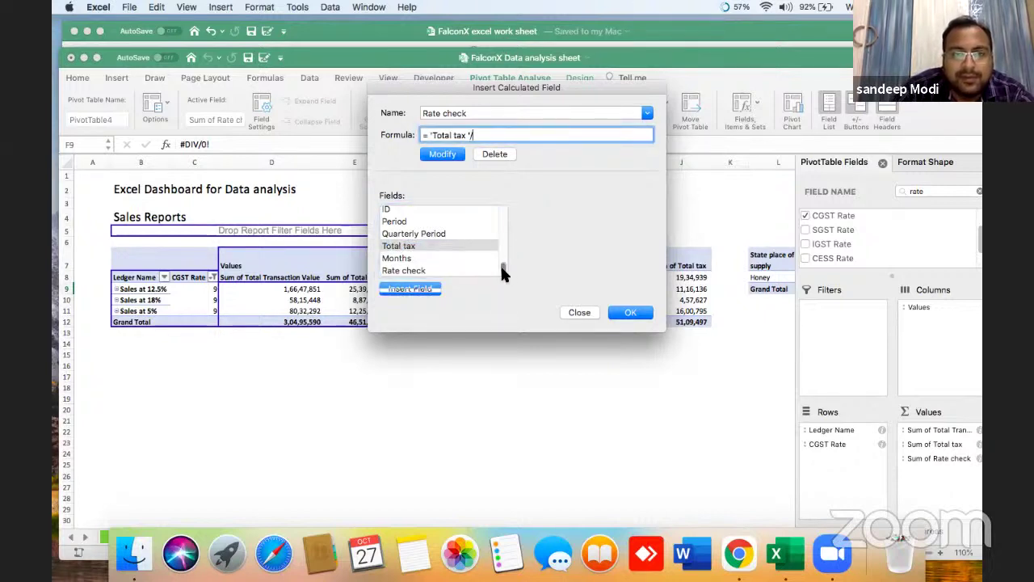
scroll(500, 257, up, 10)
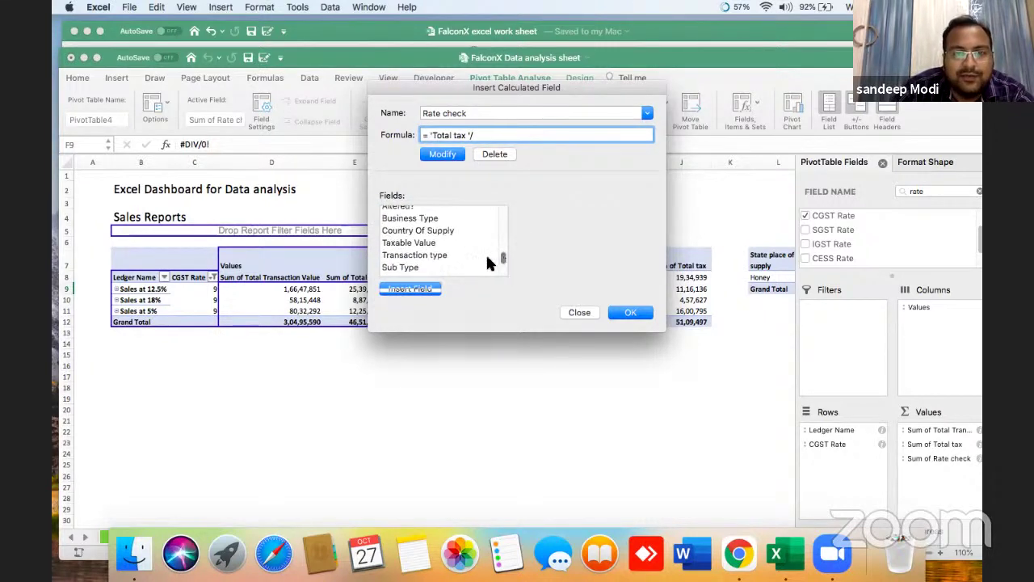
click(448, 244)
double_click(448, 244)
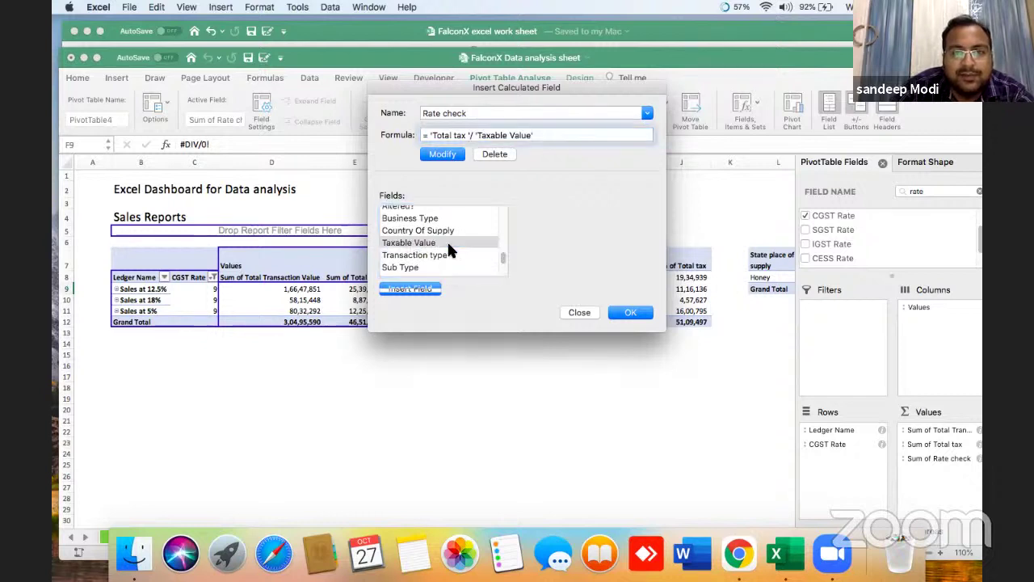
click(630, 312)
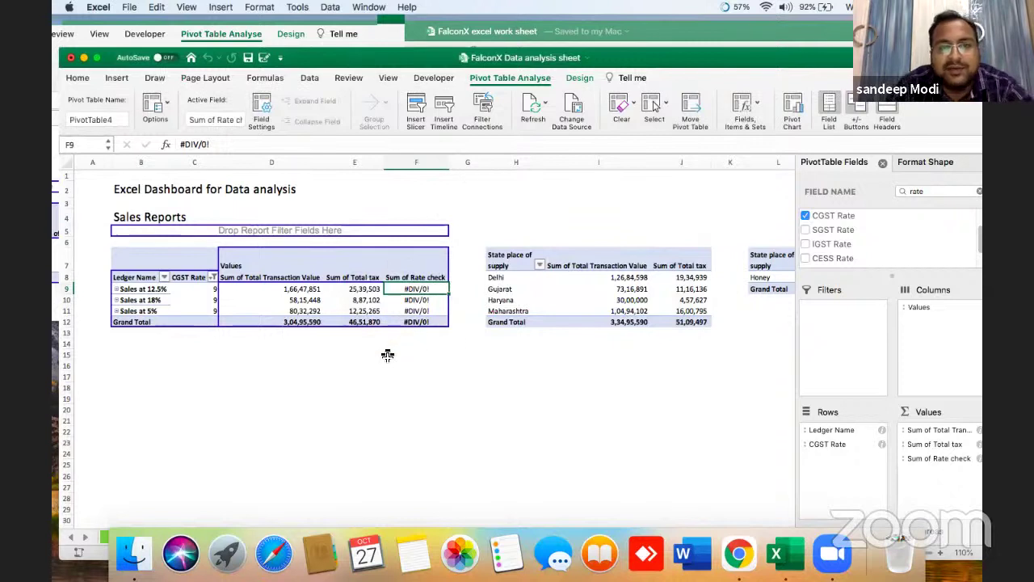
Step: Check the transaction value, total tax and rate check cells for Sales at 12.5% in the rate-wise pivot table
click(306, 288)
click(358, 287)
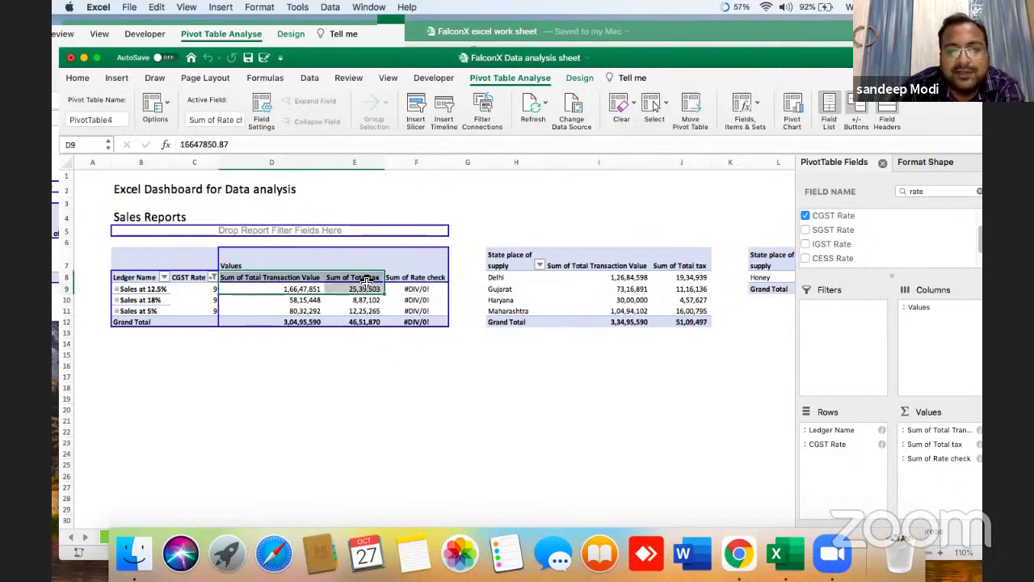
click(420, 291)
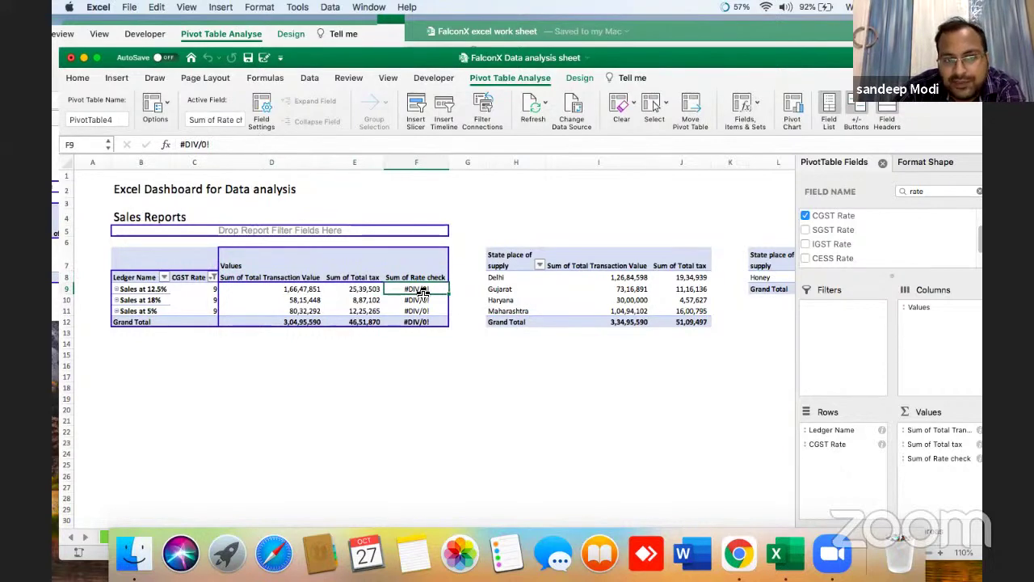
click(545, 307)
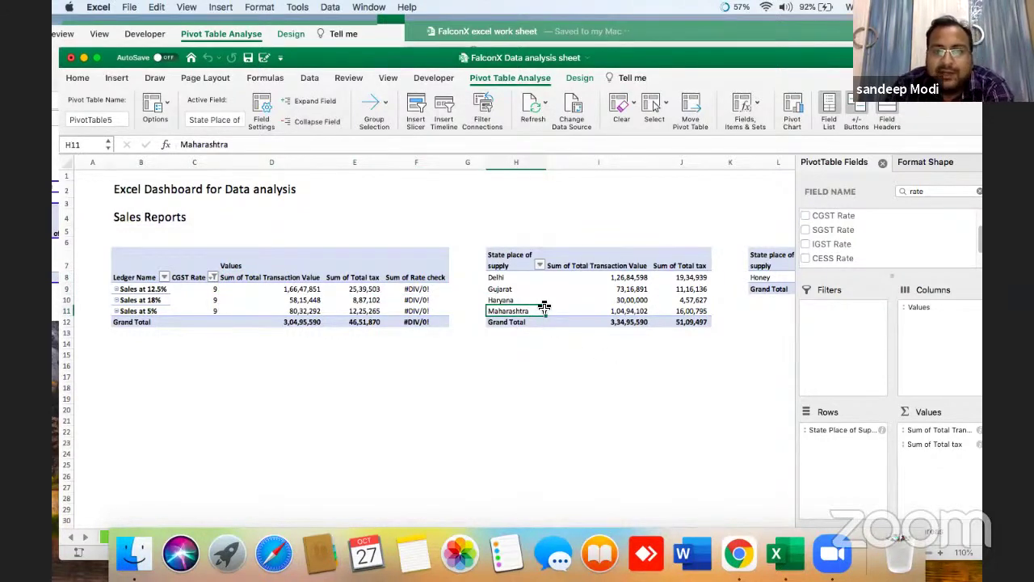
click(557, 398)
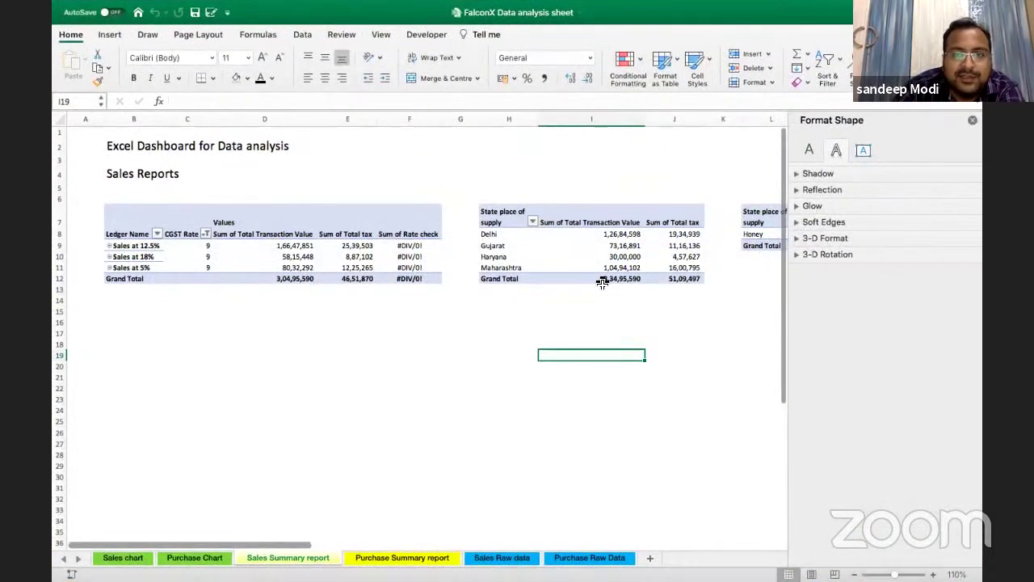
Step: Examine the Sales Raw data sheet from its headers down to the end of its records
key(ctrl+Page_Down)
key(ctrl+Page_Down)
click(603, 282)
key(super+Up)
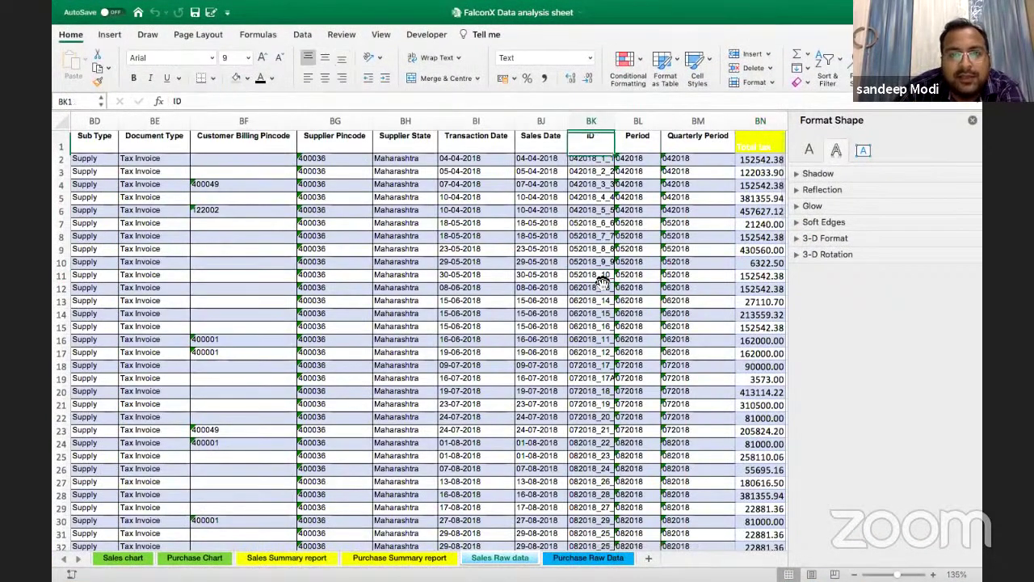
key(Down)
key(super+Down)
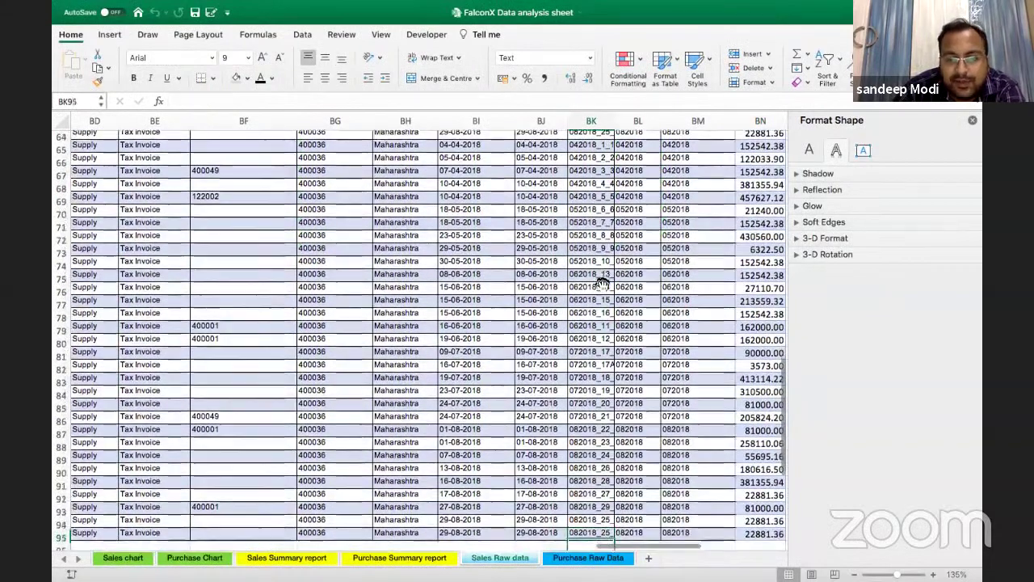
key(Down)
key(Down)
key(super+Left)
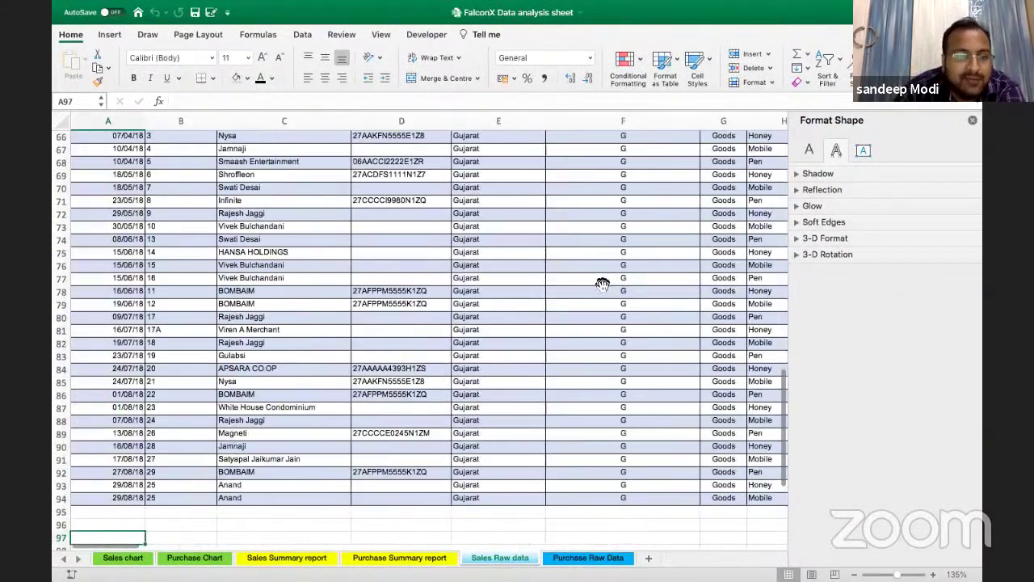
Step: Refresh all the workbook's data from the Sales Raw data sheet and select the Invoice Date timeline on the Sales chart sheet
click(367, 200)
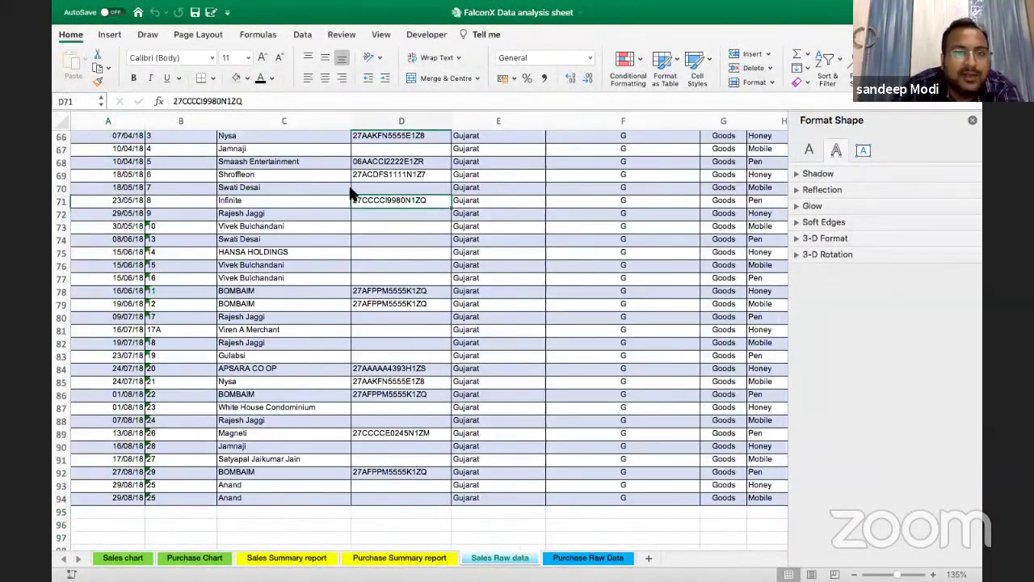
click(301, 34)
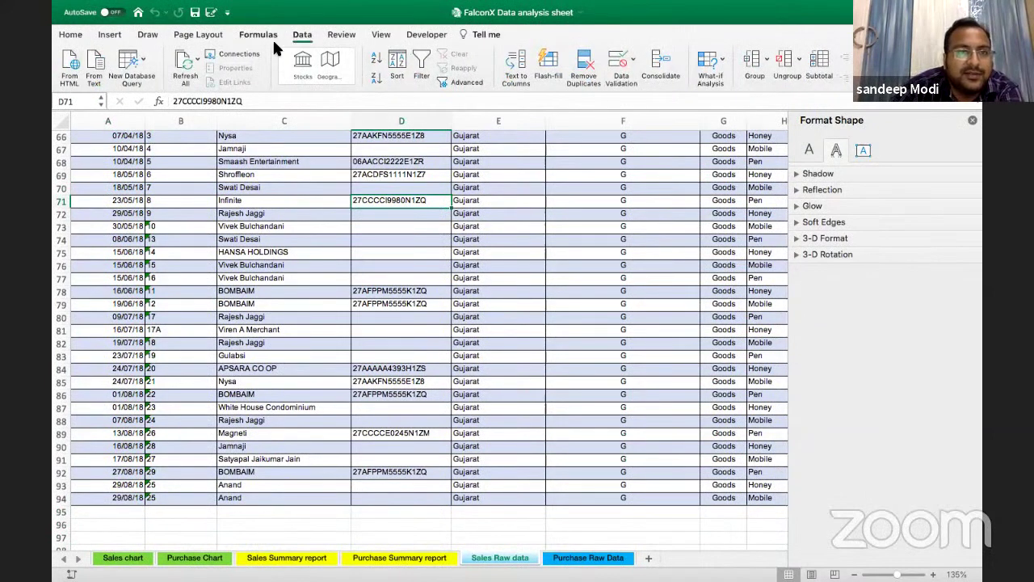
click(199, 77)
click(290, 216)
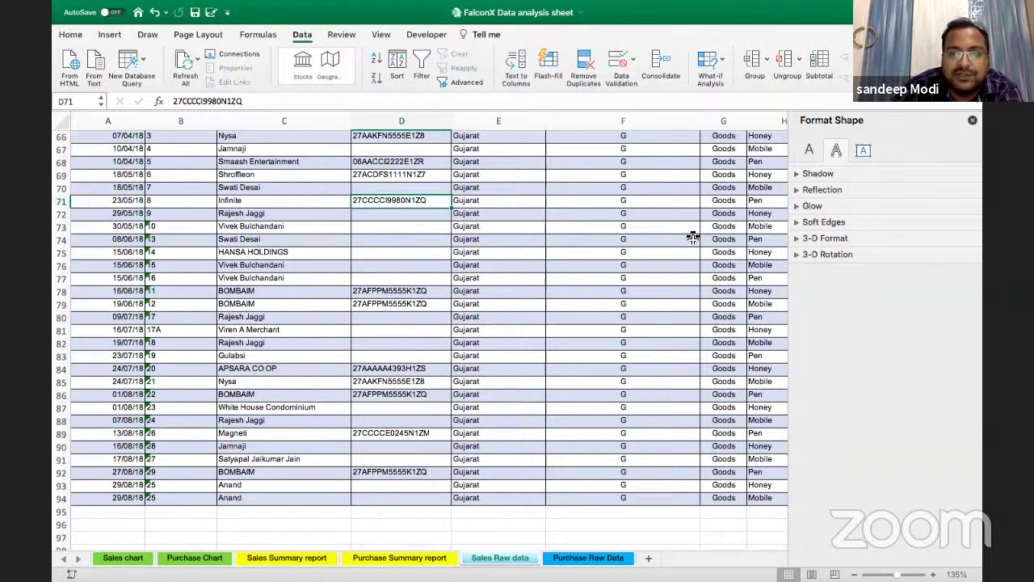
click(249, 521)
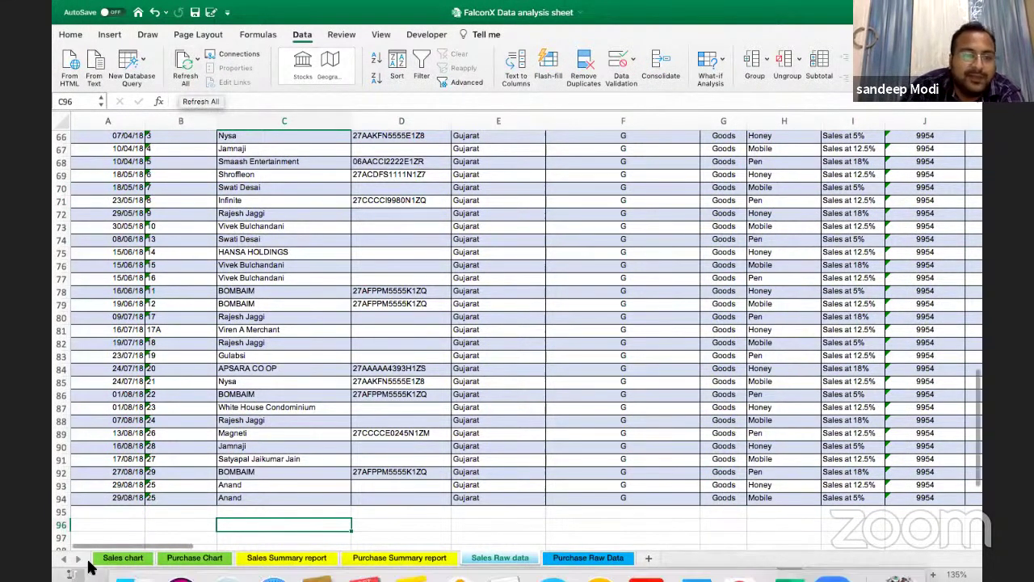
click(123, 557)
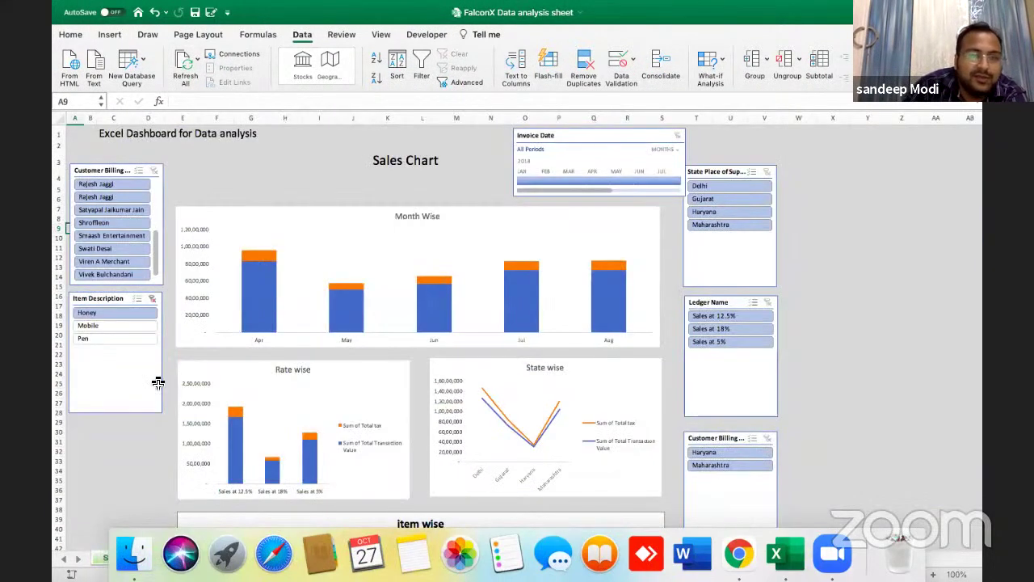
click(569, 141)
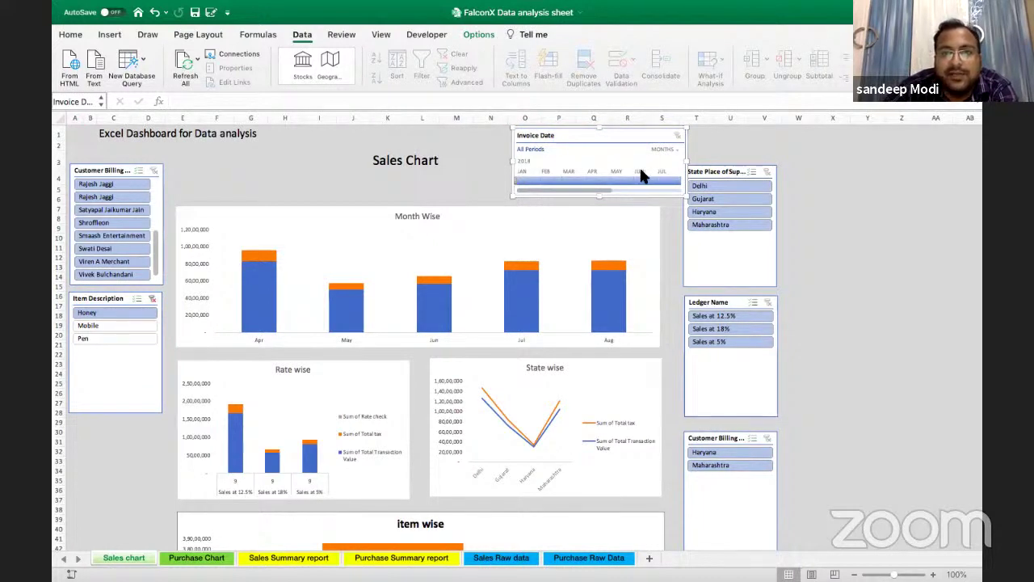
Step: Insert an Invoice Date timeline for the Month Wise chart on the Purchase Chart sheet
click(194, 557)
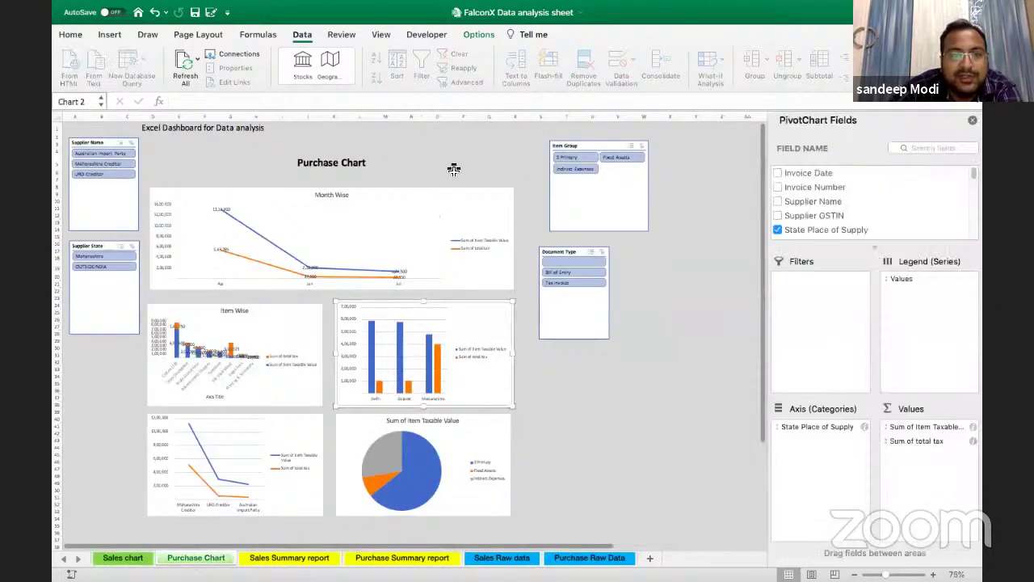
click(461, 197)
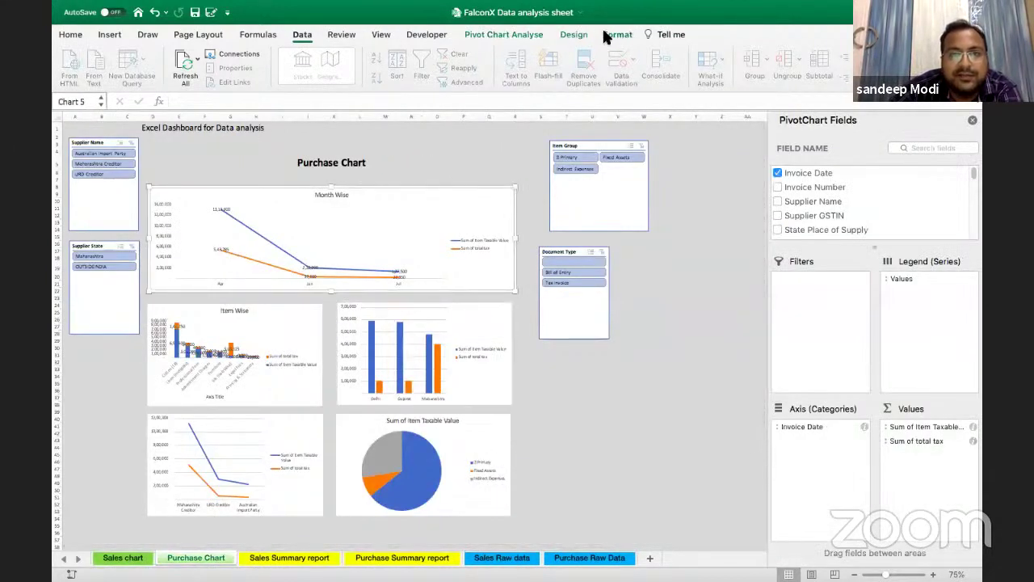
click(522, 36)
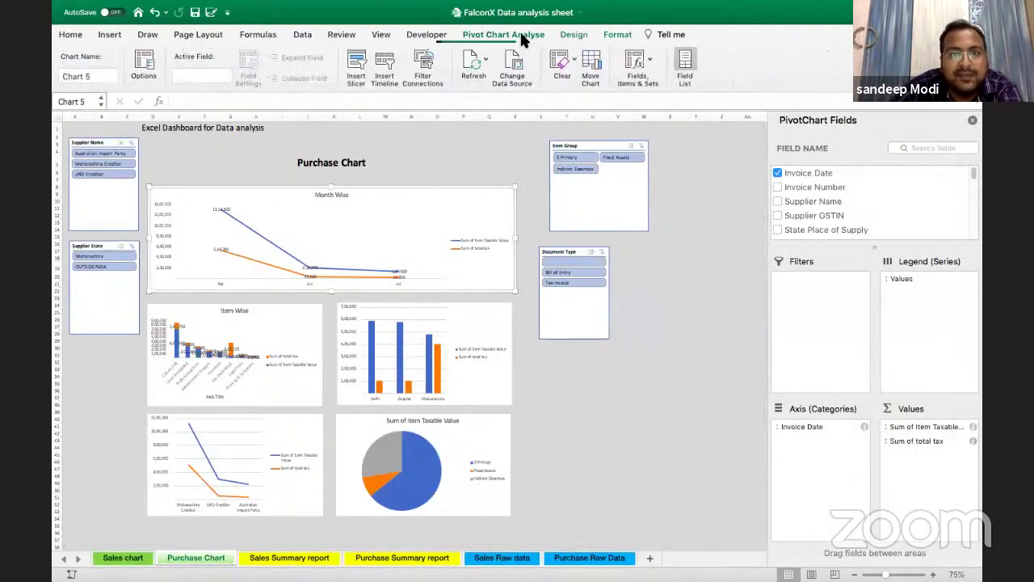
click(385, 68)
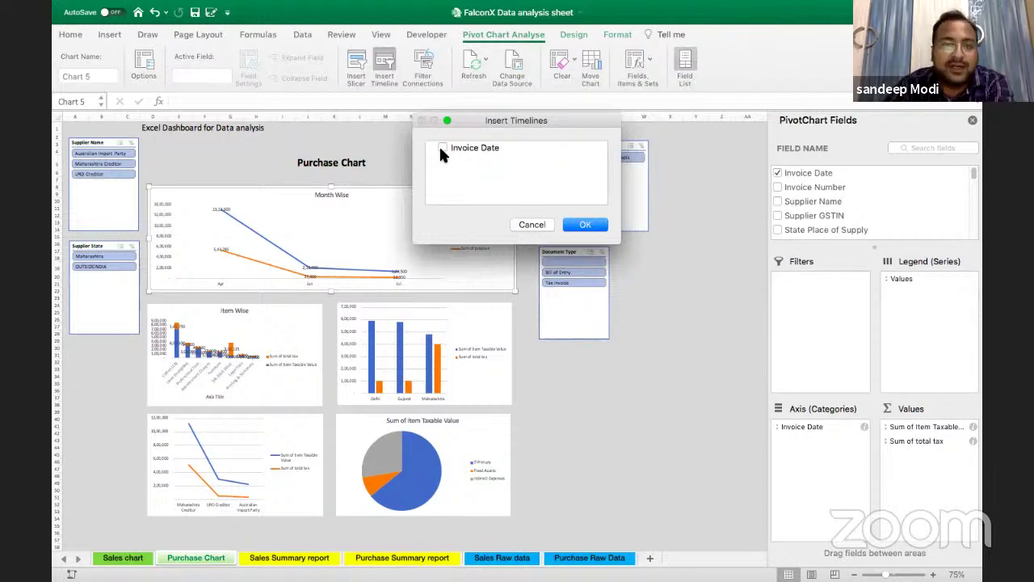
click(587, 227)
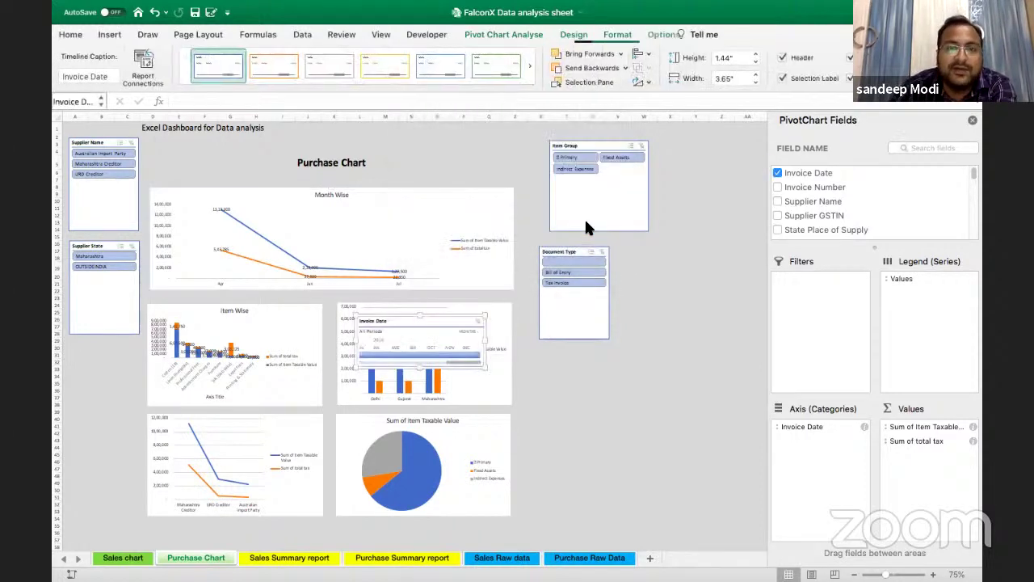
Step: Move the Invoice Date timeline above the Month Wise chart, beside the Purchase Chart title
drag(440, 323, 465, 122)
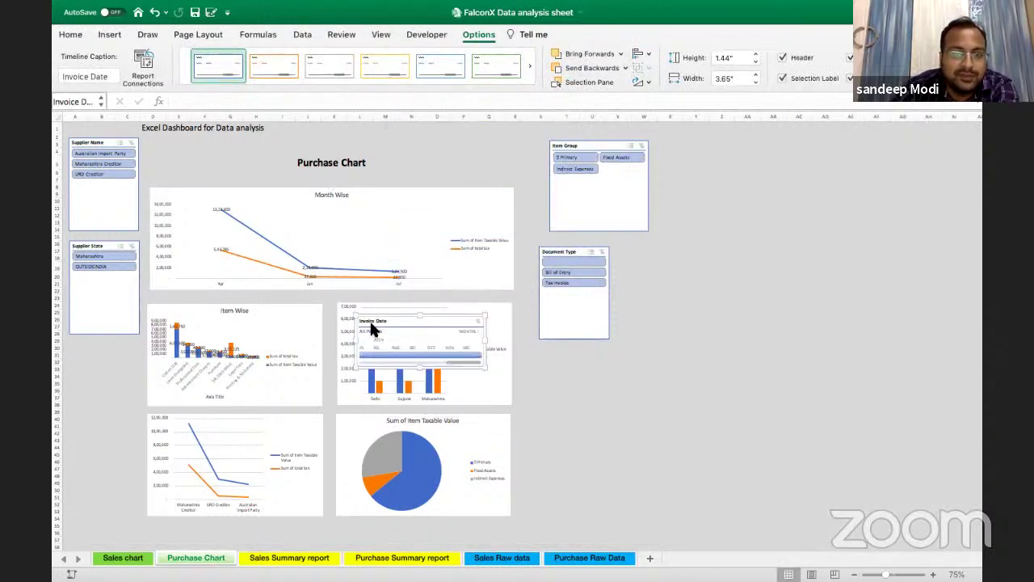
drag(377, 321, 404, 132)
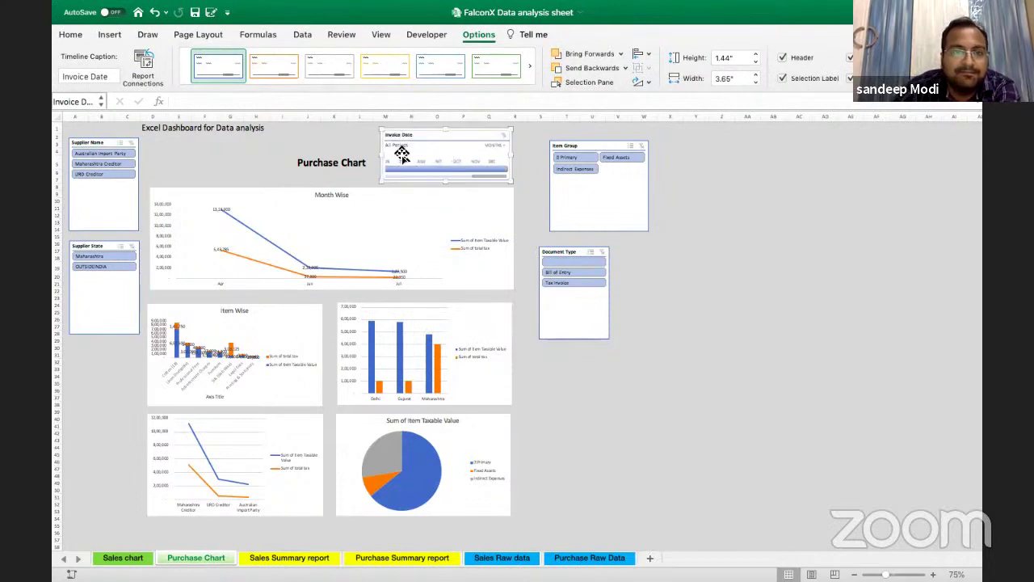
ctrl+scroll(368, 243, up, 4)
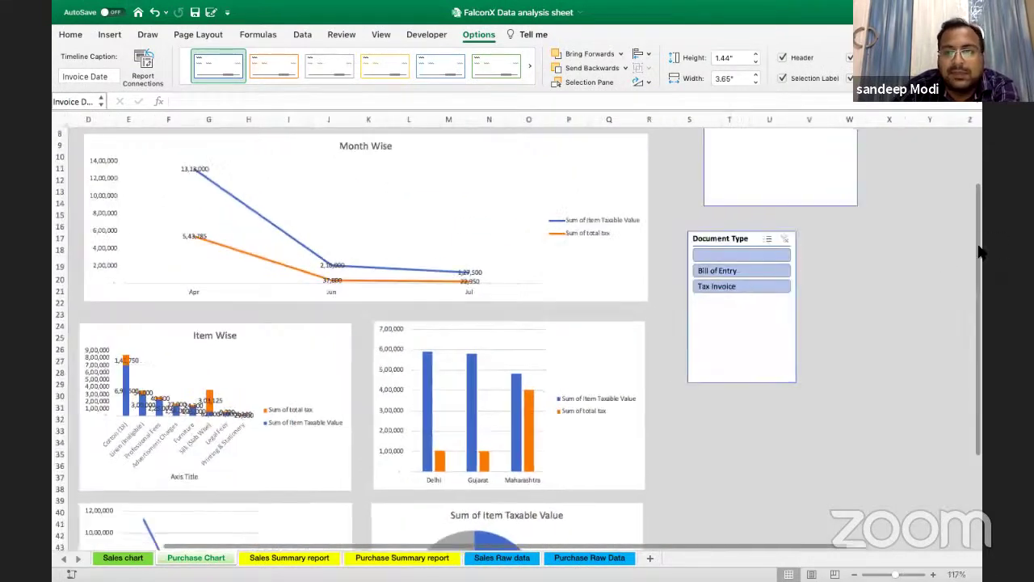
drag(977, 252, 982, 147)
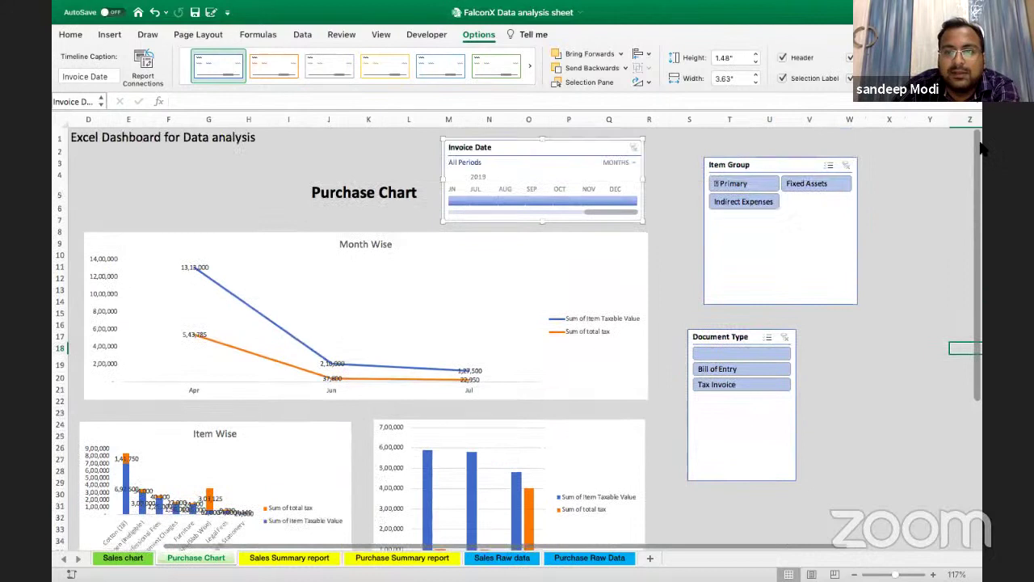
Step: Switch the Invoice Date timeline's time level through years, quarters and months, ending on days
click(611, 161)
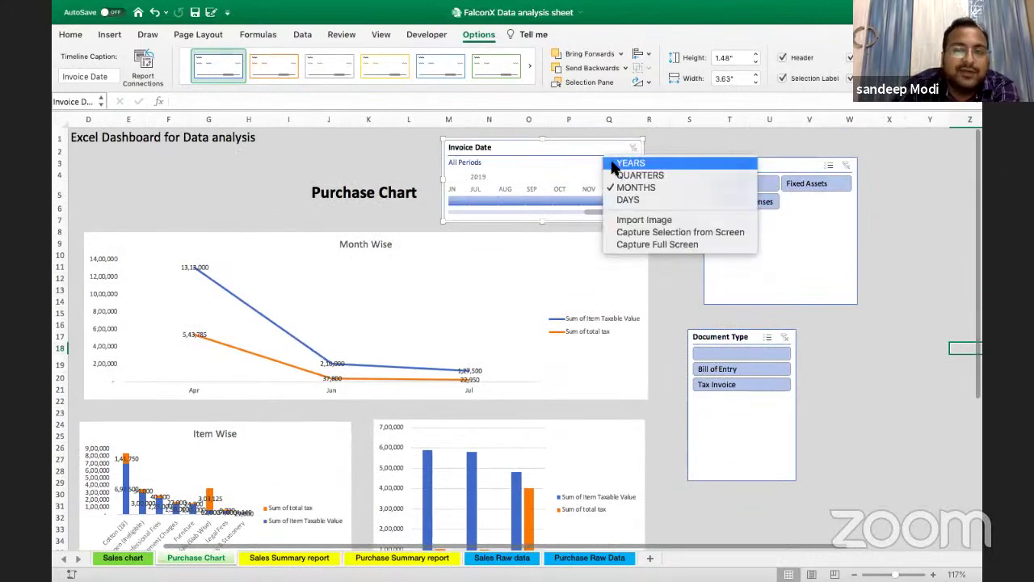
click(629, 163)
click(617, 158)
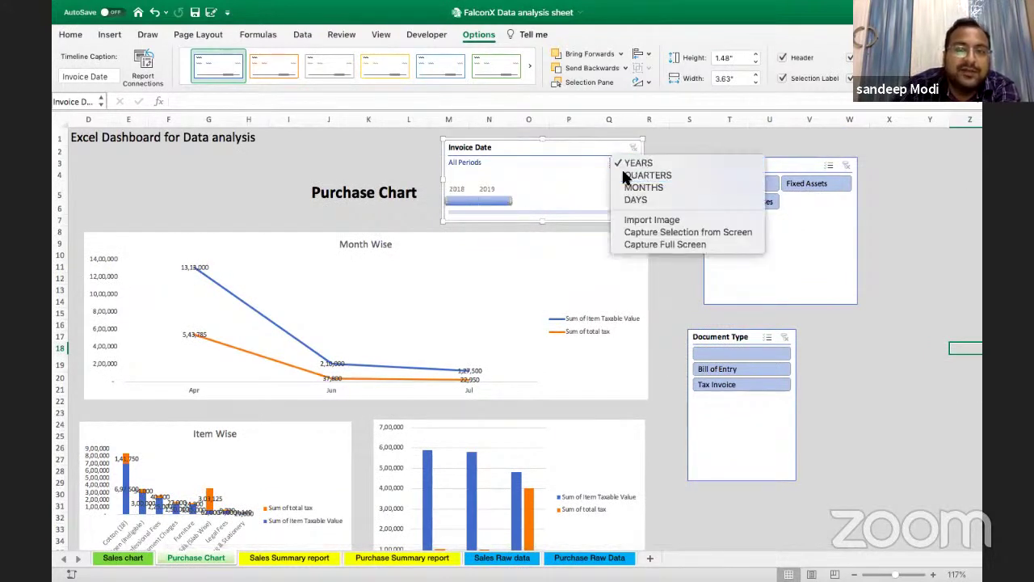
click(623, 174)
click(622, 161)
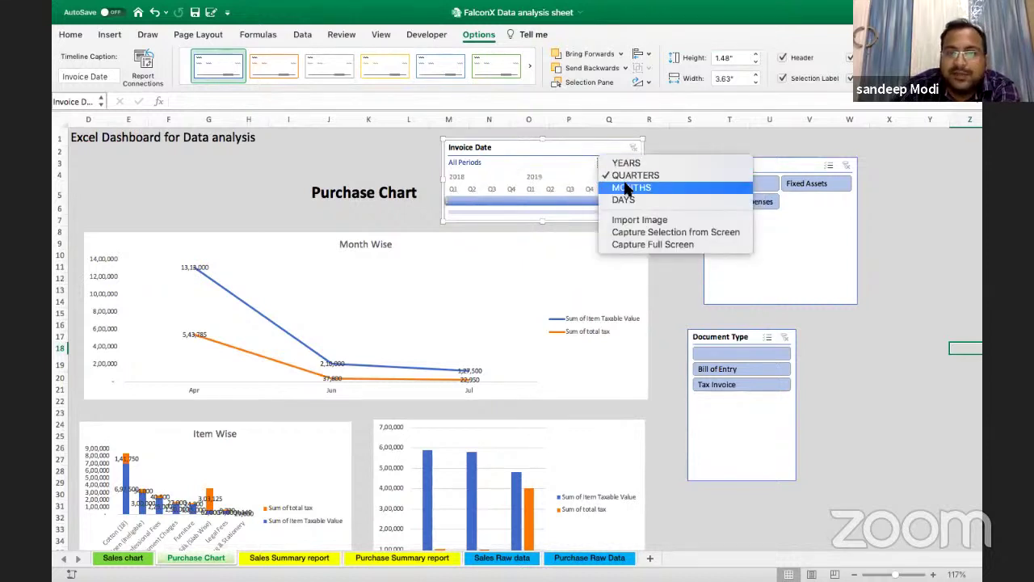
click(627, 186)
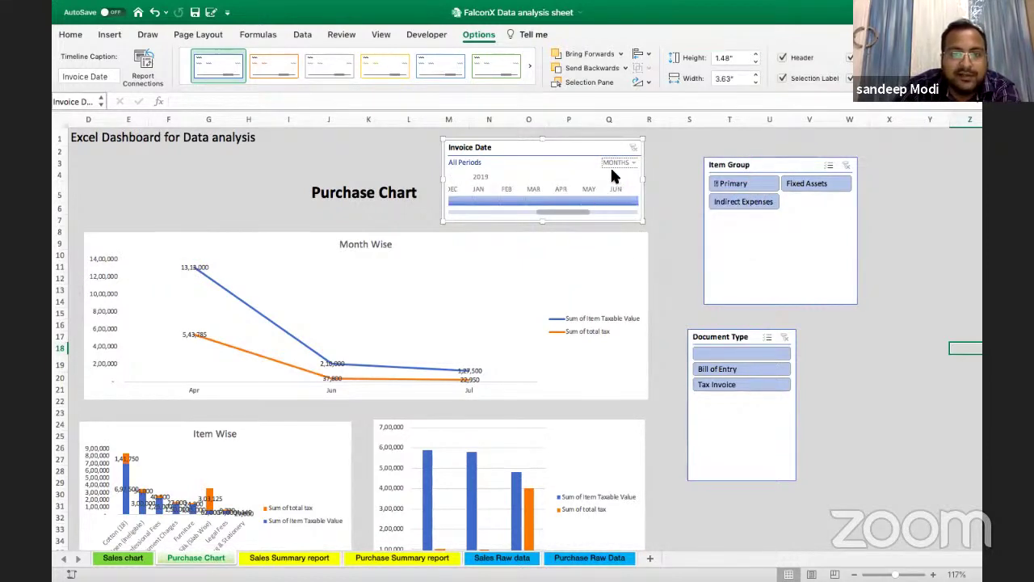
click(618, 162)
click(623, 201)
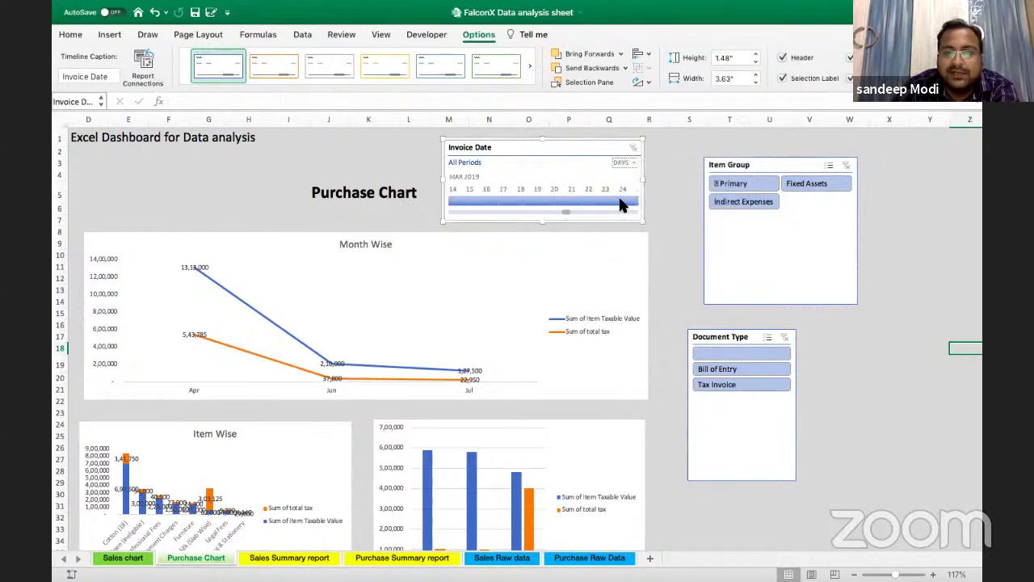
Step: Set the Invoice Date timeline to years and filter the Month Wise chart by 2019, finishing on 2018
click(628, 165)
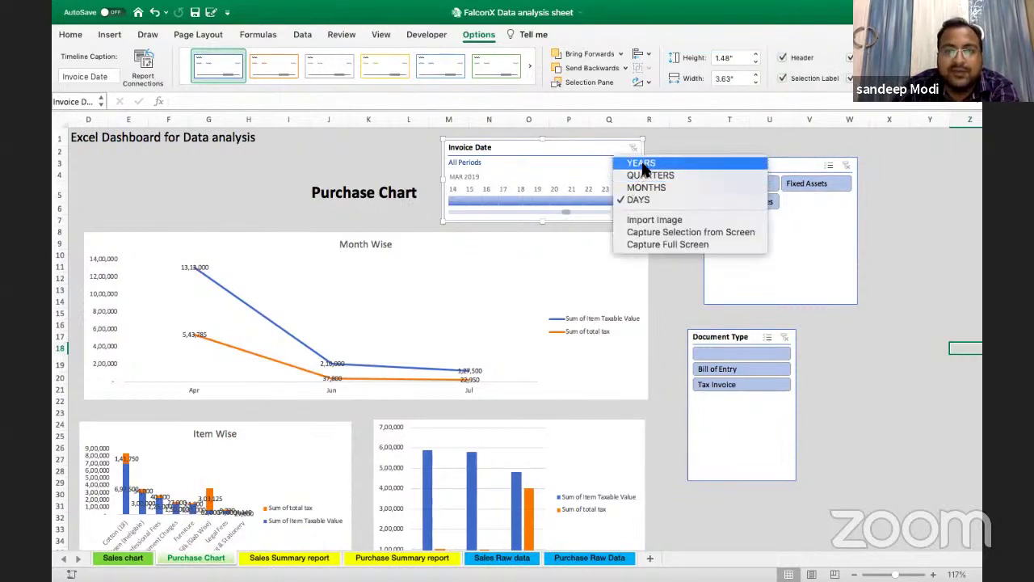
click(642, 164)
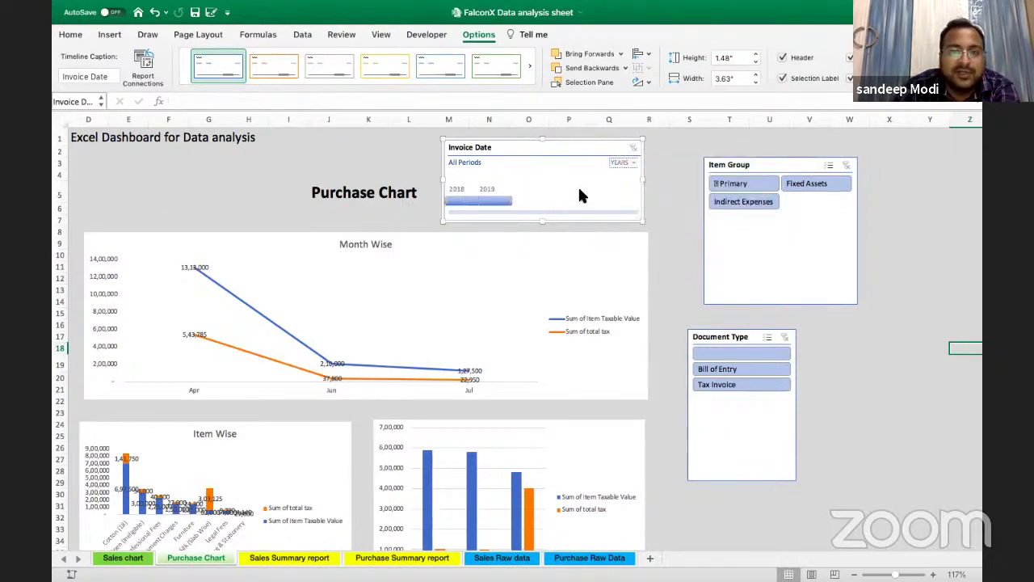
click(497, 201)
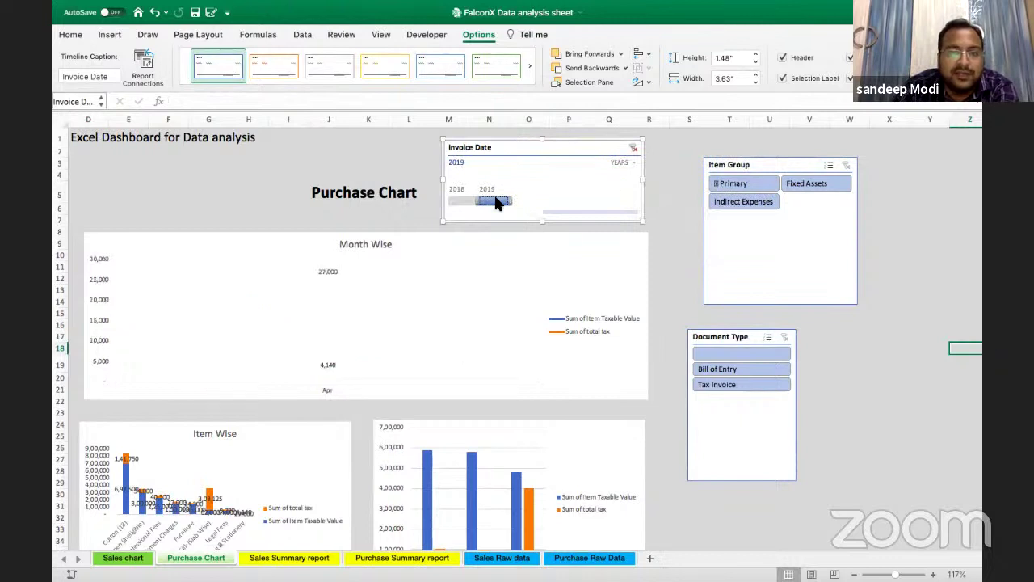
click(465, 201)
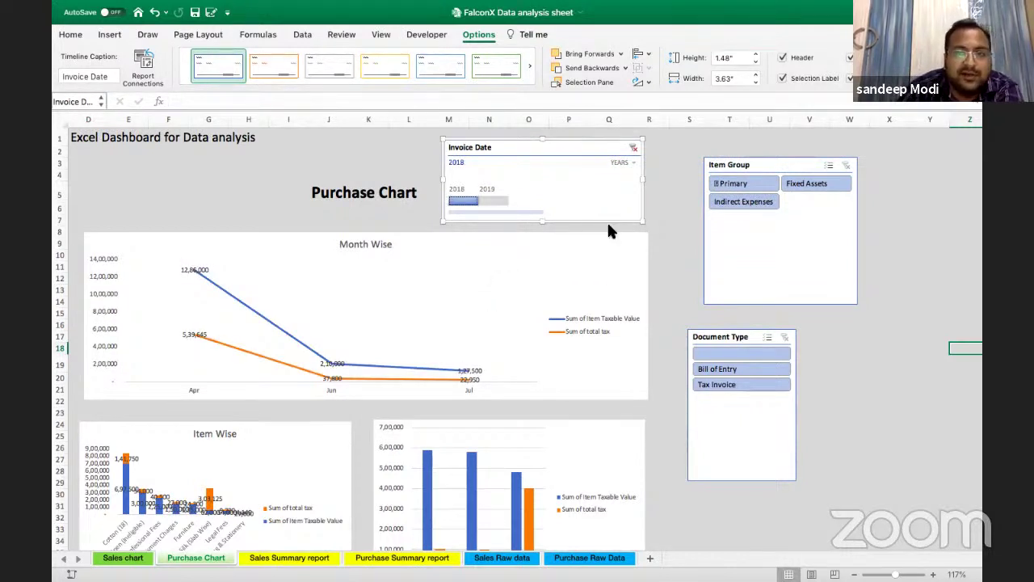
Step: Connect the Invoice Date timeline to PivotTable6, PivotTable7, PivotTable8 and PivotTable9 in its report connections
right_click(570, 185)
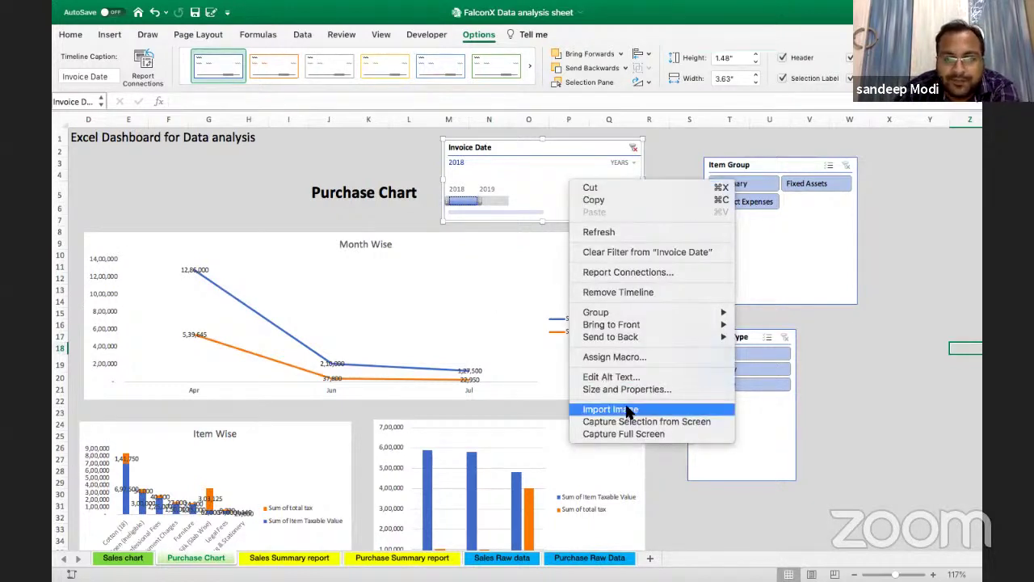
click(639, 273)
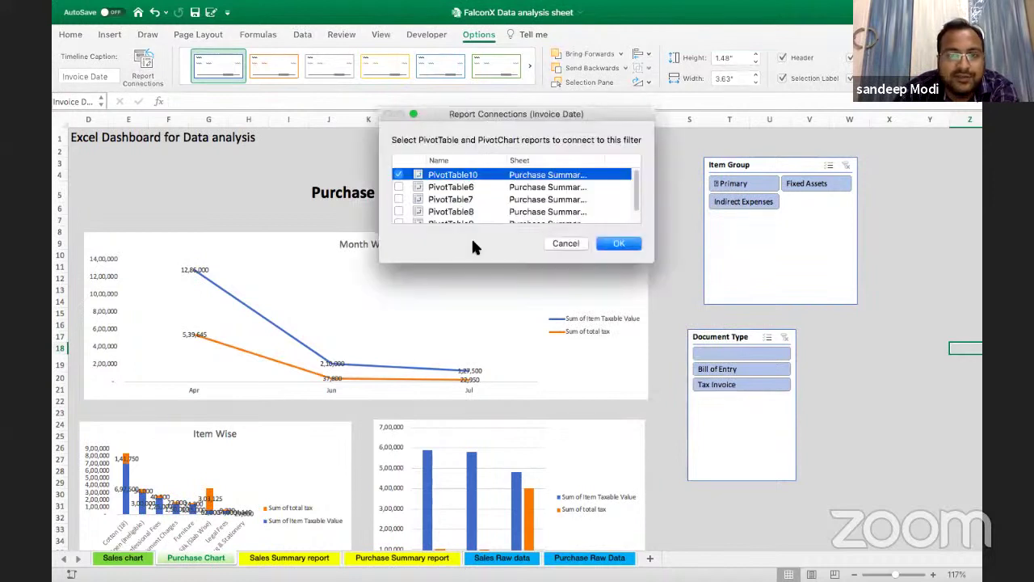
drag(648, 261, 680, 365)
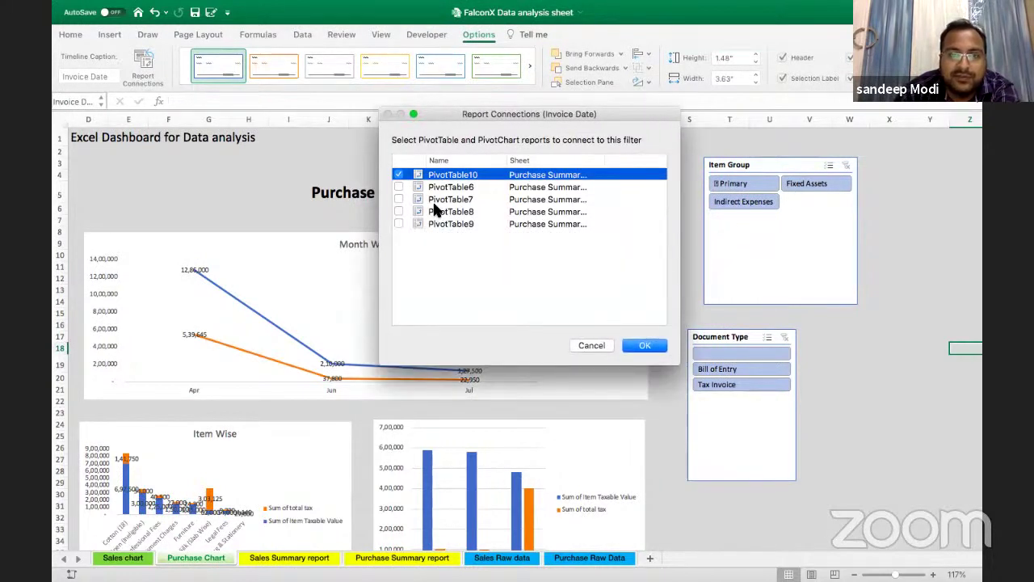
click(398, 224)
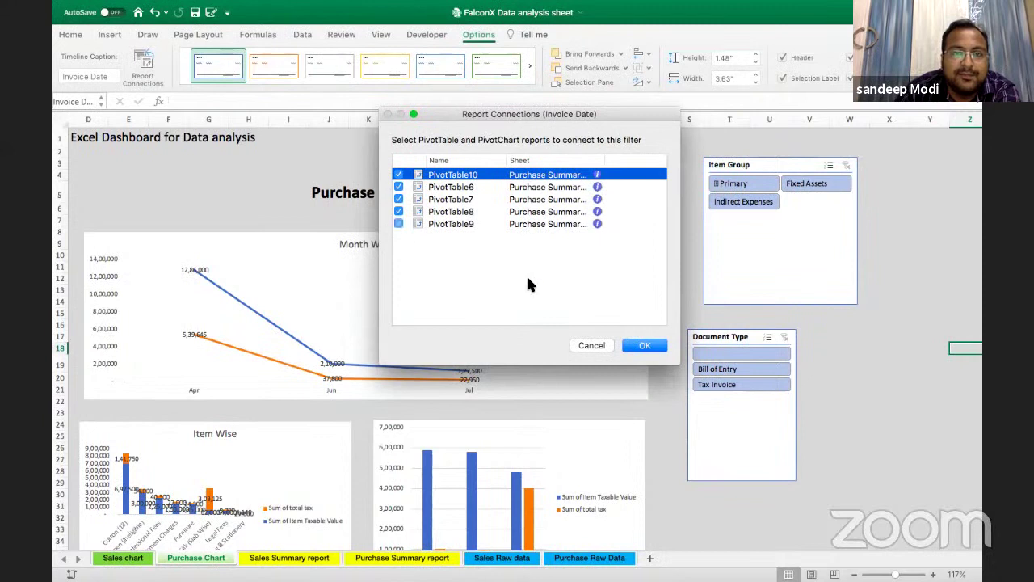
click(645, 345)
Step: Filter the purchase charts by 2019 and narrow the Invoice Date timeline to Feb 2019 at the months level
click(491, 200)
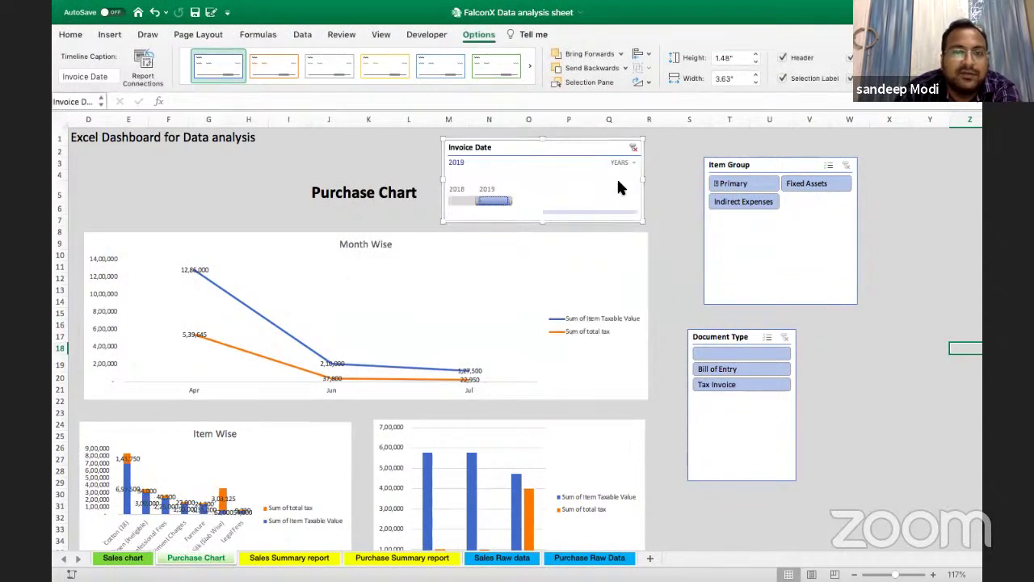
click(624, 161)
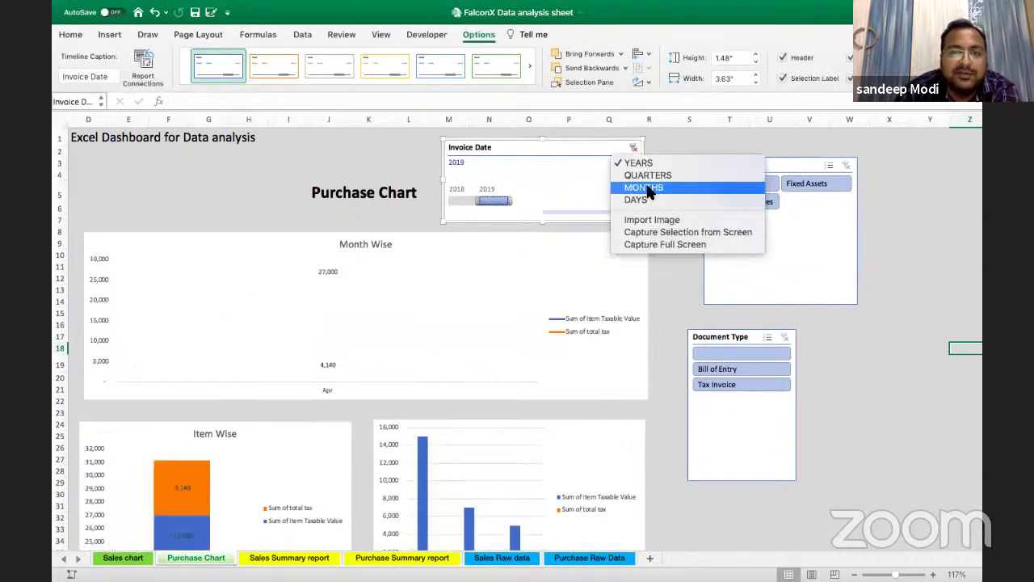
click(643, 186)
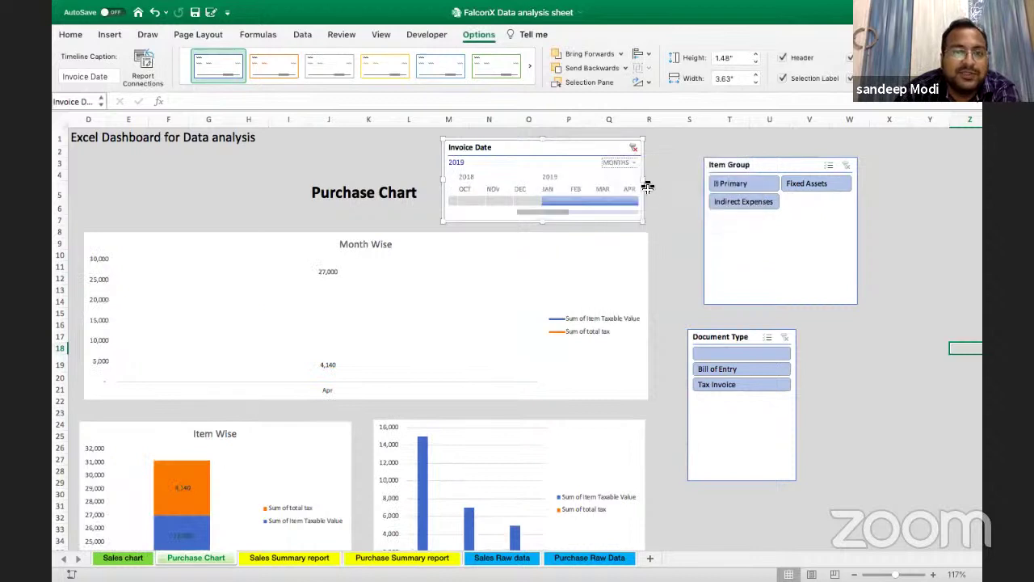
click(566, 201)
click(580, 201)
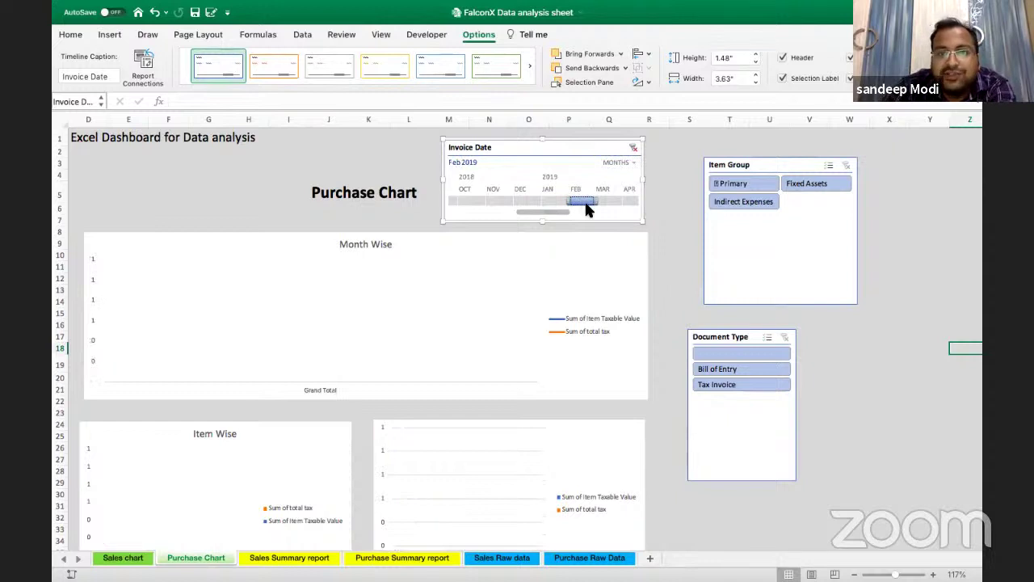
Step: Switch the Invoice Date timeline to quarters and filter the purchase charts from Q3 2018 to Q3 2019
click(618, 163)
click(642, 173)
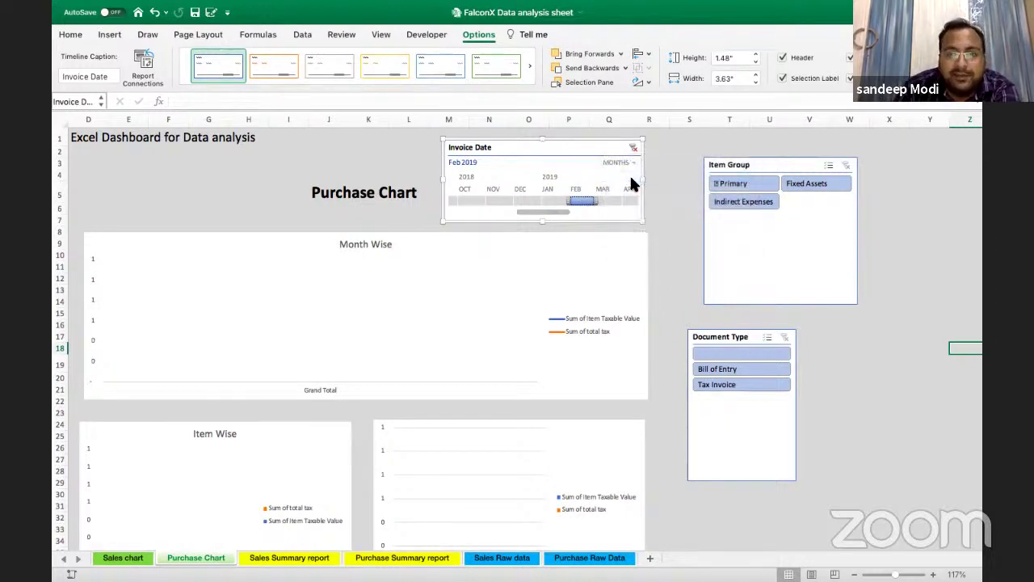
click(557, 201)
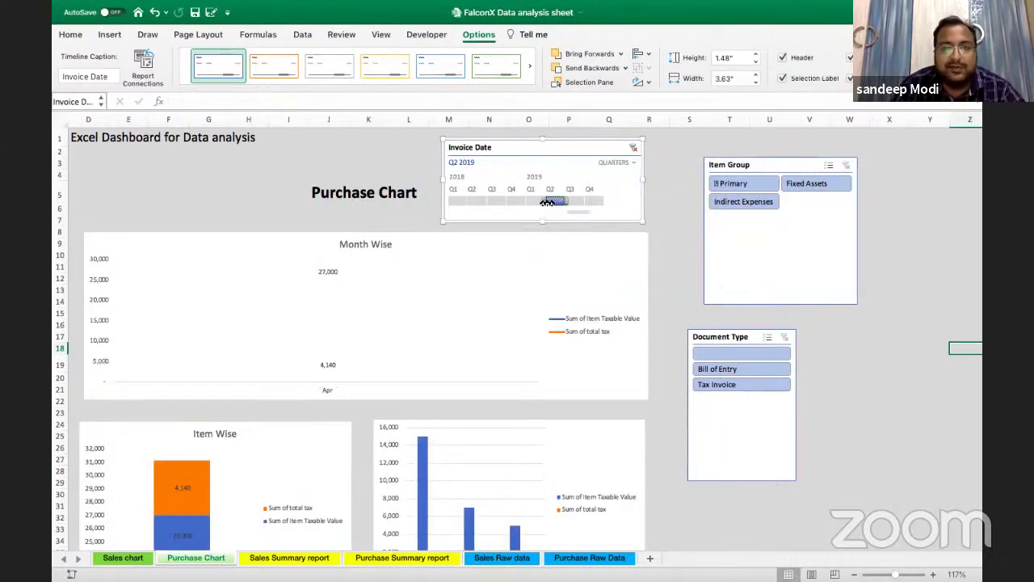
drag(548, 202, 487, 204)
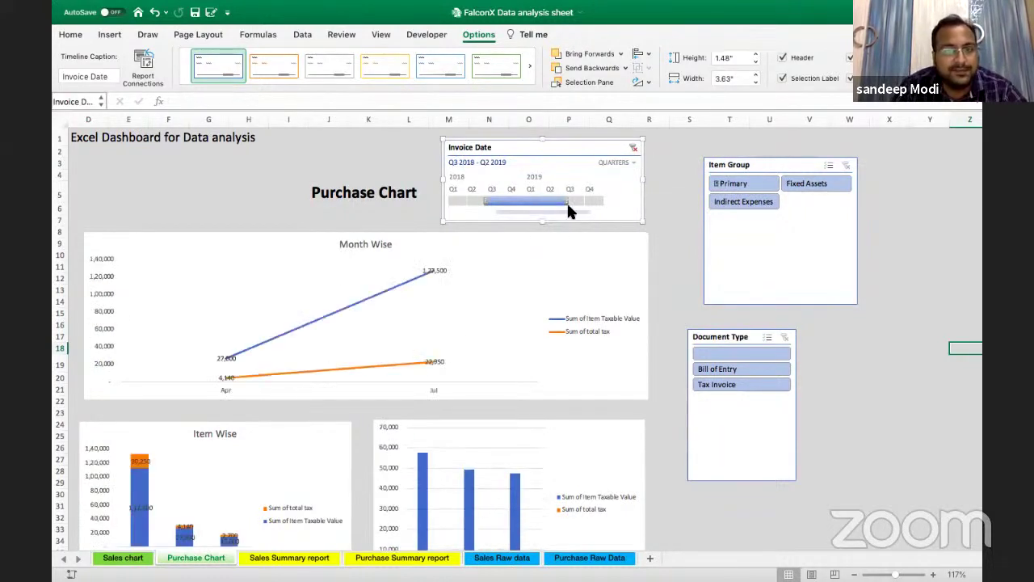
drag(568, 201, 592, 202)
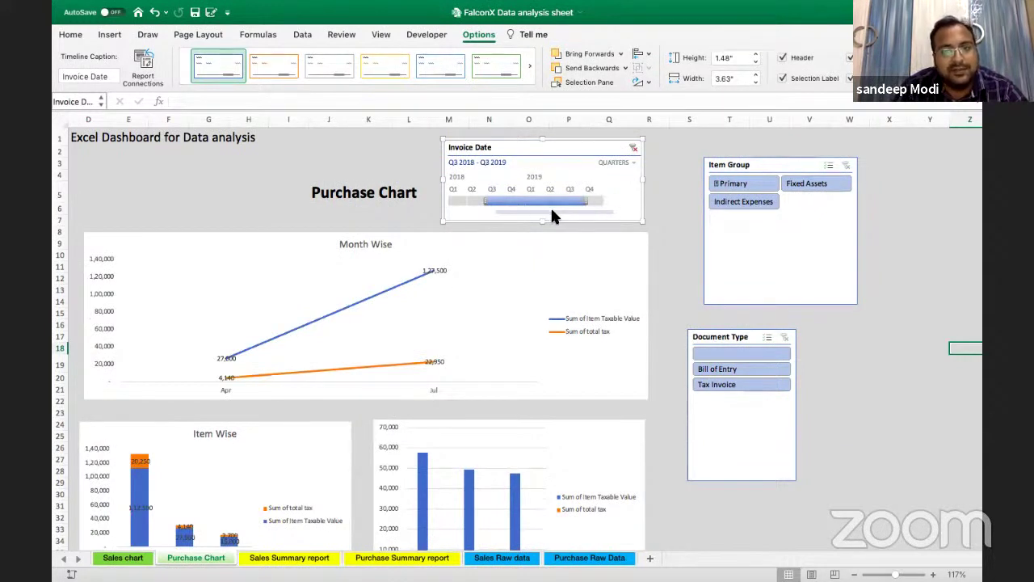
click(615, 159)
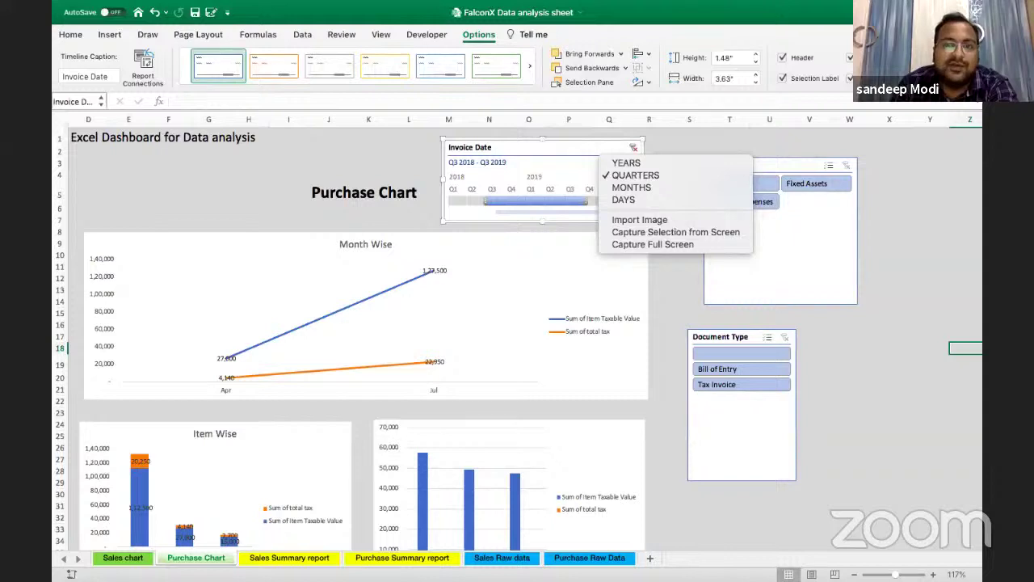
click(879, 152)
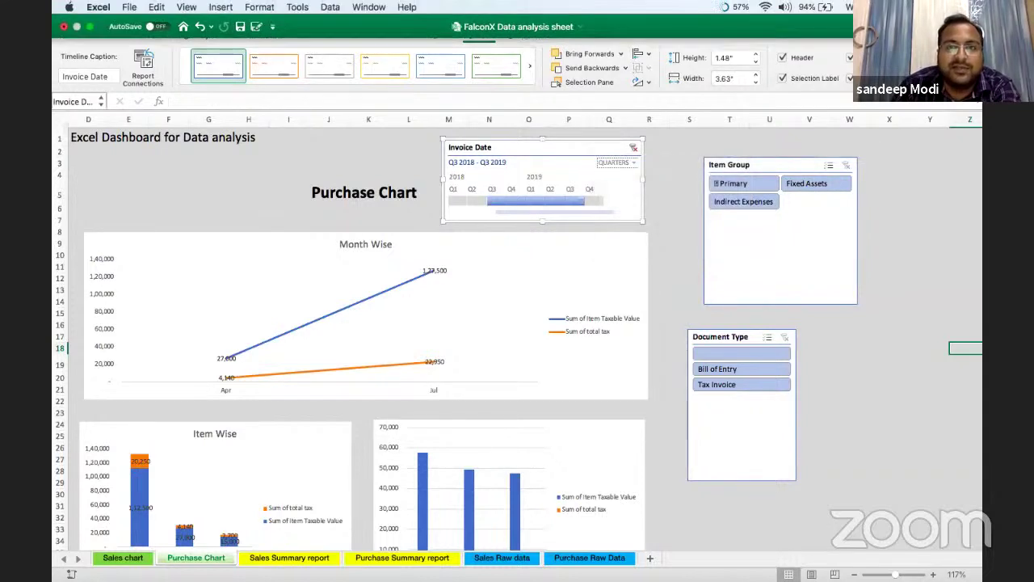
click(873, 8)
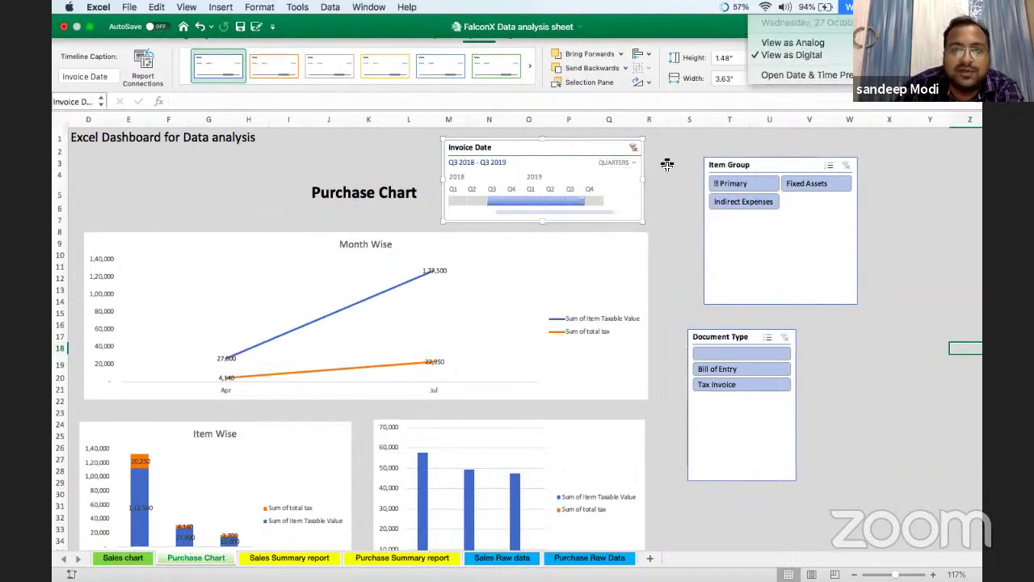